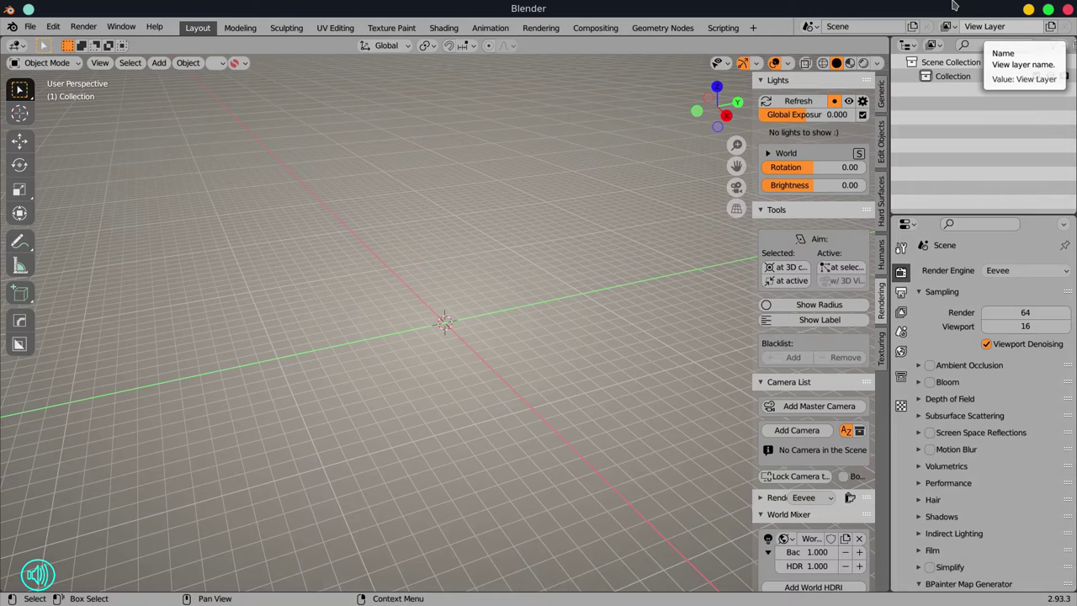
# Open ej-startHere.blend from Pictures > 07-Art-Reference > 3D-Resources > 3D Meshes - Others
pyautogui.click(29, 27)
pyautogui.click(46, 58)
pyautogui.click(208, 305)
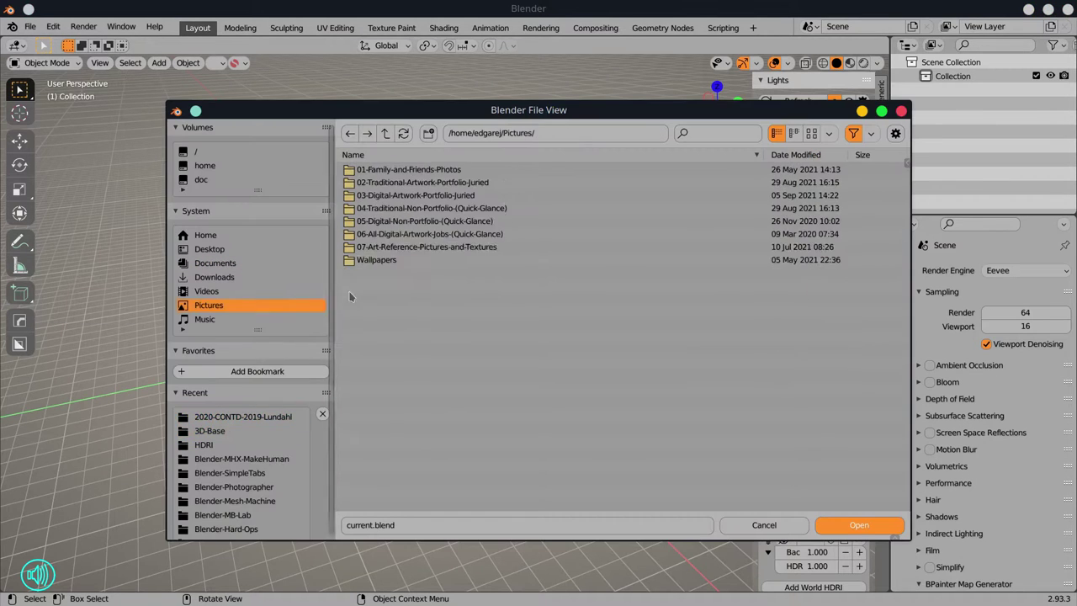
pyautogui.doubleClick(387, 246)
pyautogui.doubleClick(384, 195)
pyautogui.doubleClick(384, 195)
pyautogui.click(350, 132)
pyautogui.doubleClick(387, 208)
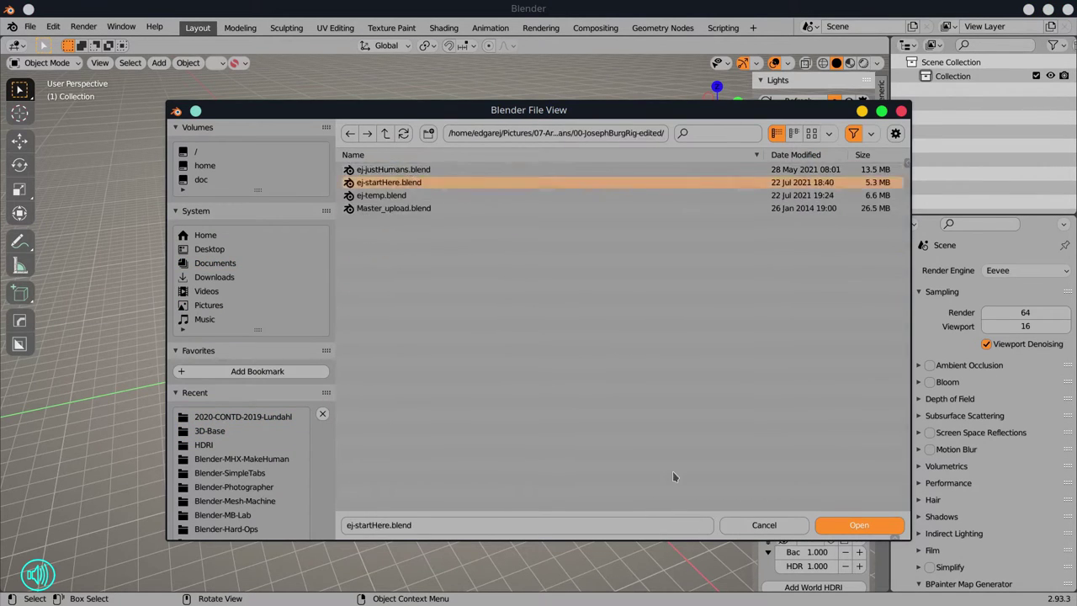
pyautogui.press('Return')
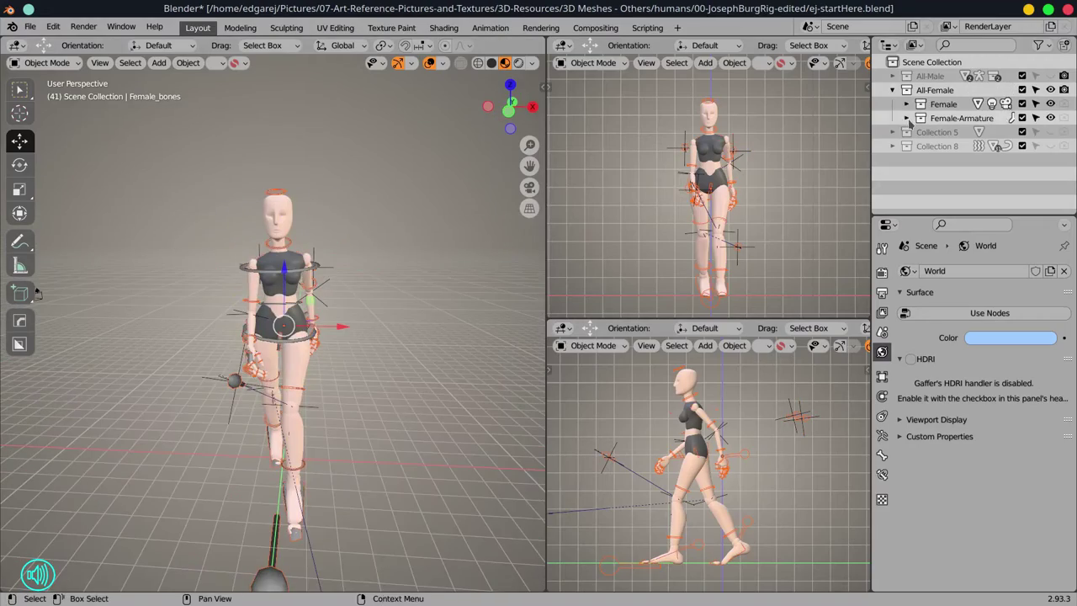
# In Pose Mode, lower the hips so the figure sits and reposition the right upper arm
pyautogui.hotkey('ctrl', 'Tab')
pyautogui.moveTo(510, 106); pyautogui.dragTo(437, 106)
pyautogui.press('r')
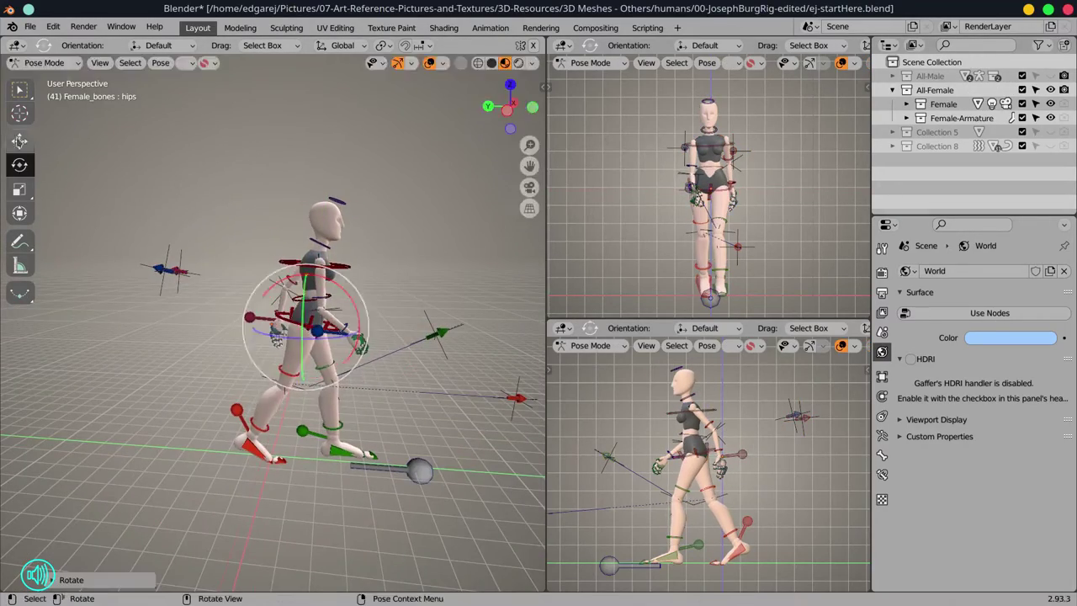
pyautogui.press('g')
pyautogui.moveTo(229, 244); pyautogui.dragTo(319, 334)
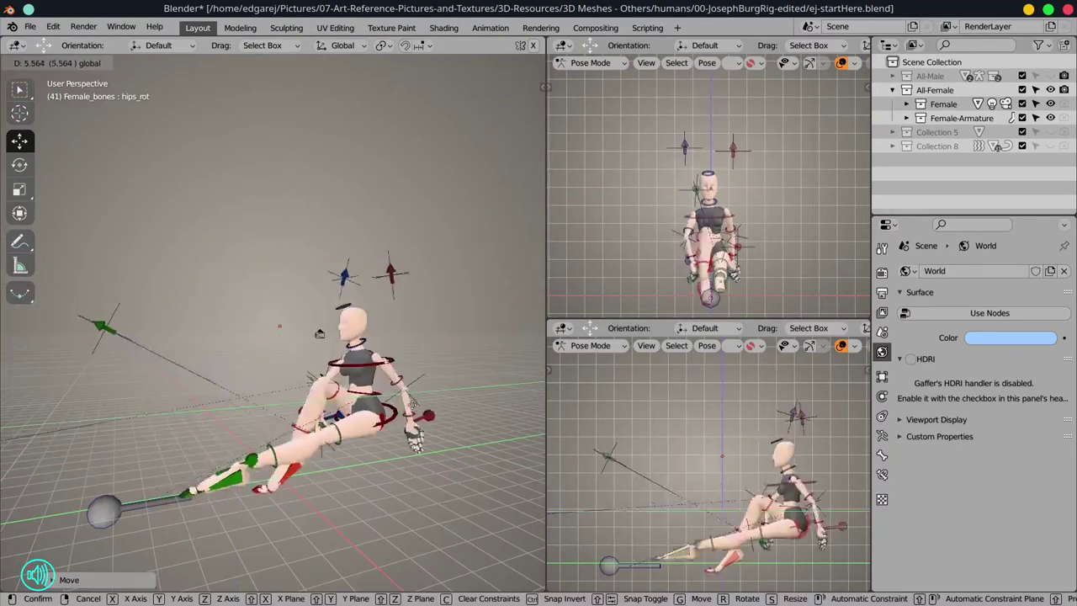
pyautogui.click(319, 334)
pyautogui.moveTo(510, 106); pyautogui.dragTo(471, 106)
pyautogui.click(210, 477)
pyautogui.press('g')
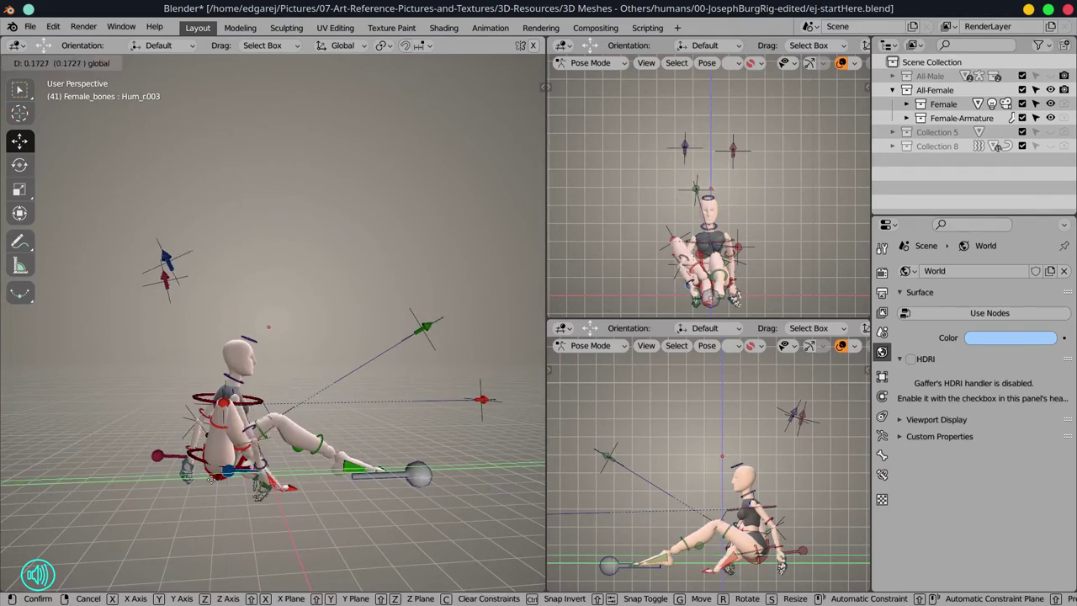
pyautogui.scroll(4, 210, 478)
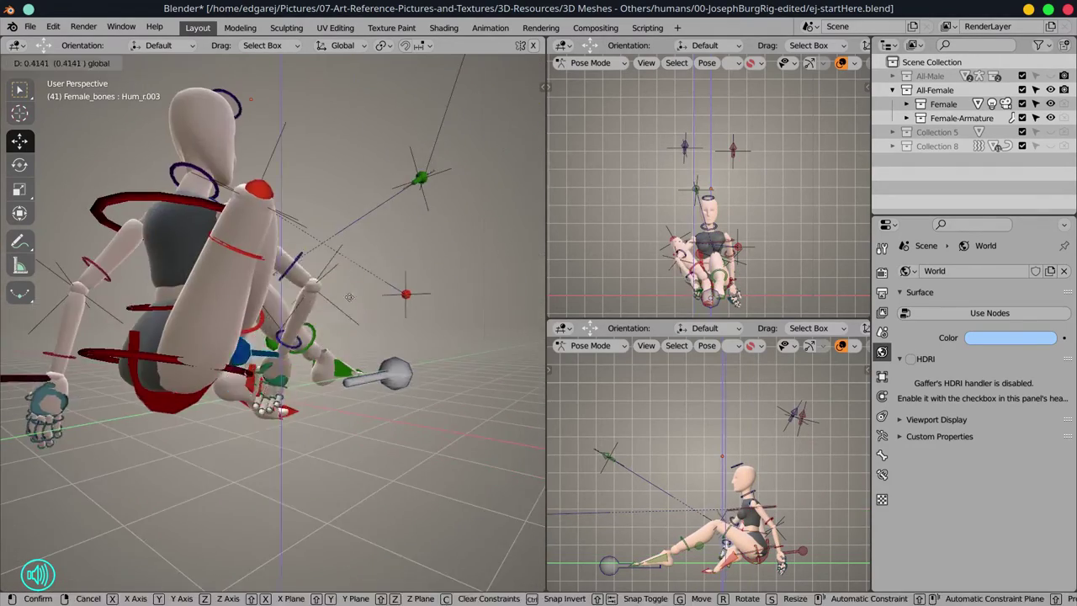
pyautogui.click(349, 297)
# Rotate the right and left thighs outward, undoing the unwanted left-thigh rotation
pyautogui.moveTo(510, 106); pyautogui.dragTo(454, 126)
pyautogui.click(396, 396)
pyautogui.press('r')
pyautogui.moveTo(421, 382); pyautogui.dragTo(387, 370)
pyautogui.click(159, 383)
pyautogui.moveTo(160, 382); pyautogui.dragTo(251, 332)
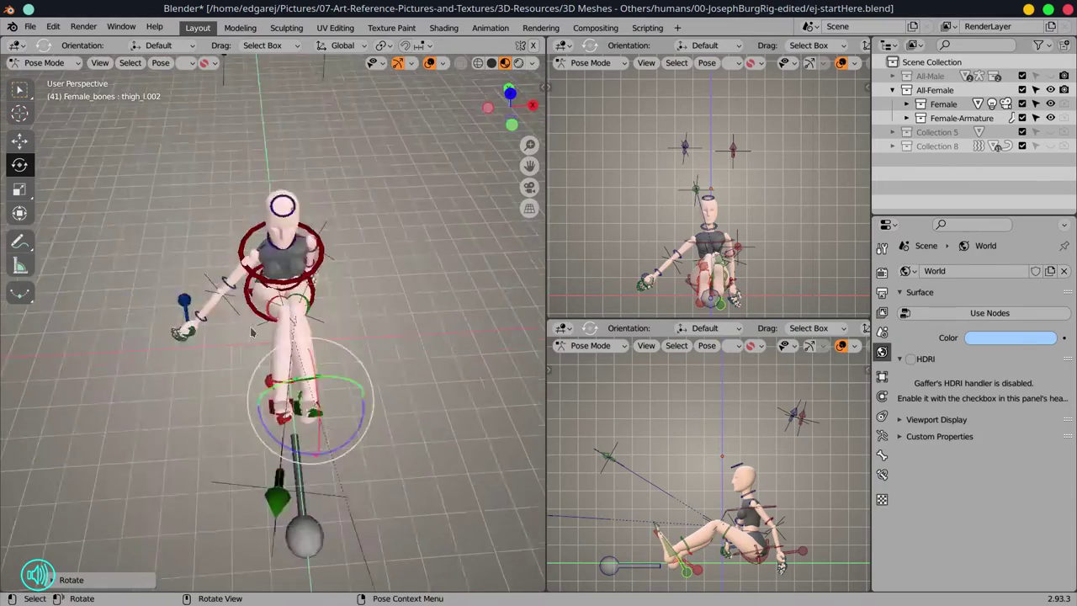
pyautogui.hotkey('ctrl', 'z')
pyautogui.scroll(-3, 337, 319)
pyautogui.hotkey('shift', 'space')
# Swing the right leg forward into the seated position
pyautogui.press('g')
pyautogui.moveTo(379, 328); pyautogui.dragTo(506, 323)
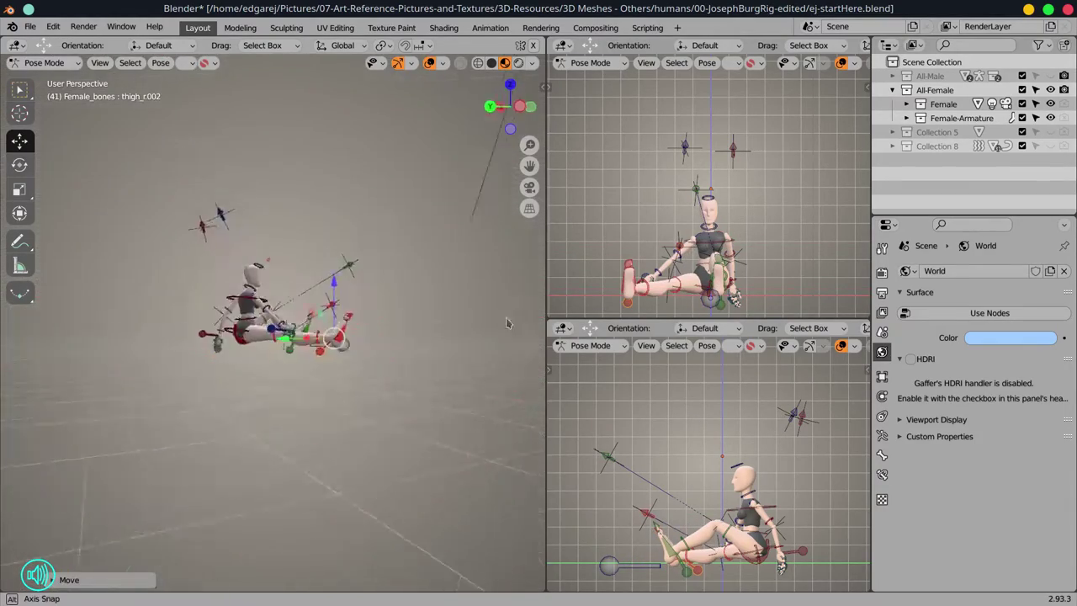
pyautogui.scroll(5, 506, 323)
pyautogui.hotkey('shift', 'space')
pyautogui.press('r')
pyautogui.scroll(-2, 337, 336)
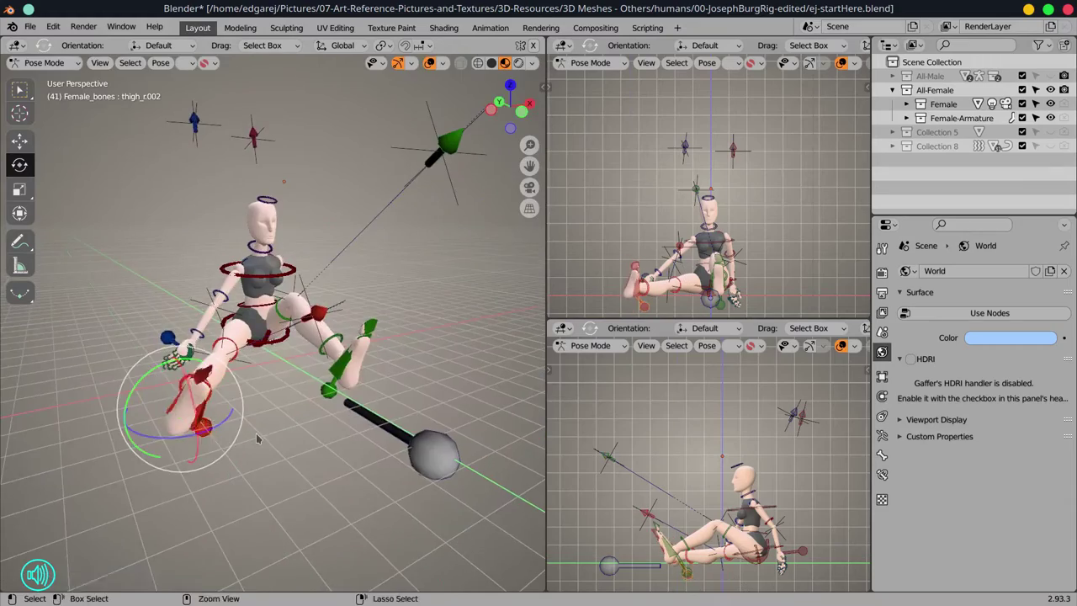
pyautogui.click(19, 141)
pyautogui.moveTo(277, 354); pyautogui.dragTo(328, 429)
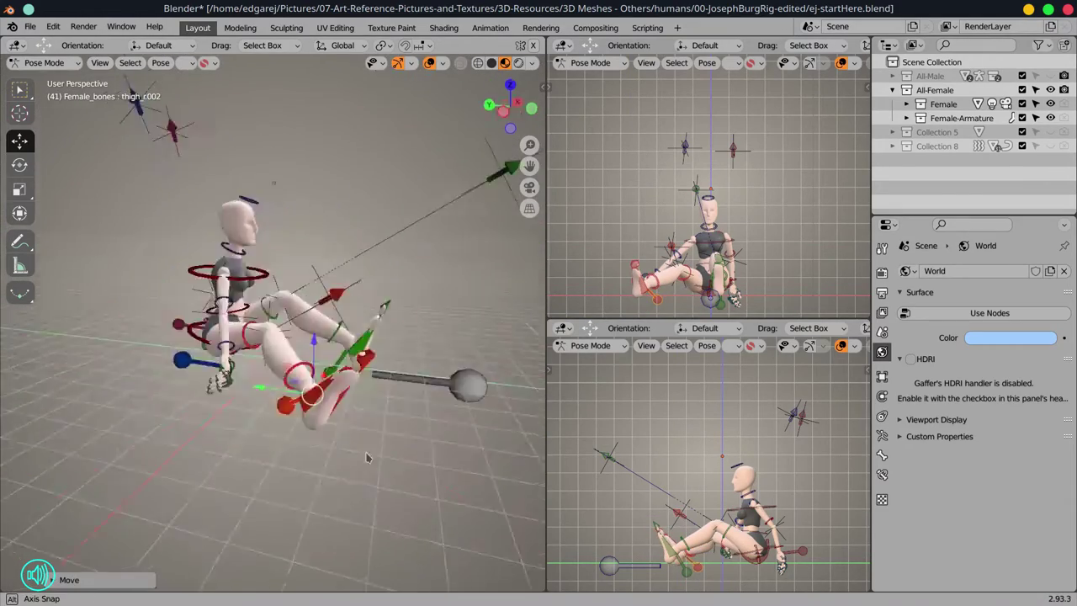
# Bend the left knee and rotate the right foot into place
pyautogui.click(311, 386)
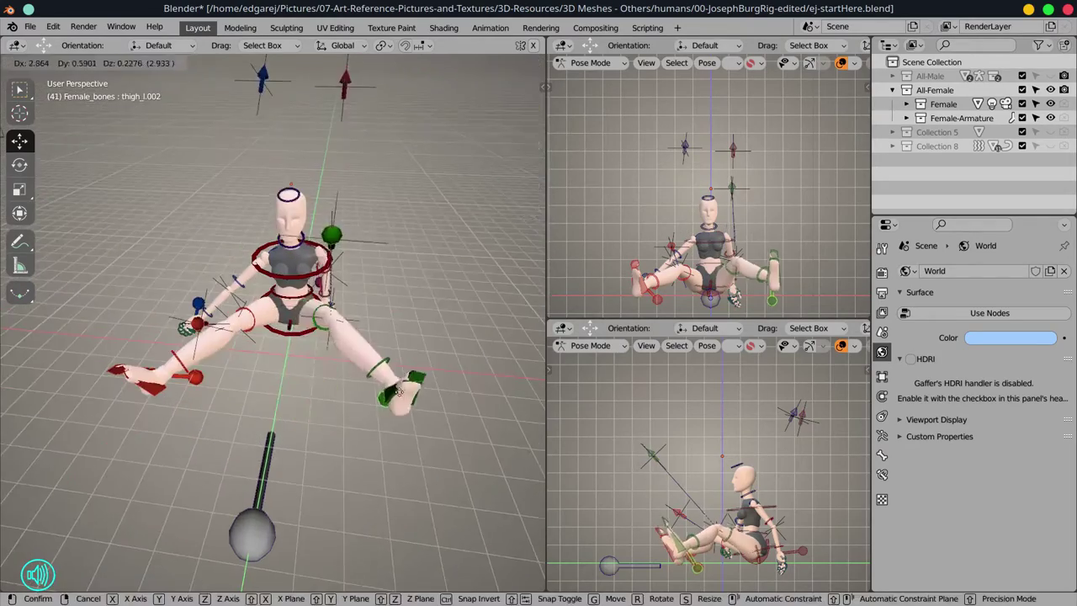
pyautogui.click(294, 330)
pyautogui.click(229, 395)
pyautogui.hotkey('shift', 'space')
pyautogui.press('r')
pyautogui.moveTo(229, 395); pyautogui.dragTo(186, 385)
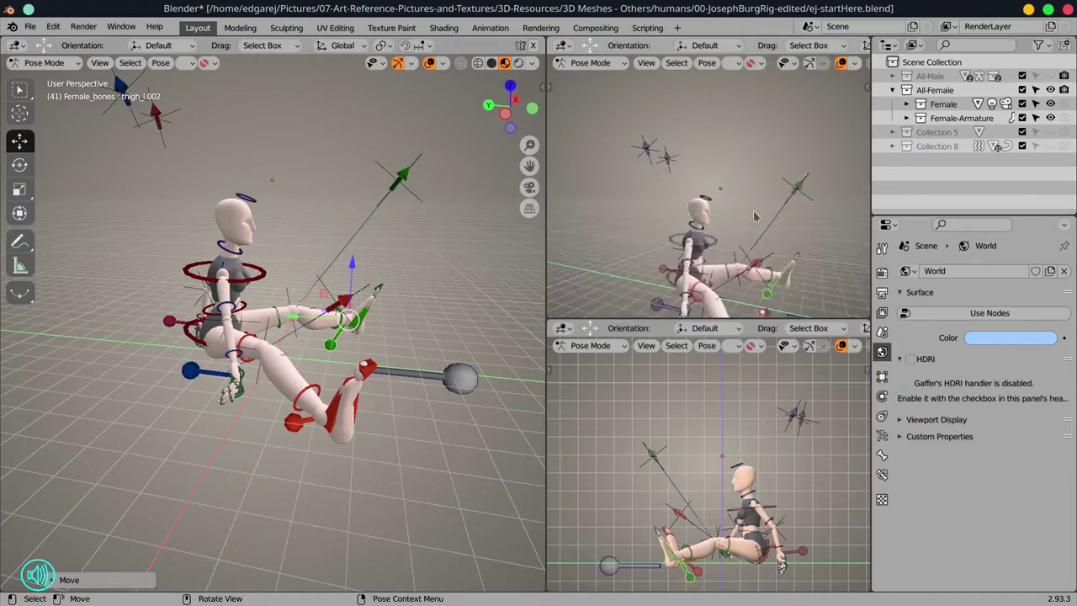
# Tilt the neck, bend the torso forward and bring the left upper arm toward the lap
pyautogui.click(184, 373)
pyautogui.moveTo(183, 372); pyautogui.dragTo(253, 370)
pyautogui.click(244, 252)
pyautogui.hotkey('shift', 'space')
pyautogui.press('r')
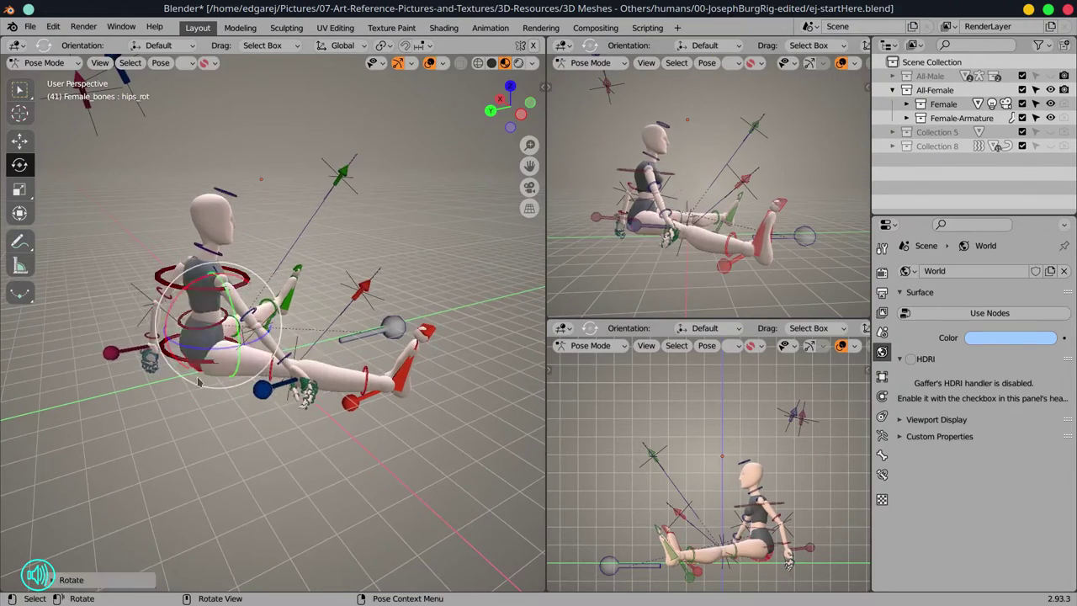
pyautogui.moveTo(243, 252); pyautogui.dragTo(231, 275)
pyautogui.click(231, 275)
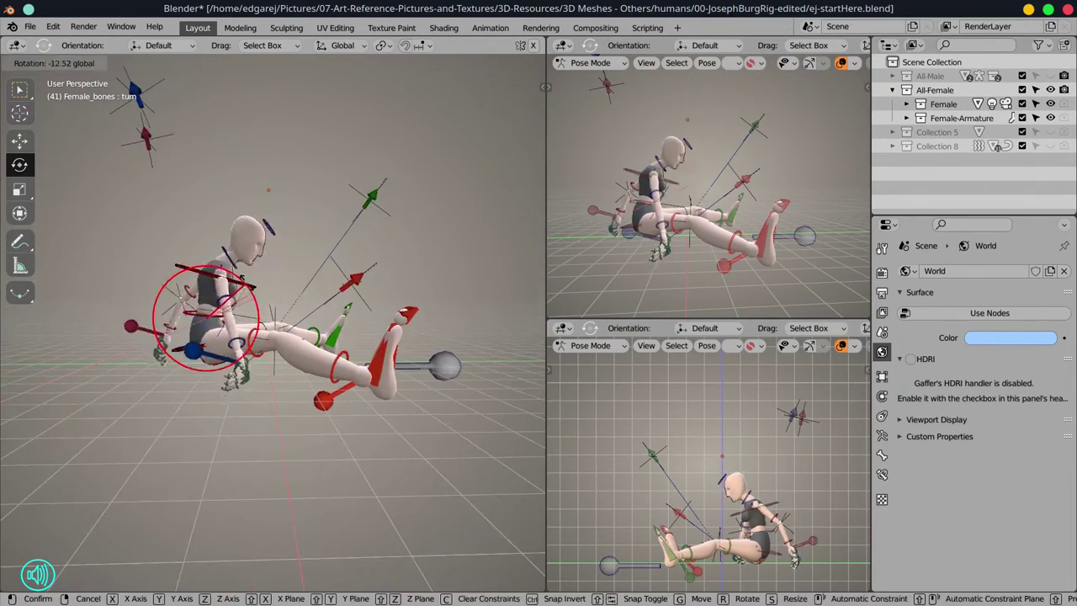
pyautogui.moveTo(181, 307); pyautogui.dragTo(202, 375)
pyautogui.press('g')
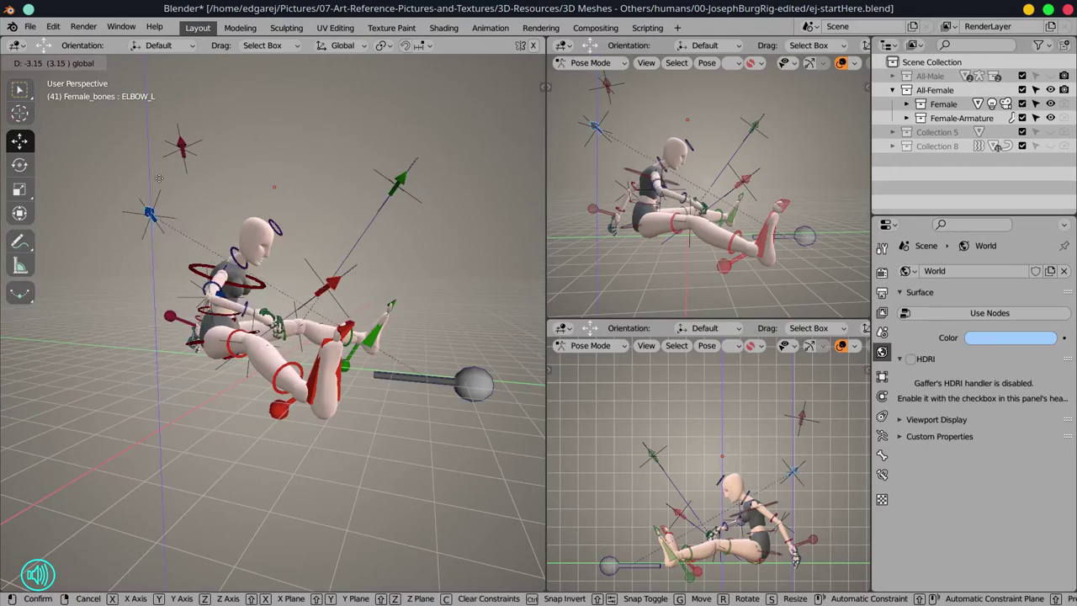
pyautogui.click(335, 307)
pyautogui.moveTo(334, 308)
pyautogui.mouseDown()
pyautogui.moveTo(278, 320)
pyautogui.moveTo(337, 311)
pyautogui.mouseUp()
pyautogui.click(297, 227)
# Save a copy of the posed file as ej-temp.blend
pyautogui.press('r')
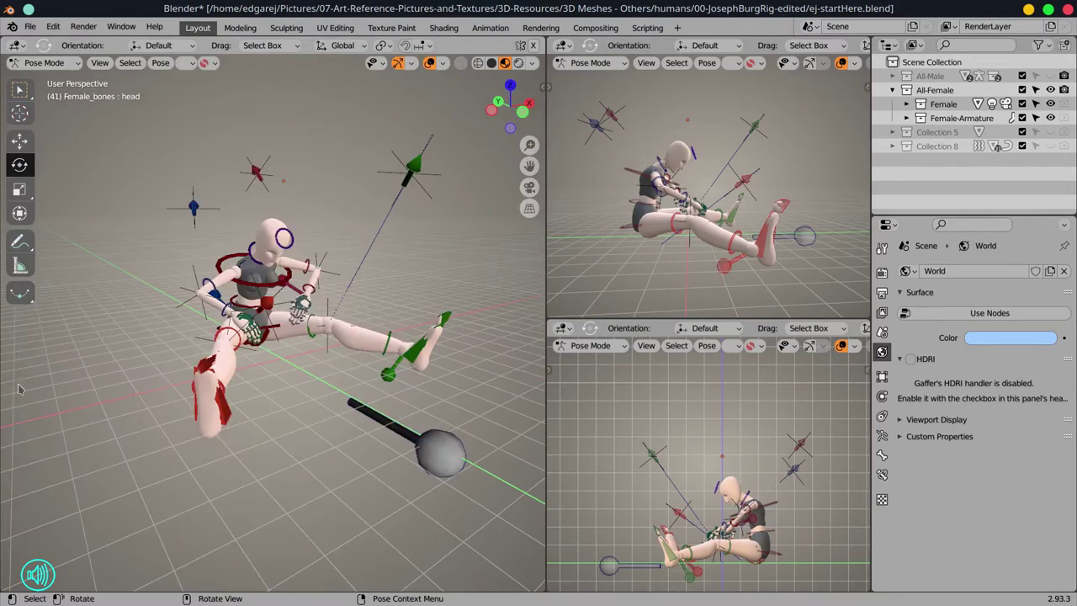
pyautogui.click(29, 27)
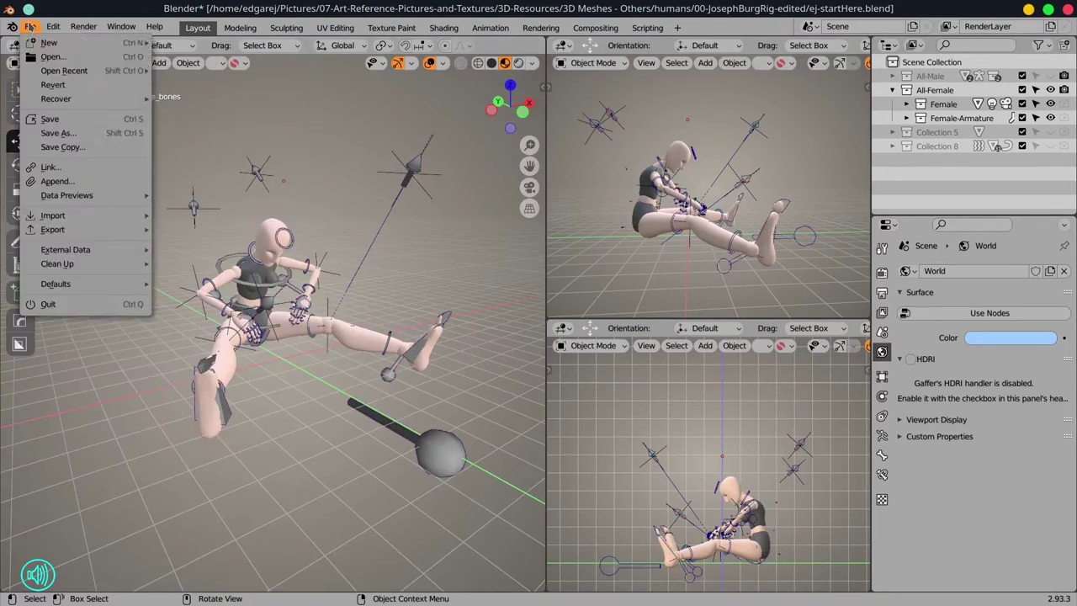
pyautogui.click(50, 127)
pyautogui.write('ej-temp.blend')
pyautogui.press('Return')
# Apply the female mesh's modifiers, clear its parent, then reopen ej-startHere.blend without saving
pyautogui.click(424, 341)
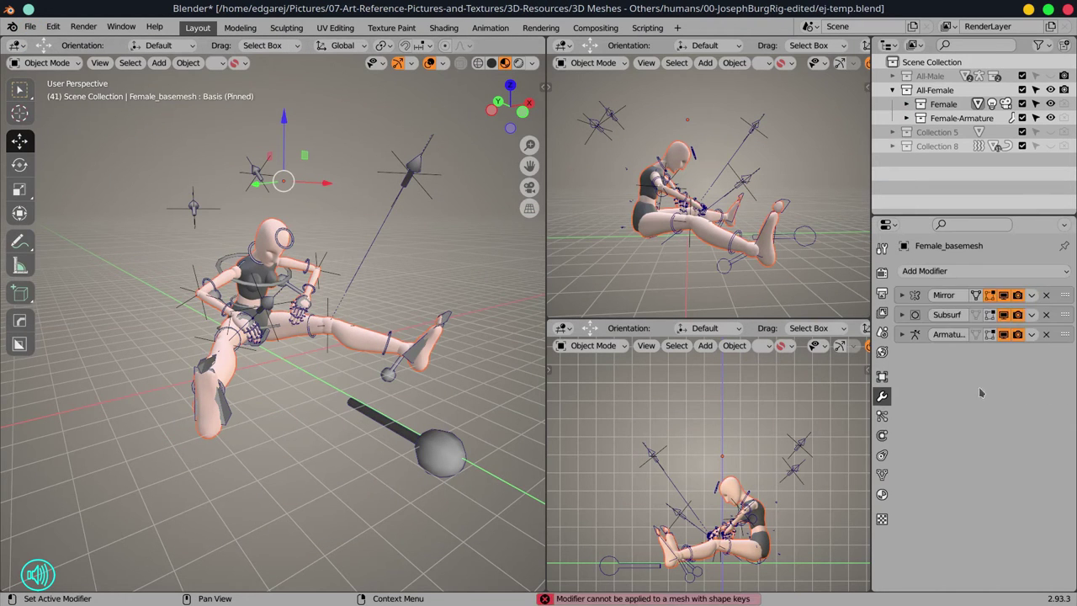
pyautogui.click(882, 474)
pyautogui.scroll(-5, 973, 487)
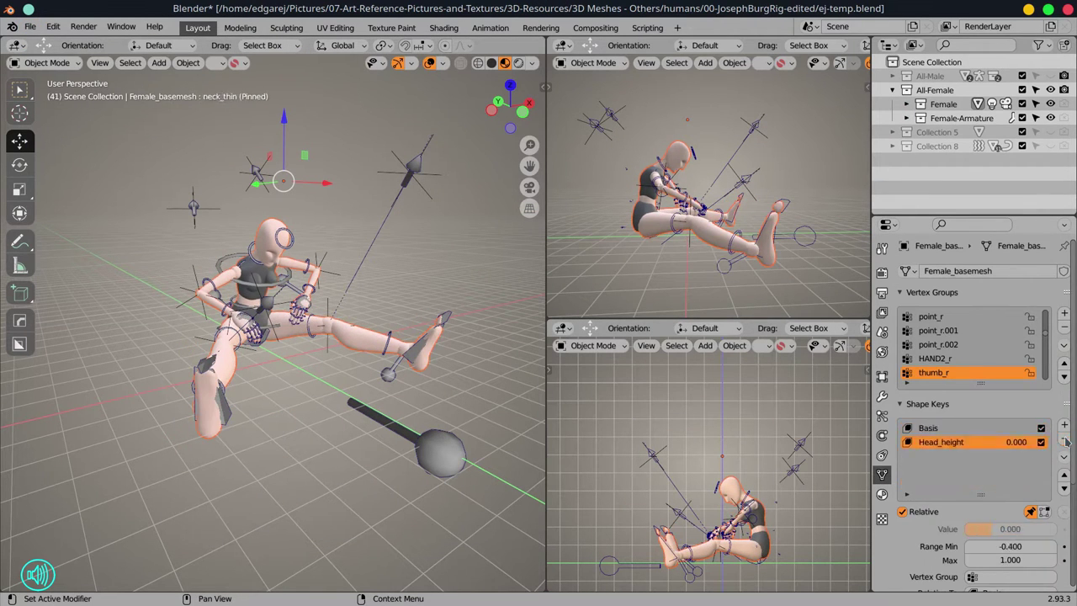
pyautogui.click(882, 396)
pyautogui.click(1037, 293)
pyautogui.click(933, 308)
pyautogui.hotkey('alt', 'p')
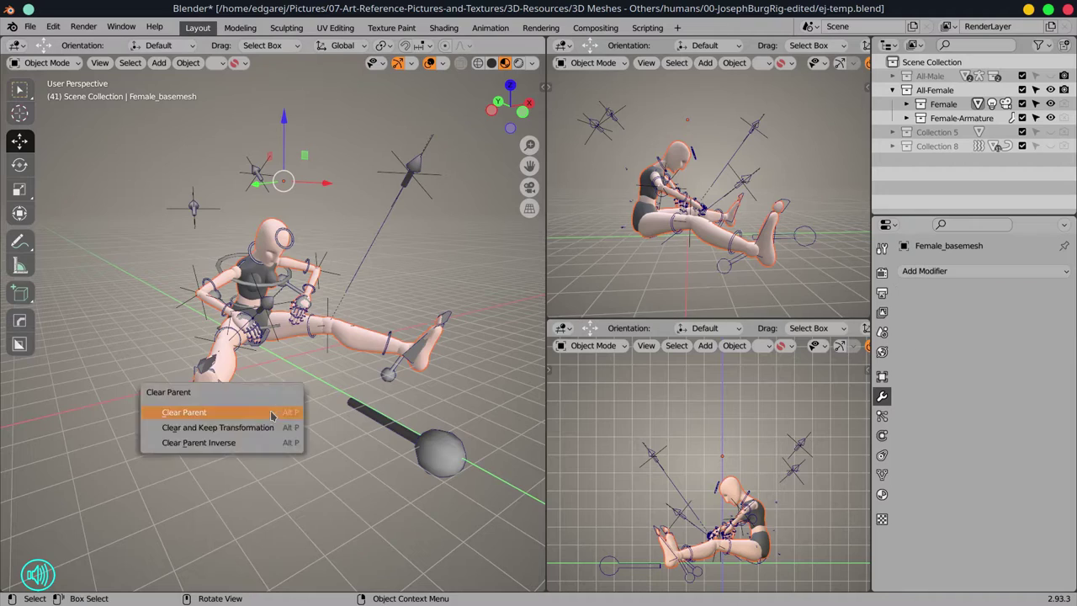
pyautogui.click(271, 415)
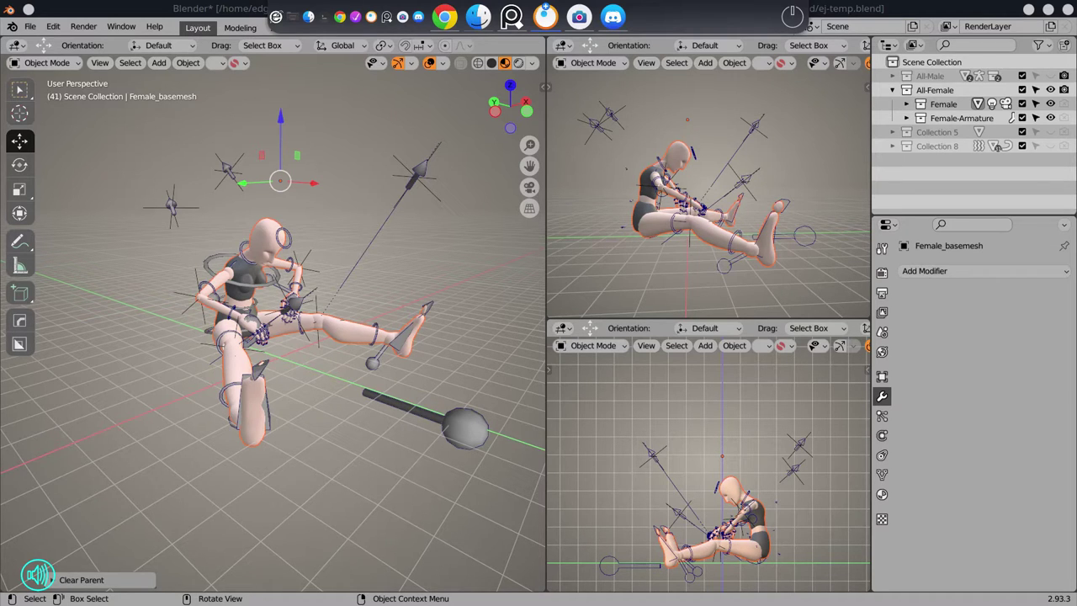
pyautogui.click(492, 338)
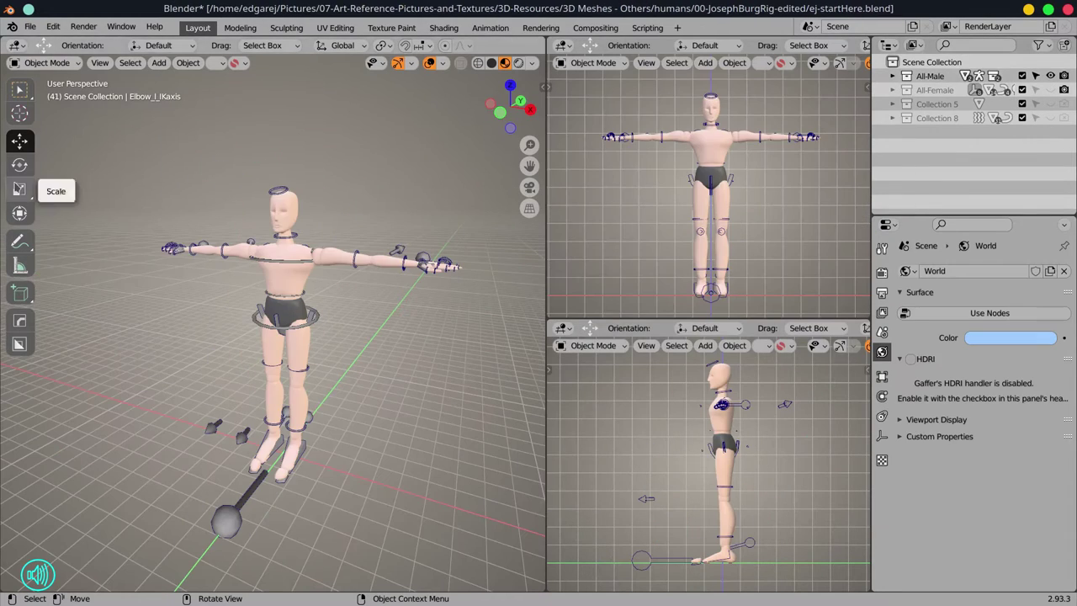
# Save the male scene as ej-temp.blend, then enter Pose Mode and lower the male's hips
pyautogui.click(29, 27)
pyautogui.click(64, 139)
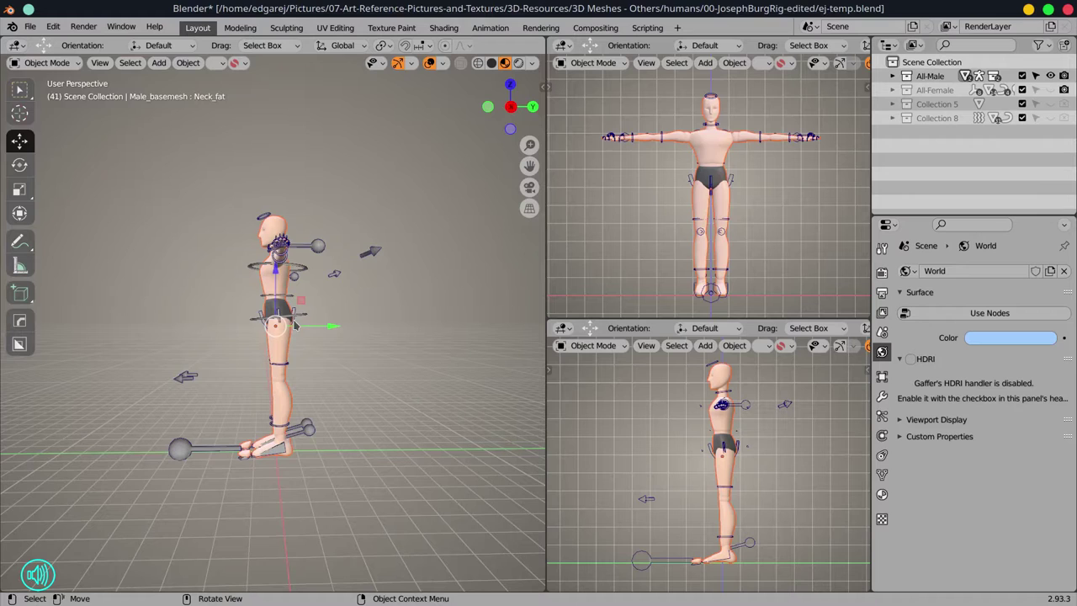
pyautogui.click(286, 275)
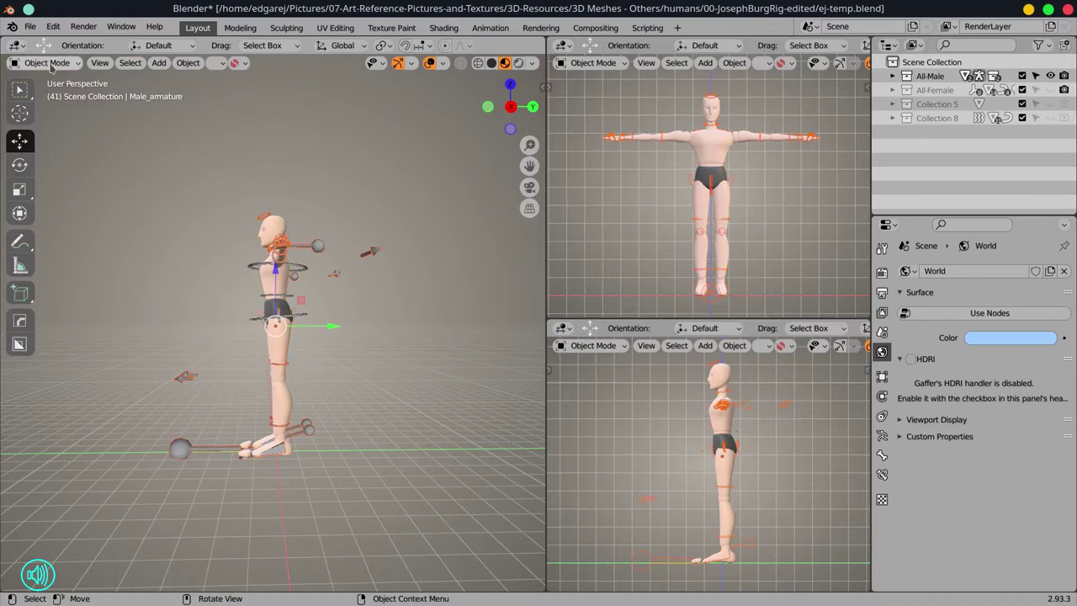
pyautogui.hotkey('ctrl', 'Tab')
pyautogui.moveTo(286, 275); pyautogui.dragTo(341, 422)
pyautogui.hotkey('shift', 'space')
pyautogui.press('r')
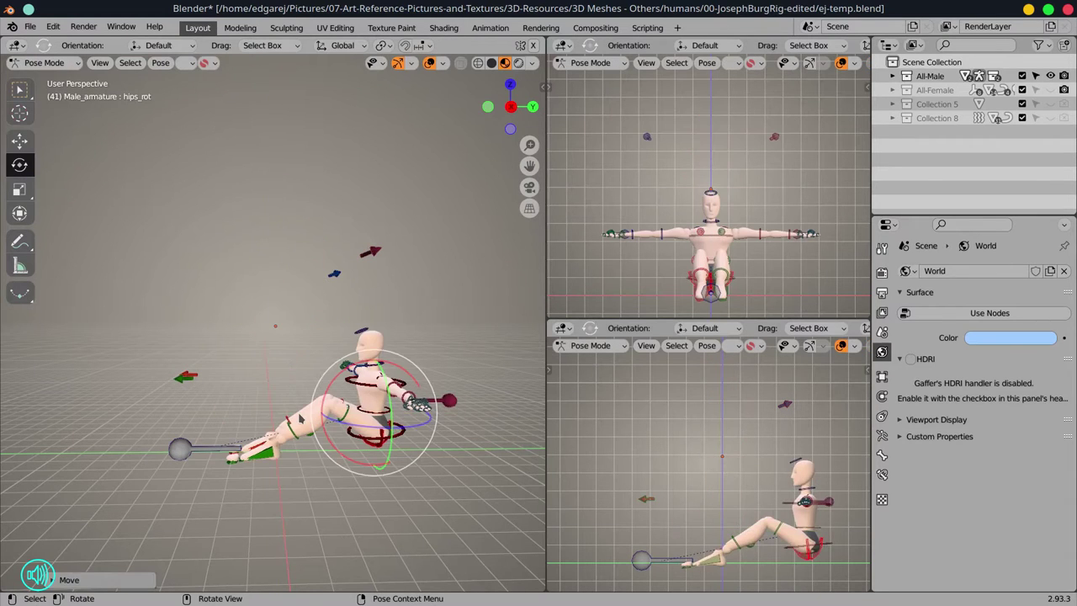
# In side view, bend the torso backward so the male lies flat, undoing a hips rotation
pyautogui.press('KP_3')
pyautogui.click(370, 416)
pyautogui.moveTo(431, 425); pyautogui.dragTo(432, 444)
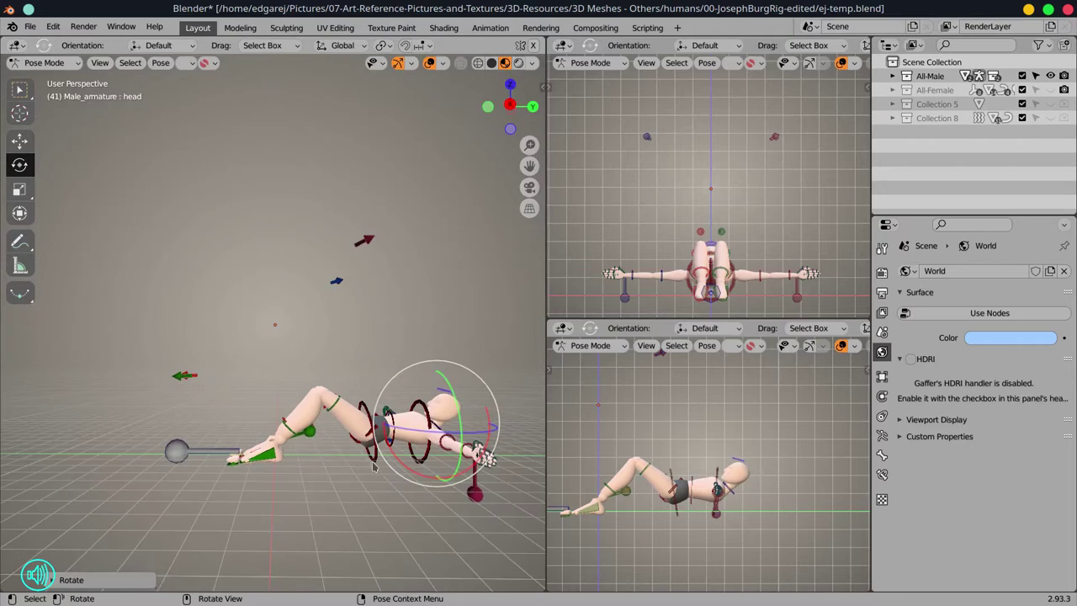
pyautogui.moveTo(375, 467); pyautogui.dragTo(375, 482)
pyautogui.hotkey('ctrl', 'z')
pyautogui.hotkey('ctrl', 'z')
pyautogui.hotkey('ctrl', 'z')
pyautogui.press('KP_7')
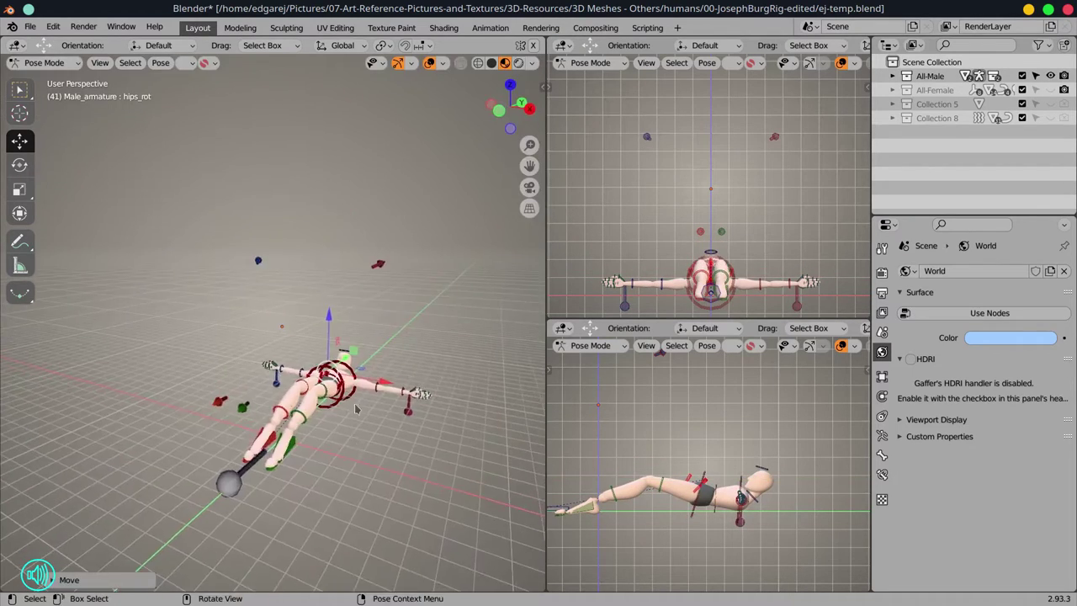
pyautogui.click(384, 313)
pyautogui.moveTo(384, 313); pyautogui.dragTo(395, 210)
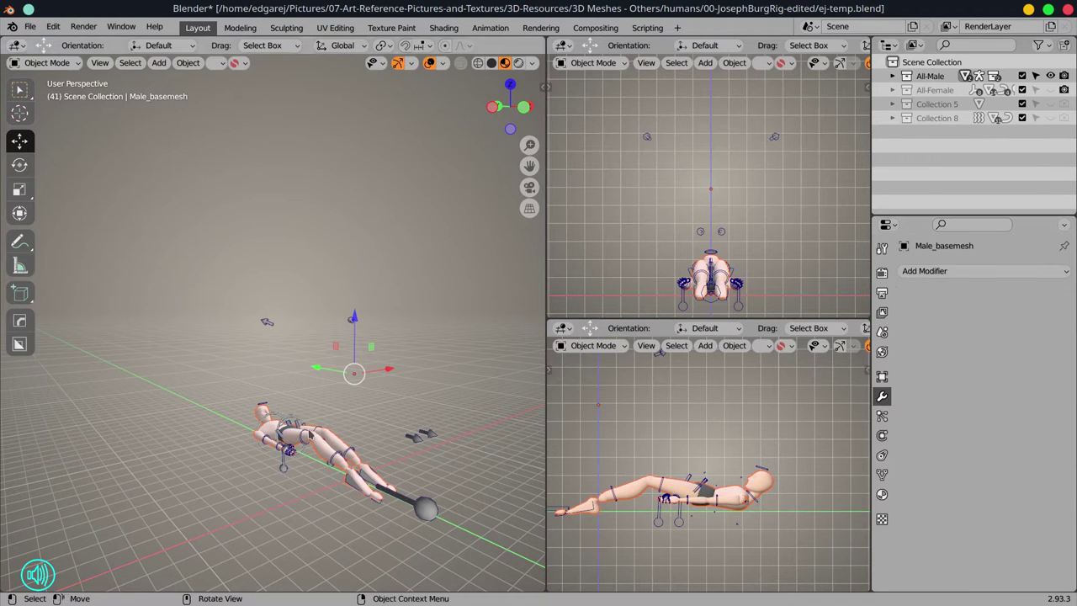
# Copy the male body mesh, then start a new General scene
pyautogui.hotkey('ctrl', 'c')
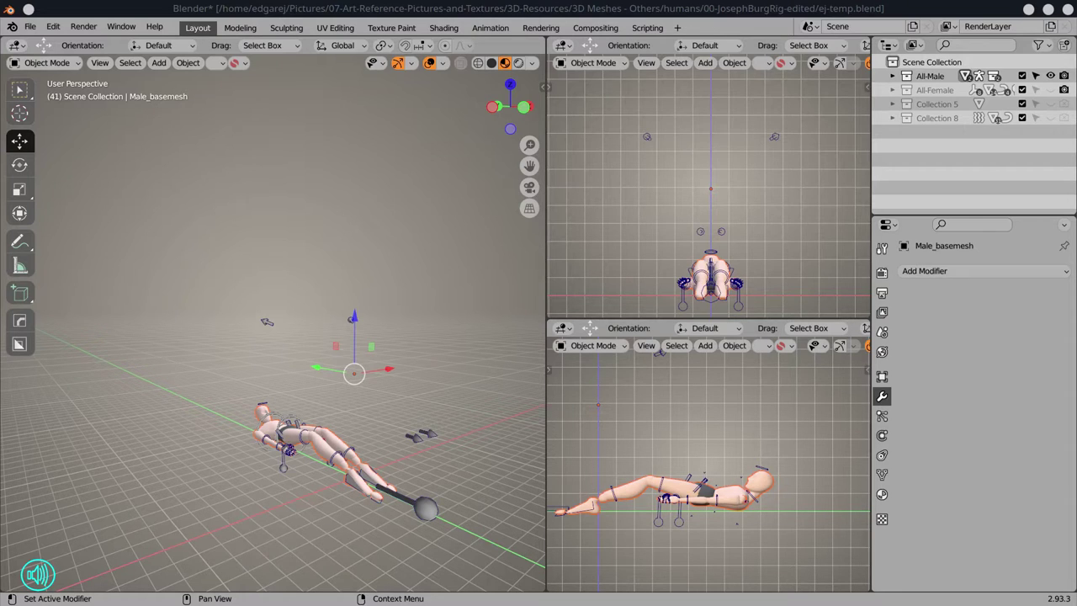
pyautogui.click(29, 27)
pyautogui.click(180, 41)
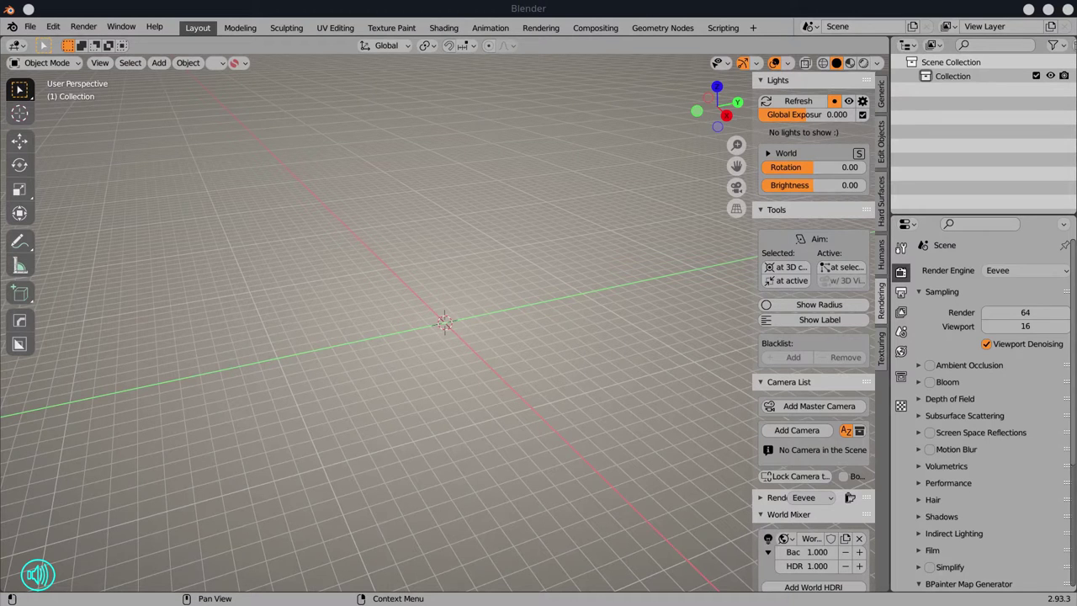
# Paste both copied figures into the new scene and save it as 2021-09-10-SZone-MBrie.blend
pyautogui.click(52, 27)
pyautogui.hotkey('ctrl', 'v')
pyautogui.click(534, 318)
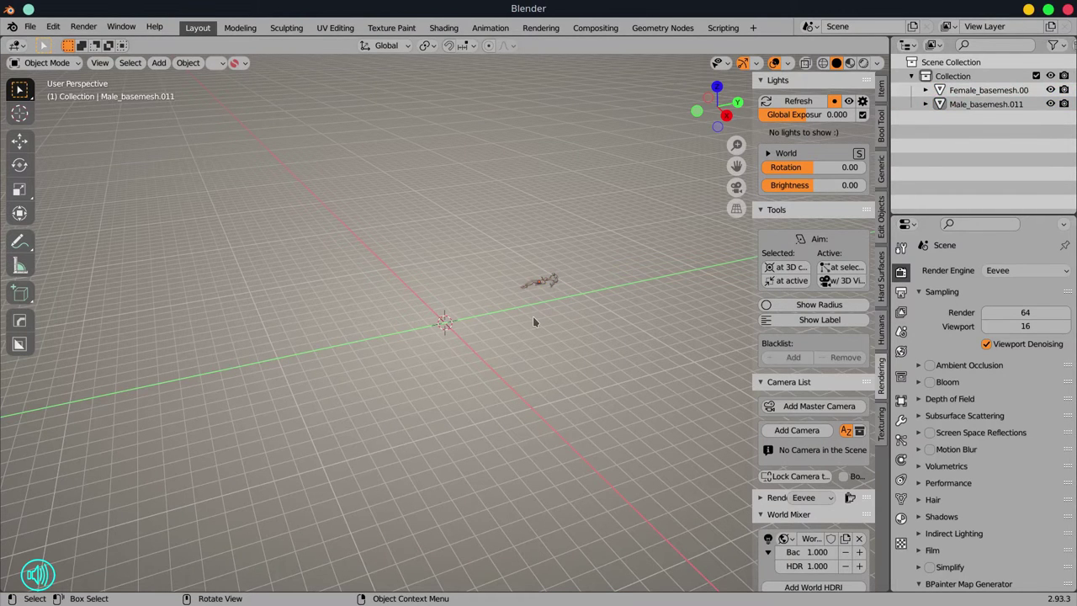
pyautogui.press('n')
pyautogui.hotkey('shift', 'ctrl', 's')
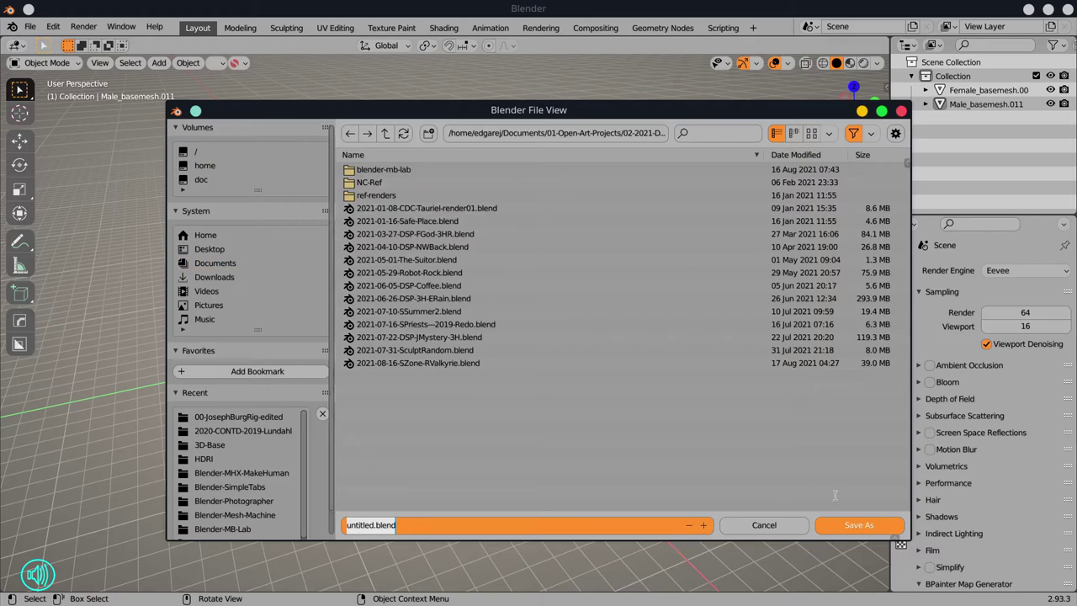
pyautogui.hotkey('ctrl', 'v')
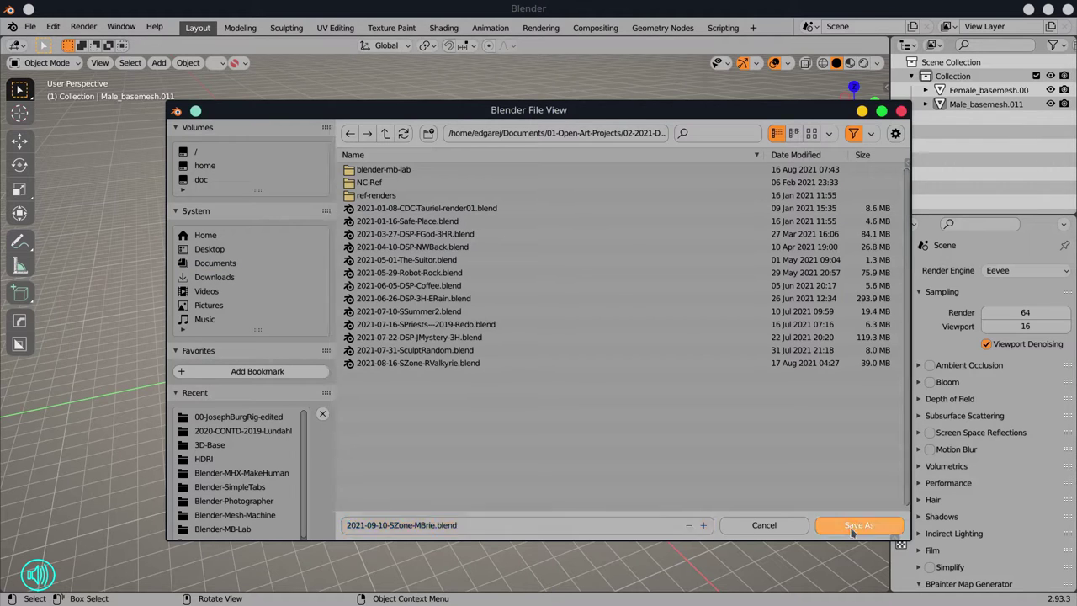
pyautogui.press('Return')
pyautogui.click(883, 91)
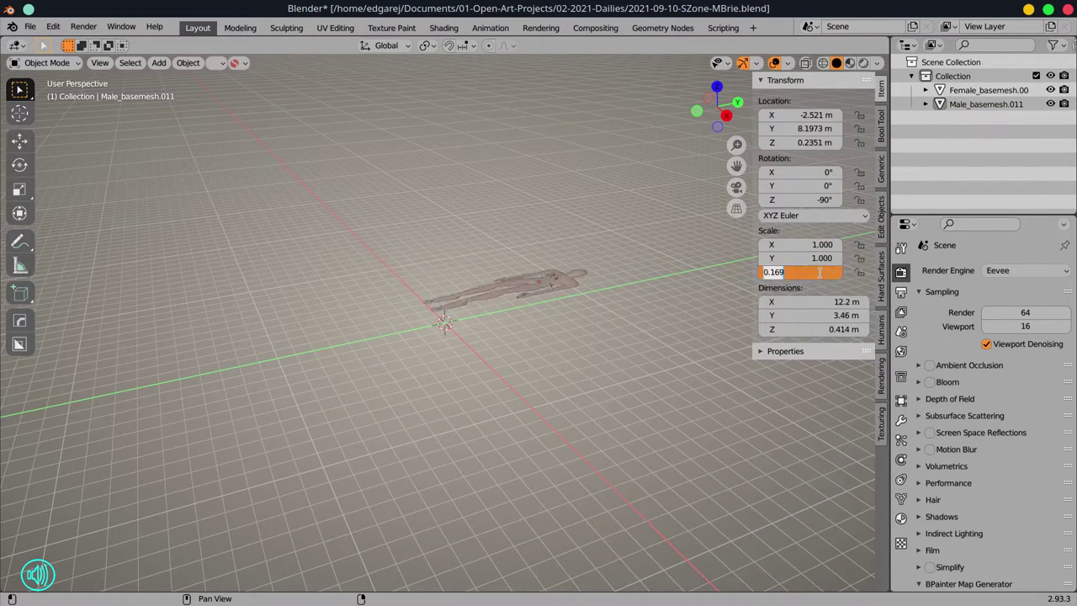
# Move the female figure beside the lying male's head, undoing unwanted scale changes
pyautogui.press('Escape')
pyautogui.hotkey('ctrl', 'z')
pyautogui.scroll(5, 587, 343)
pyautogui.press('g')
pyautogui.click(509, 293)
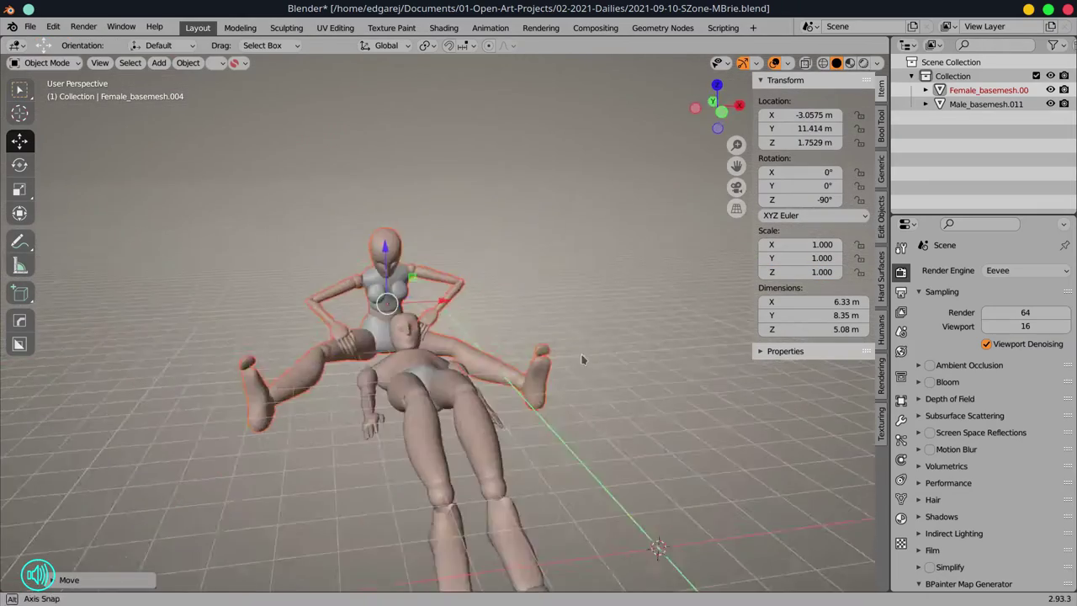
pyautogui.hotkey('shift', 'space')
pyautogui.press('g')
pyautogui.click(508, 294)
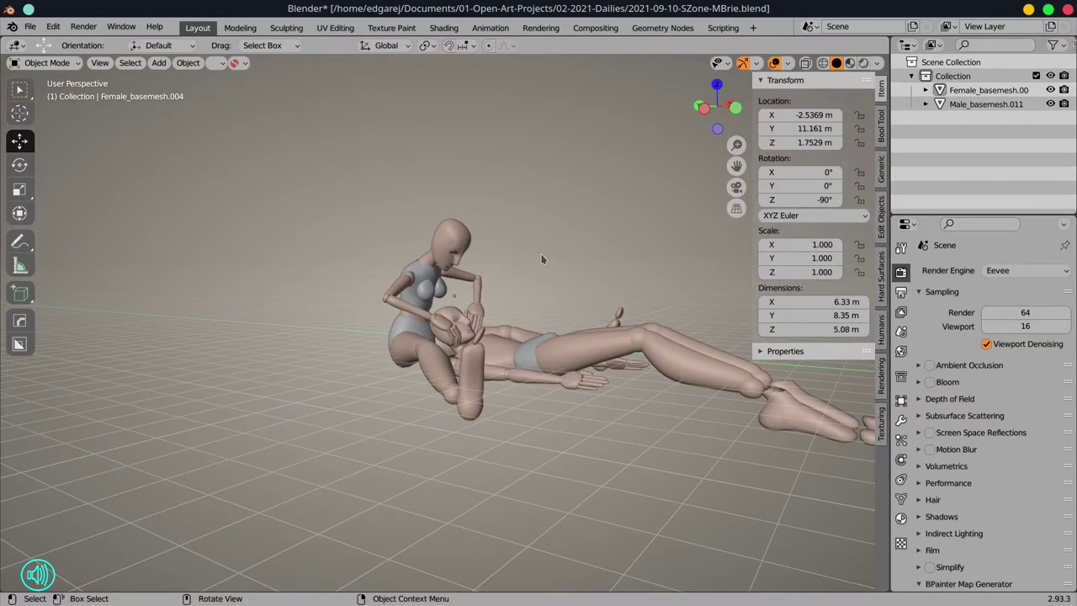
pyautogui.hotkey('ctrl', 'z')
pyautogui.hotkey('ctrl', 'z')
pyautogui.hotkey('ctrl', 'z')
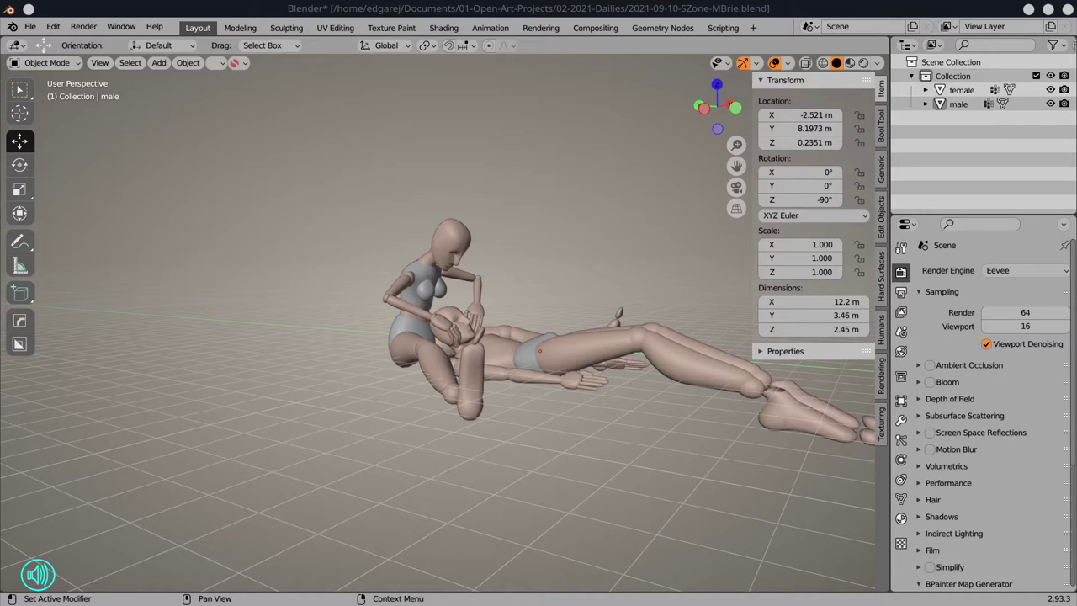
# Add a plane and scale it by 100 to form the floor
pyautogui.click(158, 63)
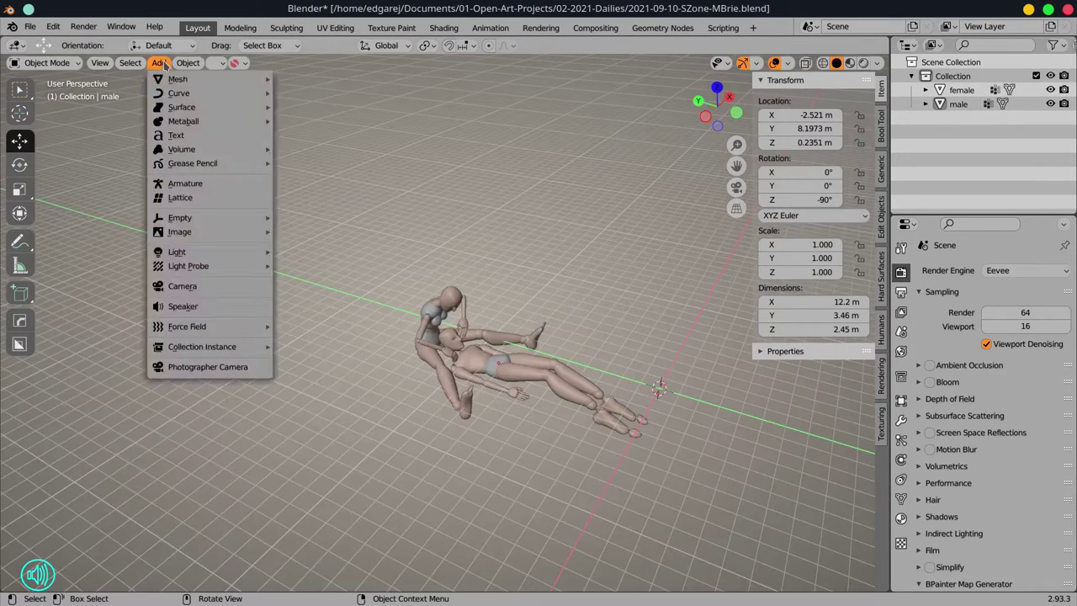
pyautogui.moveTo(169, 76)
pyautogui.click(319, 77)
pyautogui.write('s100')
pyautogui.press('Return')
pyautogui.click(520, 340)
# Select the floor plane and switch the viewport to Material Preview
pyautogui.click(520, 340)
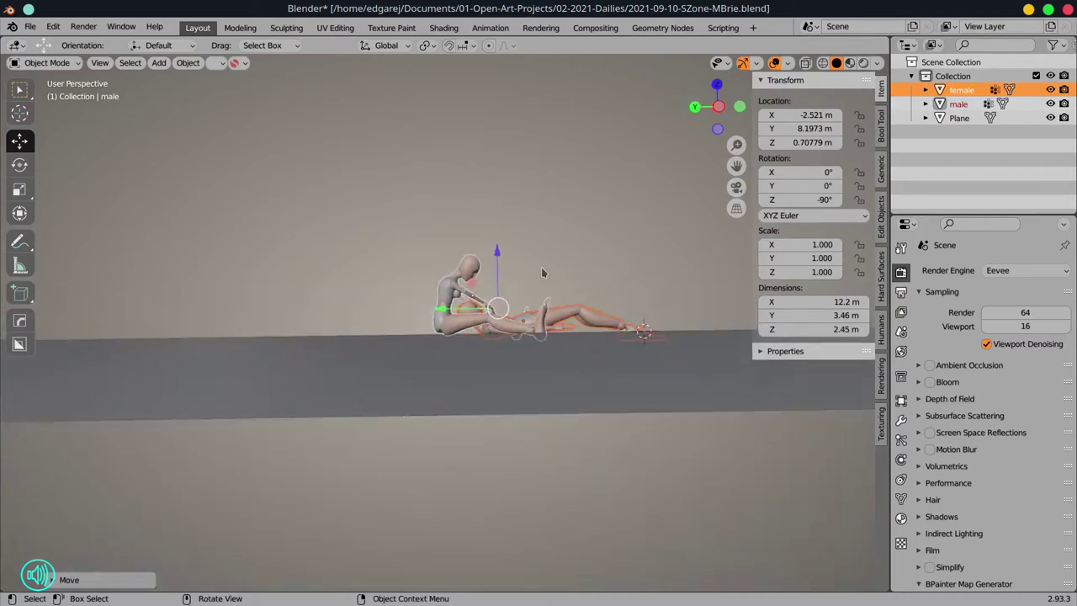
pyautogui.scroll(5, 454, 320)
pyautogui.scroll(-5, 421, 312)
pyautogui.click(397, 308)
pyautogui.scroll(-6, 397, 309)
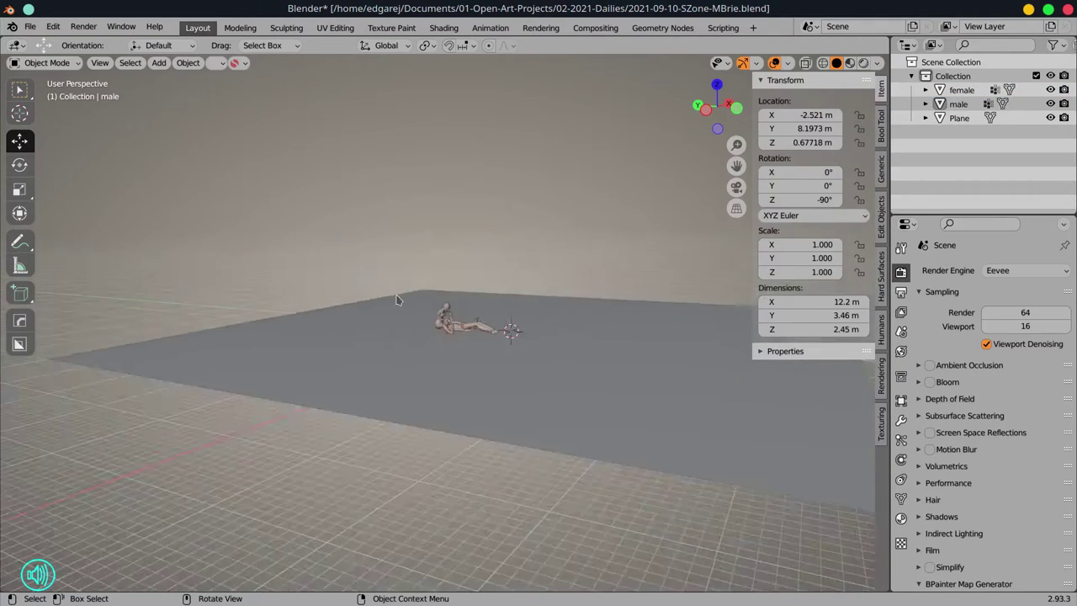
pyautogui.click(429, 370)
pyautogui.scroll(4, 429, 370)
pyautogui.press('z')
pyautogui.click(419, 358)
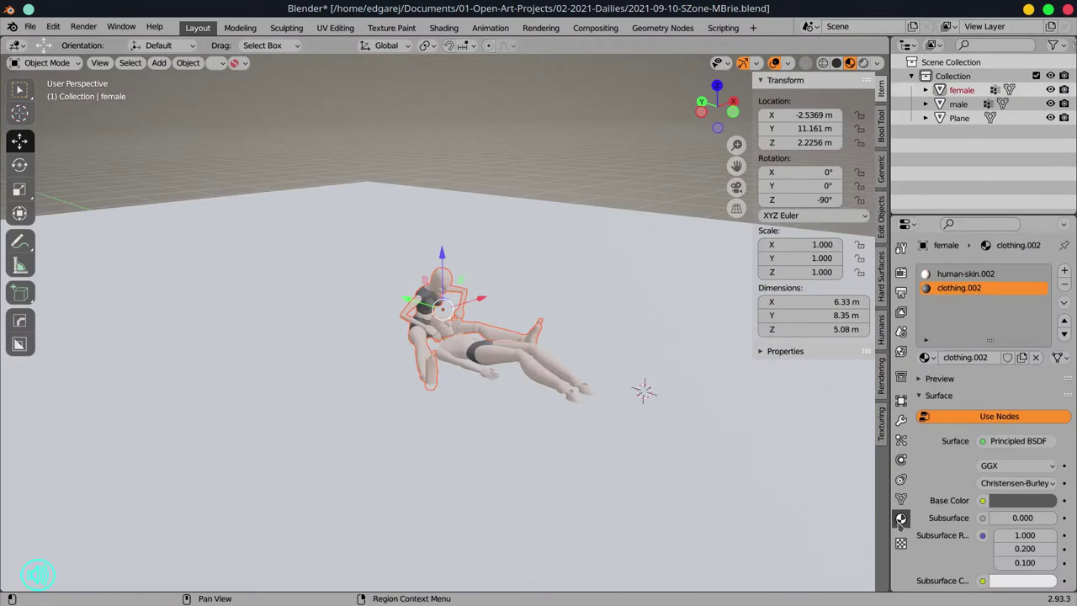
# Give the male figure the human-skin.002 material and save the file
pyautogui.click(959, 103)
pyautogui.click(924, 357)
pyautogui.click(923, 356)
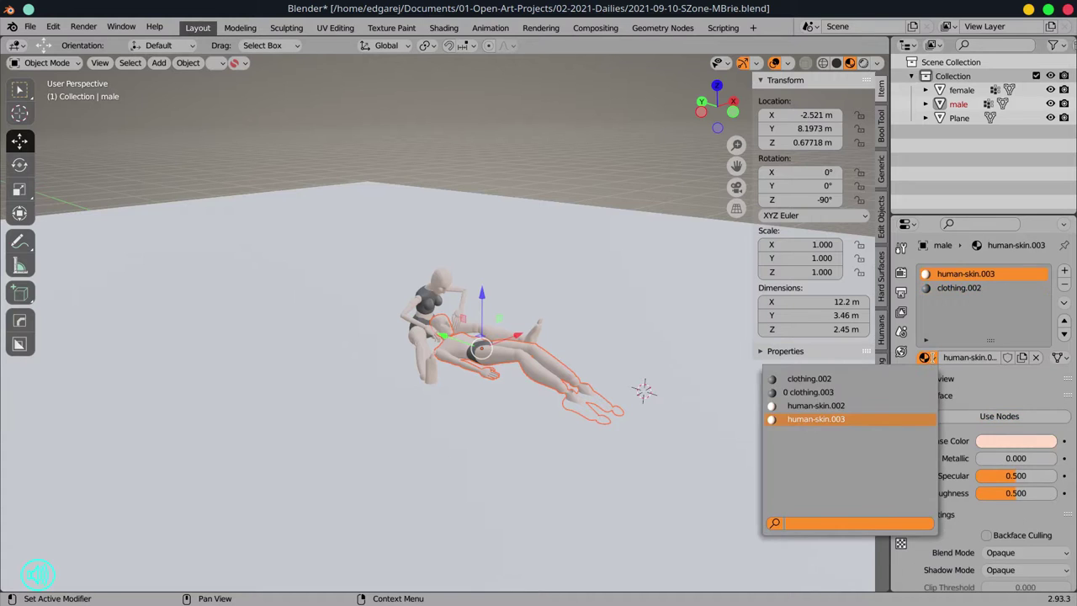
pyautogui.click(829, 404)
pyautogui.click(30, 27)
pyautogui.click(34, 139)
# Add a new node-based material named floor to the floor plane
pyautogui.click(959, 118)
pyautogui.click(998, 387)
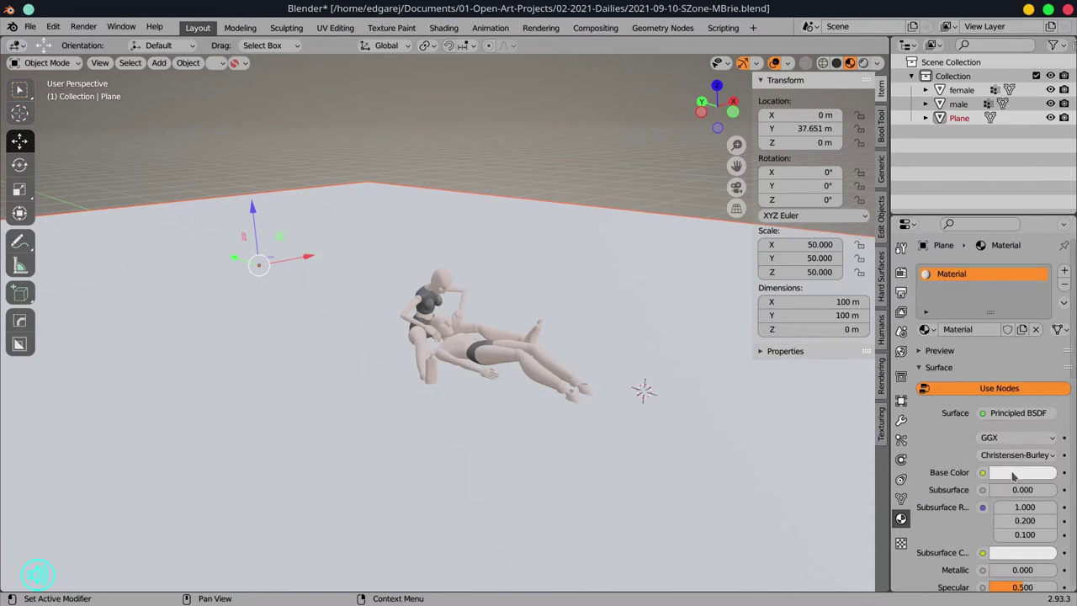
pyautogui.scroll(-6, 488, 165)
pyautogui.click(488, 165)
# Open Preferences and browse the installed add-ons list
pyautogui.scroll(-3, 761, 139)
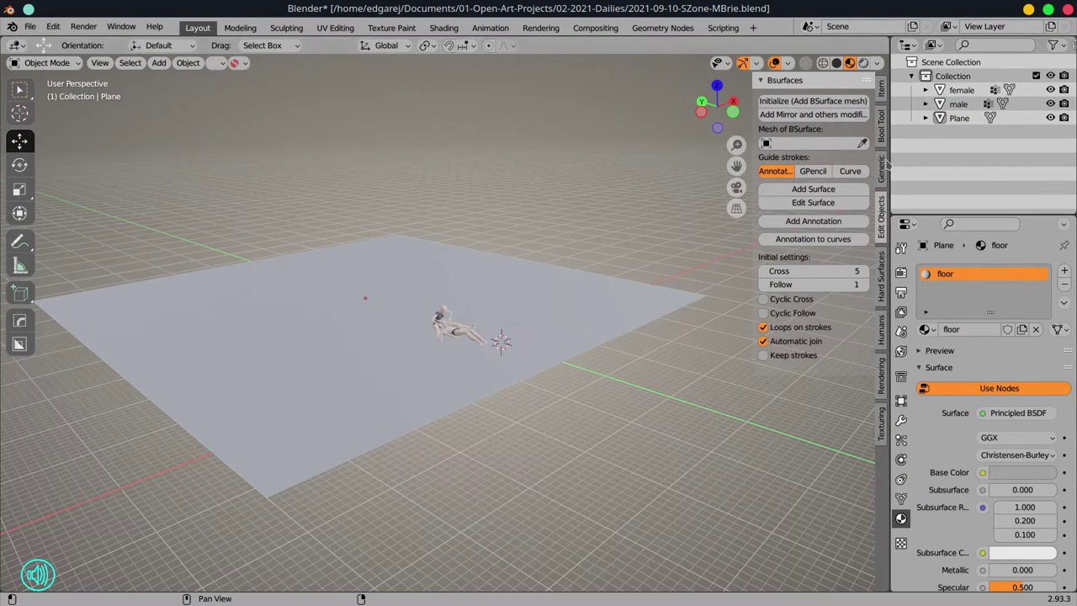
pyautogui.scroll(-8, 761, 139)
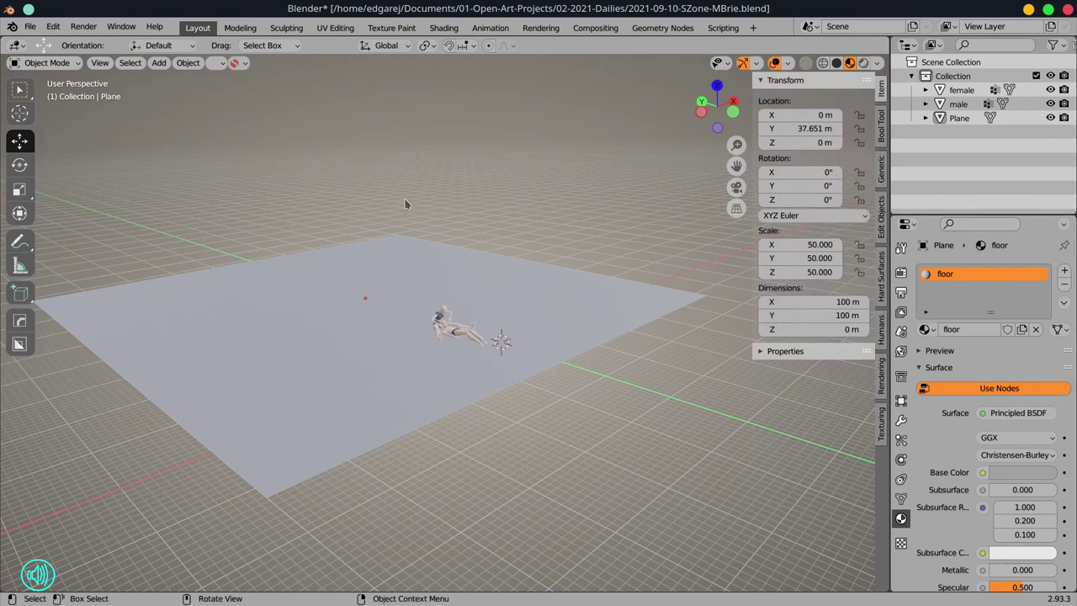
pyautogui.click(235, 63)
pyautogui.click(237, 64)
pyautogui.click(53, 27)
pyautogui.click(80, 236)
pyautogui.click(25, 194)
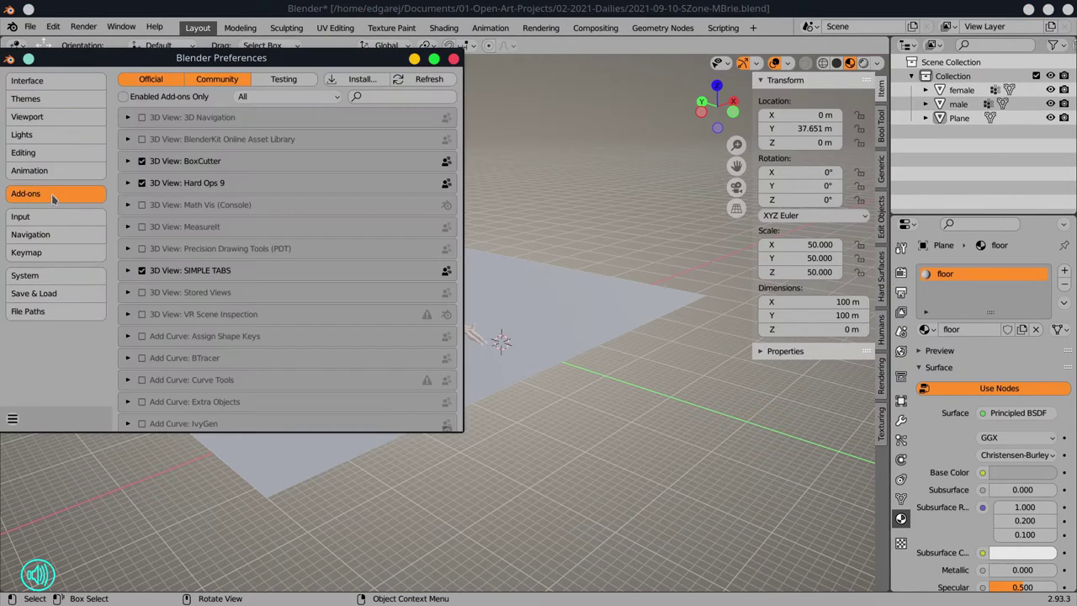
pyautogui.scroll(-5, 257, 216)
pyautogui.click(13, 418)
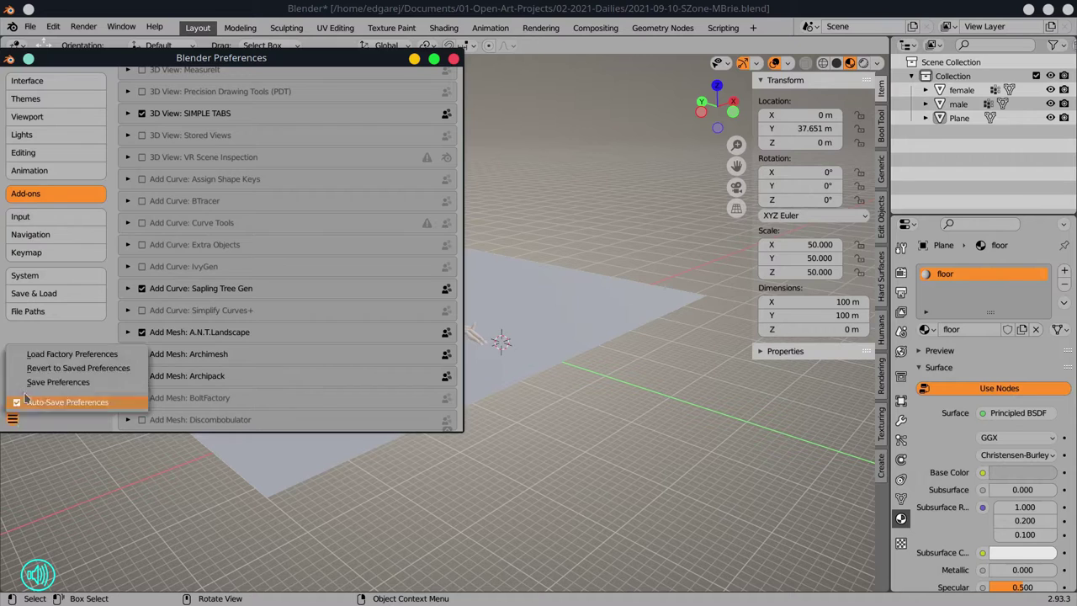
# Move Bool Tool to the top of the sidebar tab order and apply it
pyautogui.click(237, 63)
pyautogui.click(339, 120)
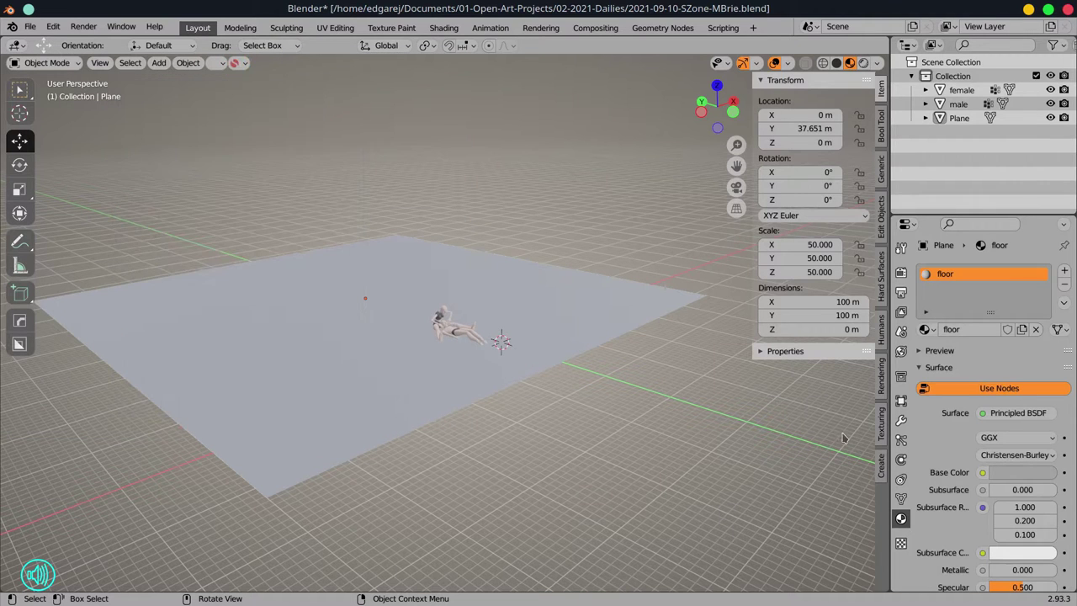
pyautogui.scroll(-4, 839, 357)
pyautogui.click(158, 63)
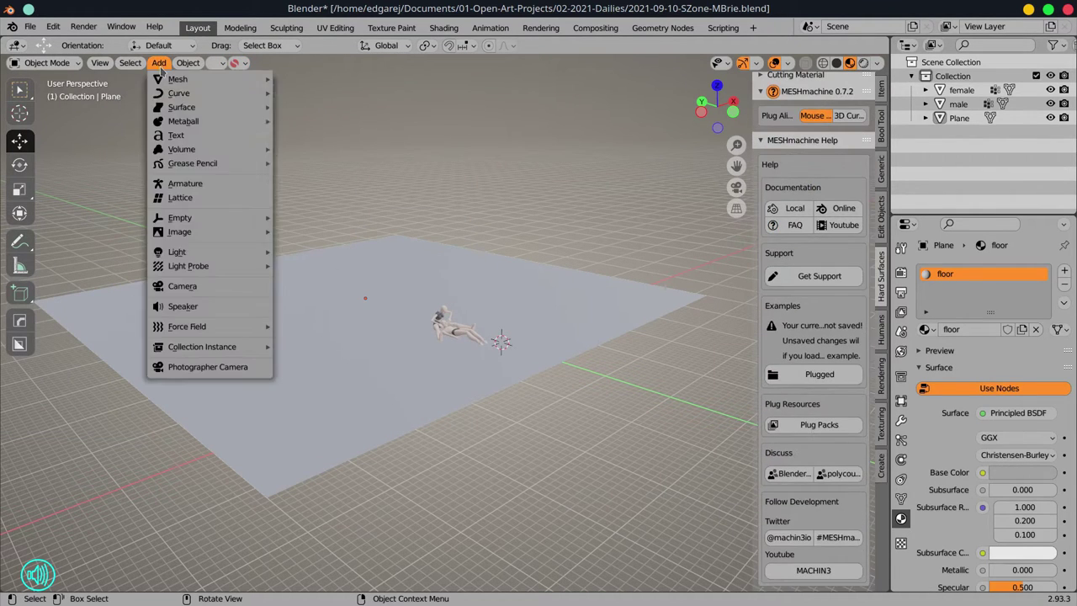
pyautogui.click(237, 63)
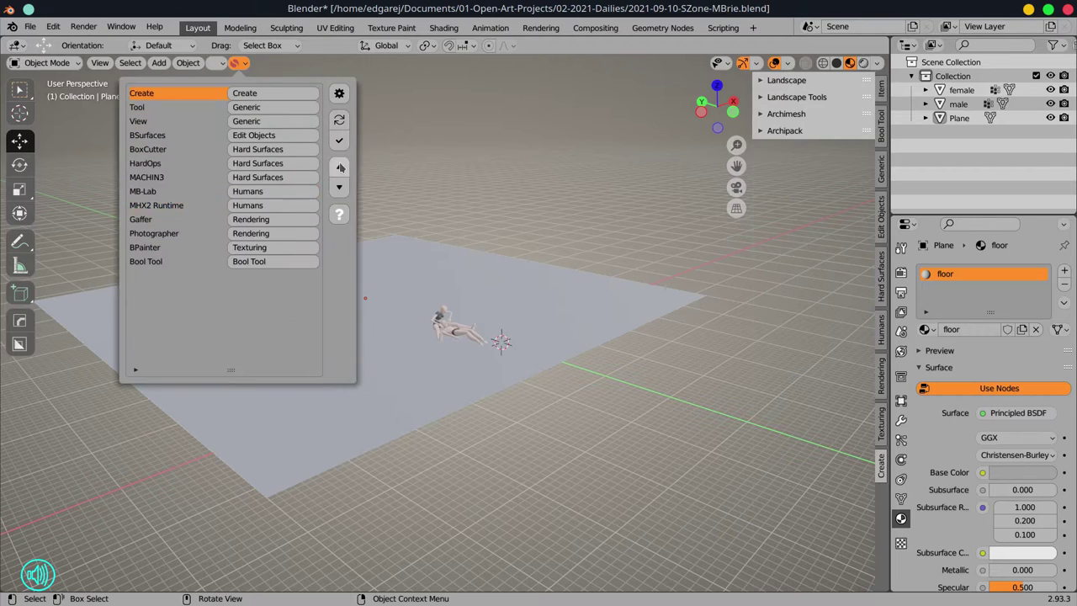
pyautogui.click(339, 168)
pyautogui.click(339, 168)
pyautogui.click(339, 141)
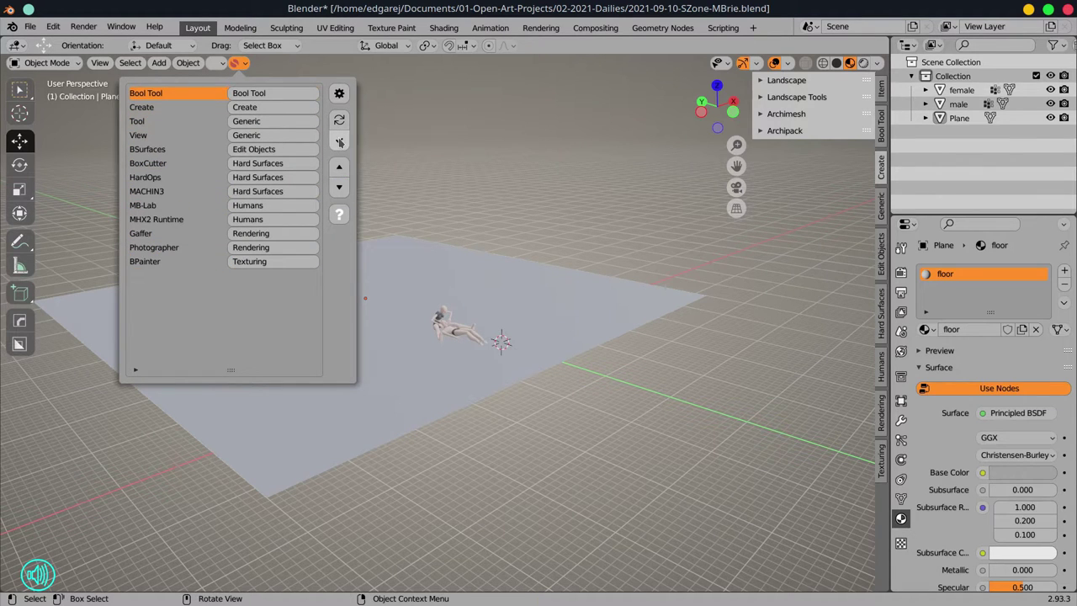
pyautogui.click(339, 140)
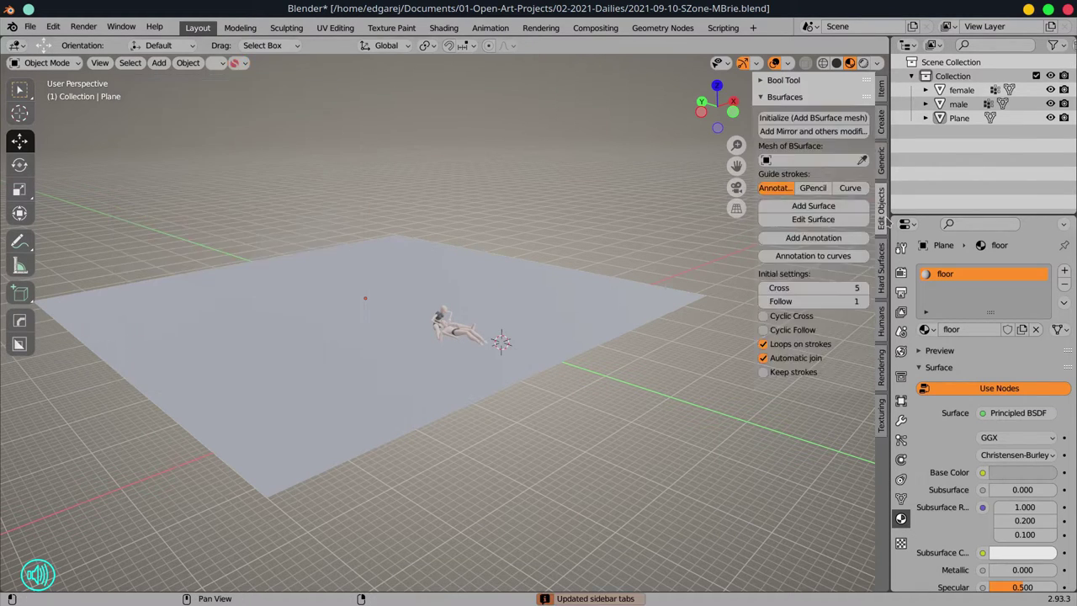
pyautogui.click(881, 122)
# Add an Archimesh room with baseboard height 15.0 and a 20 m first wall
pyautogui.click(786, 114)
pyautogui.click(785, 157)
pyautogui.moveTo(563, 411); pyautogui.dragTo(530, 336)
pyautogui.moveTo(754, 80); pyautogui.dragTo(654, 78)
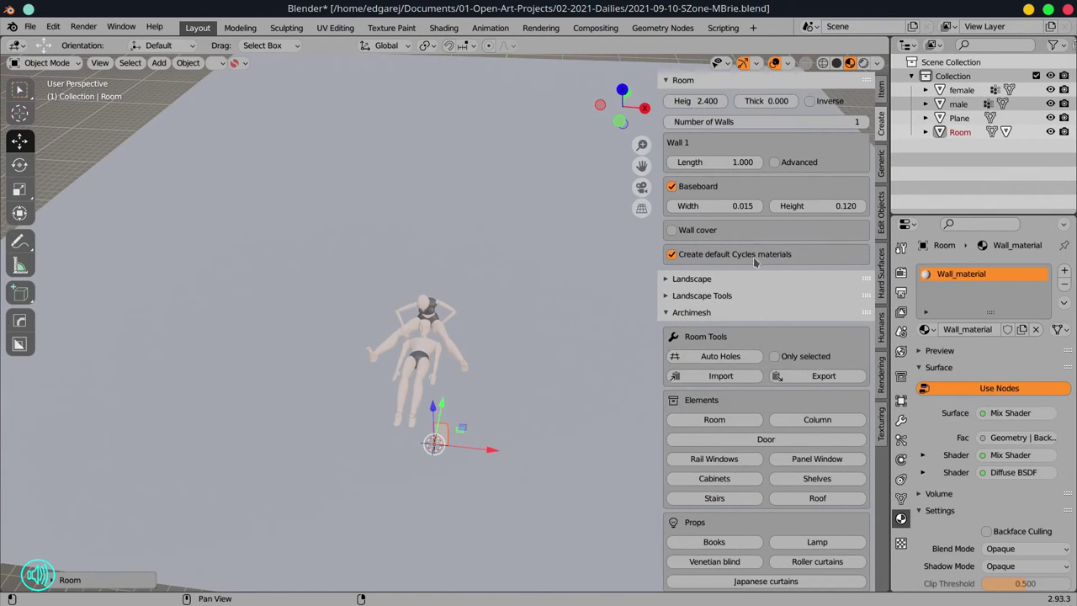
pyautogui.scroll(-1, 755, 262)
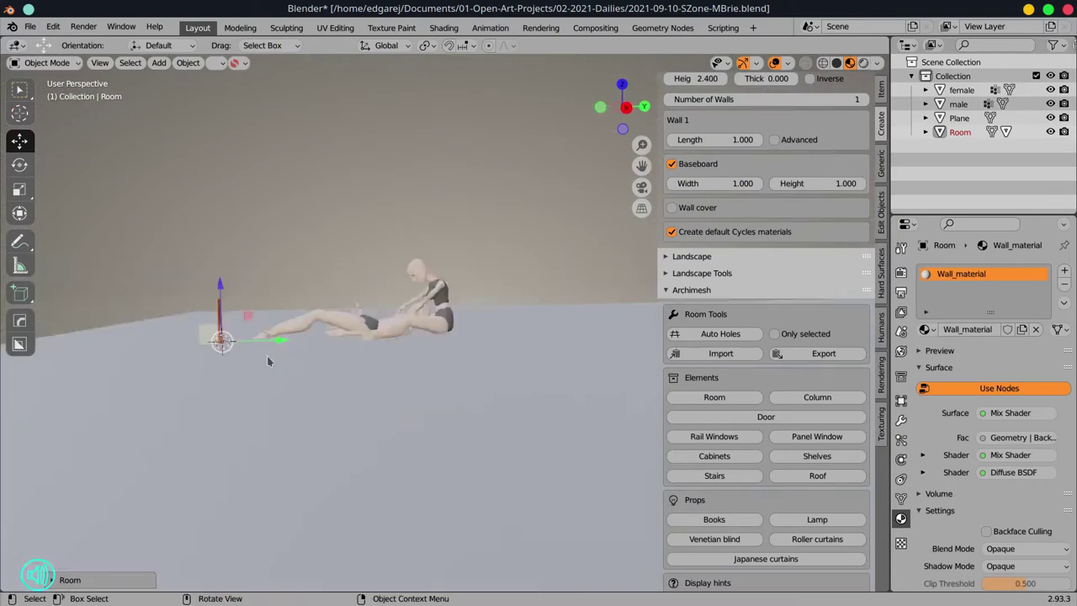
pyautogui.doubleClick(844, 183)
pyautogui.write('15.0')
pyautogui.doubleClick(740, 140)
pyautogui.write('20')
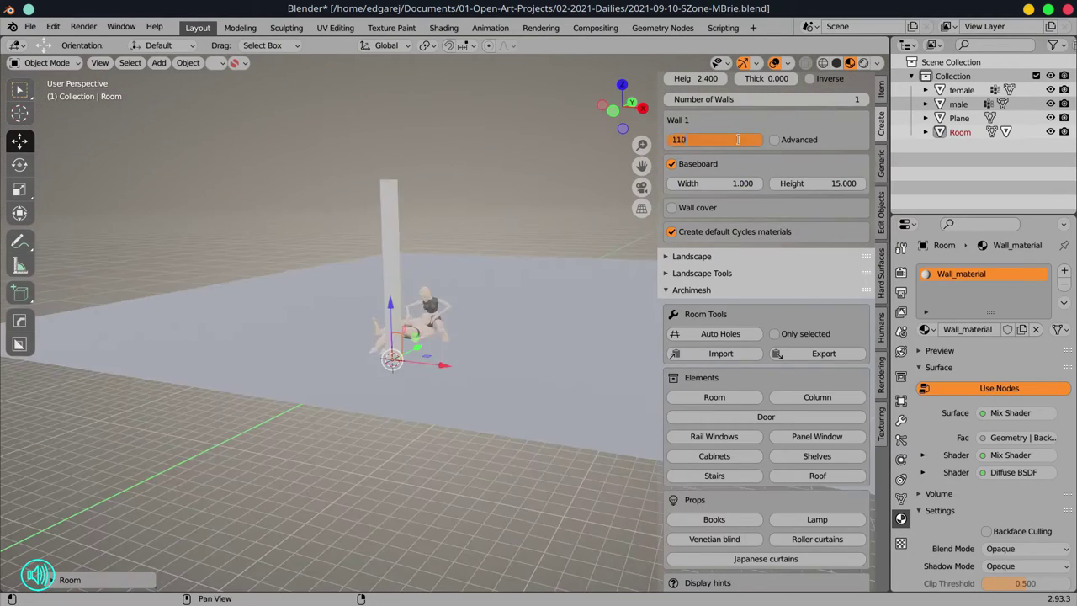
pyautogui.press('Return')
pyautogui.press('g')
pyautogui.press('Escape')
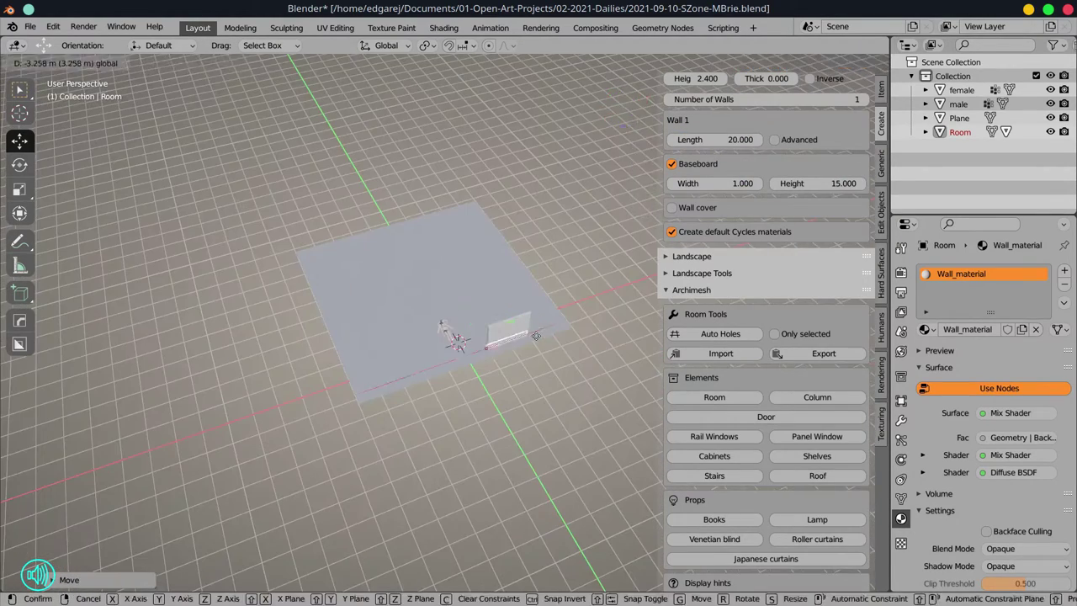
# Extend the room to five enclosing walls of 20, 57, -75, -57 and 20 m
pyautogui.click(862, 98)
pyautogui.moveTo(454, 320); pyautogui.dragTo(555, 353)
pyautogui.write('35')
pyautogui.press('Return')
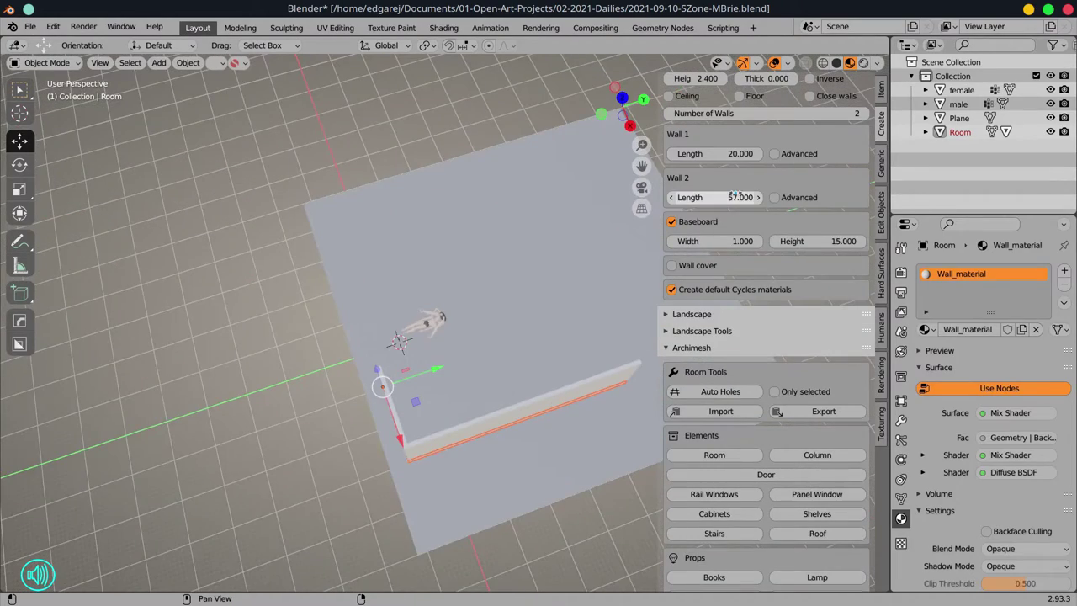
pyautogui.click(863, 113)
pyautogui.doubleClick(732, 240)
pyautogui.write('-100.0')
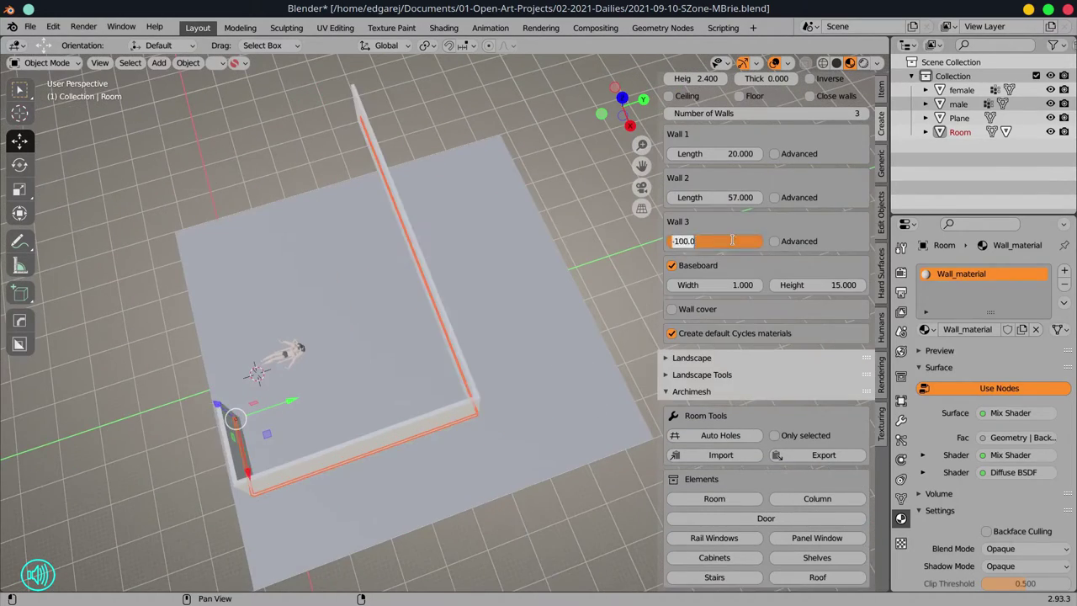
pyautogui.moveTo(732, 241); pyautogui.dragTo(731, 241)
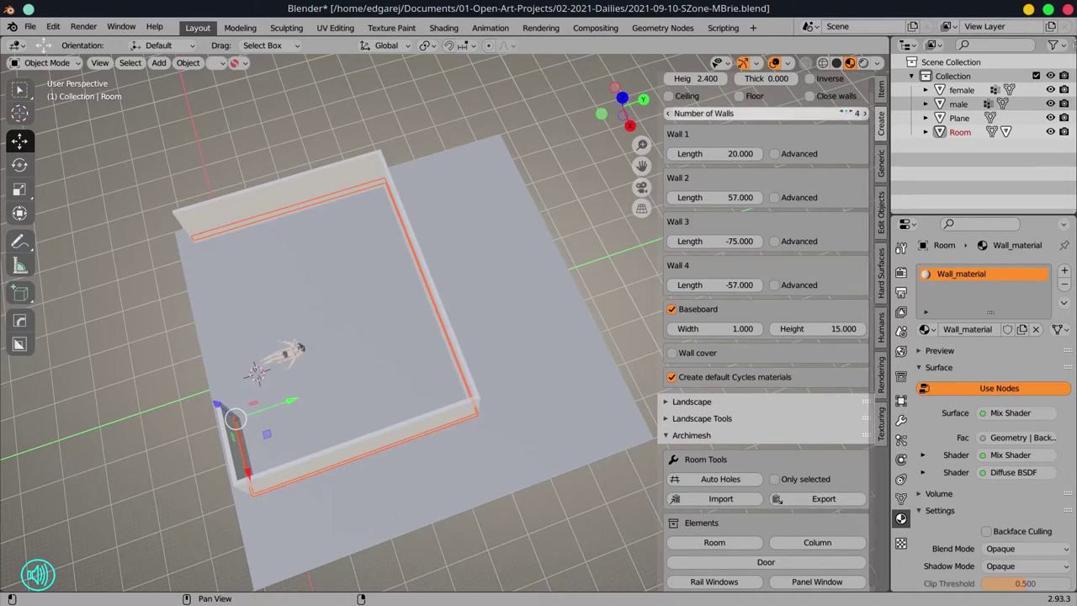
pyautogui.moveTo(740, 372); pyautogui.dragTo(740, 371)
pyautogui.doubleClick(740, 328)
pyautogui.write('20')
pyautogui.press('Return')
# Rename the planes to Floor and Roof, raise the roof onto the walls, and save
pyautogui.moveTo(538, 396); pyautogui.dragTo(472, 438)
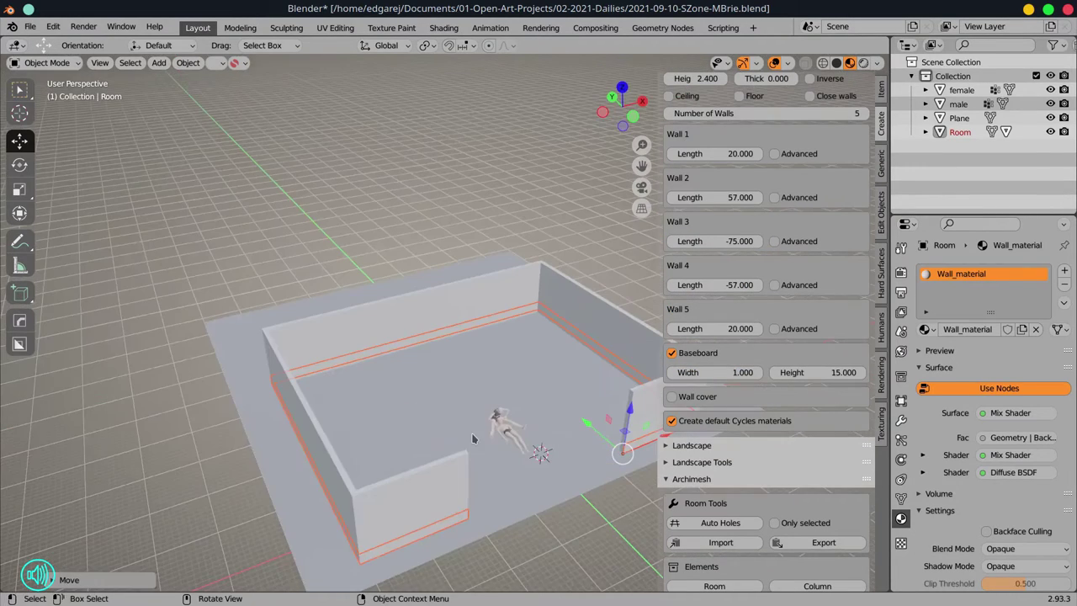
pyautogui.scroll(-5, 472, 439)
pyautogui.click(472, 438)
pyautogui.doubleClick(959, 118)
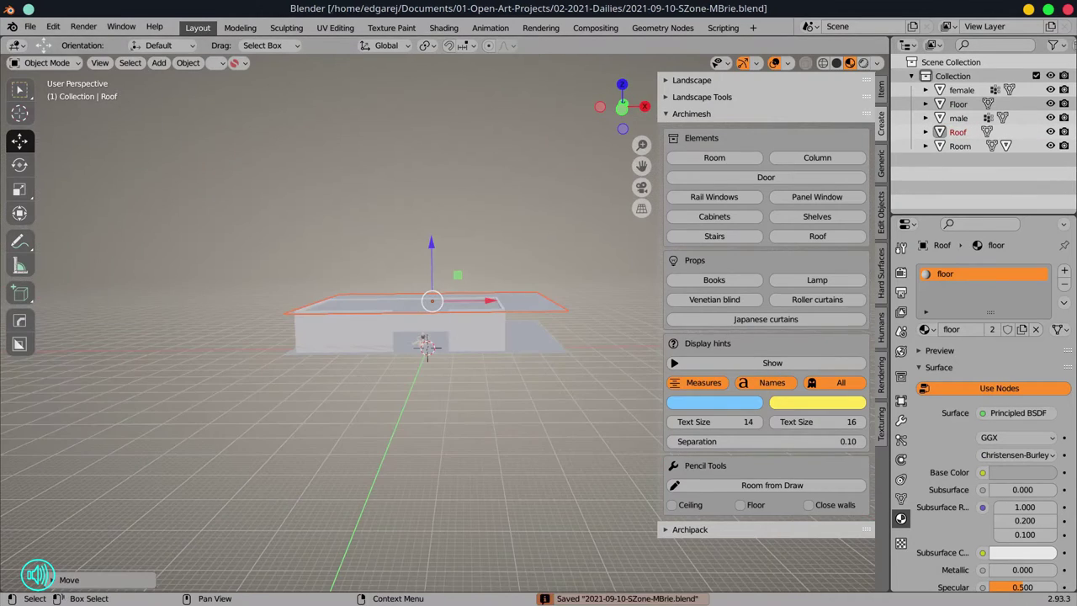
pyautogui.scroll(5, 437, 419)
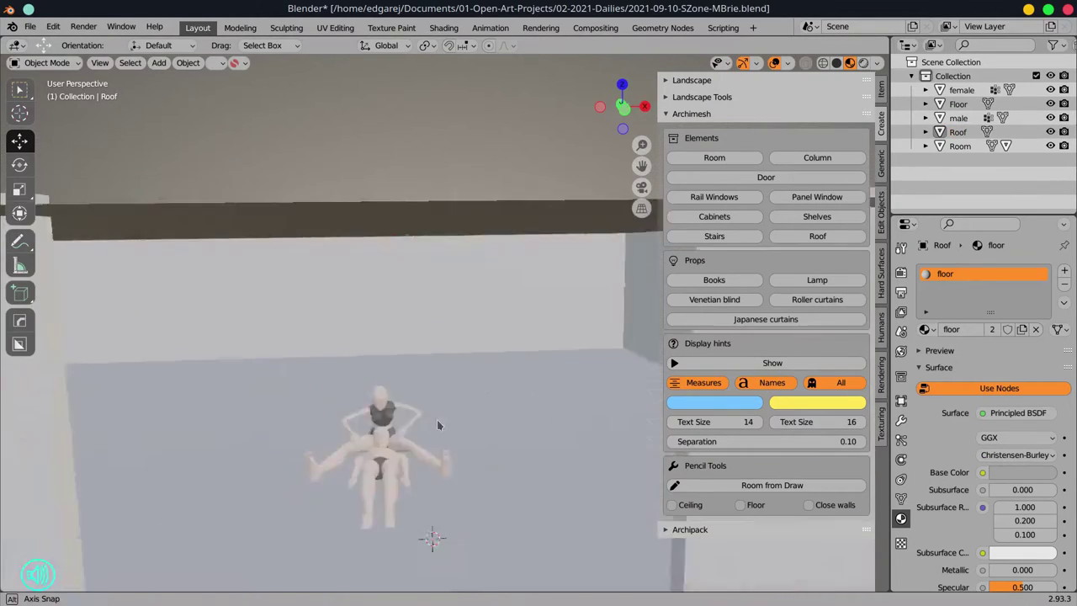
pyautogui.press('n')
pyautogui.hotkey('ctrl', 's')
# Add a camera with a 23 mm focal length, lock it to the view, and frame the figures
pyautogui.press('n')
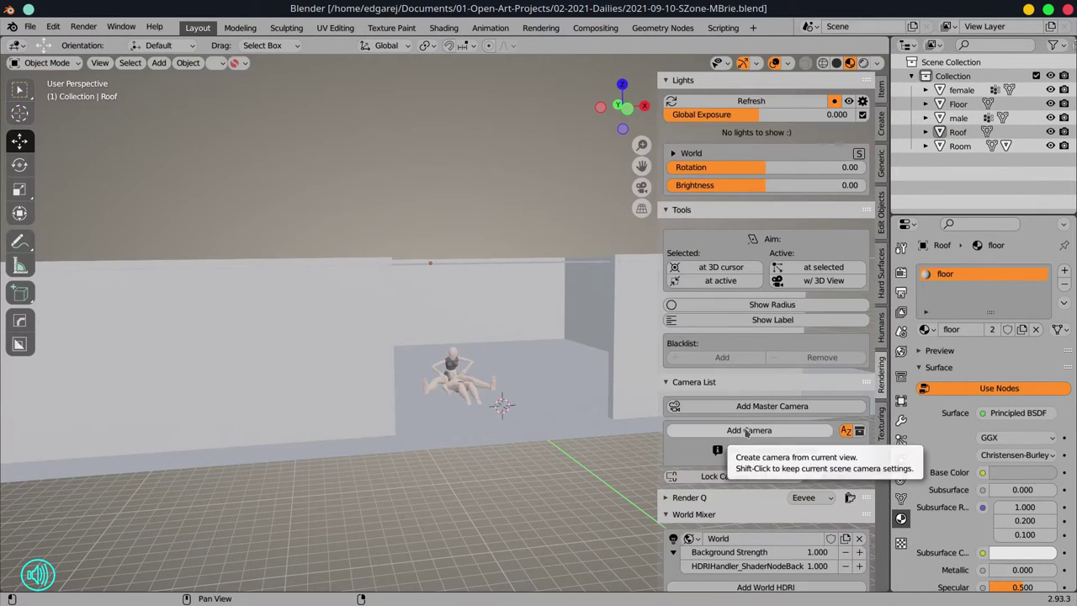
pyautogui.click(741, 431)
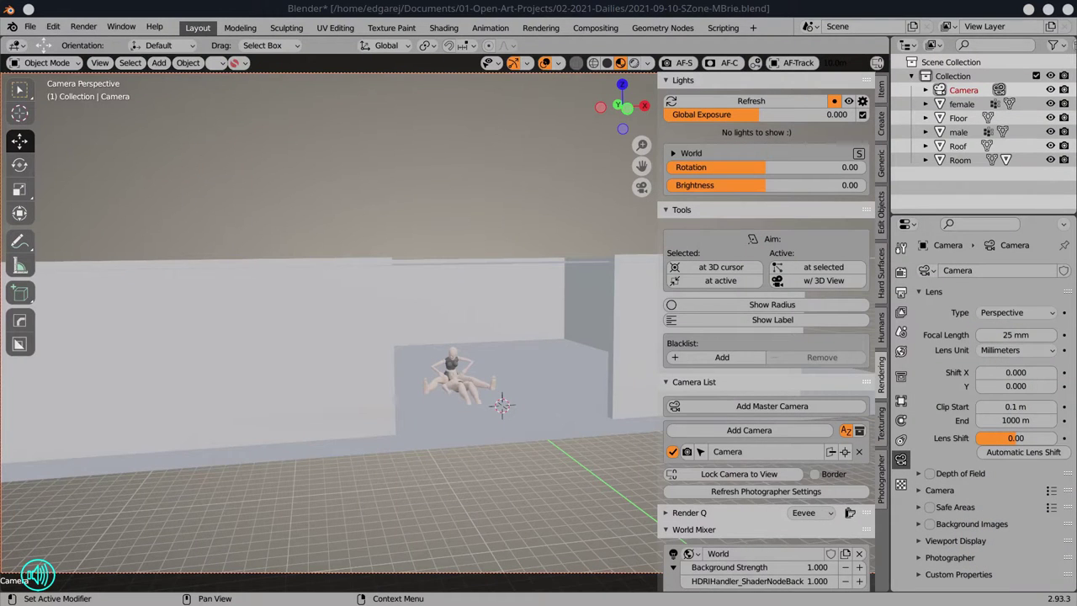
pyautogui.scroll(-5, 786, 418)
pyautogui.scroll(4, 749, 474)
pyautogui.click(983, 335)
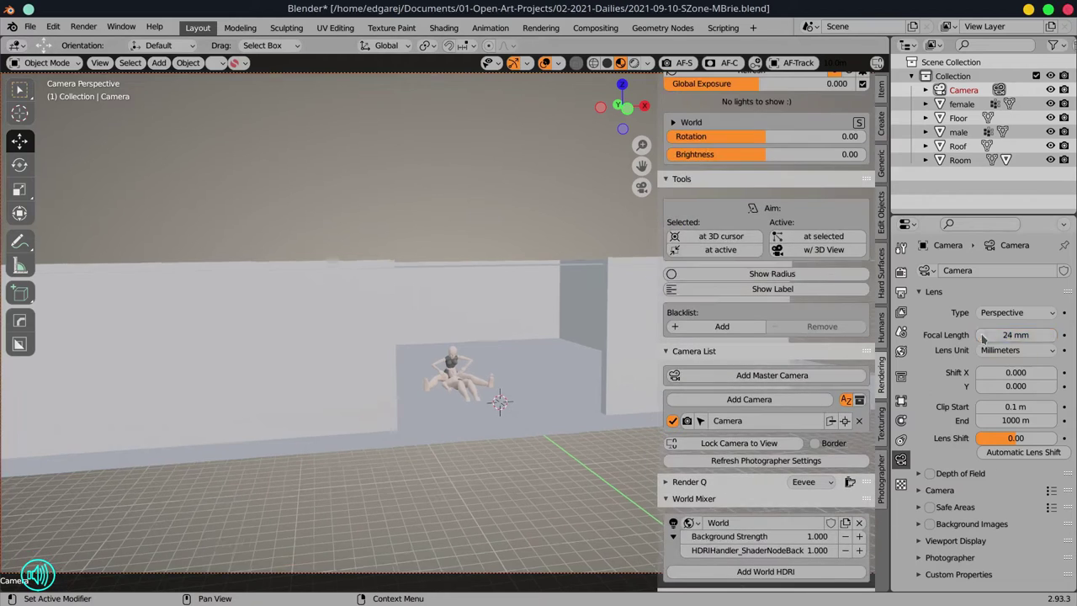
pyautogui.click(983, 335)
pyautogui.click(738, 442)
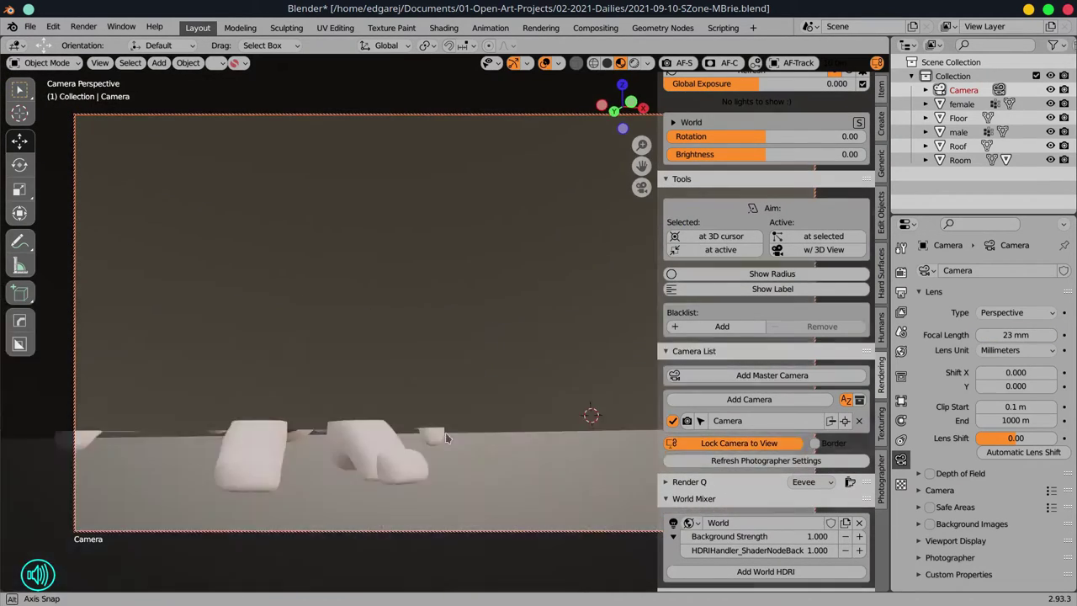
pyautogui.moveTo(447, 437); pyautogui.dragTo(485, 371)
# Split the viewport into two side-by-side views
pyautogui.press('n')
pyautogui.scroll(2, 497, 368)
pyautogui.rightClick(336, 45)
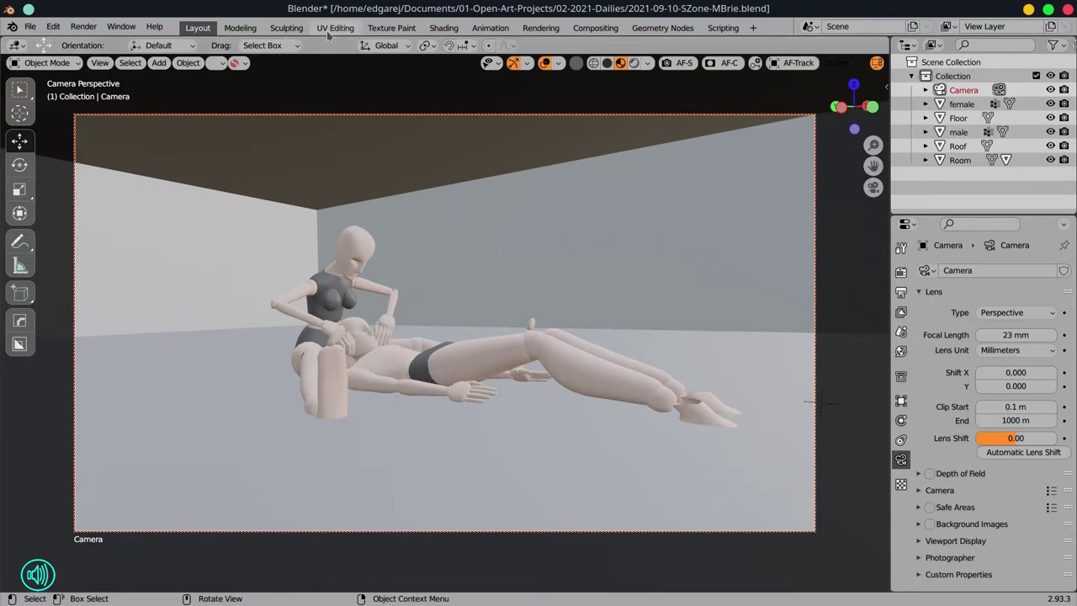
pyautogui.click(433, 253)
# Show the camera shot on the left and a free perspective view of the room on the right
pyautogui.press('n')
pyautogui.press('n')
pyautogui.press('KP_0')
pyautogui.press('n')
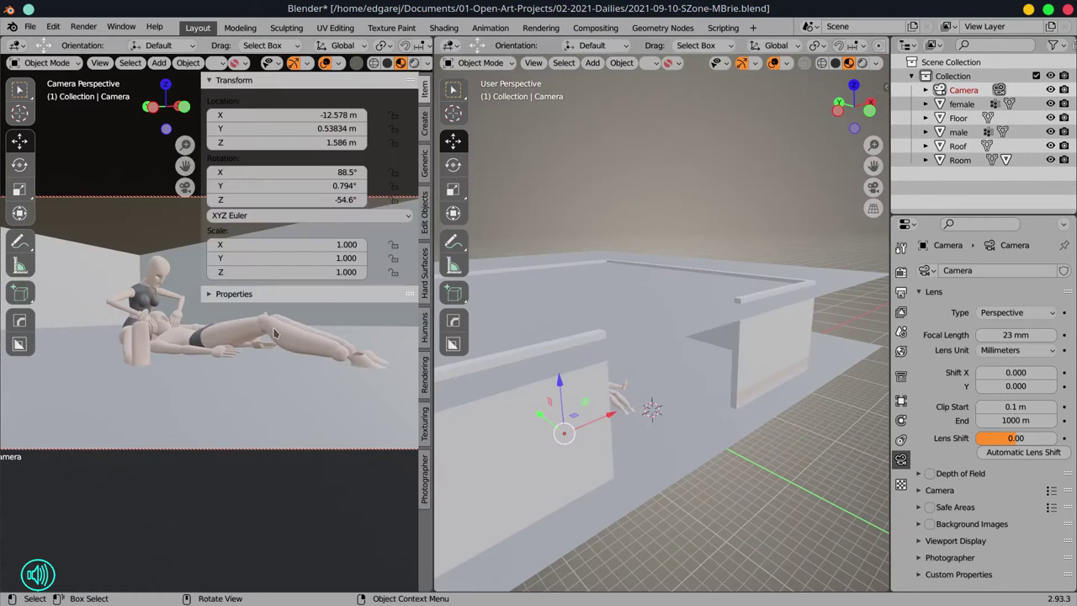
pyautogui.press('n')
pyautogui.press('Home')
pyautogui.scroll(-3, 658, 491)
pyautogui.moveTo(661, 489); pyautogui.dragTo(553, 471)
# Reposition the camera and adjust its focal length to reframe the shot
pyautogui.click(901, 376)
pyautogui.press('g')
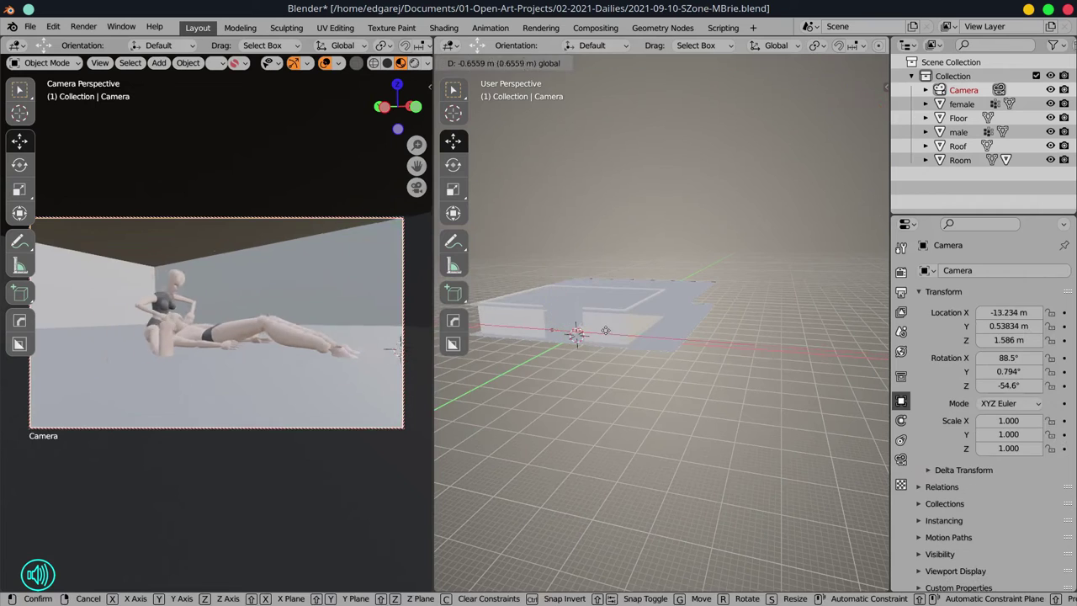
pyautogui.press('Return')
pyautogui.click(900, 458)
pyautogui.moveTo(1016, 334); pyautogui.dragTo(997, 335)
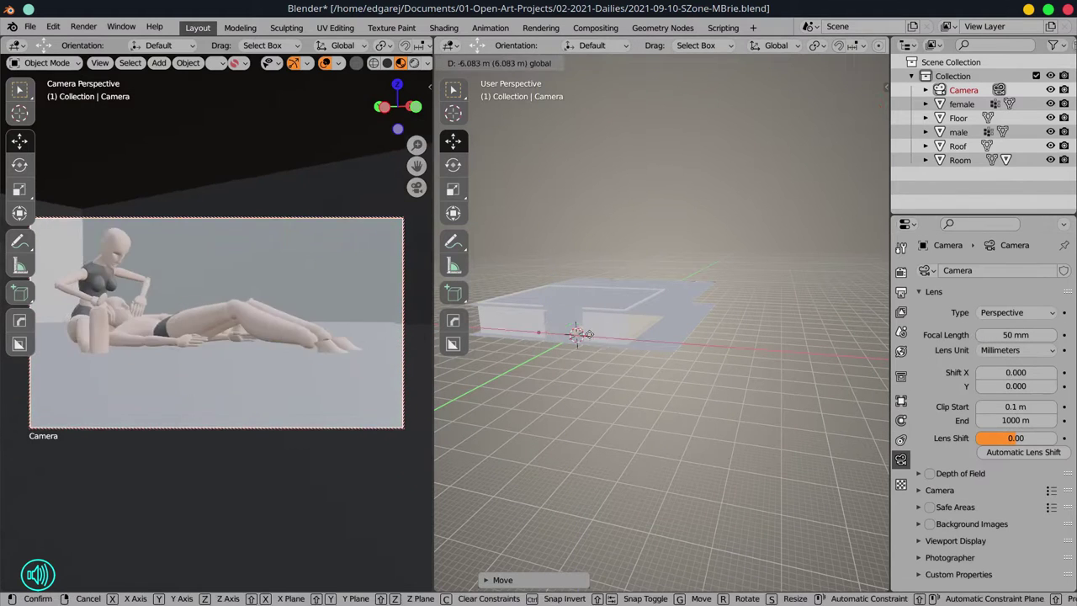
pyautogui.press('g')
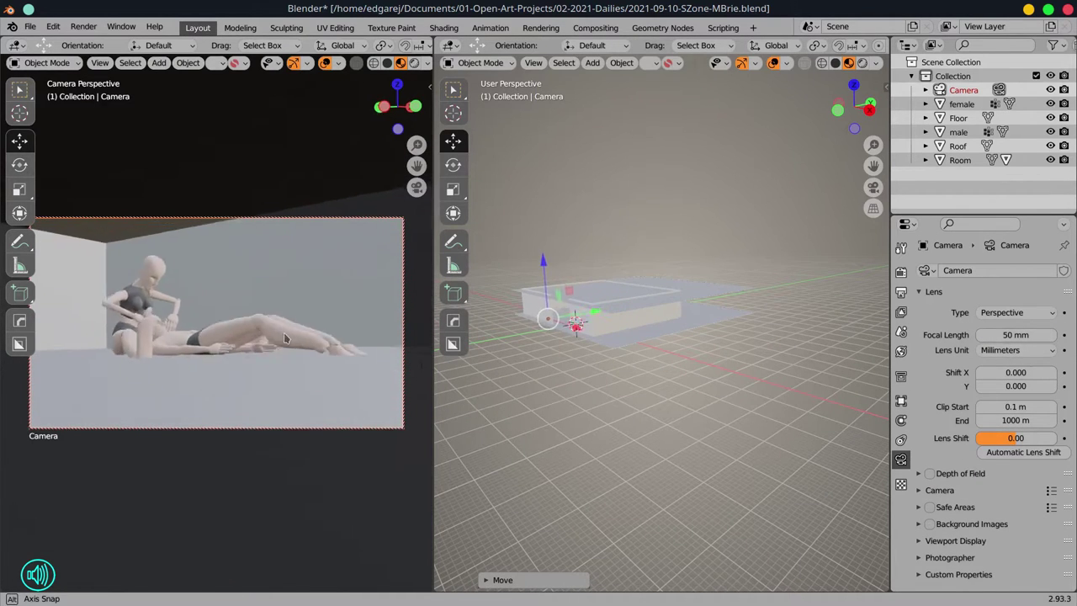
pyautogui.click(294, 347)
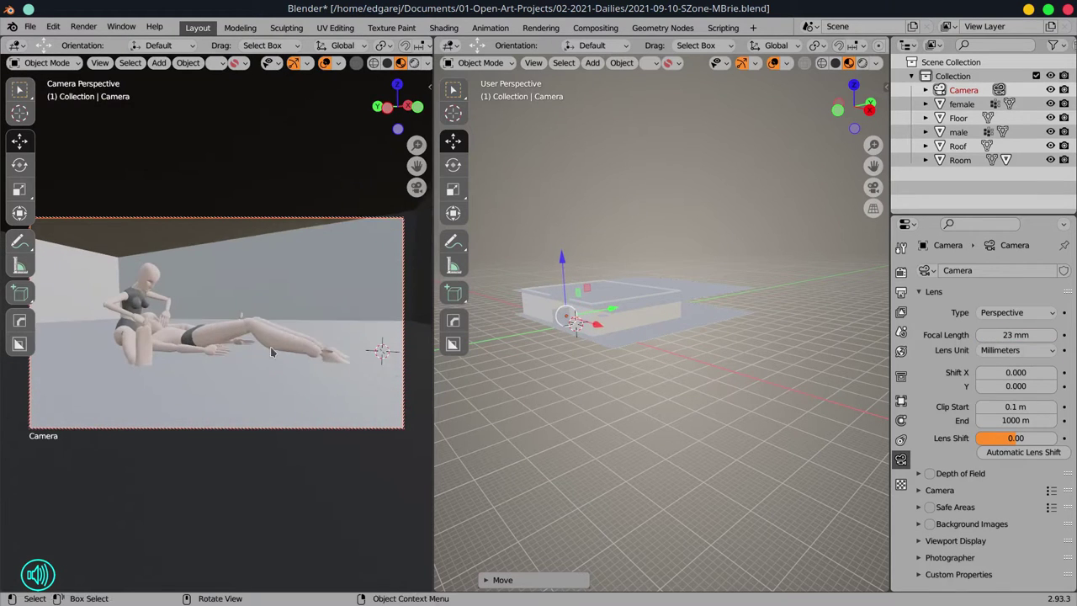
# Switch the render engine to Cycles and expand the Photographer camera settings
pyautogui.press('n')
pyautogui.scroll(-4, 311, 336)
pyautogui.click(354, 392)
pyautogui.click(347, 446)
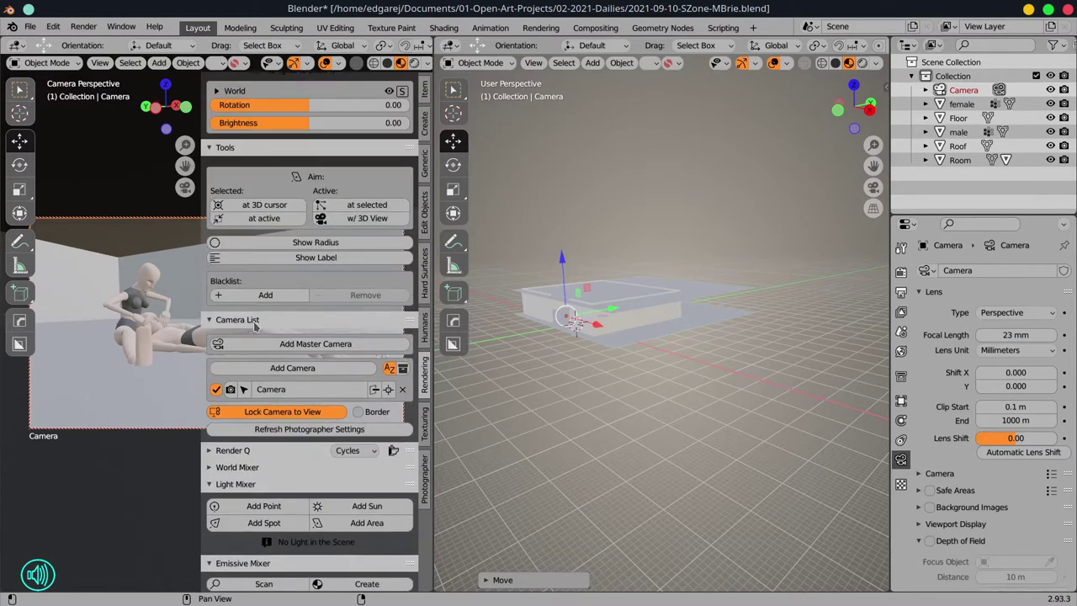
pyautogui.click(360, 431)
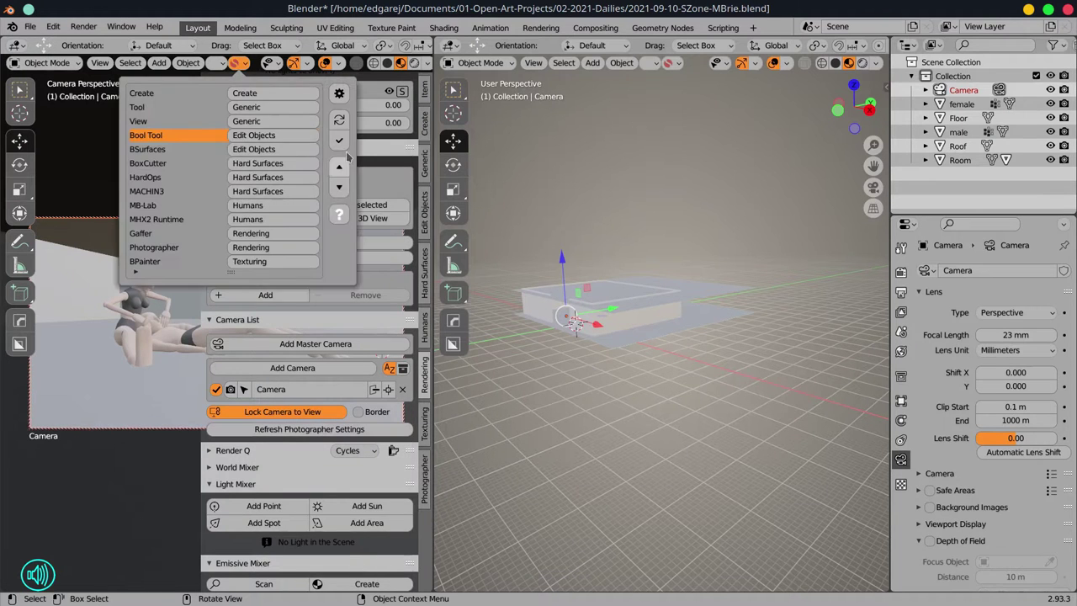
pyautogui.scroll(-3, 288, 99)
pyautogui.click(309, 360)
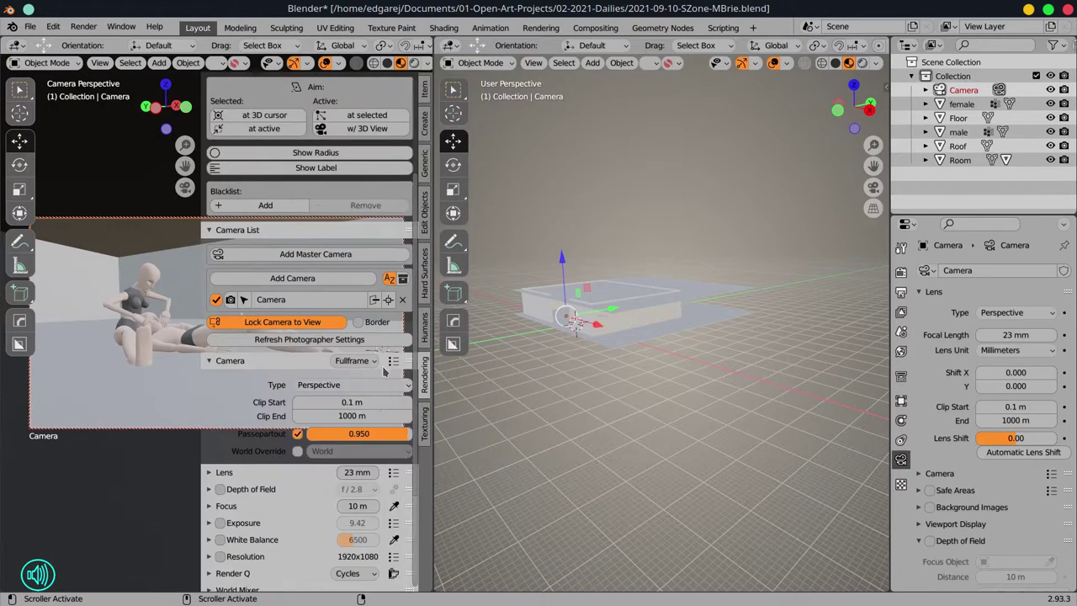
# Add a UV sphere in local view and place a cube beside it
pyautogui.press('n')
pyautogui.hotkey('shift', 'a')
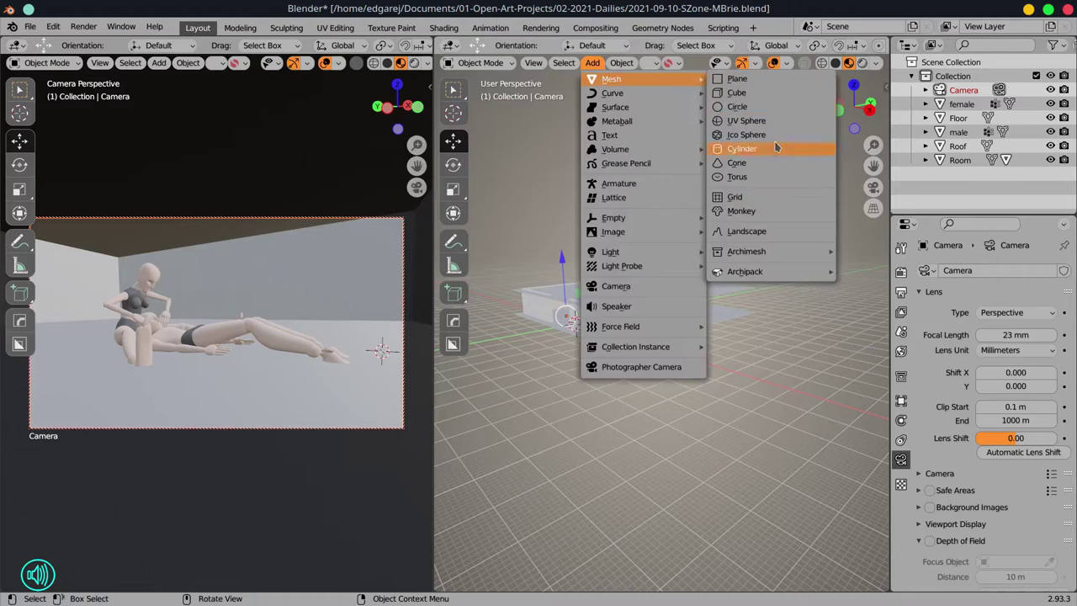
pyautogui.click(764, 144)
pyautogui.press('KP_Divide')
pyautogui.scroll(-3, 506, 366)
pyautogui.hotkey('shift', 'a')
pyautogui.click(757, 106)
pyautogui.press('g')
pyautogui.click(711, 308)
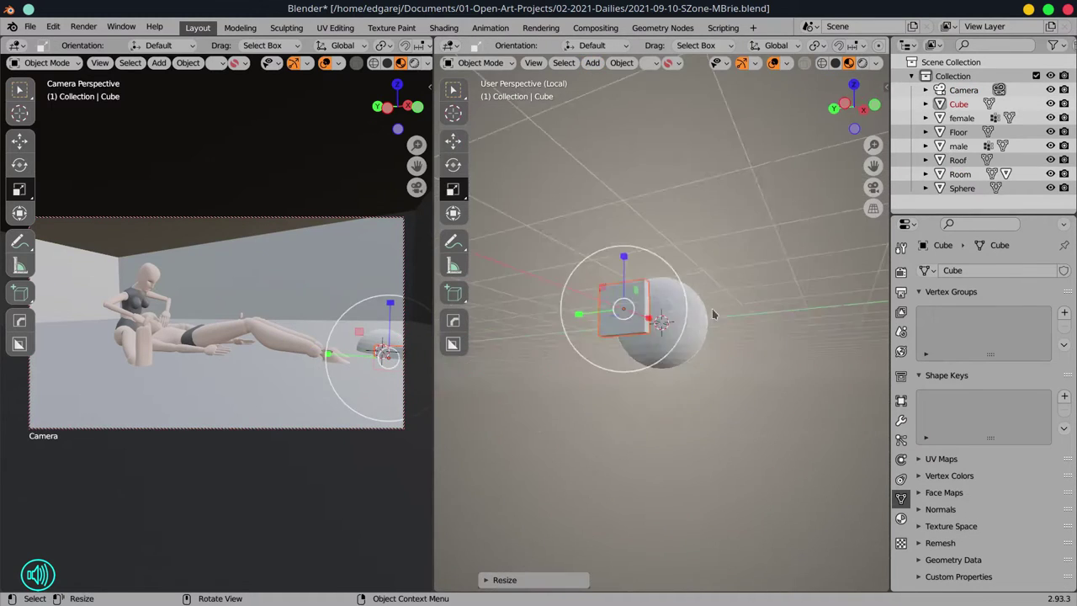
# Shape the cube into a leg, duplicate it as a second leg, and join both legs
pyautogui.press('Tab')
pyautogui.press('s')
pyautogui.click(773, 343)
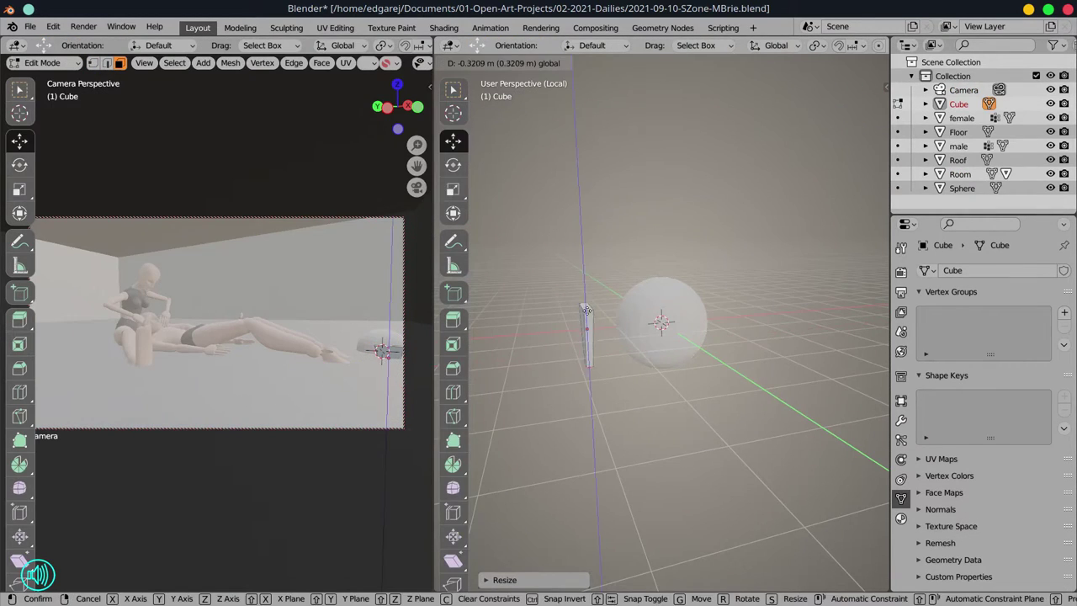
pyautogui.press('Tab')
pyautogui.press('r')
pyautogui.click(688, 387)
pyautogui.hotkey('shift', 'd')
pyautogui.press('r')
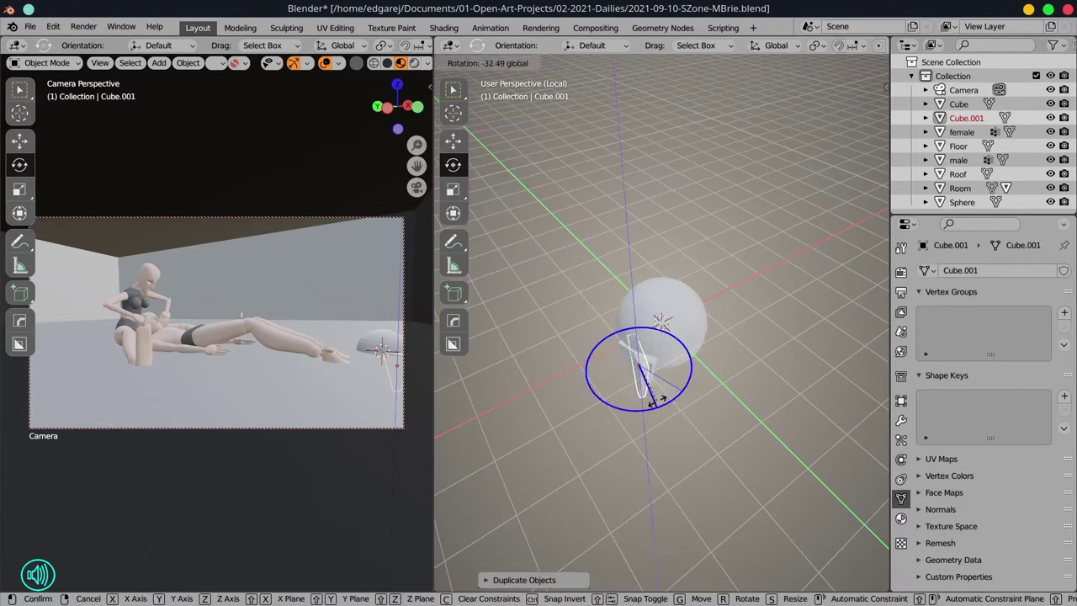
pyautogui.click(648, 383)
pyautogui.press('KP_1')
pyautogui.press('s')
pyautogui.click(620, 353)
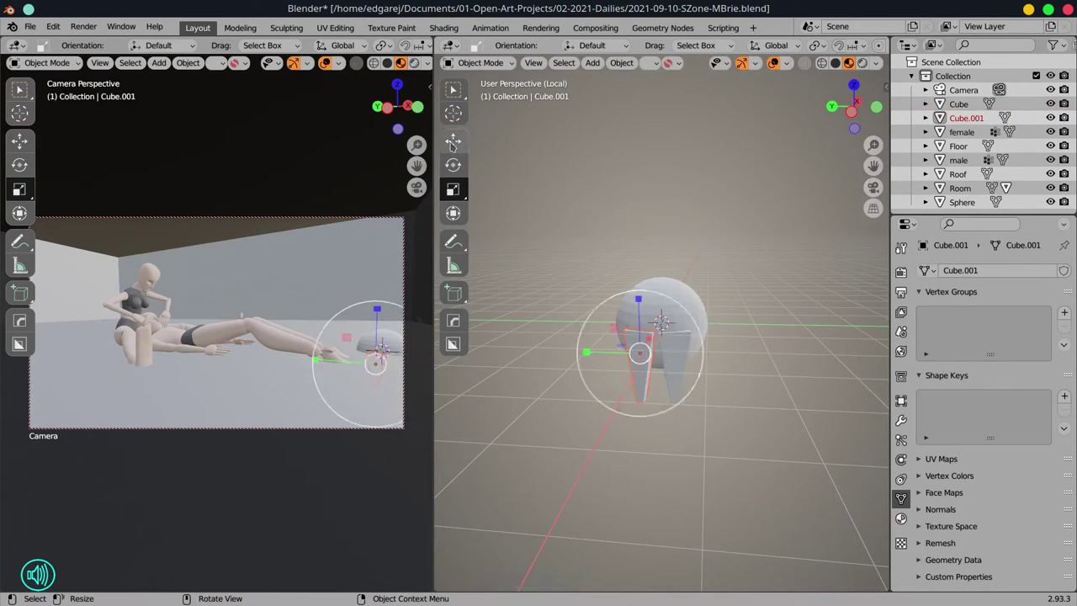
pyautogui.hotkey('ctrl', 'j')
pyautogui.hotkey('ctrl', 'a')
# Add a scaled cylinder beside the sphere and join it and the legs into the sphere
pyautogui.keyDown('shift'); pyautogui.click(679, 363); pyautogui.keyUp('shift')
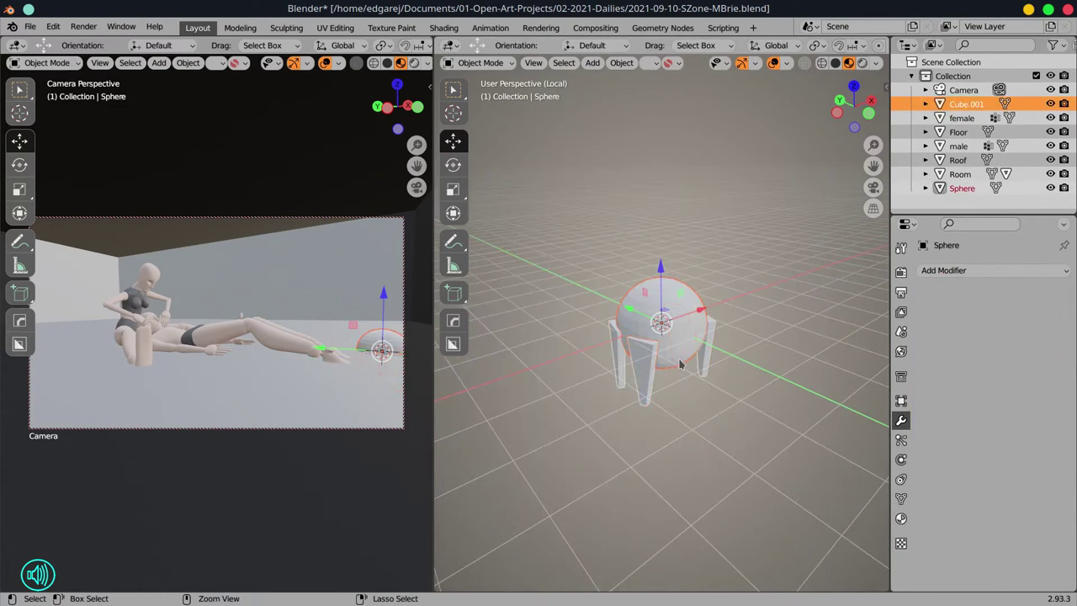
pyautogui.hotkey('shift', 'a')
pyautogui.click(761, 153)
pyautogui.press('KP_1')
pyautogui.press('s')
pyautogui.click(675, 423)
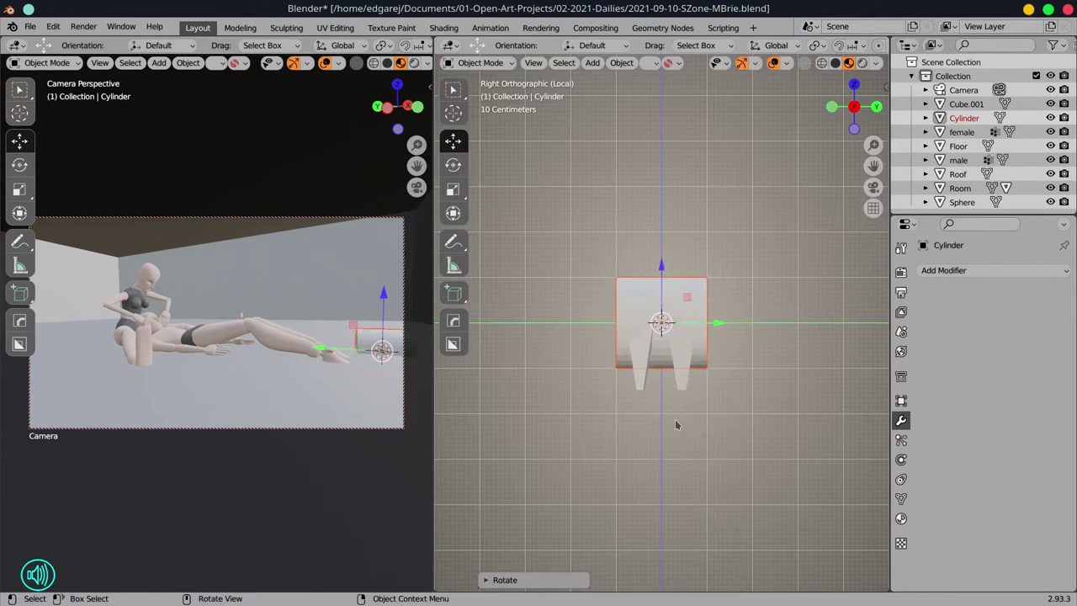
pyautogui.press('g')
pyautogui.click(683, 395)
pyautogui.keyDown('shift'); pyautogui.click(638, 300); pyautogui.keyUp('shift')
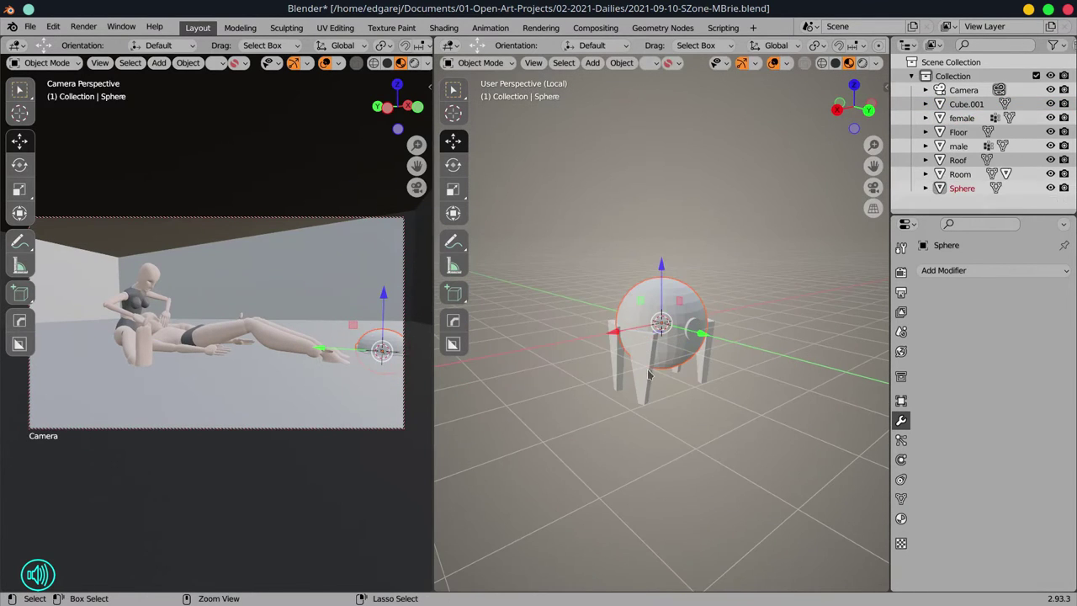
pyautogui.hotkey('ctrl', 'j')
# Give the drone a new material with Metallic 1.0 and Roughness 0.2
pyautogui.click(901, 518)
pyautogui.click(974, 312)
pyautogui.click(1020, 434)
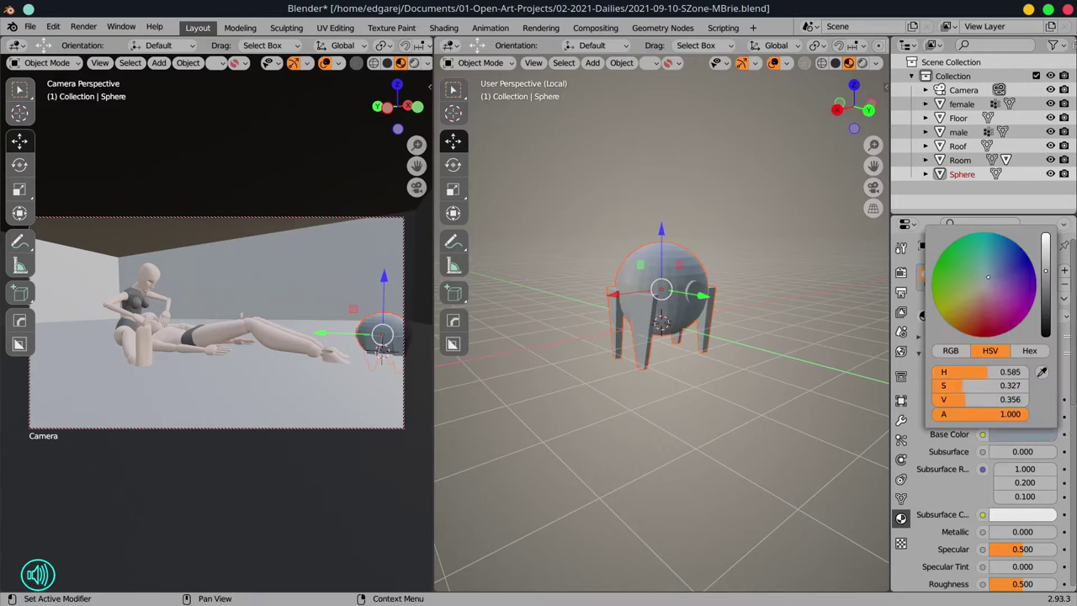
pyautogui.scroll(-3, 976, 421)
pyautogui.moveTo(1022, 441); pyautogui.dragTo(1057, 442)
pyautogui.moveTo(1022, 494); pyautogui.dragTo(1001, 494)
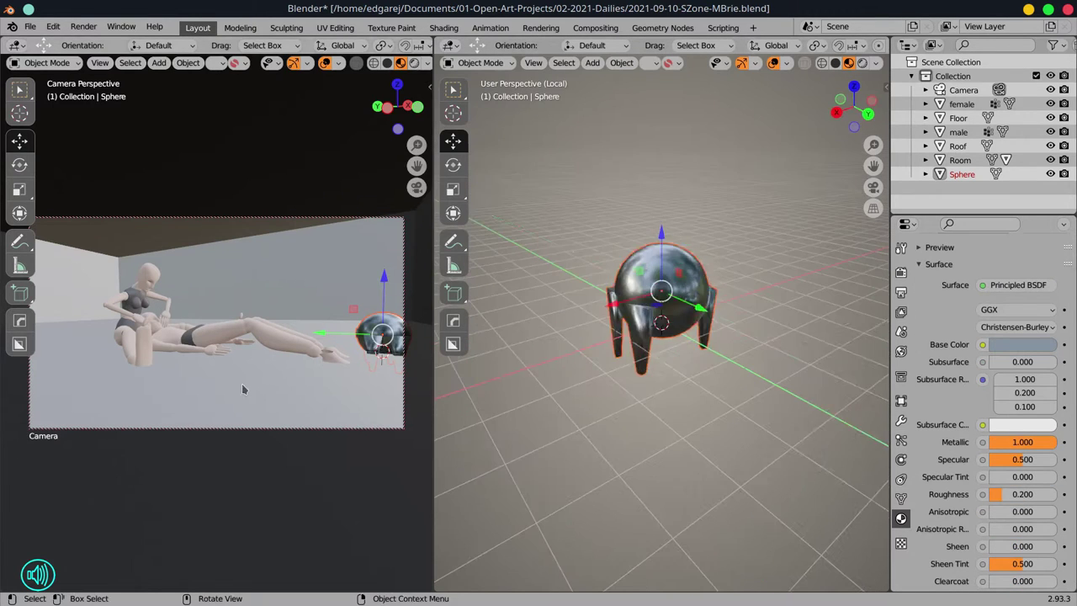
# Move and rotate the drone so it hovers above the seated figure's head in the shot
pyautogui.press('g')
pyautogui.click(265, 291)
pyautogui.press('r')
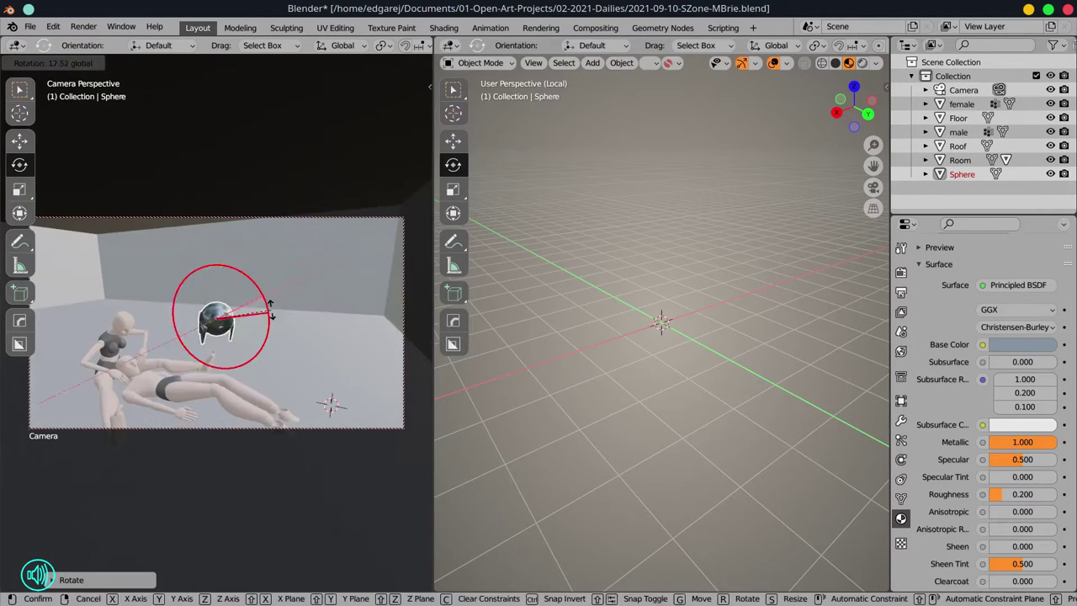
pyautogui.click(166, 298)
pyautogui.press('g')
pyautogui.click(168, 294)
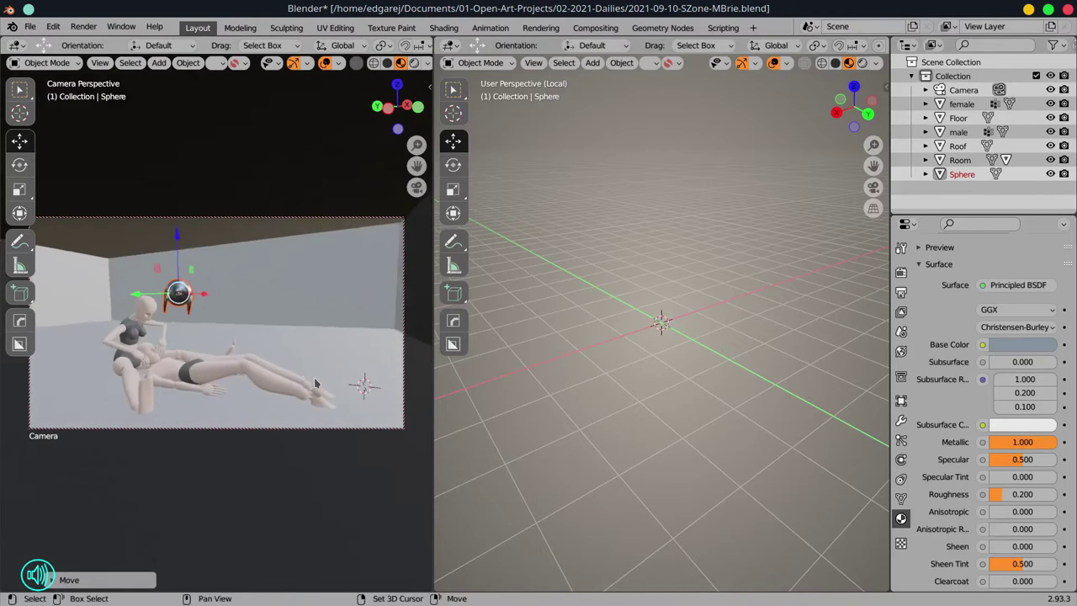
pyautogui.hotkey('shift', 'space')
# Leave local view to show the whole room and save the file
pyautogui.press('r')
pyautogui.press('KP_Divide')
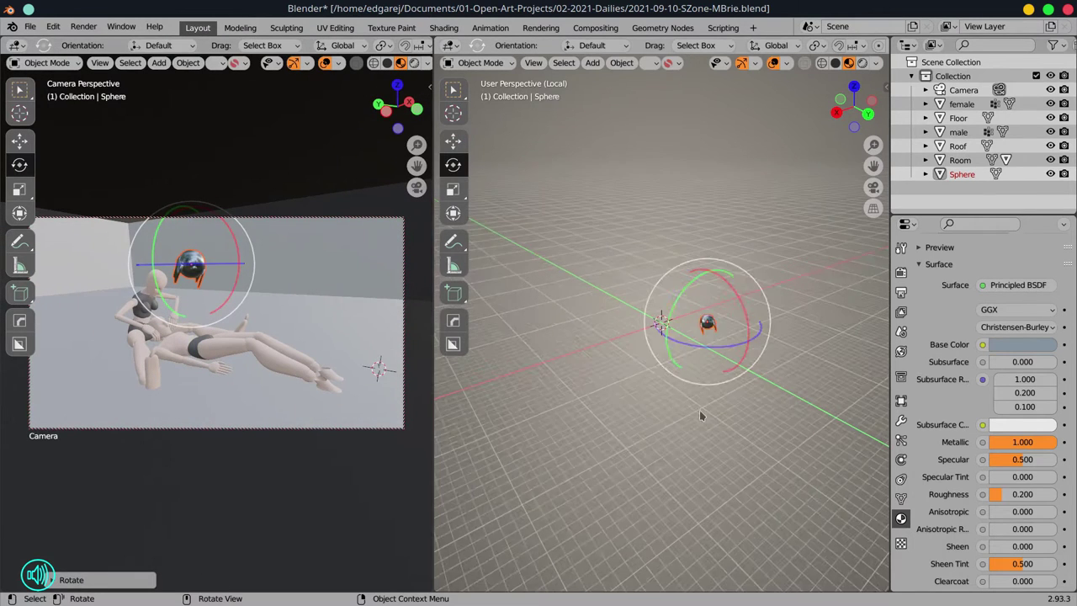
pyautogui.hotkey('alt', 'a')
pyautogui.hotkey('ctrl', 's')
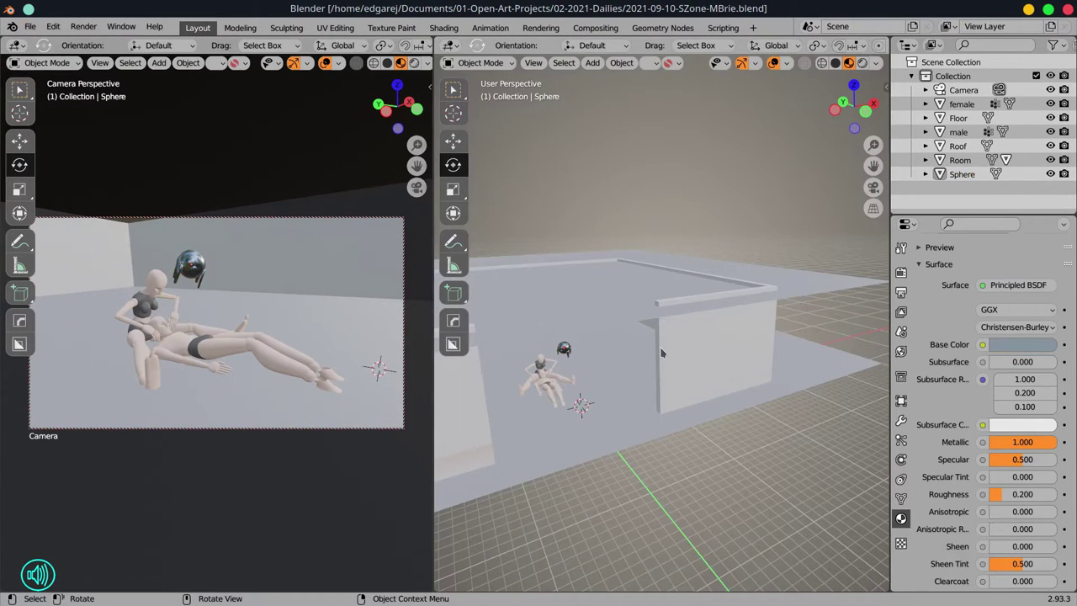
# Check the world HDRI settings and the rendered camera preview, then save again
pyautogui.click(901, 351)
pyautogui.click(974, 475)
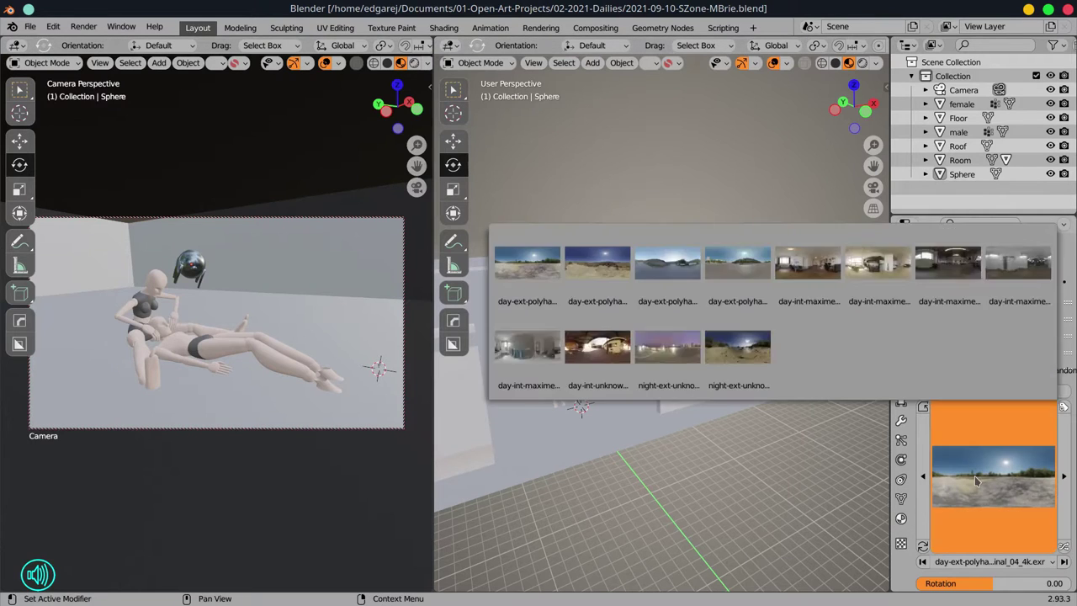
pyautogui.click(413, 67)
pyautogui.click(399, 64)
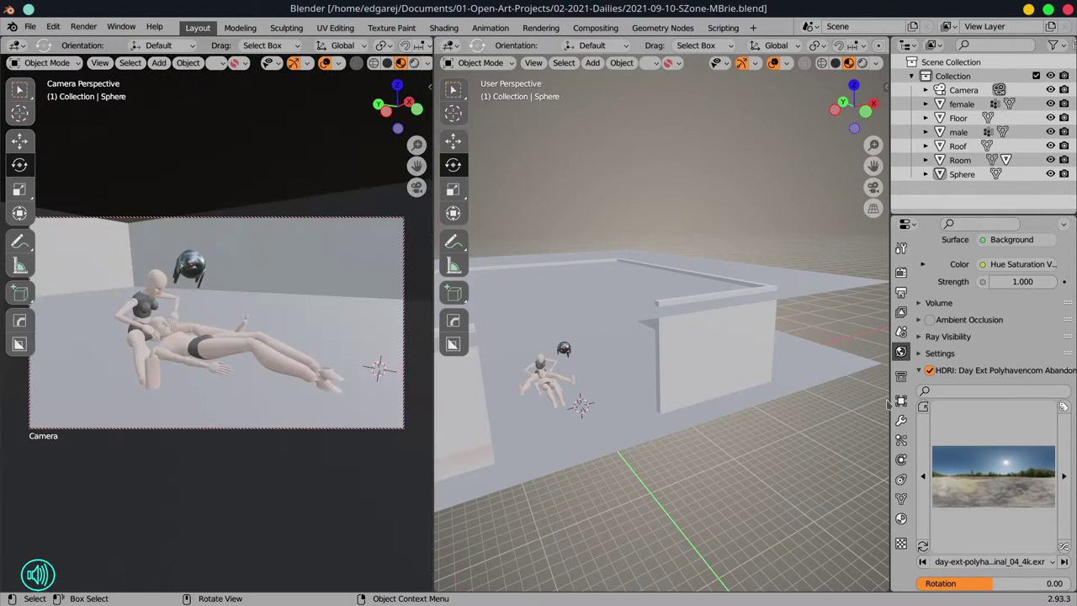
pyautogui.click(422, 80)
pyautogui.hotkey('ctrl', 's')
# Enable Ambient Occlusion, expand its panel and test-render the camera view with F12
pyautogui.click(929, 365)
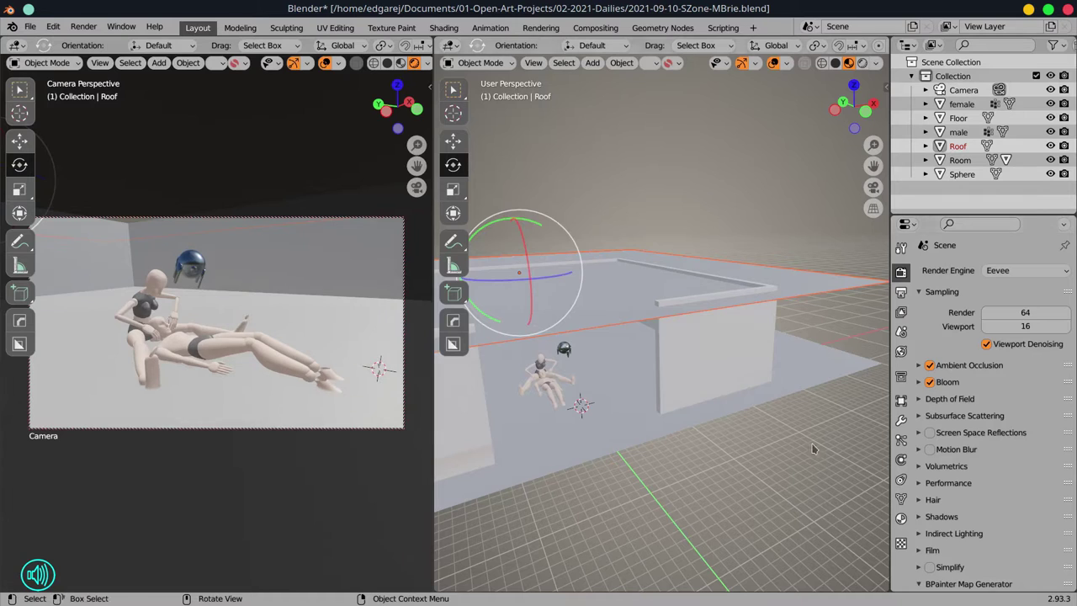
pyautogui.click(941, 517)
pyautogui.scroll(-2, 941, 471)
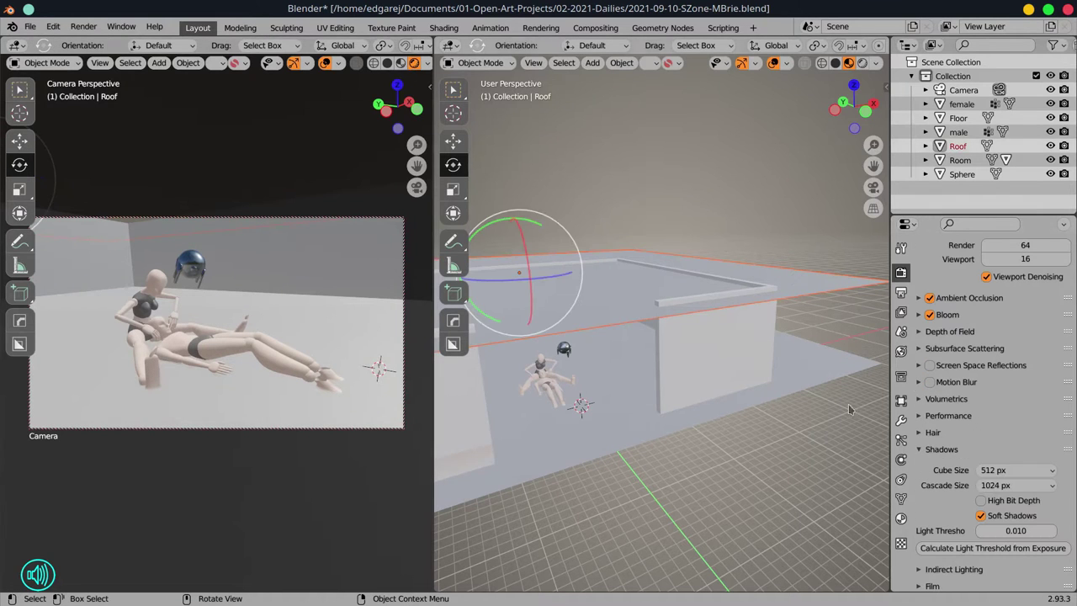
pyautogui.press('F12')
pyautogui.press('Escape')
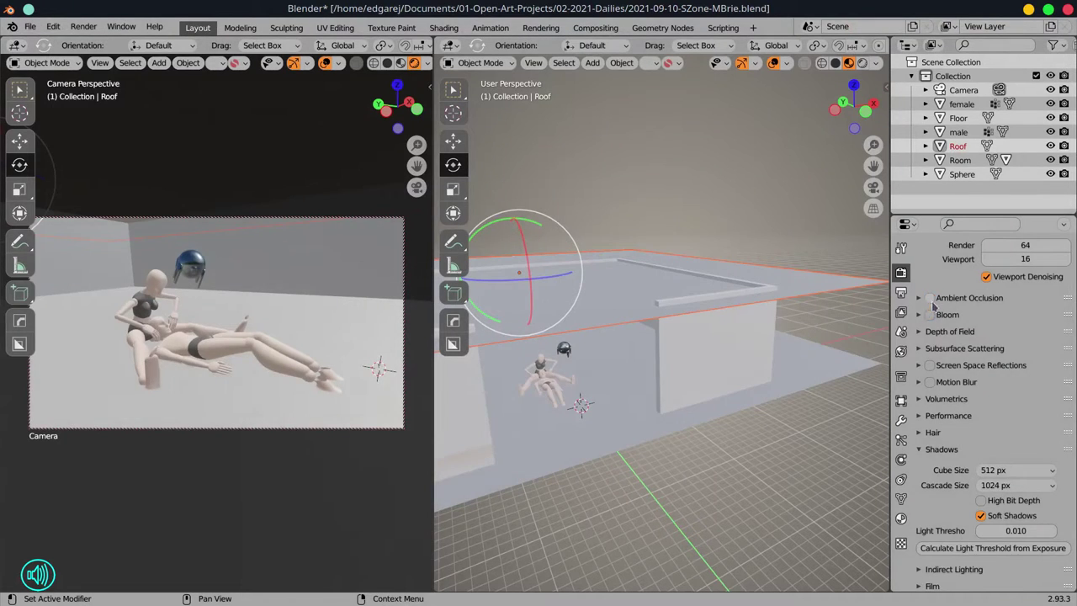
# Toggle Ambient Occlusion off and back on to compare, and widen the camera view
pyautogui.click(930, 298)
pyautogui.click(967, 298)
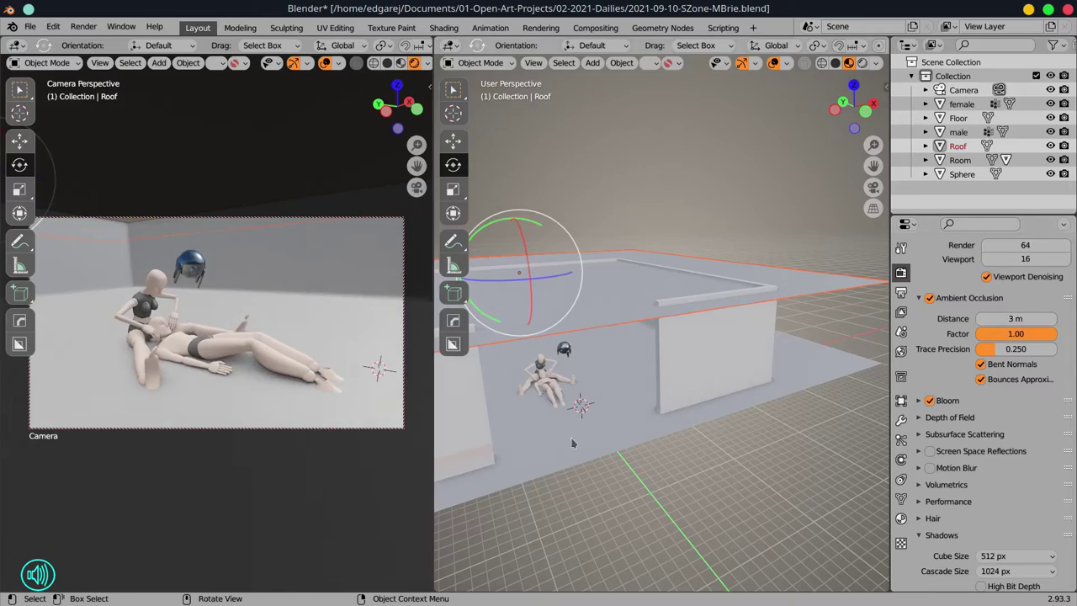
pyautogui.press('n')
pyautogui.moveTo(434, 252); pyautogui.dragTo(762, 252)
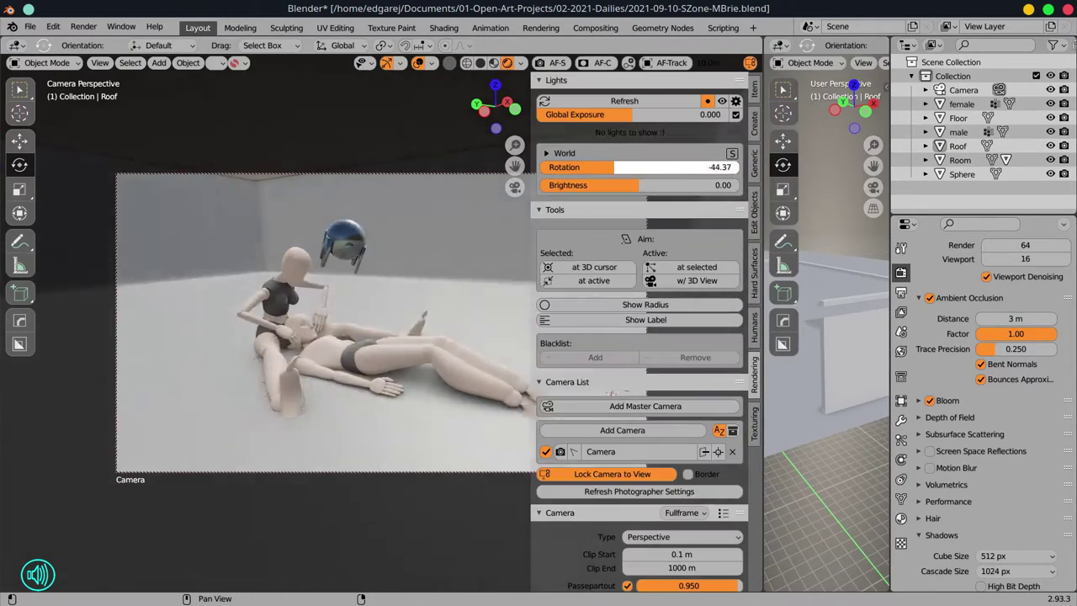
# Try Cycles rendering, then return to Eevee and expand the Shadows settings
pyautogui.press('n')
pyautogui.hotkey('ctrl', 'shift', 'e')
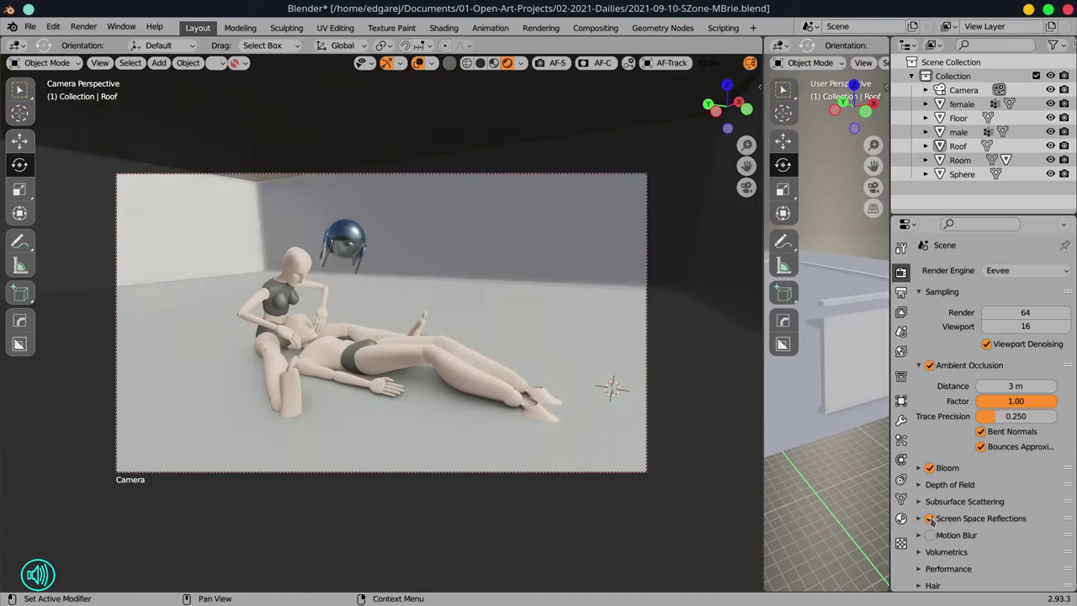
pyautogui.scroll(-3, 976, 421)
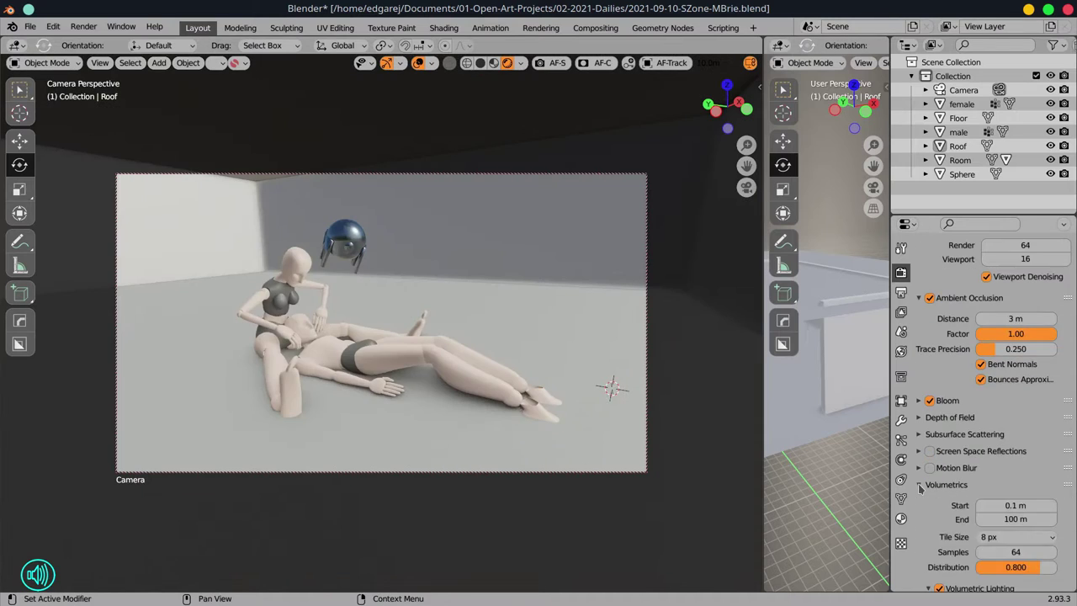
pyautogui.click(947, 424)
pyautogui.click(941, 467)
pyautogui.scroll(-3, 968, 471)
# Adjust the shadow light threshold and set the shadow cube size to 4096 px
pyautogui.click(1012, 462)
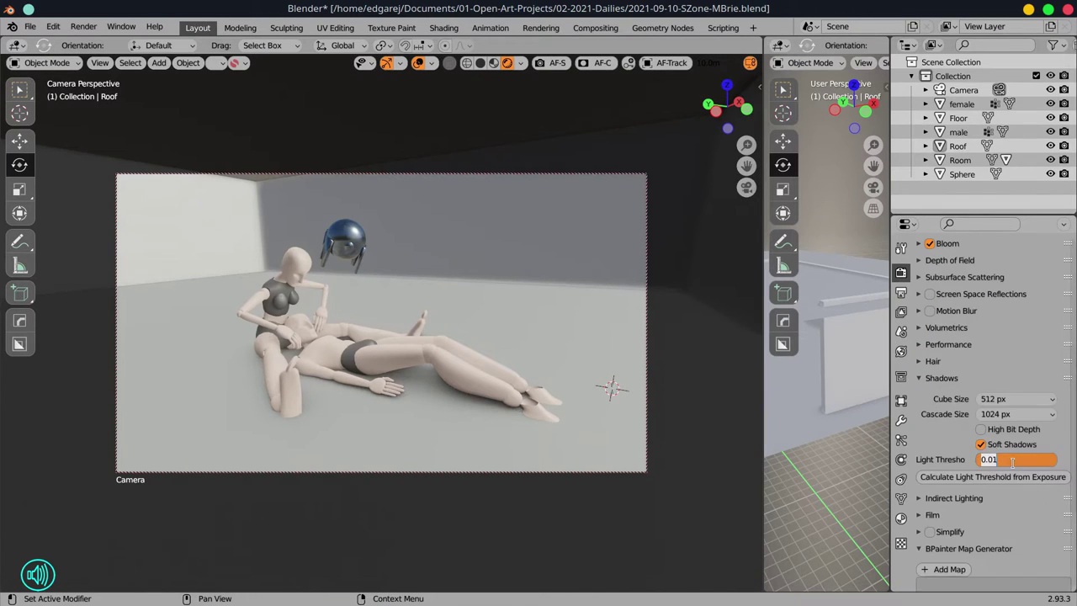
pyautogui.scroll(-5, 1016, 459)
pyautogui.click(1016, 242)
pyautogui.click(993, 277)
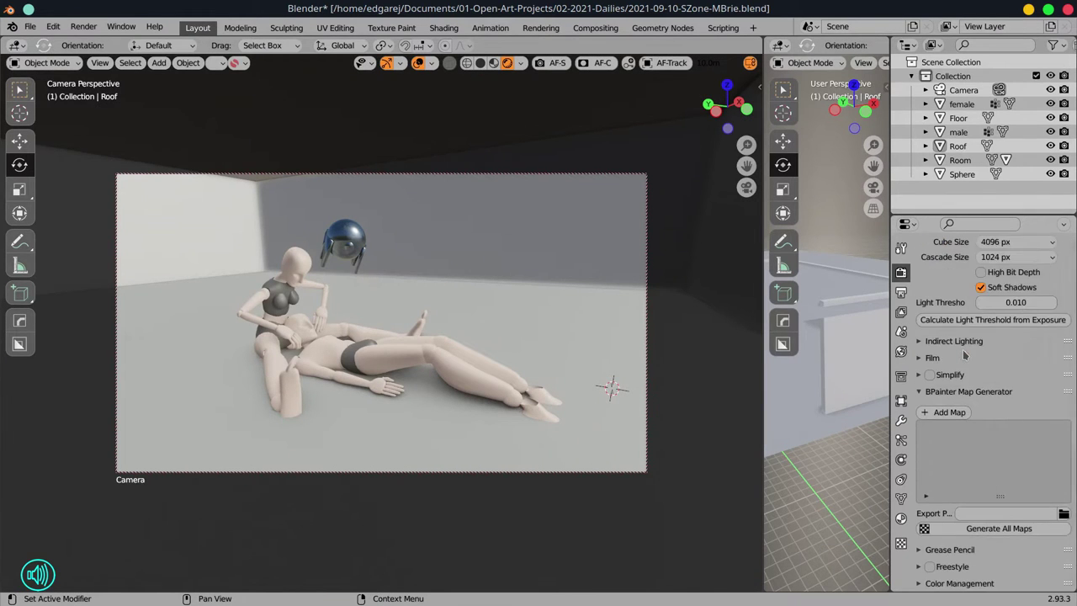
pyautogui.click(1016, 241)
pyautogui.click(979, 275)
pyautogui.scroll(15, 979, 337)
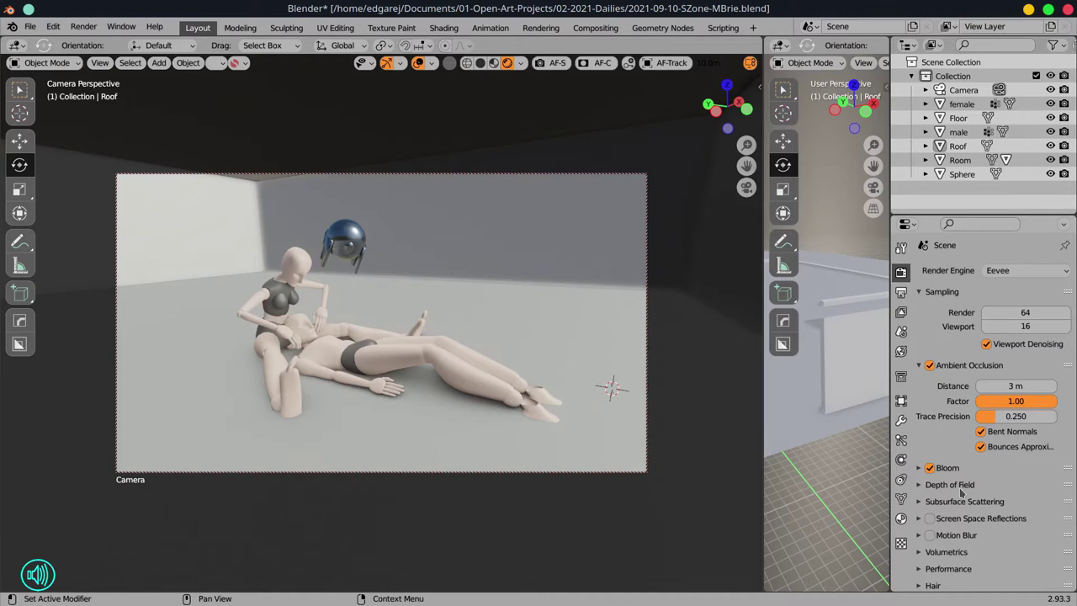
# Try an orthographic camera projection, then restore perspective
pyautogui.press('n')
pyautogui.scroll(-5, 639, 336)
pyautogui.click(681, 379)
pyautogui.click(690, 395)
pyautogui.hotkey('ctrl', 'z')
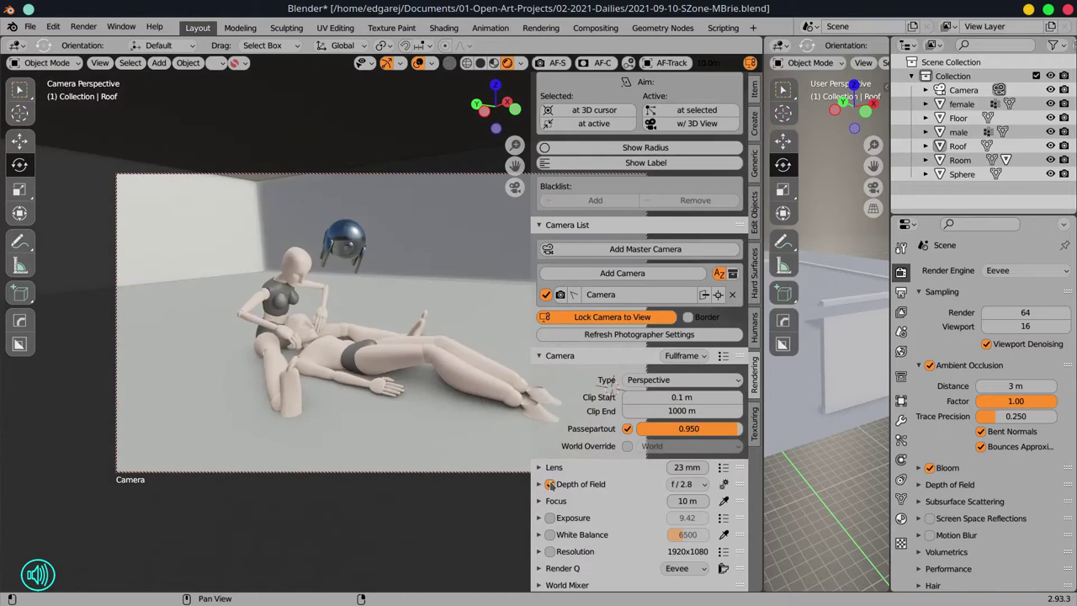
# Enable camera depth of field at f/1.2 with a 13 m focus distance
pyautogui.click(549, 484)
pyautogui.click(686, 484)
pyautogui.click(688, 488)
pyautogui.click(723, 501)
pyautogui.click(301, 265)
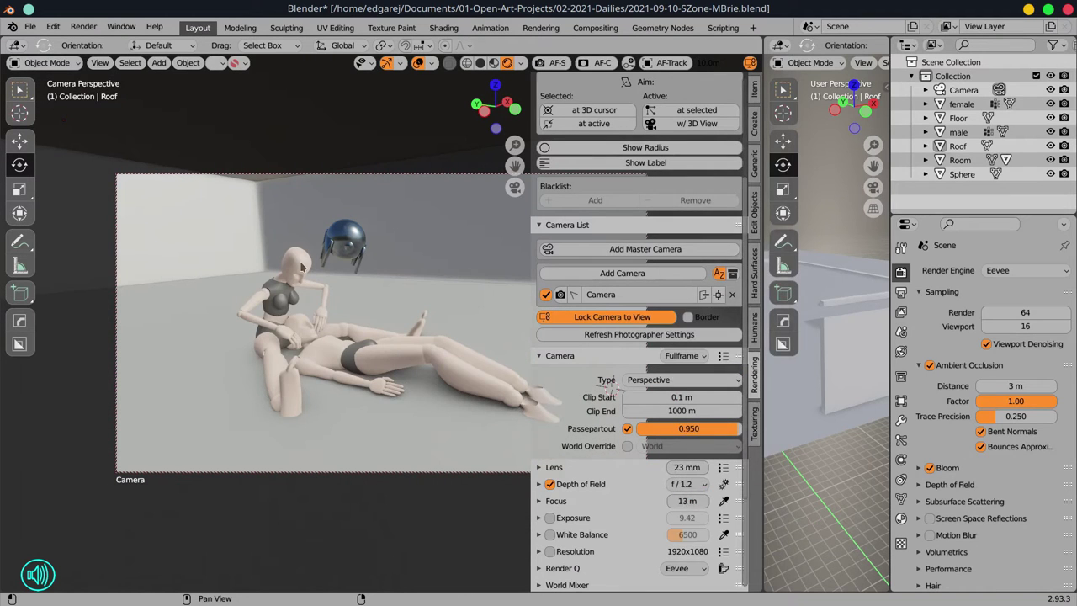
# Enable a custom camera resolution with a 4:3 frame format
pyautogui.click(549, 551)
pyautogui.click(574, 551)
pyautogui.scroll(-3, 665, 538)
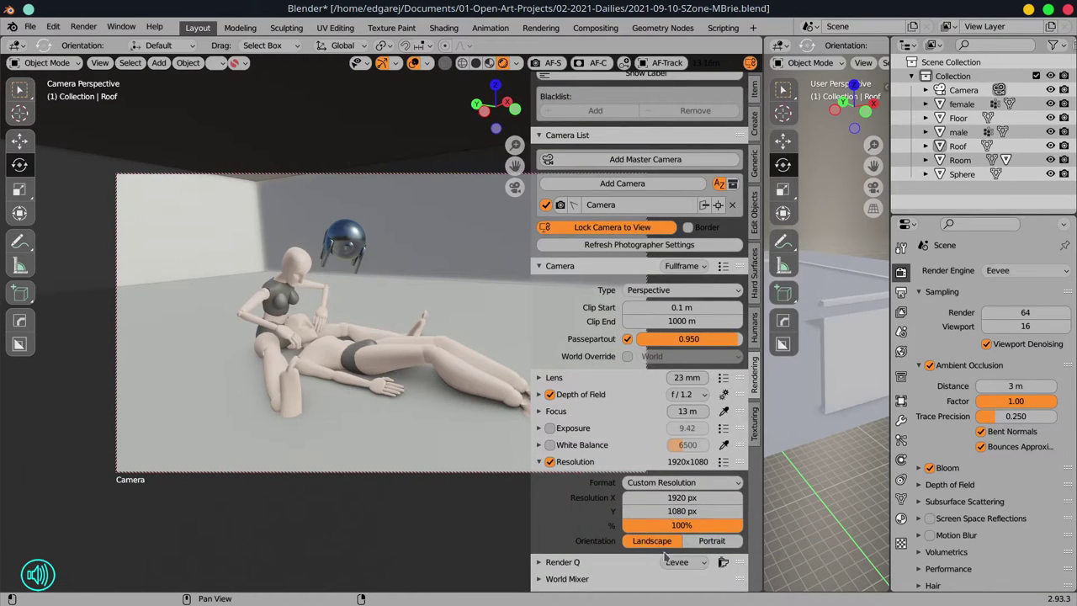
pyautogui.click(683, 482)
pyautogui.click(673, 421)
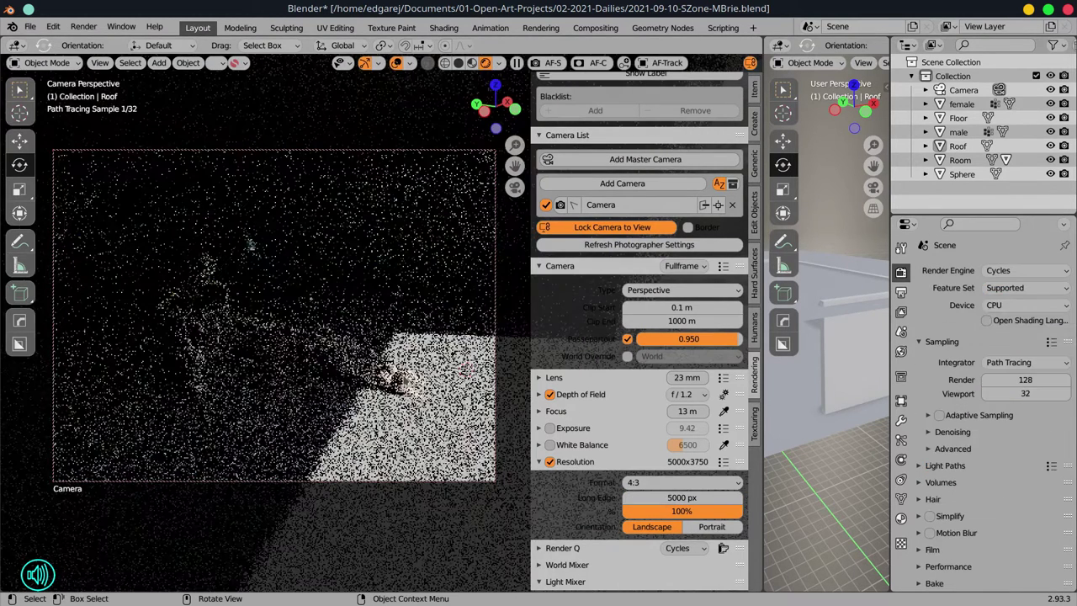
# Switch to Cycles, set the render size to 15% and render the camera image
pyautogui.click(30, 27)
pyautogui.click(472, 62)
pyautogui.click(901, 292)
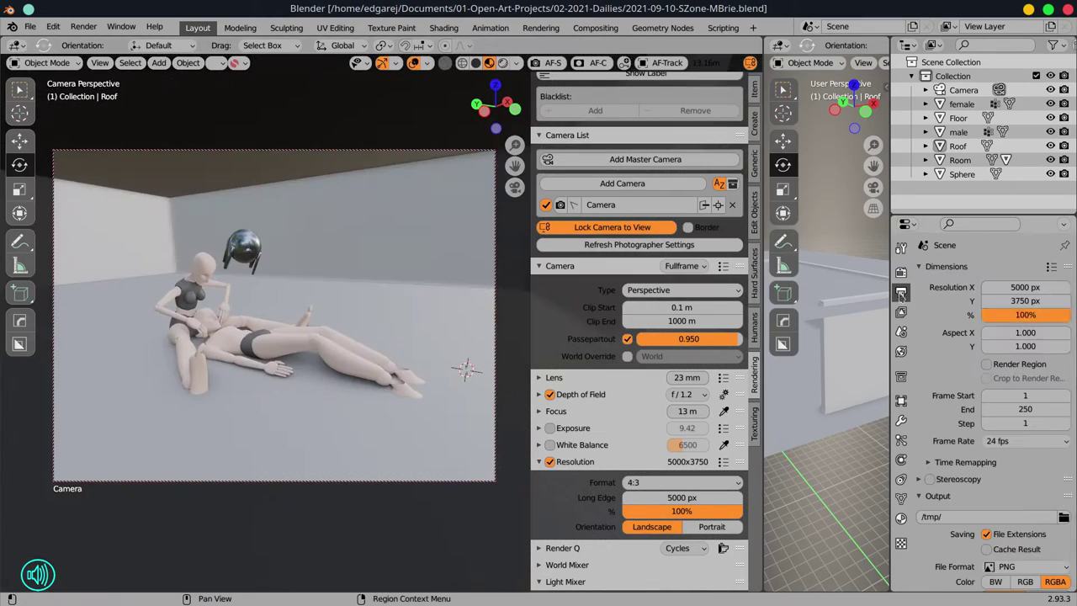
pyautogui.click(83, 27)
pyautogui.click(112, 40)
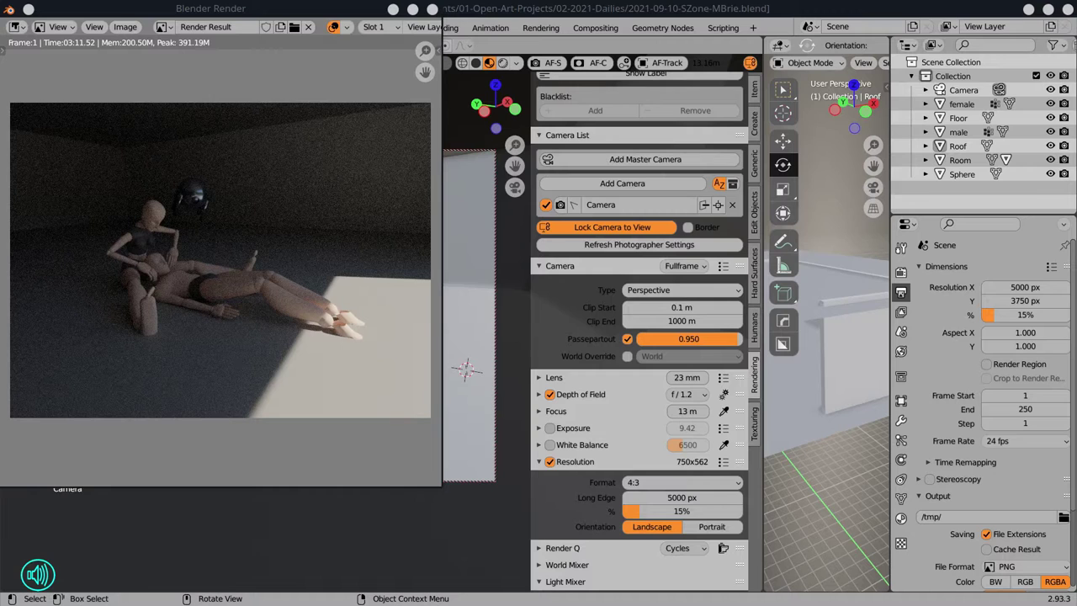
# Close the render, select the camera, review the last render and widen the 3D view
pyautogui.press('Escape')
pyautogui.click(963, 90)
pyautogui.scroll(-5, 922, 526)
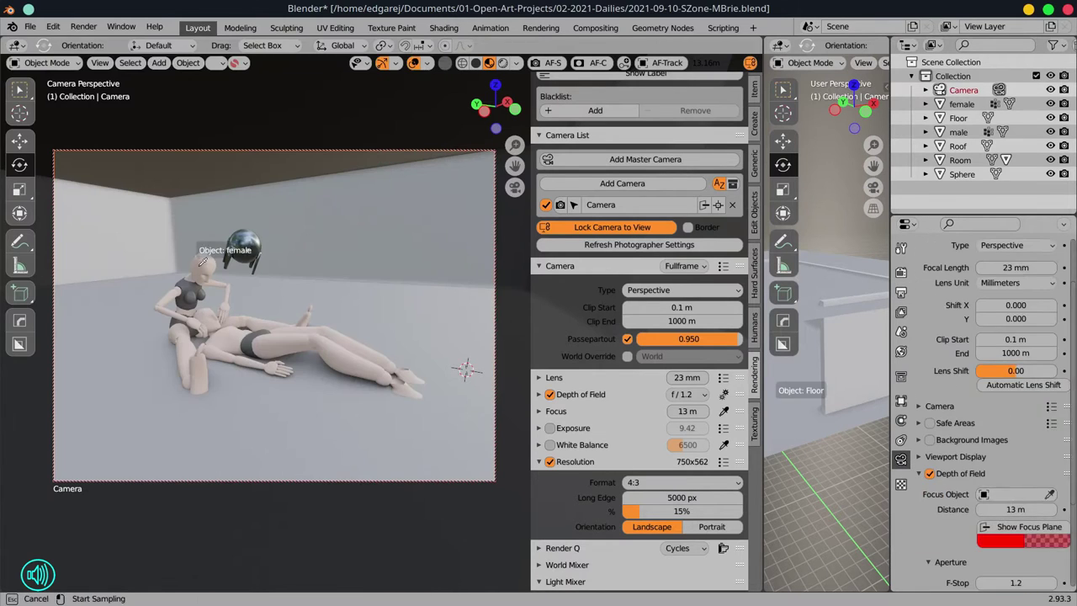
pyautogui.press('F11')
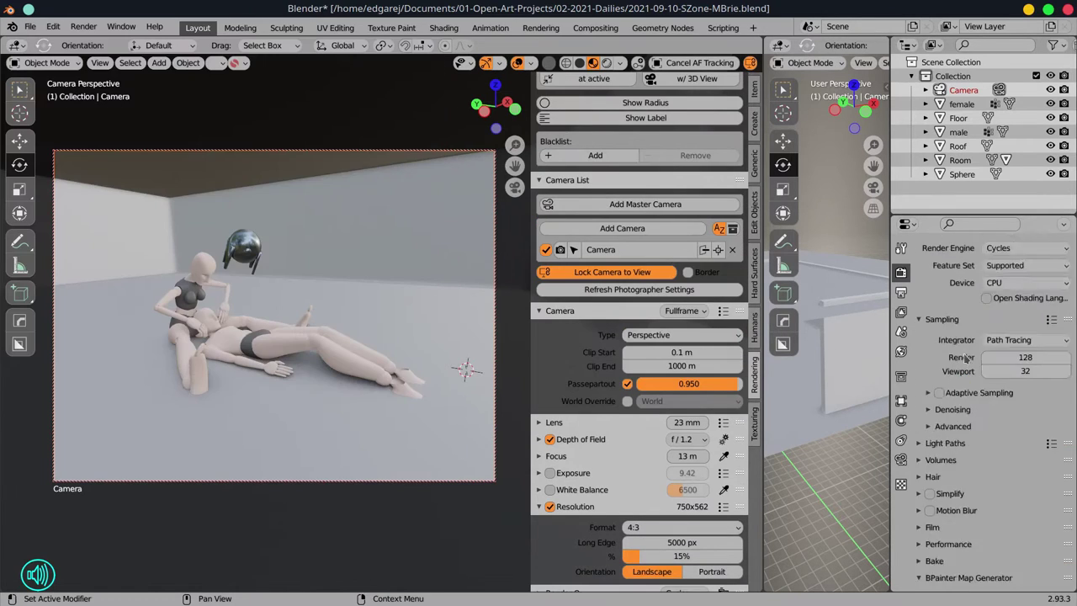
pyautogui.scroll(-5, 980, 404)
pyautogui.moveTo(763, 396); pyautogui.dragTo(402, 396)
# Add an Irradiance Volume light probe and scale it up to fit the room
pyautogui.hotkey('shift', 'a')
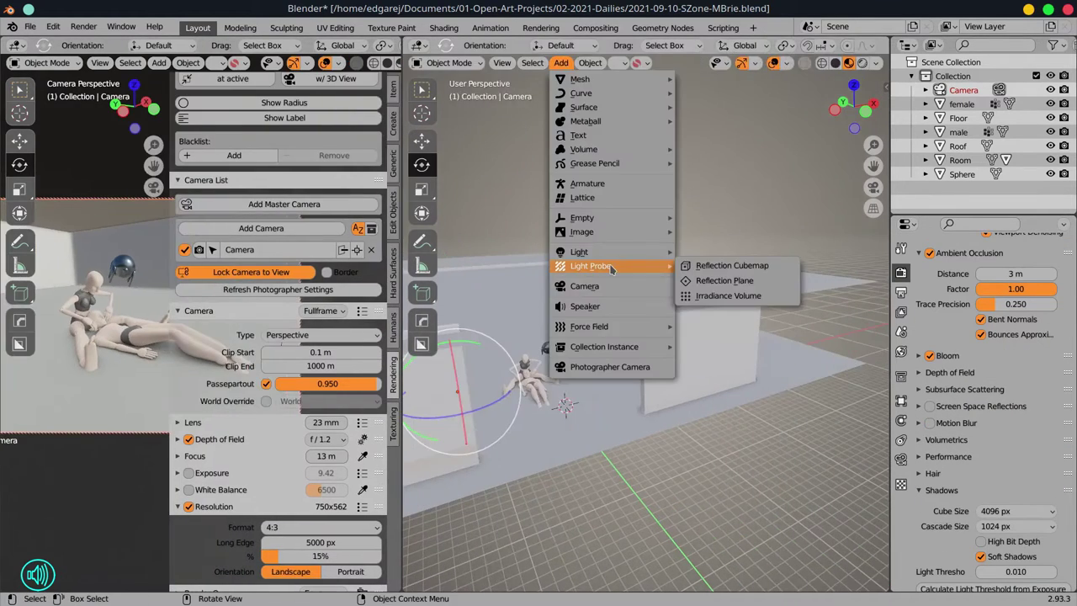
pyautogui.click(736, 297)
pyautogui.press('s')
pyautogui.click(444, 217)
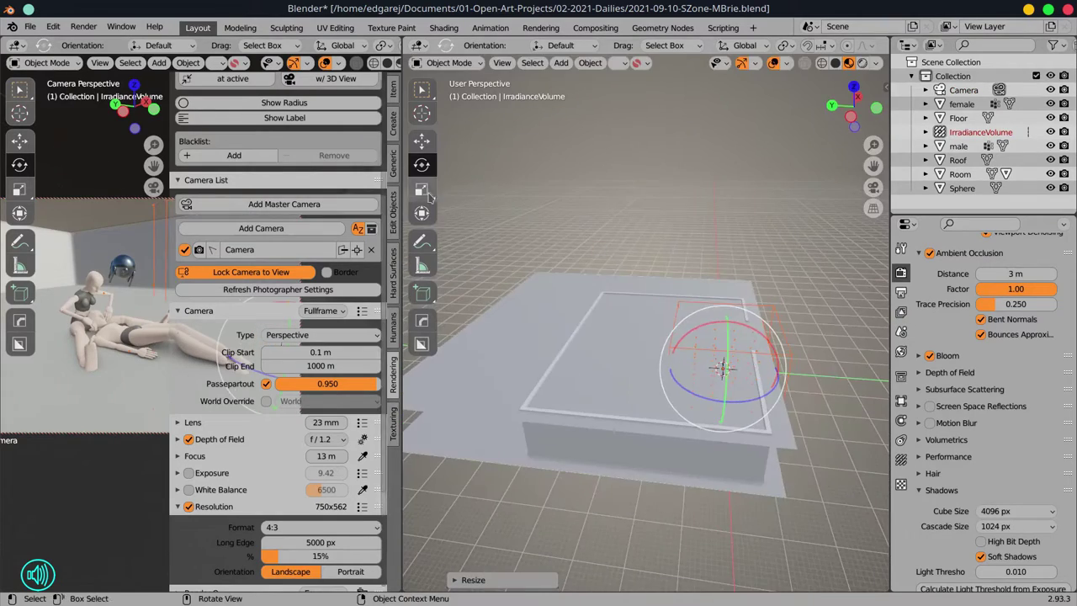
pyautogui.moveTo(657, 353); pyautogui.dragTo(673, 361)
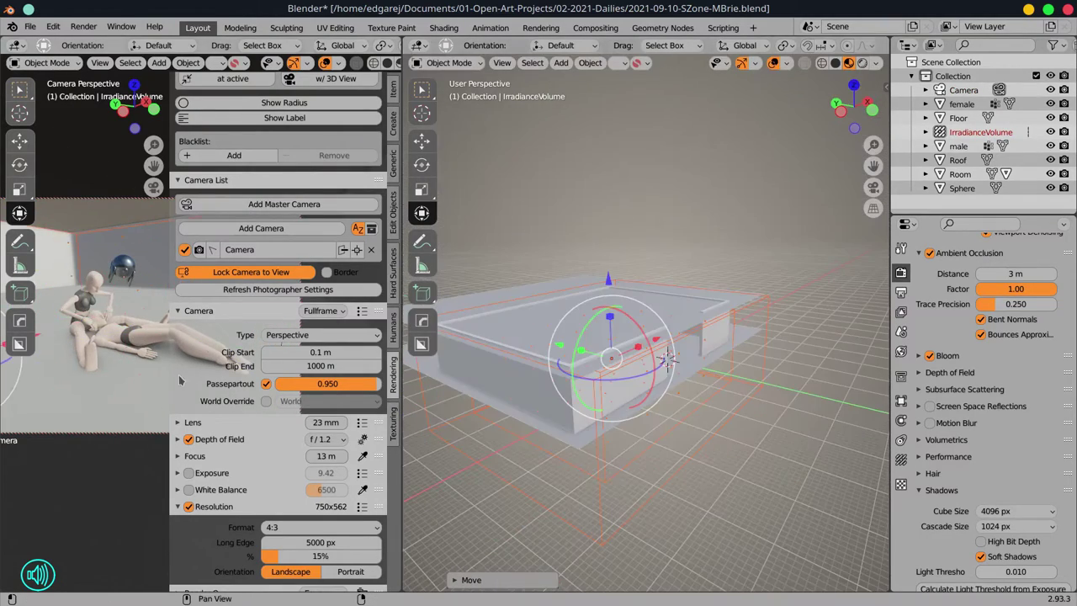
# Bake the indirect lighting and set the shadow cube size to 2048 px
pyautogui.press('n')
pyautogui.scroll(-6, 980, 421)
pyautogui.click(982, 429)
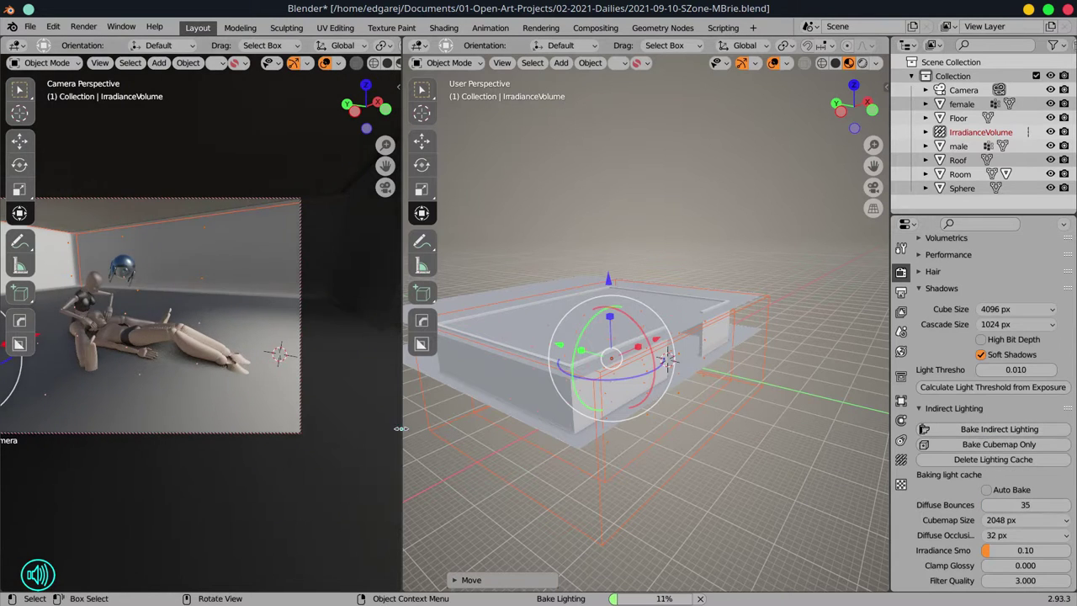
pyautogui.moveTo(403, 438); pyautogui.dragTo(540, 437)
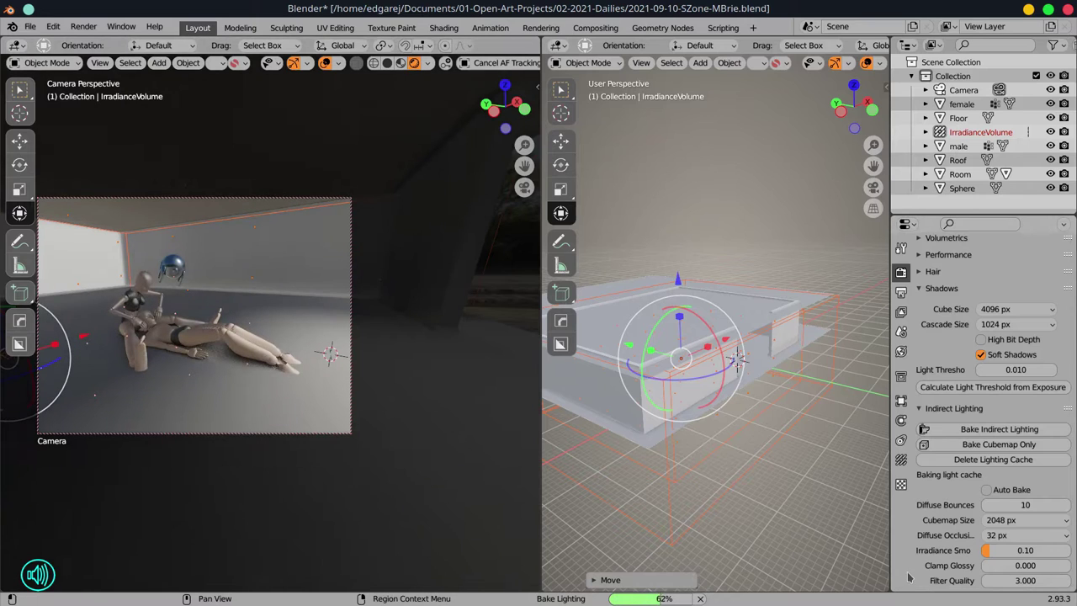
pyautogui.scroll(-3, 908, 577)
pyautogui.scroll(5, 1010, 378)
pyautogui.click(1018, 361)
pyautogui.click(1018, 497)
# Enable manual camera exposure and set the white balance temperature to 6409
pyautogui.press('n')
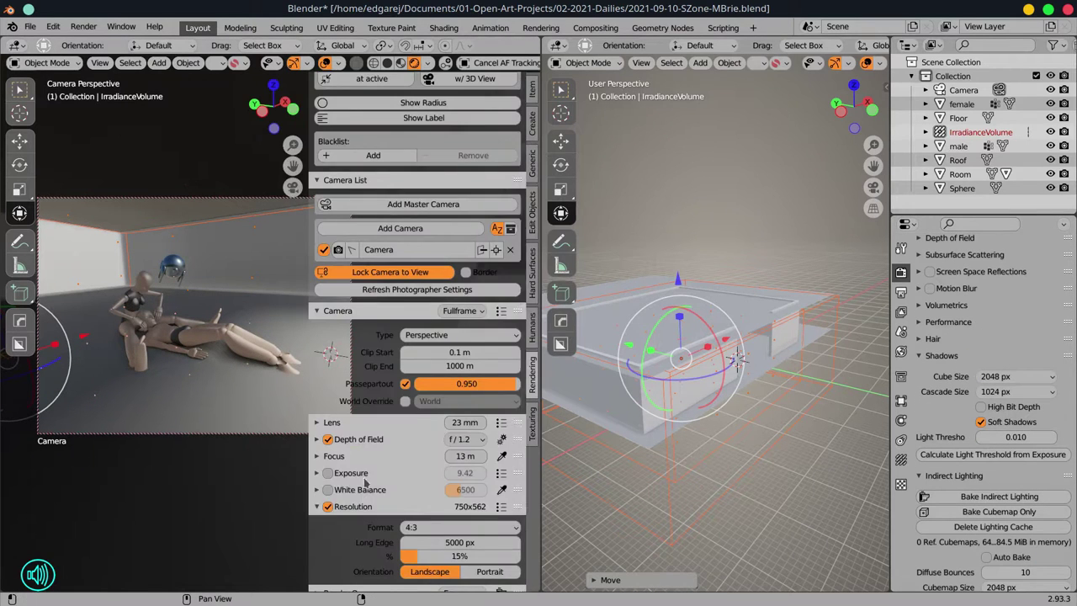
pyautogui.click(366, 482)
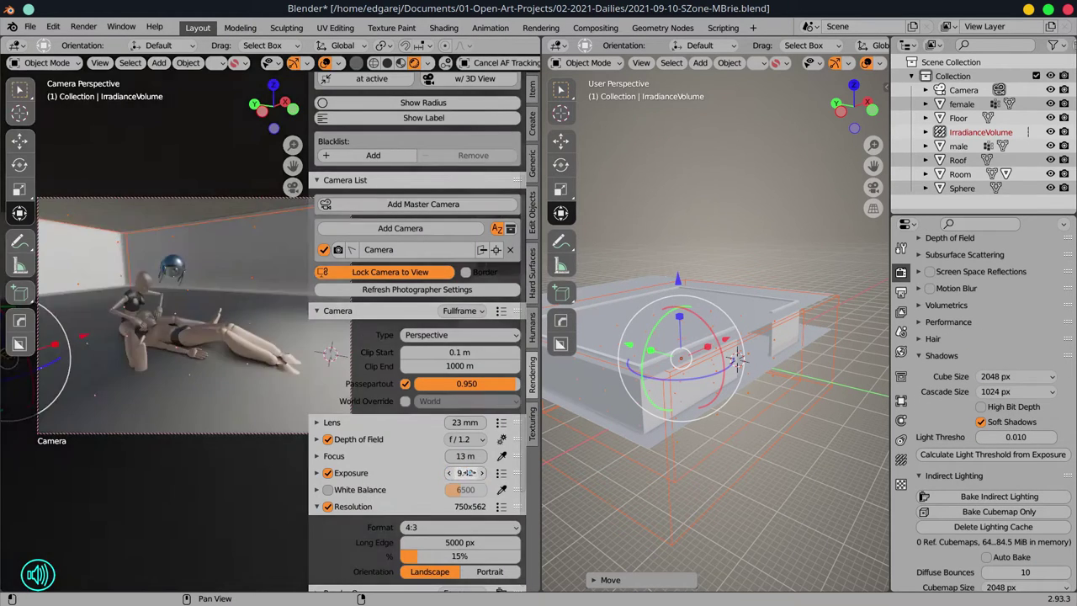
pyautogui.click(476, 494)
pyautogui.write('700')
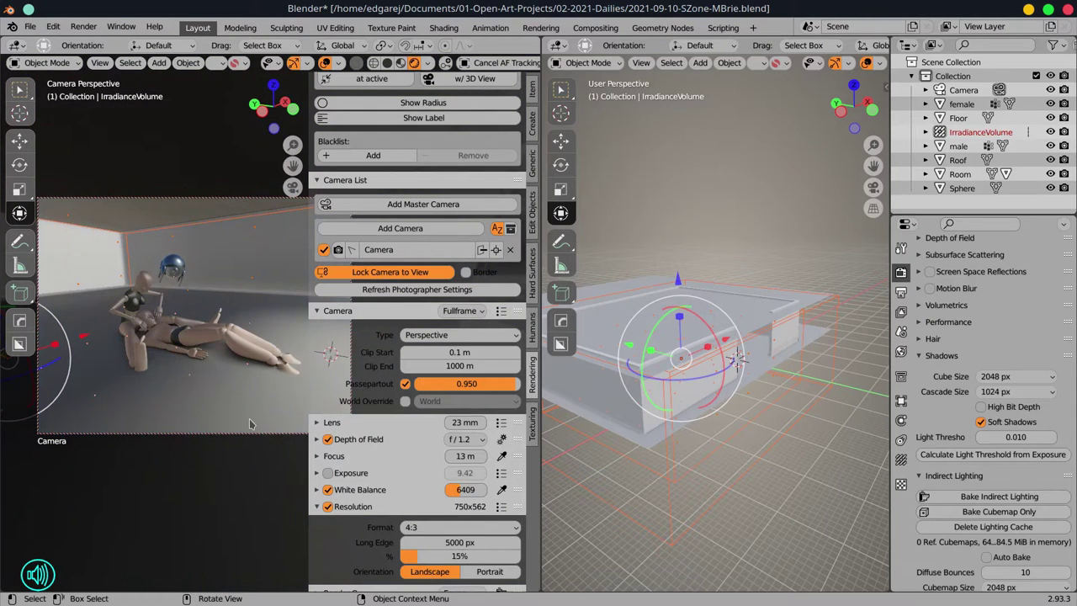
pyautogui.scroll(-3, 421, 471)
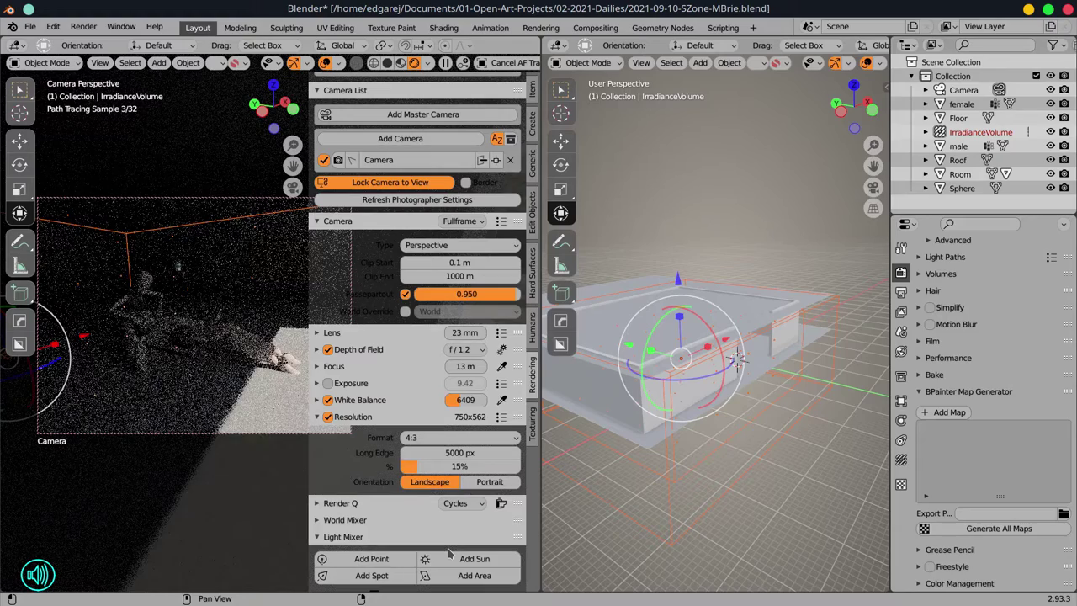
pyautogui.click(740, 524)
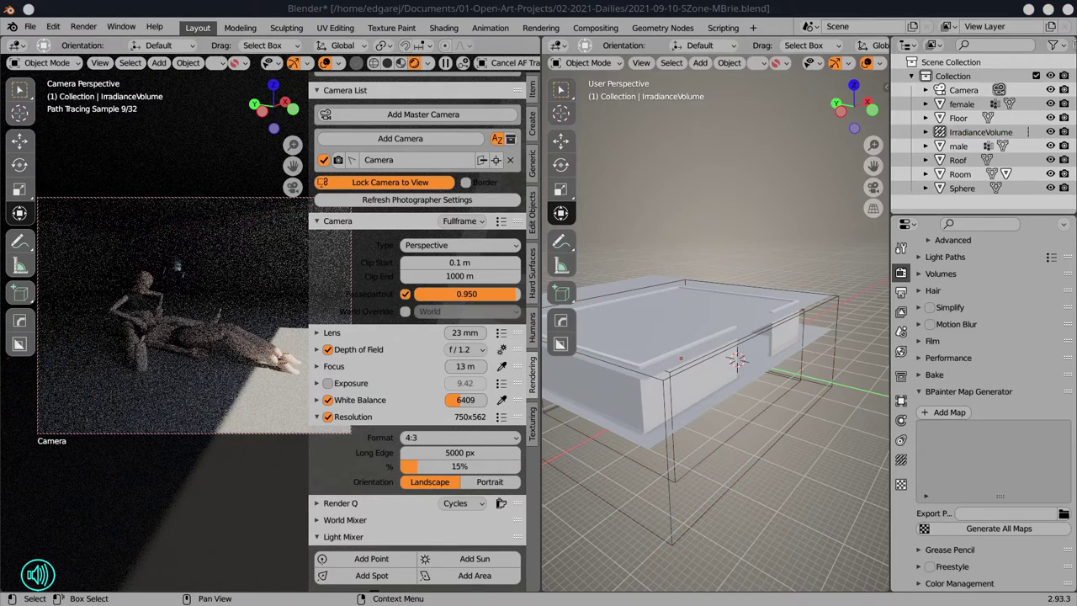
# Turn on camera exposure at 6.90 EV, render a test image, then close it
pyautogui.click(328, 383)
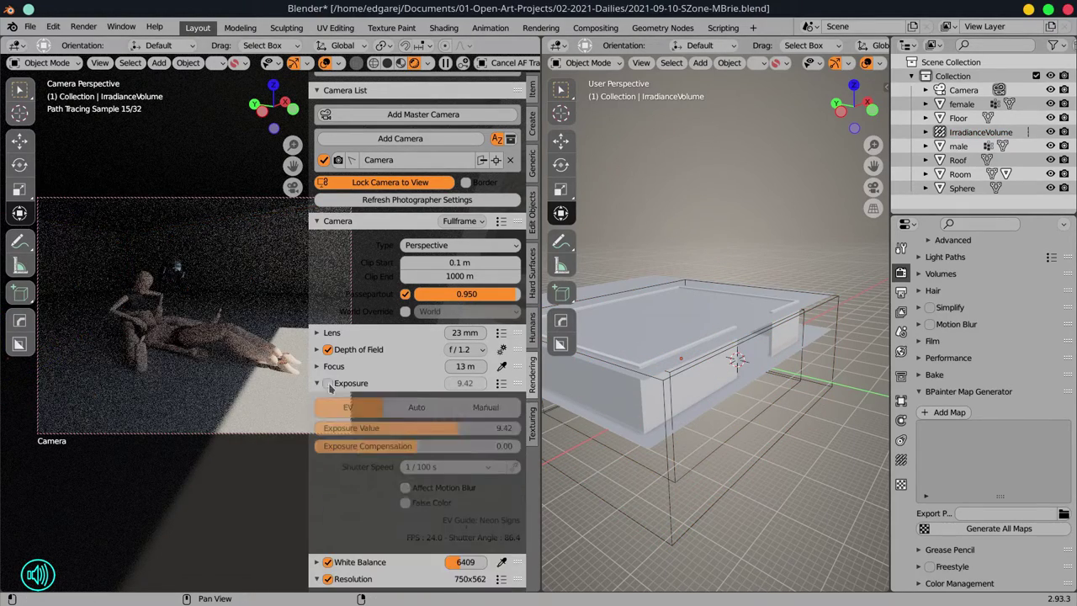
pyautogui.moveTo(469, 429); pyautogui.dragTo(469, 432)
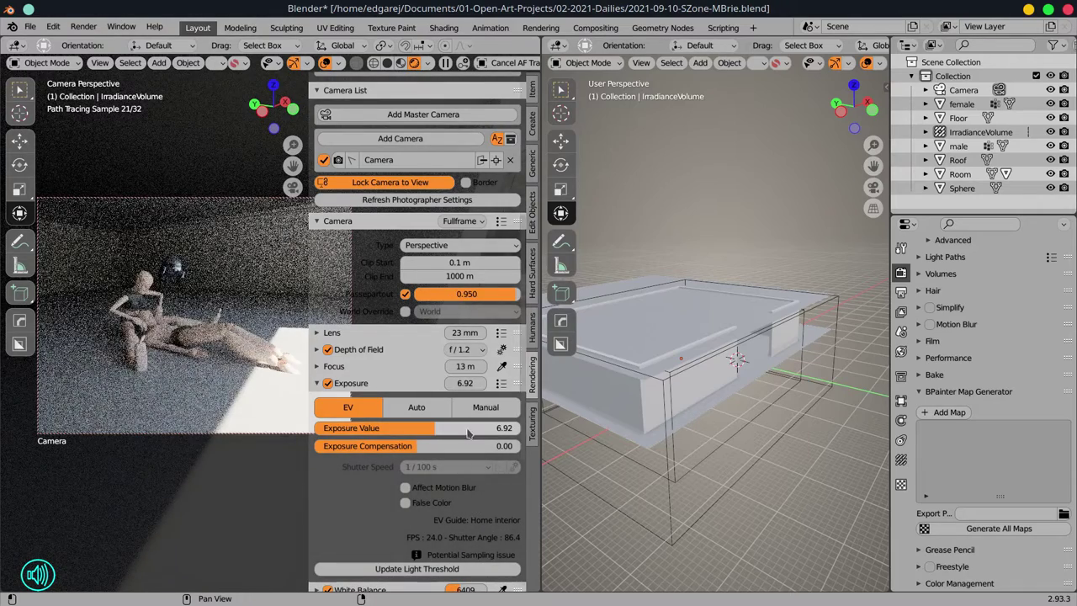
pyautogui.click(499, 429)
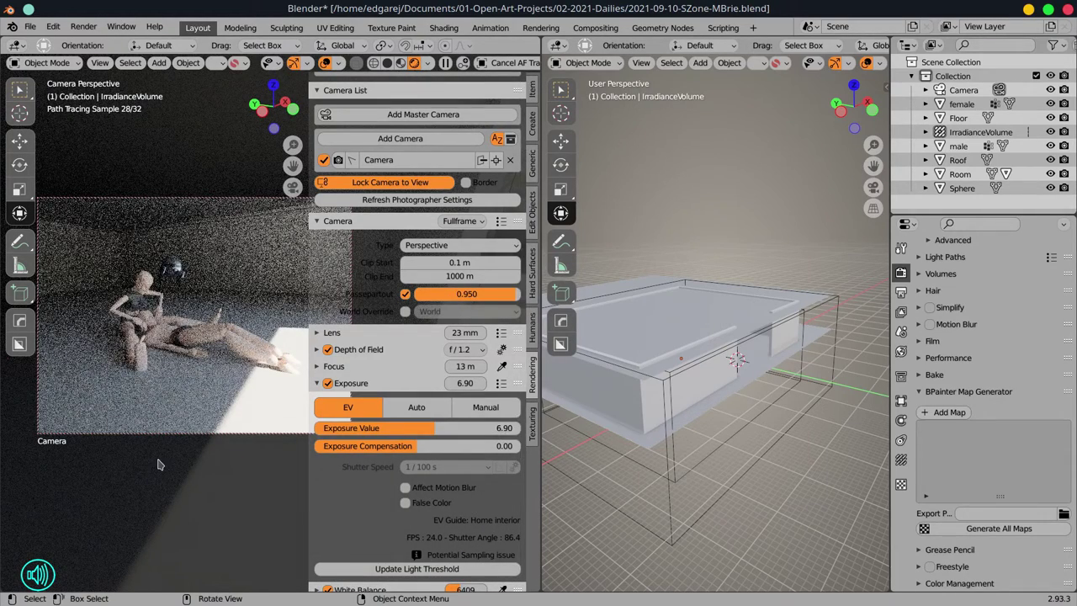
pyautogui.scroll(-2, 416, 336)
pyautogui.click(30, 26)
pyautogui.press('F12')
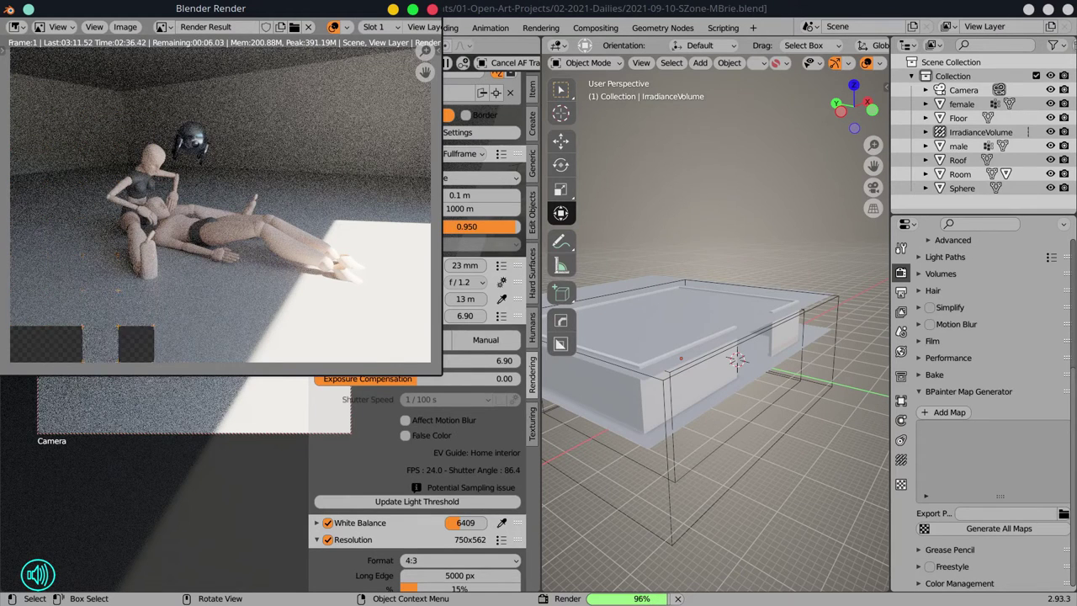
pyautogui.press('Escape')
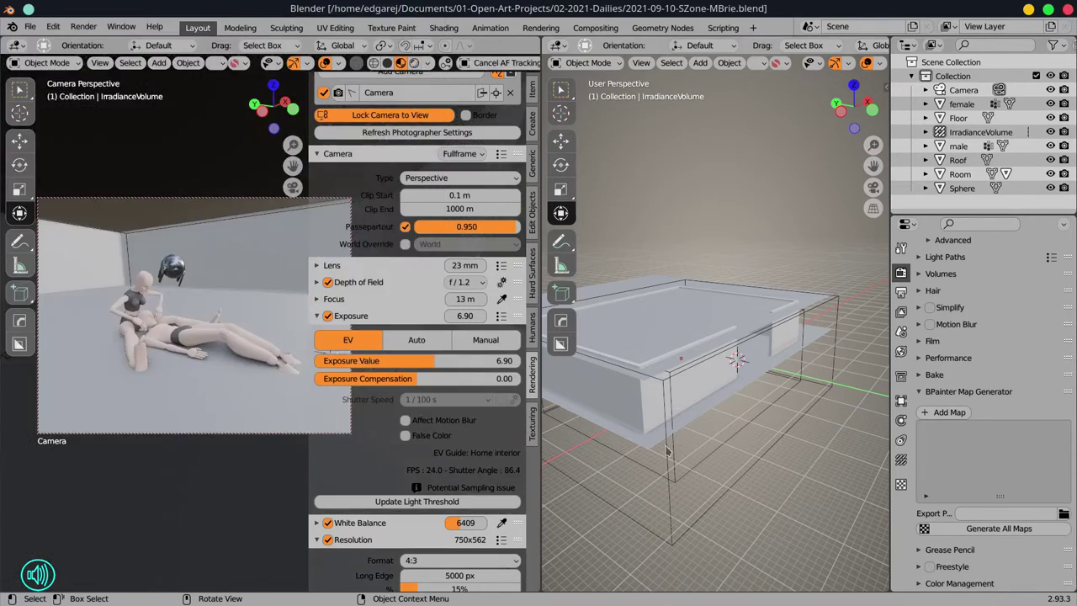
# Frame the baseboard and inspect its mesh from above and from a low side angle
pyautogui.press('n')
pyautogui.scroll(3, 701, 309)
pyautogui.click(701, 310)
pyautogui.press('KP_Decimal')
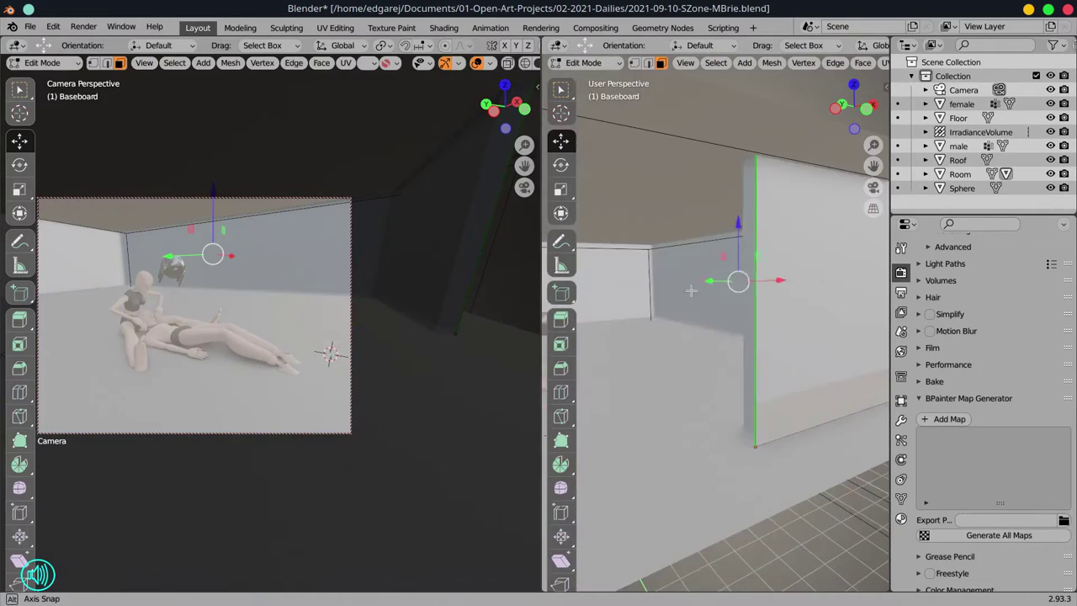
pyautogui.press('Tab')
pyautogui.moveTo(539, 245); pyautogui.dragTo(271, 245)
pyautogui.click(609, 302)
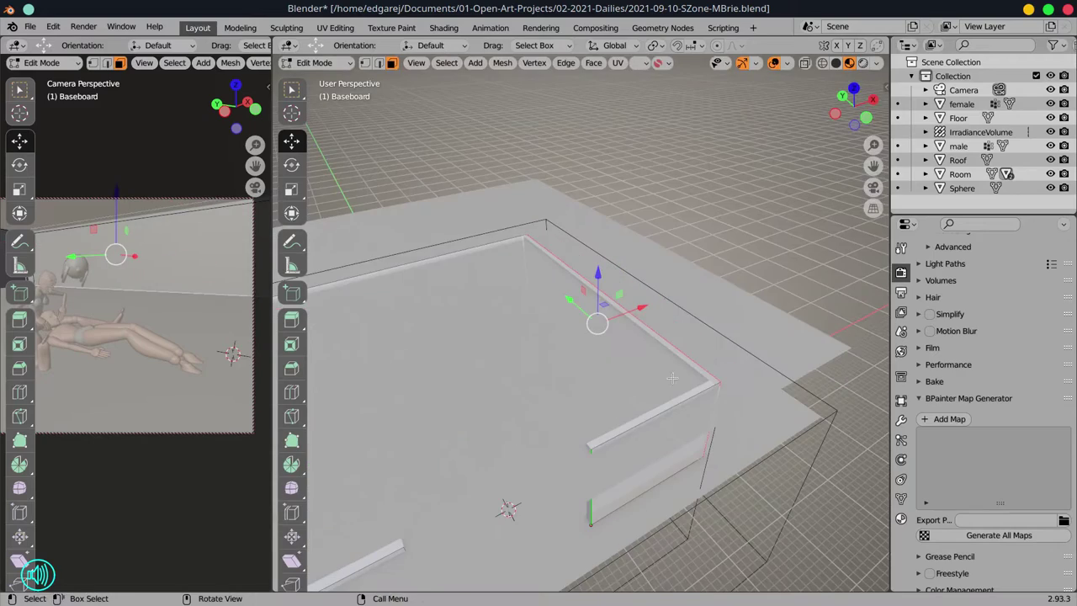
pyautogui.moveTo(692, 357); pyautogui.dragTo(731, 457)
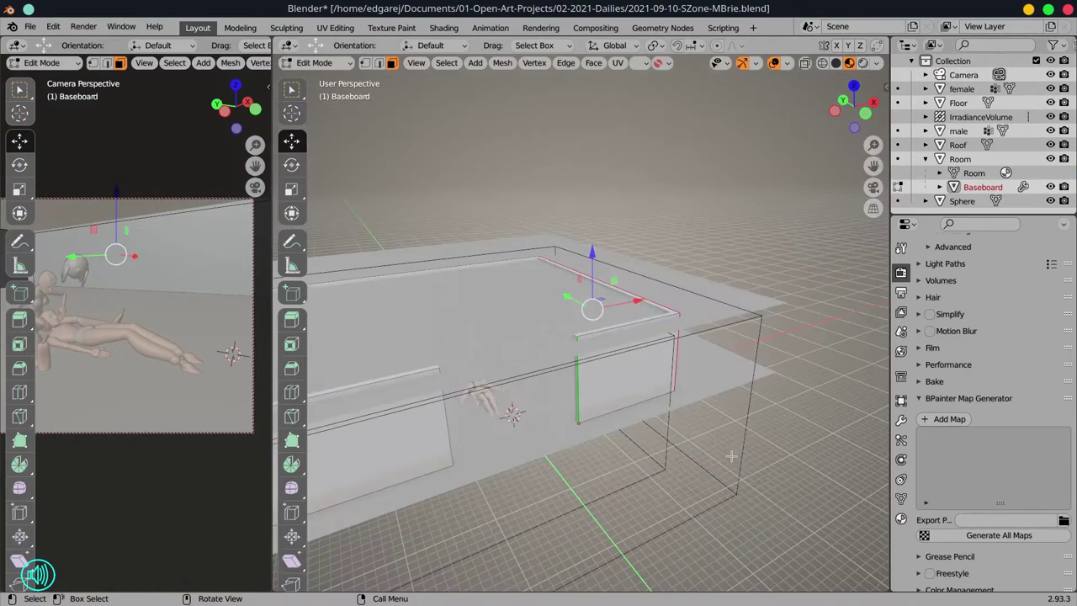
pyautogui.press('Tab')
# Duplicate the floor in place, isolate the copy and subdivide it into a grid
pyautogui.click(631, 451)
pyautogui.hotkey('shift', 'd')
pyautogui.press('Escape')
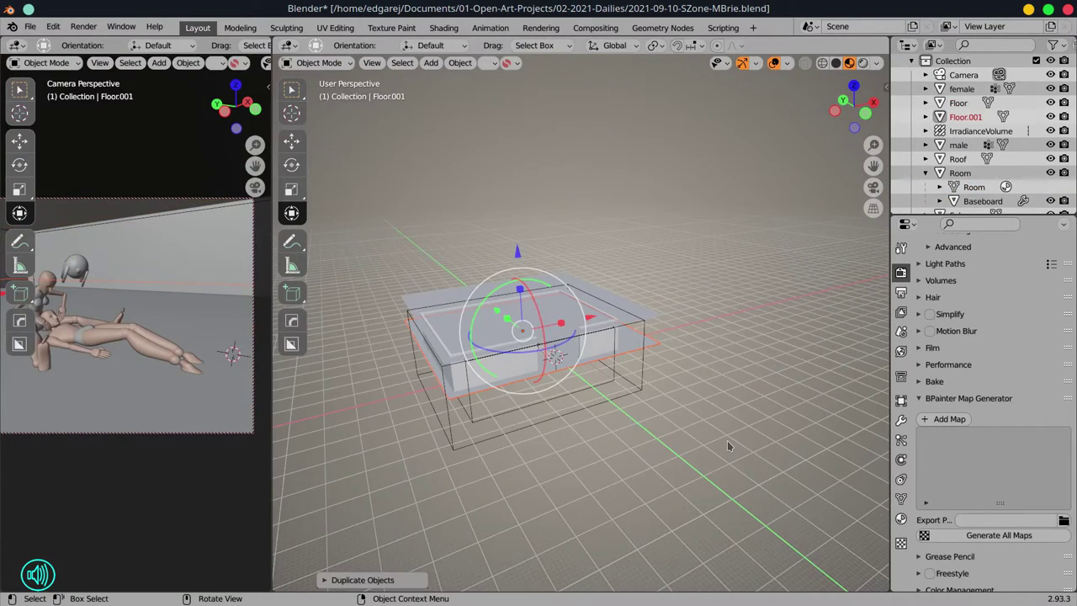
pyautogui.press('KP_Divide')
pyautogui.press('Tab')
pyautogui.press('1')
pyautogui.press('a')
pyautogui.rightClick(500, 291)
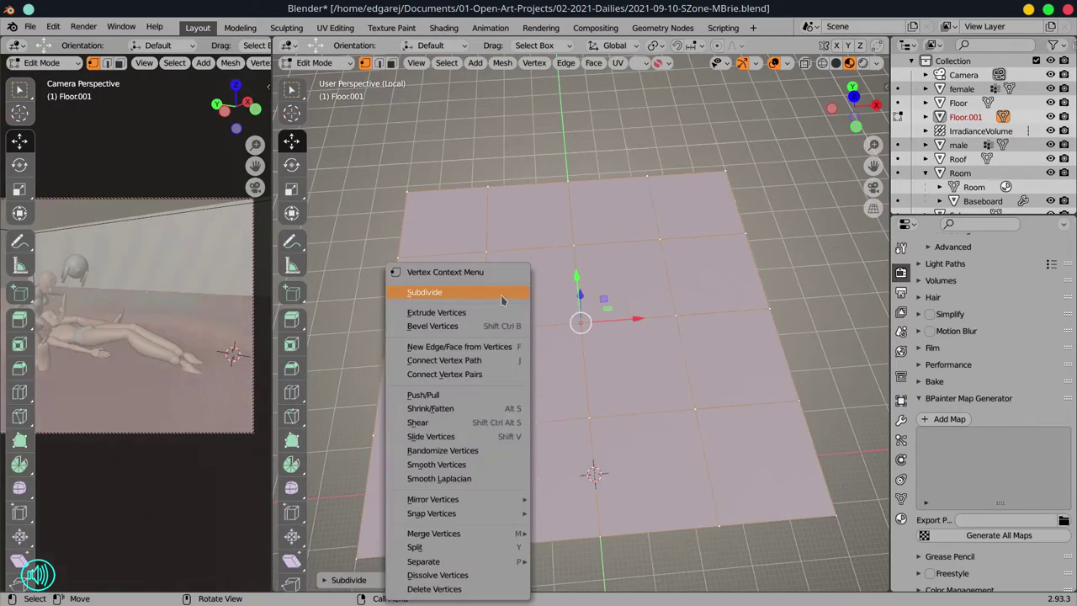
pyautogui.click(500, 291)
pyautogui.press('Tab')
# Add a Wireframe modifier and a pink 'floor-grid' material to the floor copy
pyautogui.click(901, 419)
pyautogui.click(985, 267)
pyautogui.click(740, 559)
pyautogui.click(901, 519)
pyautogui.click(984, 316)
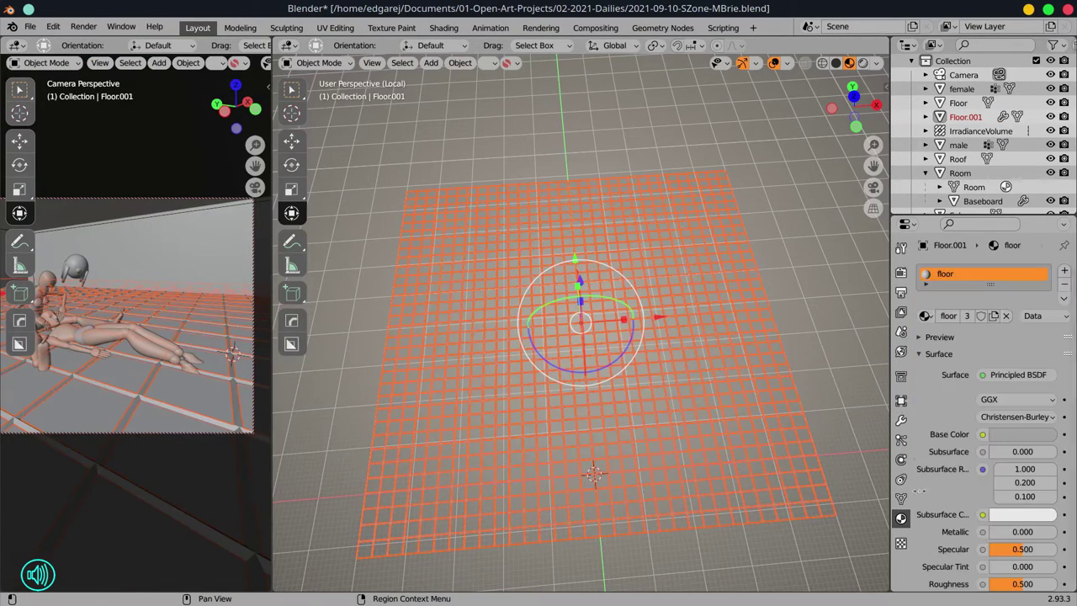
pyautogui.doubleClick(953, 315)
pyautogui.write('floor-grid')
pyautogui.press('Return')
pyautogui.click(1022, 434)
pyautogui.click(993, 278)
# Return to the full scene and make two more copies of the floor grid
pyautogui.press('KP_Divide')
pyautogui.hotkey('shift', 'd')
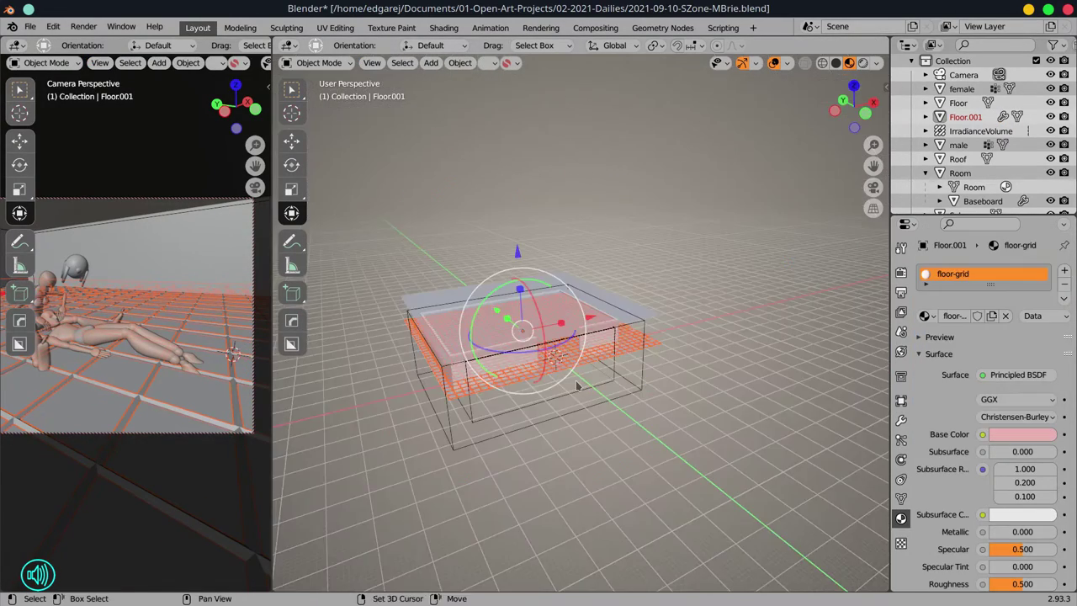
pyautogui.click(520, 230)
pyautogui.hotkey('shift', 'd')
pyautogui.press('Return')
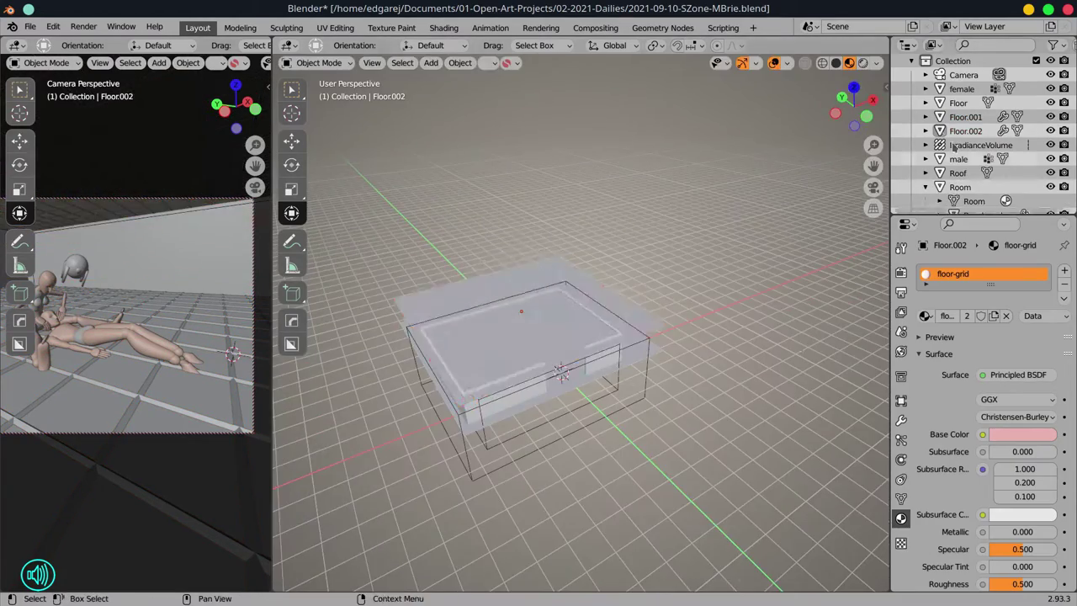
pyautogui.click(901, 400)
# Give the wall its own green 'wall grid' material
pyautogui.click(959, 162)
pyautogui.press('KP_7')
pyautogui.moveTo(854, 105); pyautogui.dragTo(867, 118)
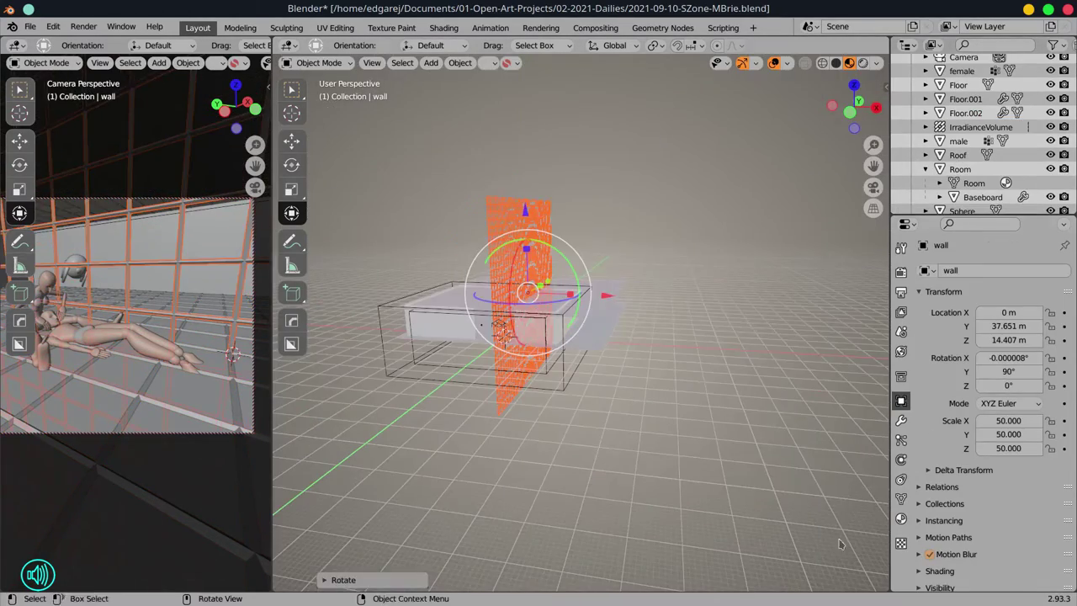
pyautogui.click(901, 518)
pyautogui.write('wall grid')
pyautogui.press('Return')
pyautogui.click(1022, 434)
pyautogui.click(975, 320)
# Move the wall into position and place a duplicate of it
pyautogui.press('g')
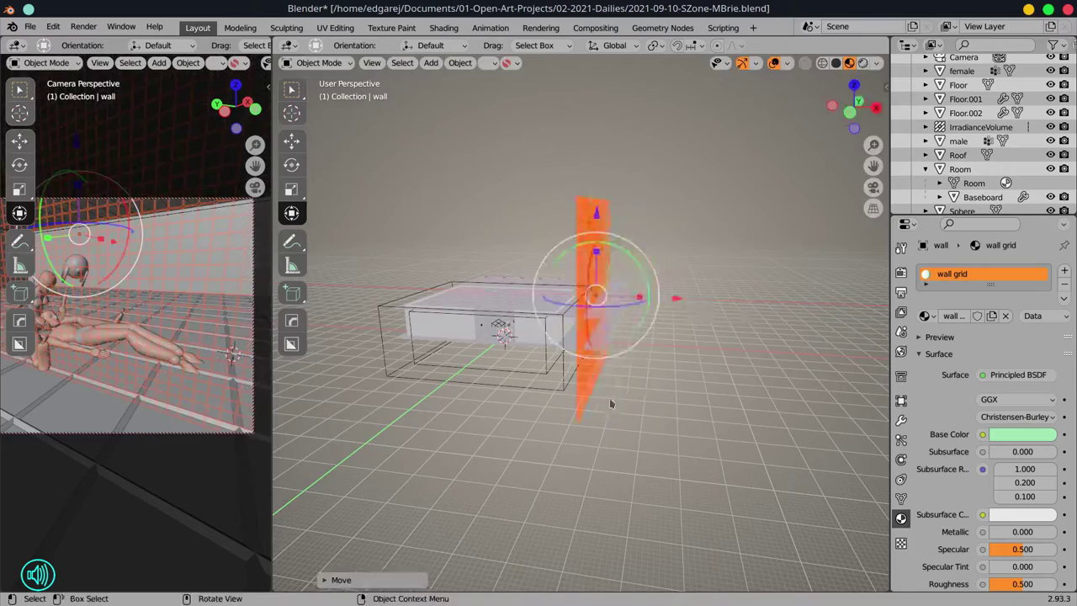
pyautogui.click(651, 268)
pyautogui.press('KP_7')
pyautogui.hotkey('shift', 'd')
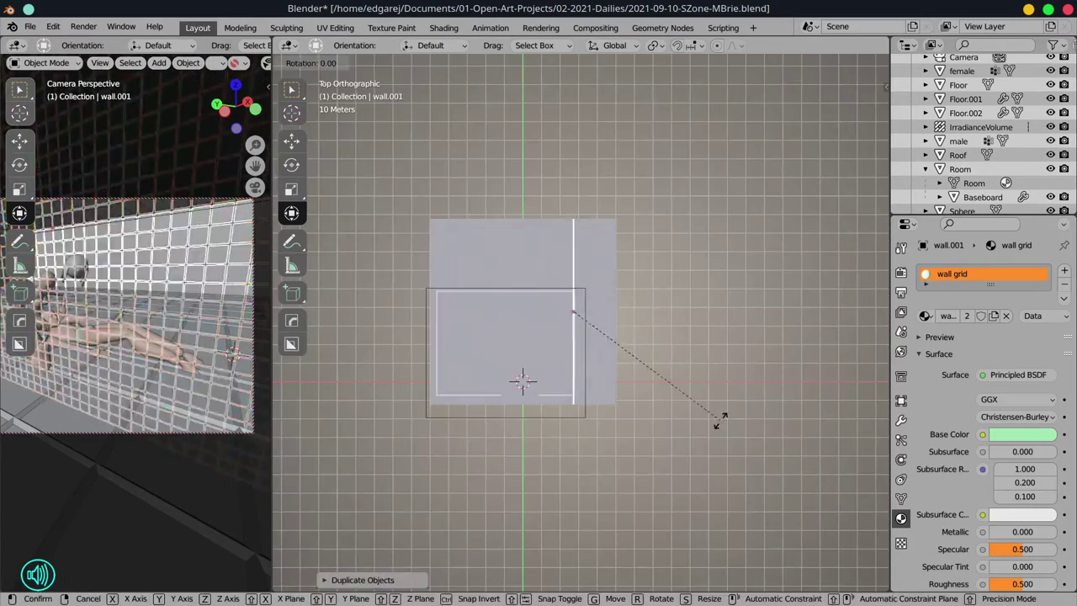
pyautogui.click(509, 221)
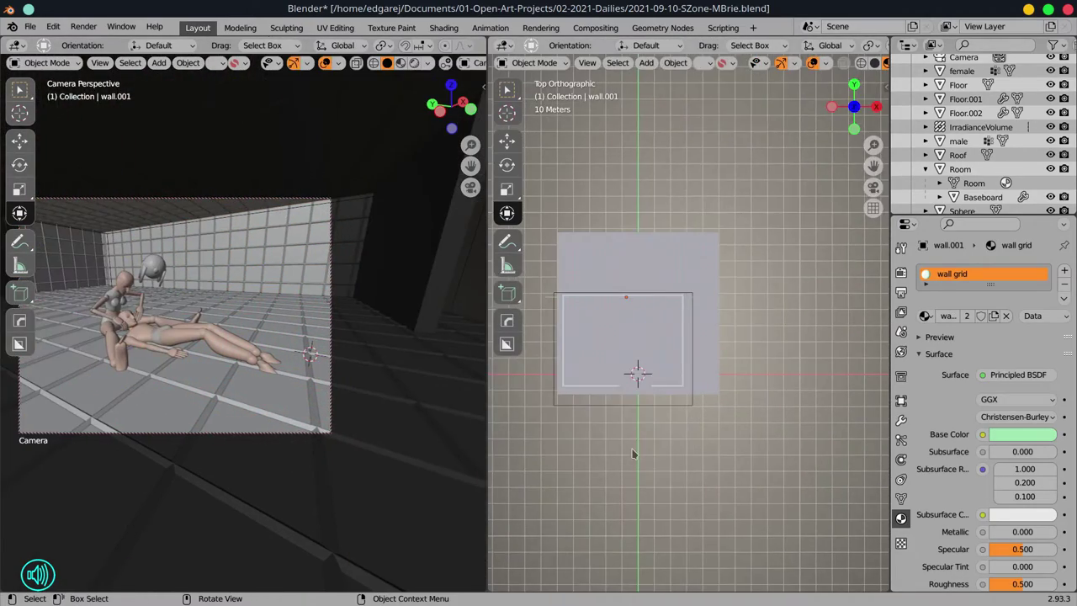
# Add a cube and shrink it to about 0.13 scale
pyautogui.hotkey('shift', 'a')
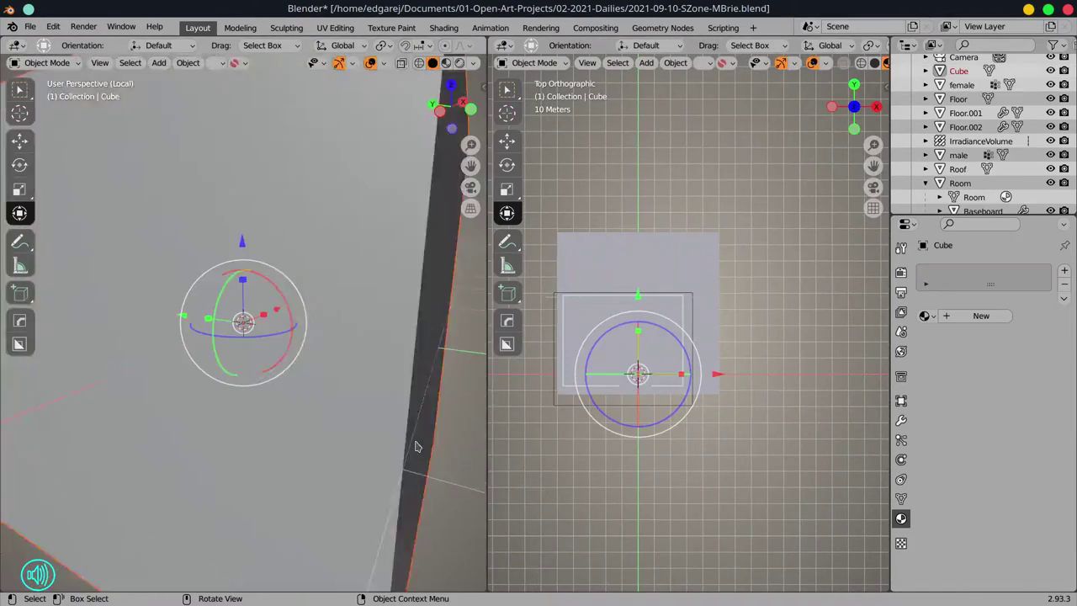
pyautogui.press('KP_0')
pyautogui.press('KP_Divide')
pyautogui.press('s')
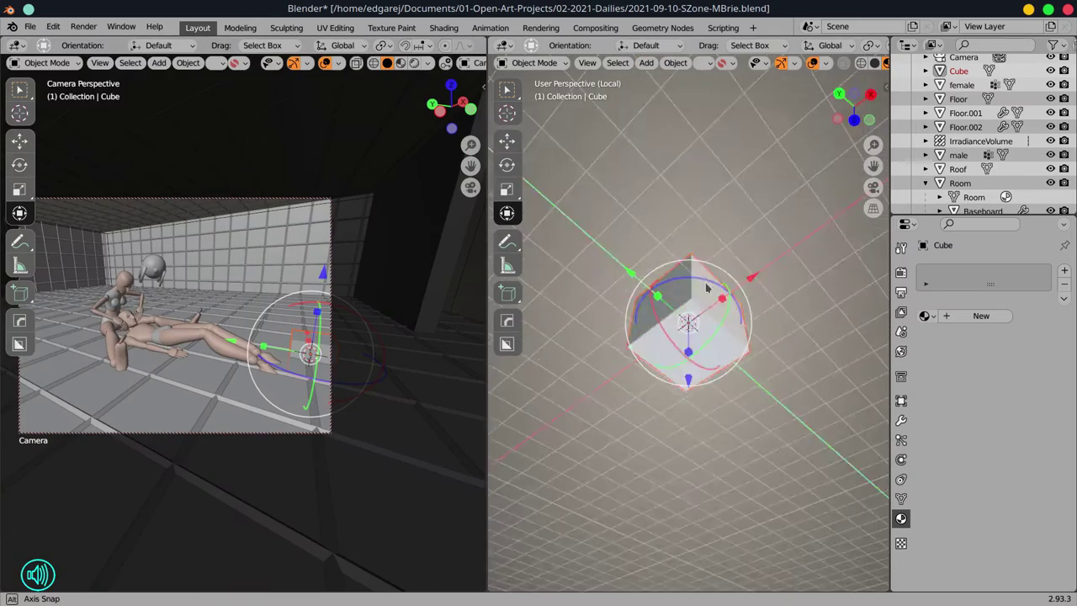
pyautogui.click(699, 324)
# Stretch and flatten the cube into a long slab, move it off the origin and rotate it
pyautogui.moveTo(560, 367); pyautogui.dragTo(659, 314)
pyautogui.press('s')
pyautogui.press('Return')
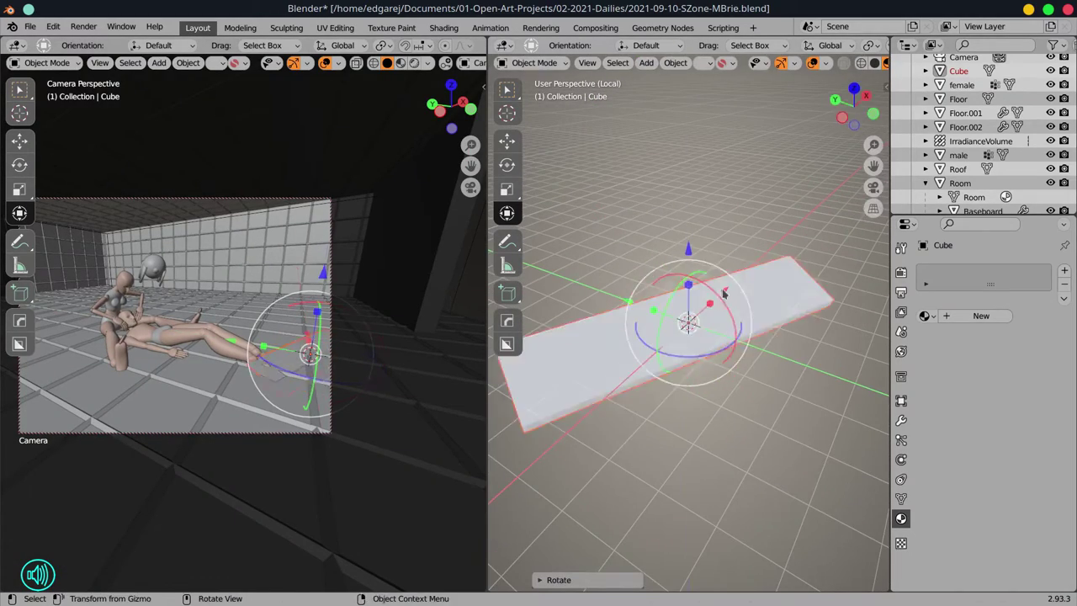
pyautogui.press('g')
pyautogui.click(646, 370)
pyautogui.moveTo(648, 416); pyautogui.dragTo(673, 395)
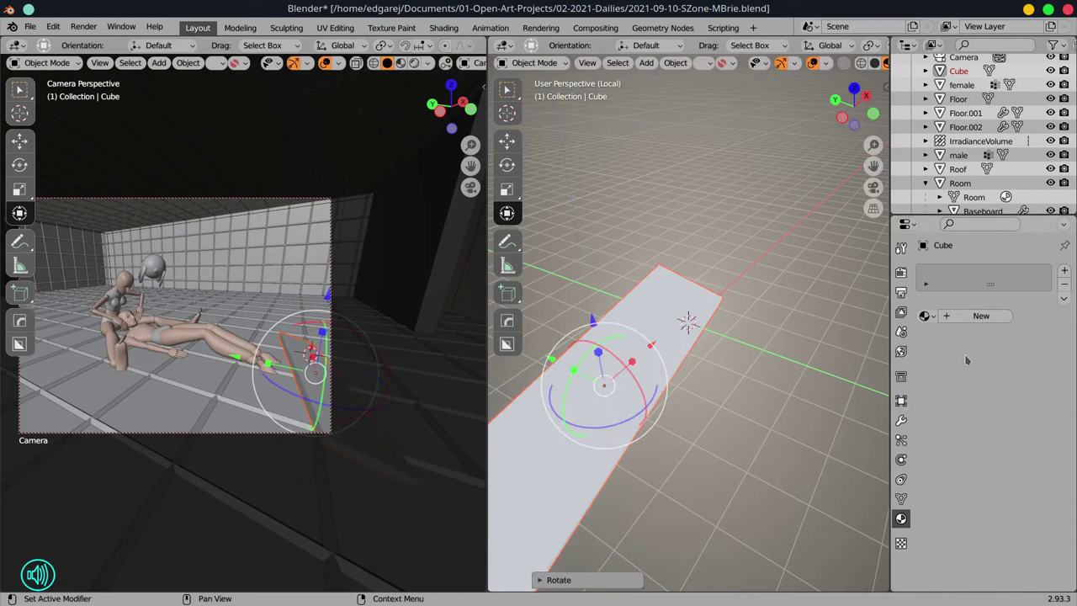
# Give the slab the solar panel material with a light blue base colour
pyautogui.click(924, 316)
pyautogui.click(953, 317)
pyautogui.click(1022, 434)
pyautogui.click(992, 277)
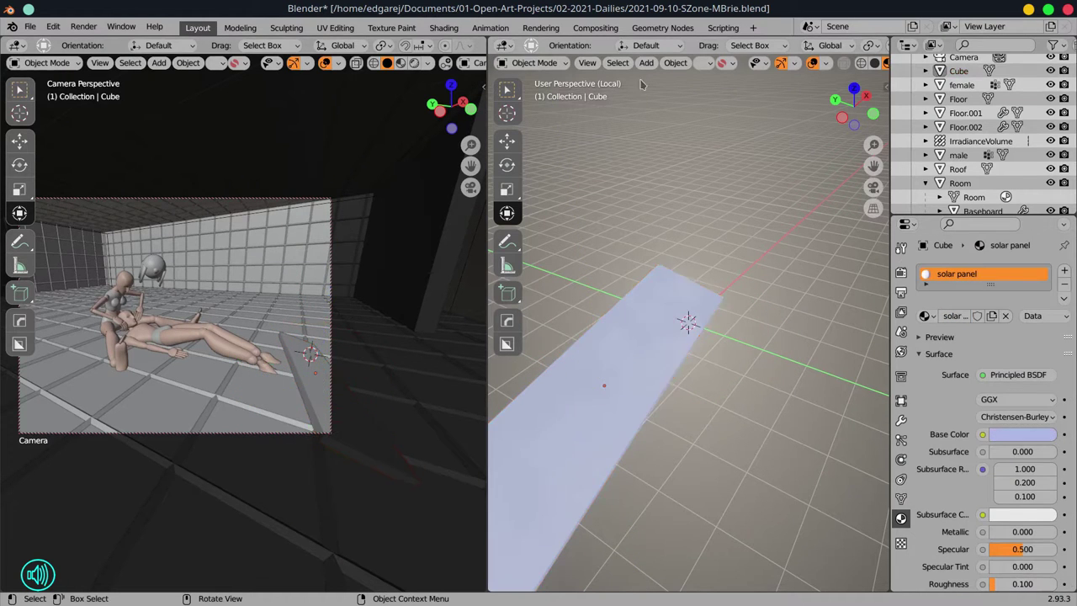
# Add another cube, placed up and left, stretched into a tall pillar
pyautogui.hotkey('shift', 'a')
pyautogui.click(690, 238)
pyautogui.press('g')
pyautogui.click(606, 143)
pyautogui.moveTo(624, 135); pyautogui.dragTo(643, 183)
# Give the pillar a new pink material named mech1 with roughness 0.350
pyautogui.click(960, 316)
pyautogui.doubleClick(959, 315)
pyautogui.write('mech1')
pyautogui.press('Return')
pyautogui.click(1022, 434)
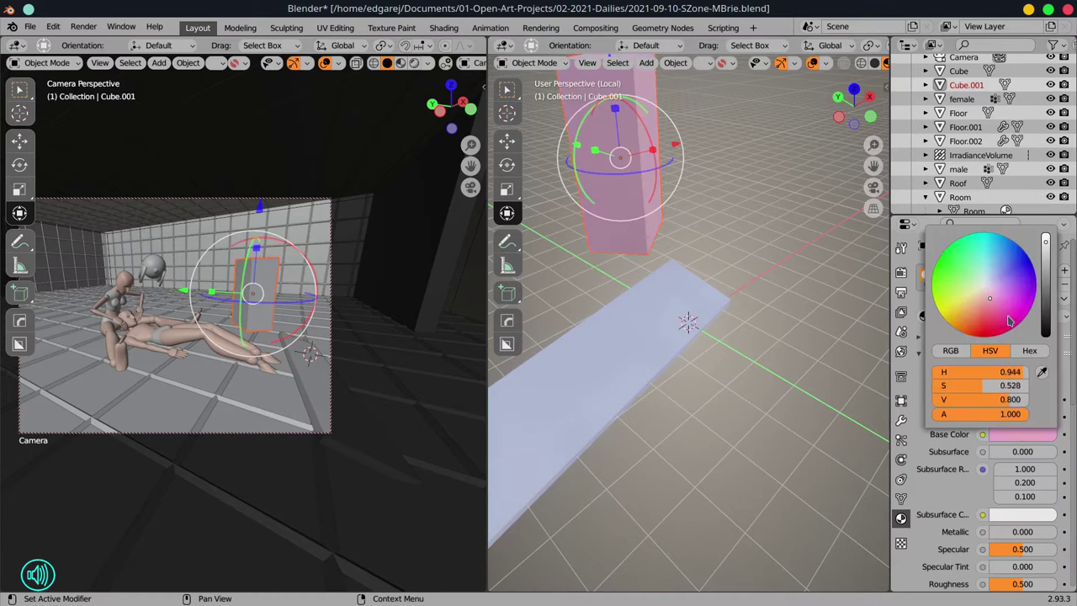
pyautogui.click(1014, 277)
pyautogui.moveTo(1022, 584); pyautogui.dragTo(1010, 583)
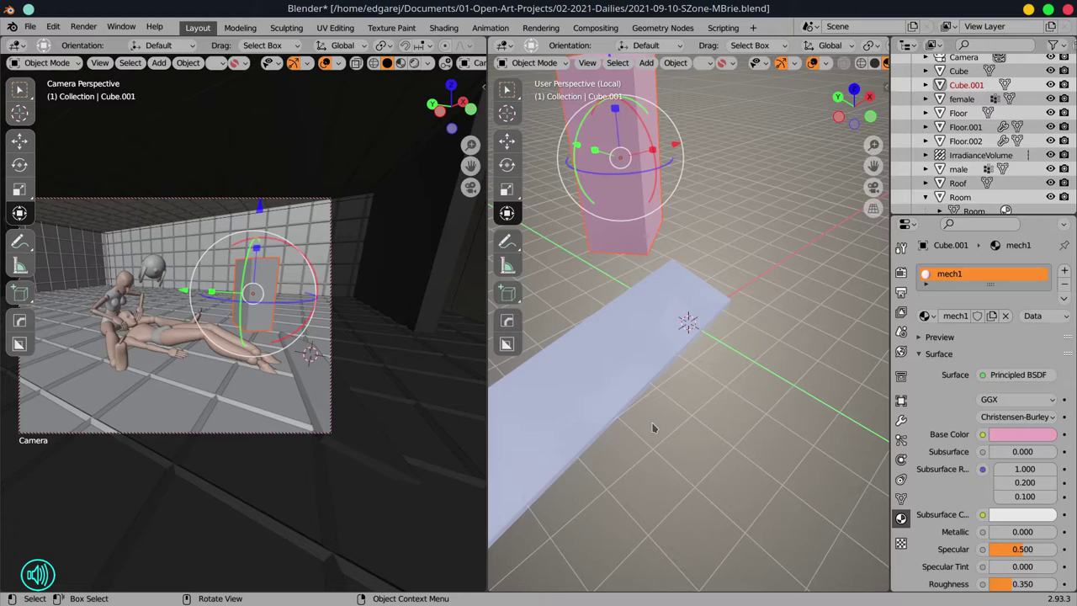
# Add a third cube, resize it and move it near the figures
pyautogui.click(646, 63)
pyautogui.click(791, 105)
pyautogui.scroll(-3, 673, 336)
pyautogui.press('s')
pyautogui.click(673, 337)
pyautogui.press('g')
pyautogui.click(665, 208)
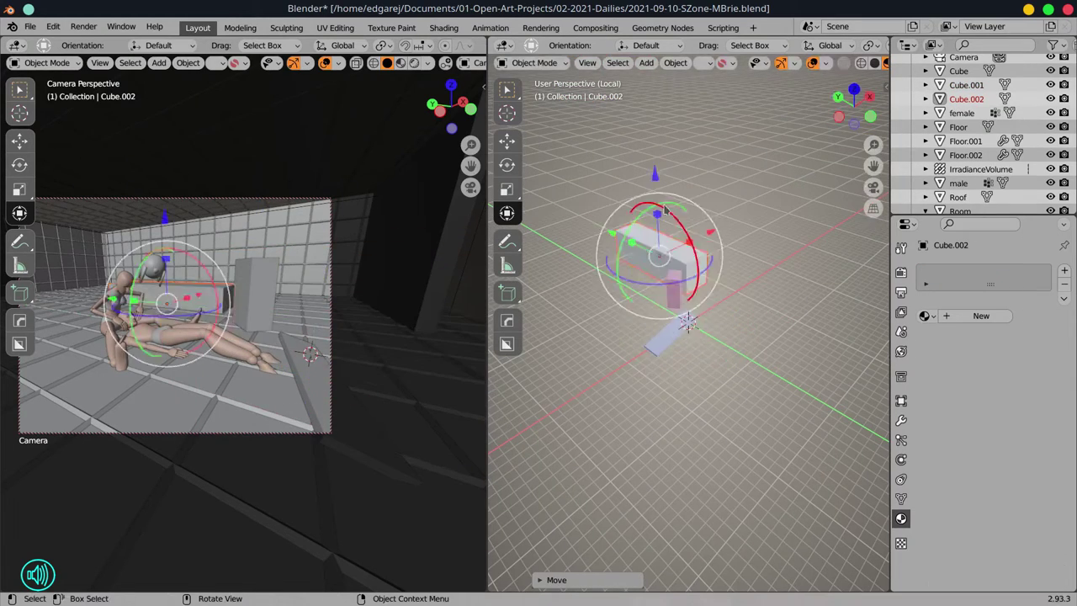
# Reshape the box's mesh with loop cuts and give it a purple mech2 material
pyautogui.press('KP_1')
pyautogui.press('Tab')
pyautogui.hotkey('ctrl', 'r')
pyautogui.click(665, 269)
pyautogui.press('g')
pyautogui.click(665, 296)
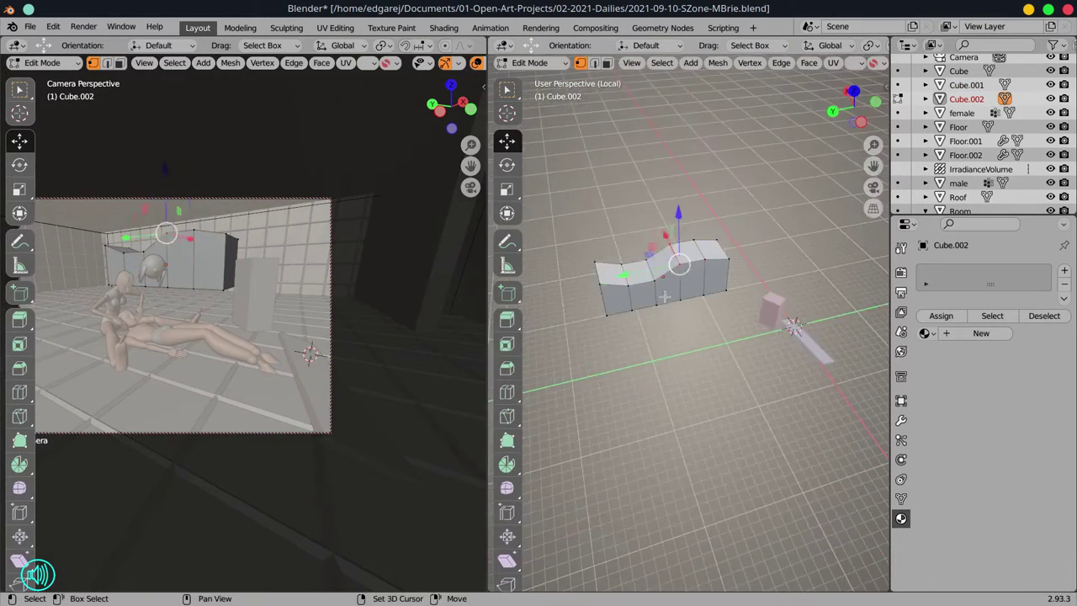
pyautogui.hotkey('shift', 'space')
pyautogui.press('s')
pyautogui.press('Tab')
pyautogui.press('Tab')
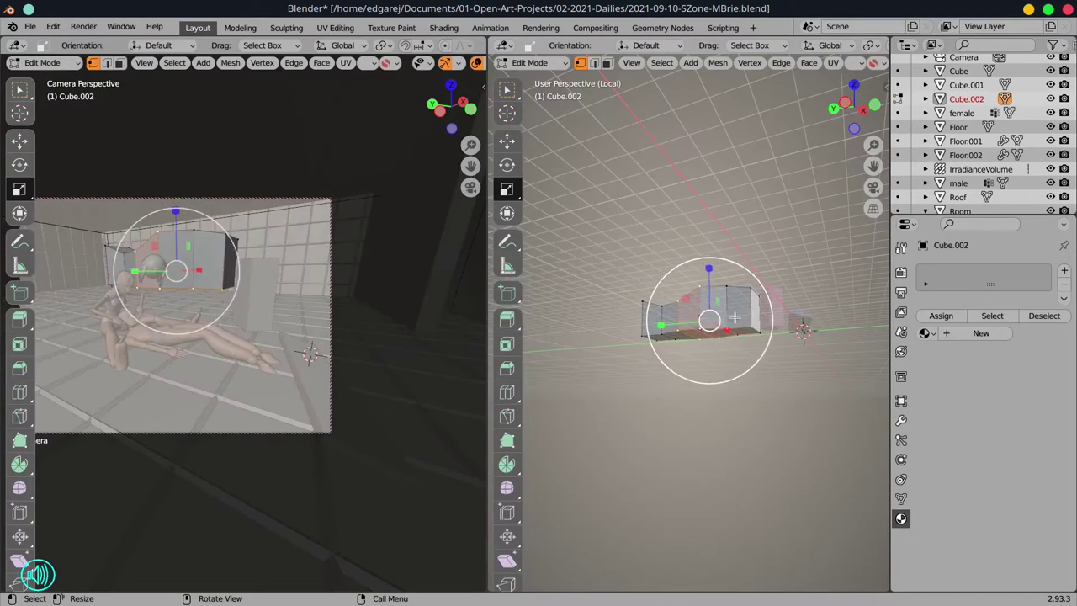
pyautogui.press('Tab')
pyautogui.click(925, 315)
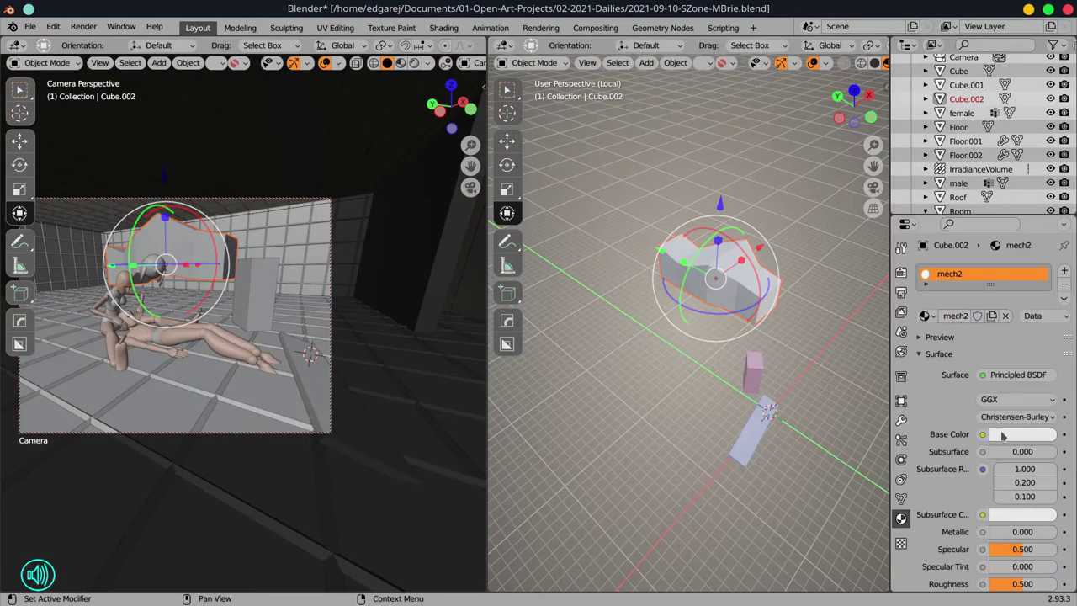
pyautogui.click(1002, 436)
# Duplicate the mech2 box, rotate the copy 85° on X and move it up-left
pyautogui.hotkey('shift', 'd')
pyautogui.press('r')
pyautogui.press('x')
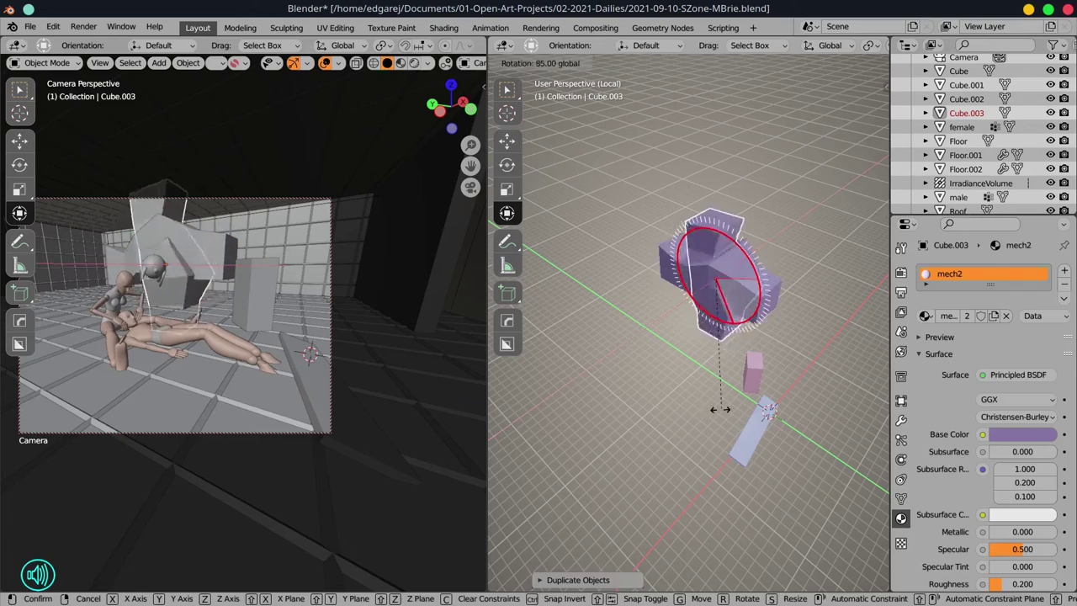
pyautogui.click(719, 409)
pyautogui.moveTo(697, 267); pyautogui.dragTo(603, 244)
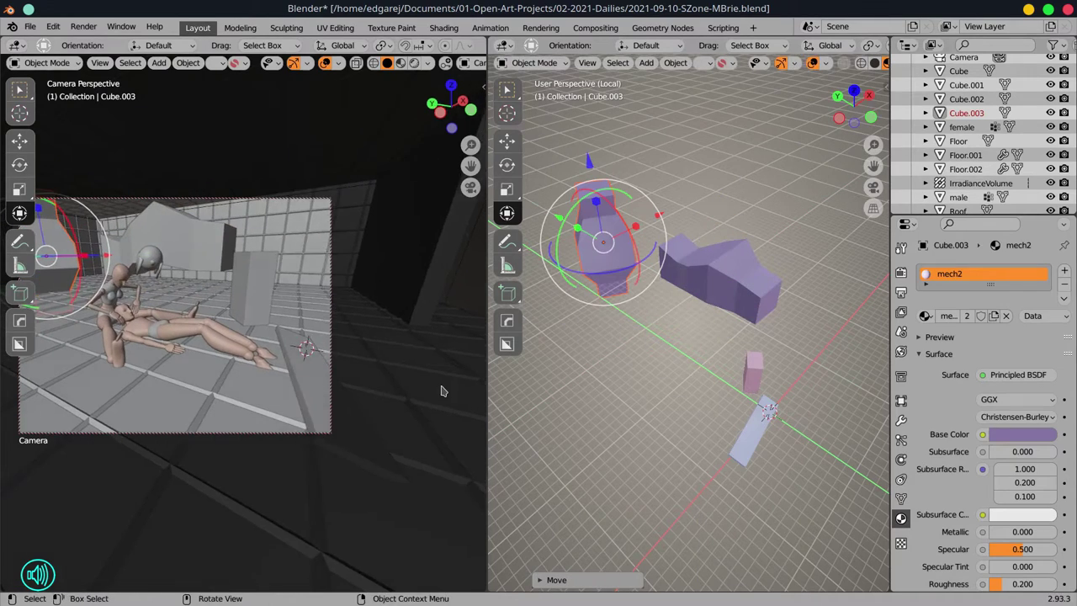
pyautogui.press('n')
pyautogui.press('n')
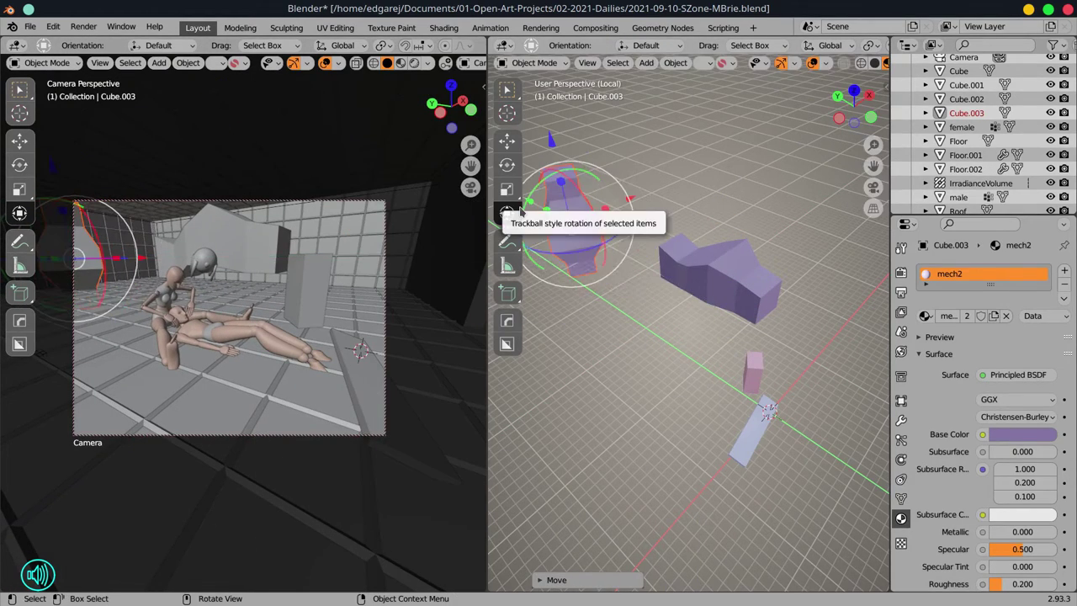
# Add Cube.004 beside the boxes and give it a brown non-mech1 material
pyautogui.hotkey('shift', 'a')
pyautogui.press('Tab')
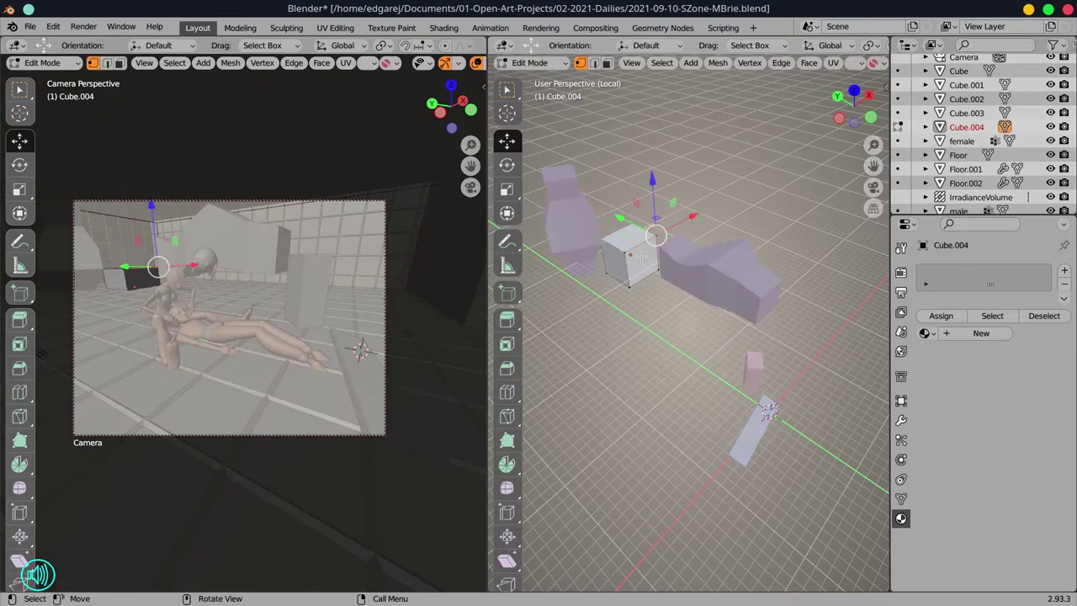
pyautogui.press('Tab')
pyautogui.click(925, 315)
pyautogui.click(956, 317)
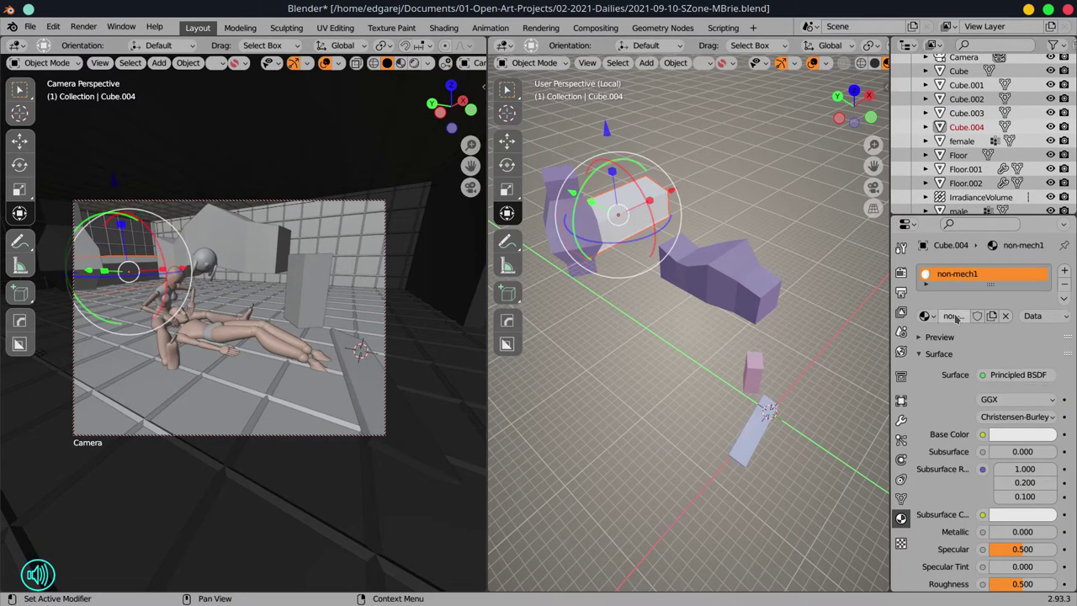
pyautogui.click(1019, 434)
pyautogui.click(1001, 332)
pyautogui.press('BackSpace')
# Set the non-mech1 roughness to 0.800 and save the scene
pyautogui.moveTo(1023, 586); pyautogui.dragTo(1043, 586)
pyautogui.click(29, 27)
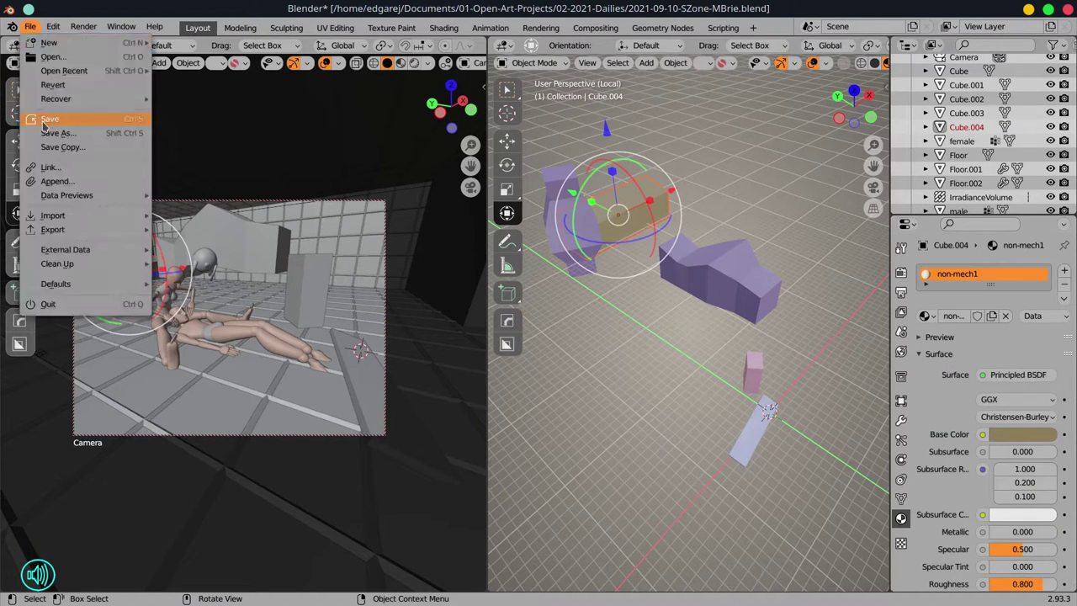
pyautogui.click(51, 116)
pyautogui.scroll(-3, 162, 68)
pyautogui.press('n')
pyautogui.press('n')
# Preview the camera view in Rendered shading, save, then return to Solid shading
pyautogui.click(331, 63)
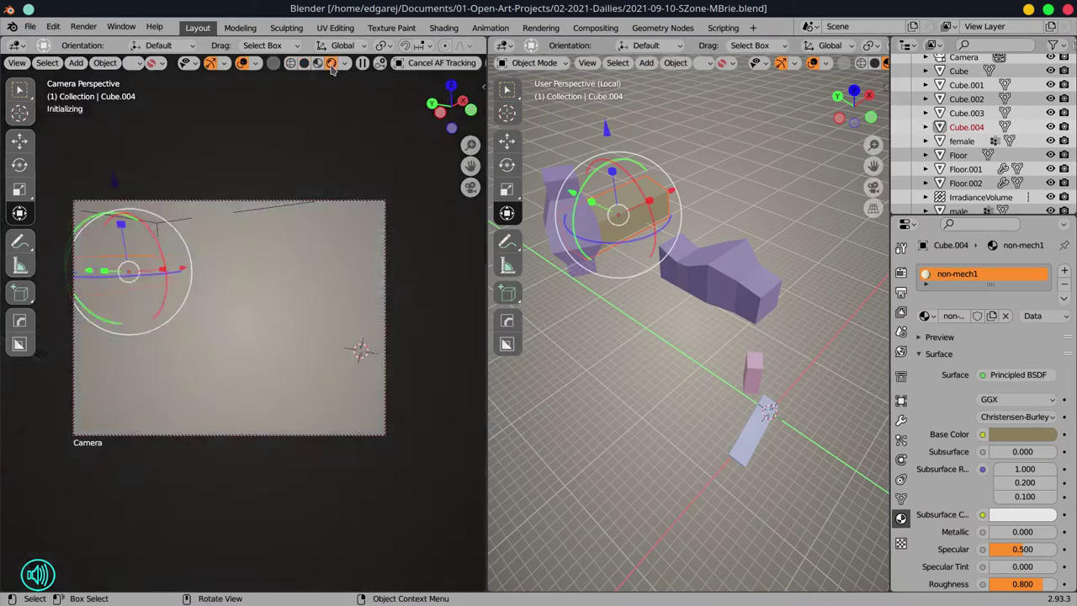
pyautogui.click(667, 393)
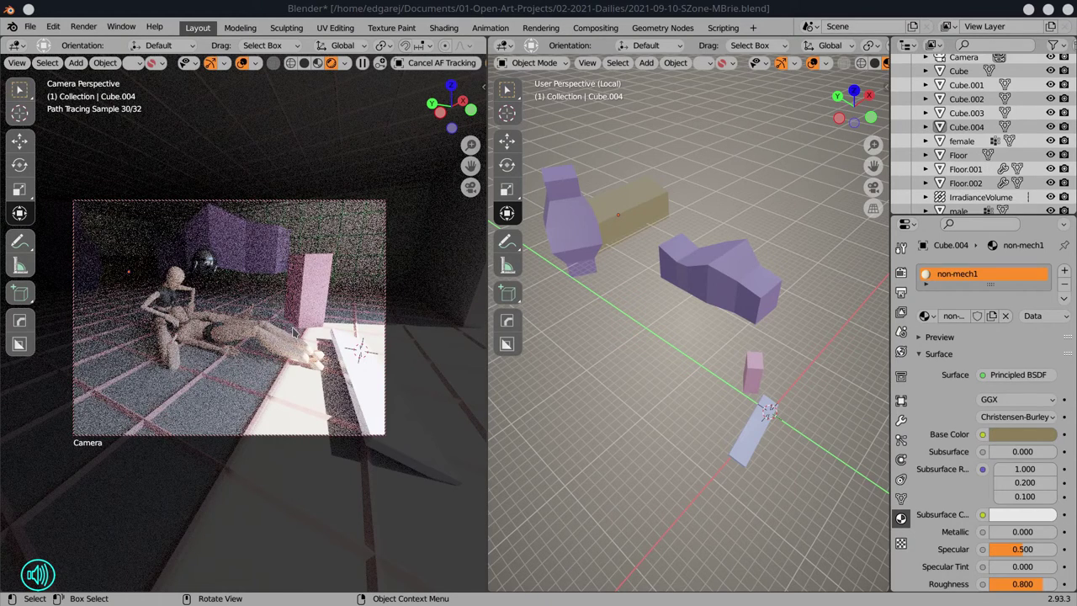
pyautogui.press('F4')
pyautogui.click(56, 117)
pyautogui.click(303, 62)
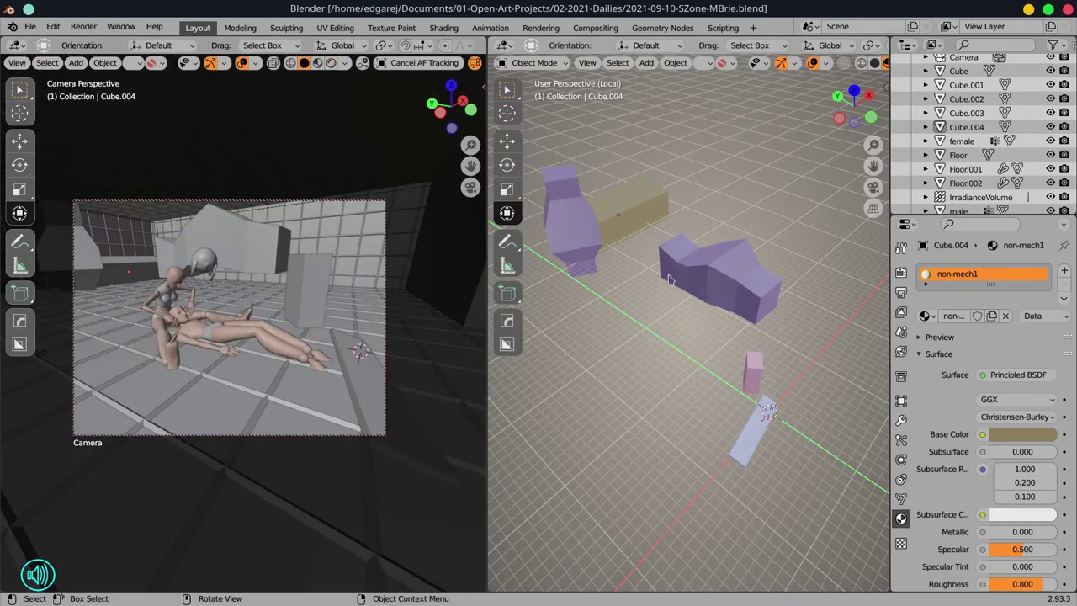
# Add a new cube next to the boxes, rotate it and lower it vertically
pyautogui.hotkey('shift', 'a')
pyautogui.click(752, 400)
pyautogui.press('g')
pyautogui.press('Return')
pyautogui.press('r')
pyautogui.press('Return')
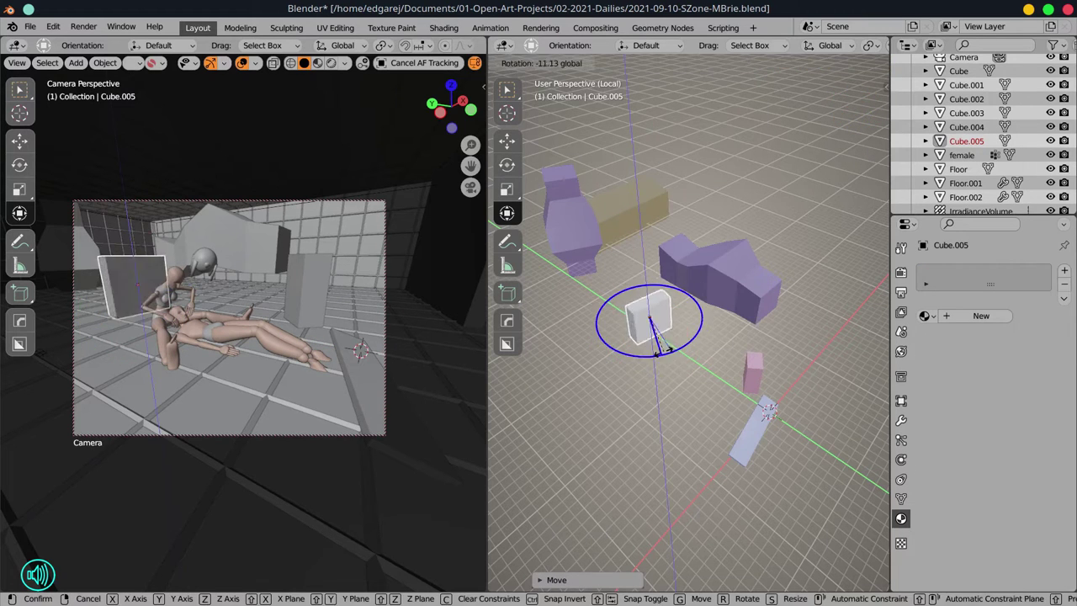
pyautogui.press('g')
pyautogui.press('z')
pyautogui.click(645, 251)
# Assign the small cube the mech3 material with roughness 0.200
pyautogui.click(585, 206)
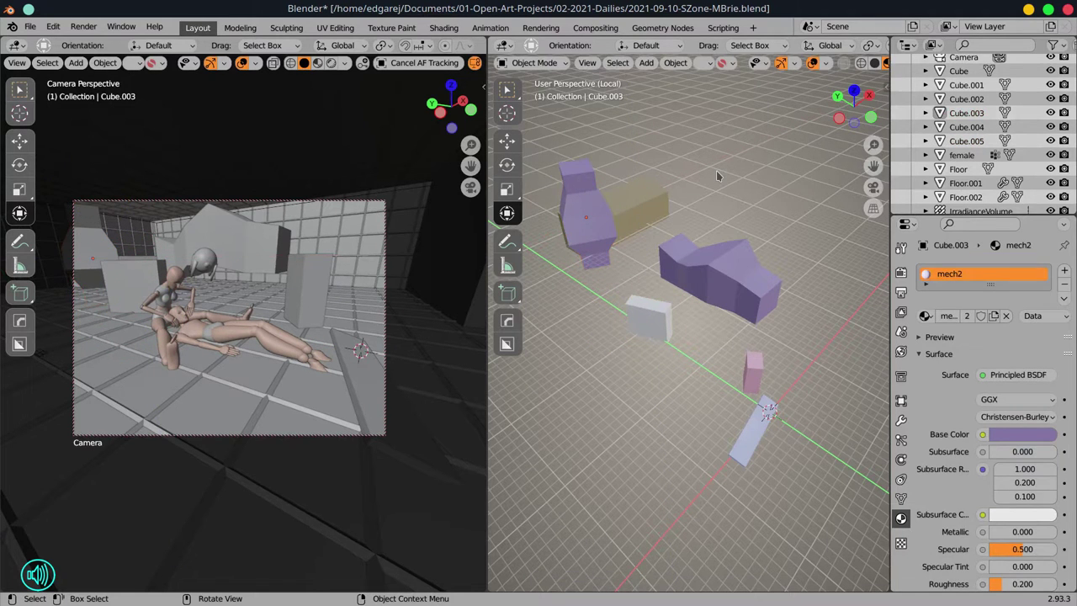
pyautogui.click(644, 333)
pyautogui.click(924, 316)
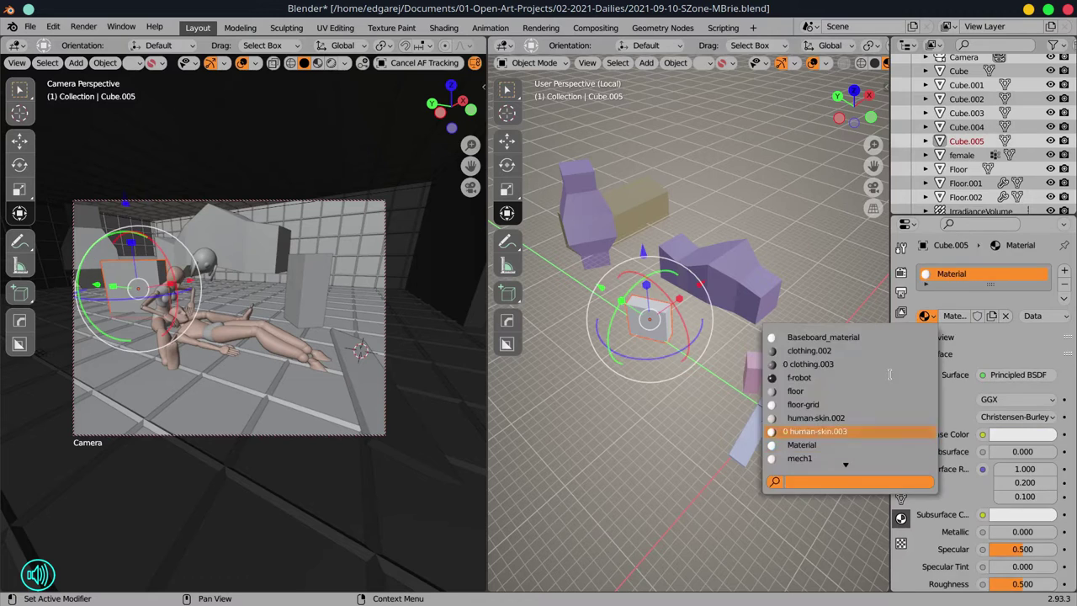
pyautogui.click(833, 432)
pyautogui.moveTo(1022, 583); pyautogui.dragTo(1002, 583)
# Render the camera view, then enable Denoising for final renders in Render properties
pyautogui.click(84, 26)
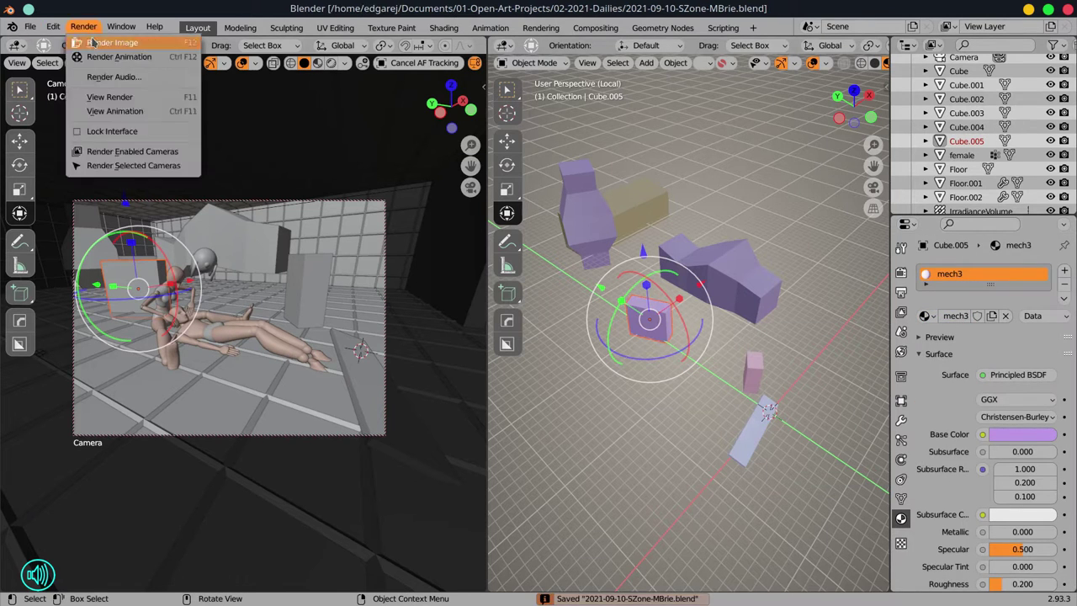
pyautogui.click(93, 39)
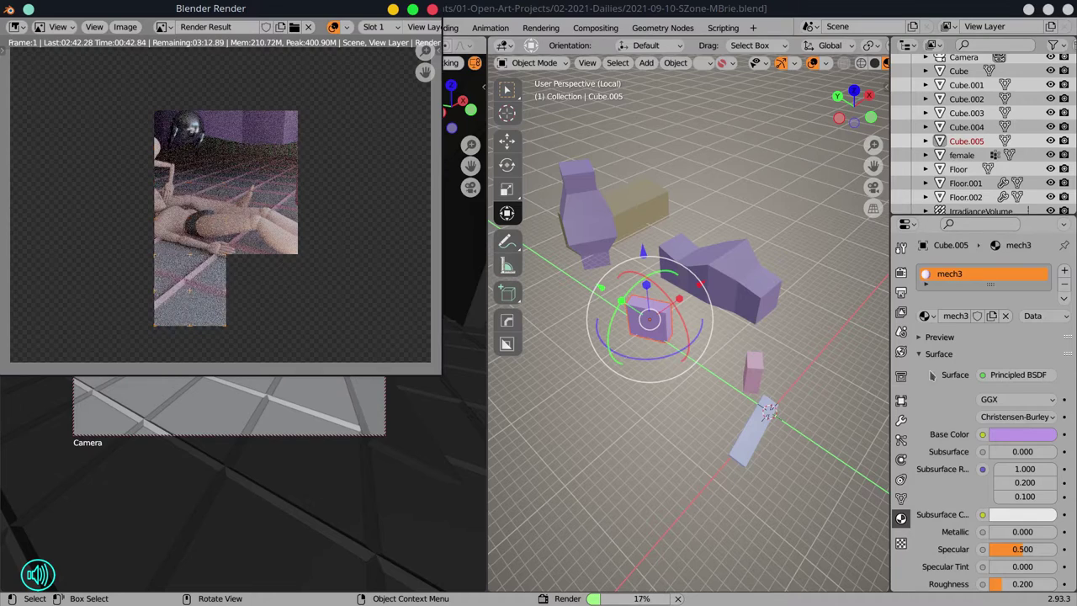
pyautogui.click(901, 272)
pyautogui.click(927, 432)
pyautogui.click(986, 453)
# Review the render result against the scene, checking the pink box, then close it
pyautogui.press('F11')
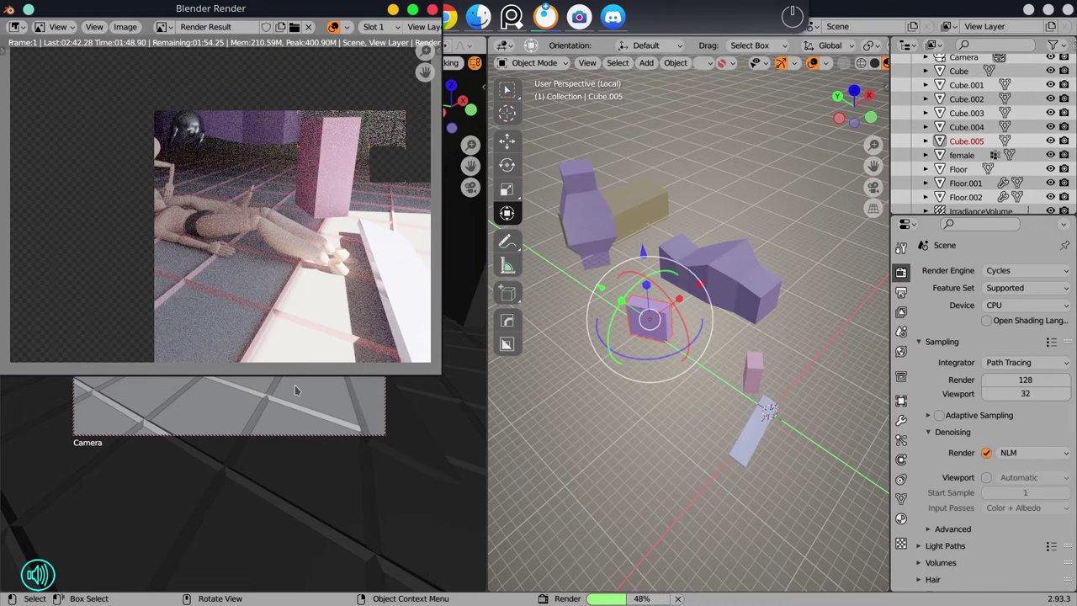
pyautogui.click(745, 356)
pyautogui.click(774, 322)
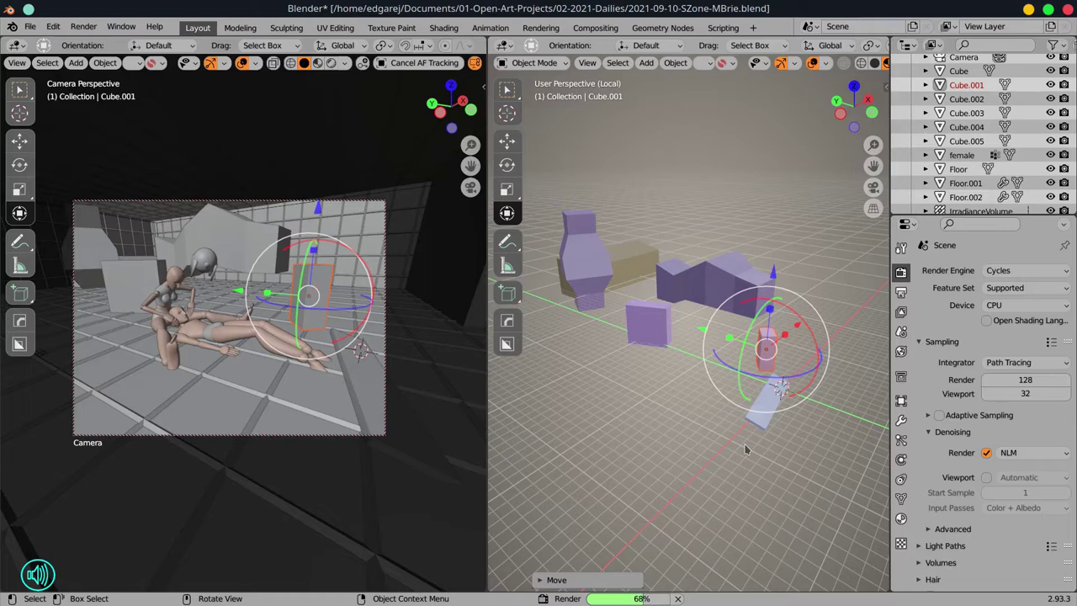
pyautogui.click(707, 450)
pyautogui.press('F11')
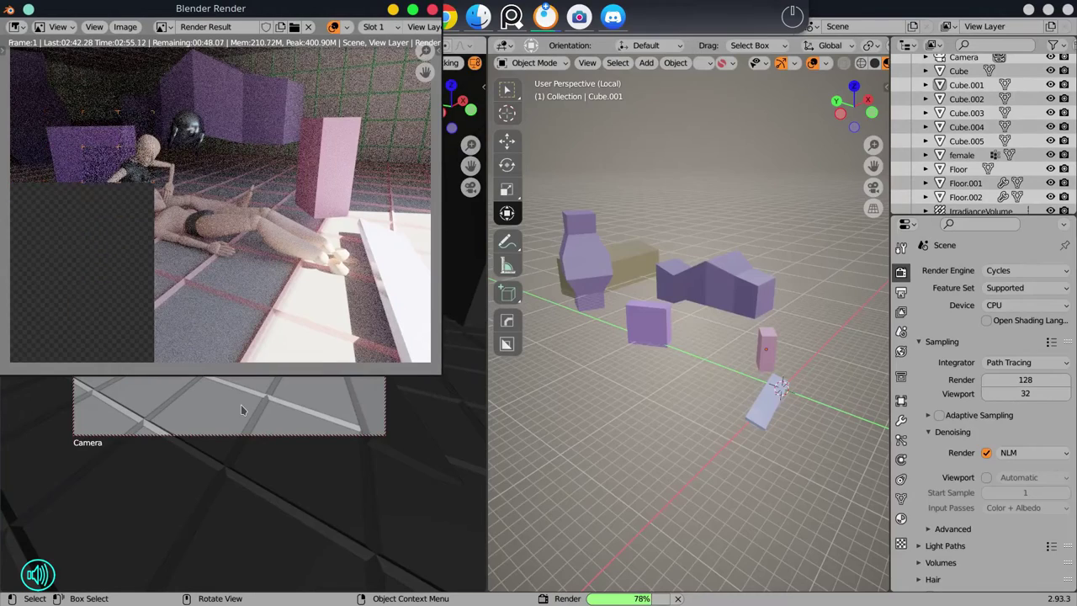
pyautogui.press('Escape')
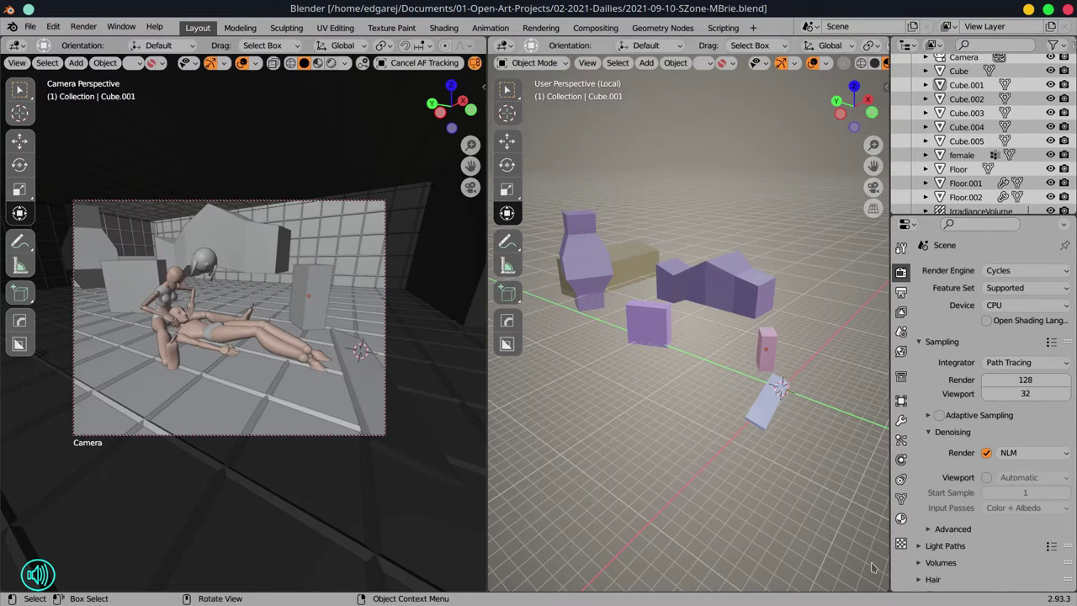
# Set the camera aperture to f/0.95 in the side panel and render the image again
pyautogui.press('n')
pyautogui.click(813, 515)
pyautogui.click(812, 498)
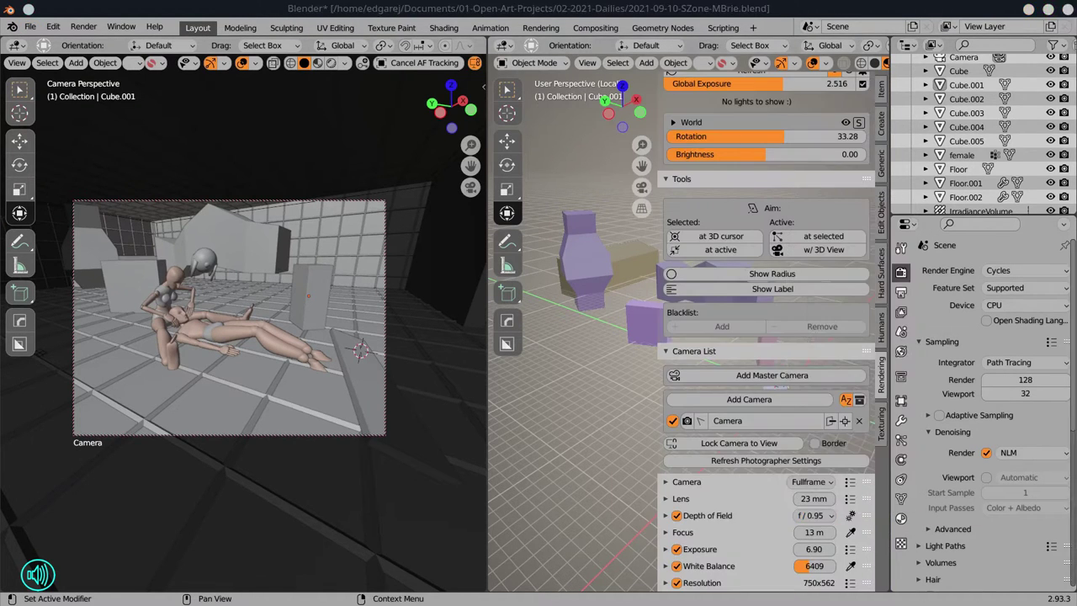
pyautogui.click(84, 26)
pyautogui.click(109, 42)
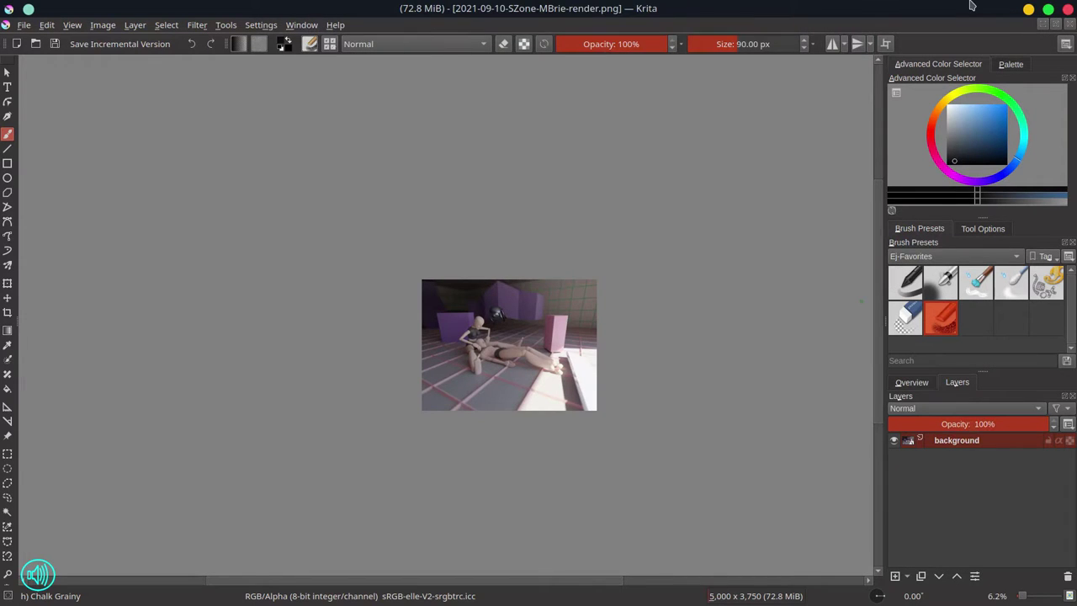
# Set the document title to 'Milk's Brie' and save the render as a Krita document
pyautogui.click(23, 25)
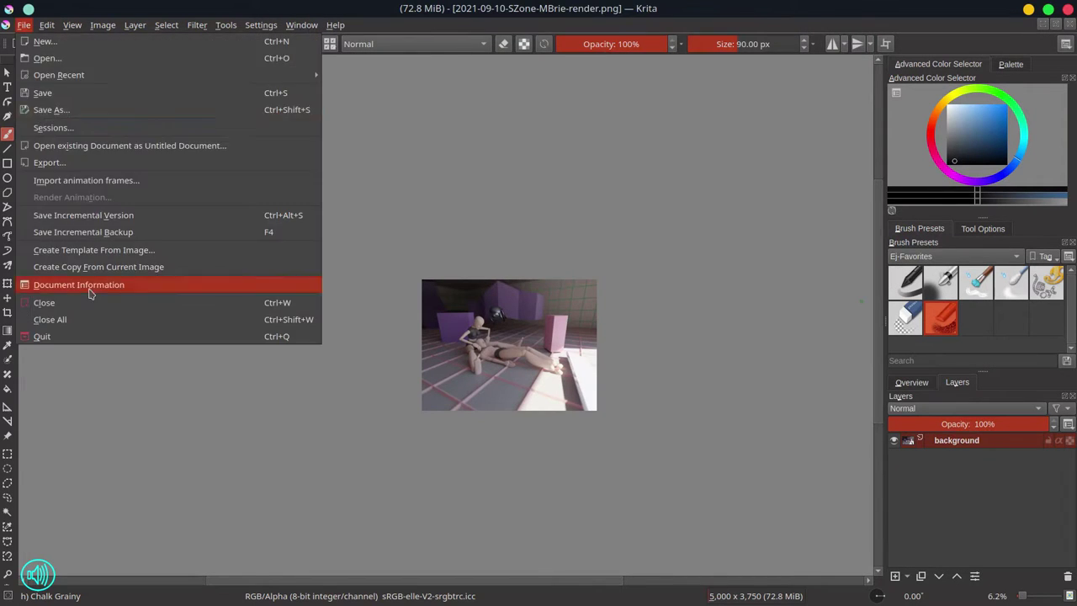
pyautogui.click(87, 283)
pyautogui.click(453, 162)
pyautogui.write("Milk's Brie with Robot Ramin")
pyautogui.click(728, 476)
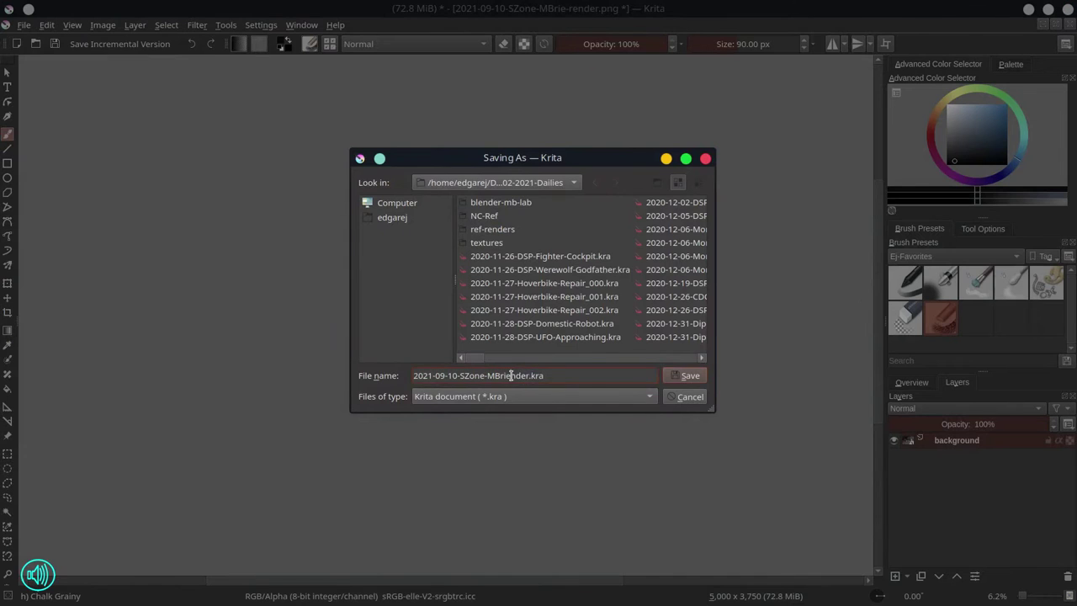
pyautogui.click(690, 373)
# Add Paint Layer 1 filled to fade the render, add Paint Layer 2, and save
pyautogui.click(895, 577)
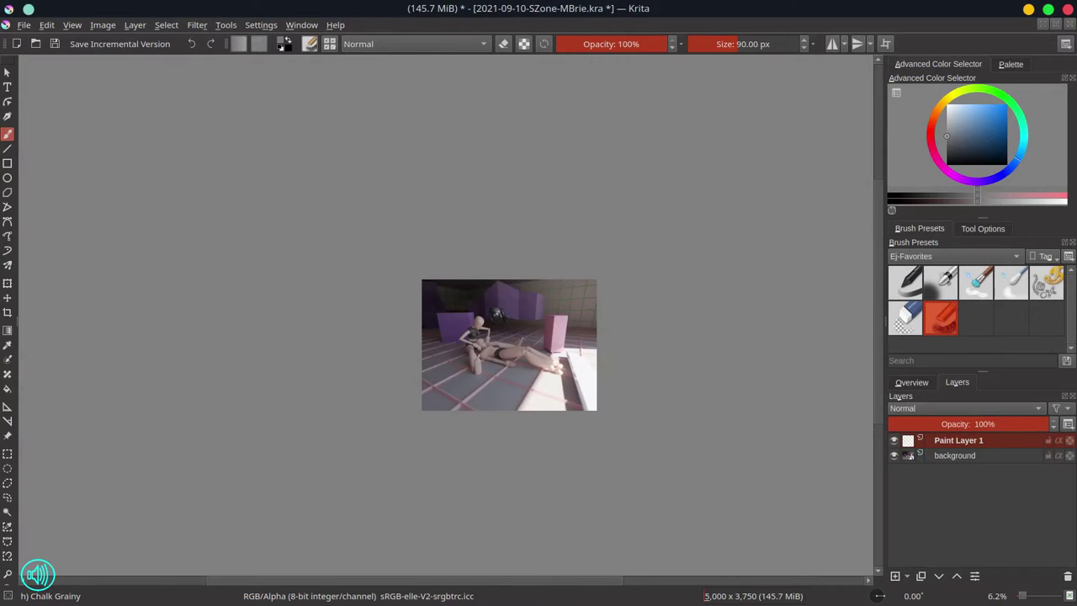
pyautogui.press('BackSpace')
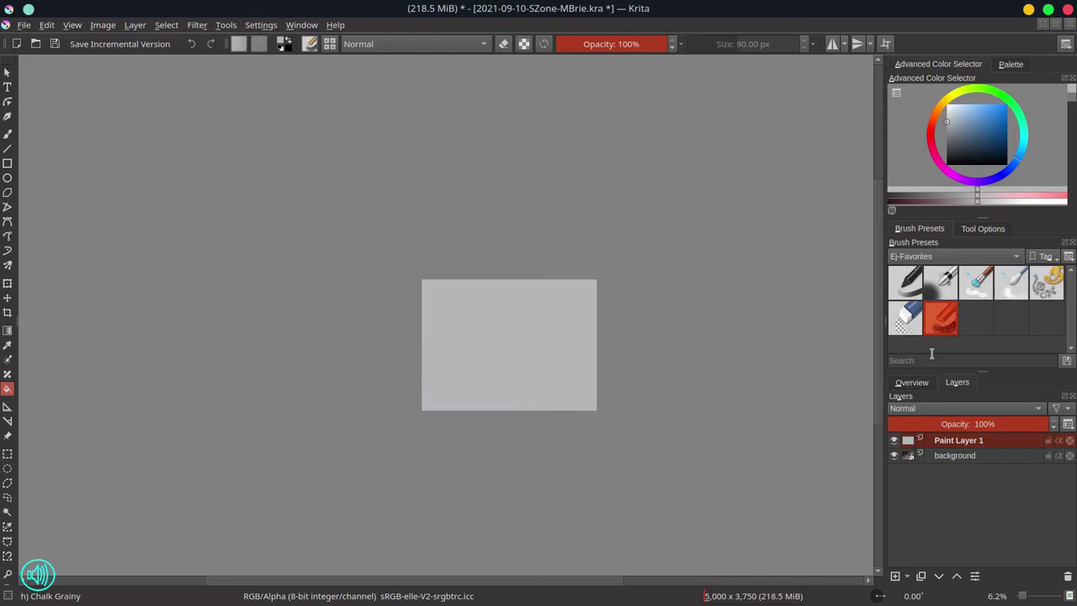
pyautogui.press('Insert')
pyautogui.hotkey('ctrl', 's')
# Draw red grid lines over the back walls with the brush, undoing a stray stroke
pyautogui.press('b')
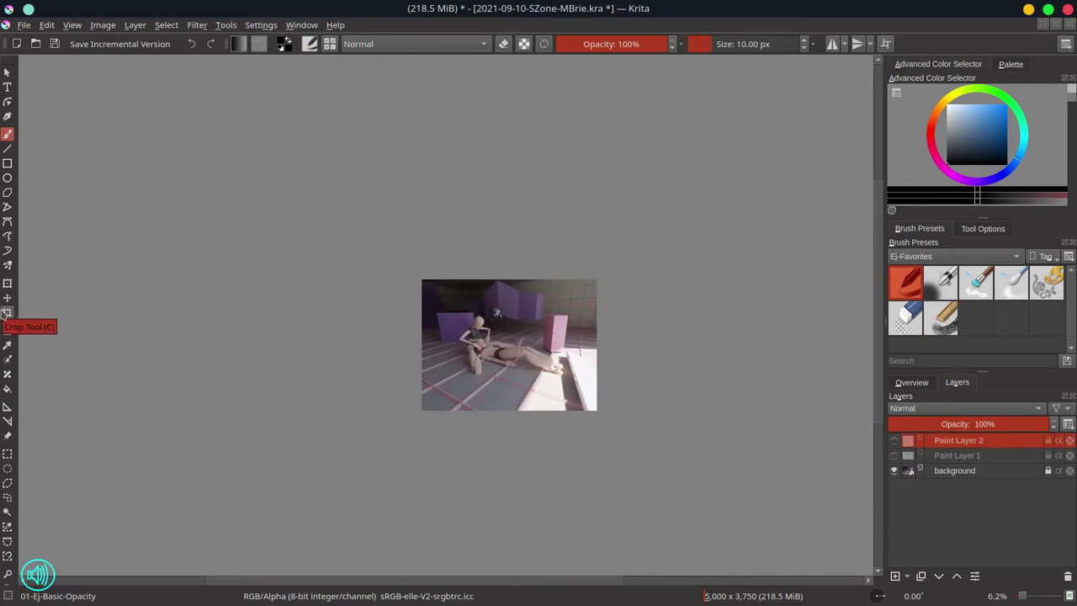
pyautogui.scroll(3, 475, 273)
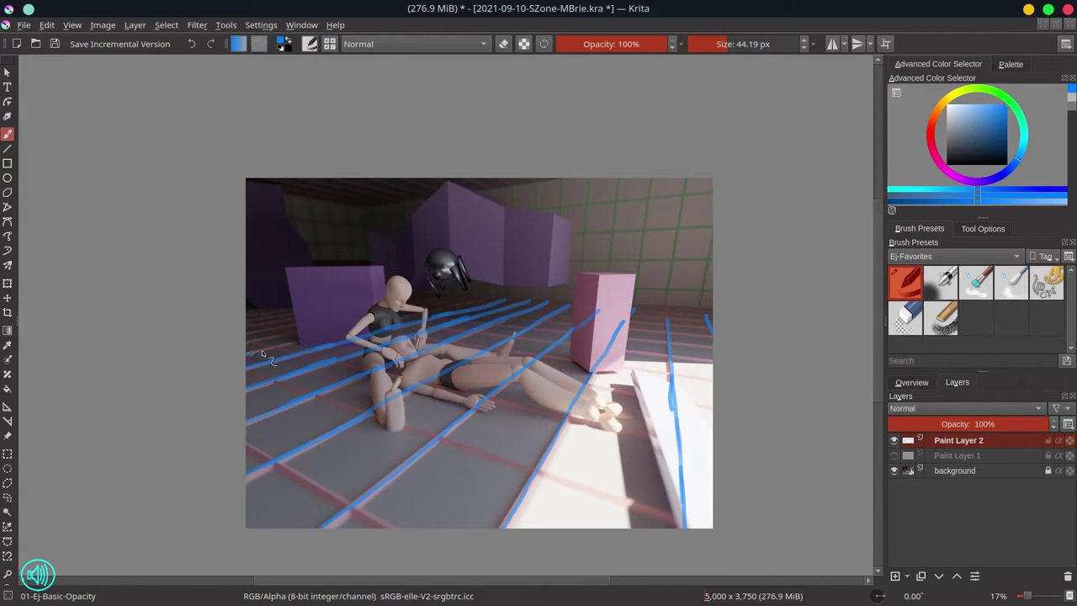
pyautogui.press('x')
pyautogui.moveTo(589, 180); pyautogui.dragTo(605, 302)
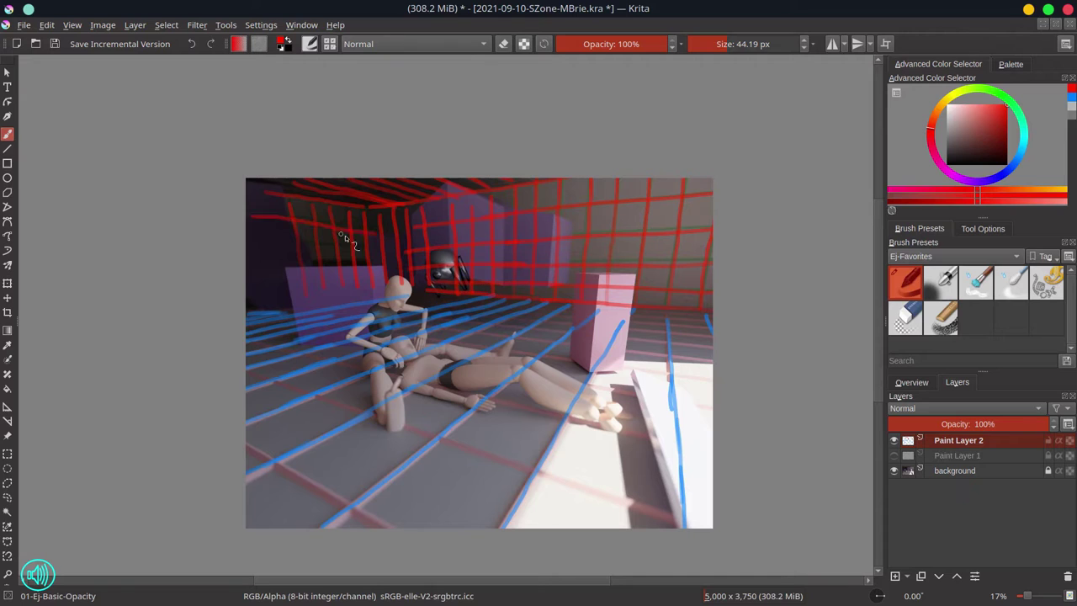
pyautogui.hotkey('ctrl', 'z')
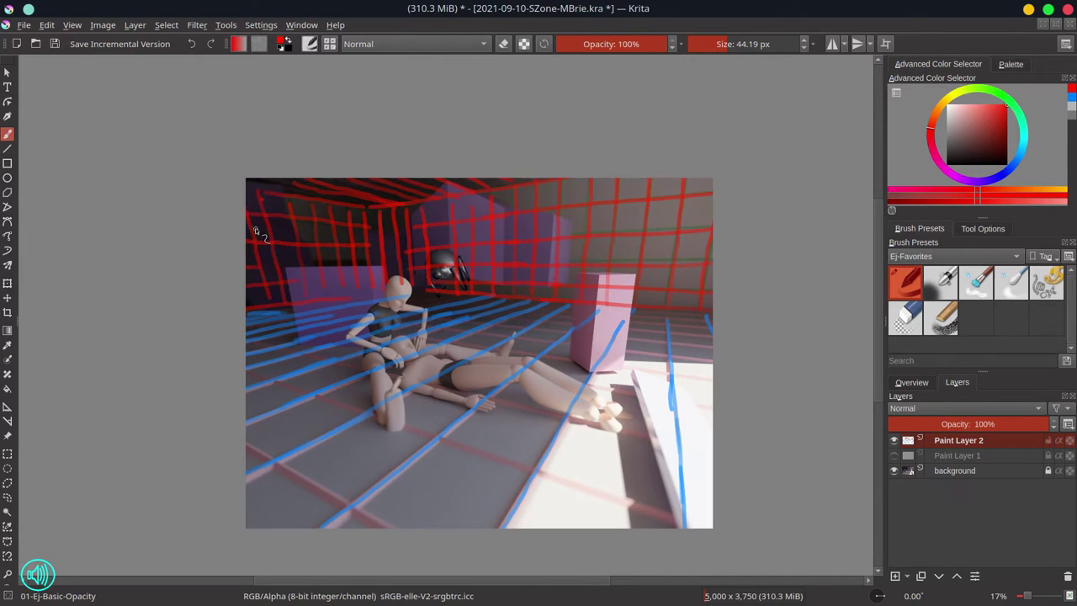
# Rotate the canvas and draw six green perspective lines across the floor
pyautogui.click(1003, 100)
pyautogui.moveTo(505, 353); pyautogui.dragTo(346, 472)
pyautogui.moveTo(368, 536); pyautogui.dragTo(545, 509)
pyautogui.moveTo(381, 466); pyautogui.dragTo(617, 377)
pyautogui.moveTo(307, 462); pyautogui.dragTo(714, 276)
pyautogui.moveTo(469, 334); pyautogui.dragTo(591, 259)
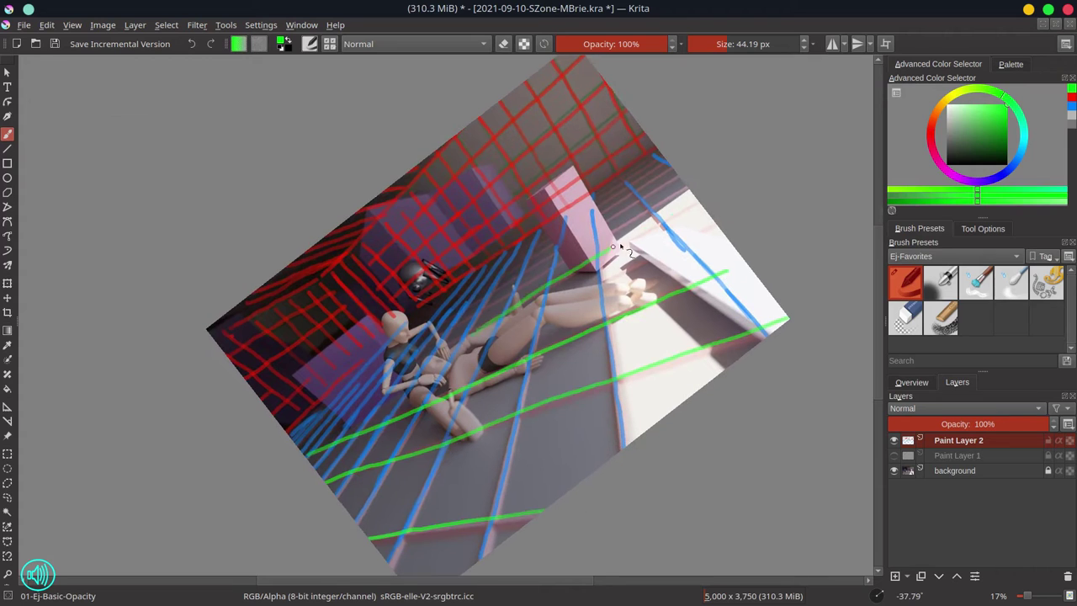
pyautogui.moveTo(318, 434); pyautogui.dragTo(660, 222)
pyautogui.moveTo(429, 364)
pyautogui.mouseDown()
pyautogui.moveTo(673, 191)
pyautogui.moveTo(472, 293)
pyautogui.moveTo(673, 168)
pyautogui.mouseUp()
# Rename the guide layer to vp, show Paint Layer 1, and add a new layer with black colour
pyautogui.write('5')
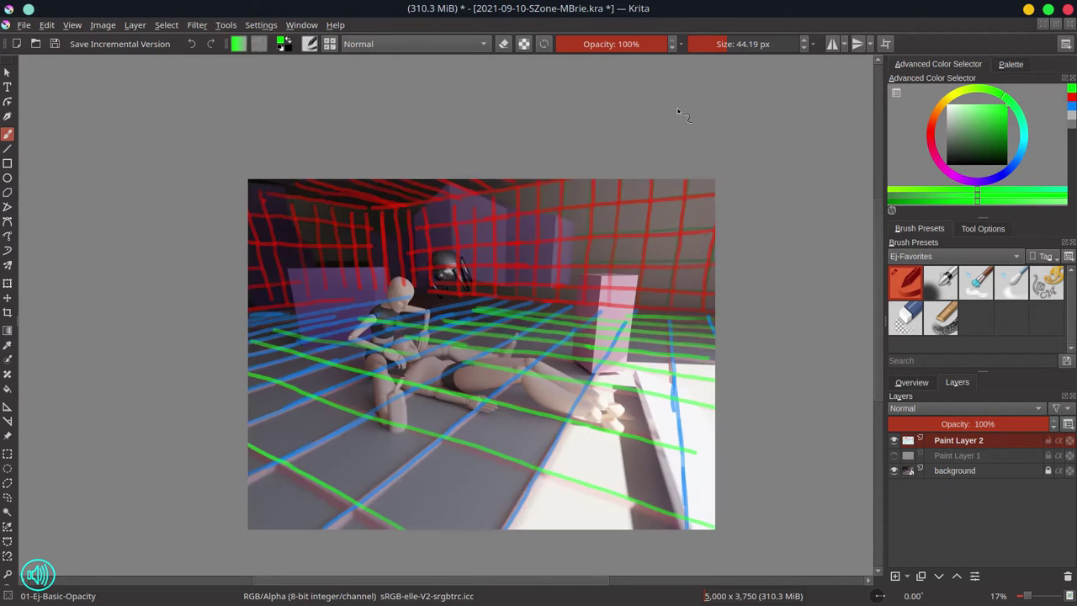
pyautogui.write('vp')
pyautogui.press('Return')
pyautogui.click(894, 455)
pyautogui.click(894, 575)
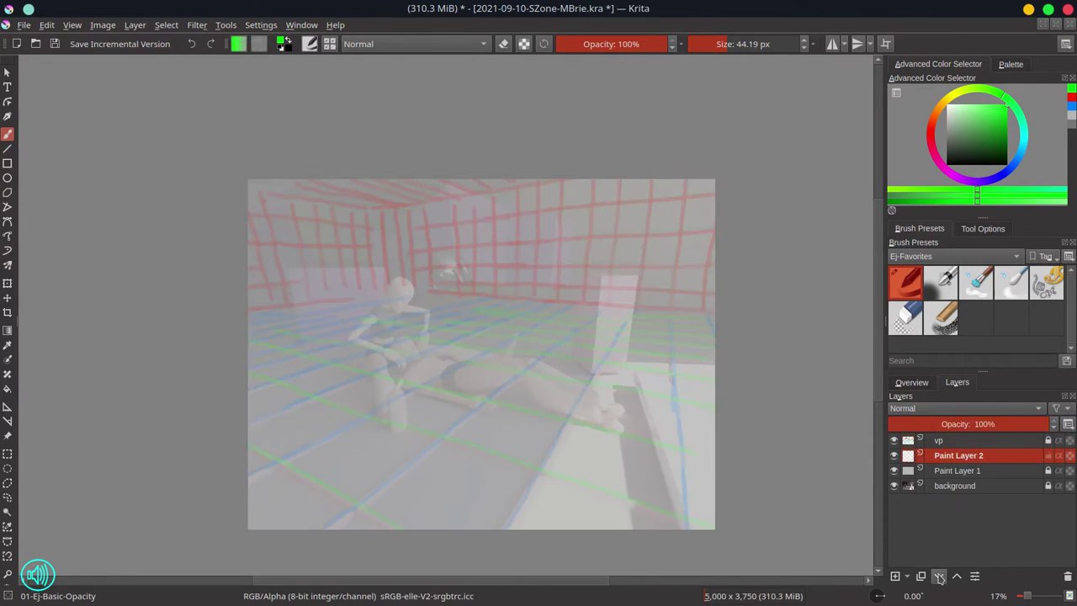
pyautogui.press('d')
pyautogui.click(709, 44)
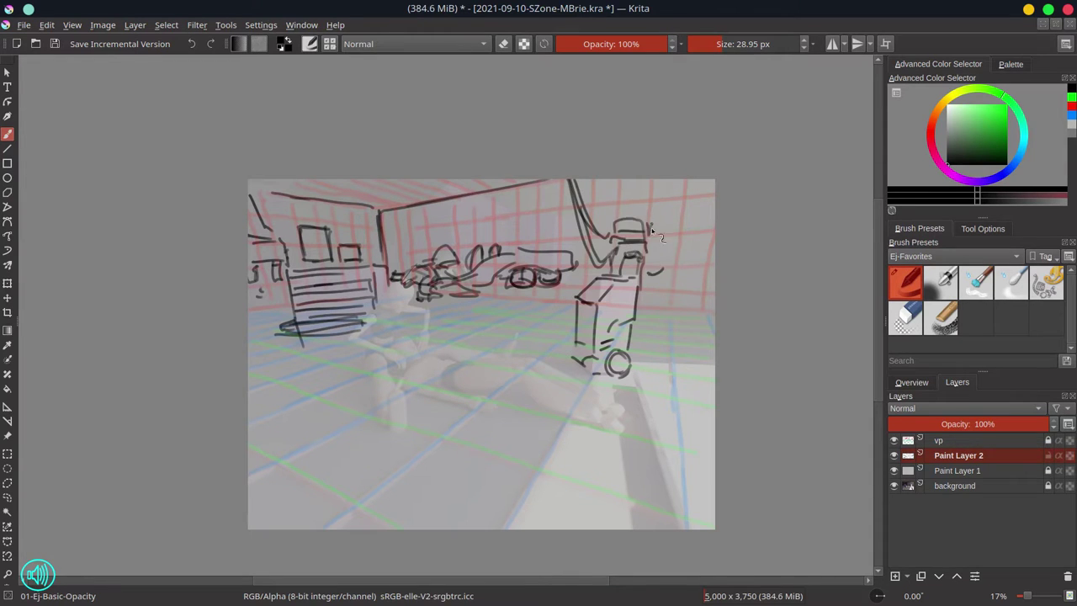
# Sketch hanging ceiling cables, the robot figure and floor clutter in black lines
pyautogui.moveTo(624, 180); pyautogui.dragTo(631, 241)
pyautogui.moveTo(649, 180); pyautogui.dragTo(670, 254)
pyautogui.moveTo(709, 185); pyautogui.dragTo(664, 266)
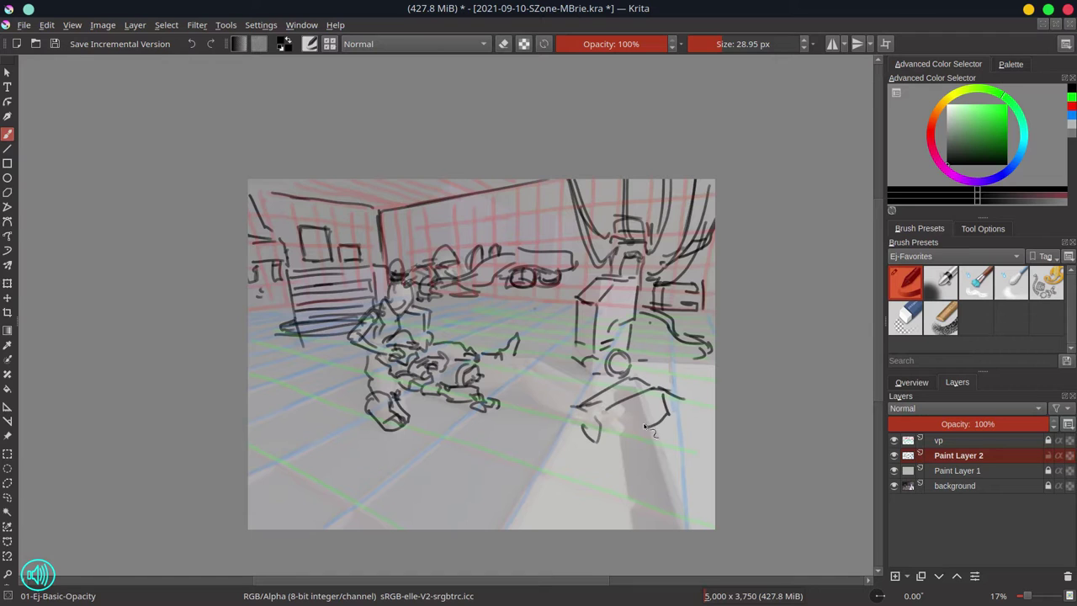
pyautogui.moveTo(557, 420); pyautogui.dragTo(586, 429)
pyautogui.moveTo(664, 429); pyautogui.dragTo(648, 478)
pyautogui.moveTo(631, 362); pyautogui.dragTo(706, 387)
pyautogui.moveTo(647, 433); pyautogui.dragTo(677, 528)
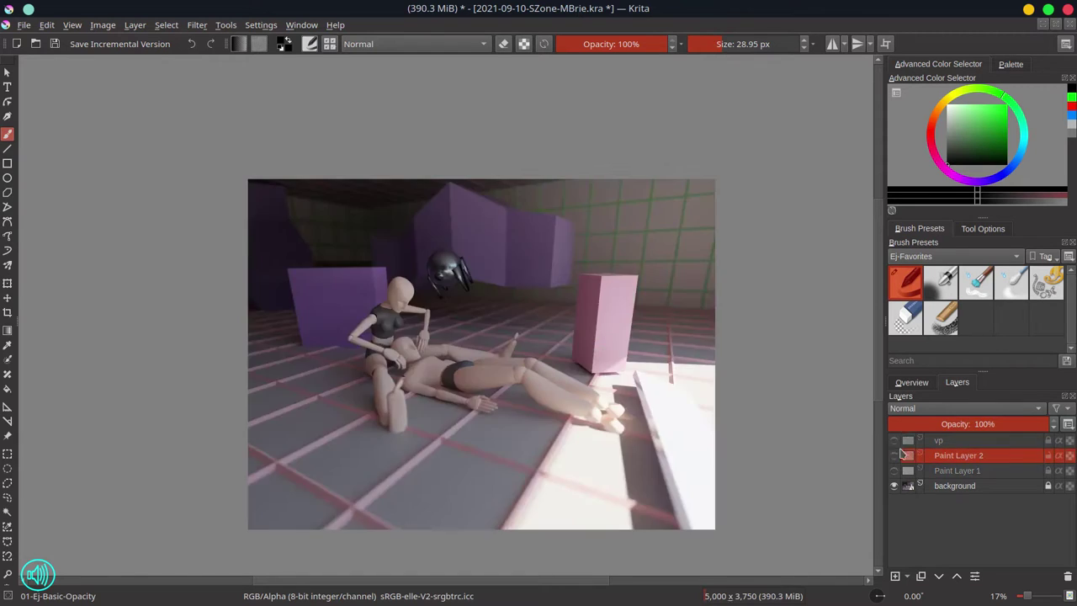
pyautogui.moveTo(649, 458); pyautogui.dragTo(630, 476)
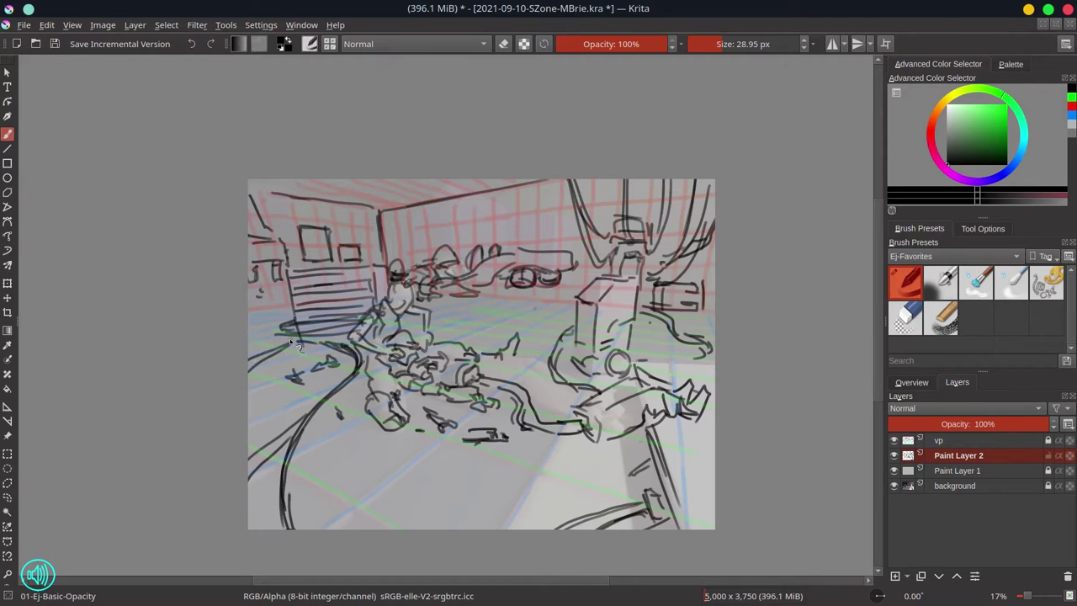
# Set the rough sketch layer, Paint Layer 2, to 40% opacity and save
pyautogui.click(911, 381)
pyautogui.press('m')
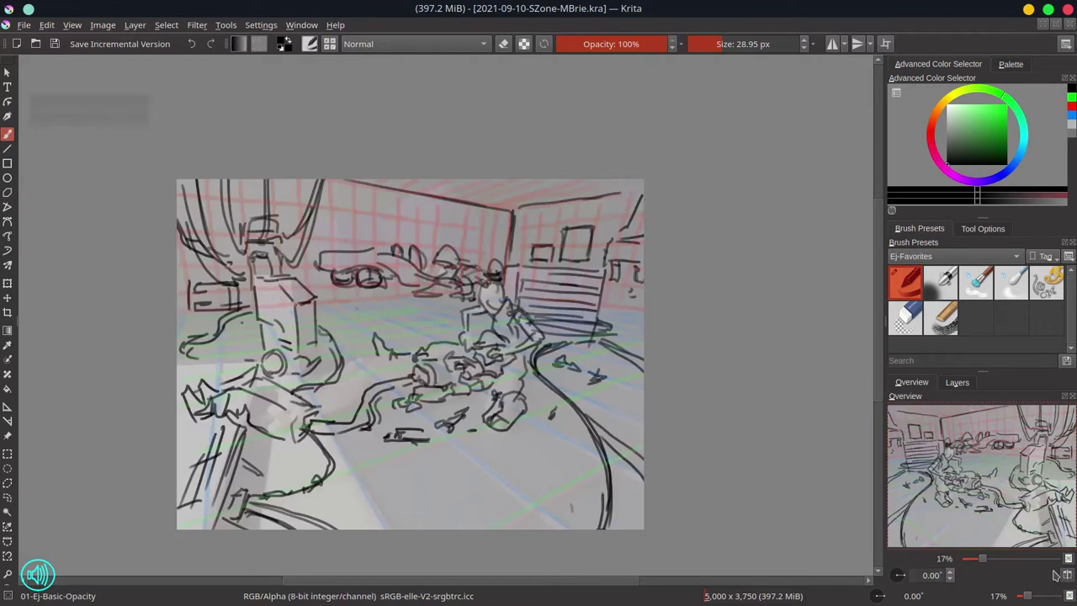
pyautogui.click(957, 382)
pyautogui.click(954, 424)
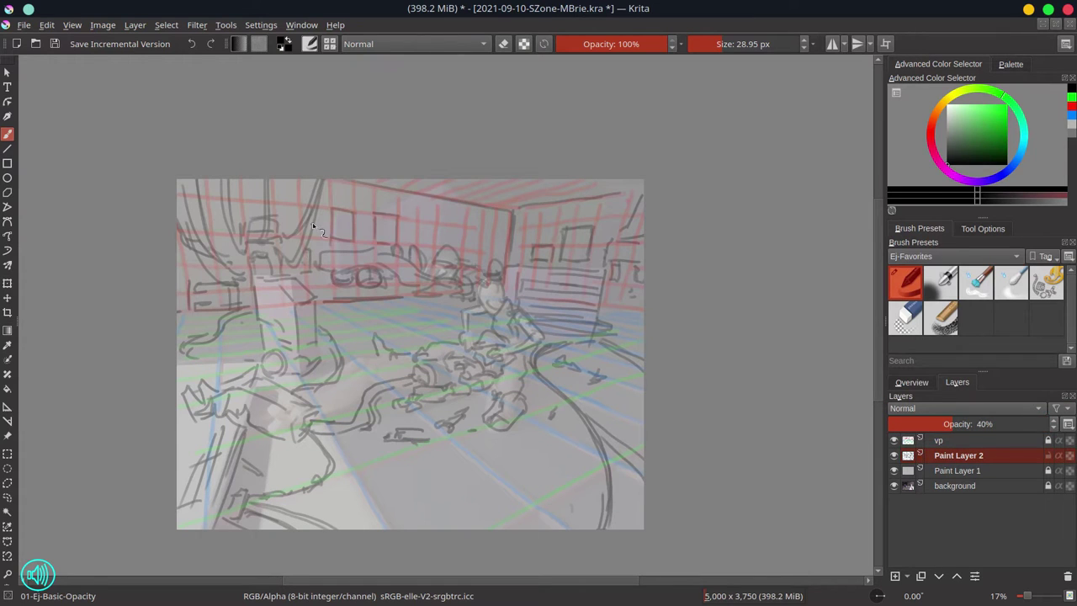
pyautogui.hotkey('ctrl', 's')
# Hide the vp guide, add Paint Layer 3 for clean lines and zoom in with the inking brush
pyautogui.click(893, 440)
pyautogui.click(894, 455)
pyautogui.click(894, 576)
pyautogui.click(744, 44)
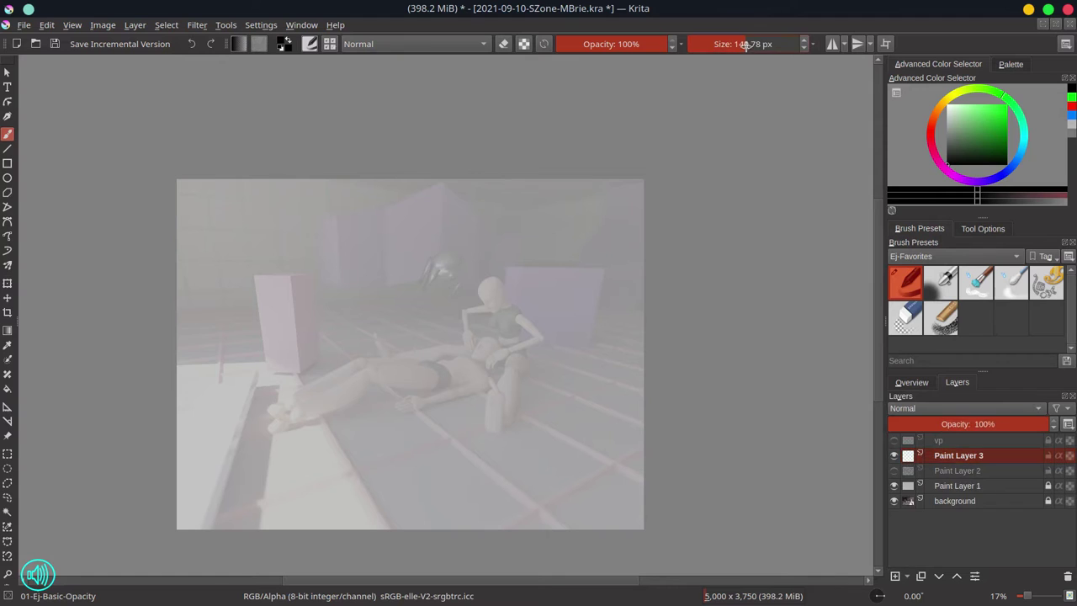
pyautogui.hotkey('ctrl', 'z')
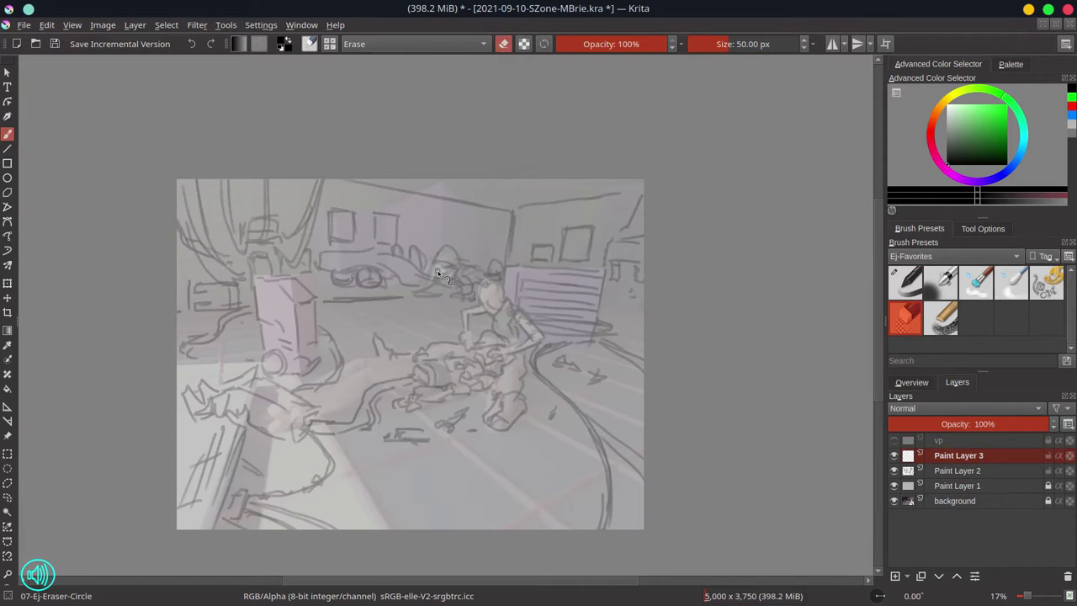
pyautogui.press('e')
pyautogui.press('pagedown')
pyautogui.press('pageup')
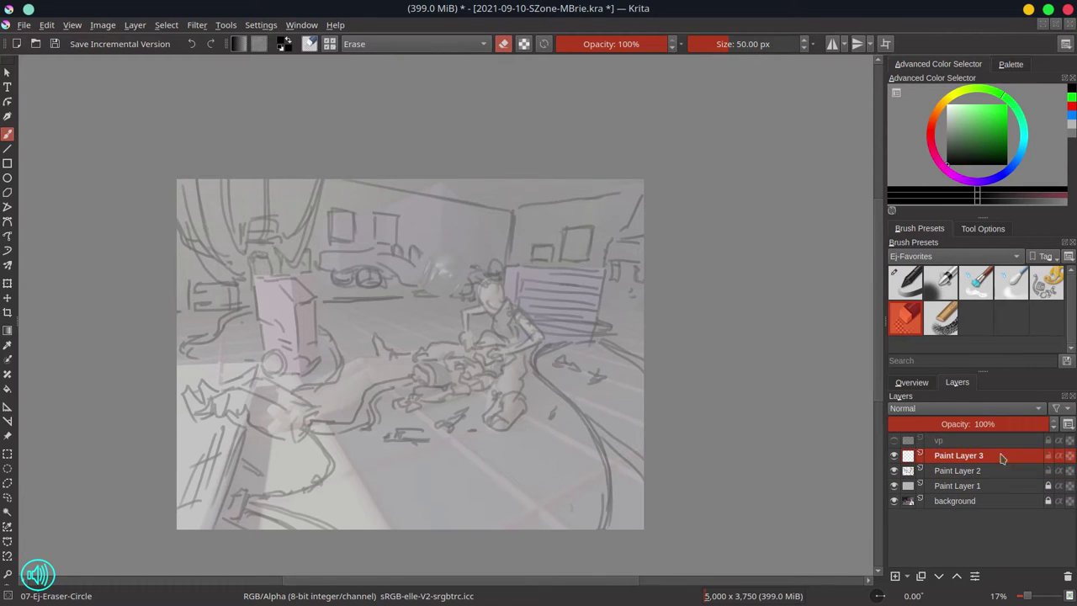
pyautogui.click(906, 284)
pyautogui.scroll(1, 454, 256)
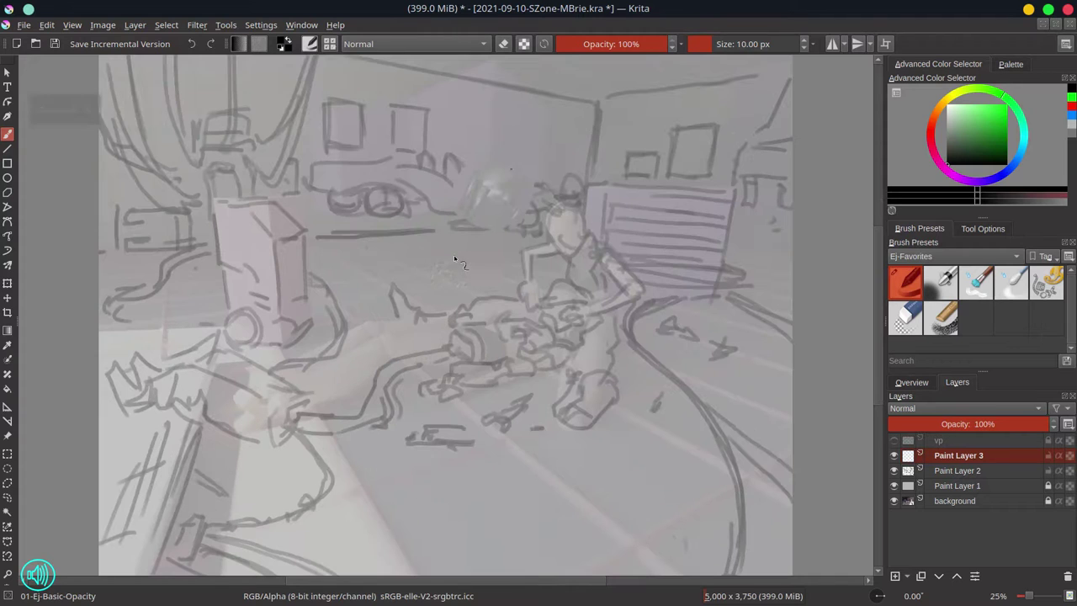
# Ink the drone's outline, head, body and wing shapes, then hide the rough sketch
pyautogui.moveTo(493, 167)
pyautogui.mouseDown()
pyautogui.moveTo(504, 193)
pyautogui.moveTo(496, 201)
pyautogui.mouseUp()
pyautogui.moveTo(505, 155); pyautogui.dragTo(461, 225)
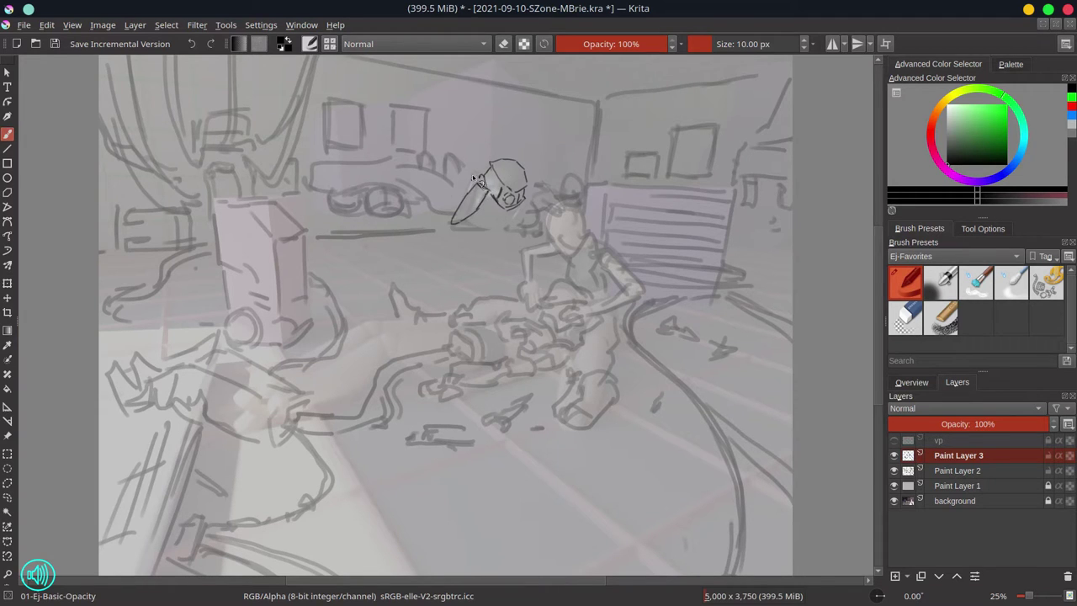
pyautogui.moveTo(486, 175); pyautogui.dragTo(449, 199)
pyautogui.click(893, 470)
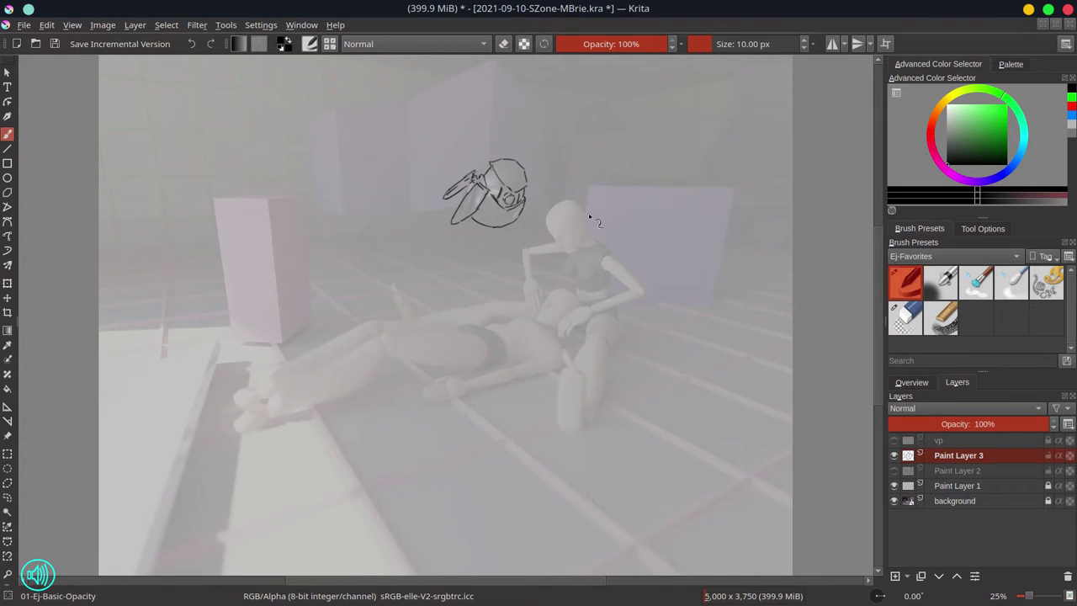
# Ink the girl's head and the hair around it
pyautogui.moveTo(578, 238); pyautogui.dragTo(588, 251)
pyautogui.moveTo(572, 243)
pyautogui.mouseDown()
pyautogui.moveTo(568, 259)
pyautogui.moveTo(552, 235)
pyautogui.moveTo(544, 242)
pyautogui.mouseUp()
pyautogui.click(905, 318)
pyautogui.click(917, 284)
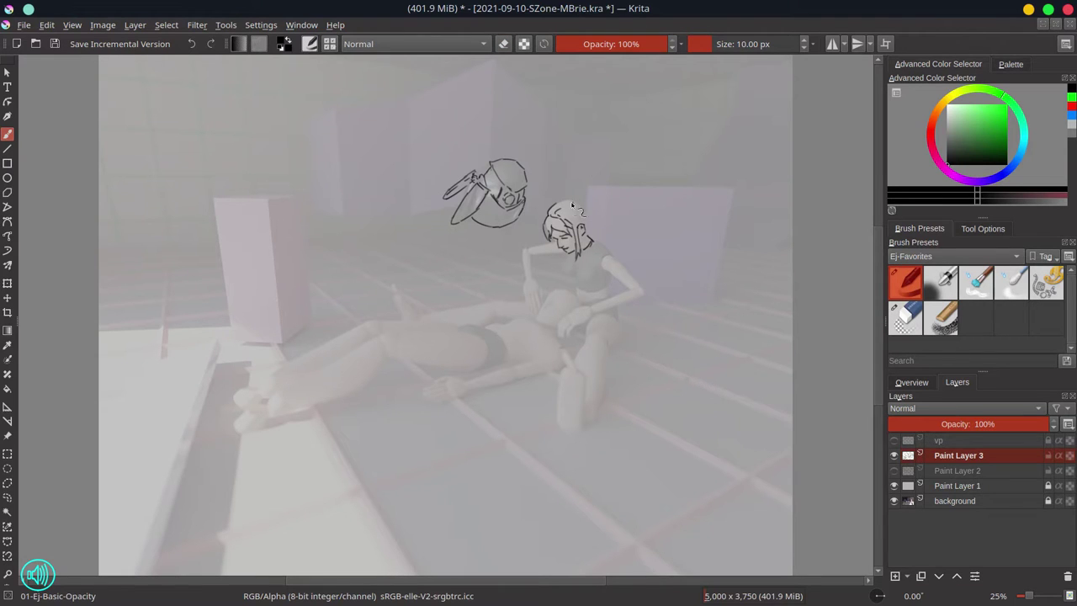
# Add the flame-shaped bun tuft, face strands, neck and shoulder line, then save
pyautogui.moveTo(566, 190); pyautogui.dragTo(575, 160)
pyautogui.moveTo(575, 159)
pyautogui.mouseDown()
pyautogui.moveTo(551, 135)
pyautogui.moveTo(560, 190)
pyautogui.moveTo(601, 191)
pyautogui.mouseUp()
pyautogui.moveTo(580, 203); pyautogui.dragTo(592, 234)
pyautogui.moveTo(565, 242); pyautogui.dragTo(555, 242)
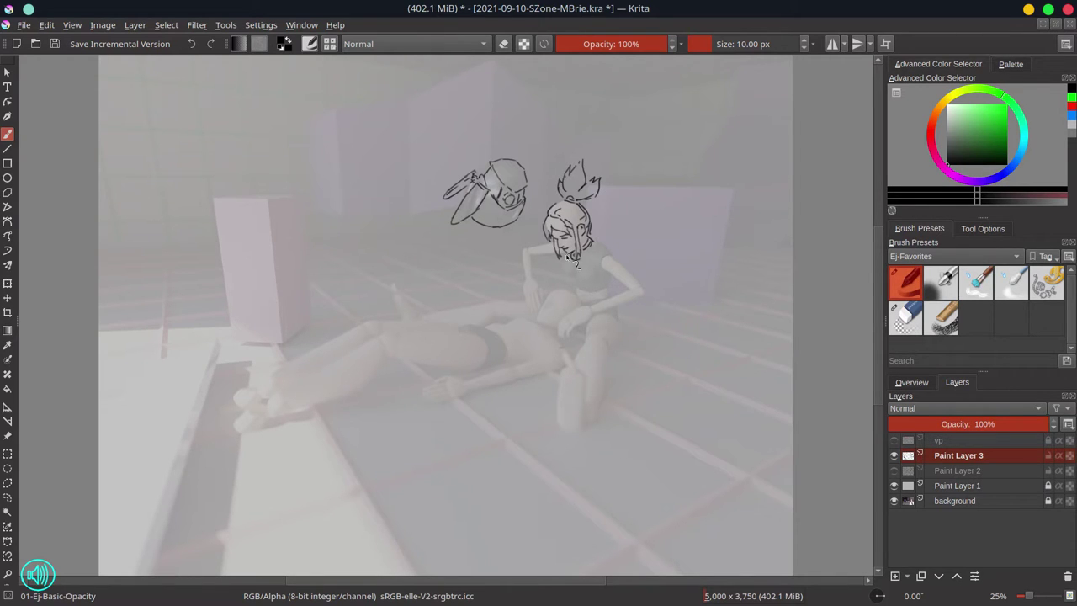
pyautogui.moveTo(565, 252); pyautogui.dragTo(569, 274)
pyautogui.moveTo(594, 240); pyautogui.dragTo(614, 258)
pyautogui.hotkey('ctrl', 's')
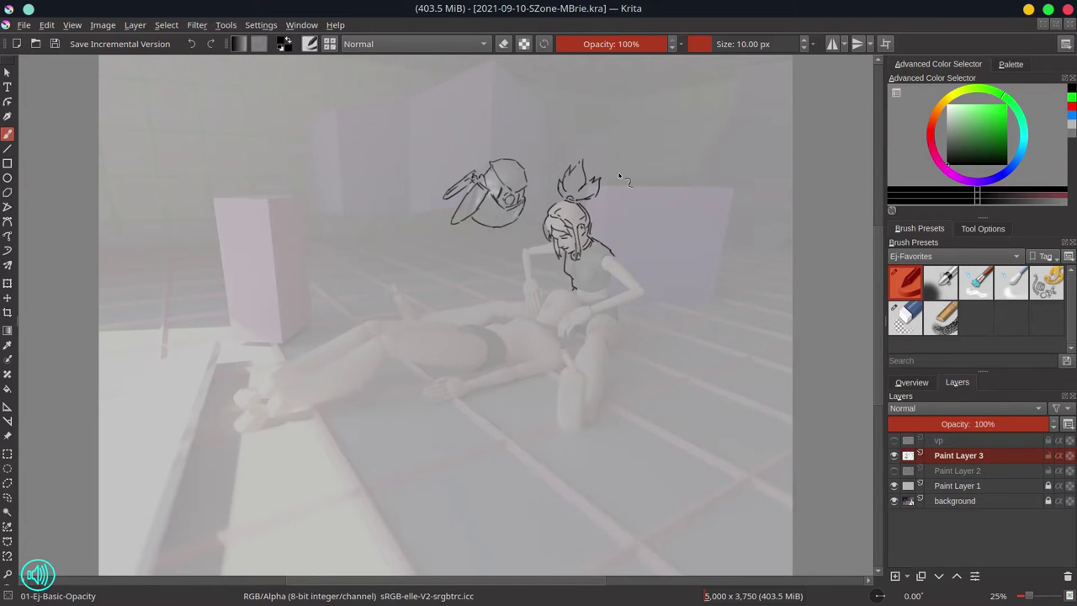
# Ink the rounded robot head in her lap, her hands and arm, erasing a stray line
pyautogui.moveTo(558, 303)
pyautogui.mouseDown()
pyautogui.moveTo(577, 312)
pyautogui.moveTo(562, 315)
pyautogui.moveTo(581, 296)
pyautogui.mouseUp()
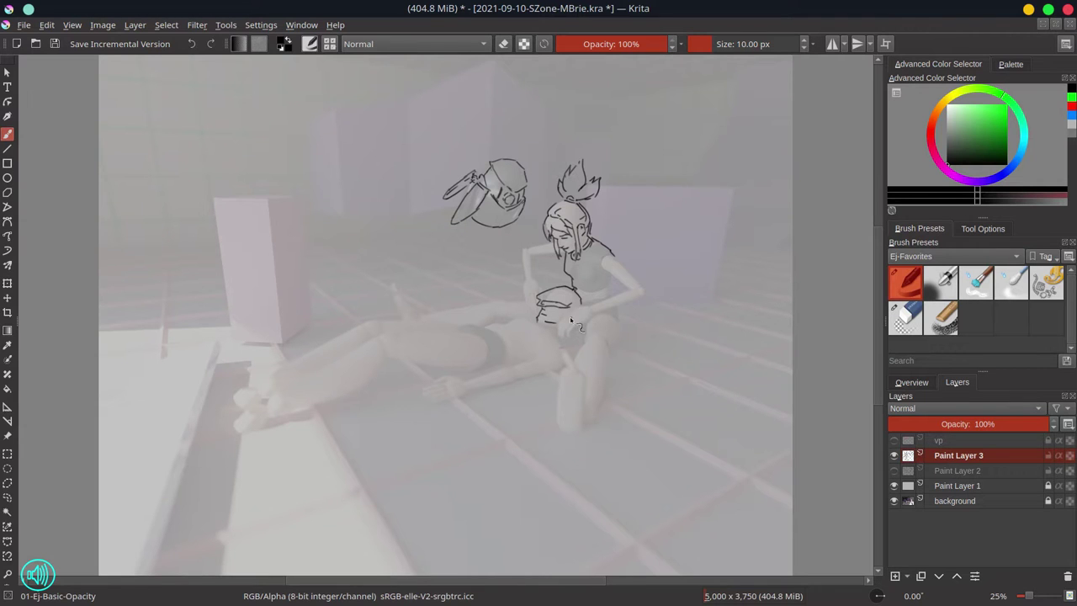
pyautogui.moveTo(582, 313)
pyautogui.mouseDown()
pyautogui.moveTo(580, 340)
pyautogui.moveTo(497, 314)
pyautogui.moveTo(515, 328)
pyautogui.mouseUp()
pyautogui.click(894, 501)
pyautogui.click(894, 501)
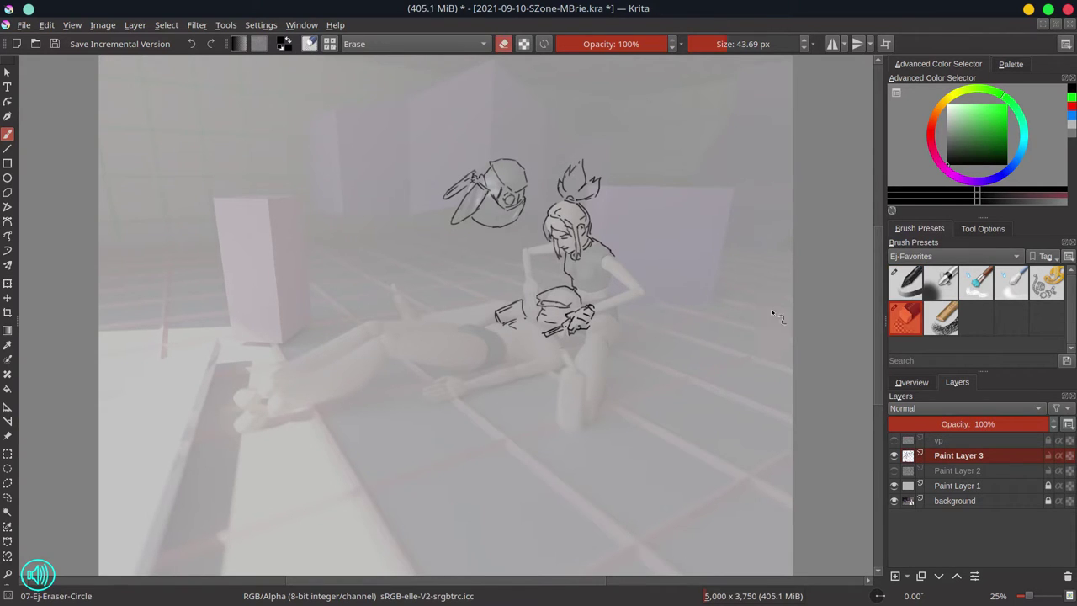
pyautogui.press('e')
pyautogui.press('e')
pyautogui.moveTo(522, 289)
pyautogui.mouseDown()
pyautogui.moveTo(537, 287)
pyautogui.moveTo(535, 323)
pyautogui.moveTo(526, 321)
pyautogui.mouseUp()
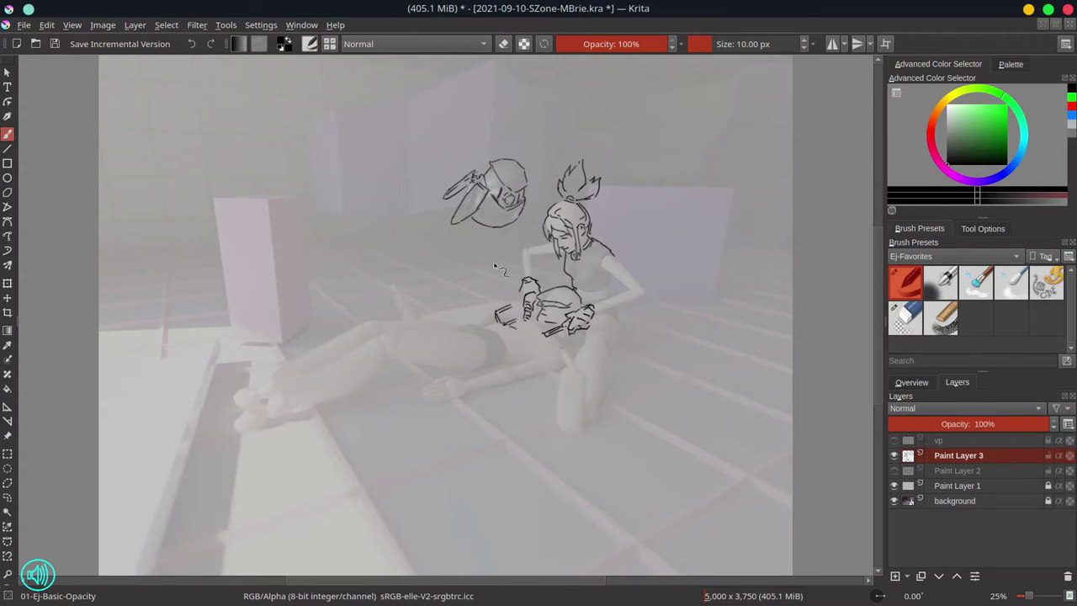
pyautogui.moveTo(524, 249)
pyautogui.mouseDown()
pyautogui.moveTo(526, 274)
pyautogui.moveTo(552, 277)
pyautogui.moveTo(553, 254)
pyautogui.mouseUp()
pyautogui.click(894, 500)
pyautogui.press('e')
pyautogui.moveTo(547, 323)
pyautogui.mouseDown()
pyautogui.moveTo(565, 333)
pyautogui.moveTo(535, 338)
pyautogui.moveTo(563, 337)
pyautogui.moveTo(539, 334)
pyautogui.moveTo(516, 301)
pyautogui.mouseUp()
pyautogui.press('e')
pyautogui.press('e')
pyautogui.press('e')
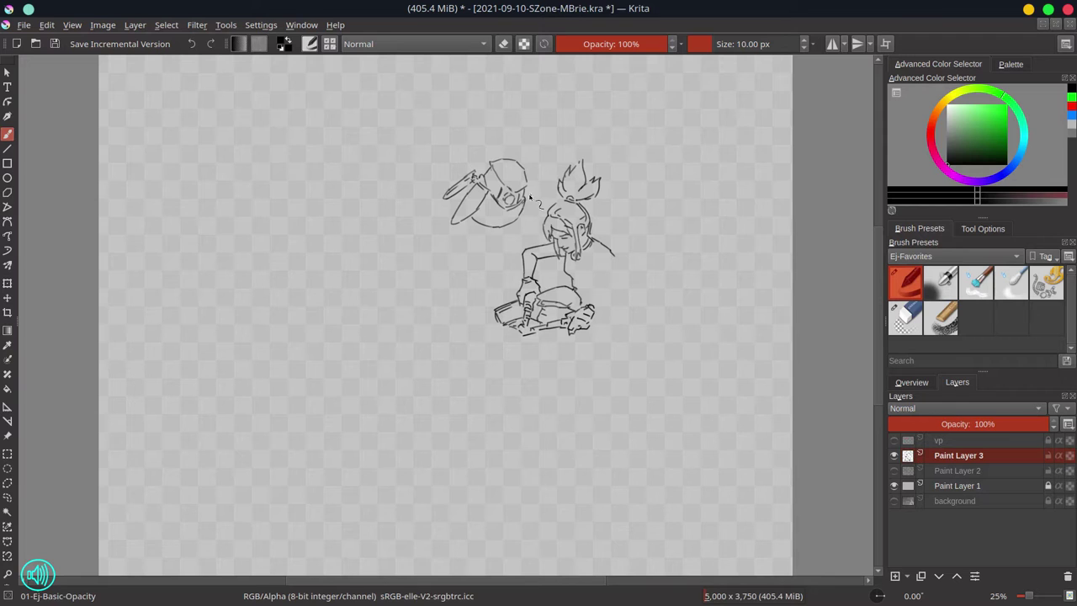
# Ink a long hair strand and the girl's right arm, saving along the way
pyautogui.moveTo(530, 195); pyautogui.dragTo(532, 233)
pyautogui.hotkey('ctrl', 's')
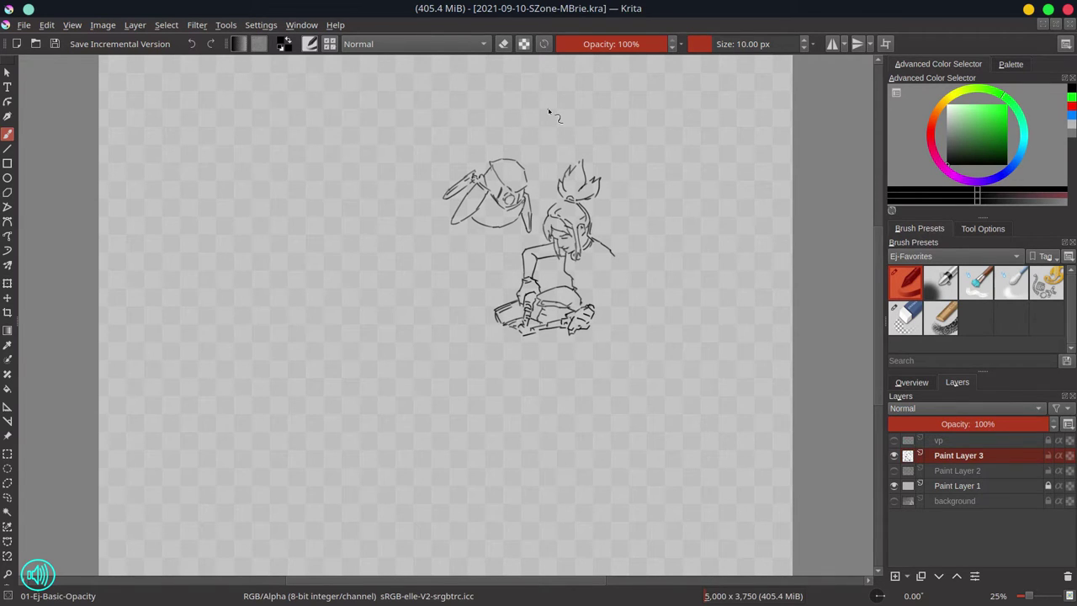
pyautogui.click(894, 500)
pyautogui.moveTo(598, 304)
pyautogui.mouseDown()
pyautogui.moveTo(631, 289)
pyautogui.moveTo(648, 306)
pyautogui.mouseUp()
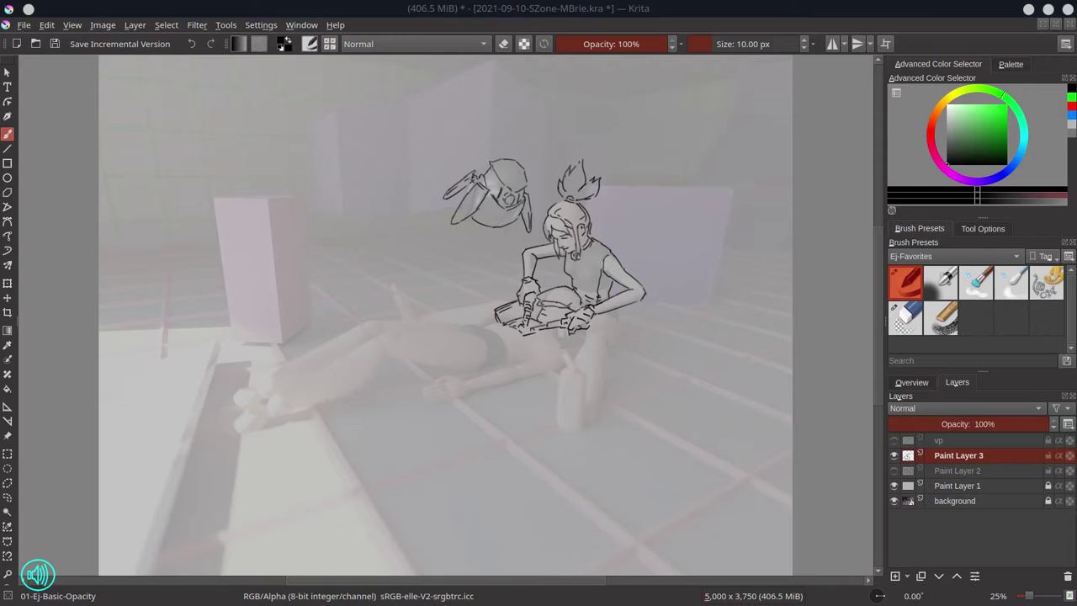
pyautogui.hotkey('ctrl', 's')
pyautogui.click(968, 25)
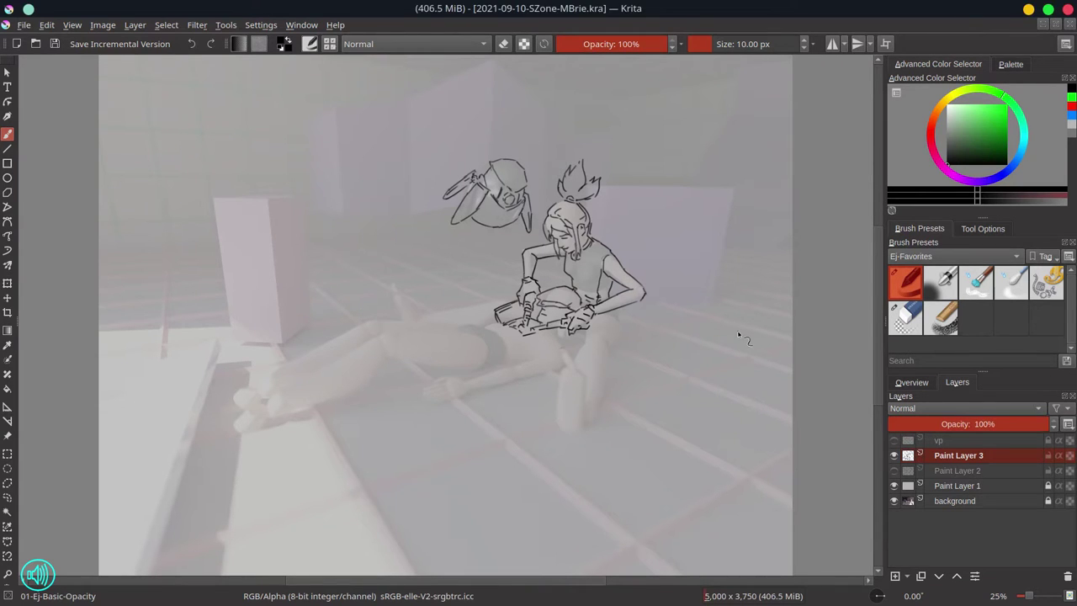
pyautogui.click(894, 470)
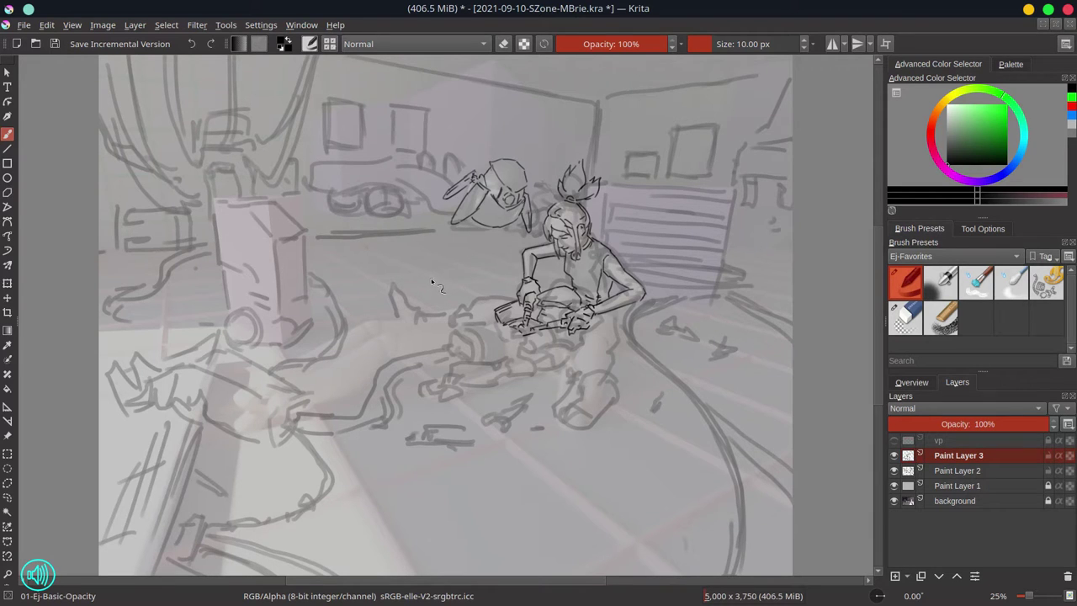
# Ink the robot part in her lap with its wheel, curved edge and small coils
pyautogui.moveTo(494, 323)
pyautogui.mouseDown()
pyautogui.moveTo(530, 347)
pyautogui.moveTo(566, 341)
pyautogui.moveTo(547, 368)
pyautogui.mouseUp()
pyautogui.moveTo(454, 328)
pyautogui.mouseDown()
pyautogui.moveTo(479, 357)
pyautogui.moveTo(453, 342)
pyautogui.moveTo(478, 340)
pyautogui.moveTo(458, 320)
pyautogui.moveTo(459, 359)
pyautogui.mouseUp()
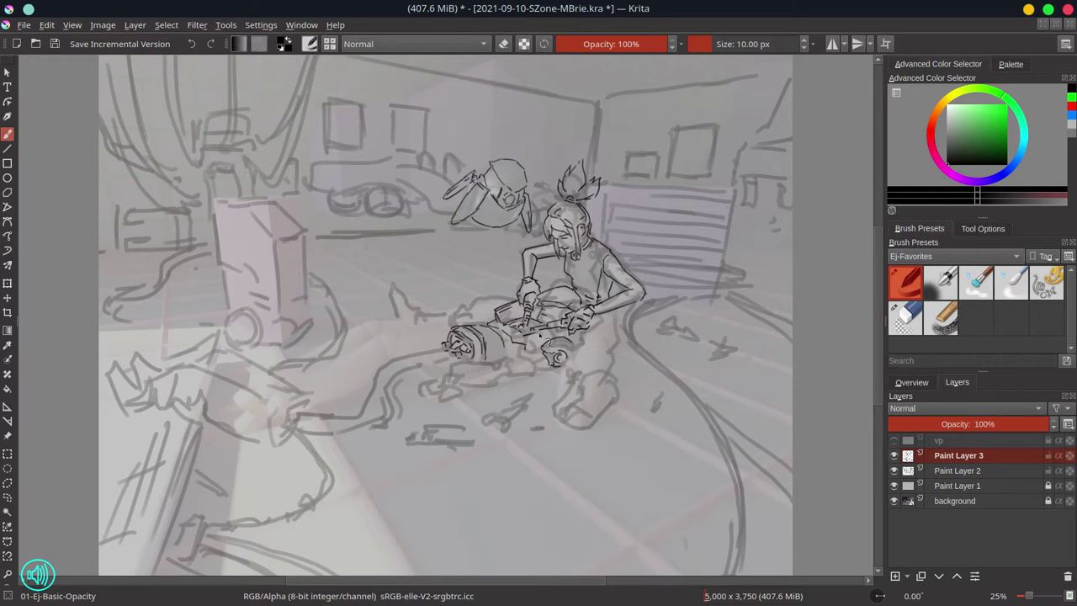
pyautogui.moveTo(527, 360); pyautogui.dragTo(530, 369)
pyautogui.moveTo(492, 365)
pyautogui.mouseDown()
pyautogui.moveTo(497, 383)
pyautogui.moveTo(464, 374)
pyautogui.mouseUp()
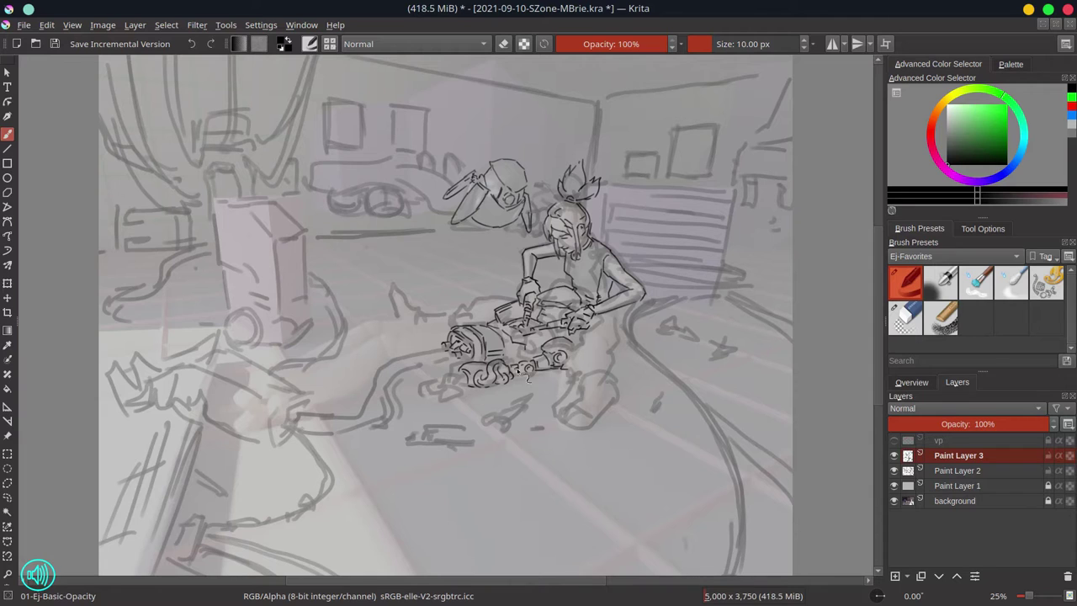
# Lasso-select the swirl strokes under the wheel, move them, then hide Paint Layer 2
pyautogui.hotkey('ctrl', 'r')
pyautogui.moveTo(494, 361)
pyautogui.mouseDown()
pyautogui.moveTo(521, 384)
pyautogui.moveTo(447, 389)
pyautogui.moveTo(437, 374)
pyautogui.moveTo(424, 385)
pyautogui.moveTo(425, 341)
pyautogui.moveTo(449, 349)
pyautogui.moveTo(395, 336)
pyautogui.moveTo(460, 324)
pyautogui.mouseUp()
pyautogui.press('t')
pyautogui.press('b')
pyautogui.click(893, 470)
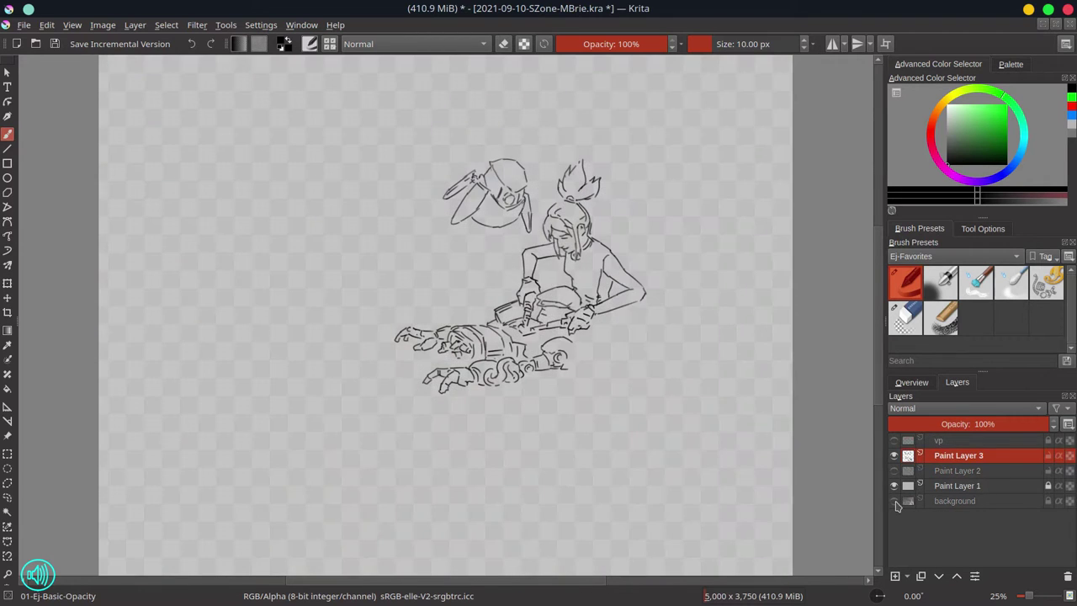
# Ink the girl's kneeling lower leg and knee line, then save
pyautogui.hotkey('ctrl', 's')
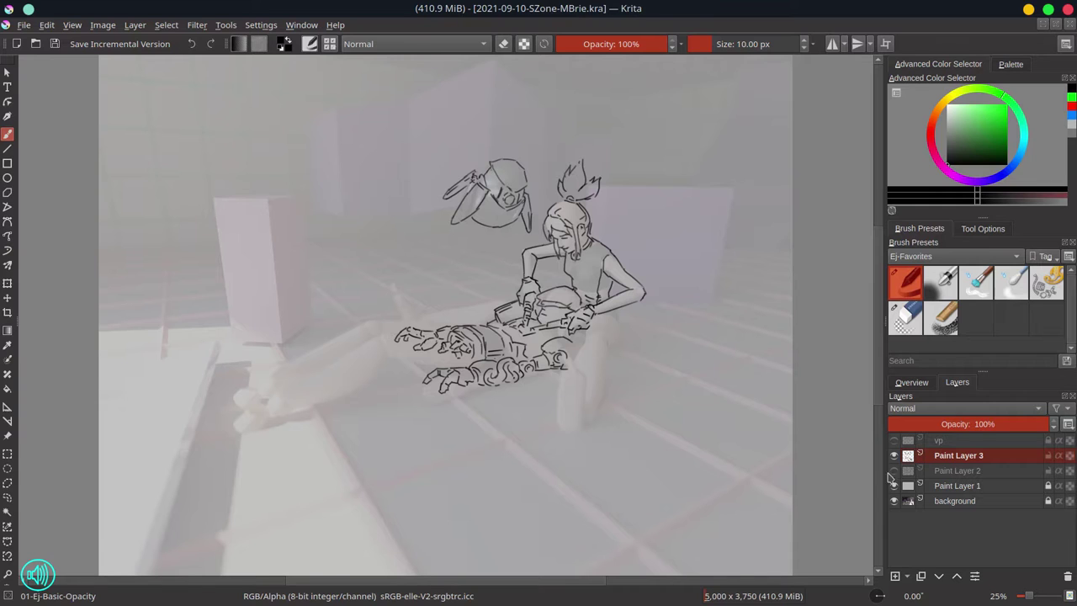
pyautogui.click(894, 470)
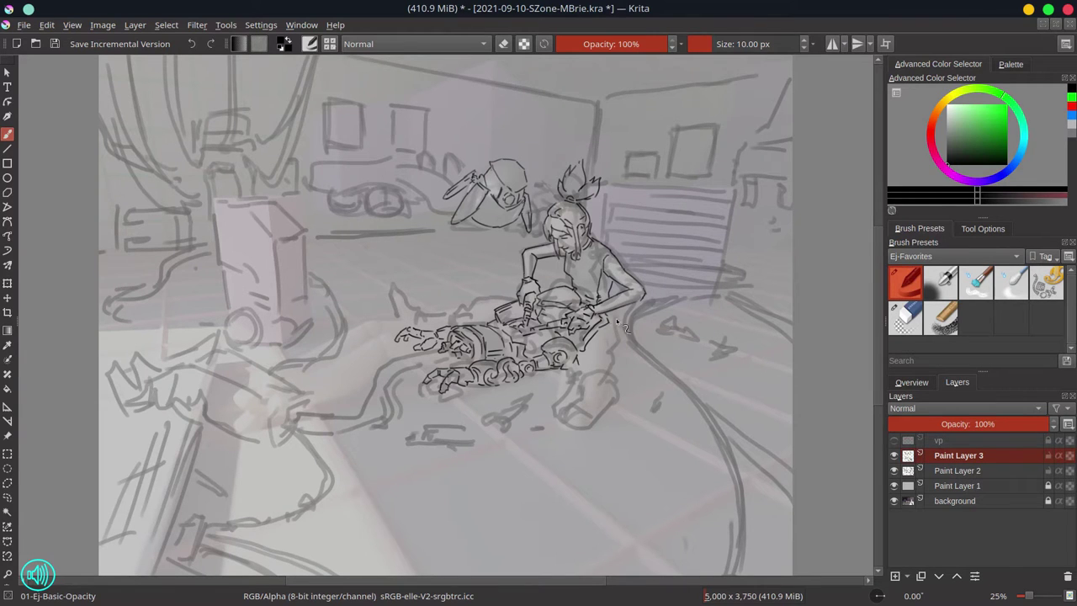
pyautogui.moveTo(616, 320); pyautogui.dragTo(617, 360)
pyautogui.moveTo(590, 408)
pyautogui.mouseDown()
pyautogui.moveTo(614, 382)
pyautogui.moveTo(604, 414)
pyautogui.moveTo(621, 405)
pyautogui.moveTo(572, 402)
pyautogui.moveTo(620, 354)
pyautogui.moveTo(609, 368)
pyautogui.moveTo(575, 370)
pyautogui.moveTo(618, 371)
pyautogui.moveTo(582, 383)
pyautogui.moveTo(617, 389)
pyautogui.mouseUp()
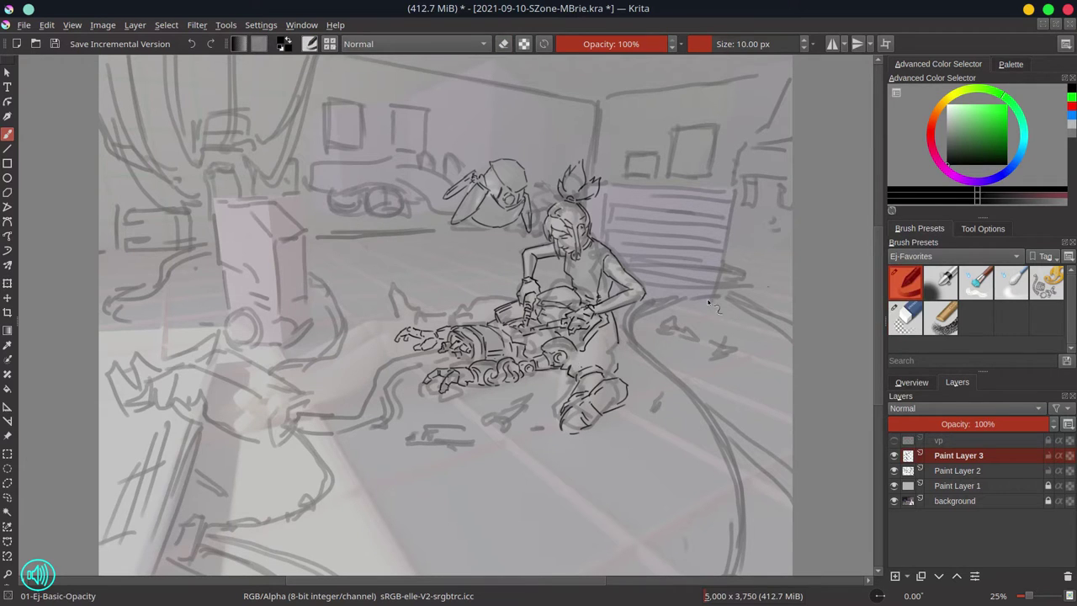
pyautogui.moveTo(612, 324); pyautogui.dragTo(617, 365)
pyautogui.click(893, 501)
pyautogui.click(894, 470)
pyautogui.hotkey('ctrl', 's')
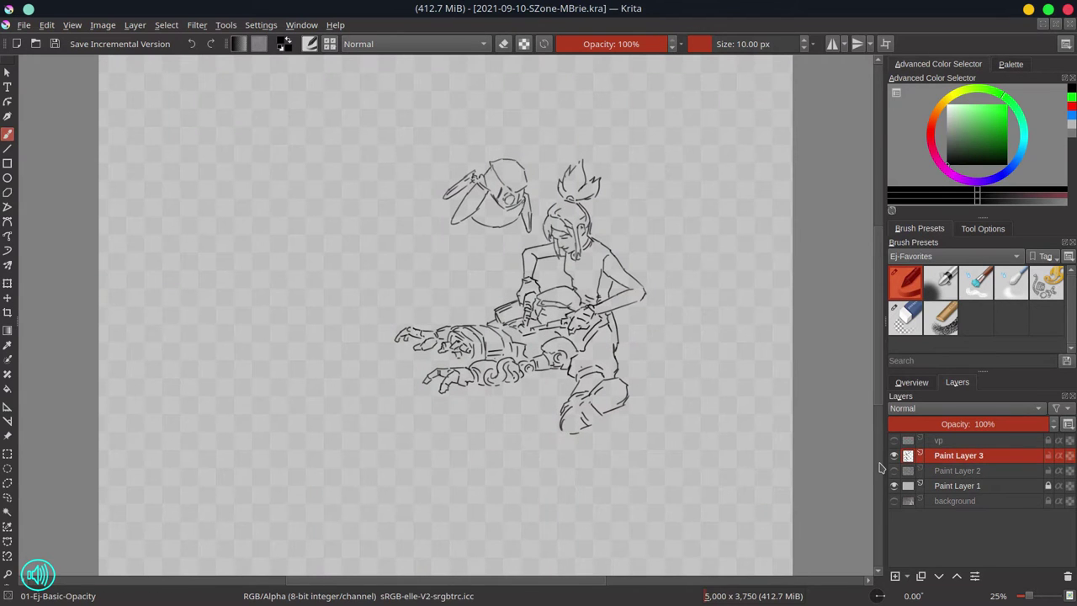
# Add short strokes beneath the girl's leg and save
pyautogui.moveTo(523, 389); pyautogui.dragTo(562, 392)
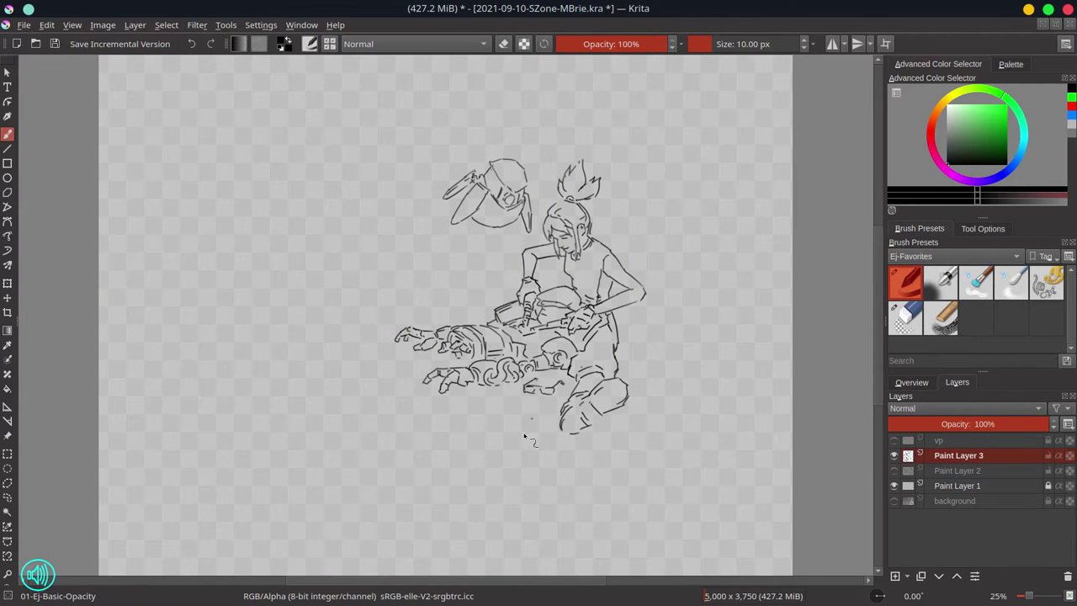
pyautogui.press('e')
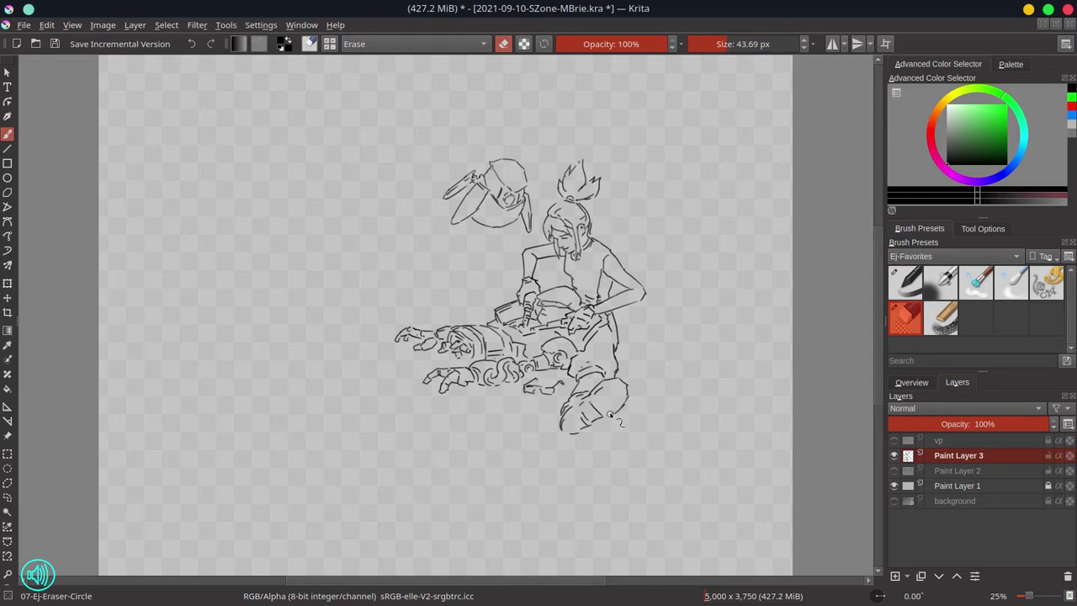
pyautogui.press('/')
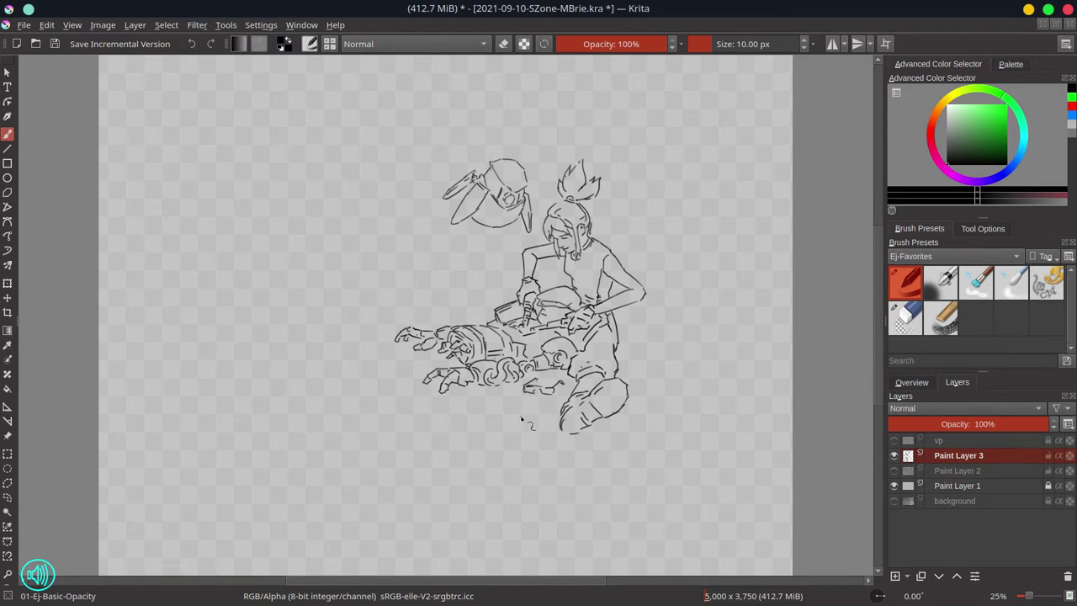
pyautogui.hotkey('ctrl', 's')
# Outline the robot's raised boxy boot beside its head, then hide the guide layers and save
pyautogui.moveTo(893, 473); pyautogui.dragTo(893, 501)
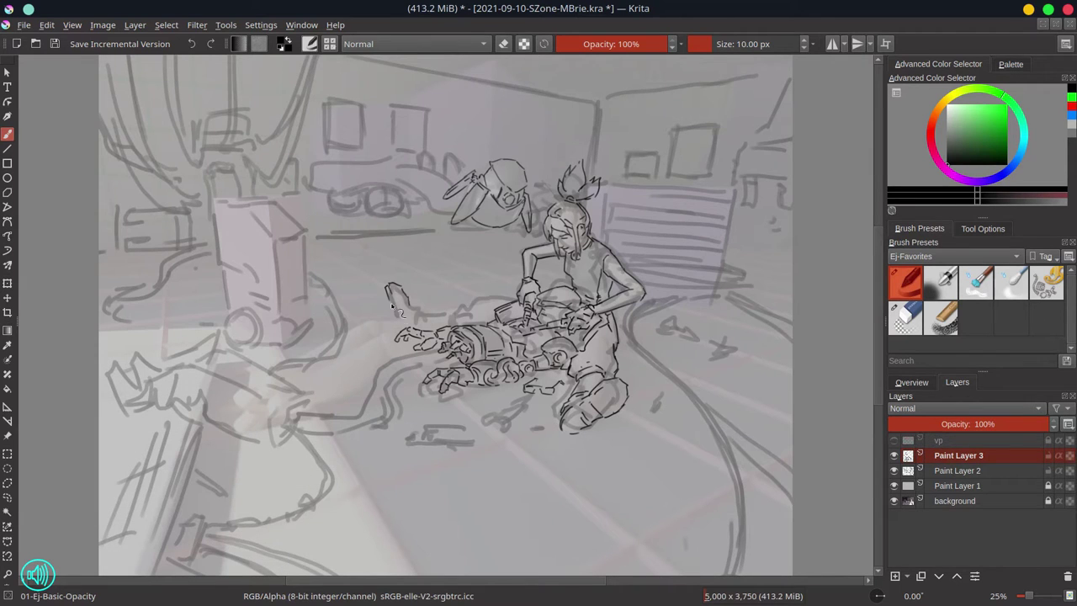
pyautogui.moveTo(416, 307); pyautogui.dragTo(439, 333)
pyautogui.moveTo(402, 287)
pyautogui.mouseDown()
pyautogui.moveTo(411, 326)
pyautogui.moveTo(399, 330)
pyautogui.mouseUp()
pyautogui.moveTo(433, 315); pyautogui.dragTo(514, 298)
pyautogui.keyDown('shift'); pyautogui.click(894, 455); pyautogui.keyUp('shift')
pyautogui.click(54, 45)
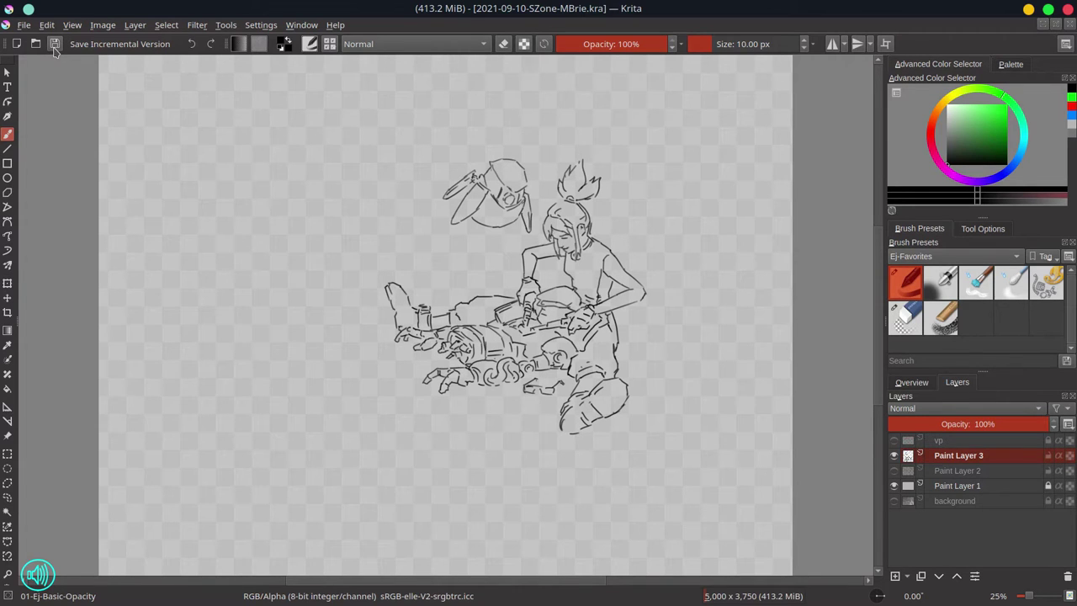
# Ink the small radio with its antenna plus the cabinet's top and base lines
pyautogui.click(911, 382)
pyautogui.click(955, 382)
pyautogui.keyDown('shift'); pyautogui.click(894, 456); pyautogui.keyUp('shift')
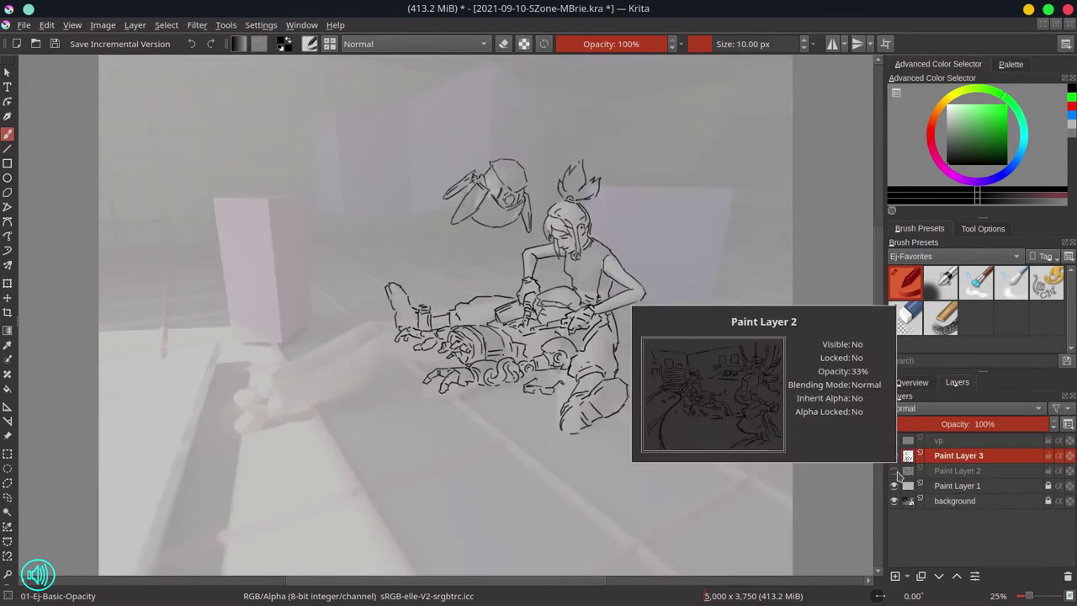
pyautogui.moveTo(644, 186)
pyautogui.mouseDown()
pyautogui.moveTo(600, 185)
pyautogui.moveTo(647, 166)
pyautogui.moveTo(604, 135)
pyautogui.mouseUp()
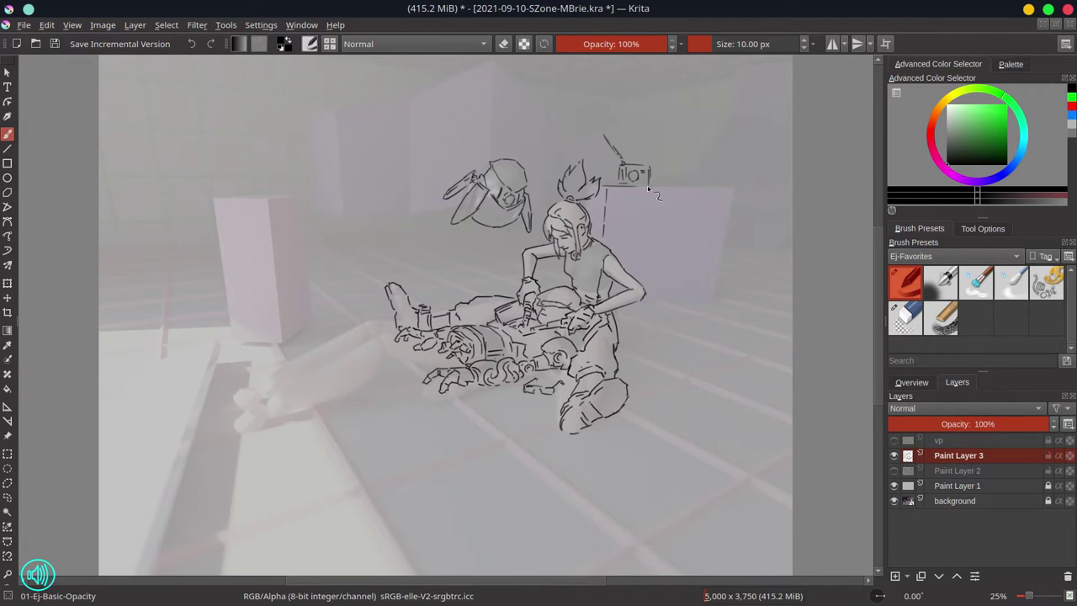
pyautogui.moveTo(646, 187); pyautogui.dragTo(733, 188)
pyautogui.moveTo(638, 276)
pyautogui.mouseDown()
pyautogui.moveTo(741, 279)
pyautogui.moveTo(714, 281)
pyautogui.mouseUp()
# Ink the cabinet's right edge, drawer lines, handle dashes and the line beneath it
pyautogui.click(894, 470)
pyautogui.moveTo(732, 189); pyautogui.dragTo(726, 252)
pyautogui.moveTo(635, 264); pyautogui.dragTo(711, 266)
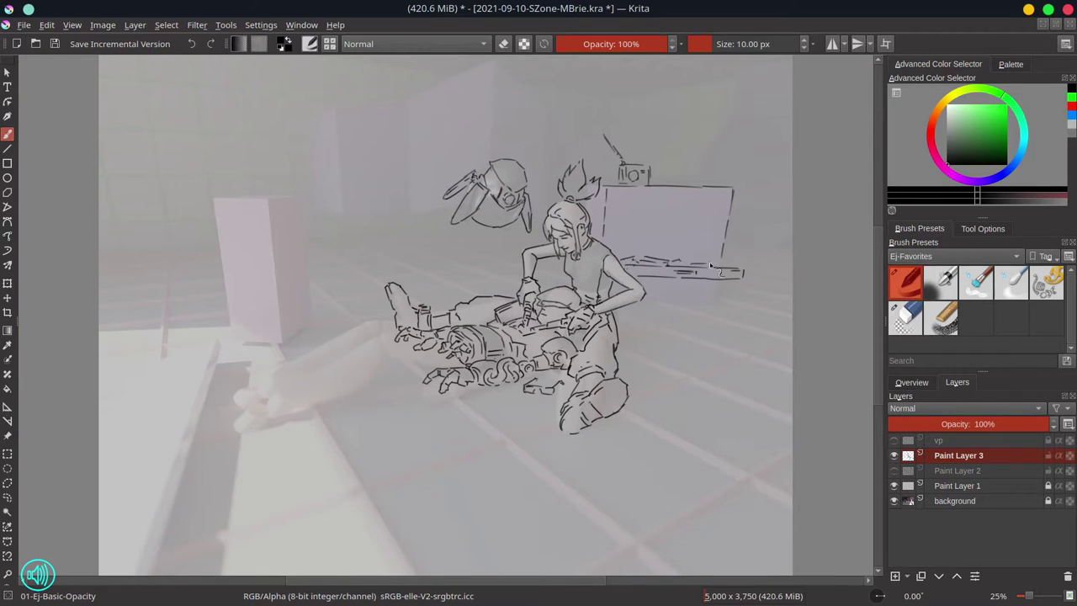
pyautogui.moveTo(613, 247)
pyautogui.mouseDown()
pyautogui.moveTo(708, 246)
pyautogui.moveTo(692, 229)
pyautogui.mouseUp()
pyautogui.moveTo(613, 217); pyautogui.dragTo(723, 217)
pyautogui.moveTo(614, 206)
pyautogui.mouseDown()
pyautogui.moveTo(705, 208)
pyautogui.moveTo(689, 197)
pyautogui.moveTo(732, 195)
pyautogui.moveTo(610, 255)
pyautogui.moveTo(679, 241)
pyautogui.moveTo(679, 223)
pyautogui.mouseUp()
pyautogui.moveTo(658, 212); pyautogui.dragTo(678, 203)
pyautogui.moveTo(658, 197); pyautogui.dragTo(673, 197)
pyautogui.moveTo(685, 257); pyautogui.dragTo(716, 256)
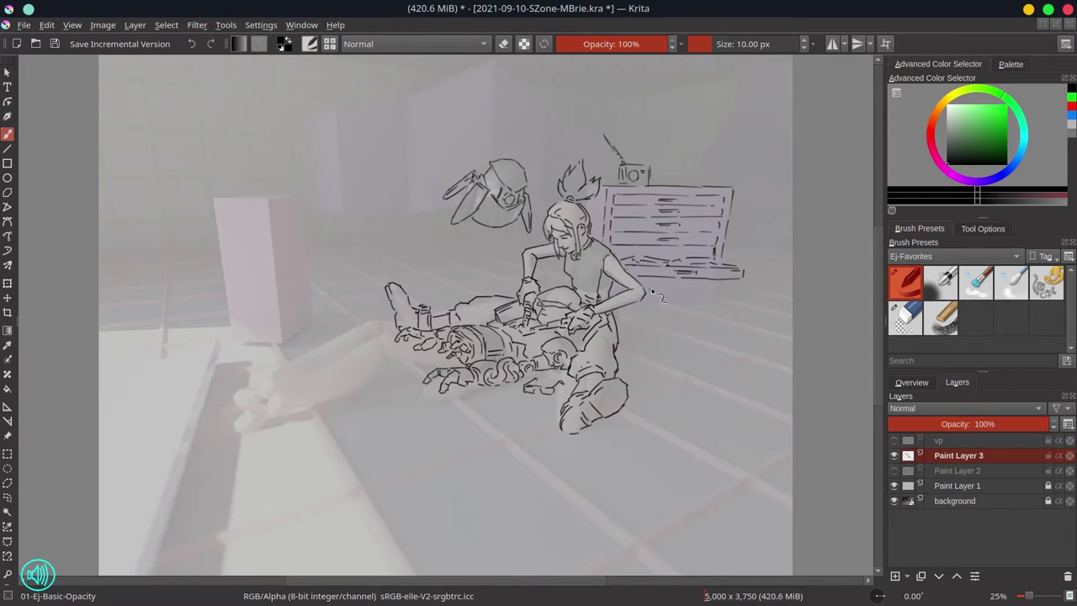
pyautogui.moveTo(646, 292); pyautogui.dragTo(698, 294)
# Ink small tools on the floor to the right of the girl
pyautogui.click(895, 501)
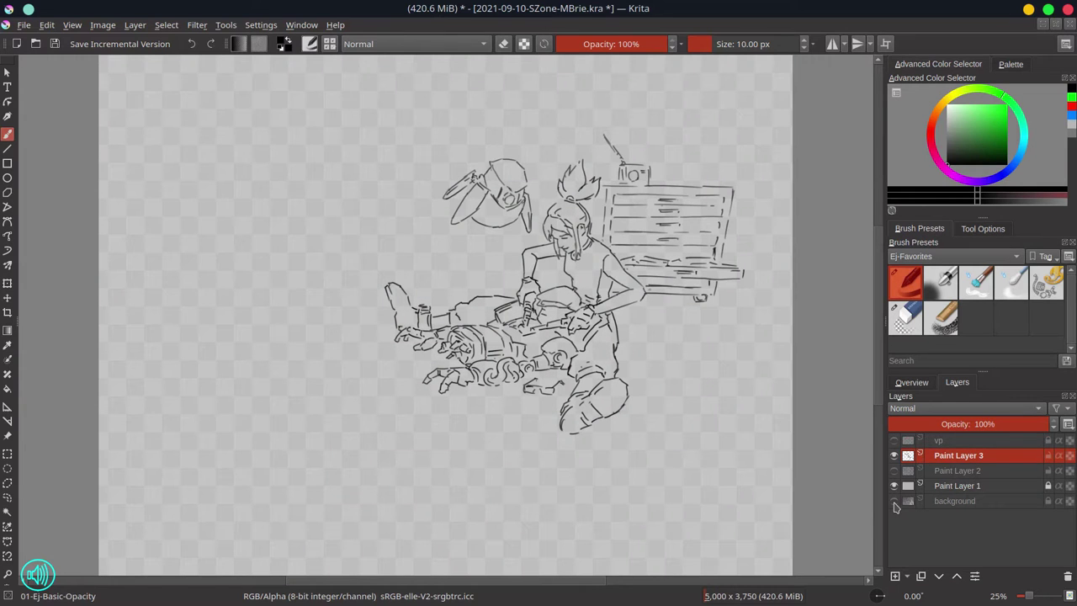
pyautogui.press('e')
pyautogui.moveTo(471, 353); pyautogui.dragTo(407, 292)
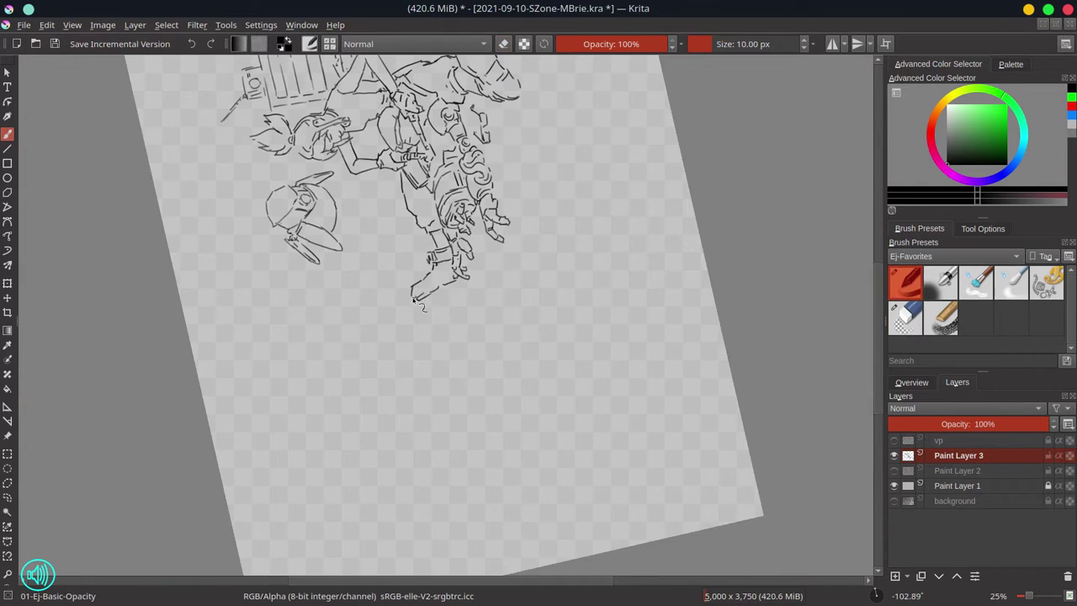
pyautogui.press('5')
pyautogui.click(894, 470)
pyautogui.press('/')
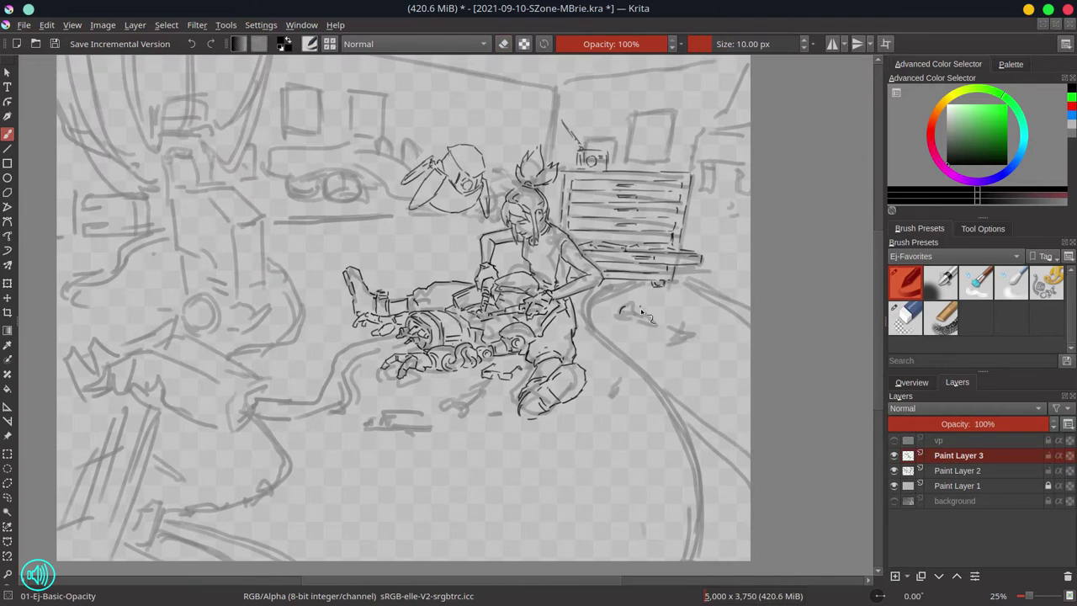
pyautogui.moveTo(641, 328)
pyautogui.mouseDown()
pyautogui.moveTo(686, 345)
pyautogui.moveTo(664, 347)
pyautogui.moveTo(673, 360)
pyautogui.moveTo(652, 357)
pyautogui.moveTo(673, 366)
pyautogui.moveTo(614, 387)
pyautogui.moveTo(614, 398)
pyautogui.mouseUp()
# Ink two square picture frames on the back wall
pyautogui.moveTo(370, 154); pyautogui.dragTo(413, 209)
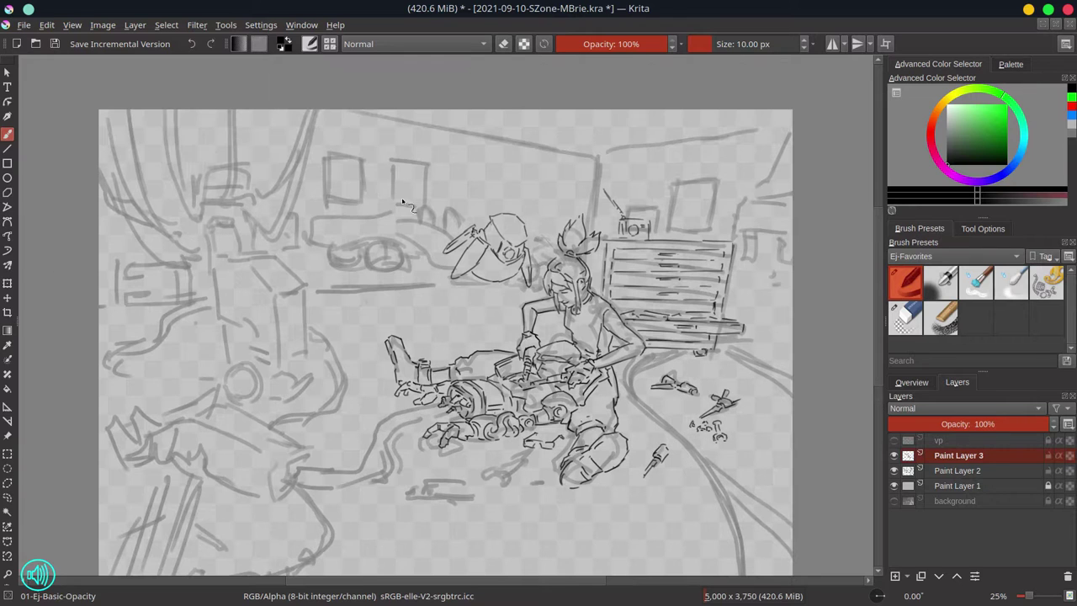
pyautogui.moveTo(325, 156)
pyautogui.mouseDown()
pyautogui.moveTo(362, 157)
pyautogui.moveTo(364, 200)
pyautogui.mouseUp()
pyautogui.moveTo(361, 202); pyautogui.dragTo(328, 204)
pyautogui.moveTo(325, 155); pyautogui.dragTo(328, 202)
pyautogui.moveTo(391, 161); pyautogui.dragTo(392, 195)
pyautogui.moveTo(390, 202); pyautogui.dragTo(418, 204)
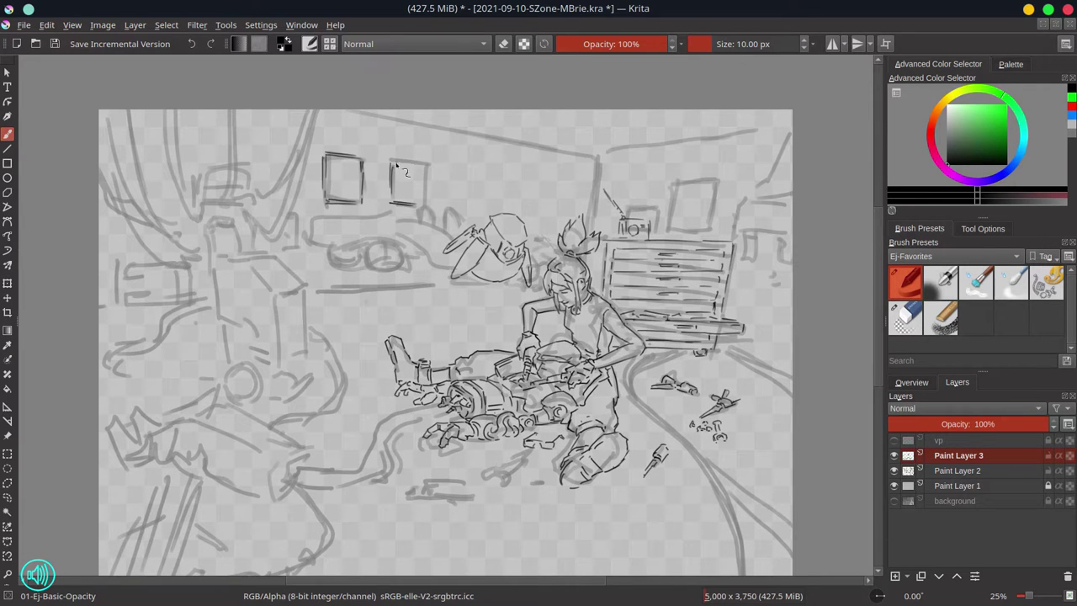
pyautogui.moveTo(392, 160); pyautogui.dragTo(427, 163)
# Ink the car-like drone's body, wheel, top fins, lower edge and front details
pyautogui.moveTo(426, 165); pyautogui.dragTo(427, 193)
pyautogui.moveTo(309, 217); pyautogui.dragTo(322, 234)
pyautogui.moveTo(344, 223)
pyautogui.mouseDown()
pyautogui.moveTo(365, 227)
pyautogui.moveTo(326, 244)
pyautogui.mouseUp()
pyautogui.moveTo(338, 240)
pyautogui.mouseDown()
pyautogui.moveTo(372, 237)
pyautogui.moveTo(392, 251)
pyautogui.moveTo(403, 230)
pyautogui.mouseUp()
pyautogui.moveTo(329, 215)
pyautogui.mouseDown()
pyautogui.moveTo(388, 209)
pyautogui.moveTo(441, 233)
pyautogui.moveTo(427, 207)
pyautogui.mouseUp()
pyautogui.moveTo(429, 225)
pyautogui.mouseDown()
pyautogui.moveTo(442, 210)
pyautogui.moveTo(447, 227)
pyautogui.mouseUp()
pyautogui.moveTo(449, 211); pyautogui.dragTo(471, 231)
pyautogui.moveTo(407, 249)
pyautogui.mouseDown()
pyautogui.moveTo(446, 253)
pyautogui.moveTo(452, 270)
pyautogui.mouseUp()
pyautogui.moveTo(374, 261)
pyautogui.mouseDown()
pyautogui.moveTo(399, 269)
pyautogui.moveTo(404, 239)
pyautogui.moveTo(439, 246)
pyautogui.mouseUp()
pyautogui.moveTo(324, 253); pyautogui.dragTo(362, 271)
pyautogui.moveTo(531, 241); pyautogui.dragTo(526, 278)
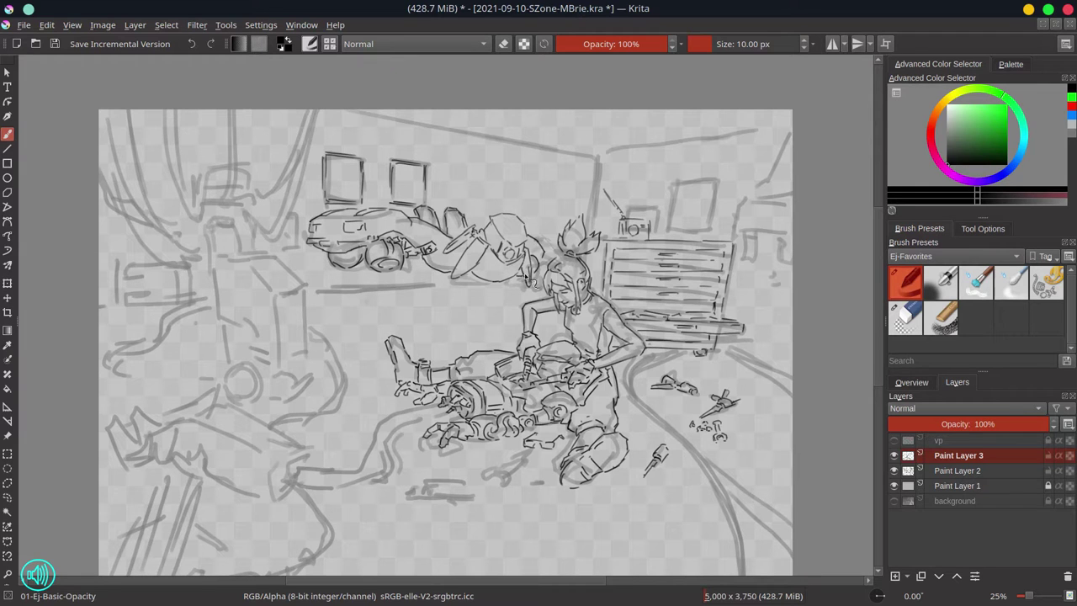
pyautogui.press('/')
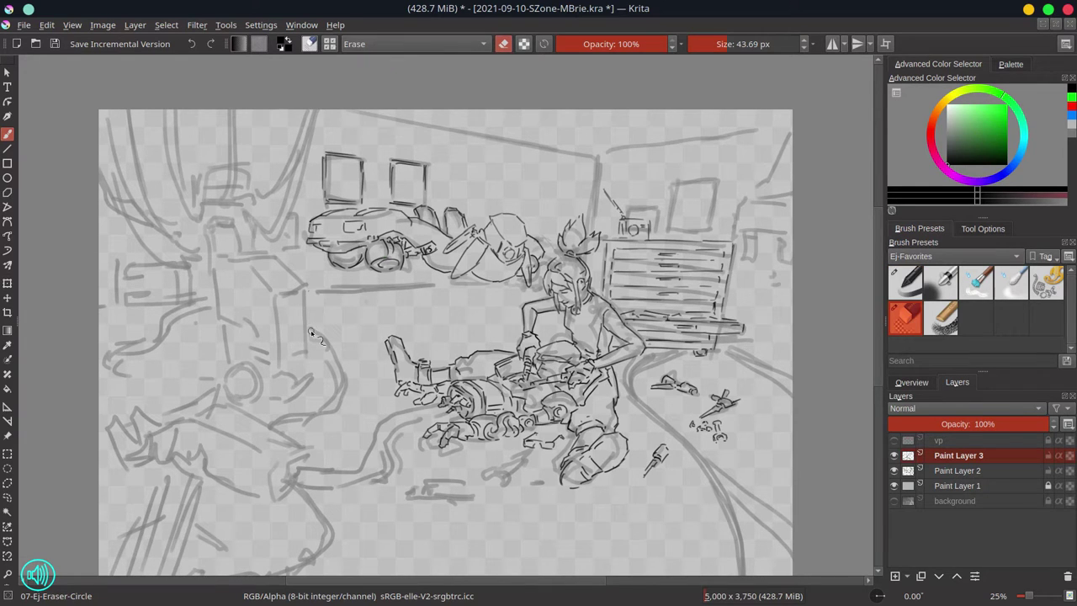
# Ink the floor line across the room and the ceiling edge toward the top right
pyautogui.click(894, 485)
pyautogui.click(893, 501)
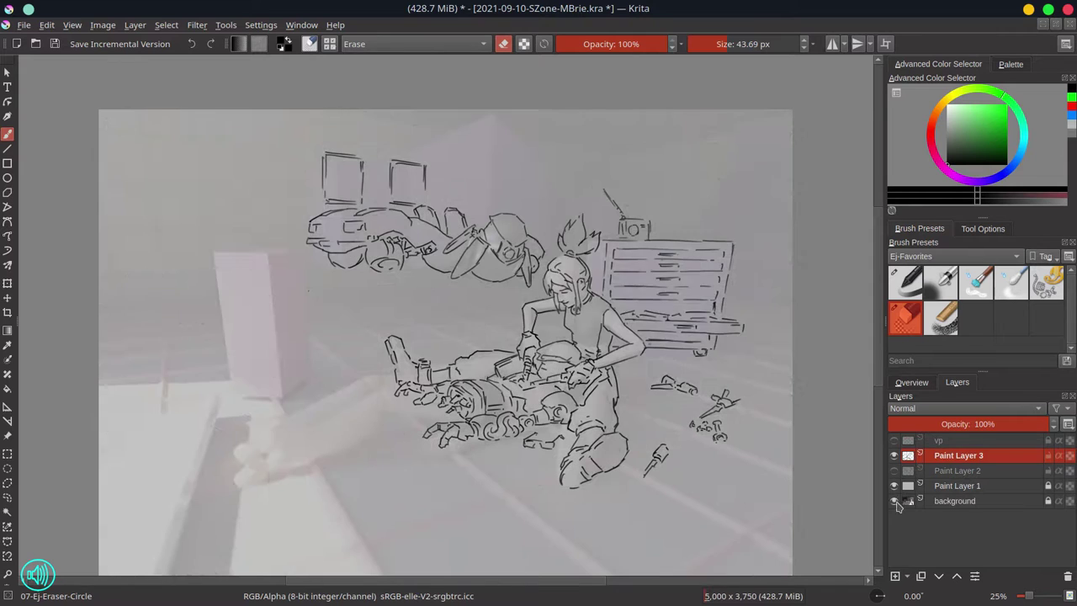
pyautogui.click(893, 485)
pyautogui.press('/')
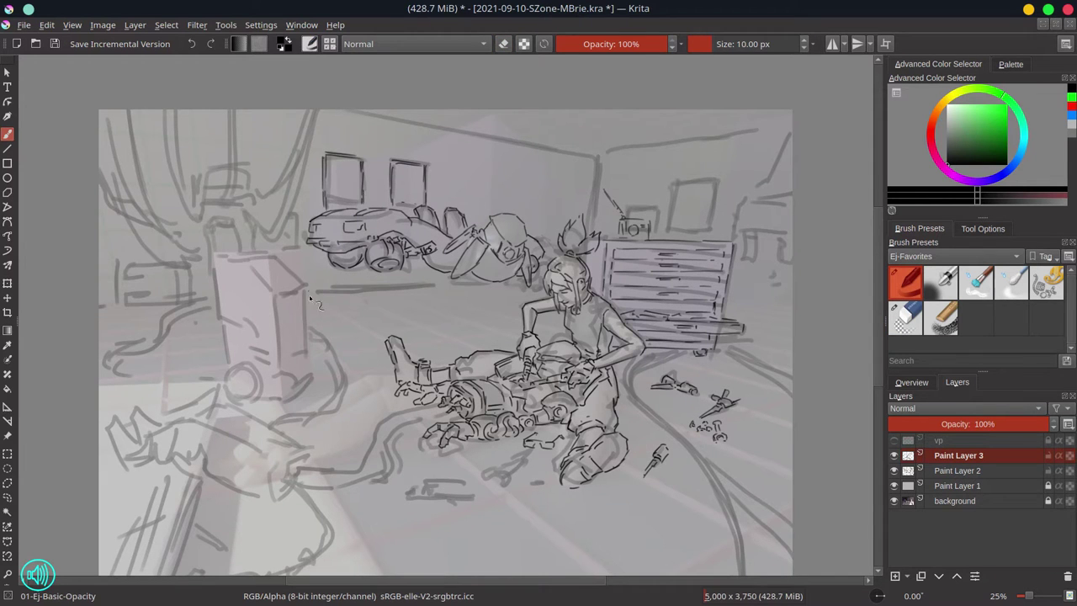
pyautogui.moveTo(308, 297); pyautogui.dragTo(538, 285)
pyautogui.moveTo(601, 153); pyautogui.dragTo(791, 123)
pyautogui.moveTo(553, 188); pyautogui.dragTo(385, 140)
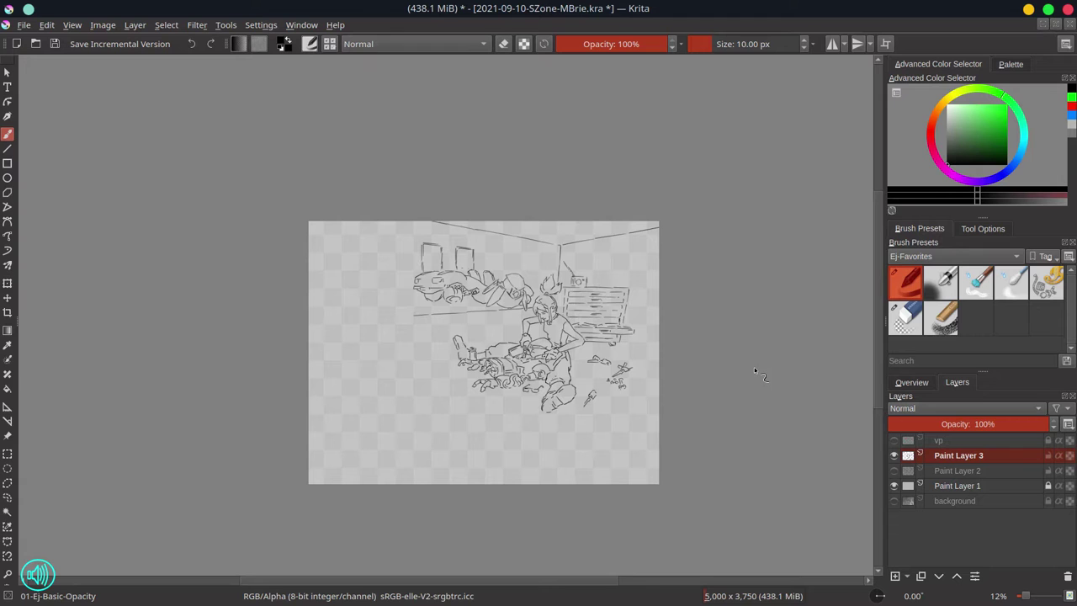
# Save, then ink the ground line and box strokes right of the cabinet
pyautogui.hotkey('ctrl', 's')
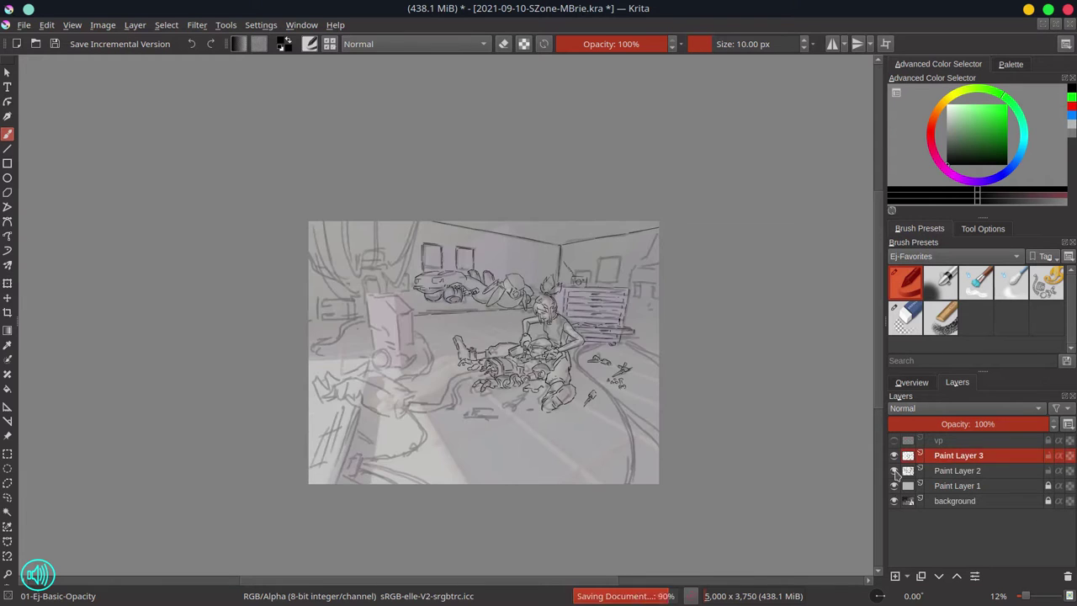
pyautogui.scroll(2, 639, 332)
pyautogui.moveTo(601, 322)
pyautogui.mouseDown()
pyautogui.moveTo(616, 294)
pyautogui.moveTo(642, 320)
pyautogui.mouseUp()
pyautogui.moveTo(610, 292); pyautogui.dragTo(610, 314)
pyautogui.moveTo(619, 290)
pyautogui.mouseDown()
pyautogui.moveTo(597, 250)
pyautogui.moveTo(646, 291)
pyautogui.moveTo(602, 311)
pyautogui.mouseUp()
pyautogui.moveTo(611, 309)
pyautogui.mouseDown()
pyautogui.moveTo(639, 314)
pyautogui.moveTo(610, 317)
pyautogui.mouseUp()
# Using the perspective guide, ink shelving right of the cabinet and darken the wall frame
pyautogui.click(893, 440)
pyautogui.moveTo(623, 301); pyautogui.dragTo(624, 319)
pyautogui.moveTo(636, 306); pyautogui.dragTo(639, 324)
pyautogui.moveTo(623, 220); pyautogui.dragTo(661, 217)
pyautogui.moveTo(613, 227)
pyautogui.mouseDown()
pyautogui.moveTo(661, 224)
pyautogui.moveTo(633, 207)
pyautogui.mouseUp()
pyautogui.moveTo(641, 160); pyautogui.dragTo(636, 194)
pyautogui.moveTo(627, 203); pyautogui.dragTo(635, 157)
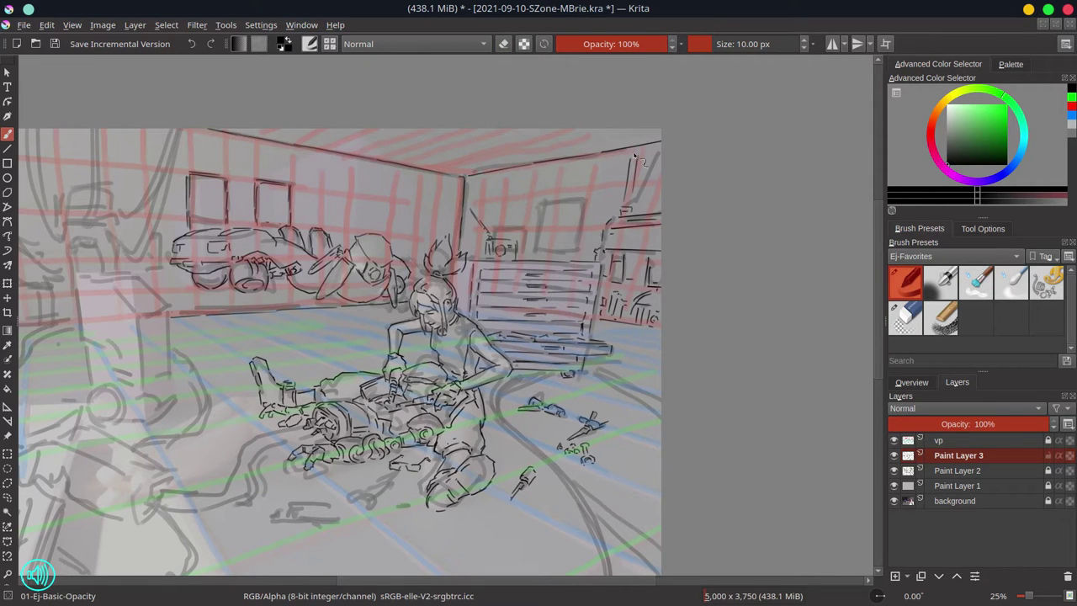
pyautogui.moveTo(648, 212); pyautogui.dragTo(635, 187)
pyautogui.moveTo(540, 244); pyautogui.dragTo(538, 200)
pyautogui.moveTo(541, 201); pyautogui.dragTo(582, 239)
pyautogui.click(893, 440)
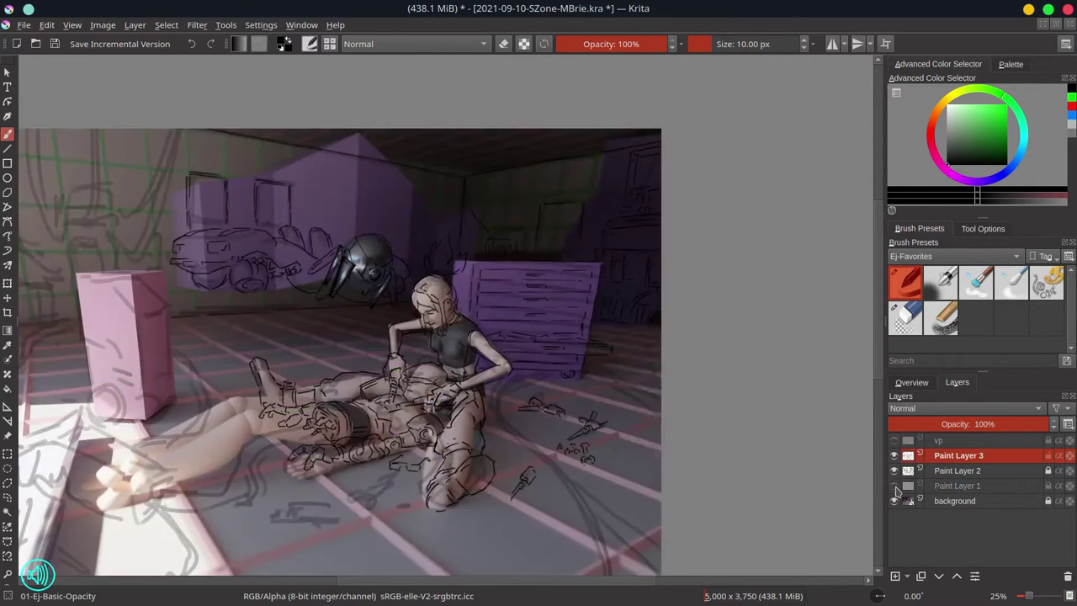
# Ink the wall box and double floor hose, then hide the reference and sketch layers
pyautogui.moveTo(496, 227); pyautogui.dragTo(530, 247)
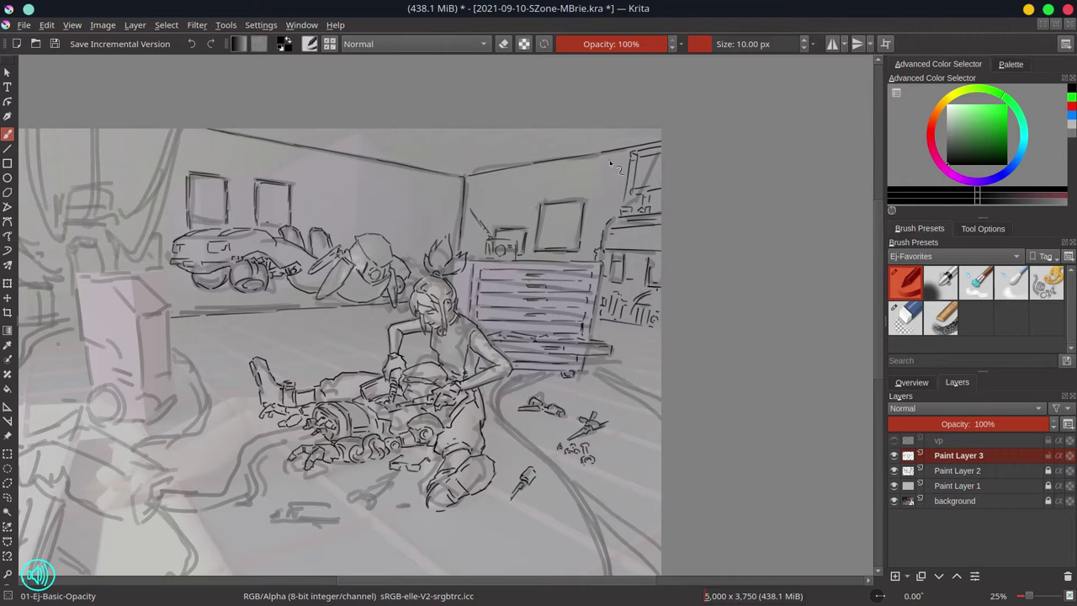
pyautogui.moveTo(328, 433)
pyautogui.mouseDown()
pyautogui.moveTo(539, 299)
pyautogui.moveTo(518, 262)
pyautogui.moveTo(447, 296)
pyautogui.mouseUp()
pyautogui.moveTo(513, 364); pyautogui.dragTo(551, 532)
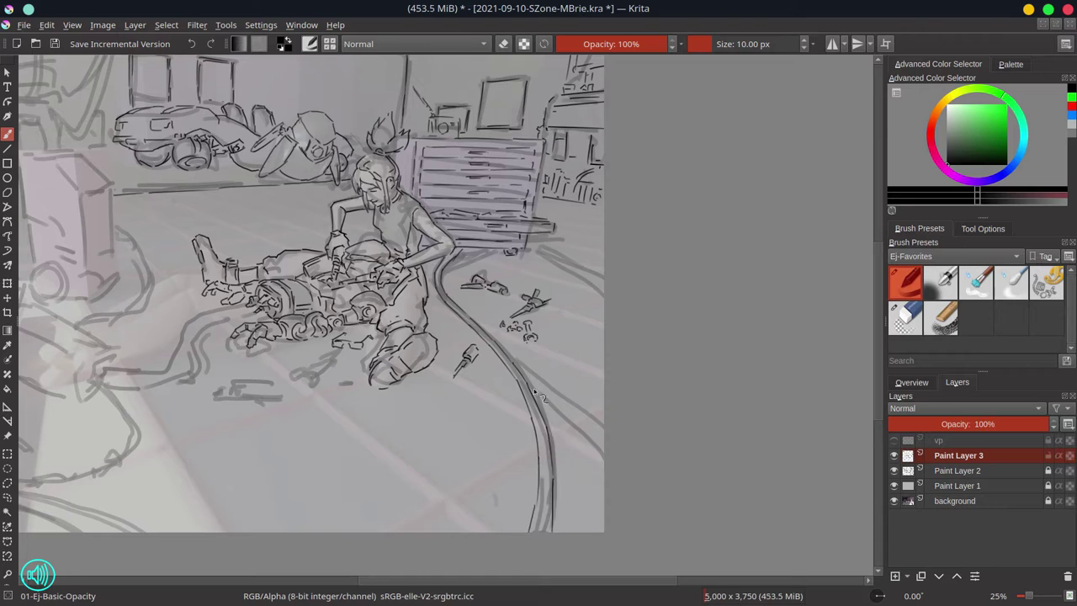
pyautogui.moveTo(446, 264); pyautogui.dragTo(484, 250)
pyautogui.moveTo(515, 372)
pyautogui.mouseDown()
pyautogui.moveTo(576, 404)
pyautogui.moveTo(603, 442)
pyautogui.mouseUp()
pyautogui.moveTo(589, 288)
pyautogui.mouseDown()
pyautogui.moveTo(563, 265)
pyautogui.moveTo(602, 261)
pyautogui.mouseUp()
pyautogui.click(893, 501)
pyautogui.click(893, 470)
pyautogui.press('-')
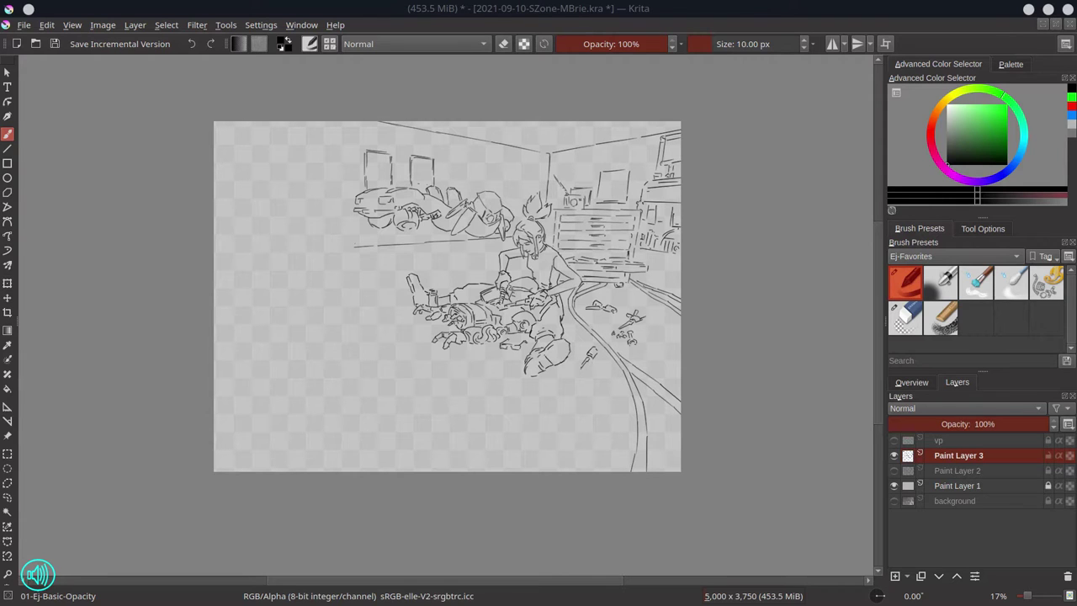
# Save, then polygon-select the floating drone's head
pyautogui.hotkey('alt', 'Tab')
pyautogui.click(53, 45)
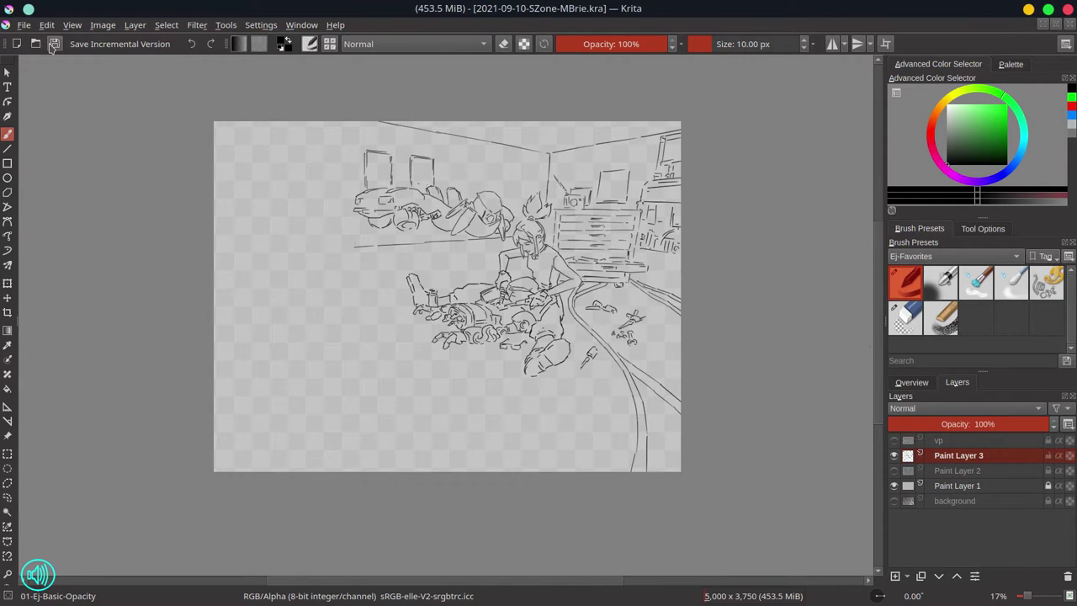
pyautogui.scroll(1, 503, 229)
pyautogui.hotkey('ctrl', 'r')
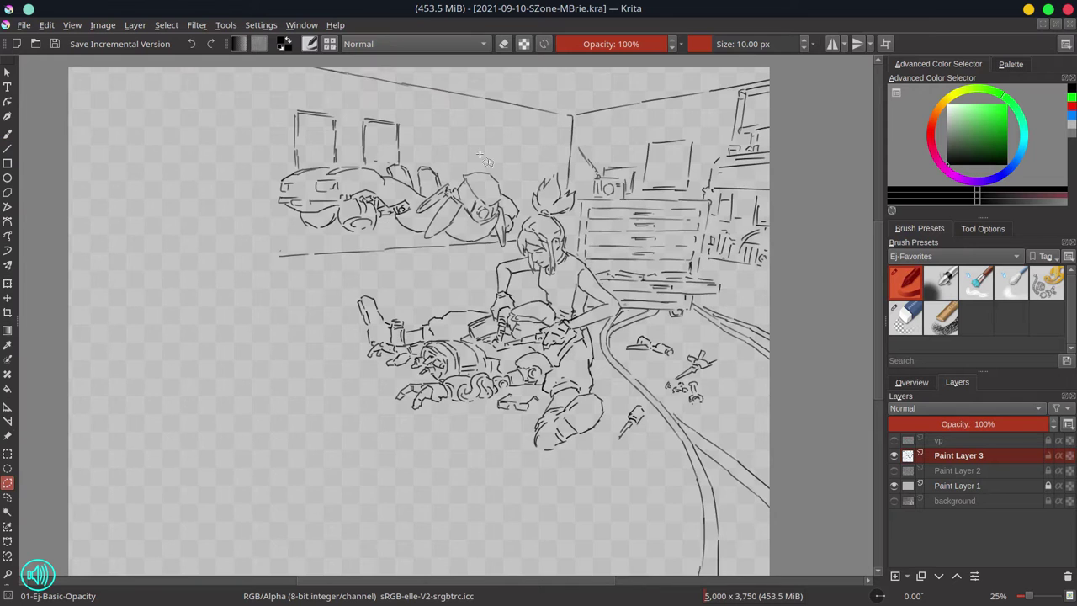
pyautogui.click(479, 154)
pyautogui.click(418, 209)
pyautogui.click(422, 244)
pyautogui.click(503, 242)
pyautogui.doubleClick(522, 221)
# Paste a copy of the drone head below Paint Layer 3 at 30% opacity
pyautogui.hotkey('ctrl', 'c')
pyautogui.hotkey('ctrl', 'v')
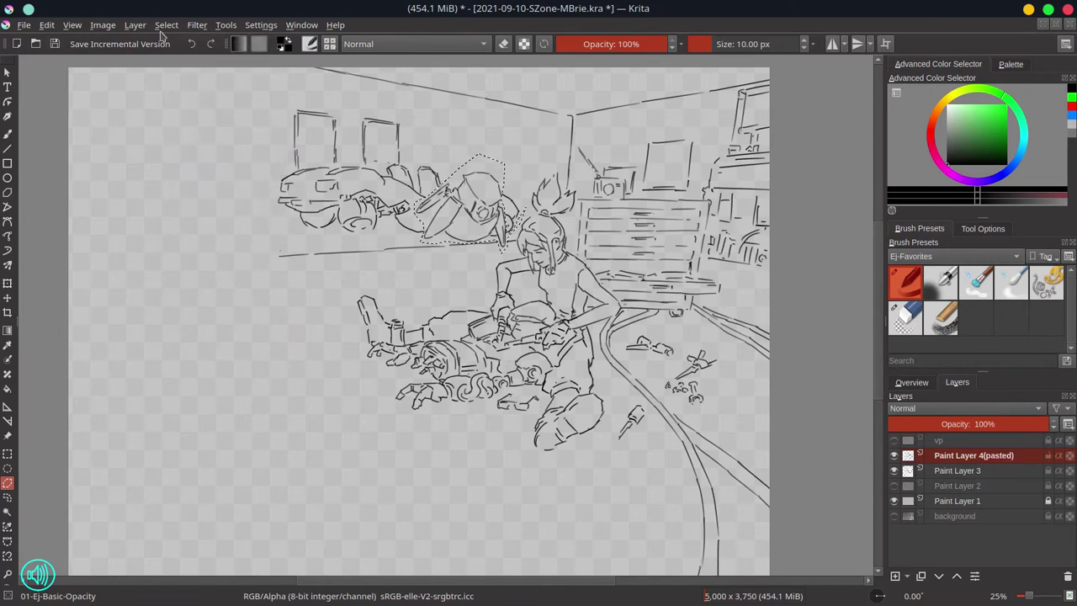
pyautogui.hotkey('ctrl', 't')
pyautogui.moveTo(504, 223)
pyautogui.mouseDown()
pyautogui.moveTo(448, 243)
pyautogui.moveTo(391, 202)
pyautogui.moveTo(429, 241)
pyautogui.moveTo(494, 243)
pyautogui.mouseUp()
pyautogui.press('b')
pyautogui.click(939, 576)
pyautogui.click(934, 424)
# Trace a helmet with visor and leaf-shaped earpiece on Paint Layer 3, then delete the faded copy
pyautogui.click(905, 317)
pyautogui.press('pageup')
pyautogui.press('/')
pyautogui.press('/')
pyautogui.press('/')
pyautogui.moveTo(452, 205)
pyautogui.mouseDown()
pyautogui.moveTo(505, 202)
pyautogui.moveTo(471, 244)
pyautogui.moveTo(483, 240)
pyautogui.moveTo(498, 290)
pyautogui.mouseUp()
pyautogui.press('/')
pyautogui.press('/')
pyautogui.moveTo(391, 219); pyautogui.dragTo(429, 206)
pyautogui.moveTo(396, 249)
pyautogui.mouseDown()
pyautogui.moveTo(438, 202)
pyautogui.moveTo(450, 205)
pyautogui.moveTo(406, 215)
pyautogui.moveTo(515, 229)
pyautogui.mouseUp()
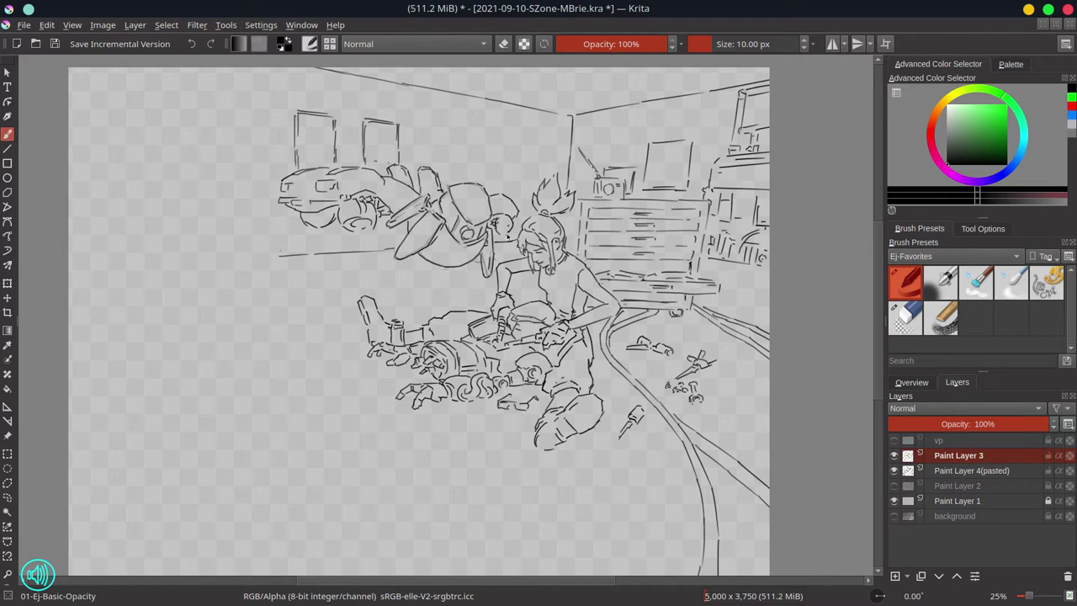
pyautogui.click(976, 471)
pyautogui.hotkey('shift', 'Delete')
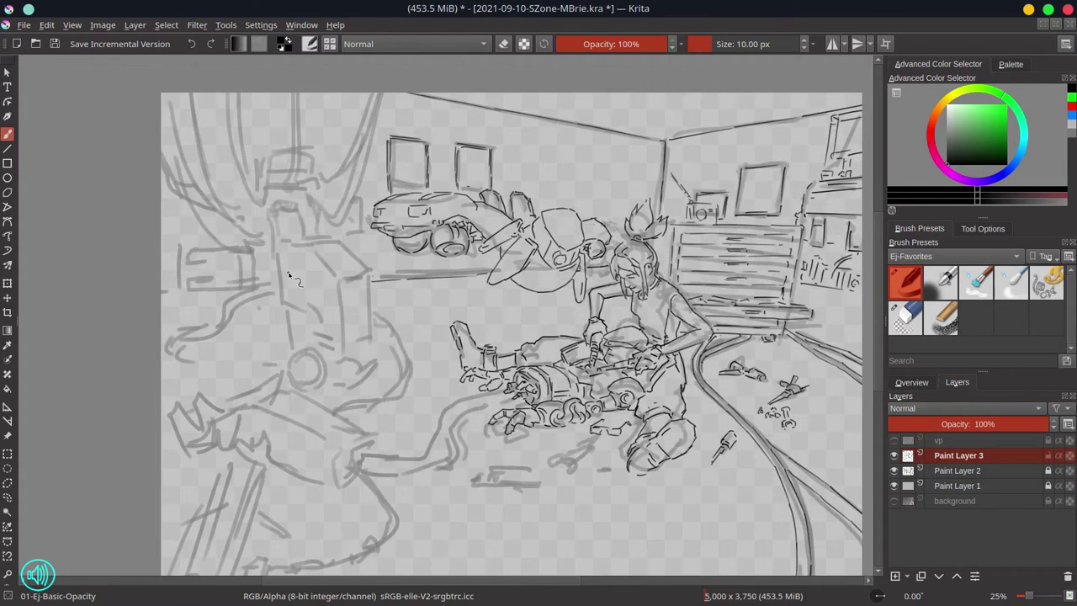
# Ink the tall left machine with its round wheel, top box and side edges
pyautogui.moveTo(276, 204); pyautogui.dragTo(294, 210)
pyautogui.moveTo(305, 351)
pyautogui.mouseDown()
pyautogui.moveTo(340, 382)
pyautogui.moveTo(328, 340)
pyautogui.moveTo(292, 339)
pyautogui.moveTo(334, 339)
pyautogui.mouseUp()
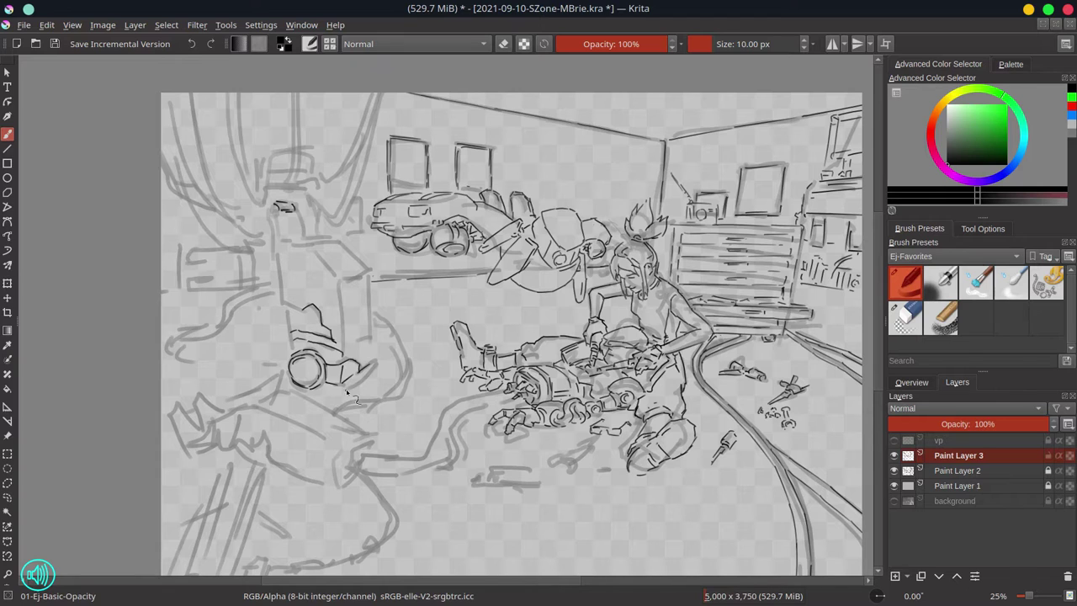
pyautogui.press('e')
pyautogui.press('/')
pyautogui.moveTo(270, 206); pyautogui.dragTo(287, 336)
pyautogui.moveTo(281, 243); pyautogui.dragTo(313, 240)
pyautogui.moveTo(294, 205)
pyautogui.mouseDown()
pyautogui.moveTo(319, 220)
pyautogui.moveTo(303, 238)
pyautogui.mouseUp()
pyautogui.moveTo(306, 240)
pyautogui.mouseDown()
pyautogui.moveTo(337, 244)
pyautogui.moveTo(341, 285)
pyautogui.mouseUp()
pyautogui.moveTo(337, 240)
pyautogui.mouseDown()
pyautogui.moveTo(351, 279)
pyautogui.moveTo(326, 248)
pyautogui.moveTo(339, 258)
pyautogui.moveTo(344, 329)
pyautogui.mouseUp()
pyautogui.moveTo(371, 275); pyautogui.dragTo(375, 352)
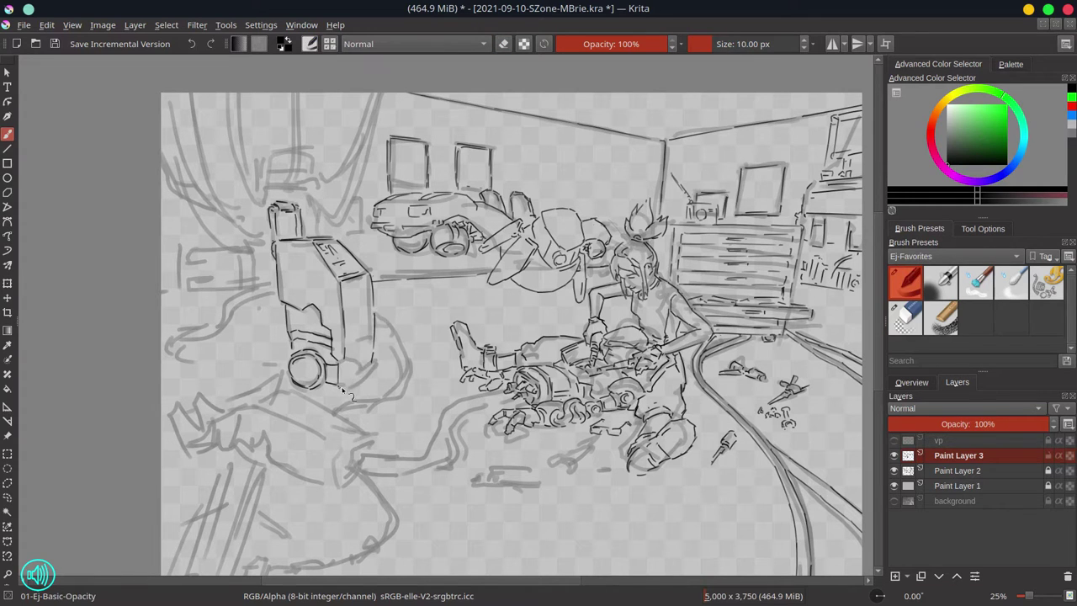
# Save the drawing and add Paint Layer 4 above the line art
pyautogui.hotkey('ctrl', 's')
pyautogui.moveTo(372, 370); pyautogui.dragTo(206, 395)
pyautogui.click(894, 576)
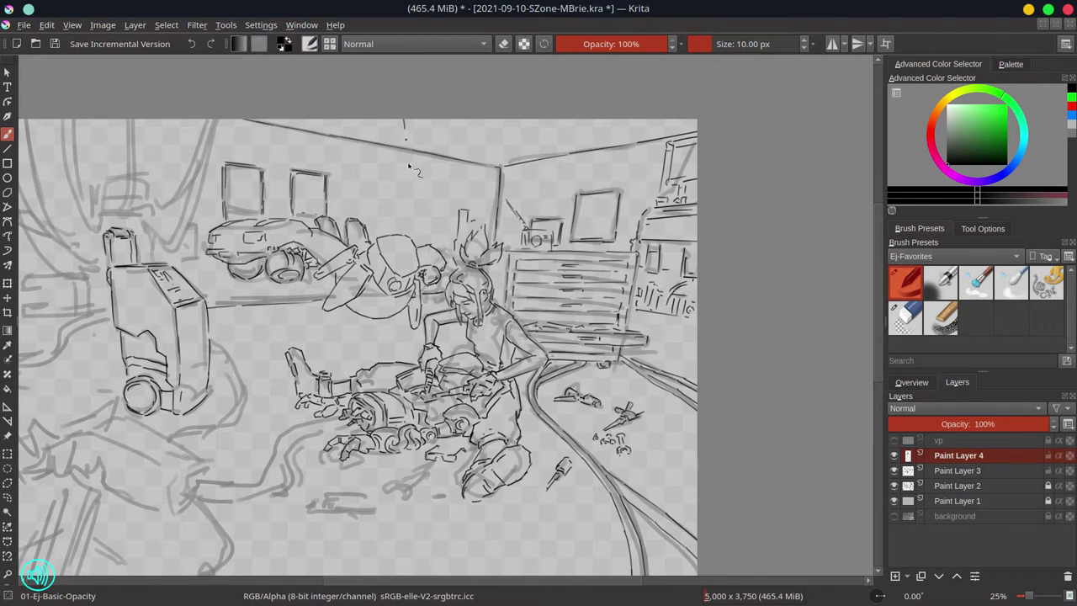
# On Paint Layer 4, draw several cables hanging from the ceiling down to the girl's head
pyautogui.moveTo(406, 119); pyautogui.dragTo(425, 198)
pyautogui.hotkey('ctrl', 'z')
pyautogui.moveTo(406, 119)
pyautogui.mouseDown()
pyautogui.moveTo(430, 211)
pyautogui.moveTo(462, 244)
pyautogui.moveTo(504, 205)
pyautogui.moveTo(515, 212)
pyautogui.mouseUp()
pyautogui.moveTo(475, 119)
pyautogui.mouseDown()
pyautogui.moveTo(478, 220)
pyautogui.moveTo(515, 232)
pyautogui.mouseUp()
pyautogui.moveTo(576, 121)
pyautogui.mouseDown()
pyautogui.moveTo(555, 204)
pyautogui.moveTo(537, 243)
pyautogui.mouseUp()
pyautogui.click(894, 471)
pyautogui.click(893, 485)
pyautogui.moveTo(471, 244); pyautogui.dragTo(494, 233)
pyautogui.moveTo(533, 126)
pyautogui.mouseDown()
pyautogui.moveTo(525, 224)
pyautogui.moveTo(510, 240)
pyautogui.moveTo(513, 232)
pyautogui.mouseUp()
pyautogui.moveTo(471, 225)
pyautogui.mouseDown()
pyautogui.moveTo(480, 236)
pyautogui.moveTo(458, 221)
pyautogui.mouseUp()
pyautogui.moveTo(505, 171)
pyautogui.mouseDown()
pyautogui.moveTo(507, 194)
pyautogui.moveTo(534, 204)
pyautogui.mouseUp()
pyautogui.moveTo(508, 190); pyautogui.dragTo(592, 170)
pyautogui.moveTo(623, 127)
pyautogui.mouseDown()
pyautogui.moveTo(604, 164)
pyautogui.moveTo(565, 178)
pyautogui.mouseUp()
# Double the cable outlines toward the top right and save
pyautogui.press('/')
pyautogui.press('/')
pyautogui.moveTo(503, 191); pyautogui.dragTo(487, 122)
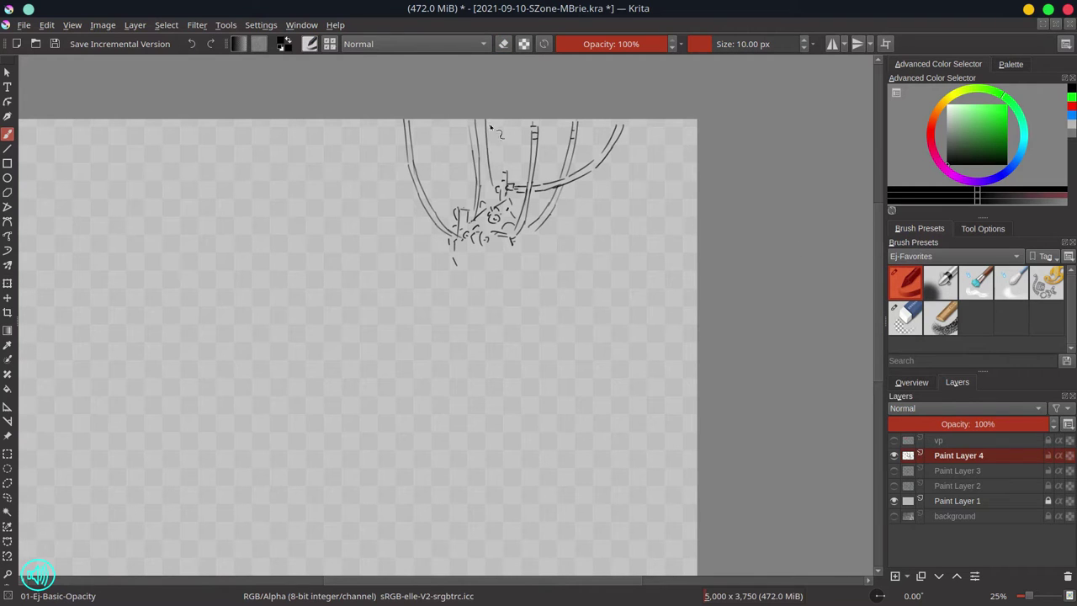
pyautogui.moveTo(515, 239); pyautogui.dragTo(528, 241)
pyautogui.moveTo(551, 236)
pyautogui.mouseDown()
pyautogui.moveTo(692, 181)
pyautogui.moveTo(648, 211)
pyautogui.mouseUp()
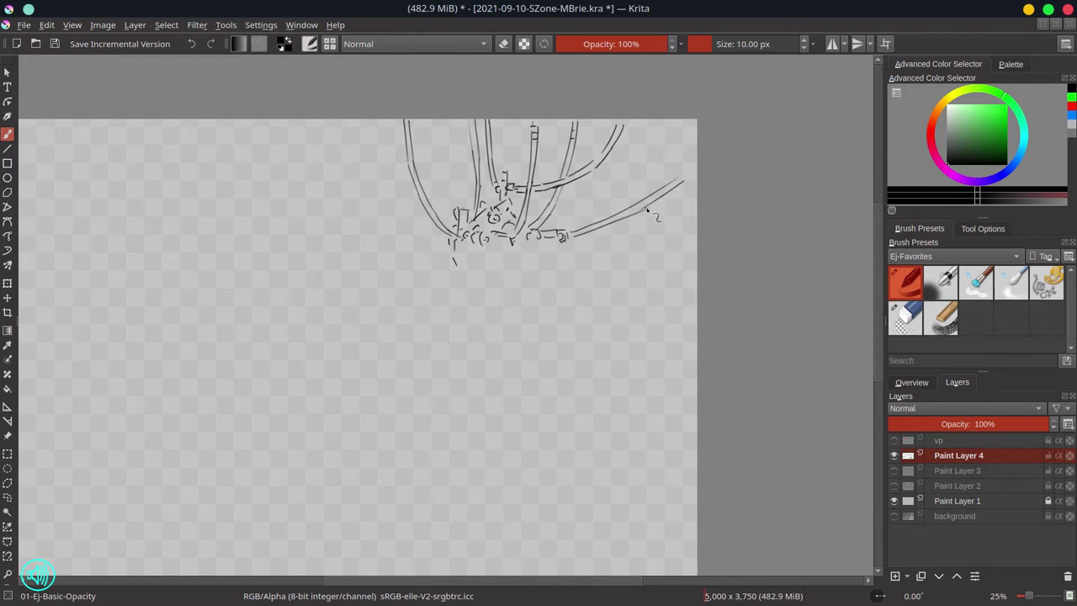
pyautogui.moveTo(568, 220); pyautogui.dragTo(577, 227)
pyautogui.moveTo(677, 122); pyautogui.dragTo(668, 137)
pyautogui.moveTo(585, 216)
pyautogui.mouseDown()
pyautogui.moveTo(681, 126)
pyautogui.moveTo(670, 143)
pyautogui.mouseUp()
pyautogui.hotkey('ctrl', 's')
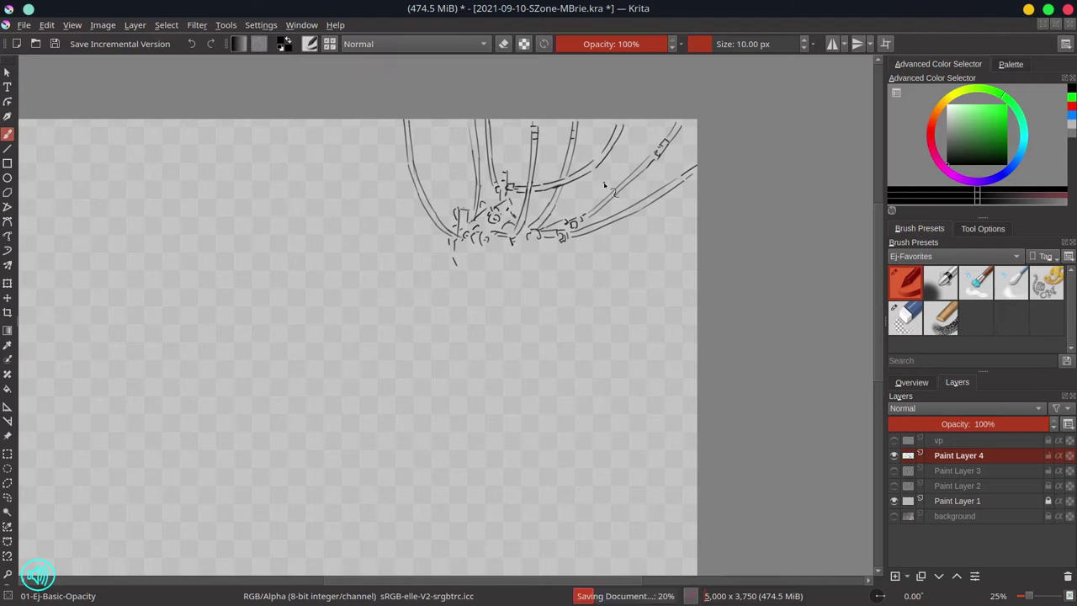
# Erase Paint Layer 3's lines behind the cables and merge the cable layer into it
pyautogui.click(895, 470)
pyautogui.click(958, 470)
pyautogui.click(905, 318)
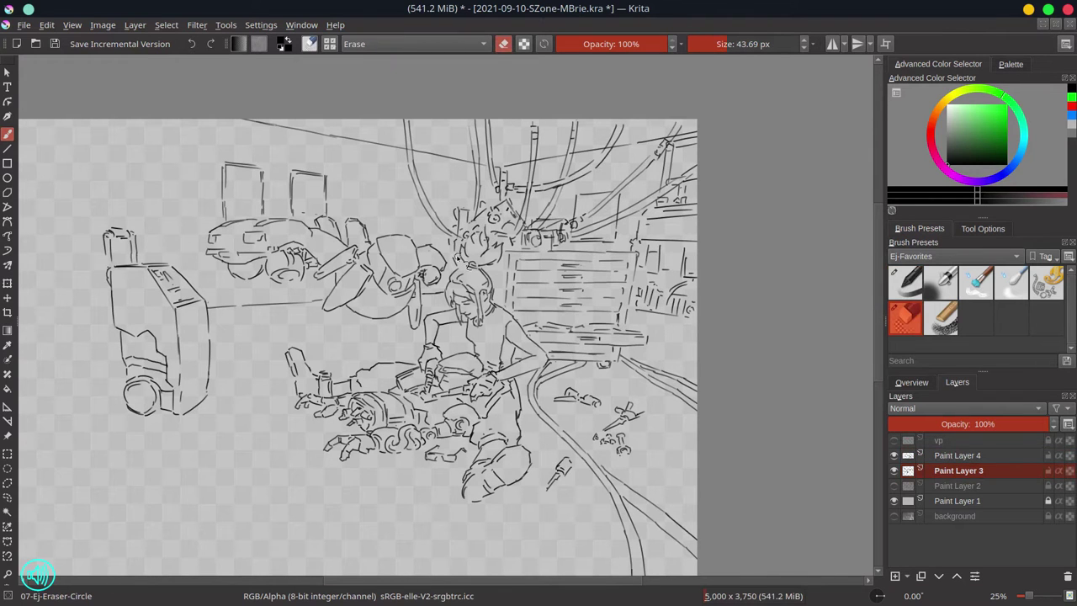
pyautogui.press('pageup')
pyautogui.press('pagedown')
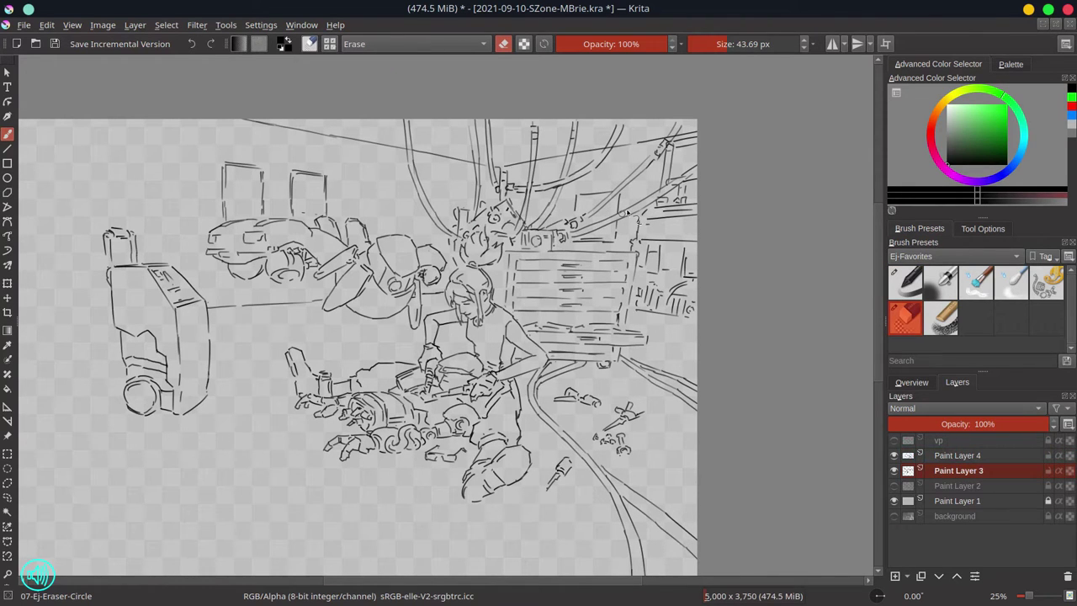
pyautogui.click(936, 458)
pyautogui.click(937, 470)
pyautogui.moveTo(514, 209)
pyautogui.mouseDown()
pyautogui.moveTo(506, 220)
pyautogui.moveTo(515, 244)
pyautogui.mouseUp()
pyautogui.press('pageup')
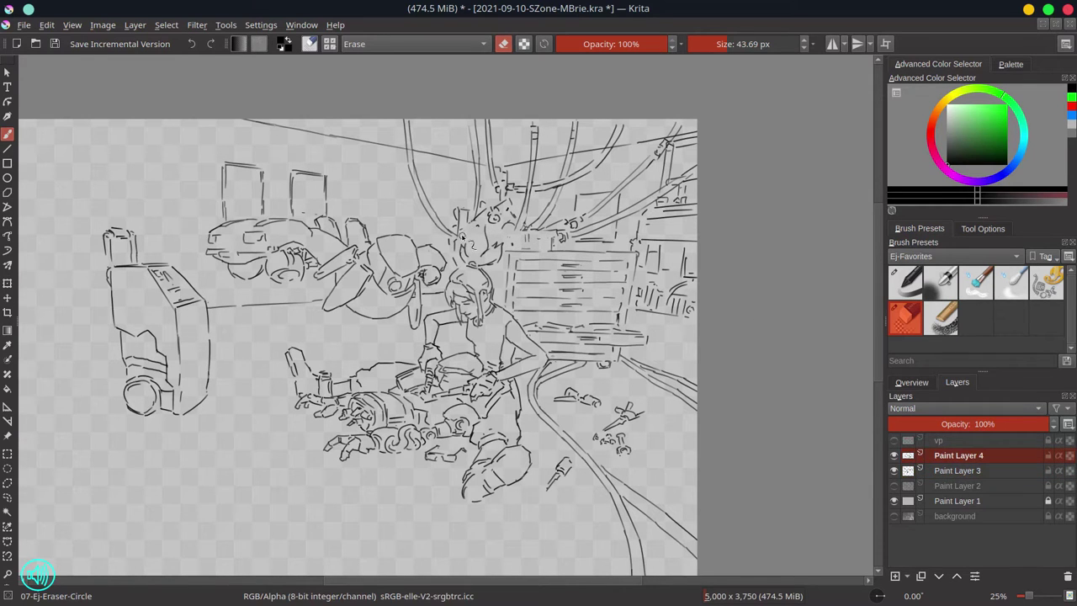
pyautogui.press('pagedown')
pyautogui.press('pageup')
pyautogui.hotkey('shift', 'Delete')
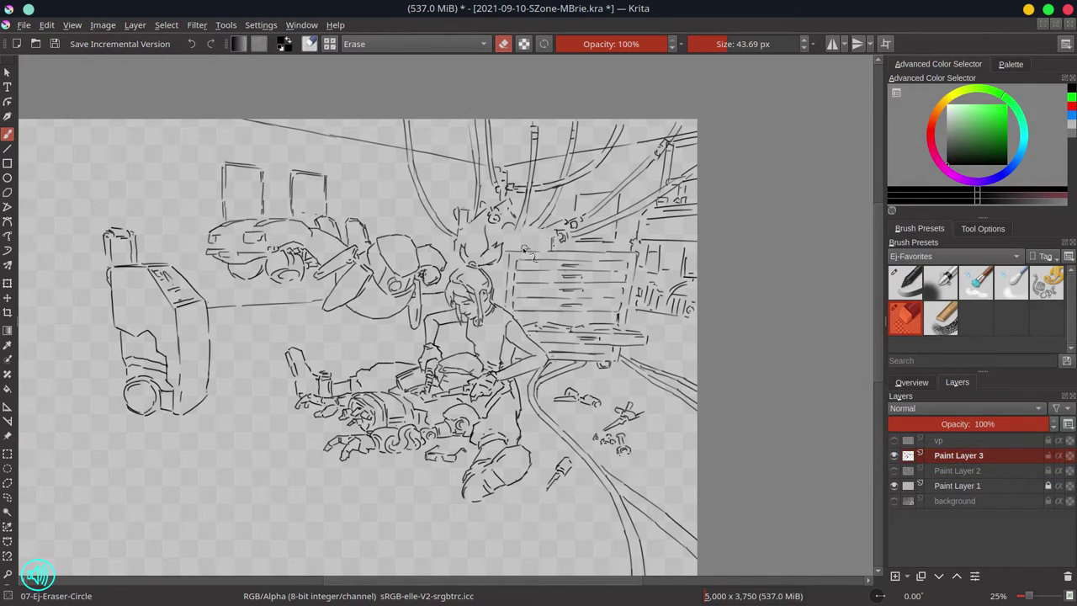
# Rework the girl's spiky hair and touch up lines around the tubes, saving along the way
pyautogui.press('/')
pyautogui.moveTo(479, 223); pyautogui.dragTo(466, 242)
pyautogui.press('/')
pyautogui.moveTo(488, 205)
pyautogui.mouseDown()
pyautogui.moveTo(498, 228)
pyautogui.moveTo(456, 267)
pyautogui.mouseUp()
pyautogui.press('/')
pyautogui.moveTo(502, 210); pyautogui.dragTo(508, 247)
pyautogui.moveTo(500, 168); pyautogui.dragTo(505, 187)
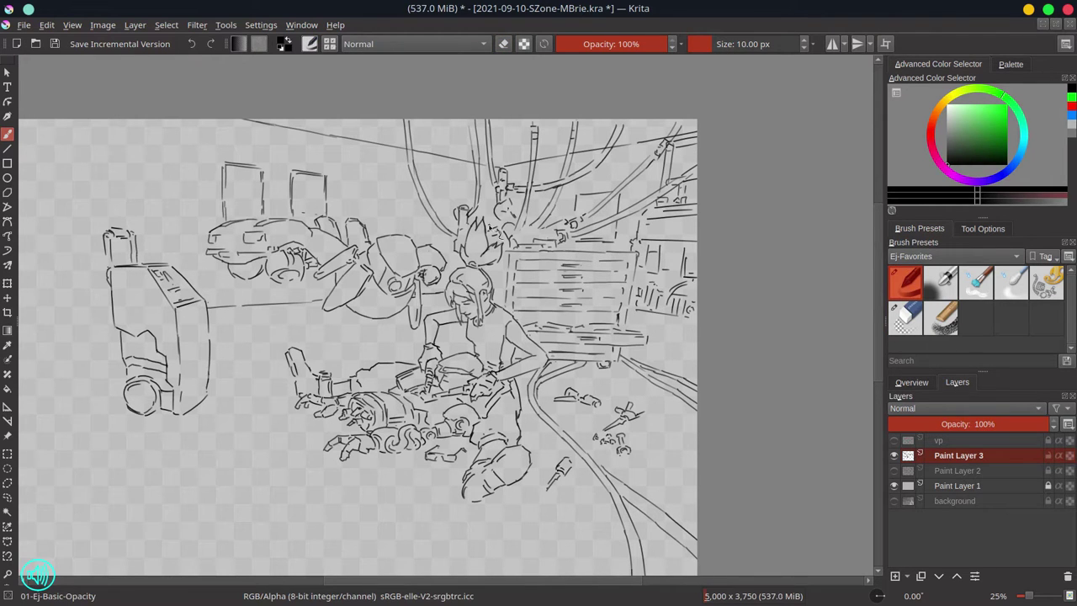
pyautogui.moveTo(531, 226); pyautogui.dragTo(527, 242)
pyautogui.moveTo(503, 251); pyautogui.dragTo(510, 257)
pyautogui.hotkey('ctrl', 's')
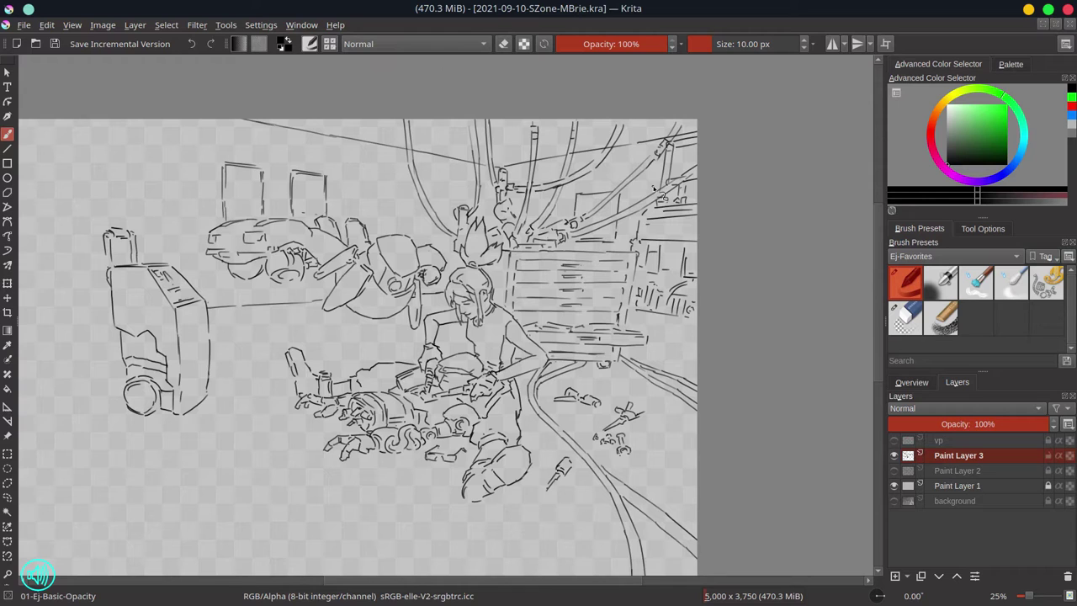
pyautogui.moveTo(664, 135)
pyautogui.mouseDown()
pyautogui.moveTo(683, 181)
pyautogui.moveTo(681, 160)
pyautogui.mouseUp()
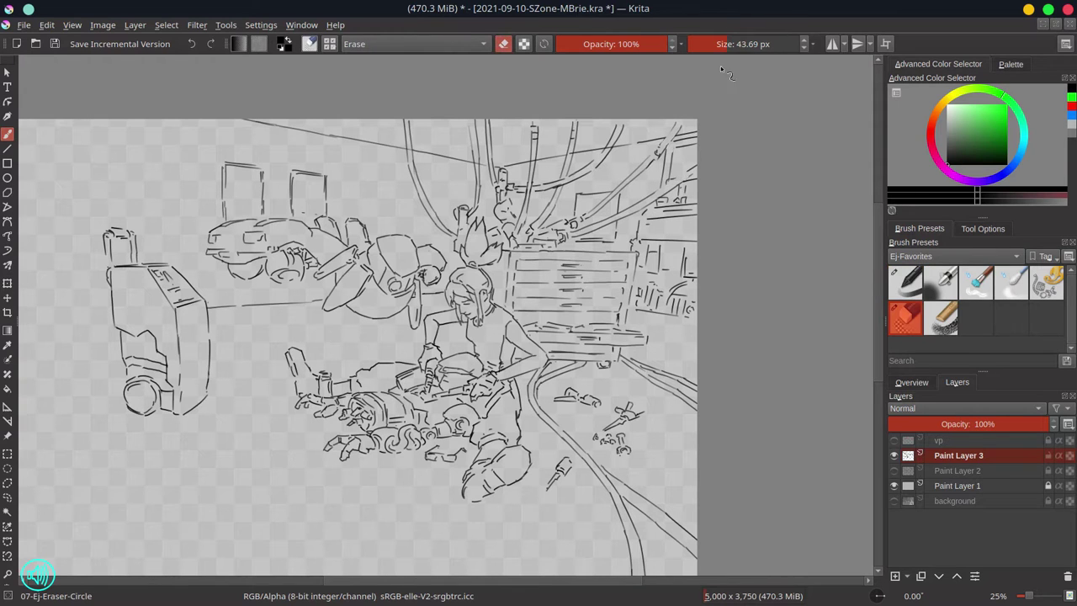
pyautogui.moveTo(570, 149); pyautogui.dragTo(572, 159)
pyautogui.moveTo(660, 187); pyautogui.dragTo(683, 174)
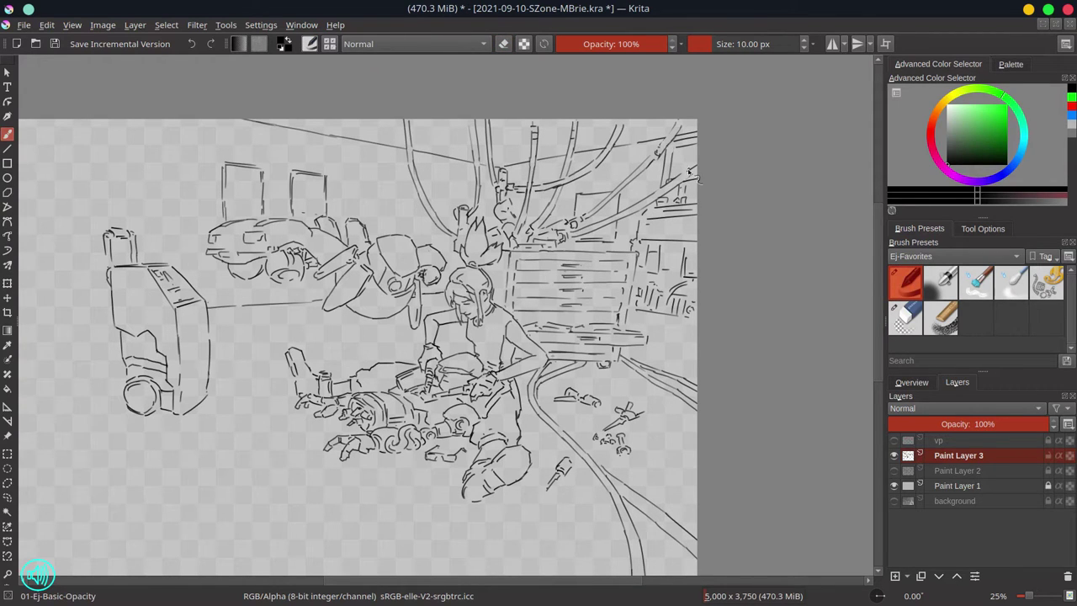
pyautogui.press('-')
pyautogui.press('-')
# With the rough sketch shown, draw shelves and a box outline left of the machine
pyautogui.hotkey('ctrl', 's')
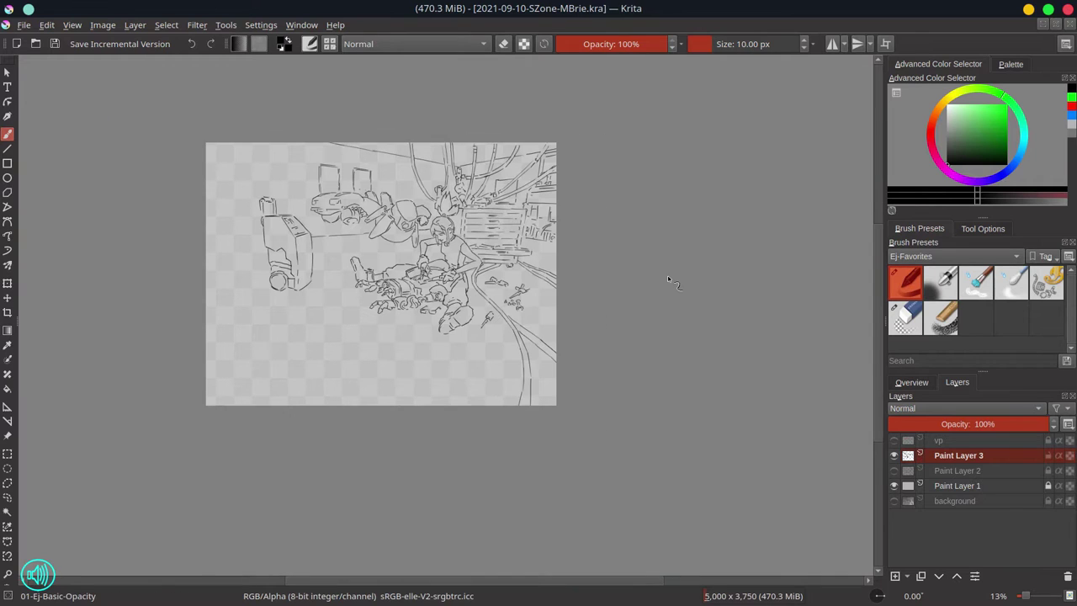
pyautogui.click(893, 470)
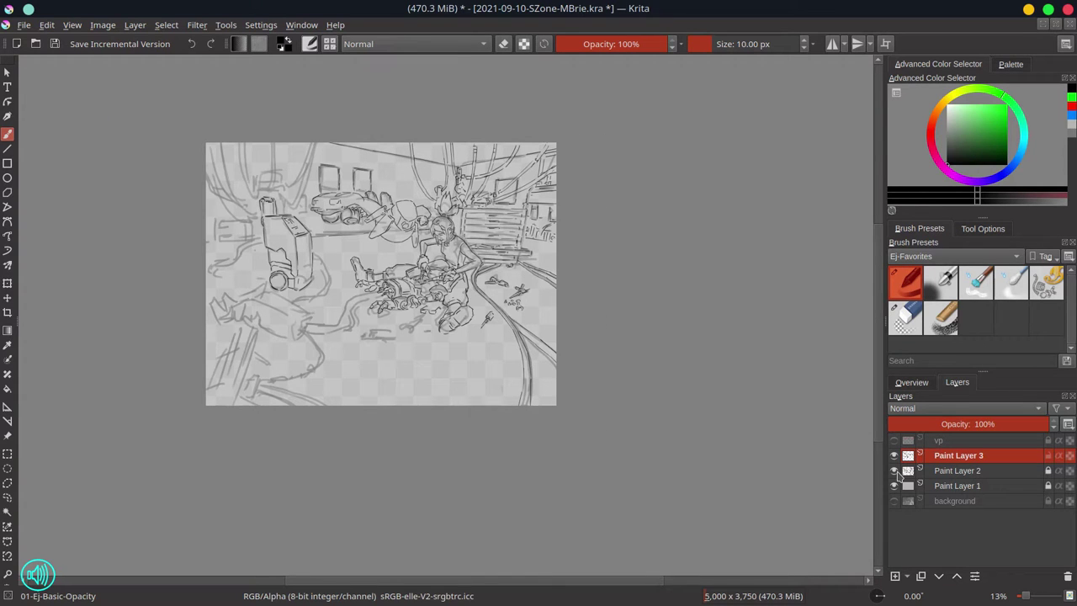
pyautogui.press('+')
pyautogui.press('+')
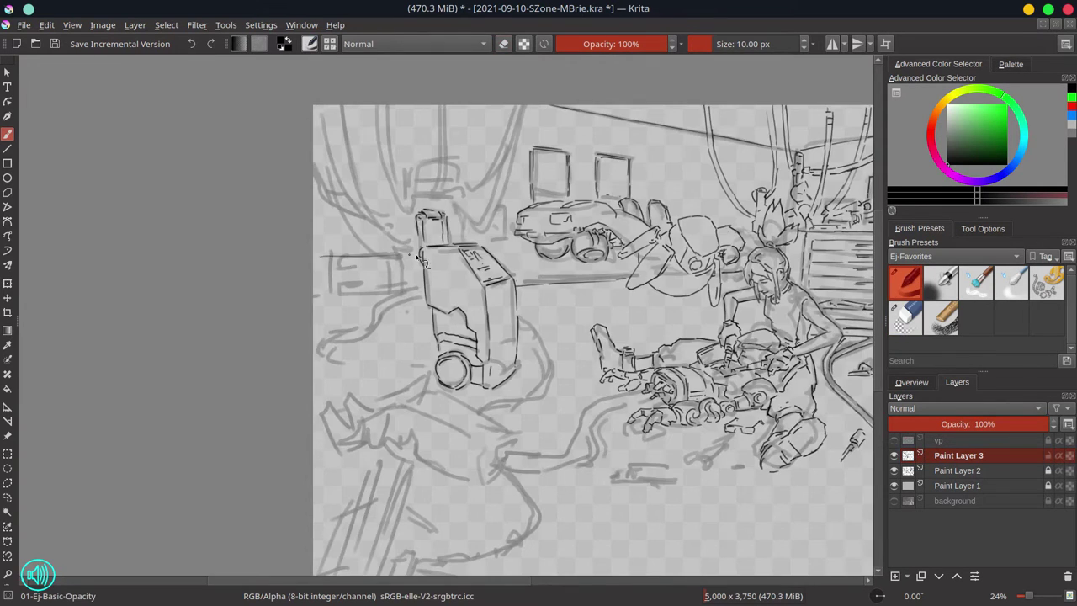
pyautogui.press('e')
pyautogui.press('e')
pyautogui.moveTo(345, 288); pyautogui.dragTo(419, 294)
pyautogui.moveTo(391, 254); pyautogui.dragTo(416, 257)
pyautogui.moveTo(335, 246)
pyautogui.mouseDown()
pyautogui.moveTo(337, 221)
pyautogui.moveTo(367, 219)
pyautogui.mouseUp()
pyautogui.moveTo(374, 222)
pyautogui.mouseDown()
pyautogui.moveTo(377, 240)
pyautogui.moveTo(417, 243)
pyautogui.mouseUp()
pyautogui.moveTo(338, 251)
pyautogui.mouseDown()
pyautogui.moveTo(348, 256)
pyautogui.moveTo(320, 295)
pyautogui.mouseUp()
pyautogui.moveTo(335, 276); pyautogui.dragTo(335, 304)
# Draw boxes behind the machine top, hide the sketch, save, and show the Overview
pyautogui.moveTo(438, 210); pyautogui.dragTo(502, 207)
pyautogui.moveTo(505, 212); pyautogui.dragTo(505, 257)
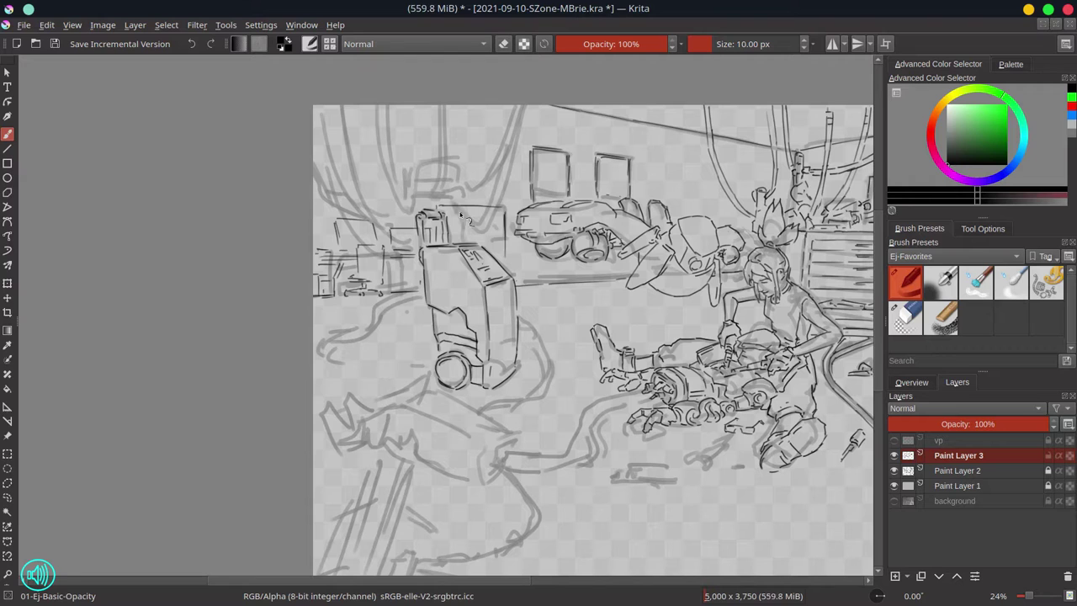
pyautogui.moveTo(449, 217); pyautogui.dragTo(488, 226)
pyautogui.moveTo(459, 216)
pyautogui.mouseDown()
pyautogui.moveTo(508, 217)
pyautogui.moveTo(495, 242)
pyautogui.mouseUp()
pyautogui.moveTo(502, 215); pyautogui.dragTo(513, 246)
pyautogui.click(894, 471)
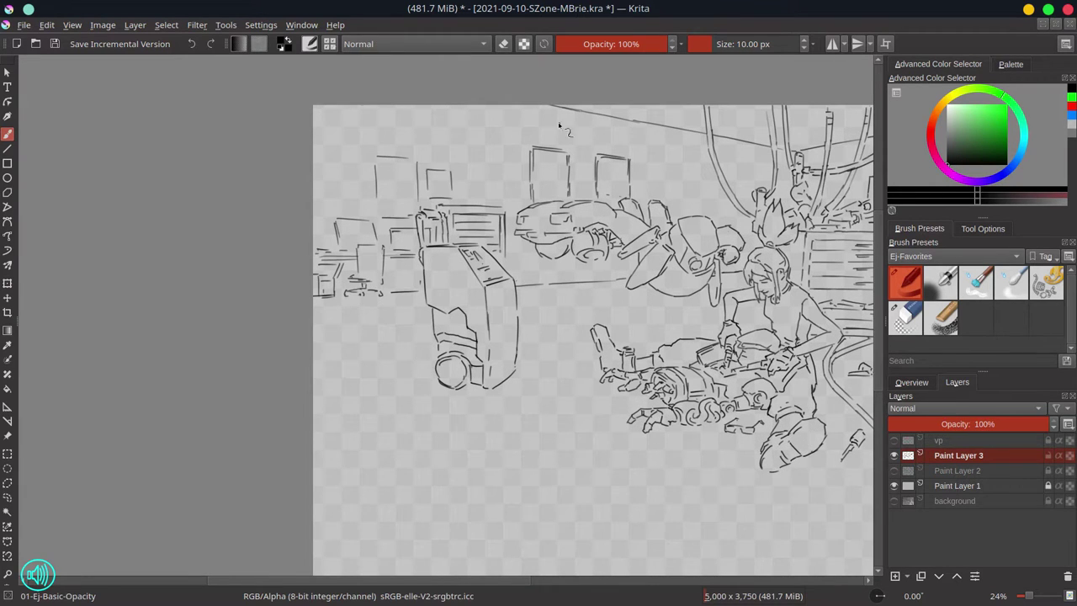
pyautogui.scroll(-3, 482, 352)
pyautogui.hotkey('ctrl', 's')
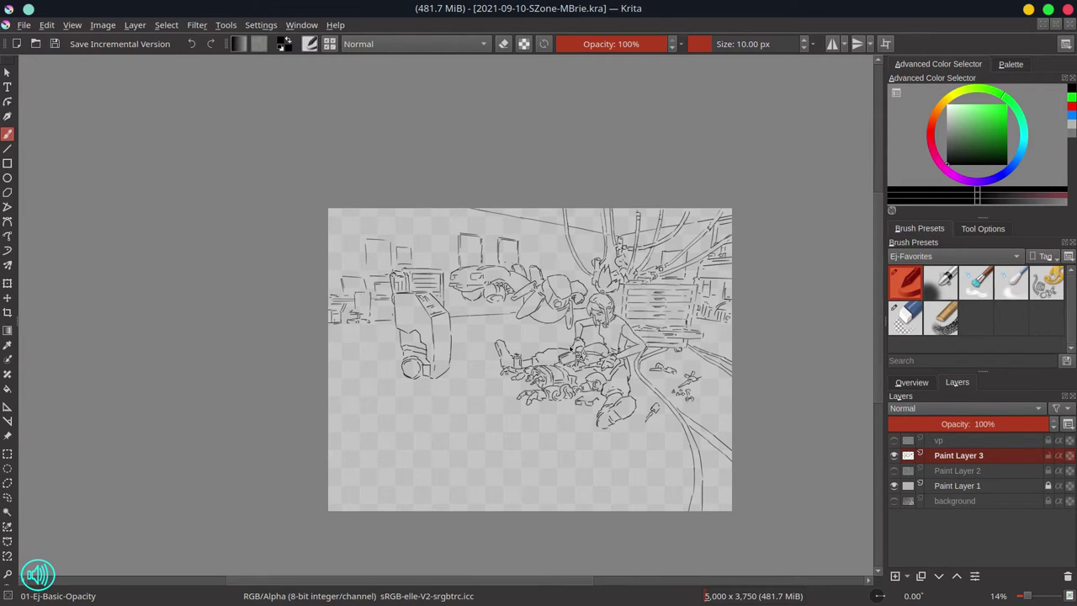
pyautogui.click(912, 382)
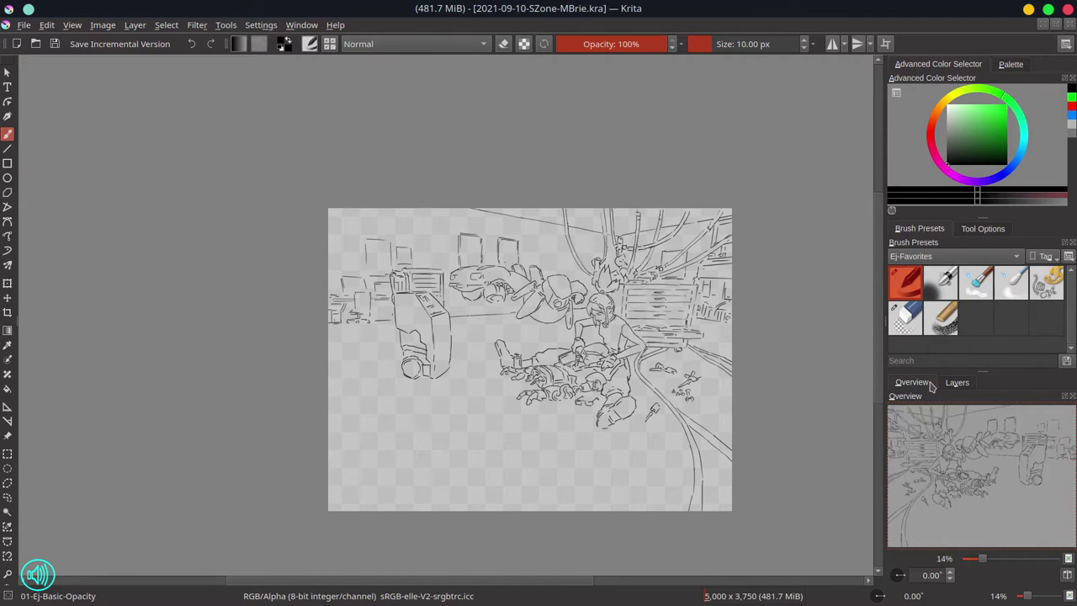
# Make the rough sketch layer visible in the Layers list and zoom in on the drawing
pyautogui.click(957, 382)
pyautogui.click(893, 470)
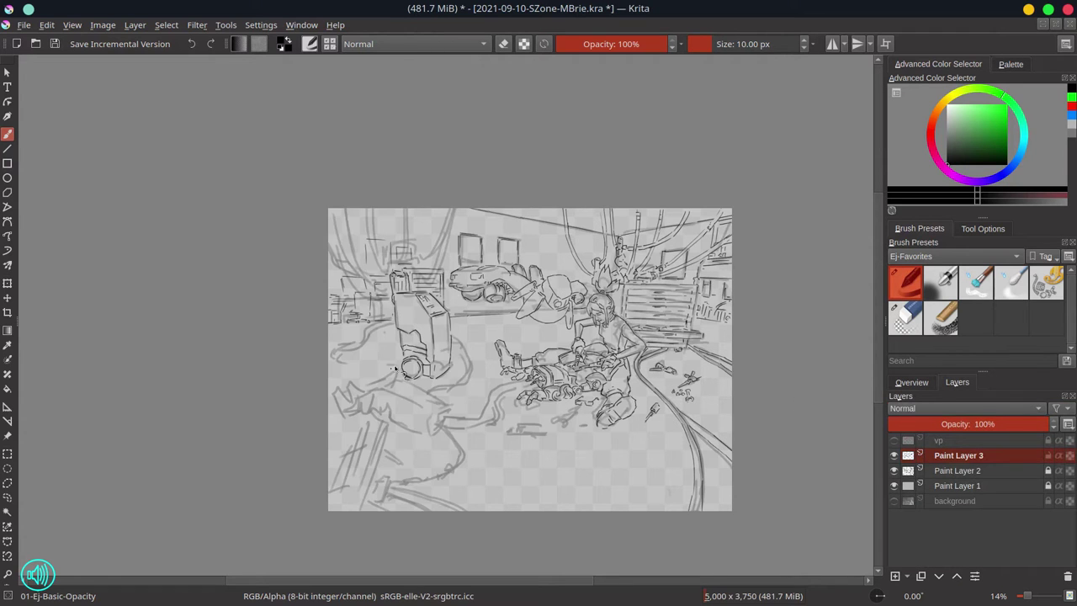
pyautogui.scroll(3, 410, 316)
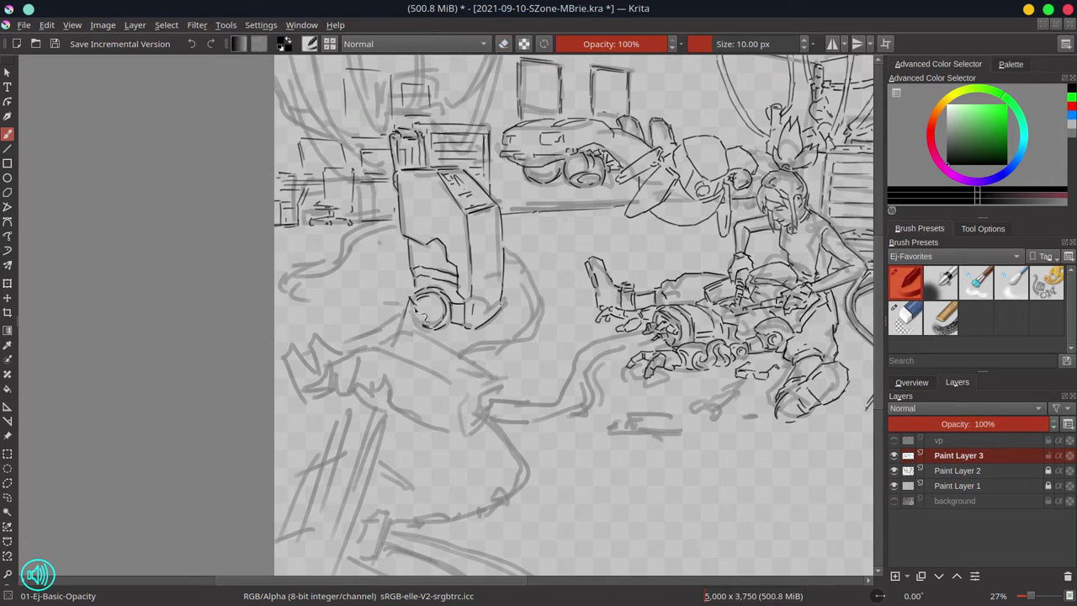
pyautogui.scroll(-2, 408, 336)
# Darken the long diagonal line at lower left and sketch a cylinder's sides, outline and bottom
pyautogui.moveTo(408, 362); pyautogui.dragTo(367, 488)
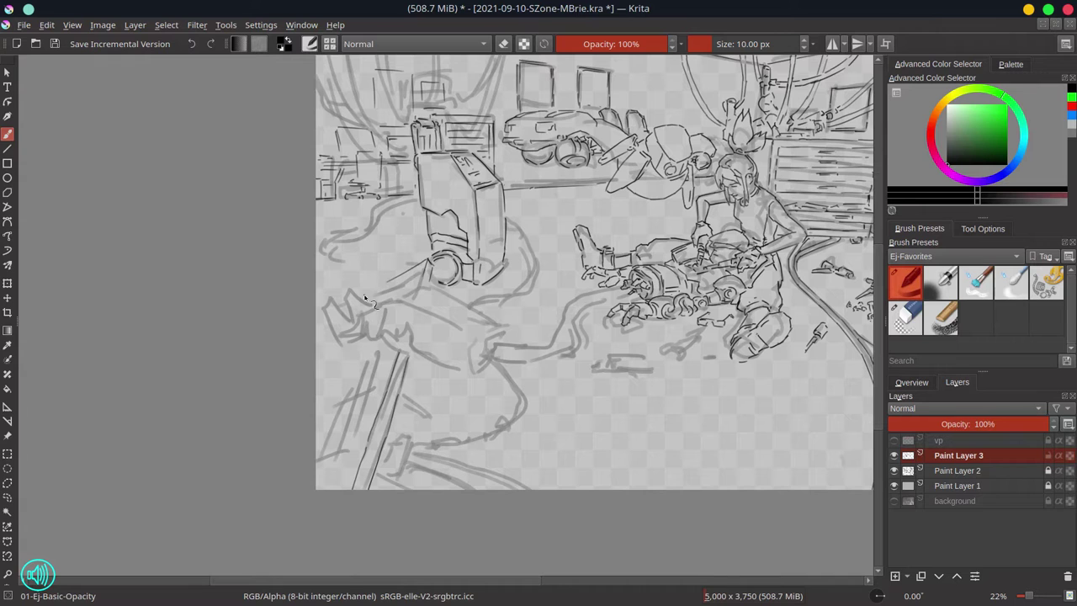
pyautogui.moveTo(411, 280)
pyautogui.mouseDown()
pyautogui.moveTo(481, 325)
pyautogui.moveTo(454, 268)
pyautogui.moveTo(509, 319)
pyautogui.mouseUp()
pyautogui.moveTo(437, 264)
pyautogui.mouseDown()
pyautogui.moveTo(419, 336)
pyautogui.moveTo(449, 380)
pyautogui.mouseUp()
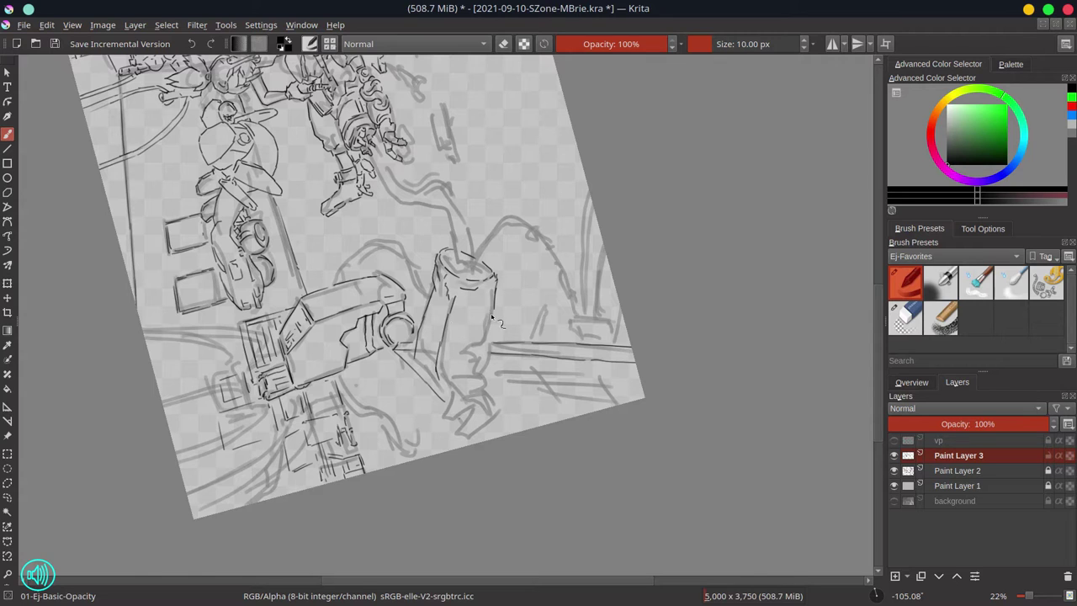
pyautogui.moveTo(493, 311); pyautogui.dragTo(473, 384)
pyautogui.moveTo(437, 377); pyautogui.dragTo(462, 417)
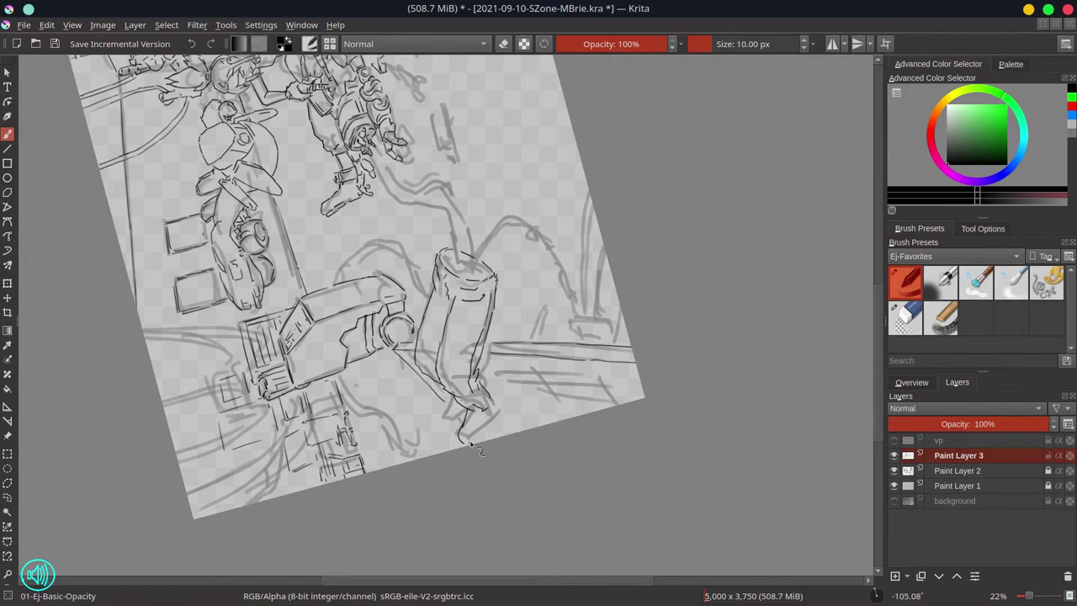
# Turn the canvas upright, lasso the cylinder strokes, and move and resize them
pyautogui.press('5')
pyautogui.click(7, 483)
pyautogui.moveTo(320, 296)
pyautogui.mouseDown()
pyautogui.moveTo(530, 420)
pyautogui.moveTo(252, 522)
pyautogui.mouseUp()
pyautogui.hotkey('ctrl', 't')
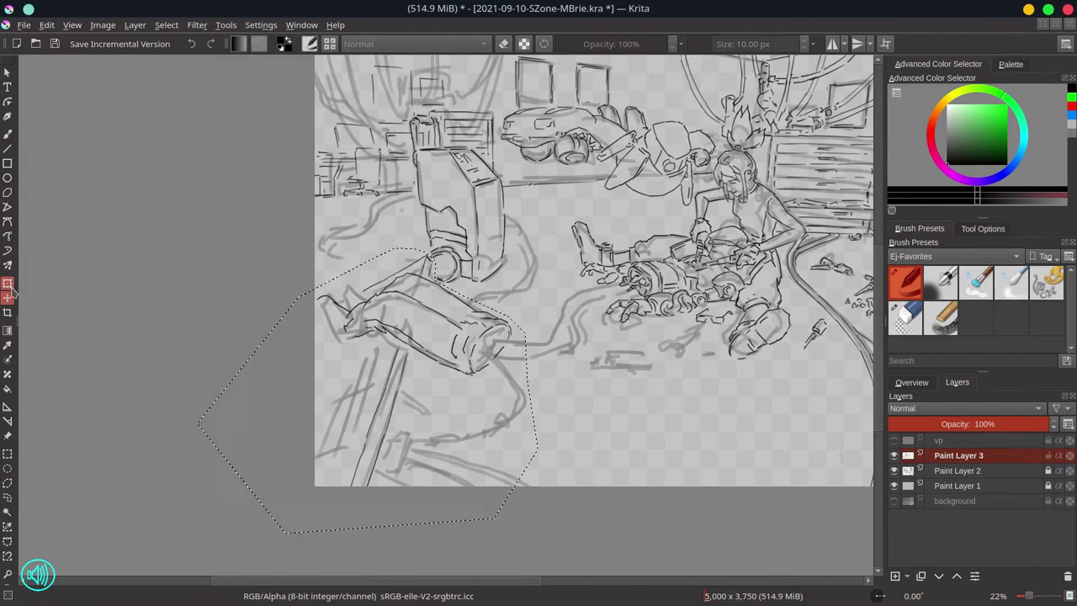
pyautogui.moveTo(463, 404); pyautogui.dragTo(475, 418)
pyautogui.press('Return')
# Sketch the foot to the left of the cylinder with the brush
pyautogui.press('b')
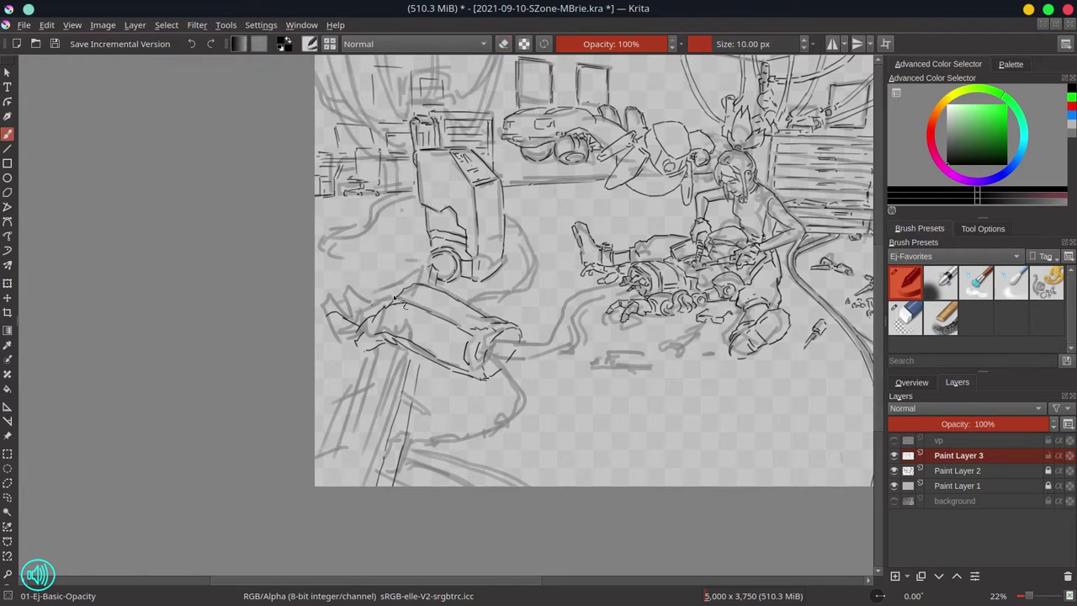
pyautogui.moveTo(352, 298); pyautogui.dragTo(414, 276)
pyautogui.hotkey('ctrl', 'z')
pyautogui.moveTo(327, 316); pyautogui.dragTo(353, 353)
pyautogui.moveTo(351, 304)
pyautogui.mouseDown()
pyautogui.moveTo(407, 357)
pyautogui.moveTo(367, 483)
pyautogui.mouseUp()
# Hide the rough grey sketch and ink clean lines below, left of, and around the cylinder's end
pyautogui.click(894, 470)
pyautogui.moveTo(374, 291)
pyautogui.mouseDown()
pyautogui.moveTo(316, 310)
pyautogui.moveTo(361, 303)
pyautogui.mouseUp()
pyautogui.moveTo(365, 446)
pyautogui.mouseDown()
pyautogui.moveTo(354, 400)
pyautogui.moveTo(325, 464)
pyautogui.mouseUp()
pyautogui.moveTo(489, 358); pyautogui.dragTo(515, 377)
pyautogui.moveTo(500, 339); pyautogui.dragTo(515, 361)
pyautogui.moveTo(508, 340); pyautogui.dragTo(538, 362)
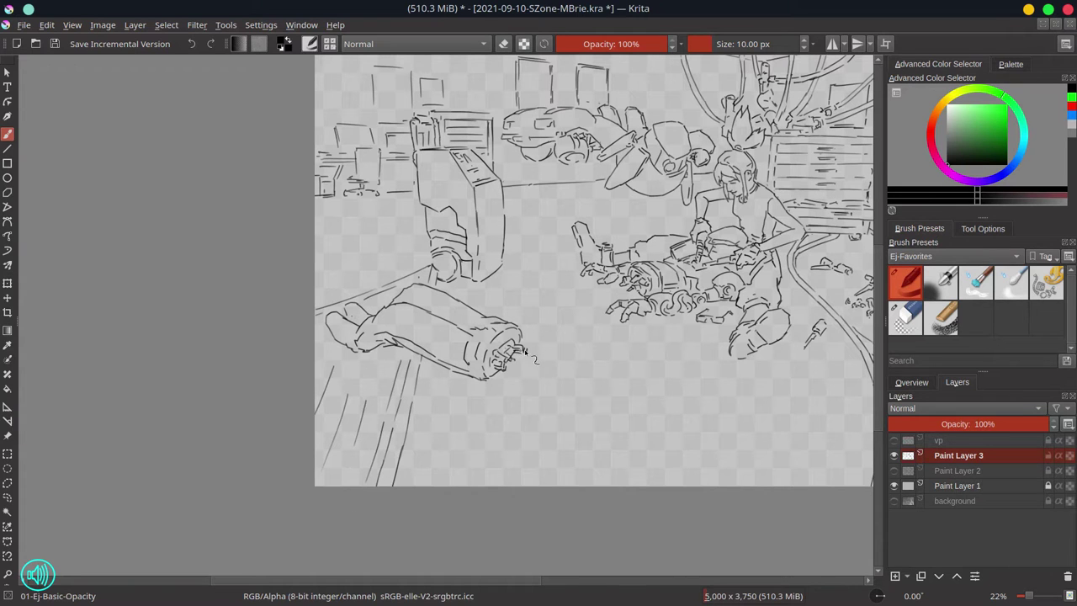
pyautogui.hotkey('ctrl', 'z')
pyautogui.moveTo(416, 392); pyautogui.dragTo(440, 402)
pyautogui.moveTo(427, 403); pyautogui.dragTo(445, 414)
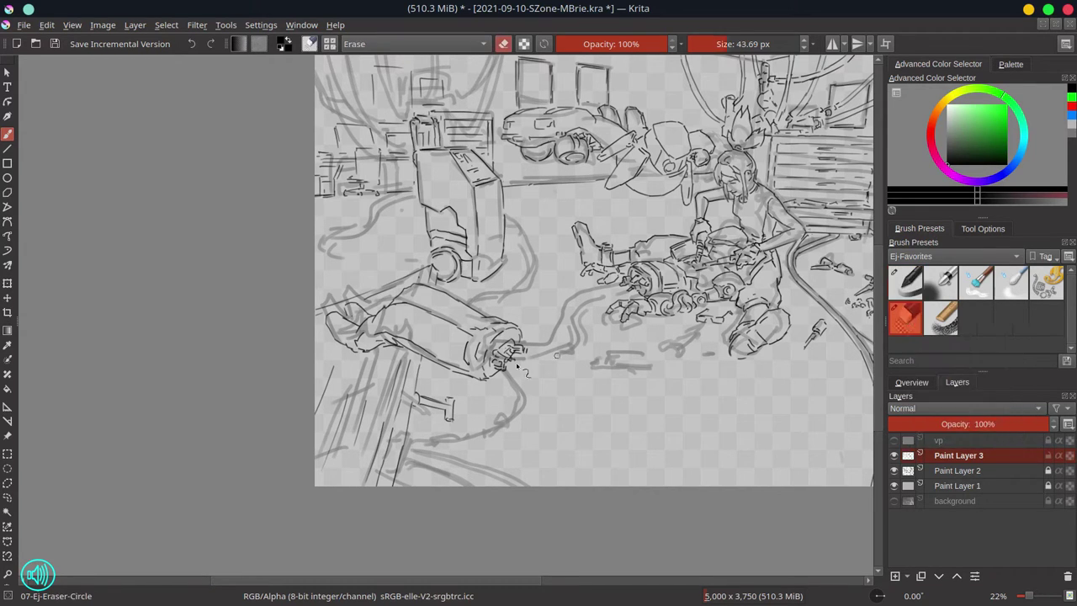
# Check the perspective guides, then draw short vertical lines and curved floor lines at lower left
pyautogui.click(894, 440)
pyautogui.click(894, 440)
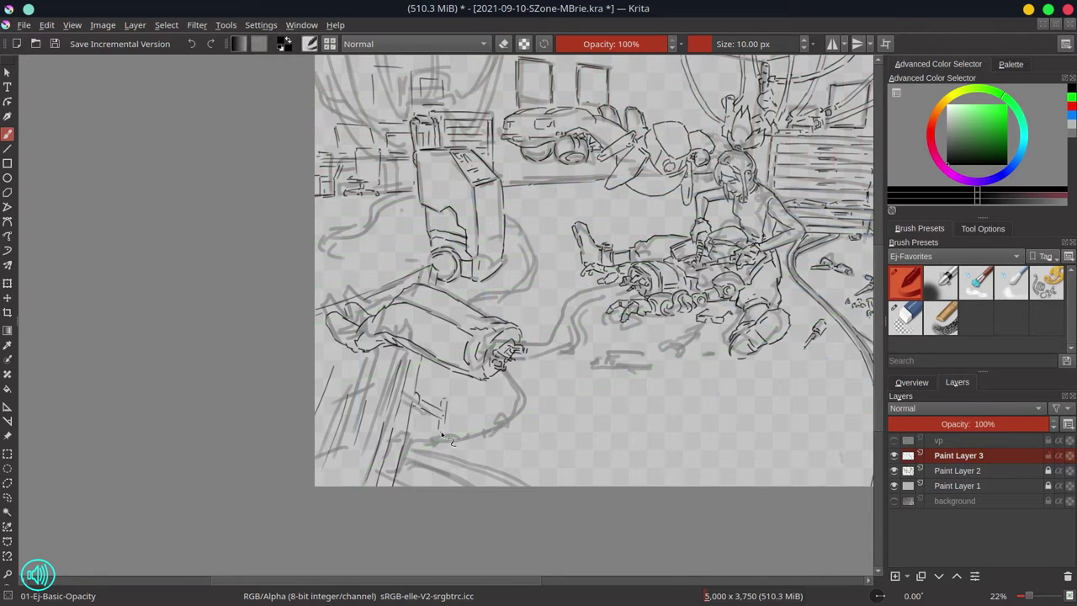
pyautogui.moveTo(427, 395)
pyautogui.mouseDown()
pyautogui.moveTo(436, 391)
pyautogui.moveTo(414, 476)
pyautogui.moveTo(505, 486)
pyautogui.mouseUp()
pyautogui.moveTo(433, 454); pyautogui.dragTo(520, 486)
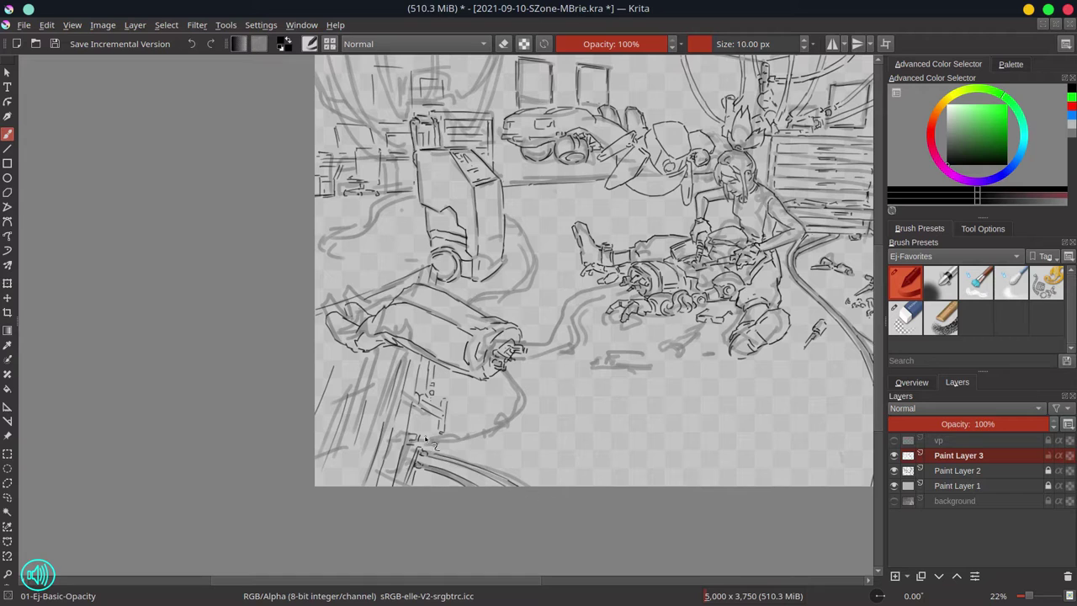
pyautogui.moveTo(420, 438); pyautogui.dragTo(458, 440)
# Draw the double-lined cable from the plug up to the machine and along its base
pyautogui.moveTo(513, 410); pyautogui.dragTo(442, 440)
pyautogui.moveTo(520, 357); pyautogui.dragTo(573, 344)
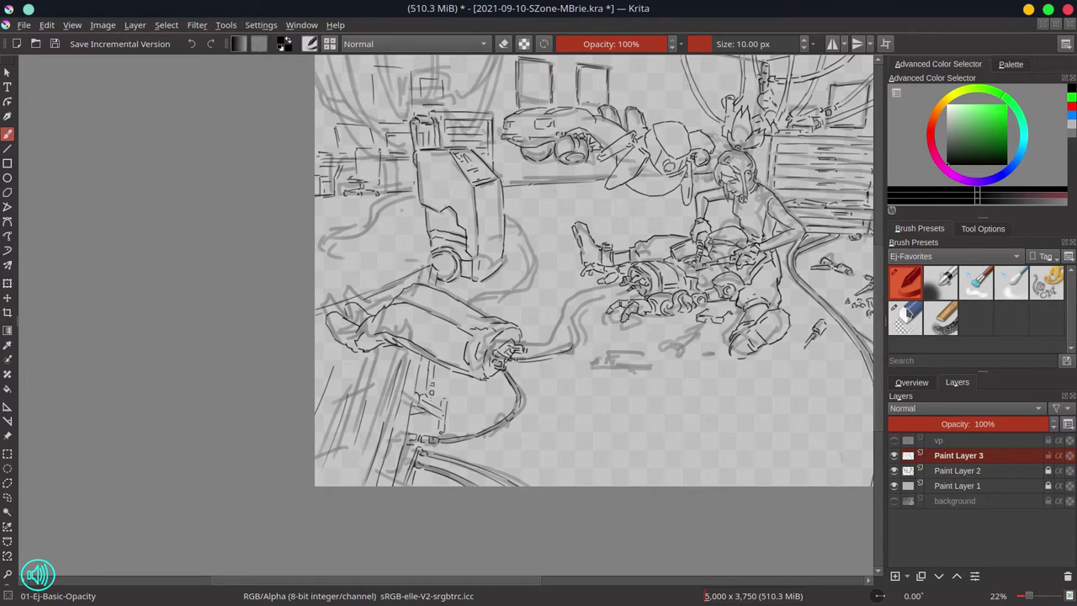
pyautogui.moveTo(624, 293)
pyautogui.mouseDown()
pyautogui.moveTo(600, 301)
pyautogui.moveTo(581, 349)
pyautogui.mouseUp()
pyautogui.moveTo(624, 284); pyautogui.dragTo(523, 348)
pyautogui.moveTo(582, 292); pyautogui.dragTo(546, 346)
pyautogui.moveTo(508, 264)
pyautogui.mouseDown()
pyautogui.moveTo(502, 287)
pyautogui.moveTo(526, 258)
pyautogui.mouseUp()
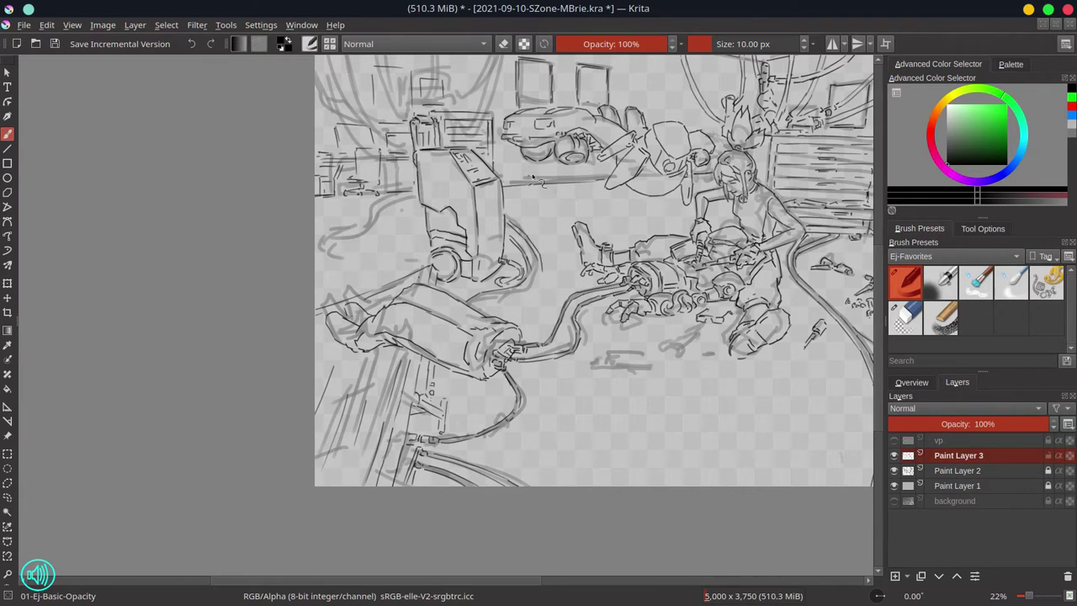
pyautogui.moveTo(474, 300); pyautogui.dragTo(553, 300)
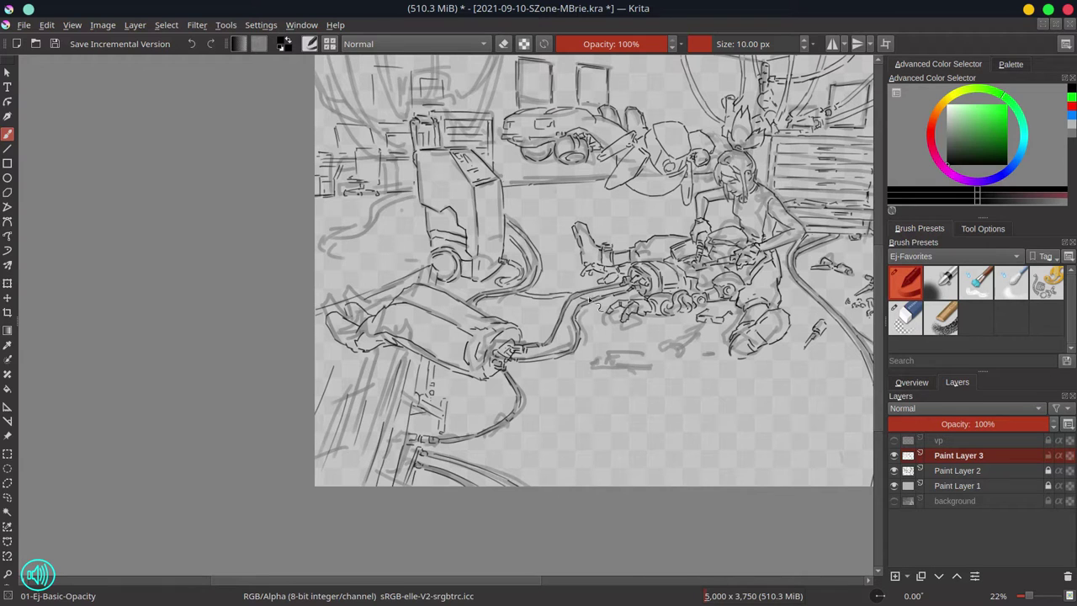
# Hide the rough sketch and draw the cable coiling down-left from the machine
pyautogui.moveTo(410, 195)
pyautogui.mouseDown()
pyautogui.moveTo(366, 222)
pyautogui.moveTo(362, 248)
pyautogui.moveTo(402, 266)
pyautogui.mouseUp()
pyautogui.hotkey('ctrl', 'h')
pyautogui.moveTo(360, 227)
pyautogui.mouseDown()
pyautogui.moveTo(330, 308)
pyautogui.moveTo(505, 383)
pyautogui.moveTo(423, 282)
pyautogui.mouseUp()
# Nudge the cylinder slightly up and right, then save the painting
pyautogui.press('f')
pyautogui.press('t')
pyautogui.moveTo(479, 370); pyautogui.dragTo(489, 363)
pyautogui.press('b')
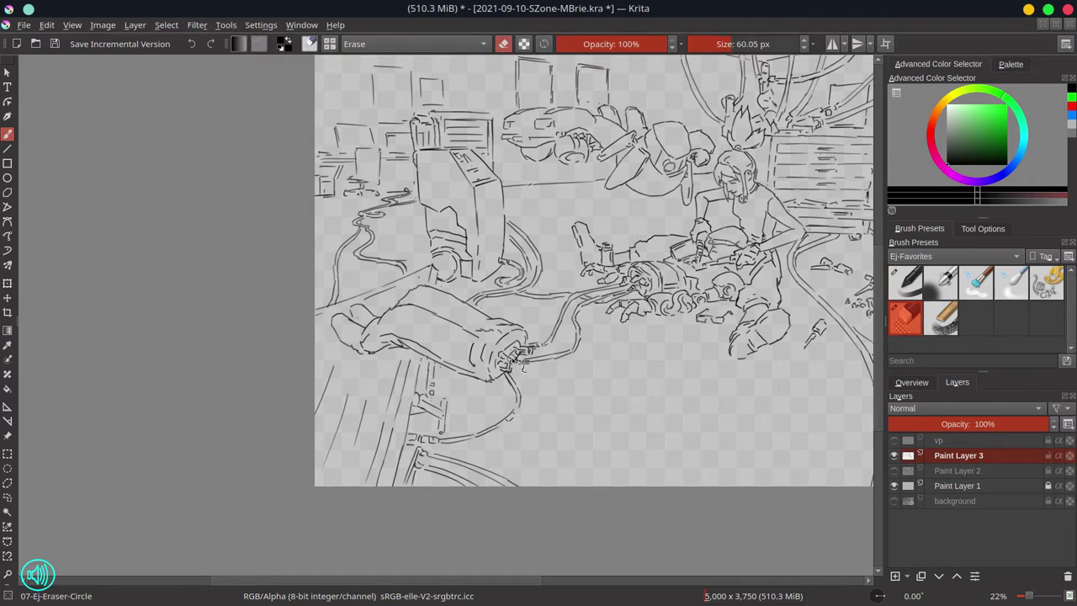
pyautogui.hotkey('ctrl', 's')
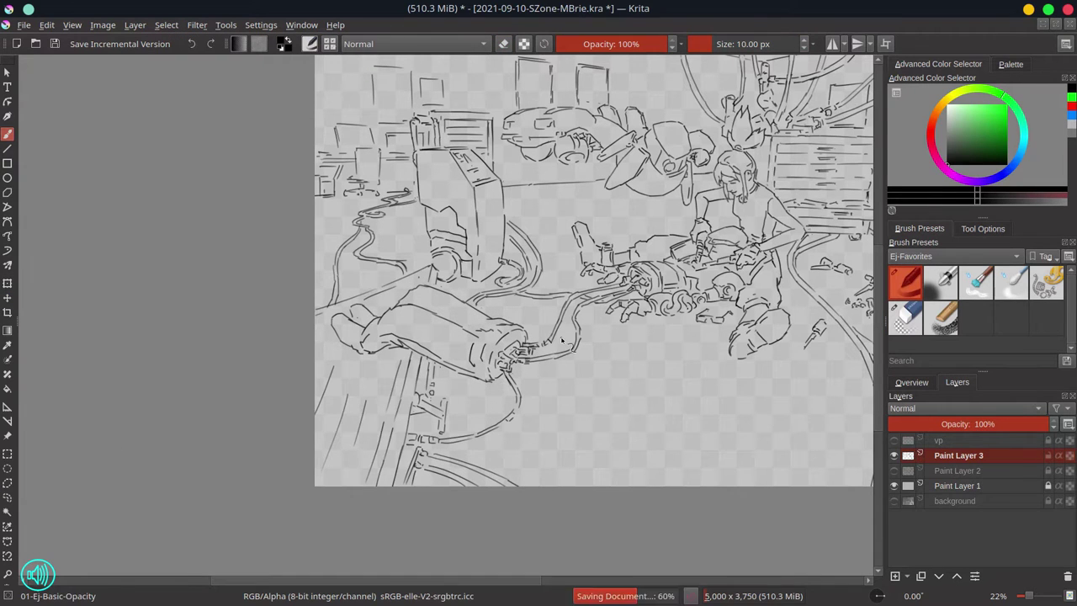
# Make Paint Layer 2 active and duplicate and merge the sketch to darken its lines
pyautogui.press('-')
pyautogui.press('-')
pyautogui.click(959, 470)
pyautogui.hotkey('ctrl', 'z')
pyautogui.hotkey('ctrl', 'z')
pyautogui.hotkey('ctrl', 'z')
pyautogui.hotkey('ctrl', 'z')
pyautogui.hotkey('ctrl', 'z')
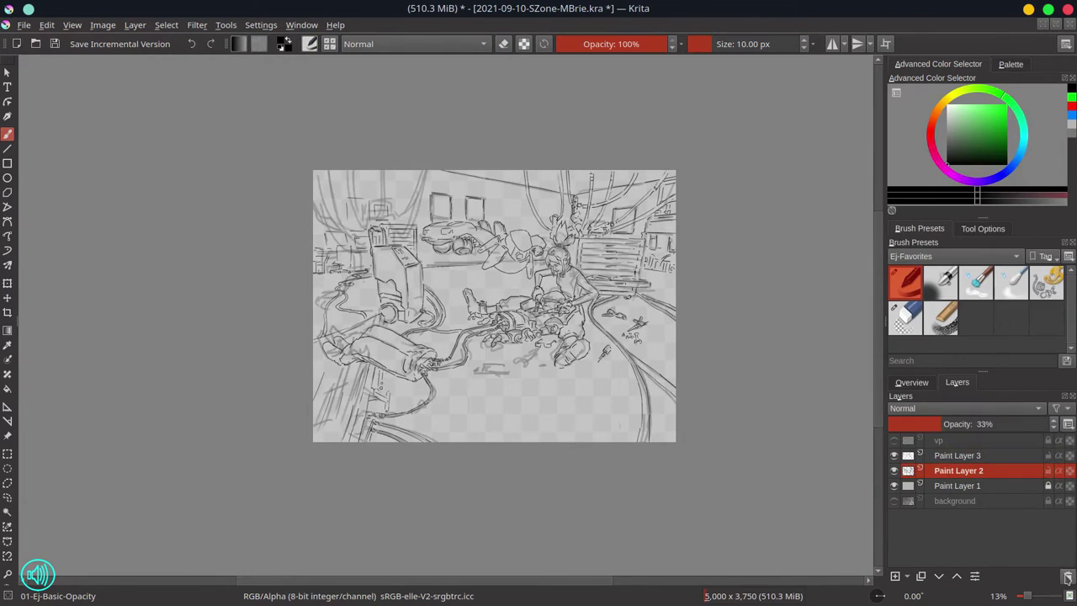
pyautogui.hotkey('ctrl', 'e')
pyautogui.hotkey('ctrl', 'e')
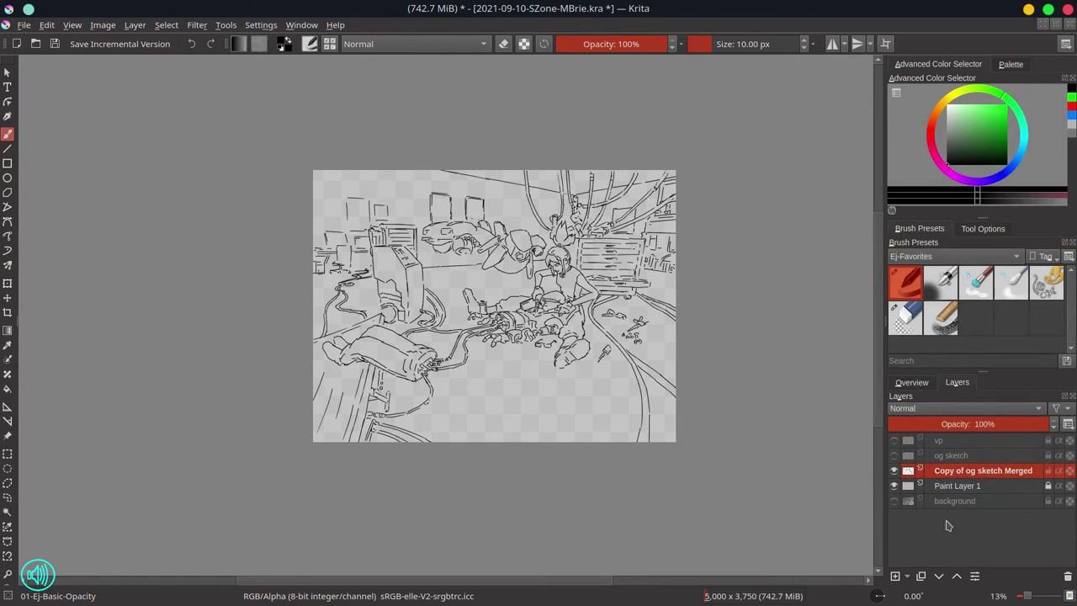
# Switch to the round eraser preset and load the 02_CPC-6-Blue-03 colour palette
pyautogui.press('e')
pyautogui.click(982, 228)
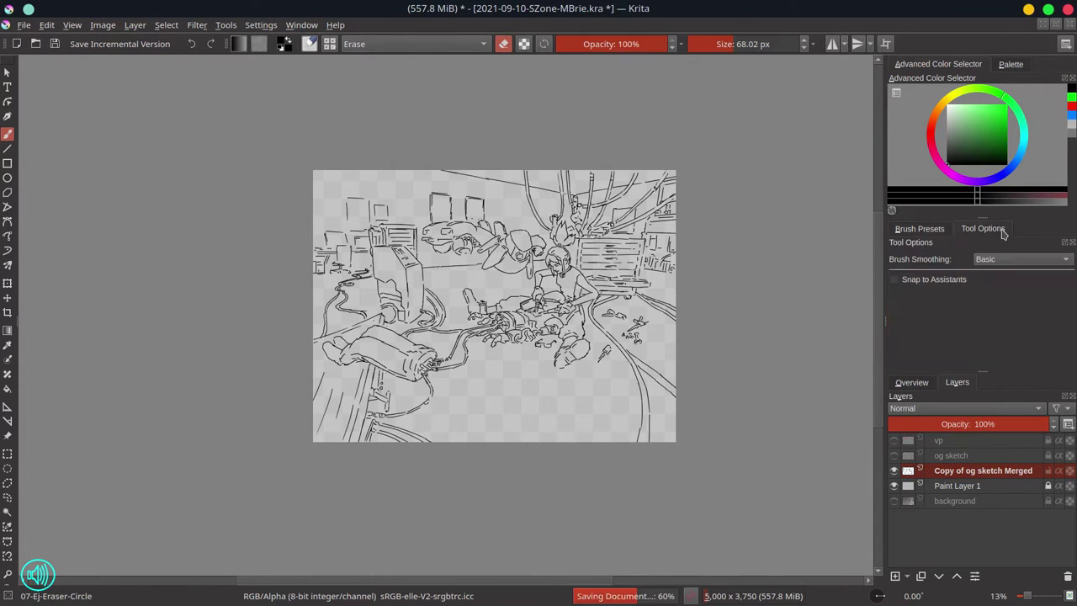
pyautogui.click(1010, 64)
pyautogui.click(942, 206)
pyautogui.scroll(-2, 931, 292)
pyautogui.click(926, 313)
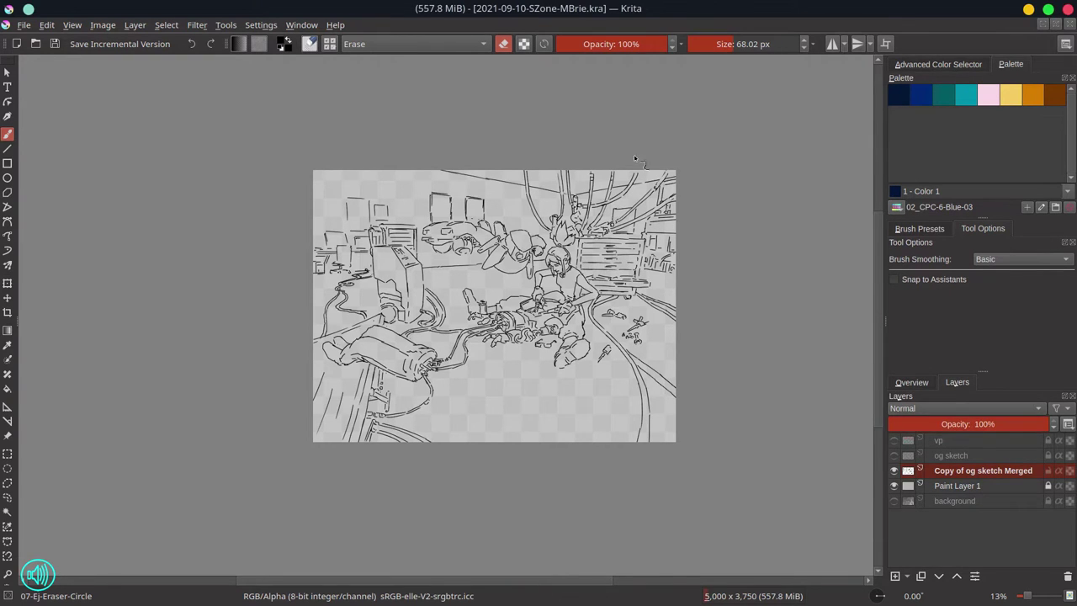
# Mirror the canvas view horizontally and save the painting
pyautogui.click(911, 382)
pyautogui.press('m')
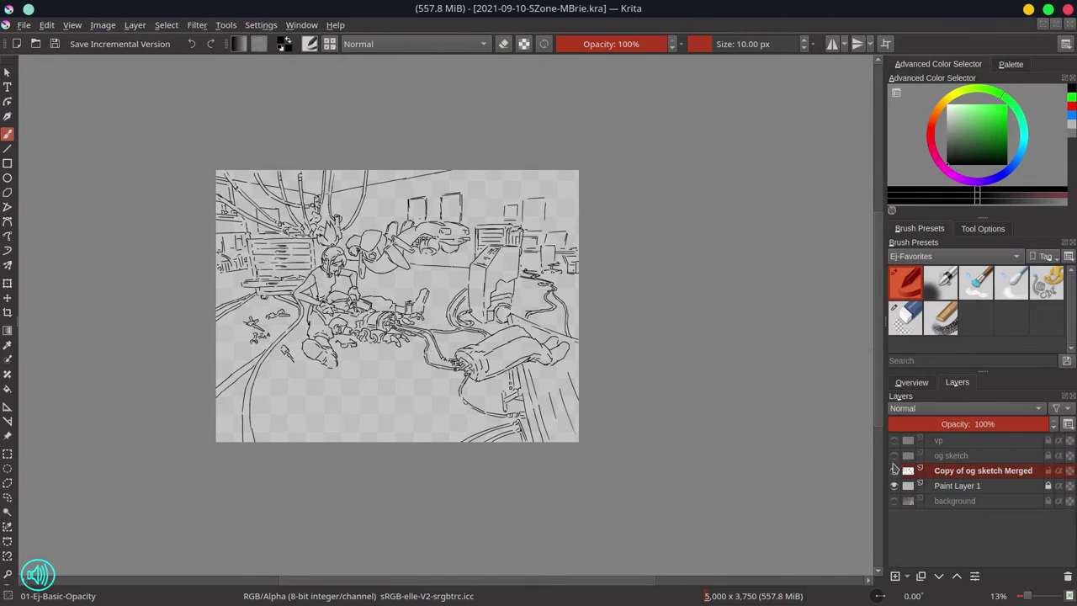
pyautogui.hotkey('shift', 'Delete')
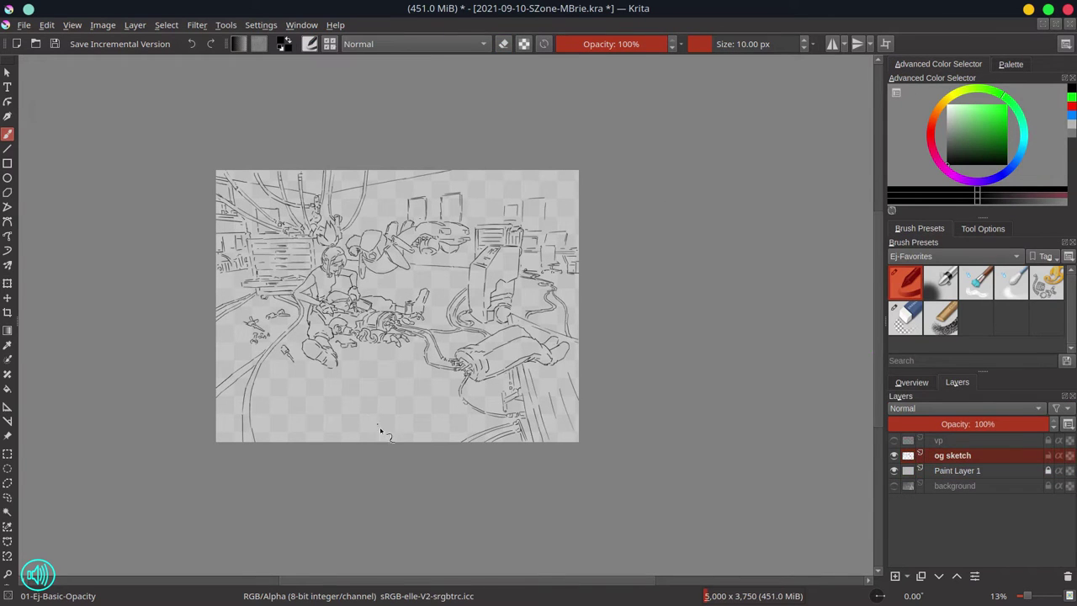
pyautogui.scroll(3, 362, 370)
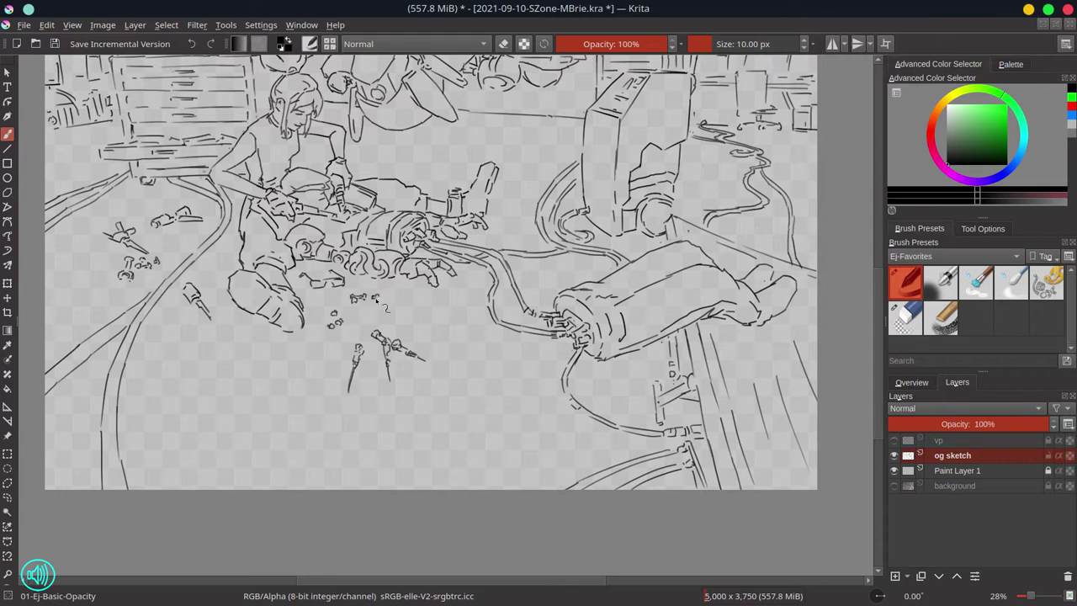
pyautogui.scroll(-3, 376, 300)
pyautogui.scroll(3, 453, 288)
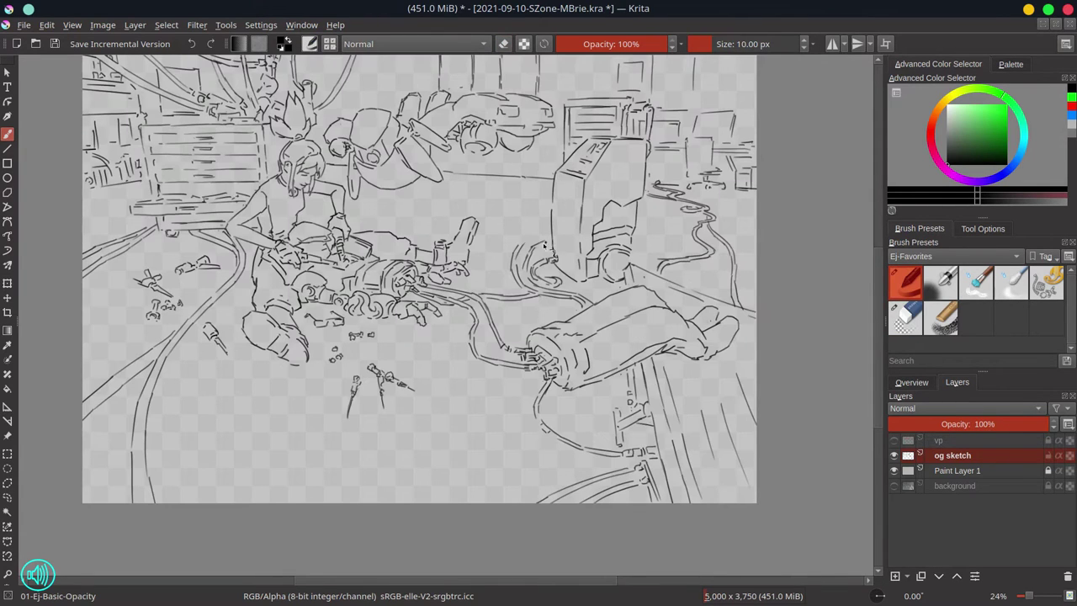
pyautogui.hotkey('ctrl', 's')
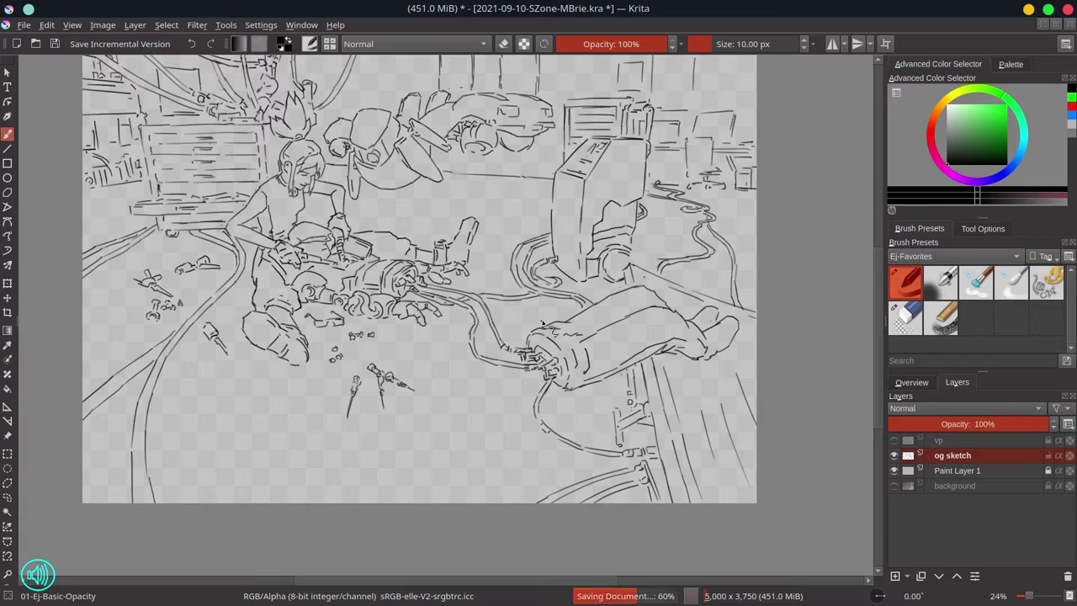
pyautogui.scroll(-2, 482, 212)
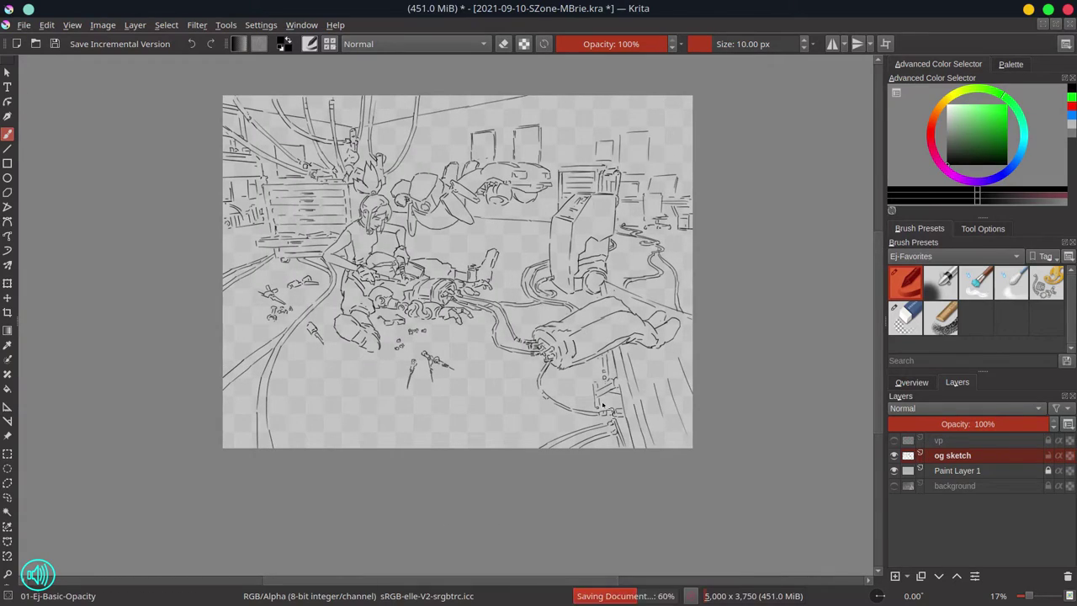
# Duplicate the og sketch layer and merge a copy into the layer below
pyautogui.hotkey('ctrl', 'j')
pyautogui.rightClick(950, 458)
pyautogui.click(951, 214)
pyautogui.rightClick(951, 391)
# Merge the copies into one darker layer and lasso around the girl's figure
pyautogui.click(951, 393)
pyautogui.scroll(5, 295, 186)
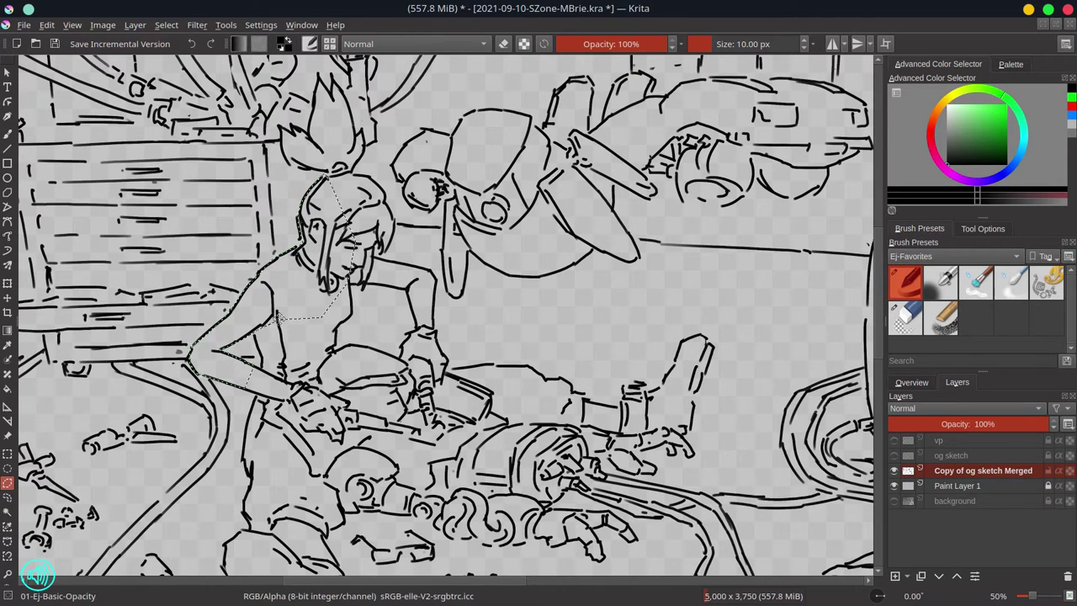
pyautogui.moveTo(251, 474)
pyautogui.mouseDown()
pyautogui.moveTo(409, 455)
pyautogui.moveTo(370, 346)
pyautogui.mouseUp()
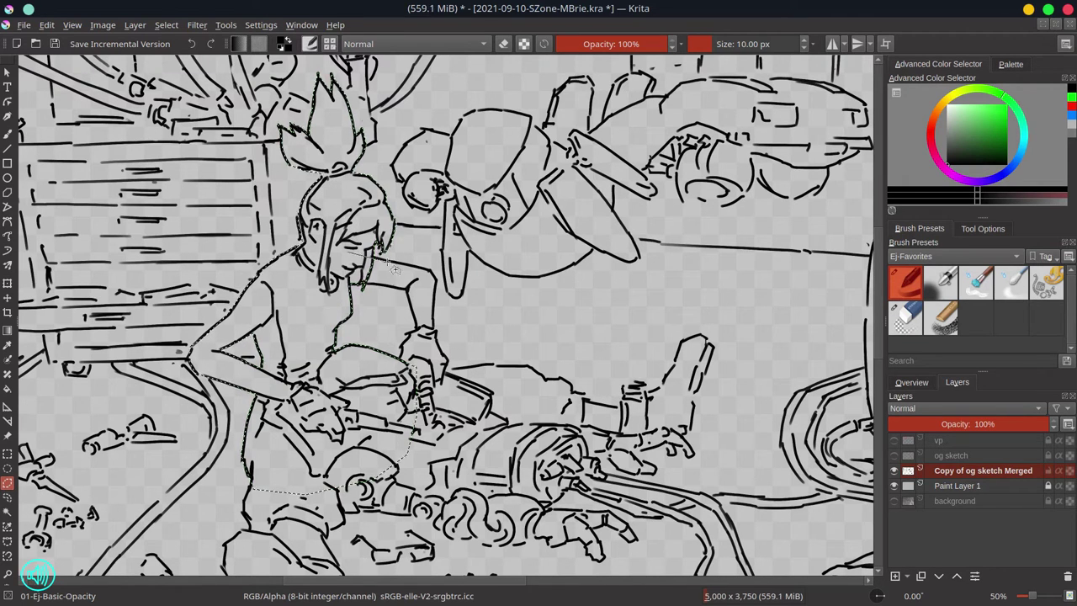
pyautogui.moveTo(393, 267)
pyautogui.mouseDown()
pyautogui.moveTo(434, 270)
pyautogui.moveTo(452, 366)
pyautogui.moveTo(499, 406)
pyautogui.mouseUp()
pyautogui.moveTo(406, 524); pyautogui.dragTo(406, 522)
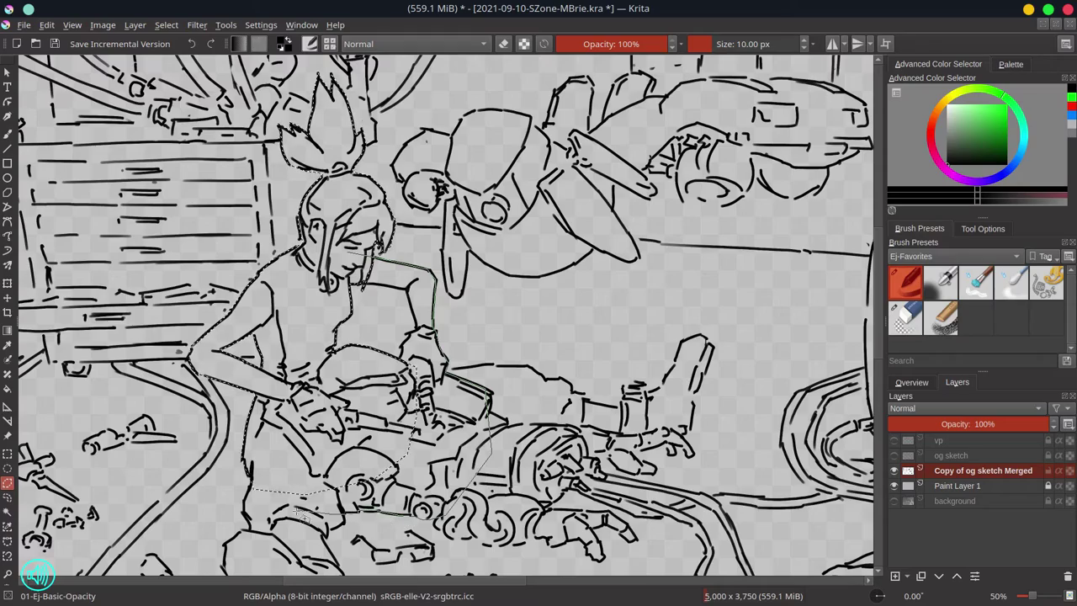
pyautogui.moveTo(337, 454)
pyautogui.mouseDown()
pyautogui.moveTo(284, 395)
pyautogui.moveTo(267, 445)
pyautogui.mouseUp()
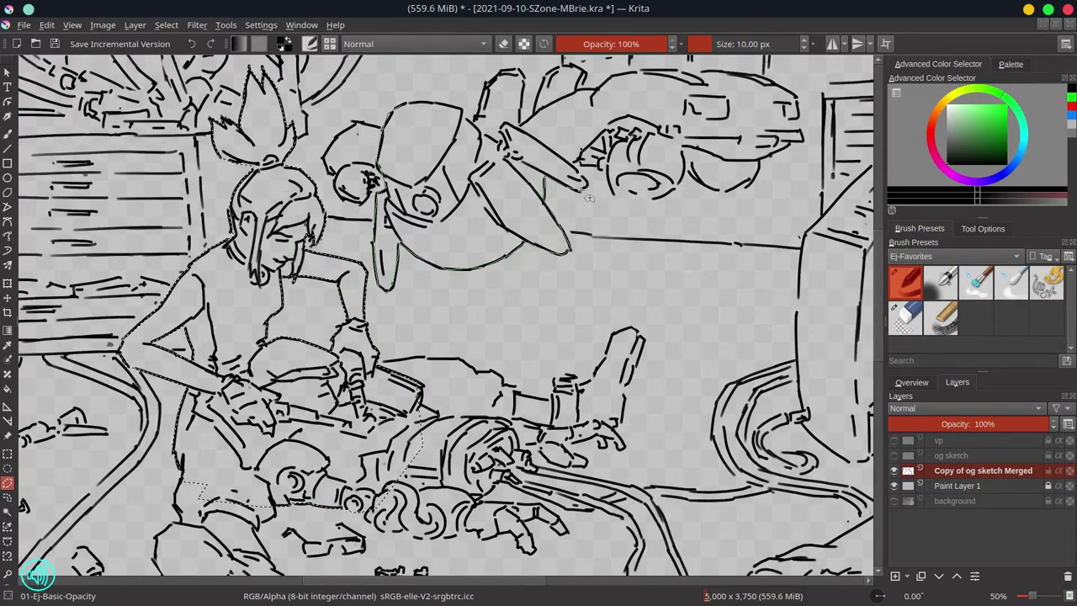
# Add the creature's head and the character's leg to the selection, bringing the right-side machinery into view
pyautogui.moveTo(588, 199)
pyautogui.mouseDown()
pyautogui.moveTo(509, 135)
pyautogui.moveTo(404, 108)
pyautogui.moveTo(383, 151)
pyautogui.mouseUp()
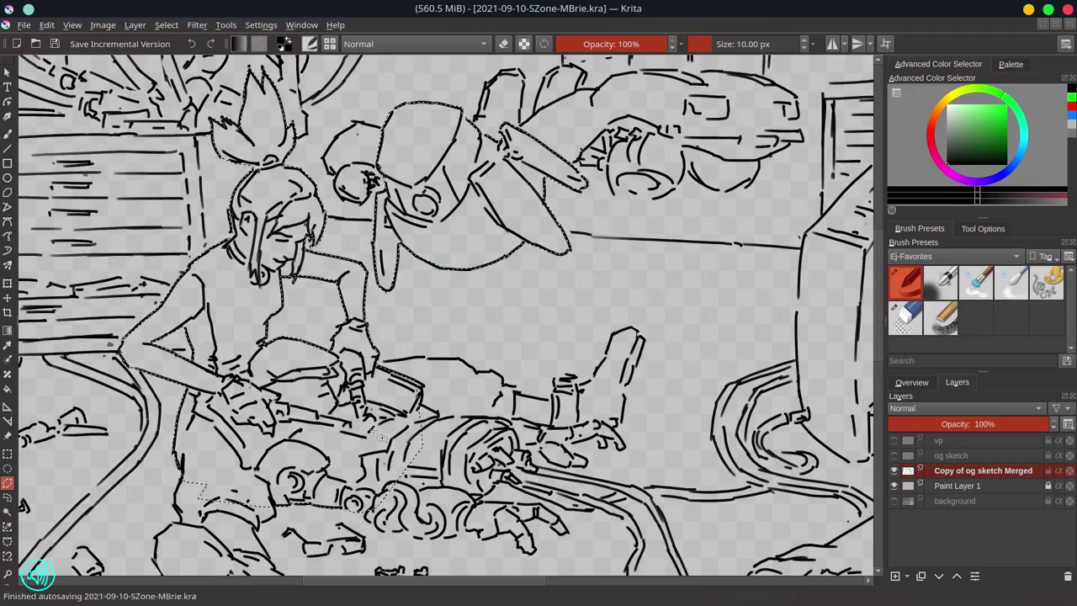
pyautogui.moveTo(375, 360)
pyautogui.mouseDown()
pyautogui.moveTo(471, 364)
pyautogui.moveTo(559, 408)
pyautogui.moveTo(642, 338)
pyautogui.moveTo(643, 379)
pyautogui.moveTo(620, 434)
pyautogui.moveTo(629, 458)
pyautogui.moveTo(571, 442)
pyautogui.moveTo(592, 463)
pyautogui.moveTo(576, 476)
pyautogui.moveTo(517, 475)
pyautogui.moveTo(484, 511)
pyautogui.moveTo(576, 540)
pyautogui.moveTo(541, 524)
pyautogui.moveTo(532, 562)
pyautogui.moveTo(507, 541)
pyautogui.moveTo(386, 536)
pyautogui.moveTo(310, 432)
pyautogui.mouseUp()
pyautogui.scroll(-3, 336, 378)
pyautogui.moveTo(253, 329)
pyautogui.mouseDown()
pyautogui.moveTo(229, 395)
pyautogui.moveTo(252, 459)
pyautogui.moveTo(365, 484)
pyautogui.mouseUp()
pyautogui.moveTo(812, 467); pyautogui.dragTo(434, 404)
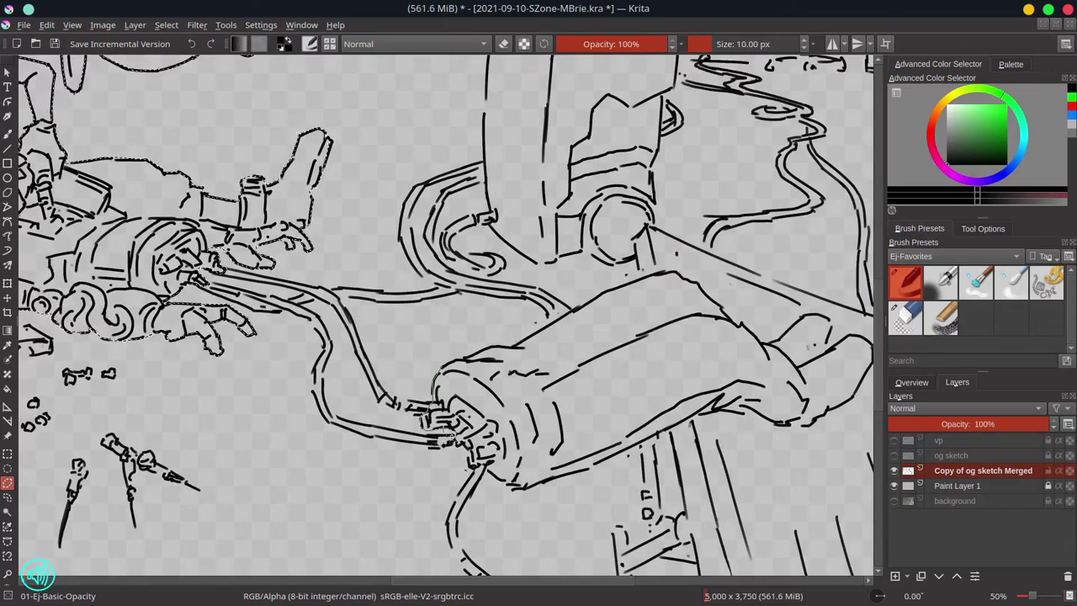
pyautogui.moveTo(870, 366)
pyautogui.mouseDown()
pyautogui.moveTo(715, 379)
pyautogui.moveTo(707, 349)
pyautogui.moveTo(564, 307)
pyautogui.moveTo(453, 313)
pyautogui.moveTo(319, 363)
pyautogui.moveTo(309, 389)
pyautogui.mouseUp()
# Fill the selection on Paint Layer 1 at 100% opacity, then drop the selection
pyautogui.press('2')
pyautogui.press('Insert')
pyautogui.press('f')
pyautogui.click(1028, 504)
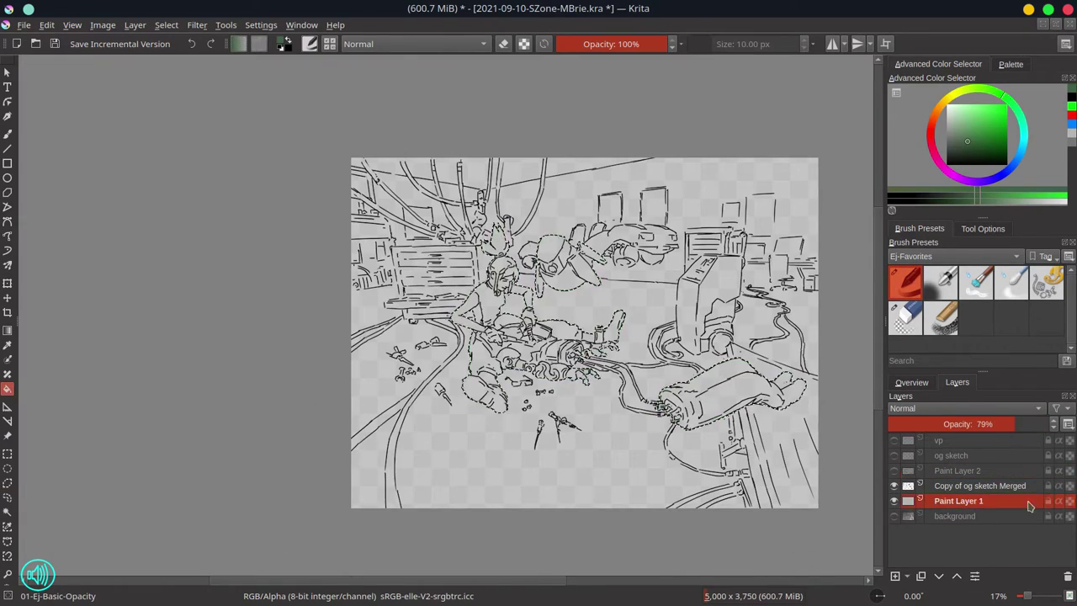
pyautogui.click(1047, 423)
pyautogui.click(47, 25)
pyautogui.click(110, 125)
pyautogui.click(166, 24)
# Paint large blue and teal strokes across the top and left with the 06-Ej-Shapes-Hue-Mecha brush
pyautogui.click(192, 60)
pyautogui.click(1010, 64)
pyautogui.click(921, 95)
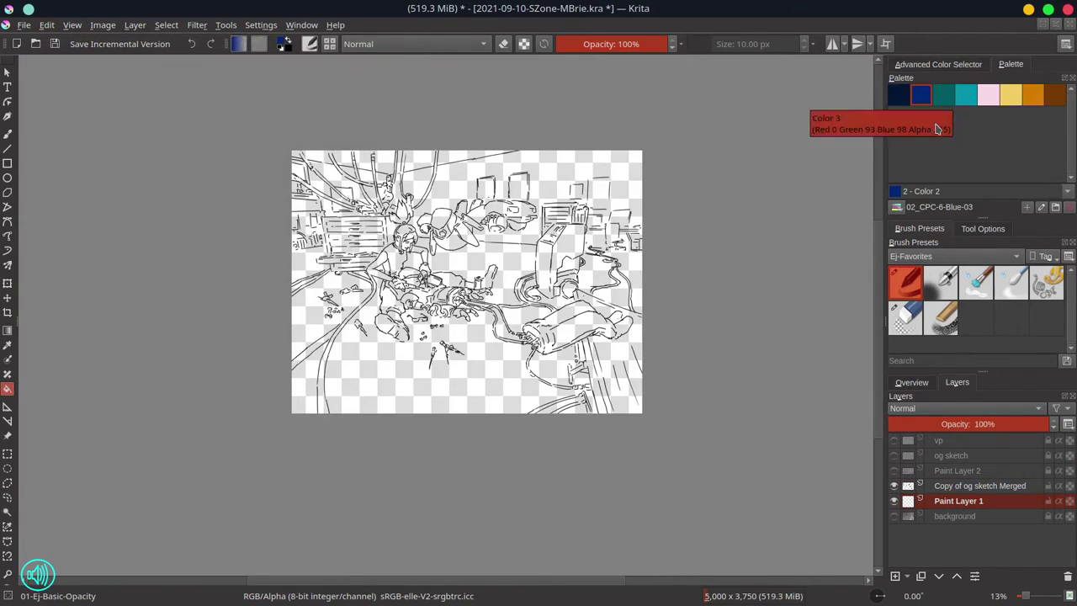
pyautogui.click(1045, 282)
pyautogui.moveTo(370, 168); pyautogui.dragTo(307, 223)
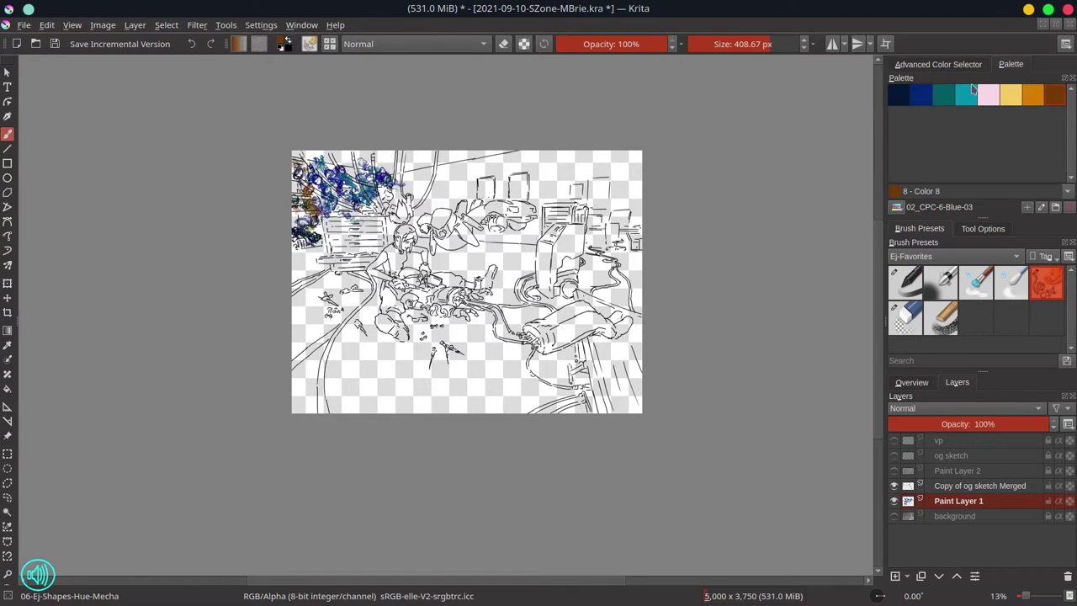
pyautogui.click(943, 95)
pyautogui.moveTo(353, 177)
pyautogui.mouseDown()
pyautogui.moveTo(505, 215)
pyautogui.moveTo(488, 181)
pyautogui.moveTo(618, 189)
pyautogui.mouseUp()
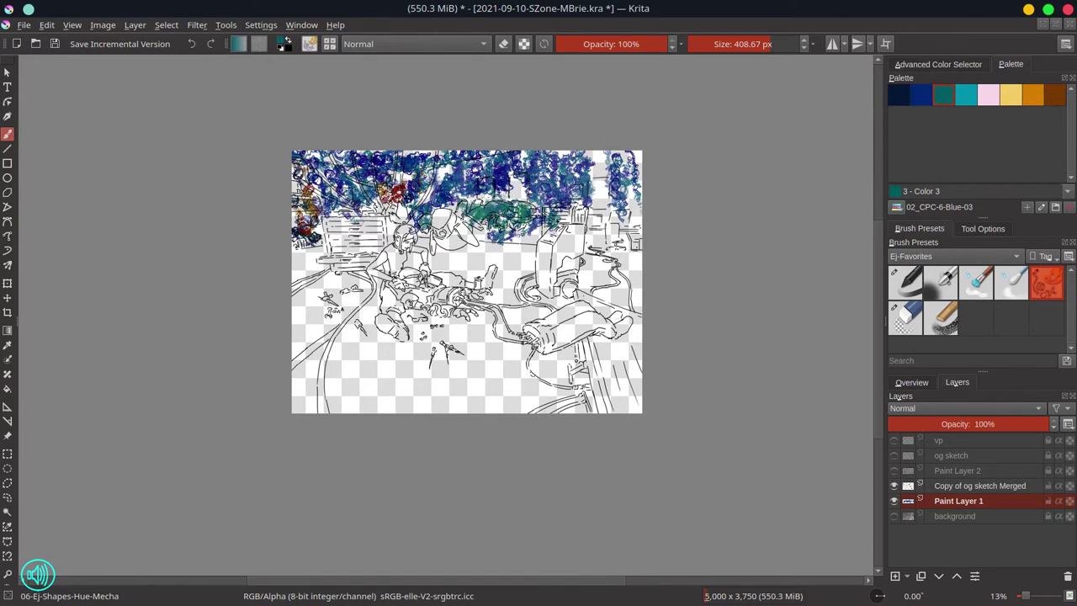
pyautogui.moveTo(421, 240); pyautogui.dragTo(311, 257)
# Add a brown hatched patch at left and pale grey strokes across the floor
pyautogui.click(1055, 96)
pyautogui.moveTo(336, 214)
pyautogui.mouseDown()
pyautogui.moveTo(387, 278)
pyautogui.moveTo(340, 296)
pyautogui.moveTo(361, 391)
pyautogui.moveTo(605, 265)
pyautogui.moveTo(601, 362)
pyautogui.mouseUp()
pyautogui.click(938, 64)
pyautogui.moveTo(497, 354); pyautogui.dragTo(538, 408)
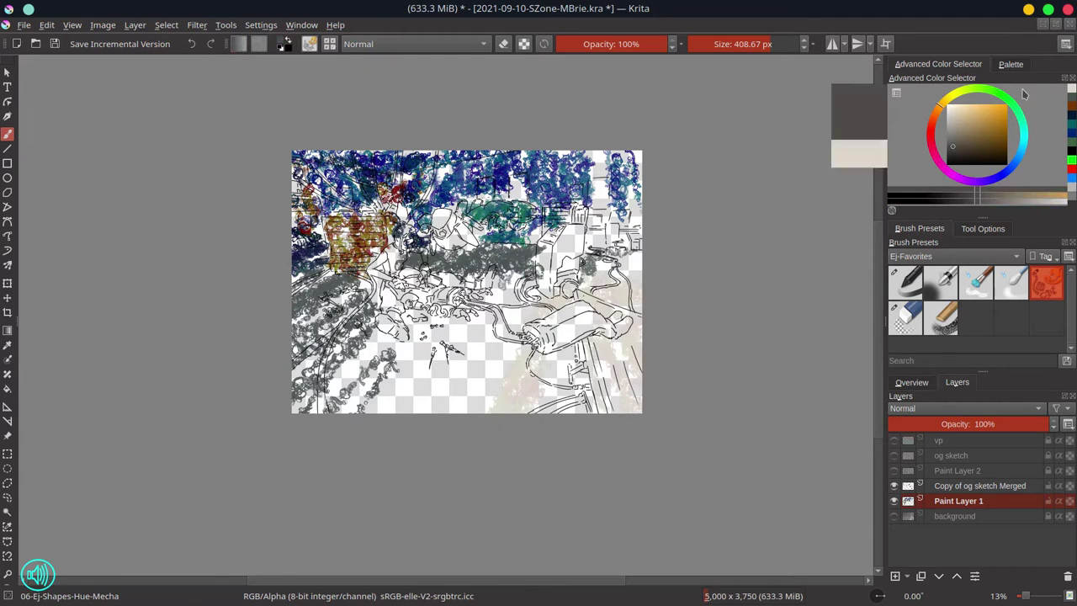
pyautogui.moveTo(551, 345); pyautogui.dragTo(589, 408)
pyautogui.moveTo(320, 408); pyautogui.dragTo(513, 312)
# Paint orange and yellow strokes in the middle and blue strokes at the left middle
pyautogui.moveTo(488, 261); pyautogui.dragTo(539, 336)
pyautogui.click(1010, 64)
pyautogui.click(1032, 95)
pyautogui.moveTo(547, 227); pyautogui.dragTo(618, 353)
pyautogui.click(1011, 95)
pyautogui.moveTo(383, 277); pyautogui.dragTo(479, 328)
pyautogui.click(921, 95)
pyautogui.moveTo(374, 244); pyautogui.dragTo(412, 340)
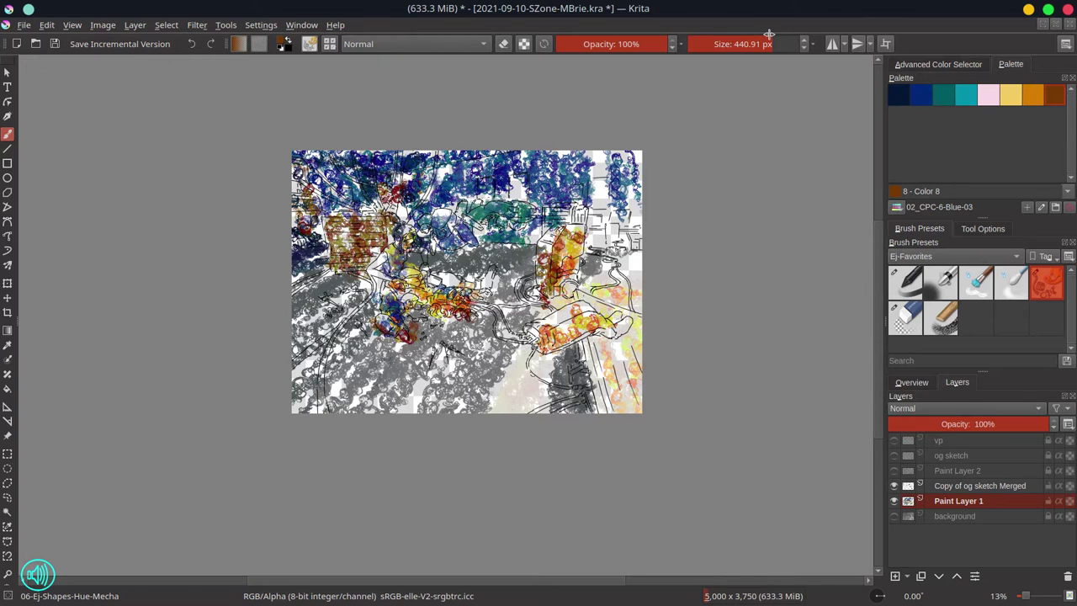
# Tone down the upper half's colours with the desaturating Chalk Grainy brush
pyautogui.click(1046, 282)
pyautogui.moveTo(324, 155); pyautogui.dragTo(396, 206)
pyautogui.click(938, 64)
pyautogui.moveTo(450, 156)
pyautogui.mouseDown()
pyautogui.moveTo(320, 252)
pyautogui.moveTo(471, 160)
pyautogui.moveTo(564, 185)
pyautogui.mouseUp()
pyautogui.press('/')
# Show the background and darken the upper and middle areas with cyan Multiply strokes
pyautogui.click(1010, 64)
pyautogui.click(965, 95)
pyautogui.click(412, 43)
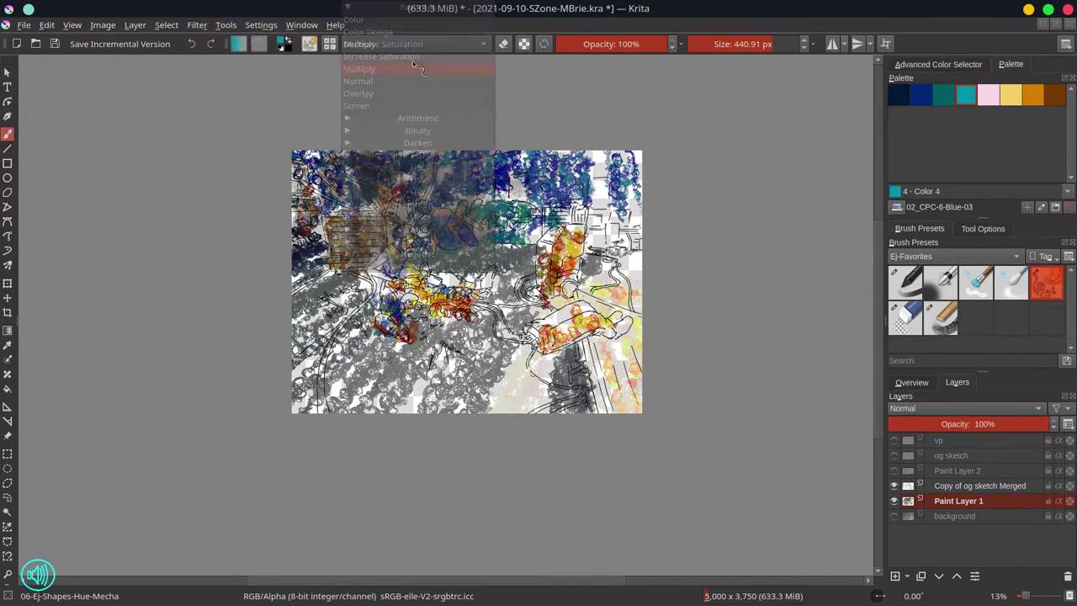
pyautogui.click(378, 92)
pyautogui.click(893, 516)
pyautogui.moveTo(473, 195)
pyautogui.mouseDown()
pyautogui.moveTo(611, 216)
pyautogui.moveTo(582, 221)
pyautogui.moveTo(536, 177)
pyautogui.moveTo(357, 238)
pyautogui.moveTo(606, 263)
pyautogui.moveTo(385, 288)
pyautogui.moveTo(372, 376)
pyautogui.mouseUp()
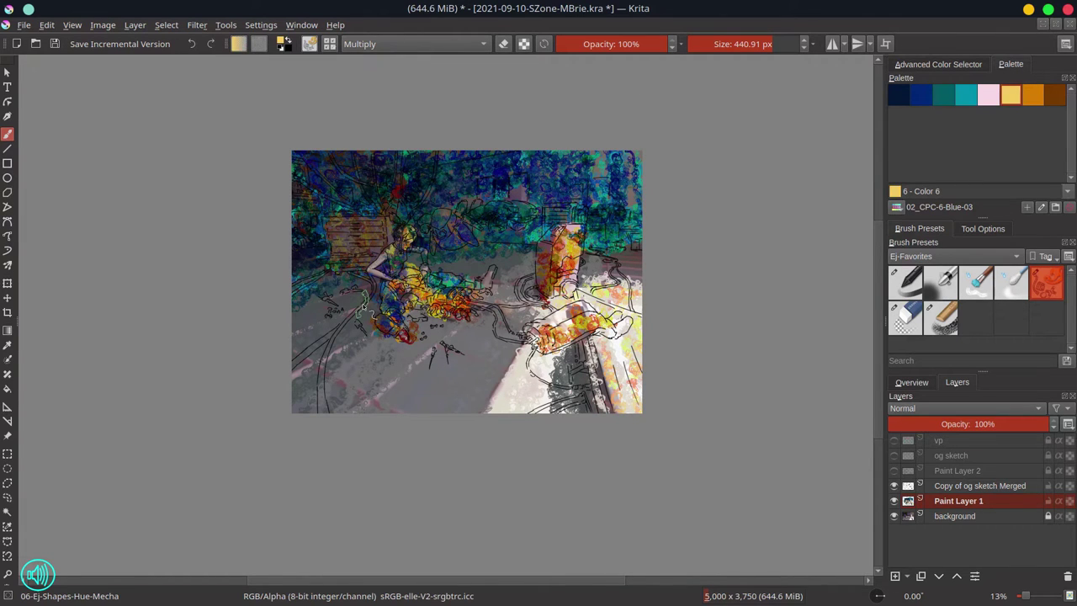
# Add dark blue Multiply strokes on the right middle and floor, then save
pyautogui.click(413, 44)
pyautogui.click(404, 79)
pyautogui.click(920, 95)
pyautogui.moveTo(555, 307)
pyautogui.mouseDown()
pyautogui.moveTo(593, 362)
pyautogui.moveTo(530, 269)
pyautogui.moveTo(378, 303)
pyautogui.mouseUp()
pyautogui.moveTo(585, 379); pyautogui.dragTo(589, 408)
pyautogui.hotkey('ctrl', 's')
# Merge Paint Layer 1 into the background and switch to the Chalk Grainy brush
pyautogui.rightClick(959, 500)
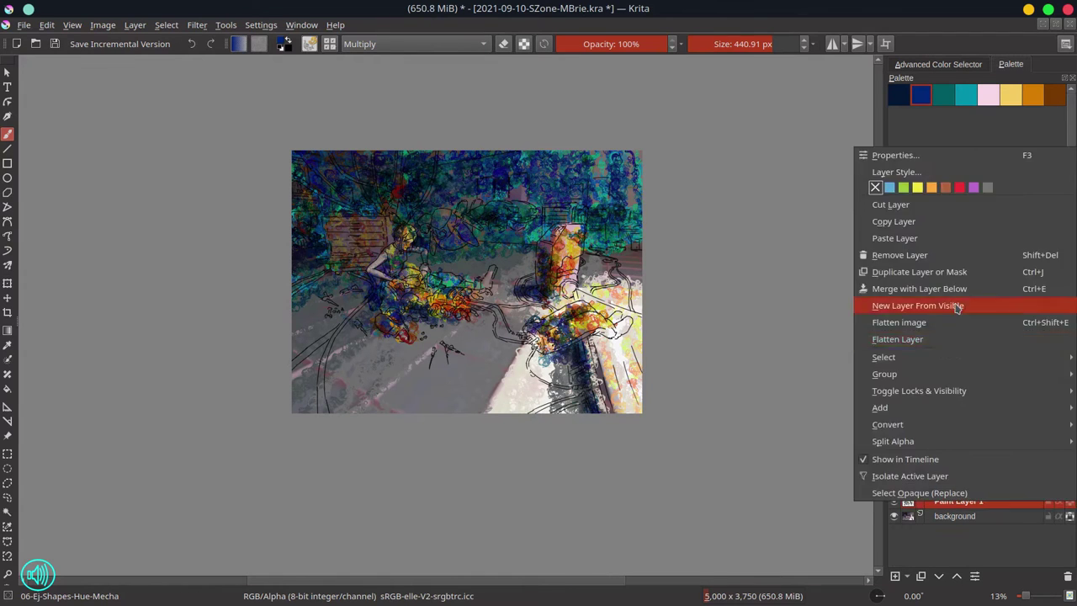
pyautogui.click(949, 306)
pyautogui.press('/')
pyautogui.click(412, 43)
pyautogui.click(379, 69)
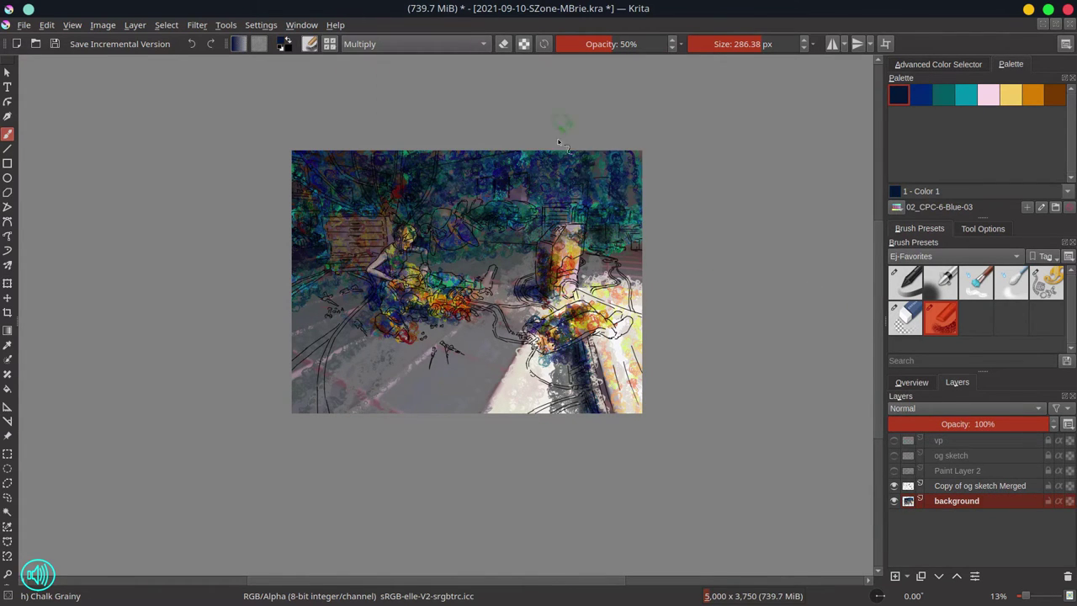
pyautogui.click(454, 48)
pyautogui.click(454, 48)
pyautogui.click(413, 44)
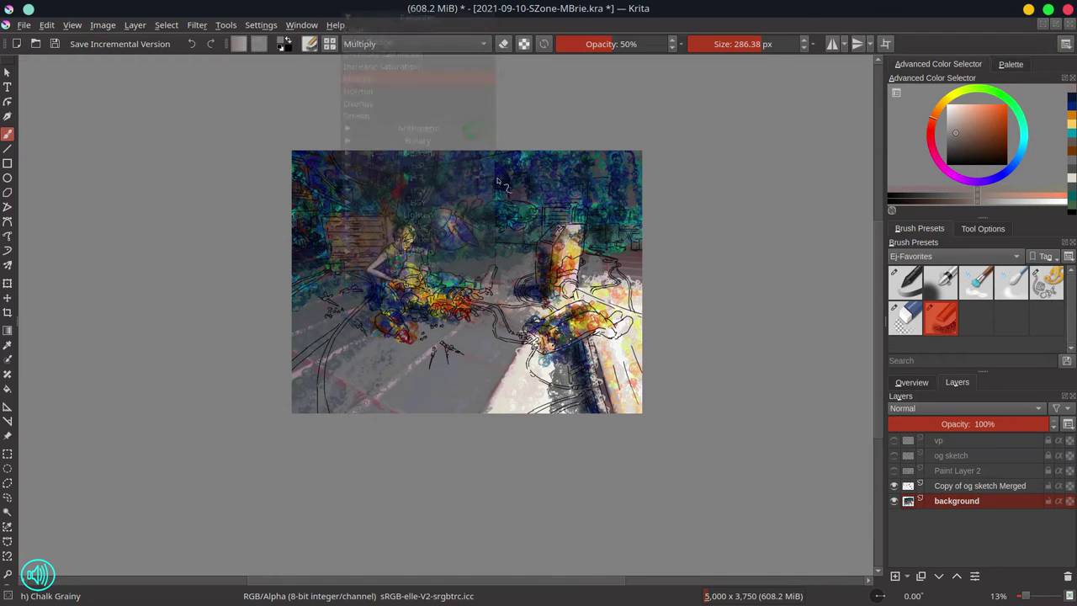
pyautogui.click(379, 68)
# Move to the Copy of og sketch Merged layer, mirror the canvas, and pick the Blender-Textured brush
pyautogui.press('/')
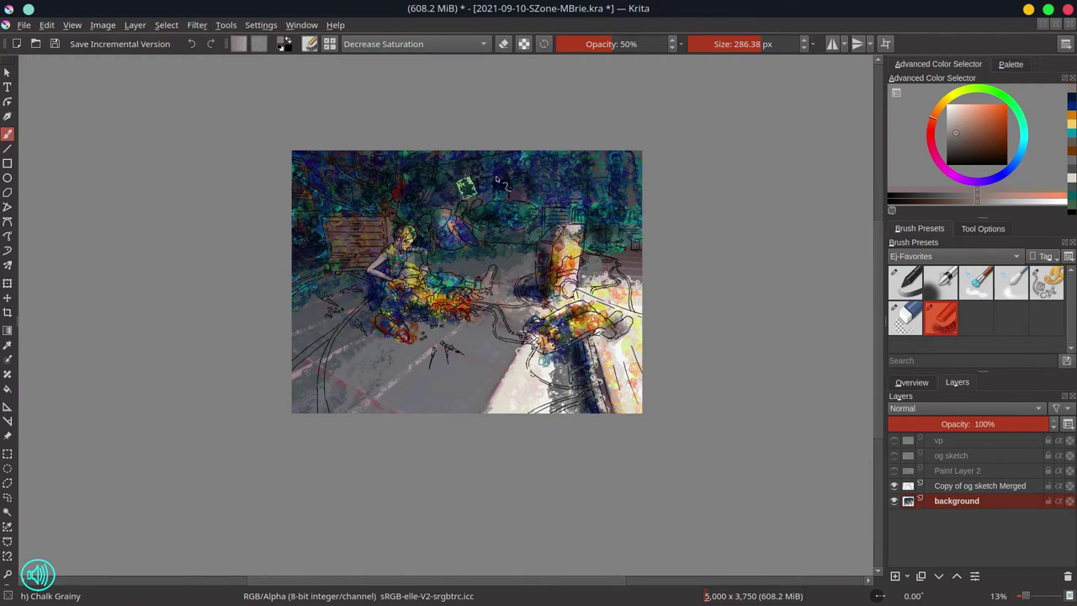
pyautogui.press('pageup')
pyautogui.press('m')
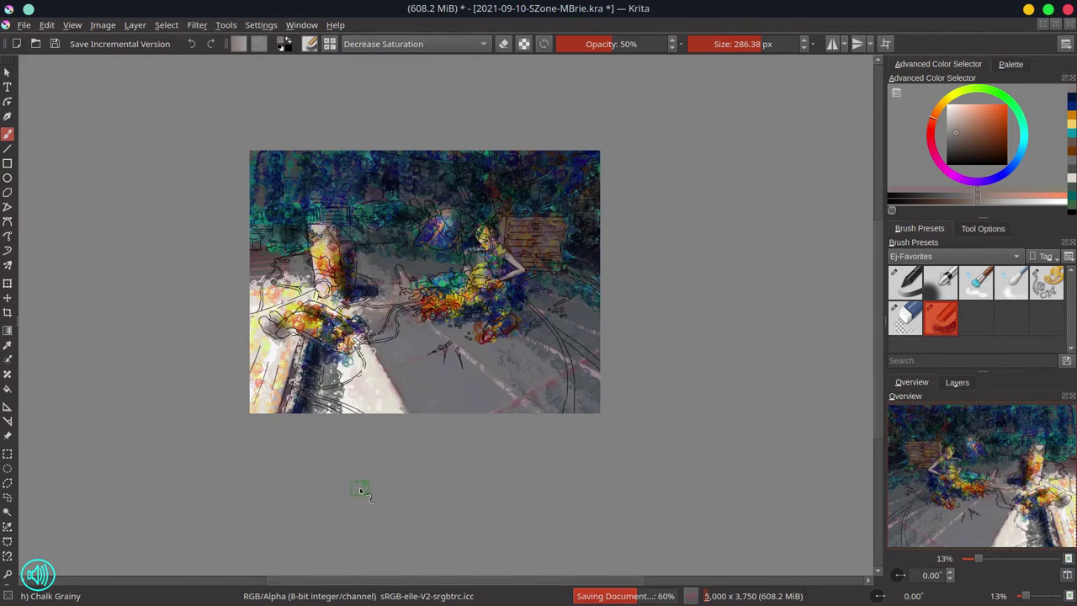
pyautogui.click(911, 382)
pyautogui.press('/')
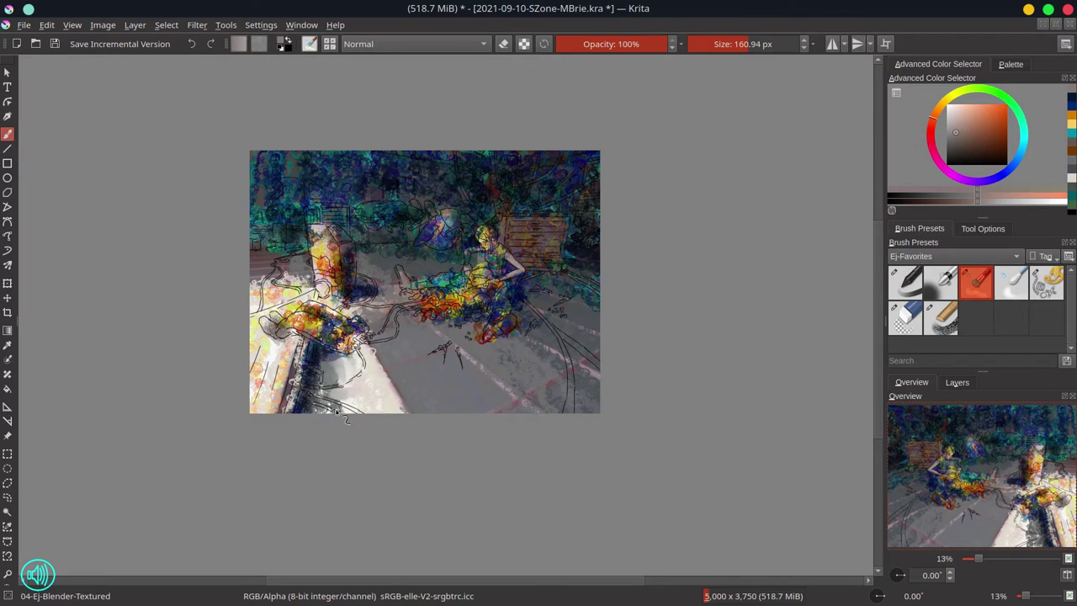
# Blend and brighten the lower-middle floor into smooth pale colour
pyautogui.moveTo(344, 418)
pyautogui.mouseDown()
pyautogui.moveTo(468, 413)
pyautogui.moveTo(449, 339)
pyautogui.moveTo(526, 352)
pyautogui.moveTo(519, 319)
pyautogui.mouseUp()
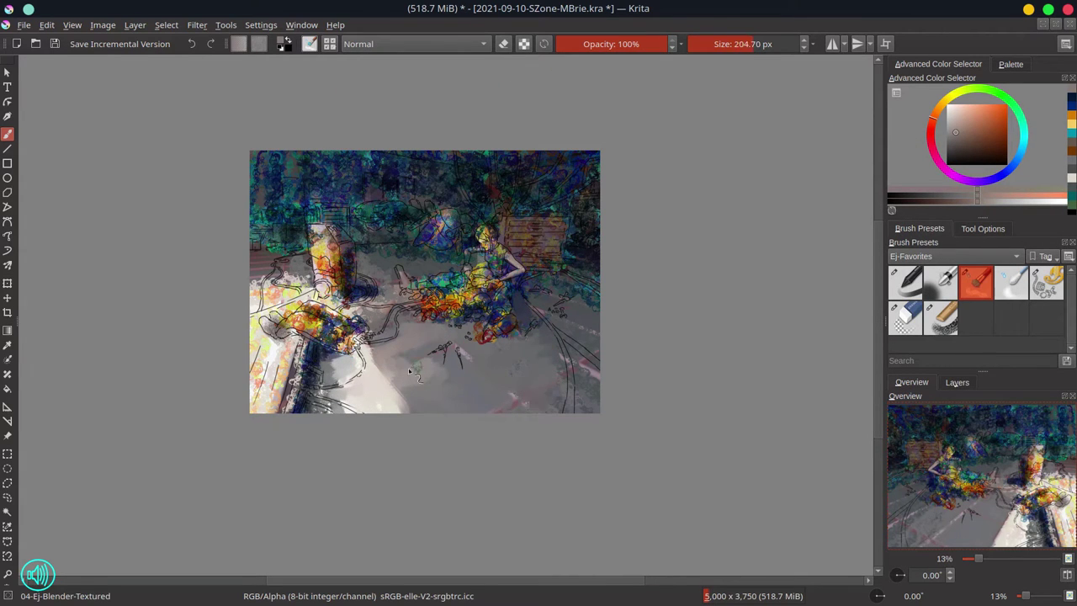
pyautogui.moveTo(408, 368); pyautogui.dragTo(505, 370)
pyautogui.press('/')
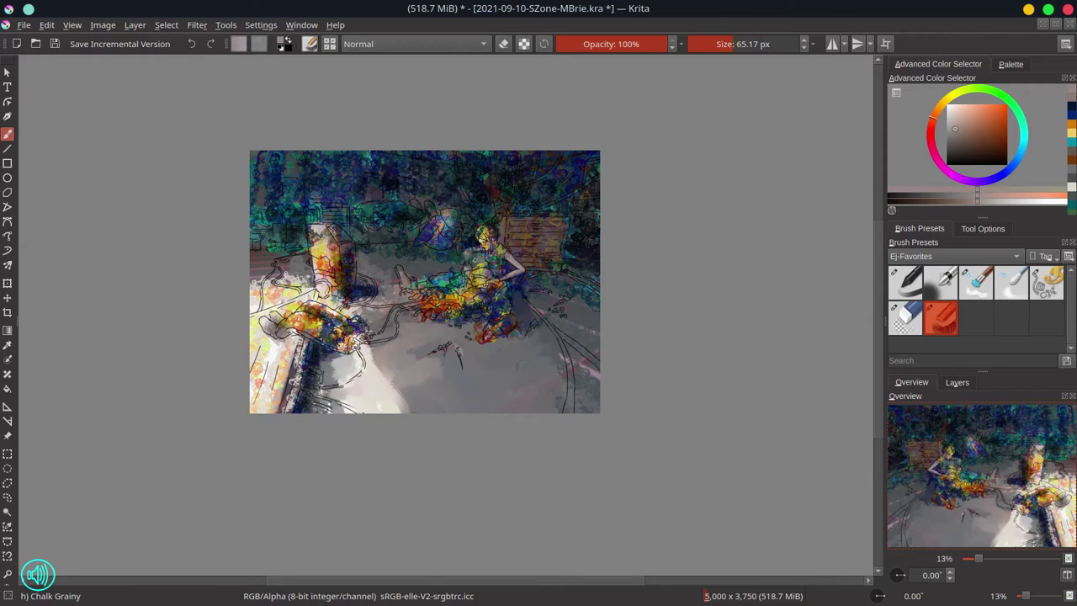
pyautogui.press('/')
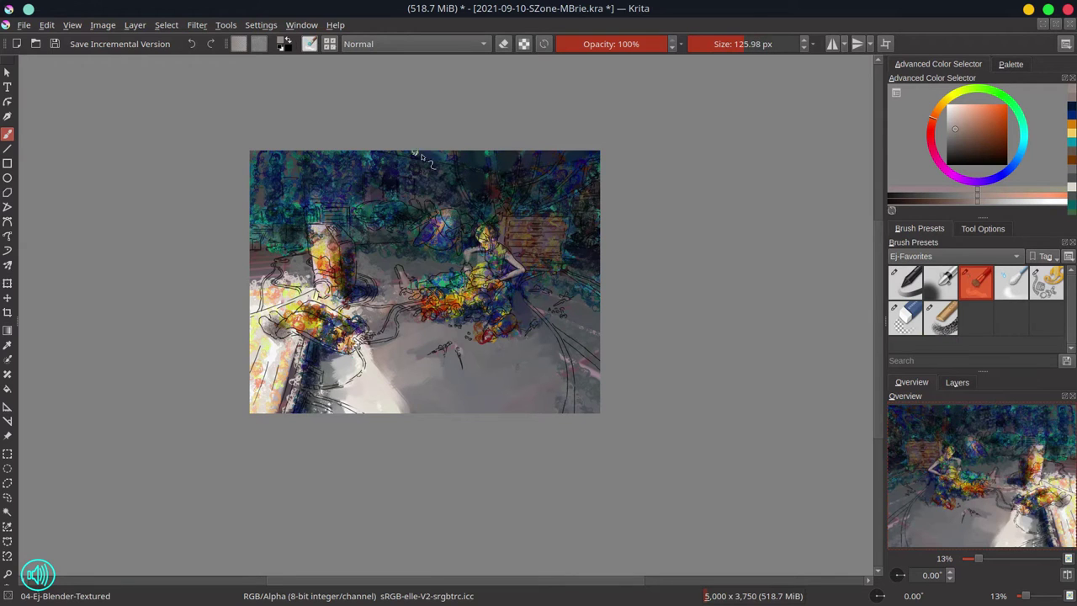
# With a larger blender brush, blend the top of the painting into darker blue
pyautogui.press(']')
pyautogui.press(']')
pyautogui.press(']')
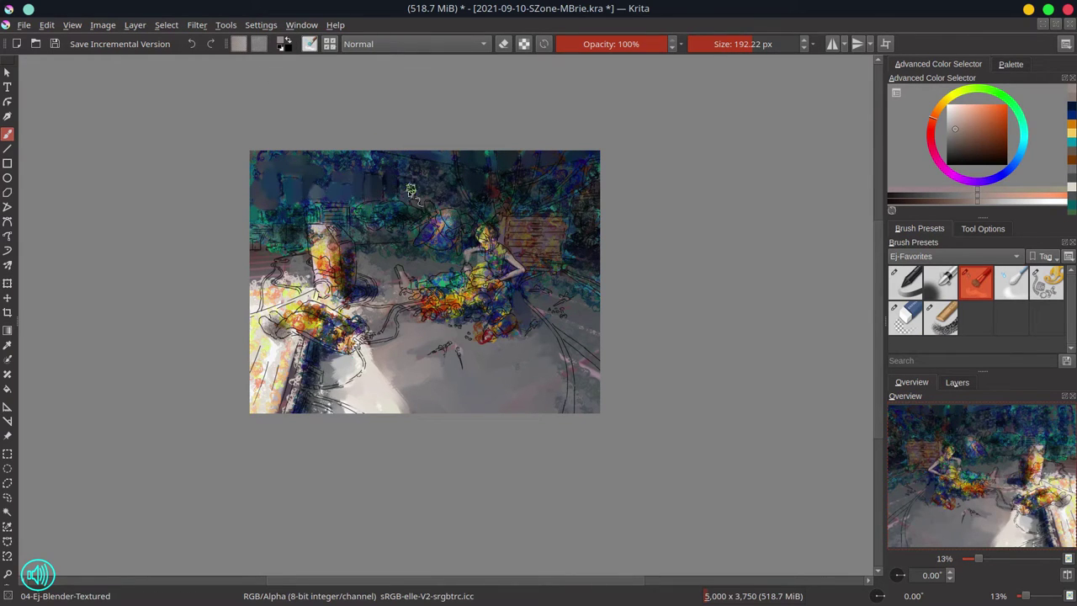
pyautogui.moveTo(410, 190); pyautogui.dragTo(476, 155)
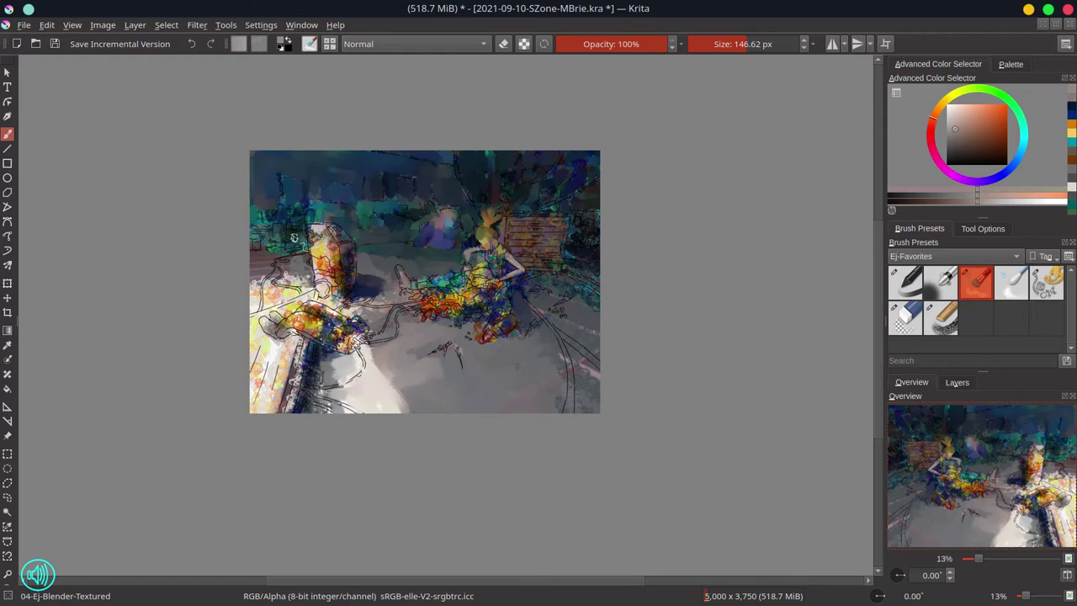
pyautogui.press('[')
pyautogui.press('[')
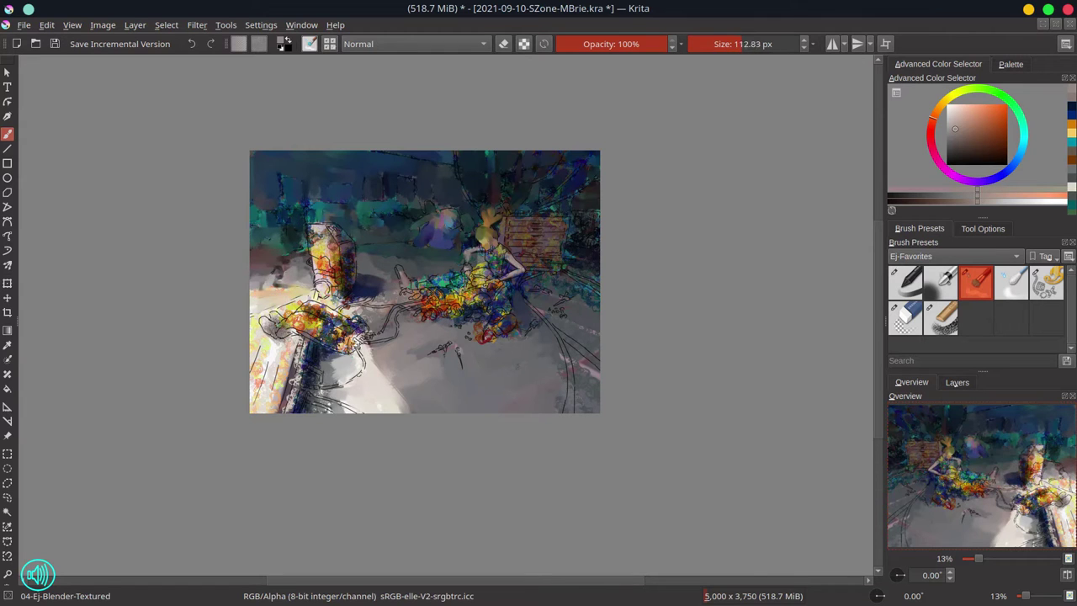
pyautogui.press('/')
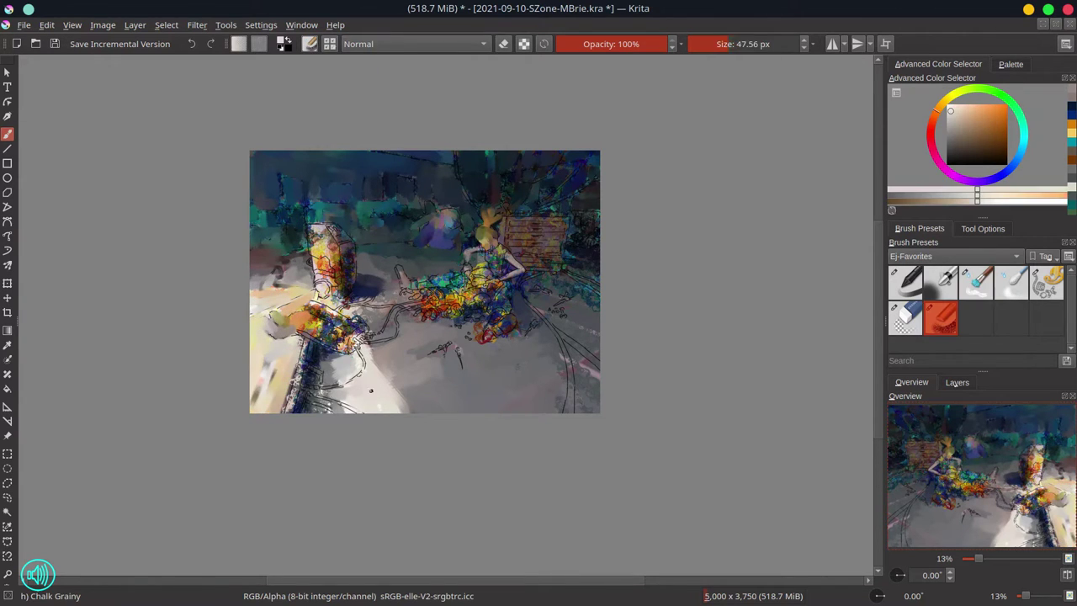
pyautogui.press('/')
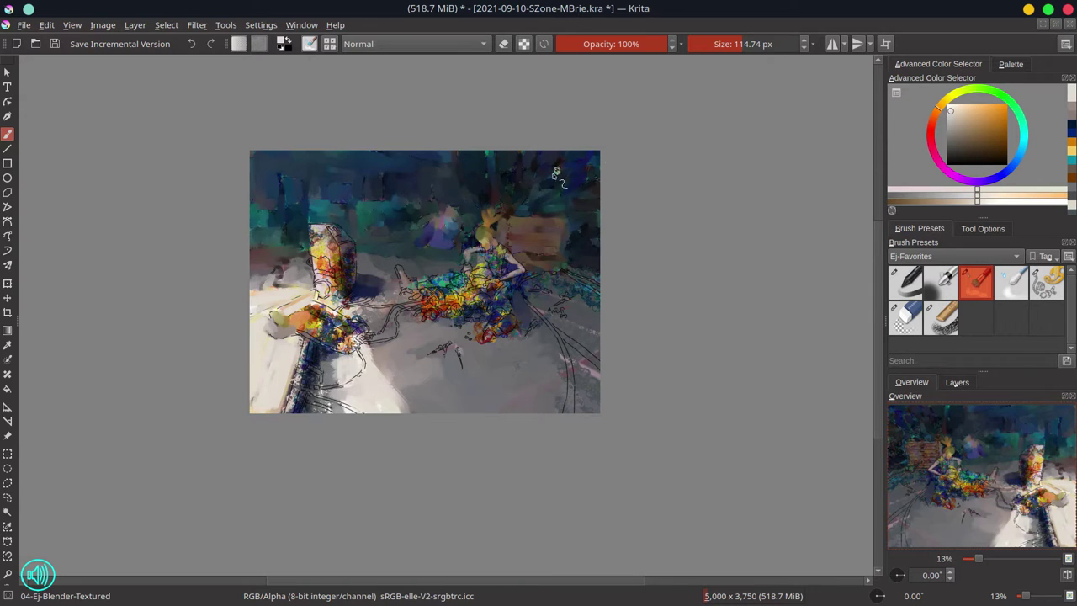
pyautogui.press('/')
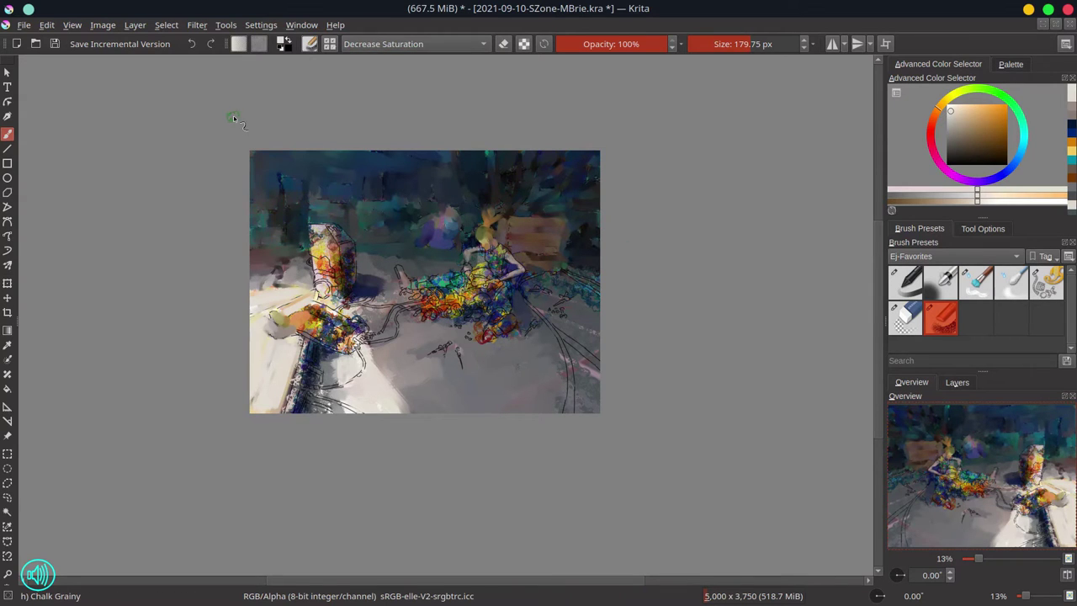
# Set the Chalk Grainy brush to Color Dodge blending, then return to the Blender-Textured brush
pyautogui.press('/')
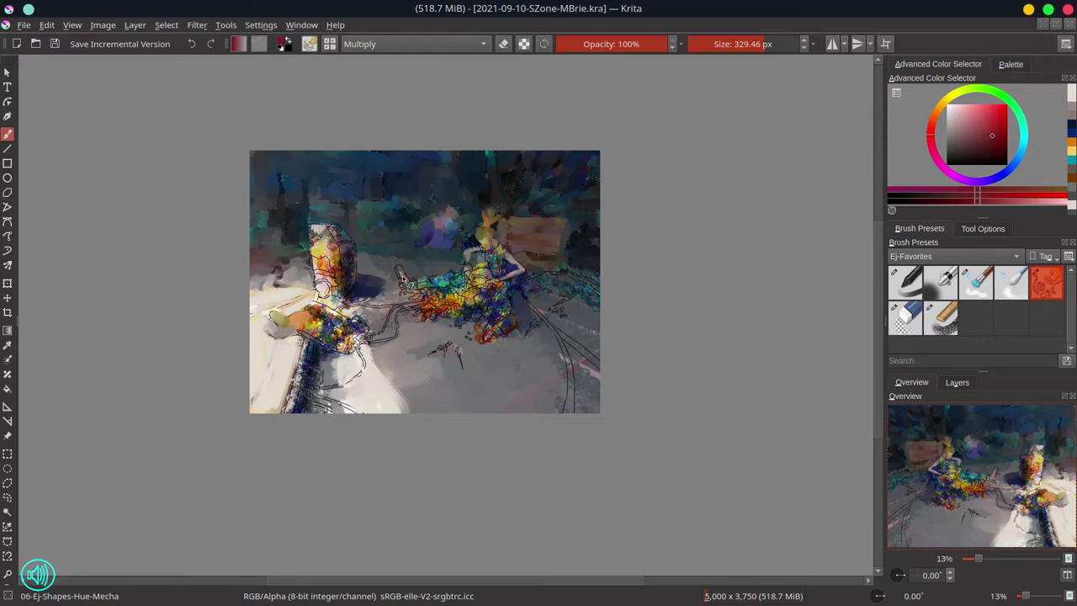
pyautogui.press('/')
pyautogui.click(412, 44)
pyautogui.click(412, 51)
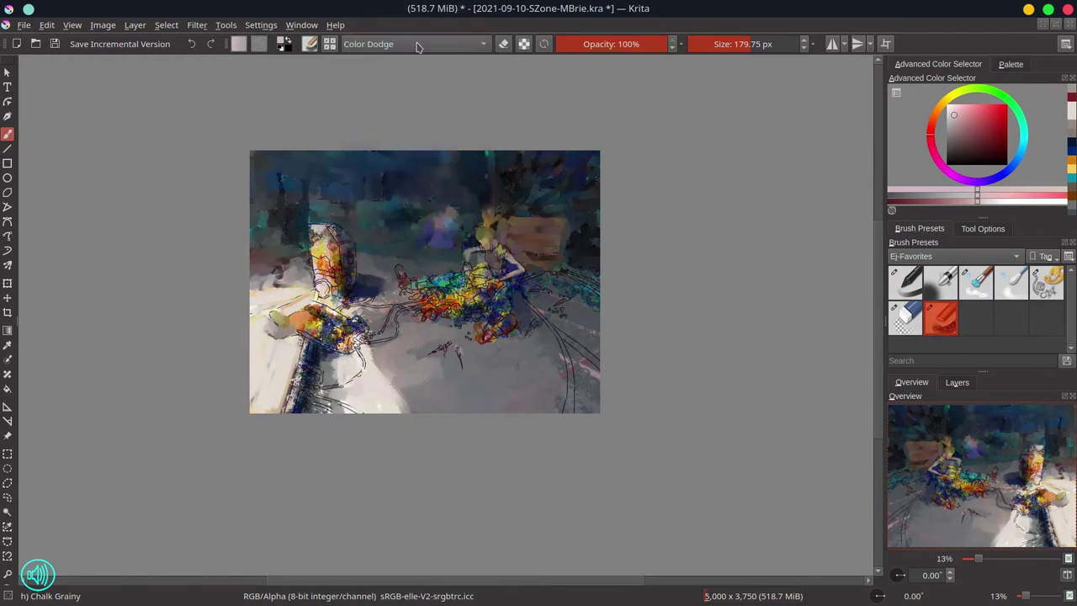
pyautogui.click(413, 43)
pyautogui.press('/')
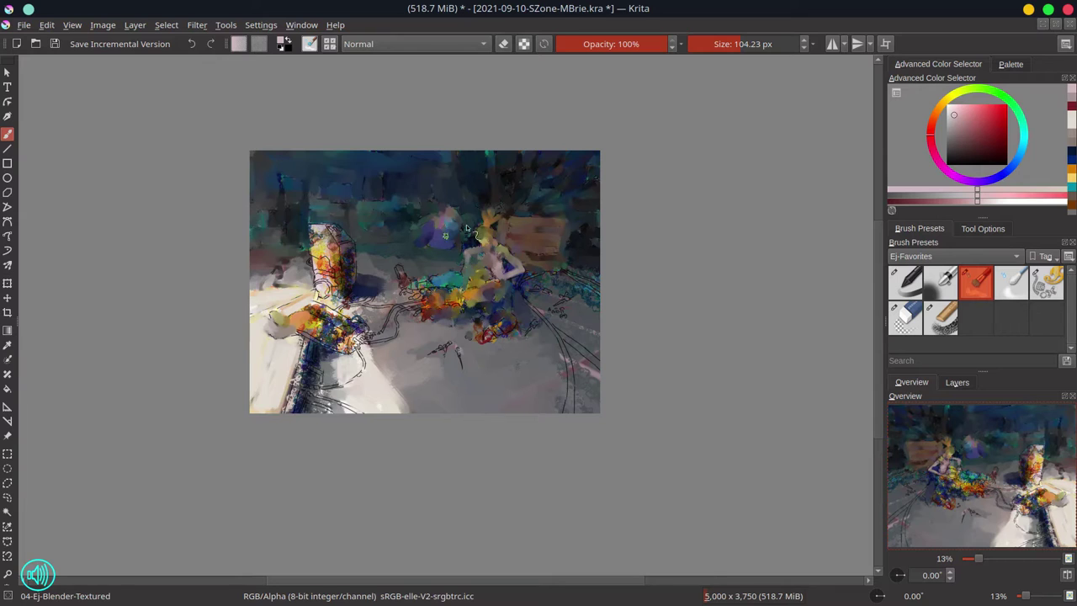
# Smear the colours around the right figure, then blend over the left figure with a bigger brush
pyautogui.moveTo(400, 280); pyautogui.dragTo(447, 285)
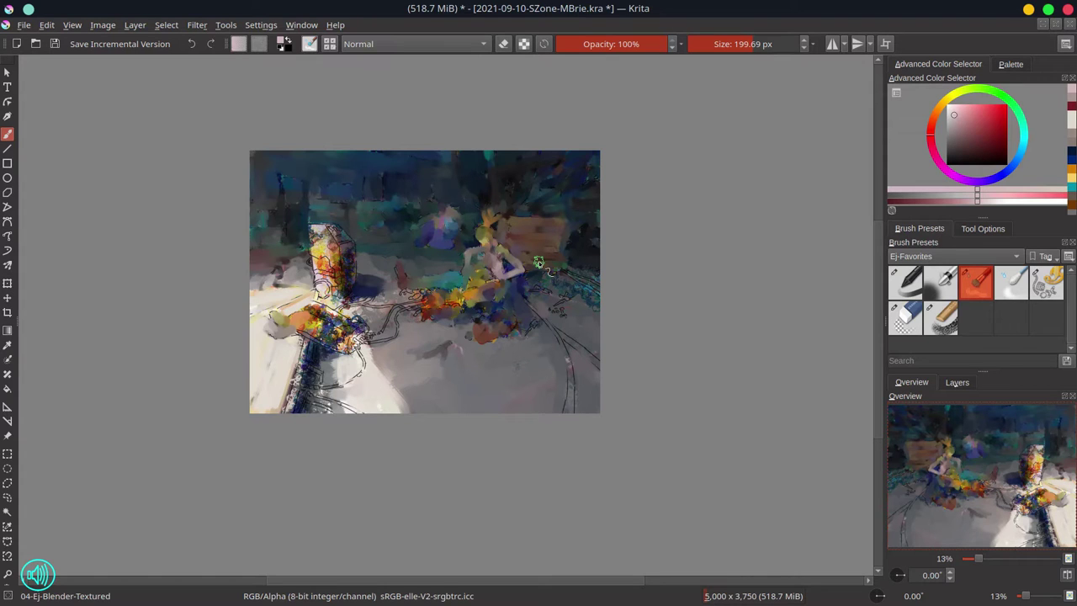
pyautogui.press(']')
pyautogui.moveTo(357, 324)
pyautogui.mouseDown()
pyautogui.moveTo(349, 288)
pyautogui.moveTo(332, 228)
pyautogui.moveTo(333, 324)
pyautogui.moveTo(314, 361)
pyautogui.moveTo(301, 354)
pyautogui.moveTo(367, 342)
pyautogui.mouseUp()
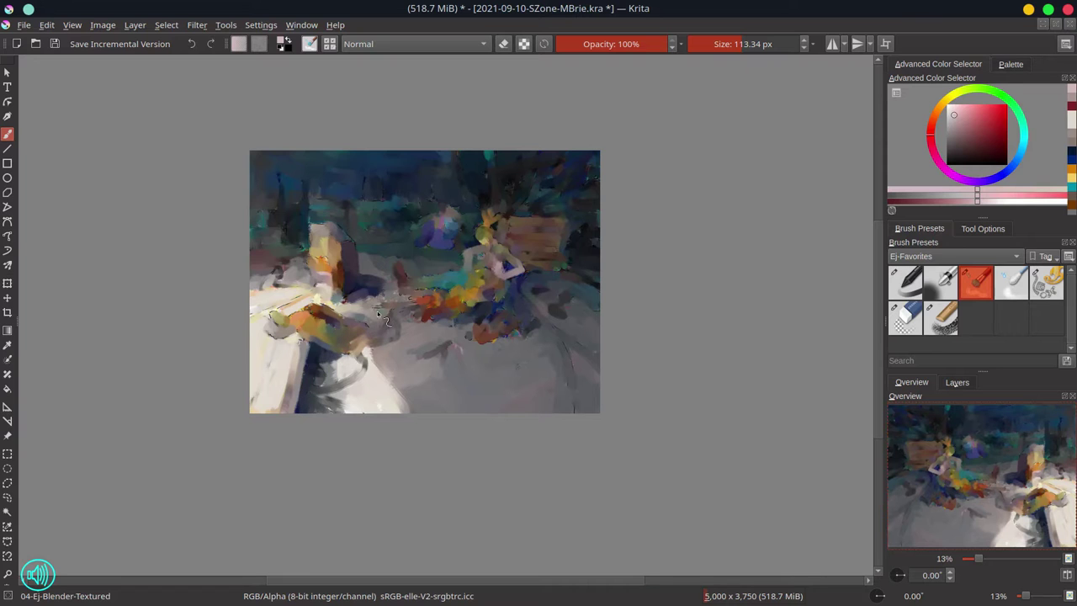
# Show the og sketch lines, hide the painted background, and make fg1 active
pyautogui.click(956, 382)
pyautogui.click(894, 455)
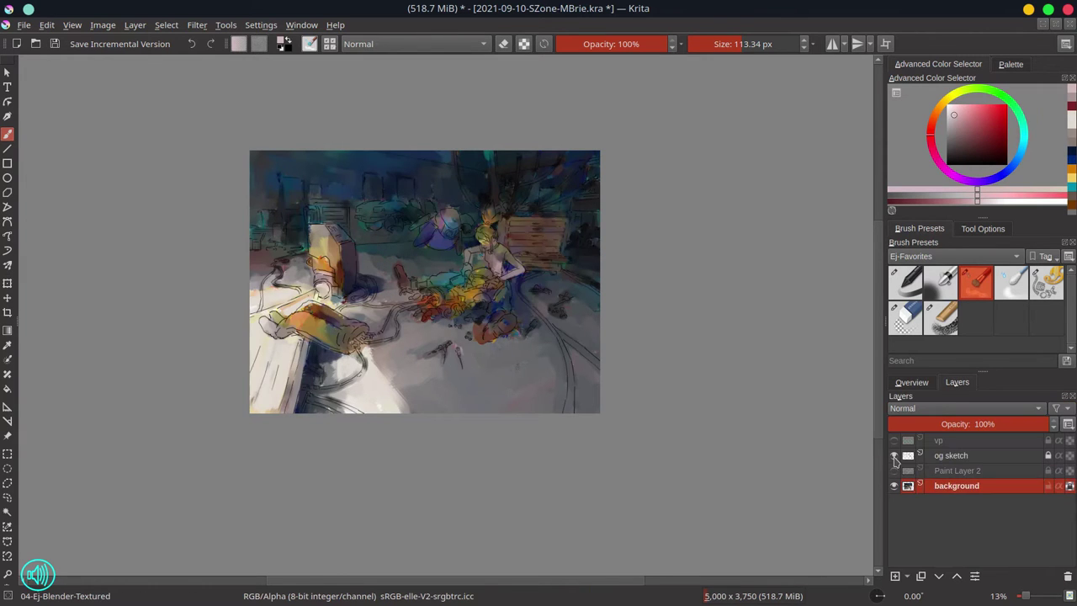
pyautogui.scroll(2, 328, 226)
pyautogui.scroll(2, 328, 225)
pyautogui.click(893, 486)
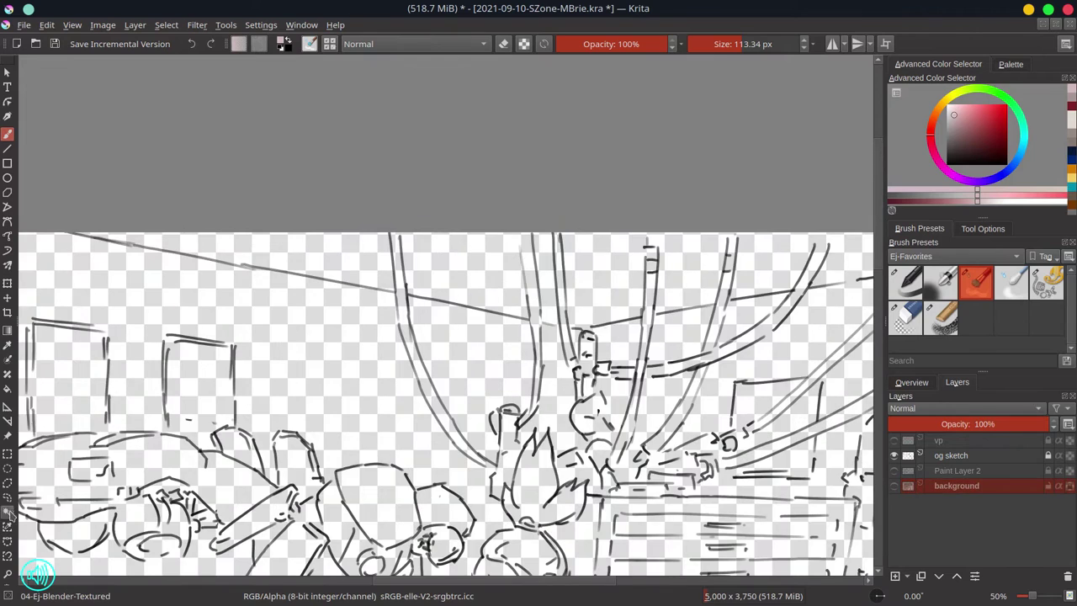
pyautogui.click(1054, 472)
# Polygon-select the ceiling area between the cables at the top of the canvas
pyautogui.click(8, 482)
pyautogui.click(389, 223)
pyautogui.click(393, 290)
pyautogui.click(51, 226)
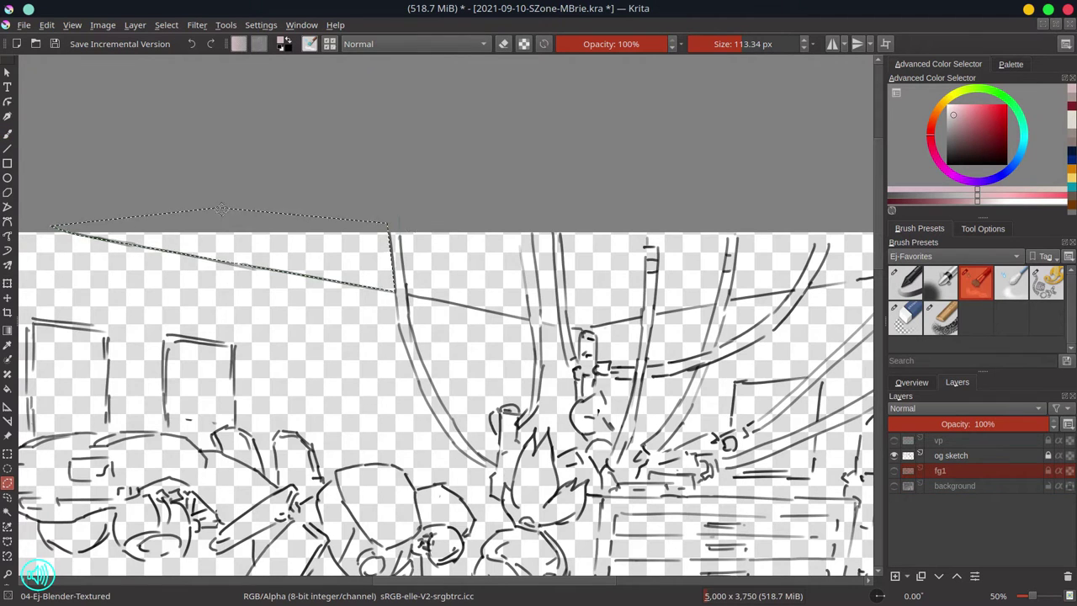
pyautogui.click(530, 321)
pyautogui.click(515, 207)
pyautogui.click(399, 216)
pyautogui.click(407, 296)
# Add a narrow strip beside the cable and the ceiling to its right to the selection
pyautogui.click(555, 326)
pyautogui.click(551, 204)
pyautogui.click(532, 211)
pyautogui.click(531, 320)
pyautogui.click(569, 328)
pyautogui.click(646, 318)
pyautogui.click(650, 186)
pyautogui.doubleClick(560, 207)
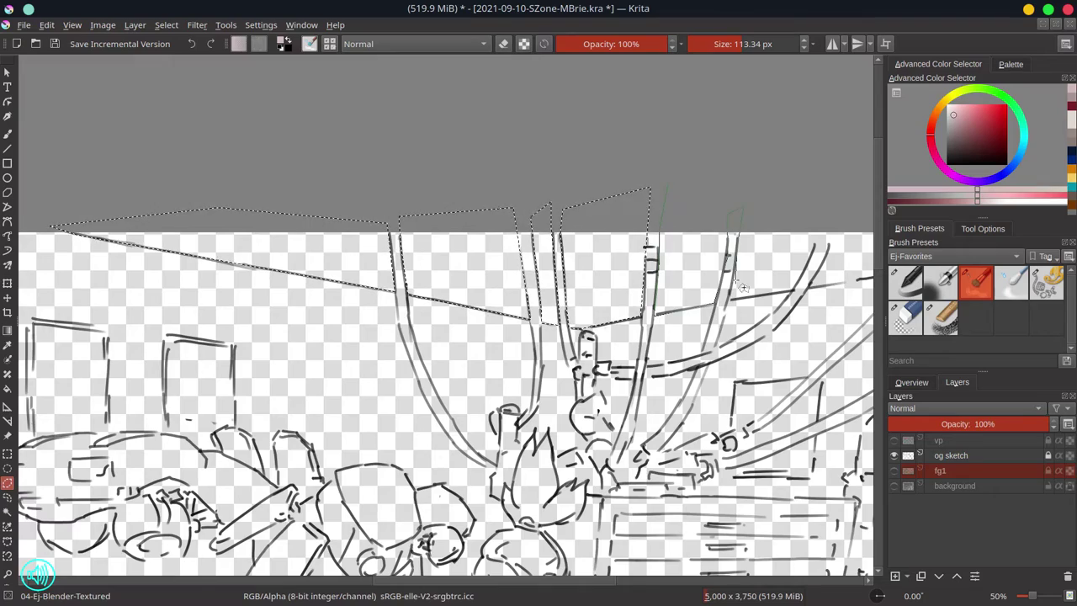
# Add the ceiling region near the right-hand cable to the selection
pyautogui.hscroll(2, 829, 202)
pyautogui.click(673, 289)
pyautogui.click(783, 267)
pyautogui.click(847, 252)
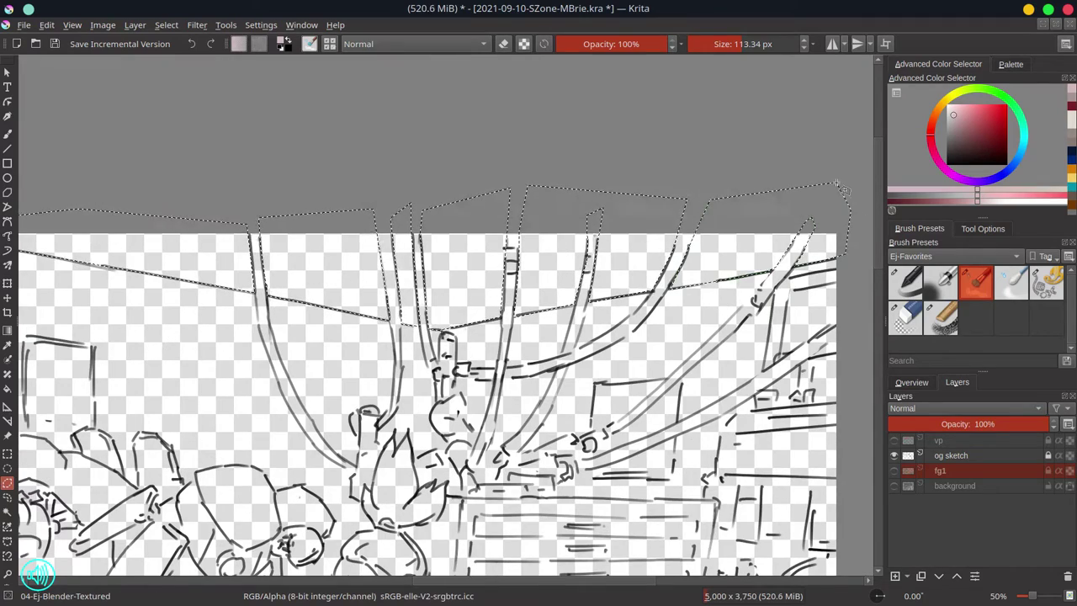
pyautogui.click(850, 204)
pyautogui.doubleClick(837, 183)
# Fill the ceiling selection dark red on a new layer named sel-ceiling1
pyautogui.hotkey('ctrl', 's')
pyautogui.press('Insert')
pyautogui.press('f')
pyautogui.click(825, 244)
pyautogui.doubleClick(925, 471)
pyautogui.write('sel-ceiling1')
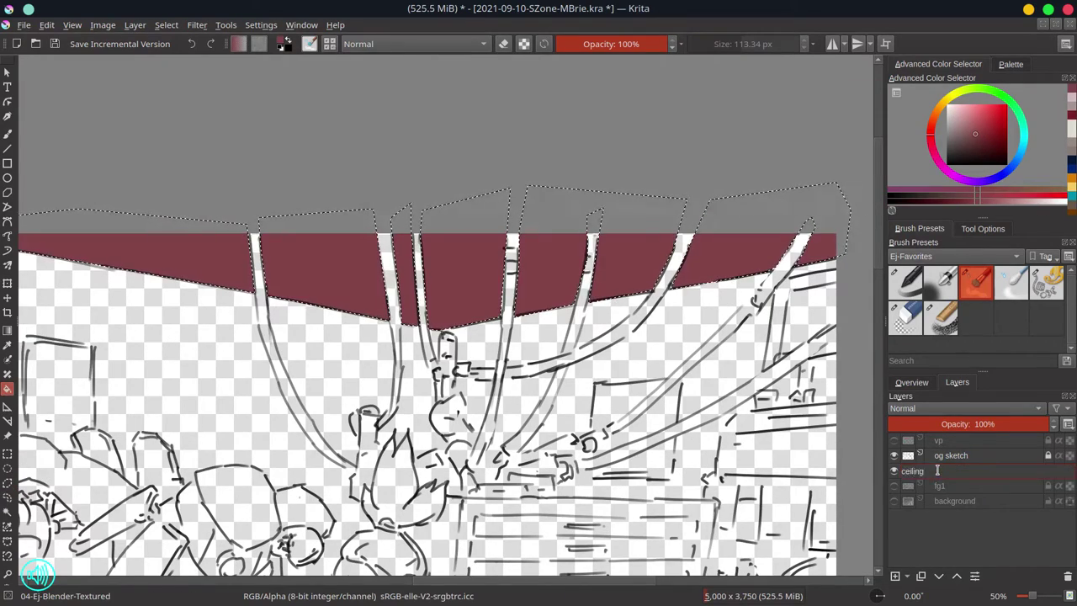
pyautogui.press('Return')
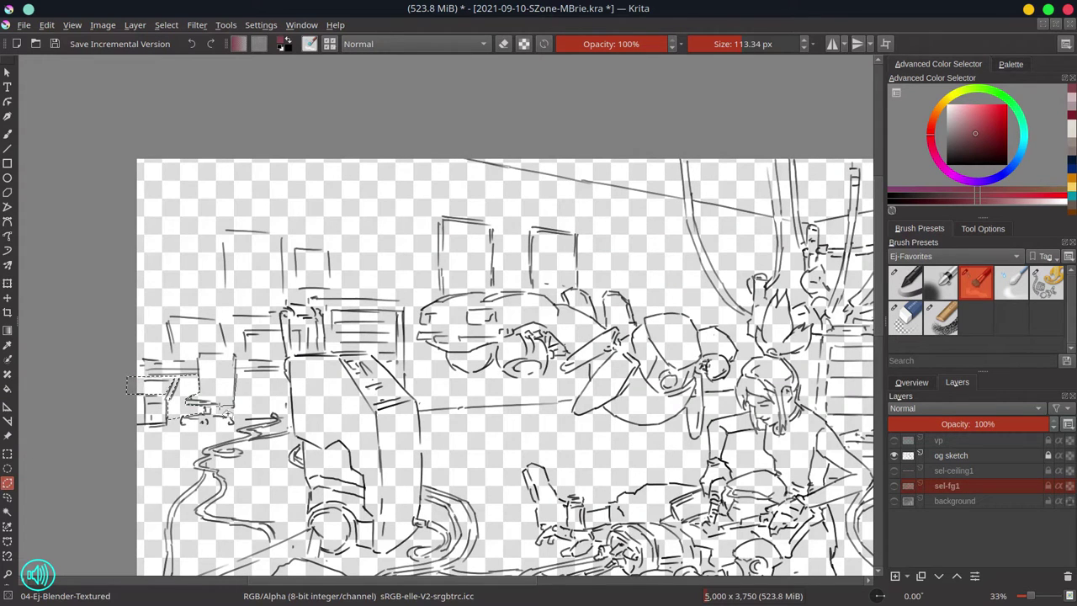
# Freehand-select the upper-left wall area along the desk top
pyautogui.moveTo(124, 360); pyautogui.dragTo(179, 363)
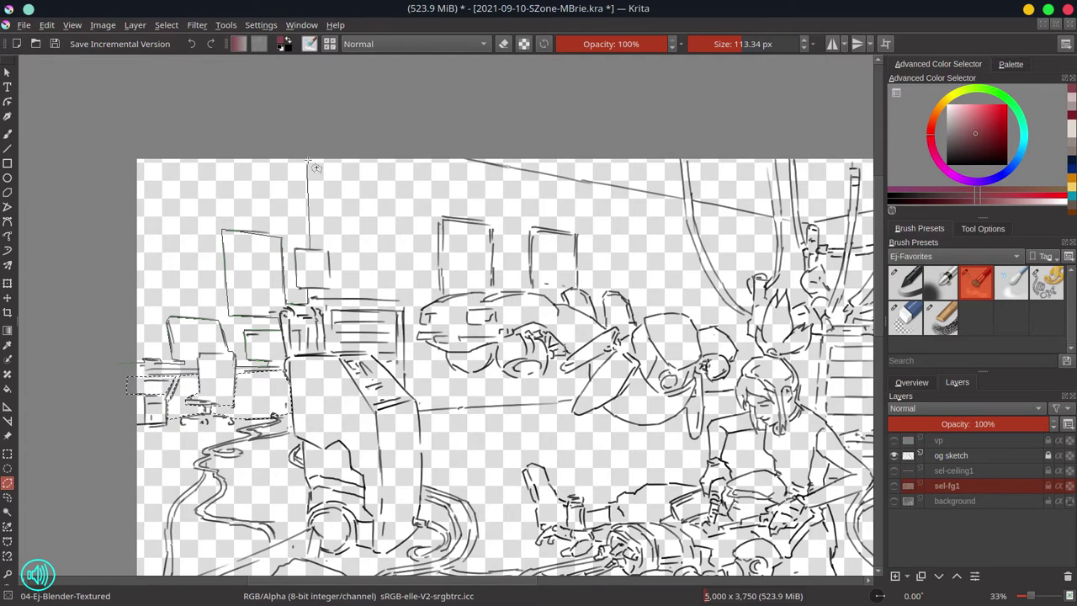
pyautogui.moveTo(308, 161); pyautogui.dragTo(118, 362)
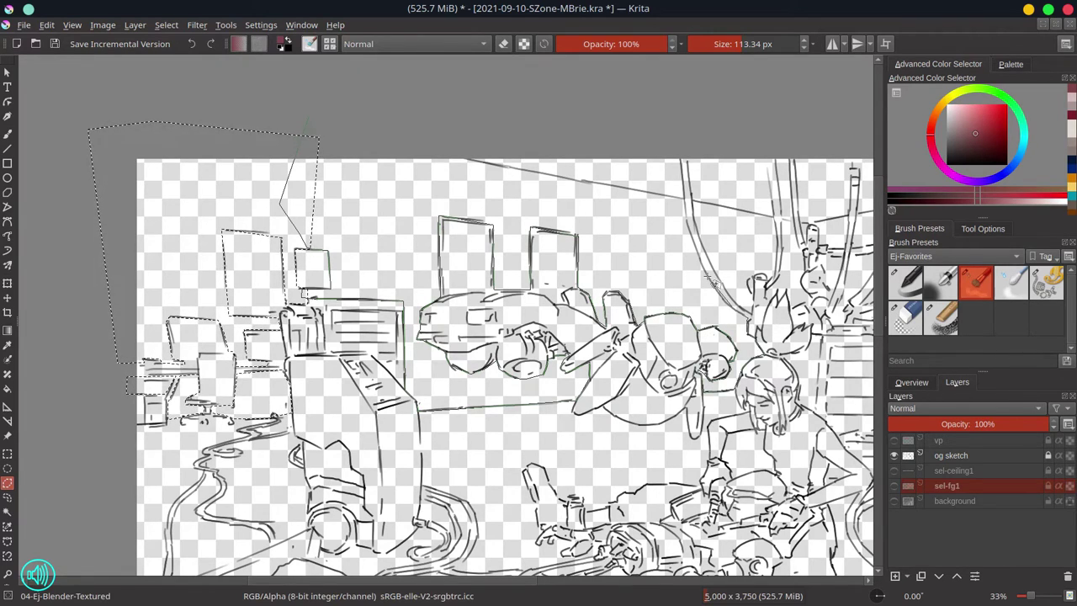
pyautogui.moveTo(770, 360)
pyautogui.mouseDown()
pyautogui.moveTo(357, 337)
pyautogui.moveTo(379, 236)
pyautogui.moveTo(404, 331)
pyautogui.moveTo(407, 274)
pyautogui.moveTo(388, 239)
pyautogui.moveTo(412, 245)
pyautogui.moveTo(433, 287)
pyautogui.moveTo(497, 261)
pyautogui.moveTo(438, 278)
pyautogui.moveTo(461, 313)
pyautogui.moveTo(493, 242)
pyautogui.moveTo(551, 220)
pyautogui.moveTo(519, 281)
pyautogui.moveTo(664, 217)
pyautogui.moveTo(586, 276)
pyautogui.mouseUp()
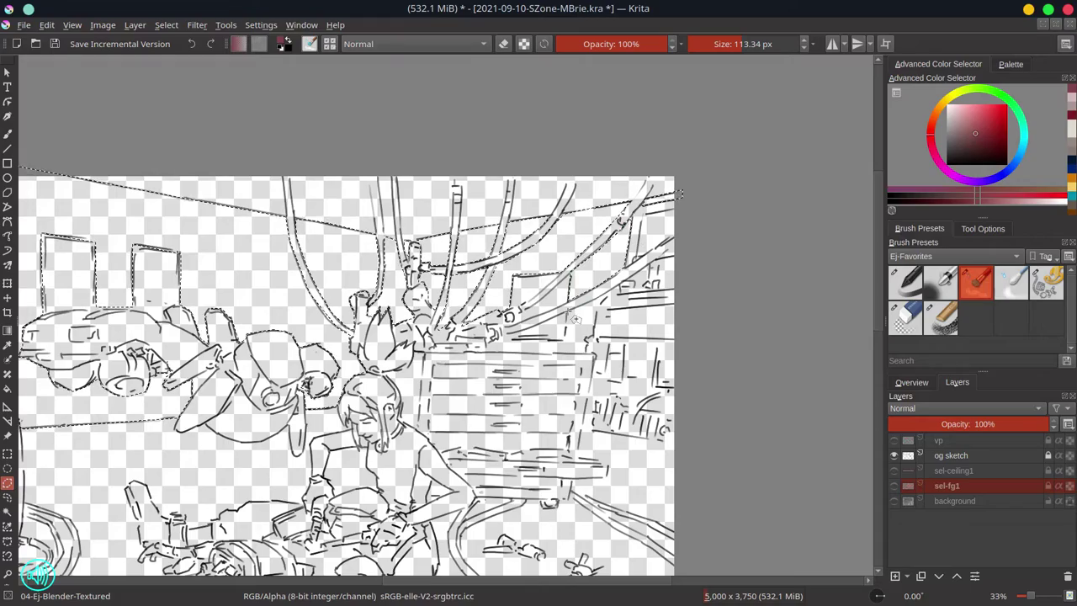
pyautogui.scroll(-2, 618, 396)
# Fill the wall selection pink on a new sel-wall layer, deselect, and hide that layer
pyautogui.press('Insert')
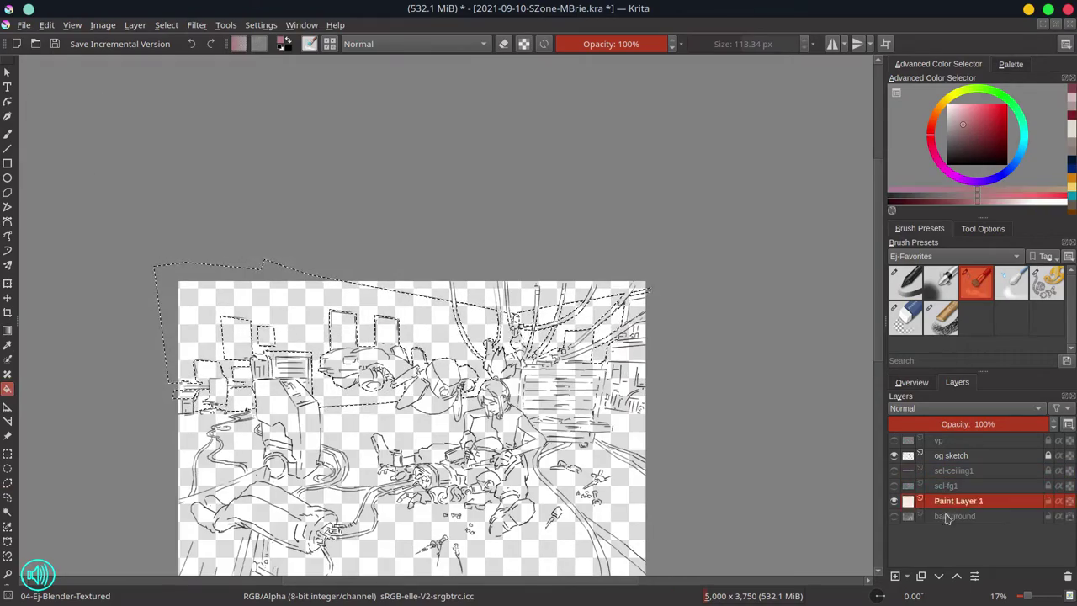
pyautogui.doubleClick(948, 501)
pyautogui.write('sel-wall')
pyautogui.press('Return')
pyautogui.click(302, 297)
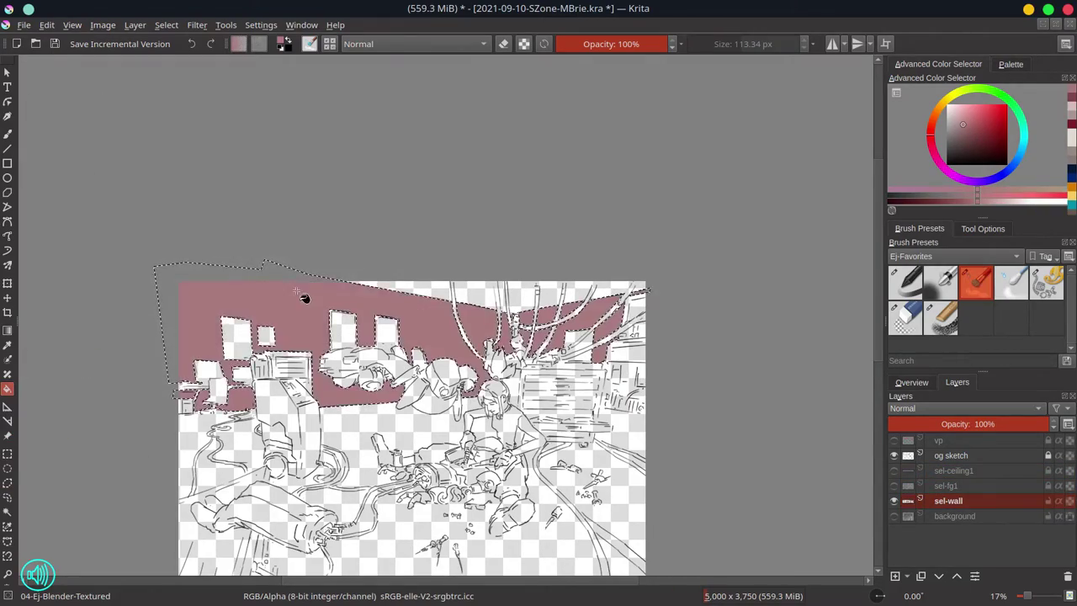
pyautogui.hotkey('ctrl', 'shift', 'a')
pyautogui.click(893, 501)
# Add a new layer named sel-floor
pyautogui.click(954, 515)
pyautogui.click(894, 575)
pyautogui.doubleClick(949, 515)
pyautogui.write('sel-floor')
pyautogui.press('Return')
# Add a sel-wire-front layer, move sel-floor above sel-wall, and save
pyautogui.click(894, 576)
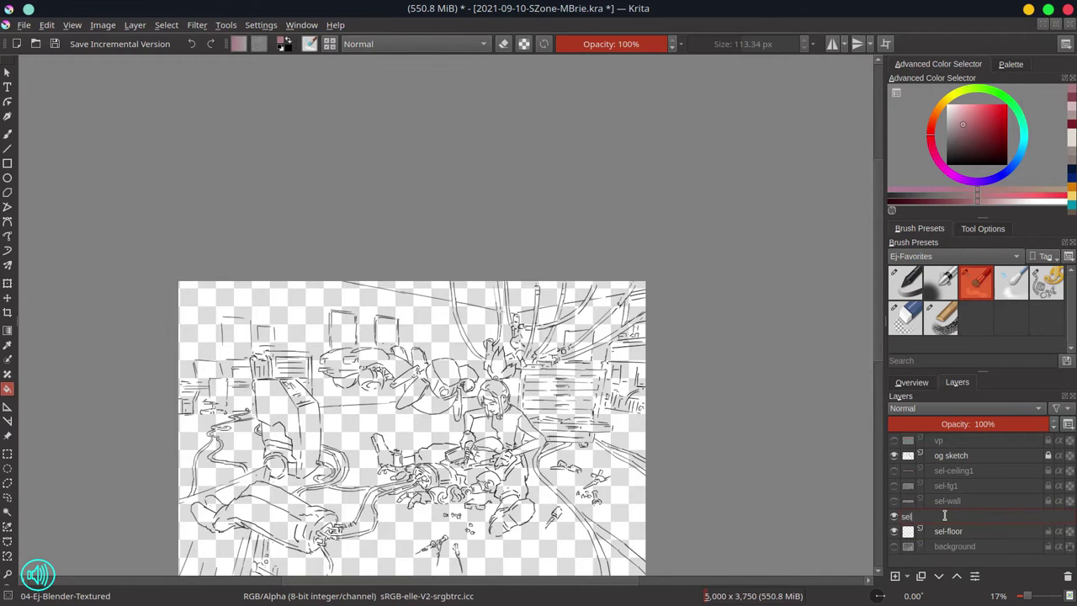
pyautogui.doubleClick(949, 514)
pyautogui.write('sel-wire-front')
pyautogui.press('Return')
pyautogui.click(957, 577)
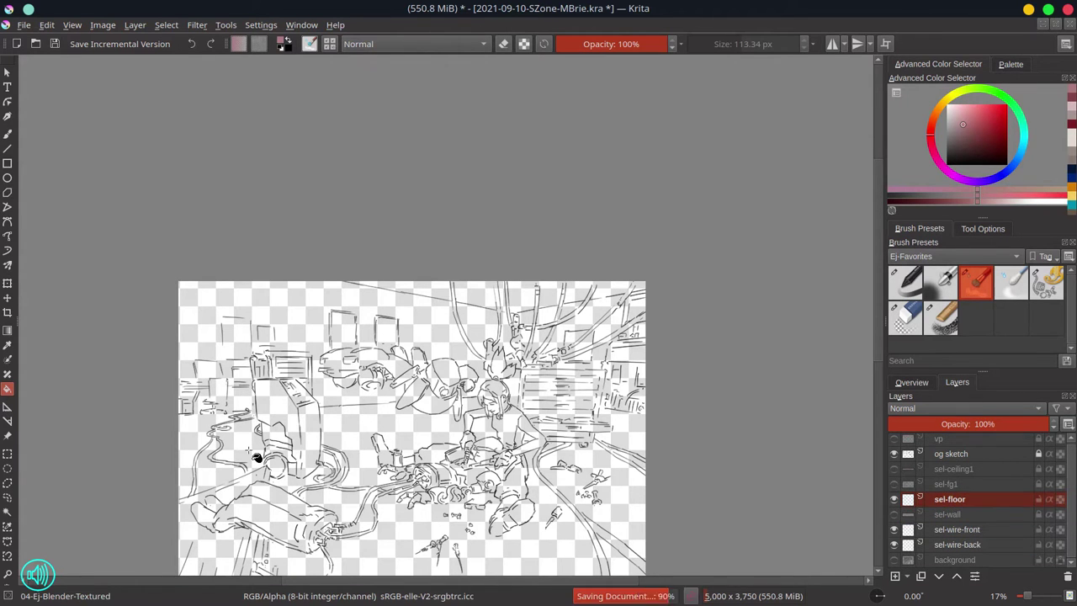
pyautogui.hotkey('ctrl', 's')
# Freehand-outline the floor along the wire and down the left side, saving midway
pyautogui.moveTo(258, 452); pyautogui.dragTo(343, 297)
pyautogui.scroll(2, 184, 305)
pyautogui.hotkey('ctrl', 'r')
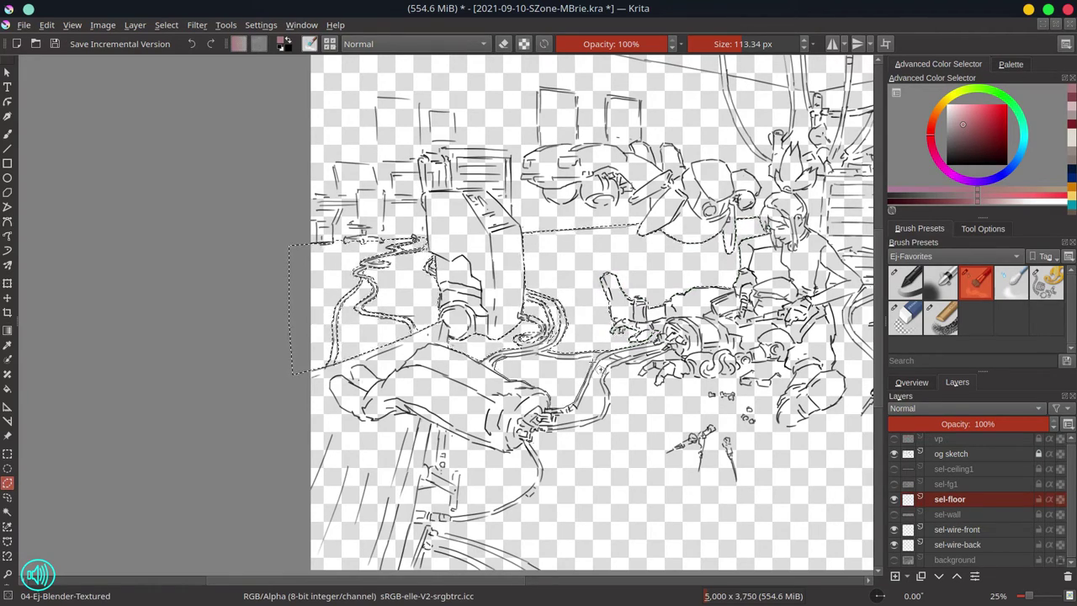
pyautogui.moveTo(626, 362)
pyautogui.mouseDown()
pyautogui.moveTo(610, 357)
pyautogui.moveTo(589, 395)
pyautogui.moveTo(616, 420)
pyautogui.moveTo(618, 472)
pyautogui.moveTo(558, 366)
pyautogui.moveTo(505, 396)
pyautogui.moveTo(408, 417)
pyautogui.moveTo(403, 387)
pyautogui.moveTo(383, 375)
pyautogui.moveTo(370, 425)
pyautogui.moveTo(581, 404)
pyautogui.moveTo(647, 458)
pyautogui.moveTo(640, 509)
pyautogui.moveTo(383, 466)
pyautogui.mouseUp()
pyautogui.hotkey('ctrl', 's')
pyautogui.scroll(2, 384, 465)
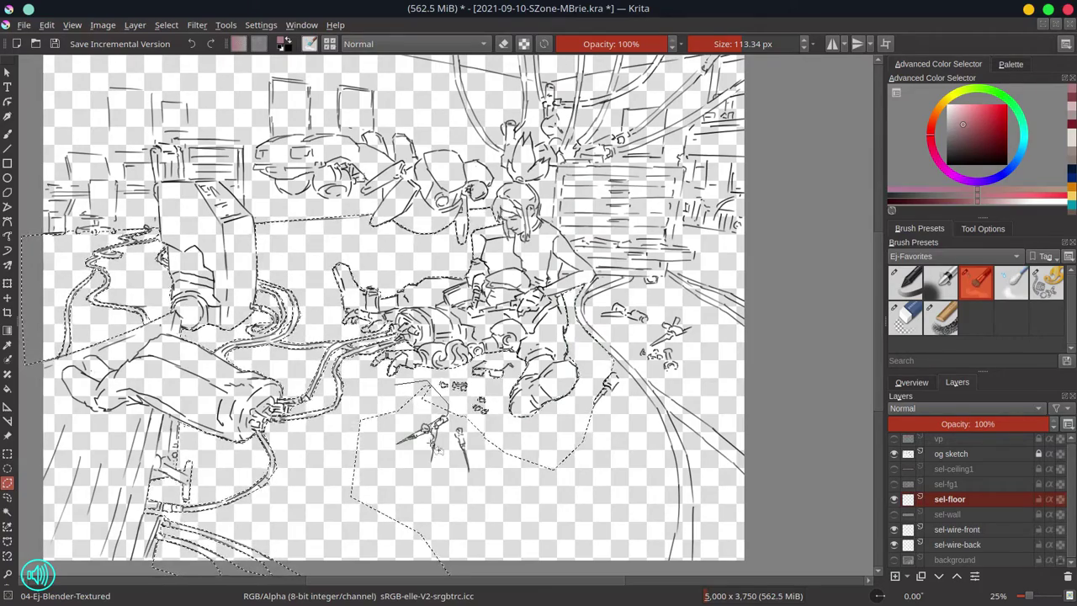
pyautogui.moveTo(482, 437)
pyautogui.mouseDown()
pyautogui.moveTo(454, 425)
pyautogui.moveTo(438, 377)
pyautogui.moveTo(509, 472)
pyautogui.moveTo(538, 538)
pyautogui.moveTo(579, 555)
pyautogui.mouseUp()
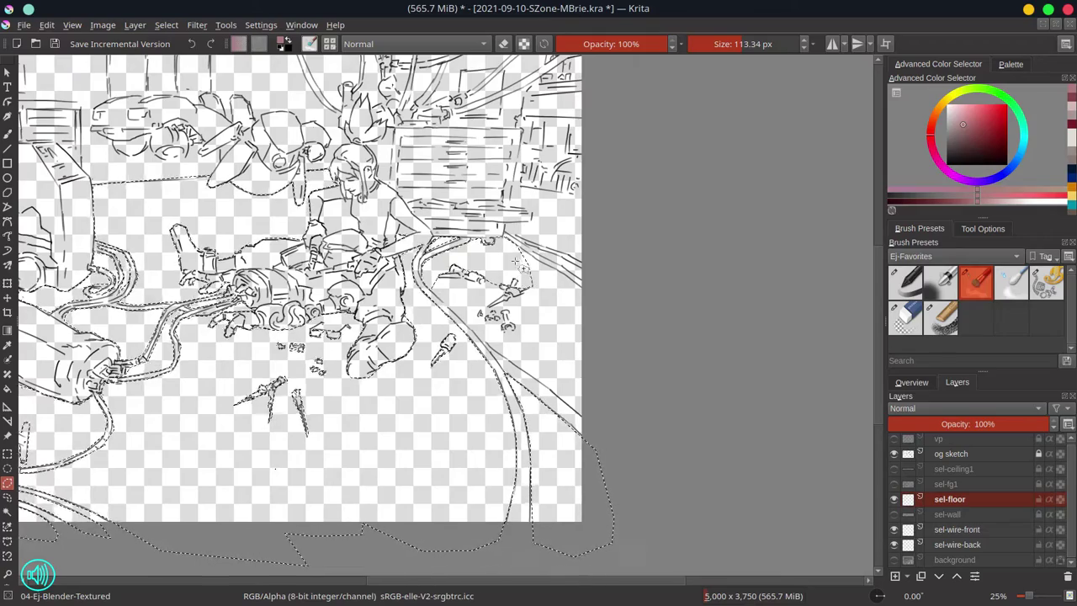
# Add the floor right of the bird figure and the upper-right area, then deselect
pyautogui.moveTo(503, 289)
pyautogui.mouseDown()
pyautogui.moveTo(589, 337)
pyautogui.moveTo(510, 288)
pyautogui.moveTo(612, 364)
pyautogui.moveTo(641, 429)
pyautogui.moveTo(477, 324)
pyautogui.mouseUp()
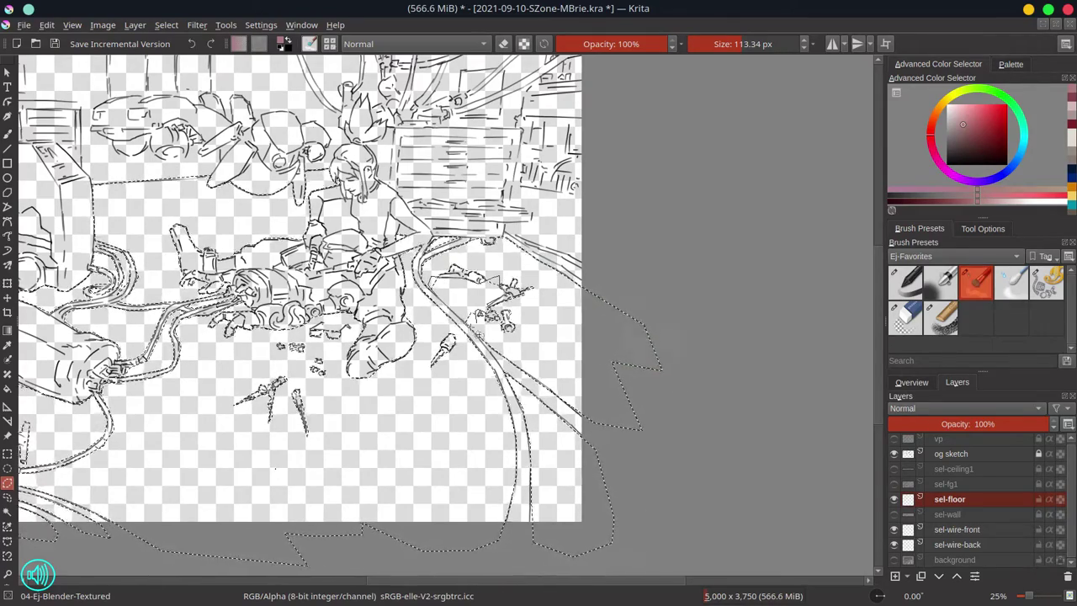
pyautogui.moveTo(505, 244)
pyautogui.mouseDown()
pyautogui.moveTo(602, 286)
pyautogui.moveTo(549, 249)
pyautogui.mouseUp()
pyautogui.scroll(-2, 732, 354)
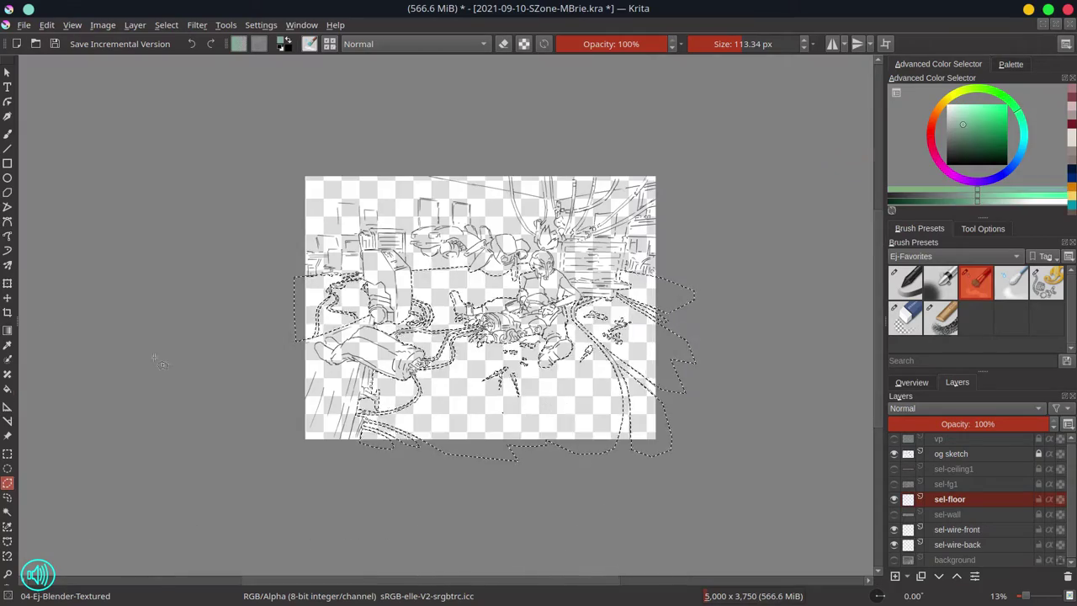
pyautogui.click(167, 26)
pyautogui.click(188, 58)
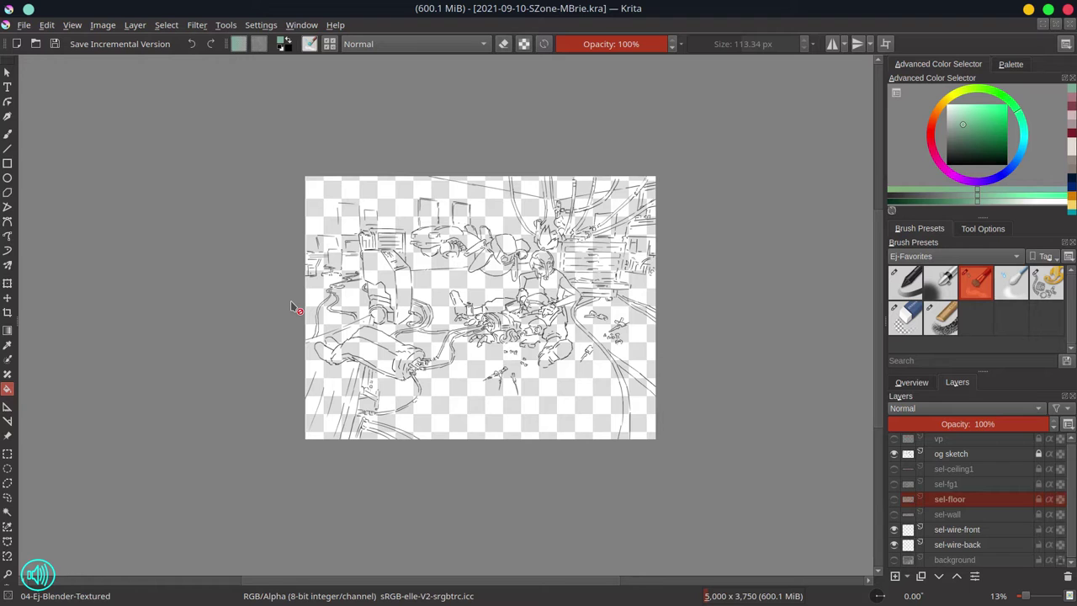
# Make sel-wire-front the active layer and review the cable selection and selection tool settings
pyautogui.scroll(1, 547, 224)
pyautogui.press('pagedown')
pyautogui.press('pagedown')
pyautogui.press('pagedown')
pyautogui.hotkey('ctrl', 'pageup')
pyautogui.scroll(1, 510, 210)
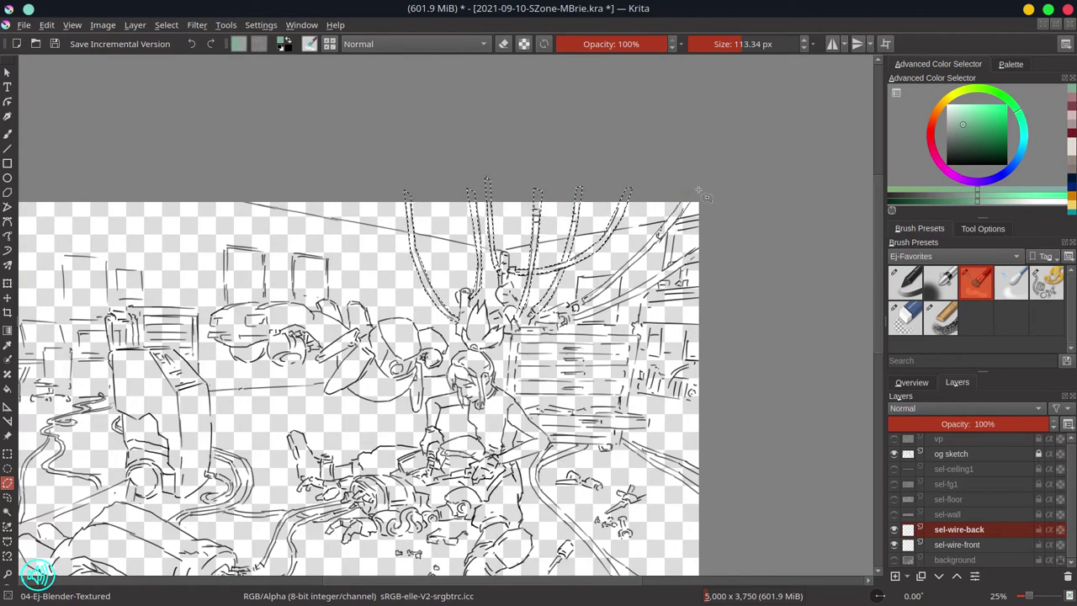
pyautogui.press('f')
pyautogui.press('pagedown')
pyautogui.scroll(-3, 341, 173)
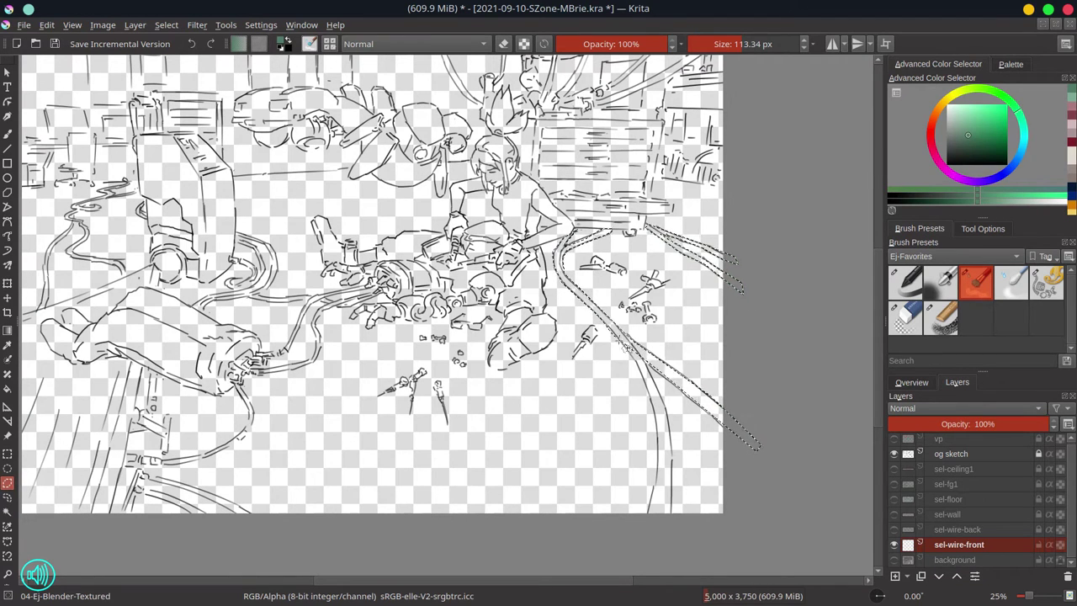
pyautogui.hscroll(-5, 511, 287)
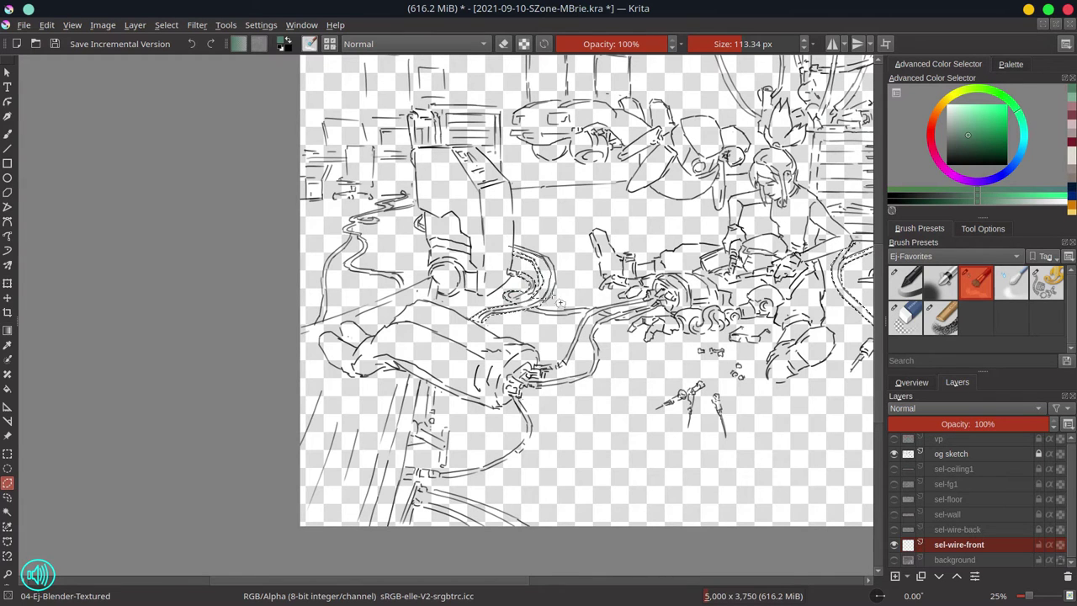
pyautogui.click(984, 229)
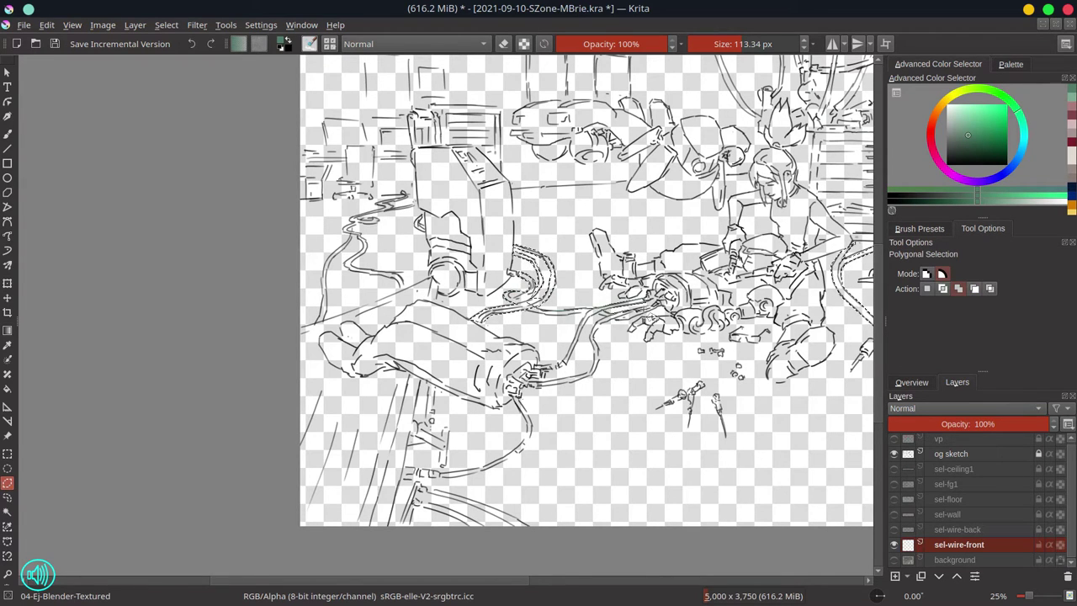
pyautogui.hscroll(2, 539, 319)
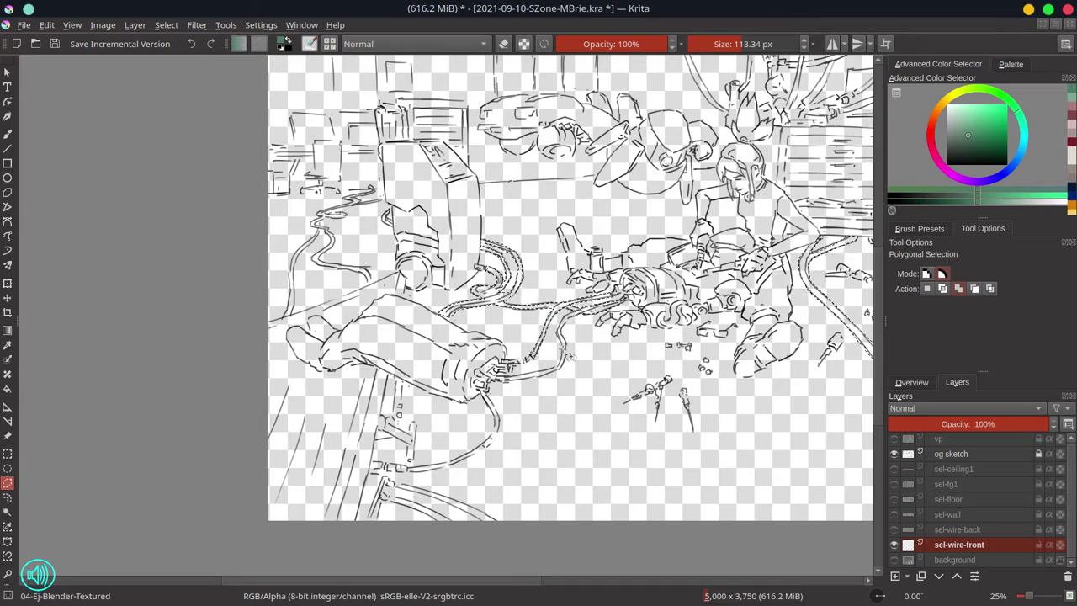
pyautogui.scroll(-3, 575, 350)
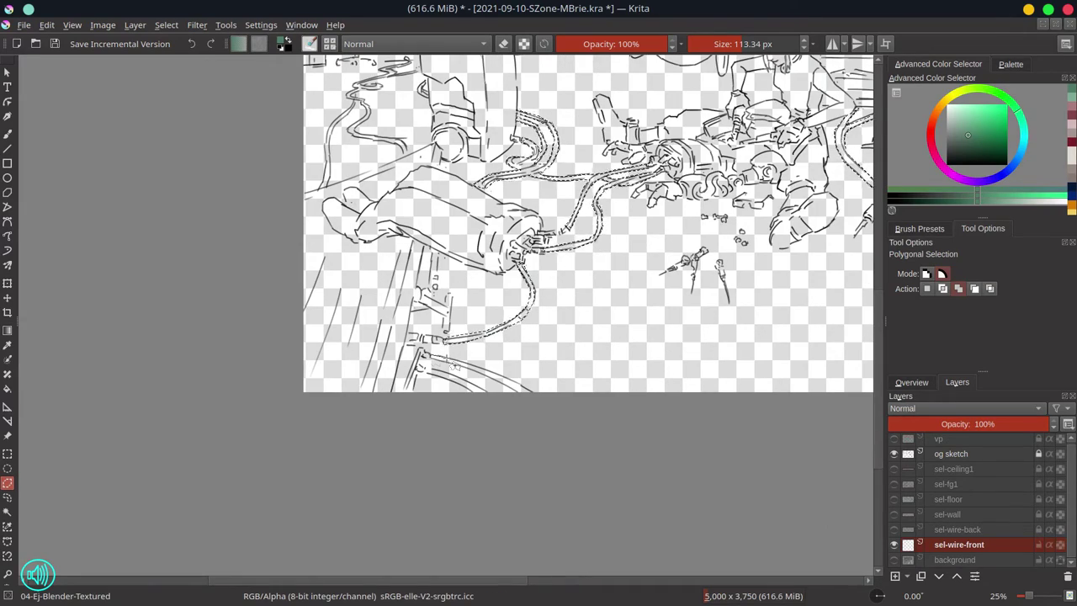
pyautogui.scroll(4, 454, 357)
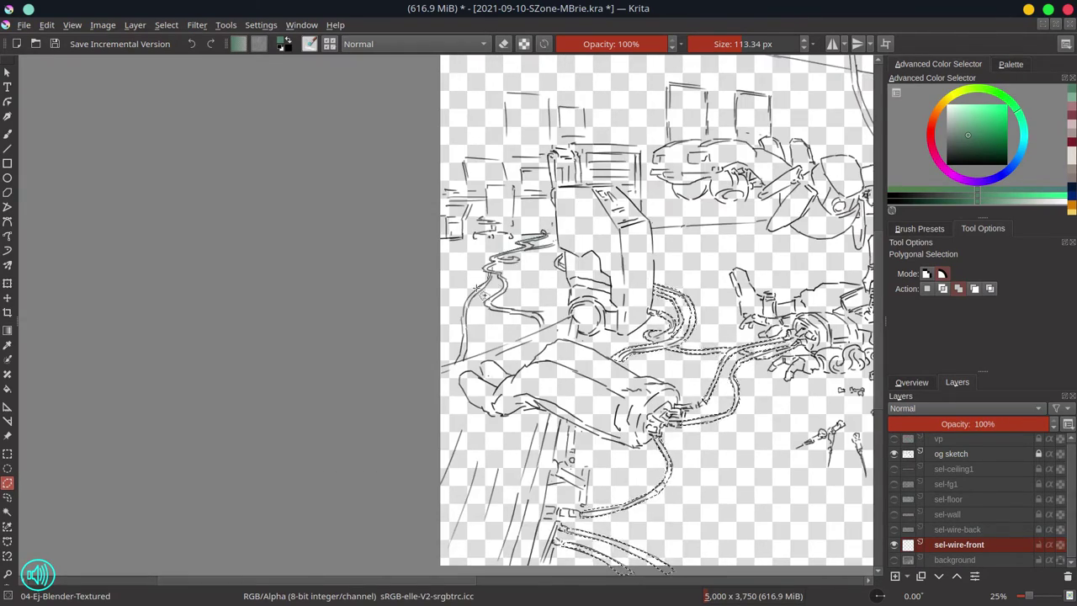
# Add the left cable to the selection and fill the cables green
pyautogui.doubleClick(474, 348)
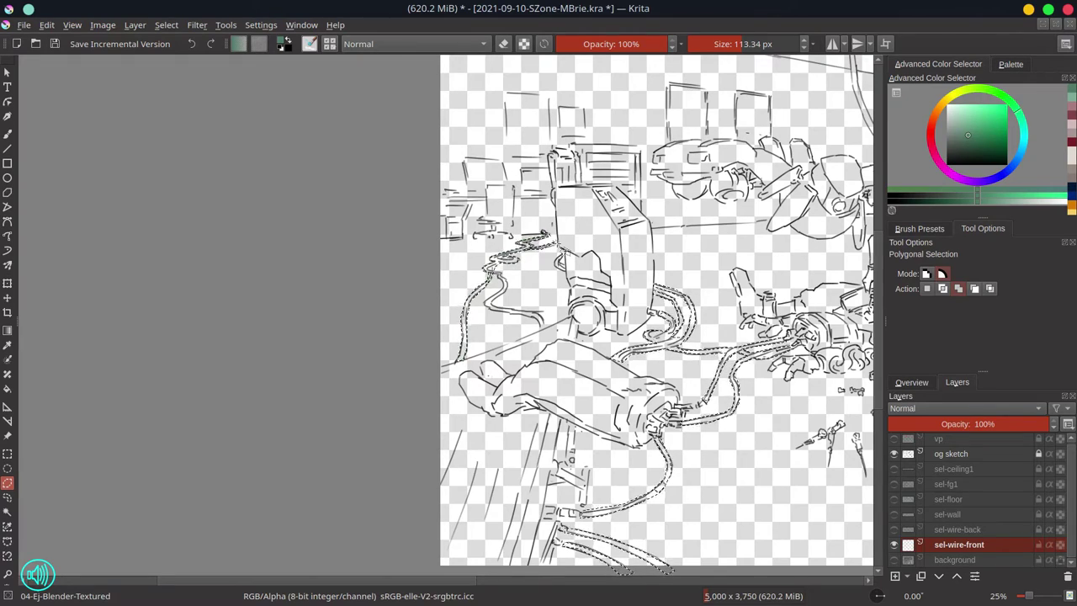
pyautogui.press('-')
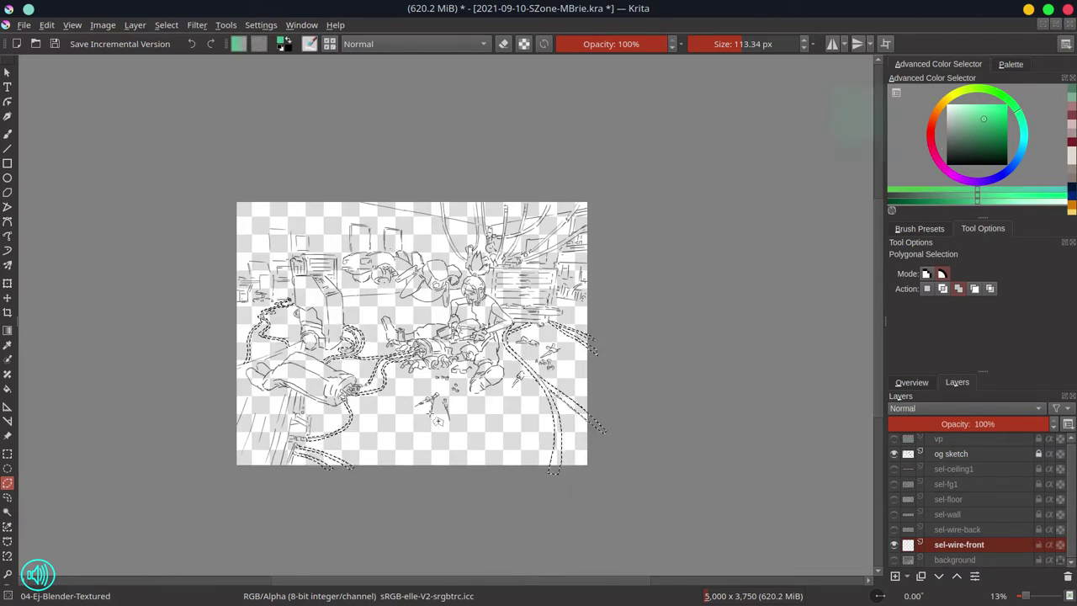
pyautogui.press('f')
pyautogui.click(355, 430)
# Group the sel- layers as 'selections', expand the group, and pick sel-ceiling1
pyautogui.hotkey('ctrl', 'g')
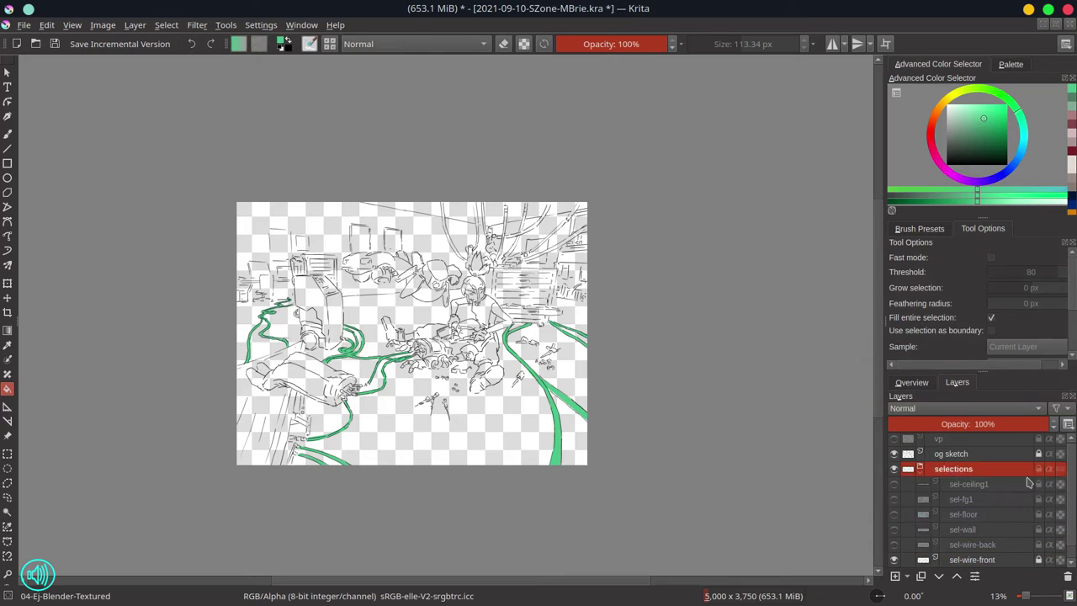
pyautogui.rightClick(950, 470)
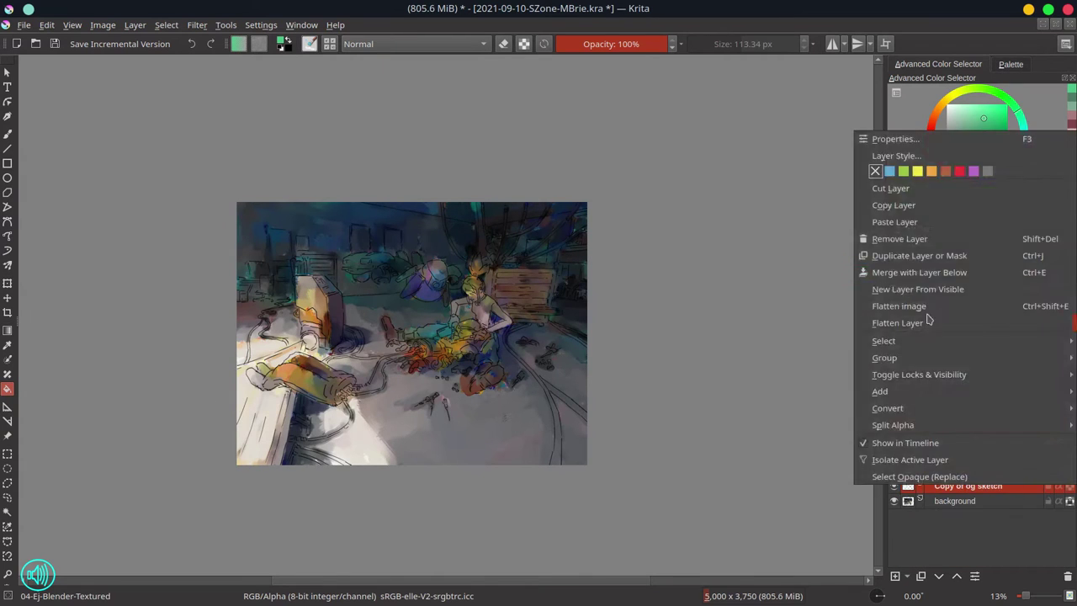
pyautogui.press('Escape')
pyautogui.click(920, 470)
pyautogui.keyDown('ctrl'); pyautogui.click(923, 468); pyautogui.keyUp('ctrl')
# Load the ceiling selection and save the document
pyautogui.click(7, 511)
pyautogui.click(166, 24)
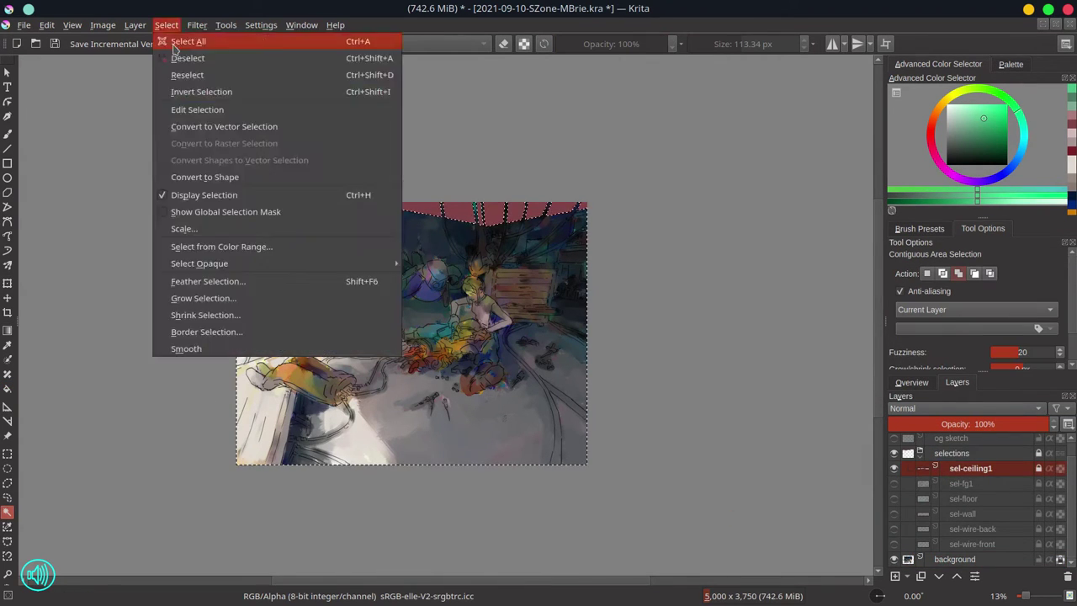
pyautogui.press('Escape')
pyautogui.click(956, 559)
pyautogui.hotkey('ctrl', 's')
# Switch to the Chalk Grainy brush preset
pyautogui.click(919, 228)
pyautogui.press('b')
pyautogui.keyDown('ctrl'); pyautogui.click(464, 202); pyautogui.keyUp('ctrl')
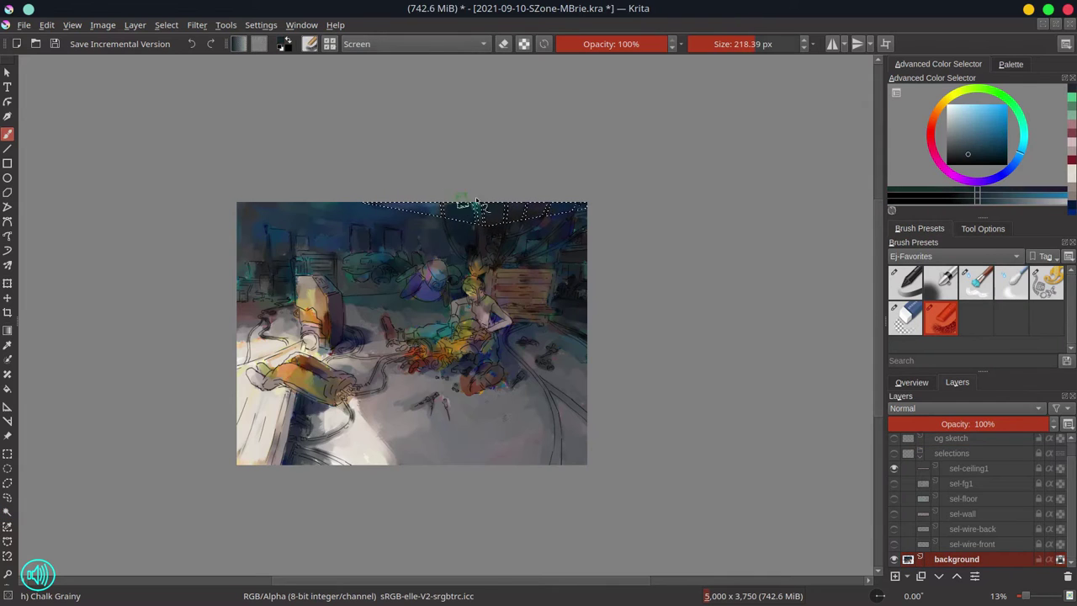
pyautogui.click(917, 384)
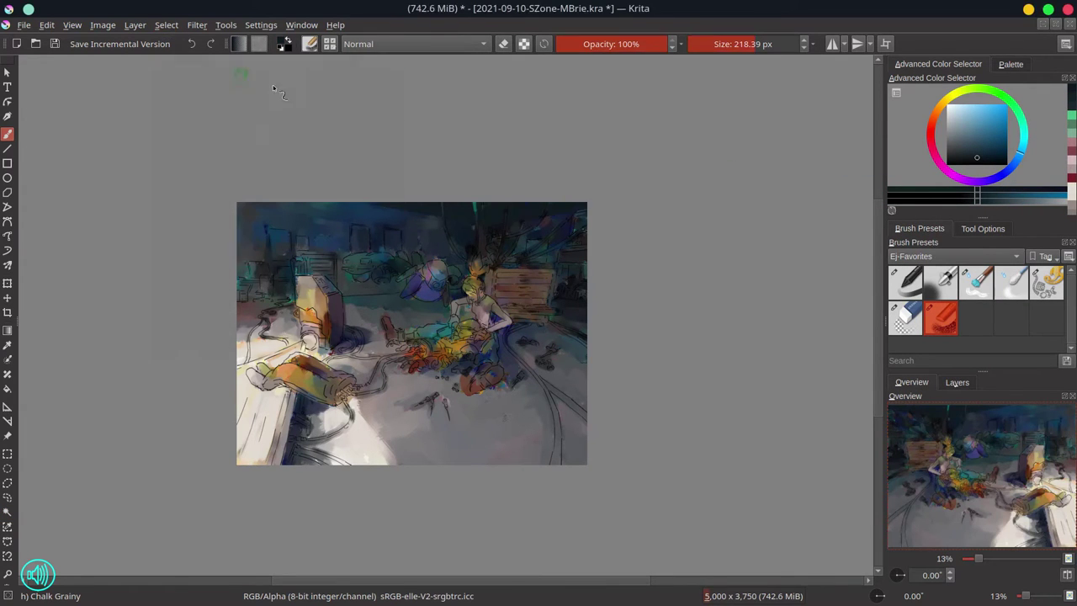
# Load the wall selection from the sel-wall layer, return to the background layer and save
pyautogui.click(956, 383)
pyautogui.click(963, 513)
pyautogui.click(7, 512)
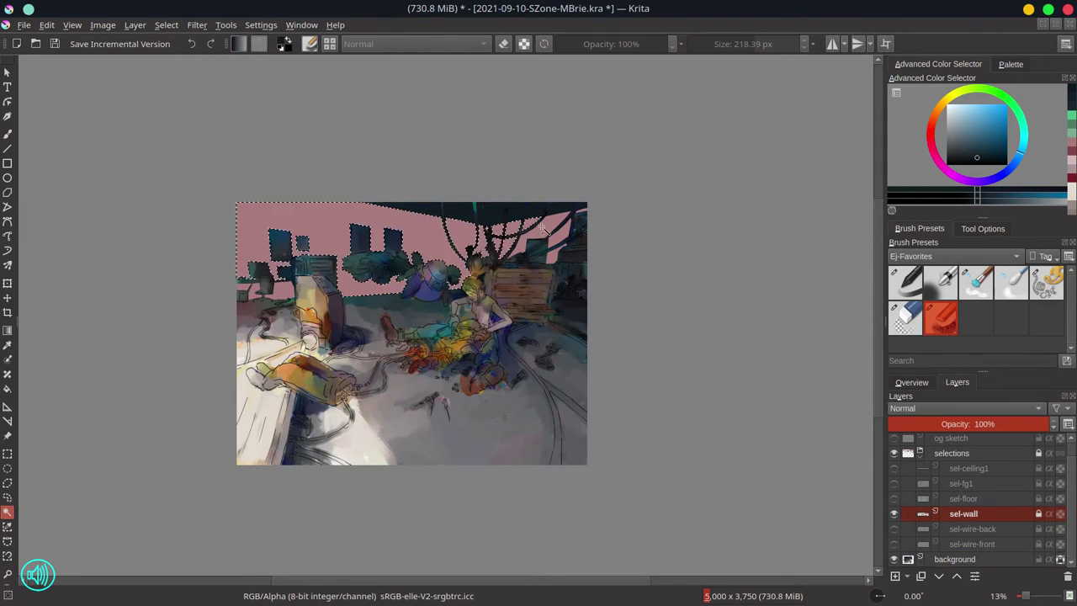
pyautogui.press('pagedown')
pyautogui.hotkey('ctrl', 's')
# Sample a teal colour, set the brush to Multiply and smaller, then drop the wall selection
pyautogui.press('m')
pyautogui.press('b')
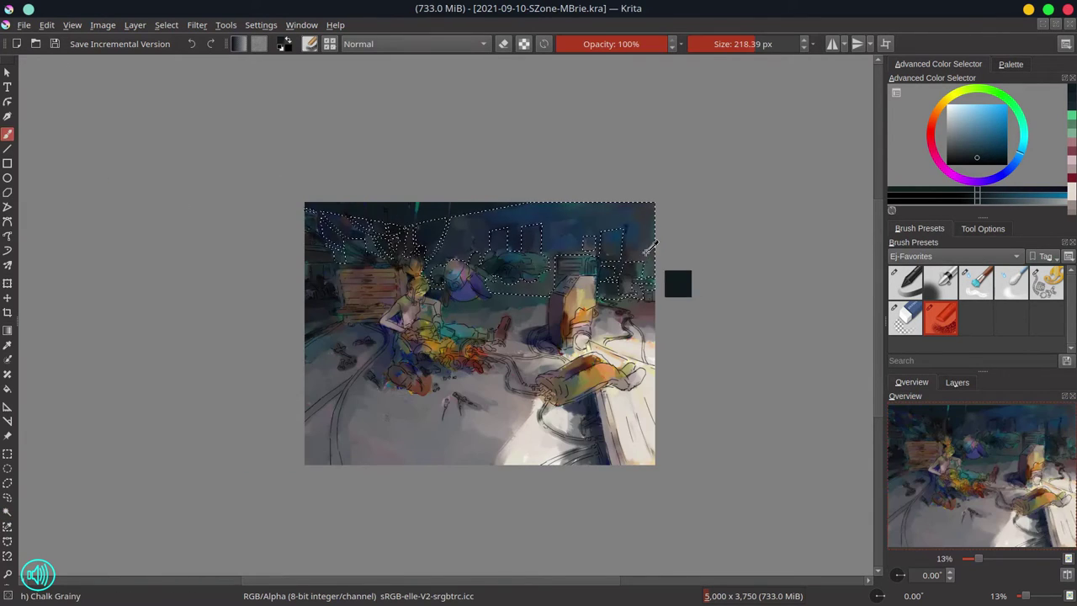
pyautogui.moveTo(652, 245)
pyautogui.mouseDown()
pyautogui.moveTo(481, 204)
pyautogui.moveTo(594, 205)
pyautogui.moveTo(644, 265)
pyautogui.moveTo(404, 213)
pyautogui.moveTo(370, 240)
pyautogui.moveTo(336, 240)
pyautogui.mouseUp()
pyautogui.click(388, 44)
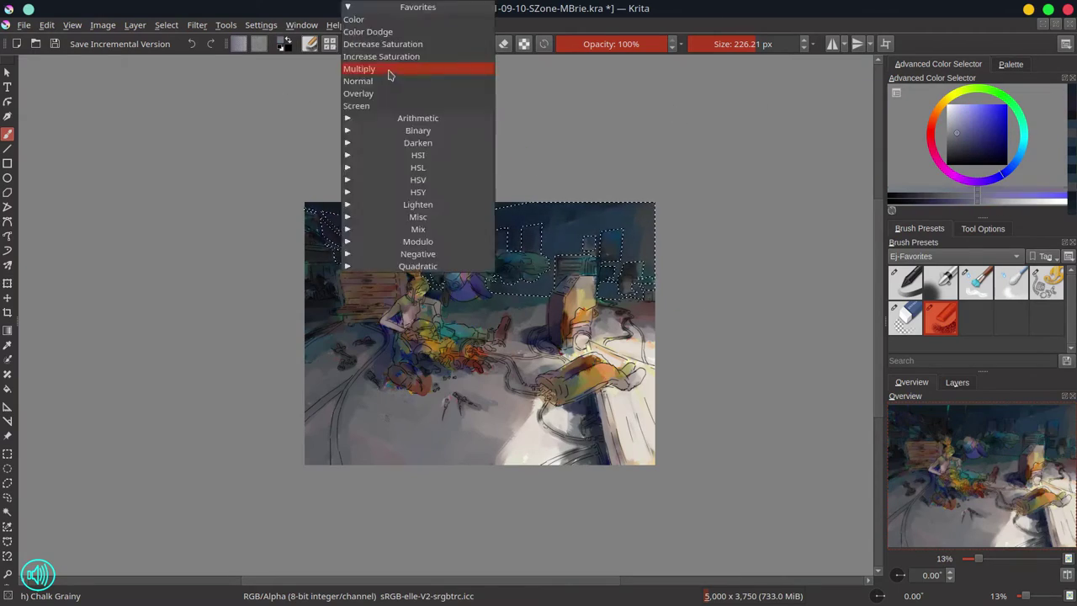
pyautogui.click(389, 69)
pyautogui.press('[')
pyautogui.scroll(3, 427, 276)
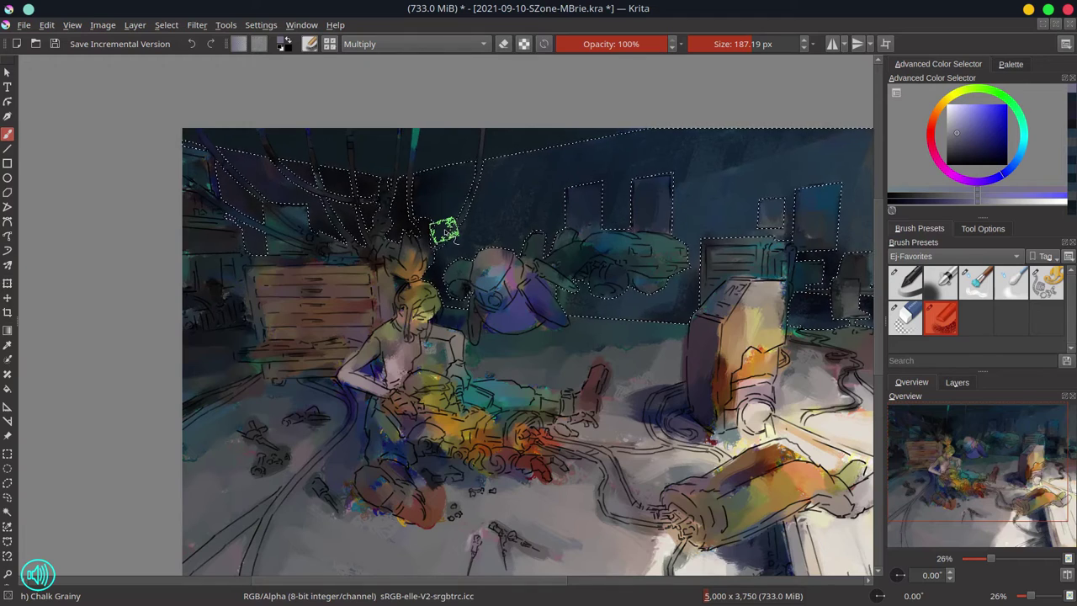
pyautogui.hotkey('ctrl', 'shift', 'a')
pyautogui.scroll(-2, 454, 223)
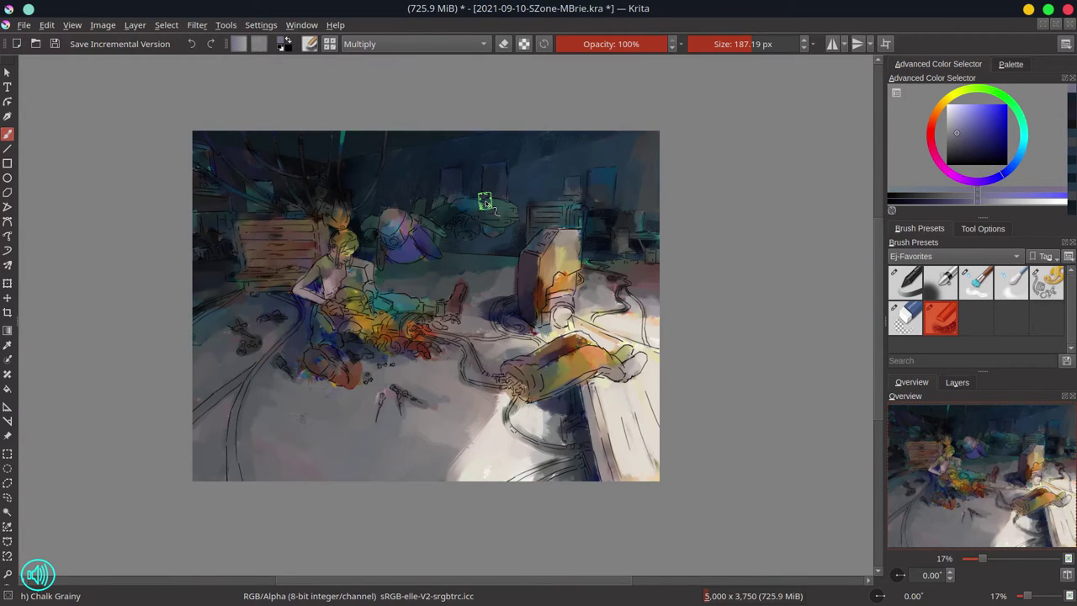
# Load the ceiling selection from its layer, invert it, and save
pyautogui.click(956, 381)
pyautogui.keyDown('ctrl'); pyautogui.click(910, 458); pyautogui.keyUp('ctrl')
pyautogui.click(911, 382)
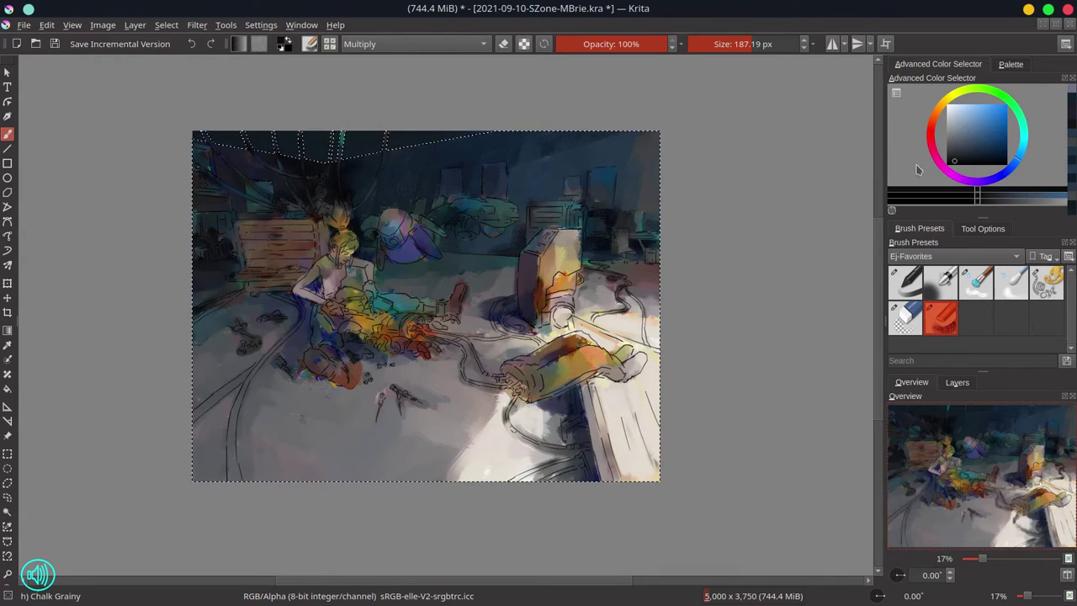
pyautogui.click(165, 25)
pyautogui.click(193, 89)
pyautogui.hotkey('ctrl', 's')
# Zoom out and load the floor area selection from the sel-floor layer
pyautogui.press('-')
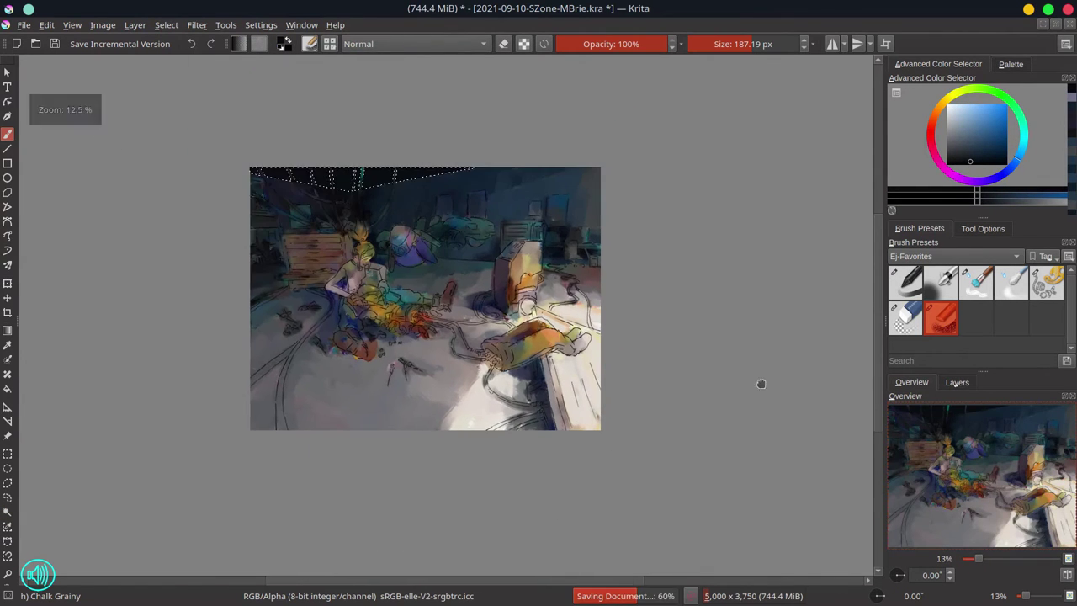
pyautogui.click(956, 382)
pyautogui.click(964, 498)
pyautogui.click(7, 511)
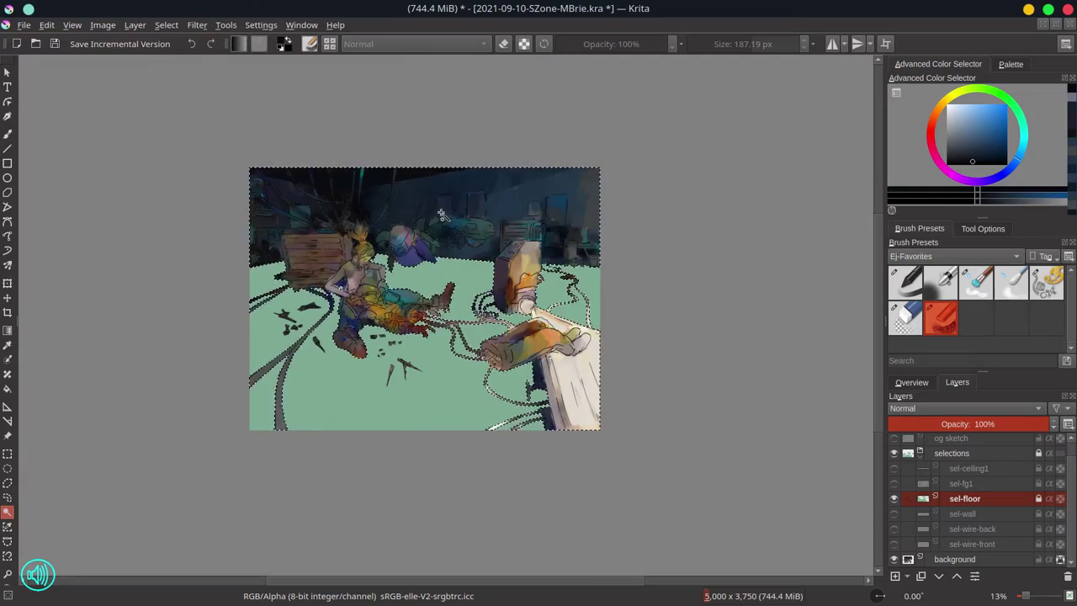
# Return to the background layer and invert the selection to everything but the floor
pyautogui.scroll(3, 441, 214)
pyautogui.scroll(-4, 688, 425)
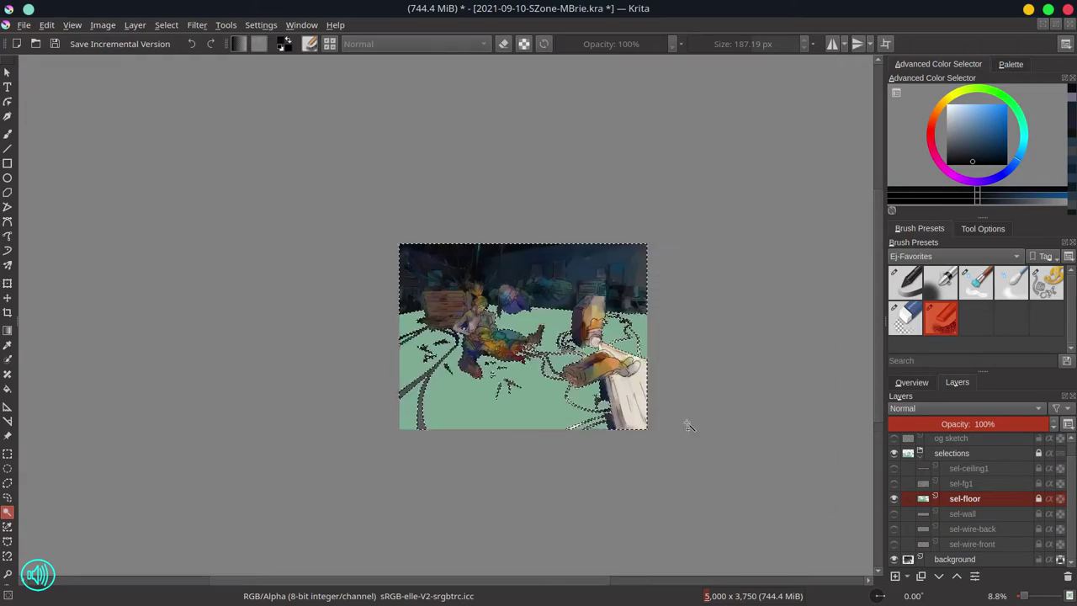
pyautogui.click(954, 559)
pyautogui.click(911, 382)
pyautogui.press('b')
pyautogui.click(166, 25)
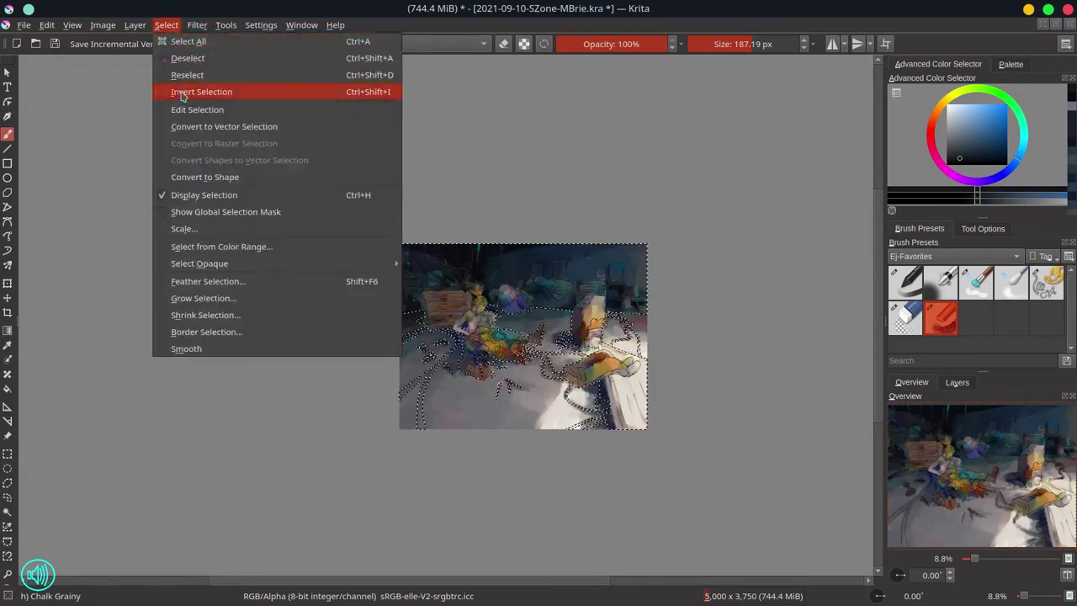
pyautogui.click(181, 94)
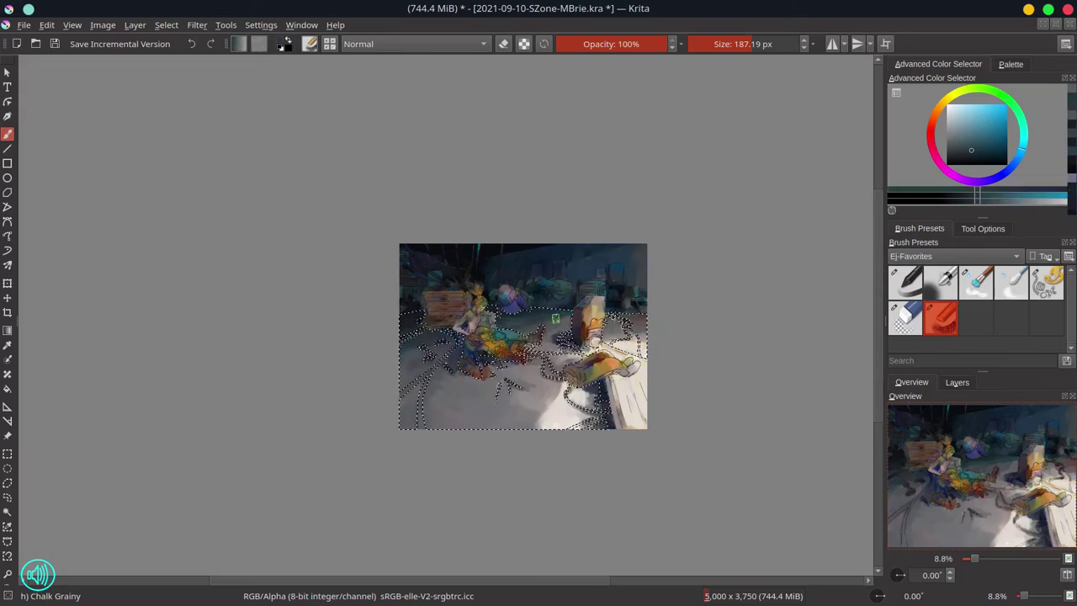
# Sample colours including purple, paint light and dark strokes, and save
pyautogui.moveTo(555, 318); pyautogui.dragTo(452, 353)
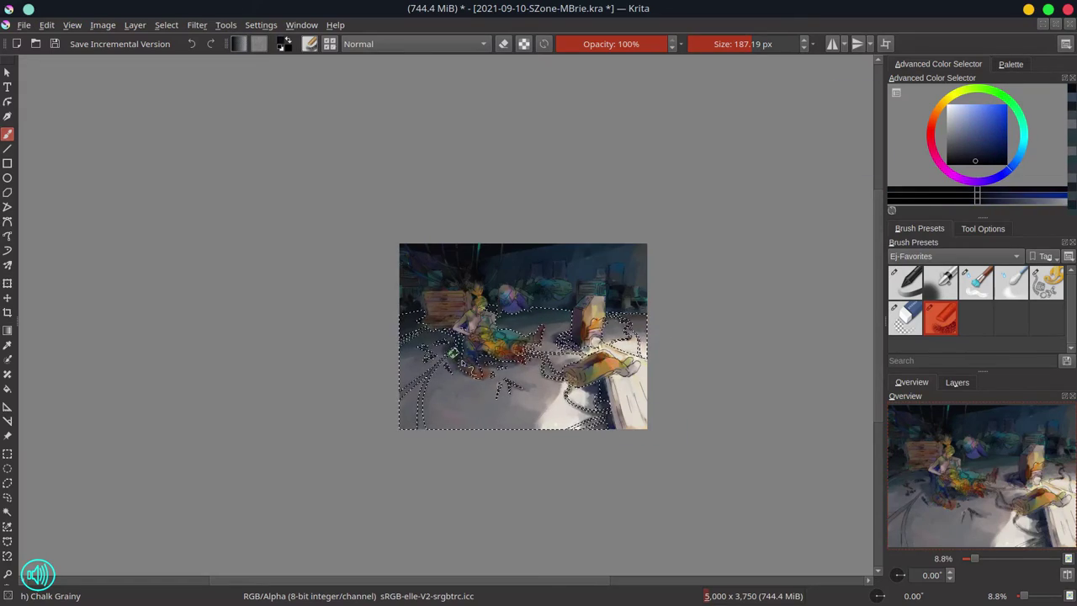
pyautogui.scroll(3, 409, 368)
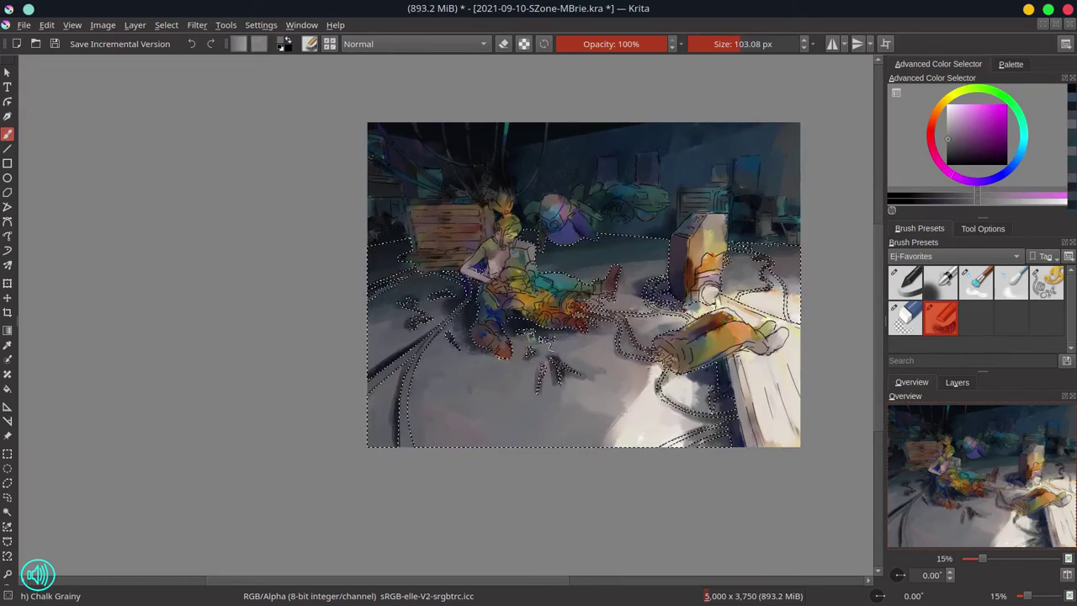
pyautogui.moveTo(543, 372)
pyautogui.mouseDown()
pyautogui.moveTo(440, 406)
pyautogui.moveTo(646, 259)
pyautogui.moveTo(657, 399)
pyautogui.mouseUp()
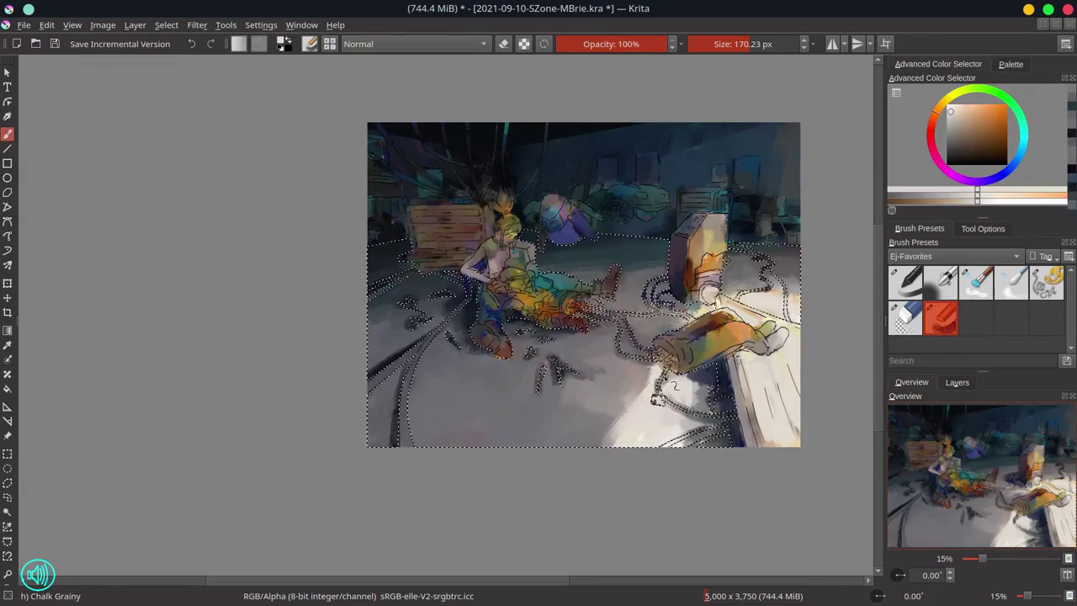
pyautogui.moveTo(754, 306)
pyautogui.mouseDown()
pyautogui.moveTo(530, 446)
pyautogui.moveTo(478, 316)
pyautogui.moveTo(503, 348)
pyautogui.mouseUp()
pyautogui.moveTo(739, 294); pyautogui.dragTo(725, 281)
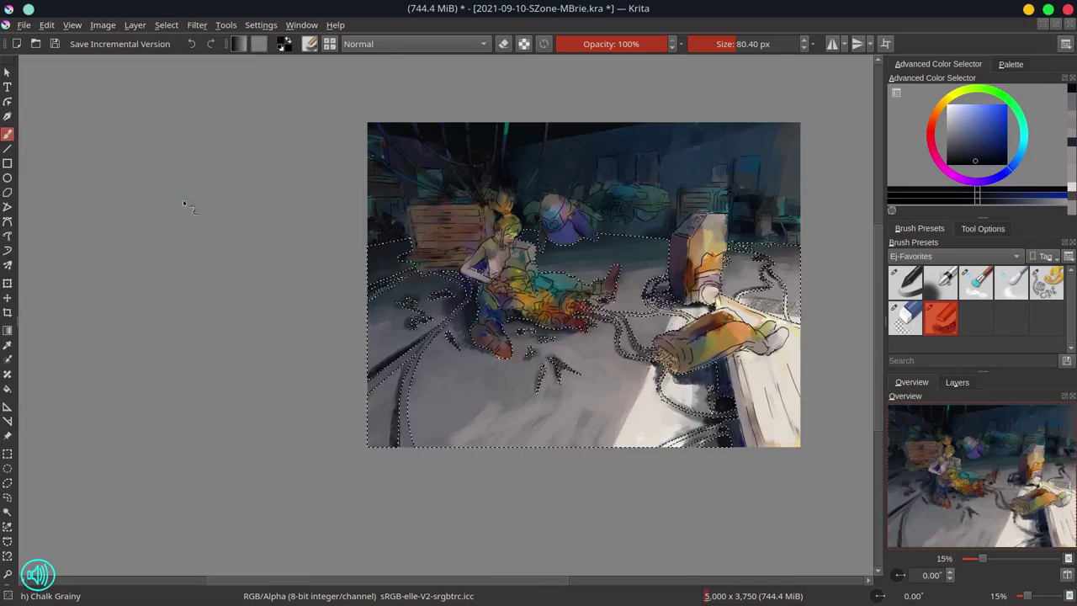
pyautogui.hotkey('ctrl', 's')
# Zoom in on the figures, pick a light cyan colour, save, and zoom out slightly
pyautogui.press('+')
pyautogui.press('+')
pyautogui.hotkey('ctrl', 'r')
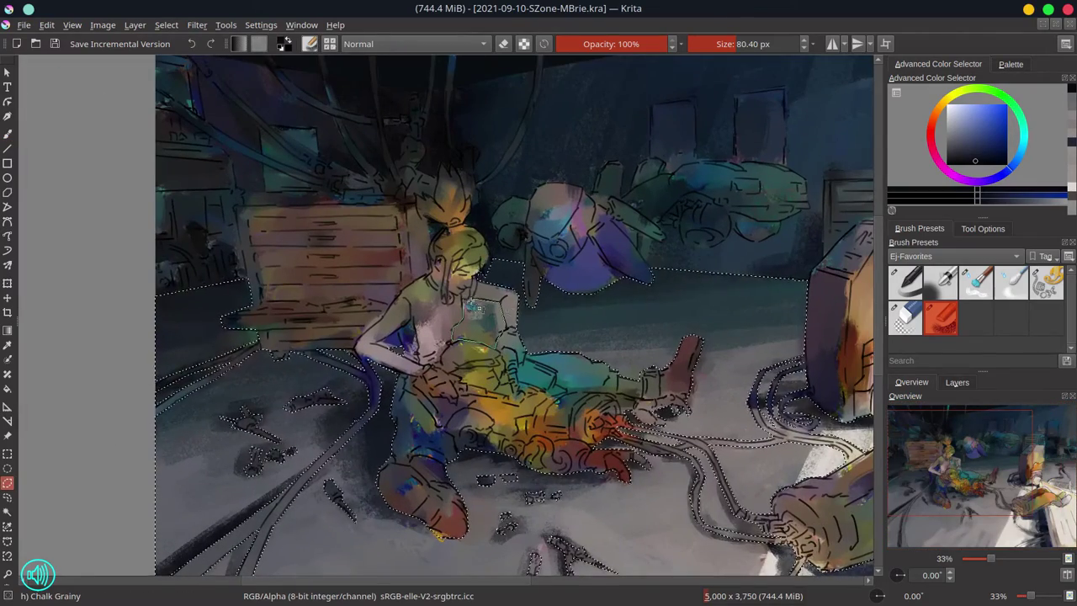
pyautogui.press('b')
pyautogui.keyDown('ctrl'); pyautogui.click(715, 356); pyautogui.keyUp('ctrl')
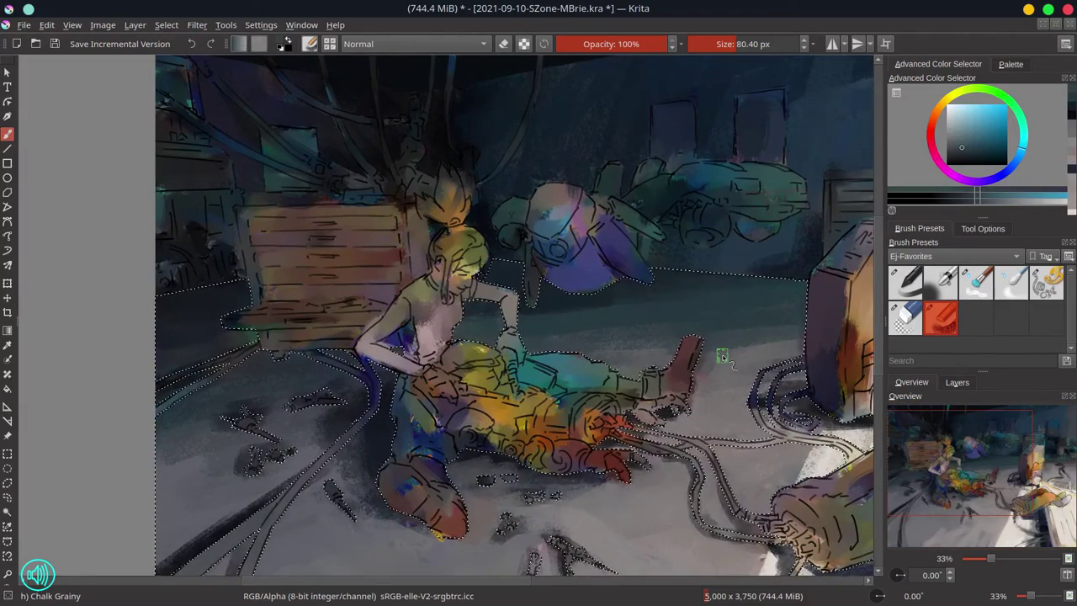
pyautogui.hotkey('ctrl', 's')
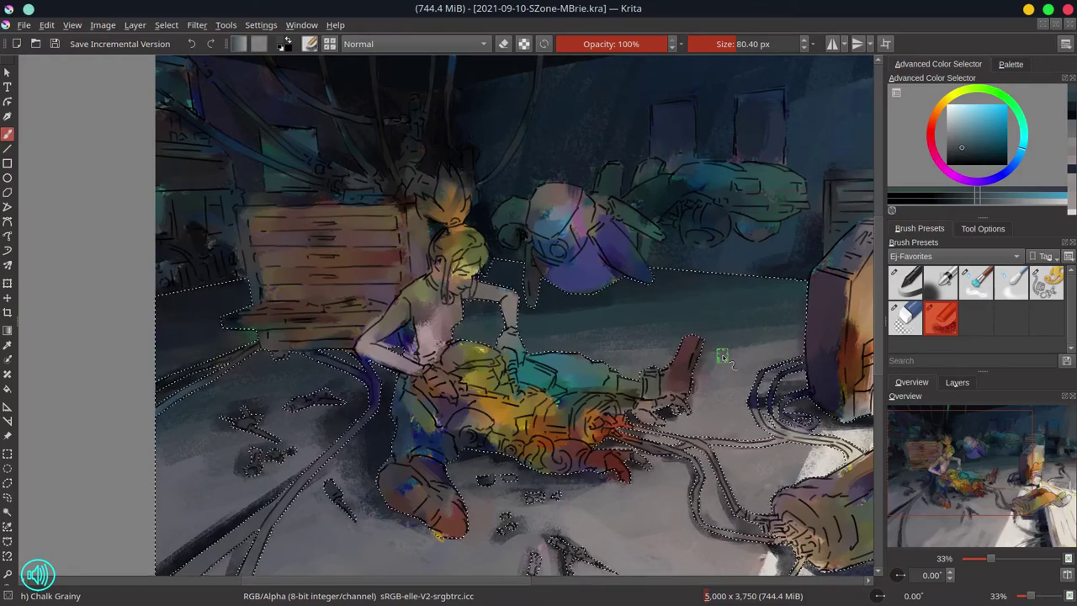
pyautogui.press('-')
# Clear the selection and paint Multiply shadows around the machine, bench and teal wall shape
pyautogui.hotkey('ctrl', 'shift', 'a')
pyautogui.click(396, 44)
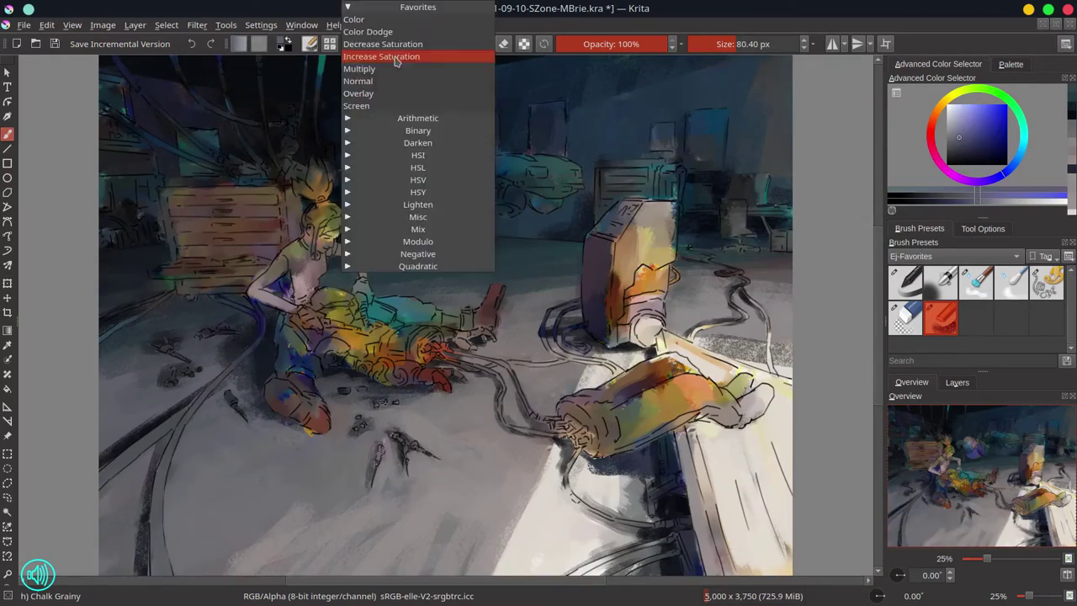
pyautogui.click(382, 68)
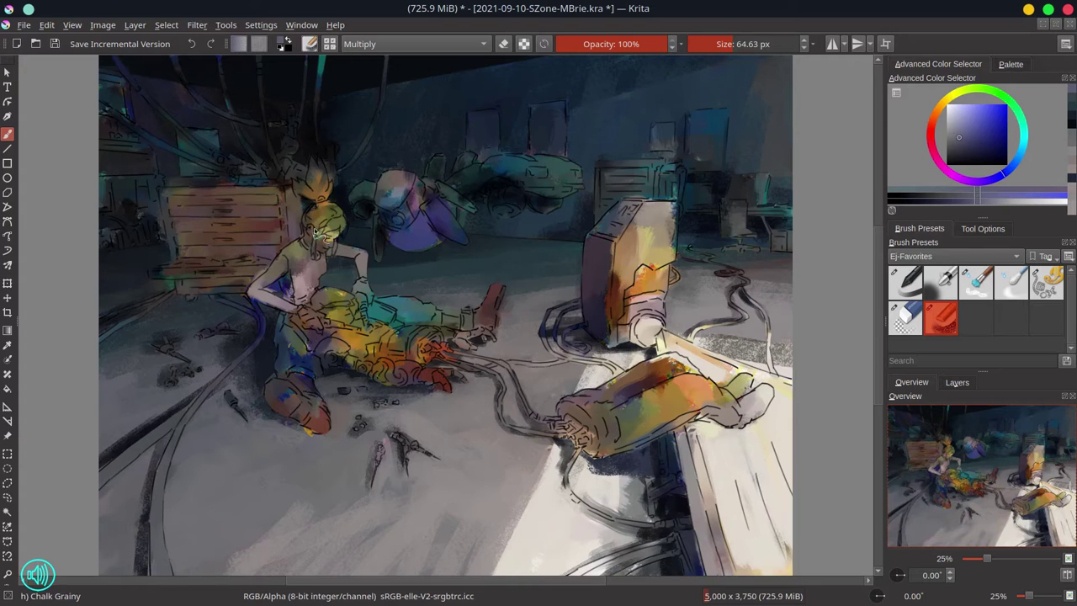
pyautogui.moveTo(580, 434)
pyautogui.mouseDown()
pyautogui.moveTo(686, 455)
pyautogui.moveTo(714, 415)
pyautogui.mouseUp()
pyautogui.moveTo(494, 172); pyautogui.dragTo(539, 192)
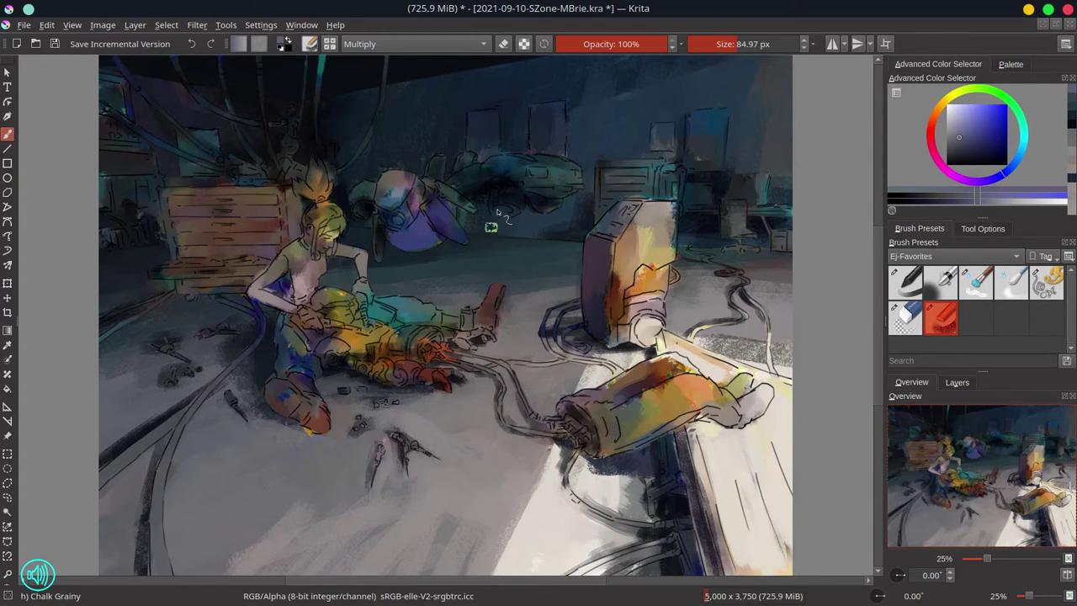
pyautogui.press('/')
pyautogui.click(956, 382)
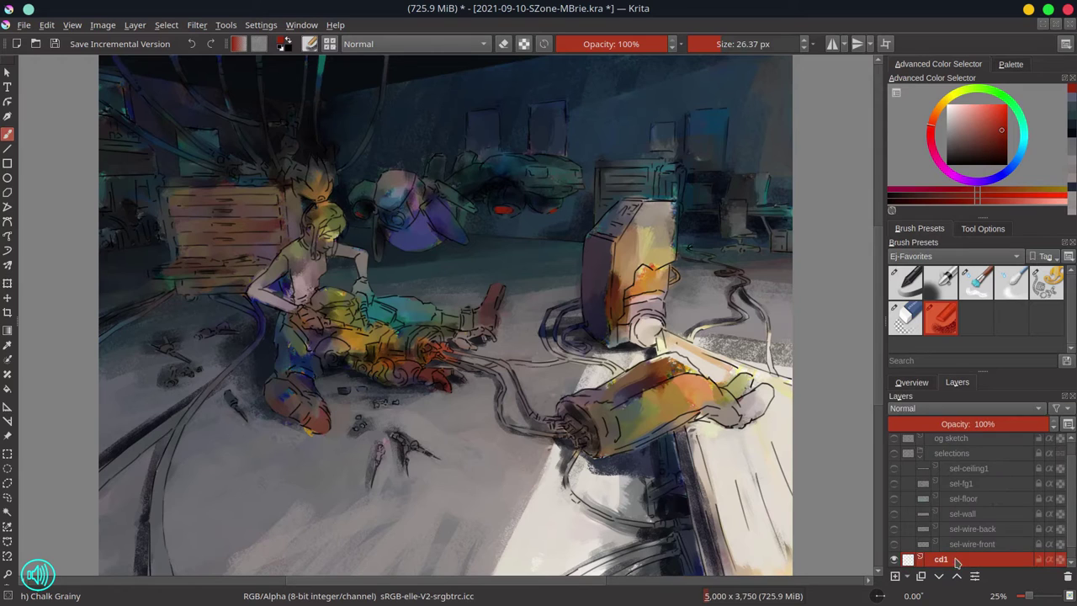
# Airbrush glows on the robot's eyes, girl's head, drone and machine, then blur the drone's glow
pyautogui.press('/')
pyautogui.click(505, 208)
pyautogui.click(552, 209)
pyautogui.click(911, 382)
pyautogui.click(1003, 107)
pyautogui.moveTo(324, 227); pyautogui.dragTo(348, 239)
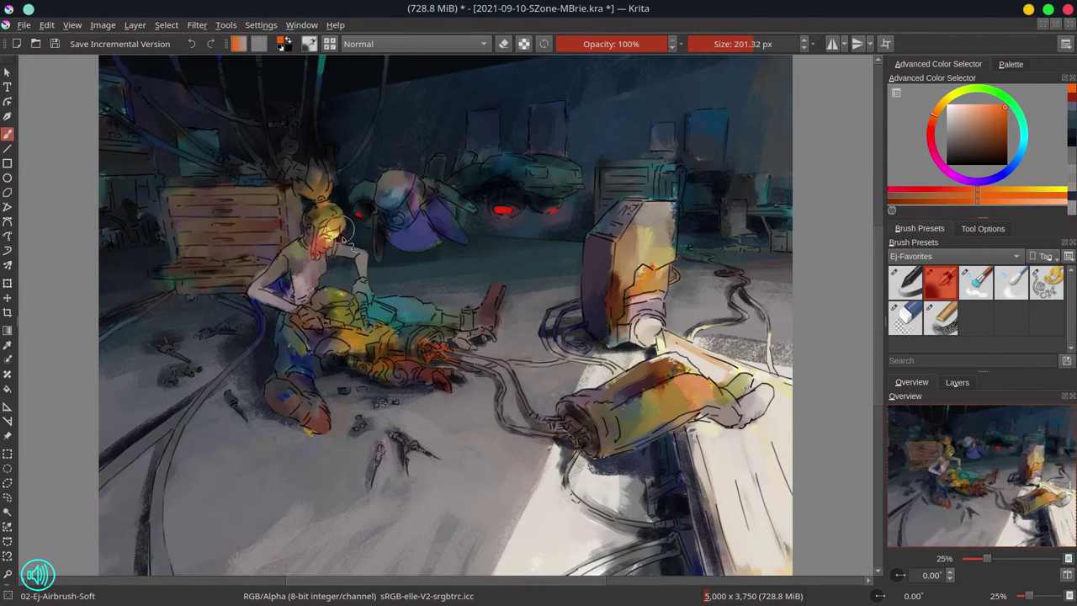
pyautogui.moveTo(416, 198); pyautogui.dragTo(450, 228)
pyautogui.moveTo(656, 223); pyautogui.dragTo(649, 311)
pyautogui.press('/')
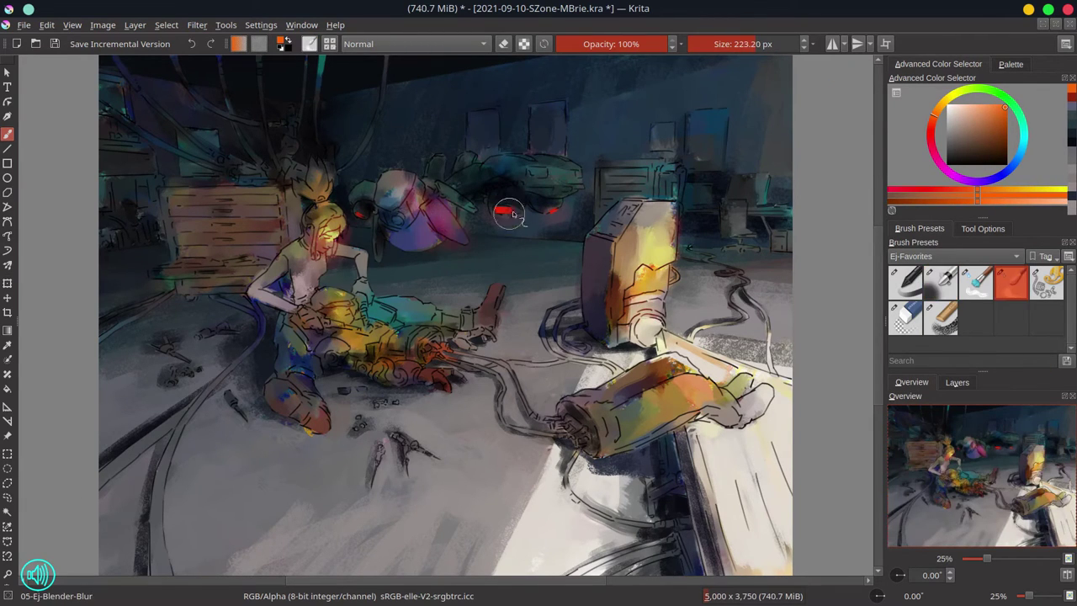
pyautogui.moveTo(423, 245); pyautogui.dragTo(454, 215)
# Switch to Chalk Grainy on the background layer with a greyish pink colour
pyautogui.click(941, 318)
pyautogui.click(950, 112)
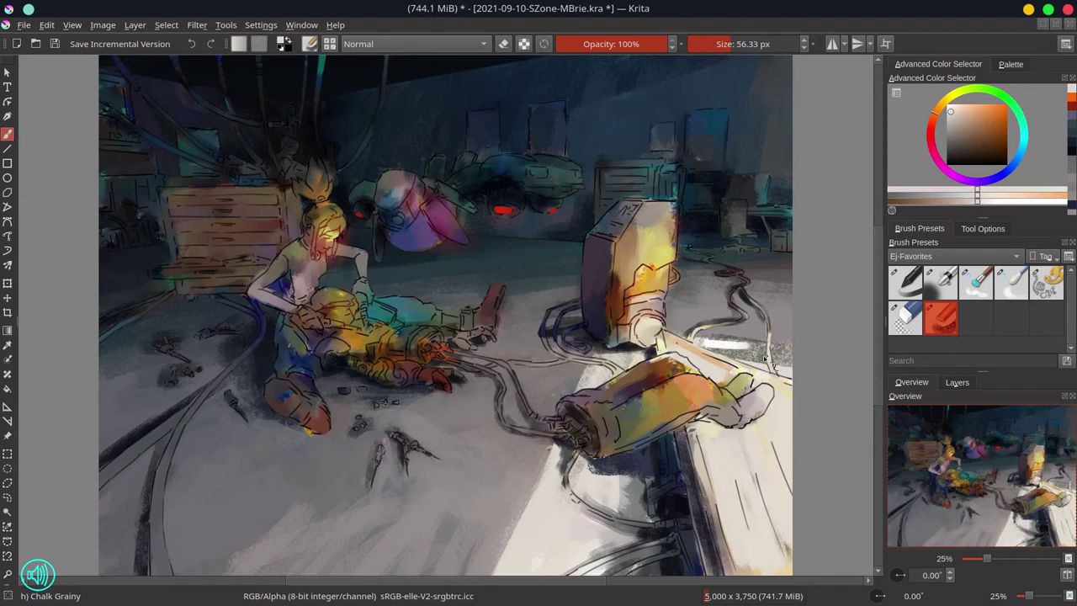
pyautogui.click(957, 382)
pyautogui.click(957, 501)
pyautogui.keyDown('ctrl'); pyautogui.click(811, 338); pyautogui.keyUp('ctrl')
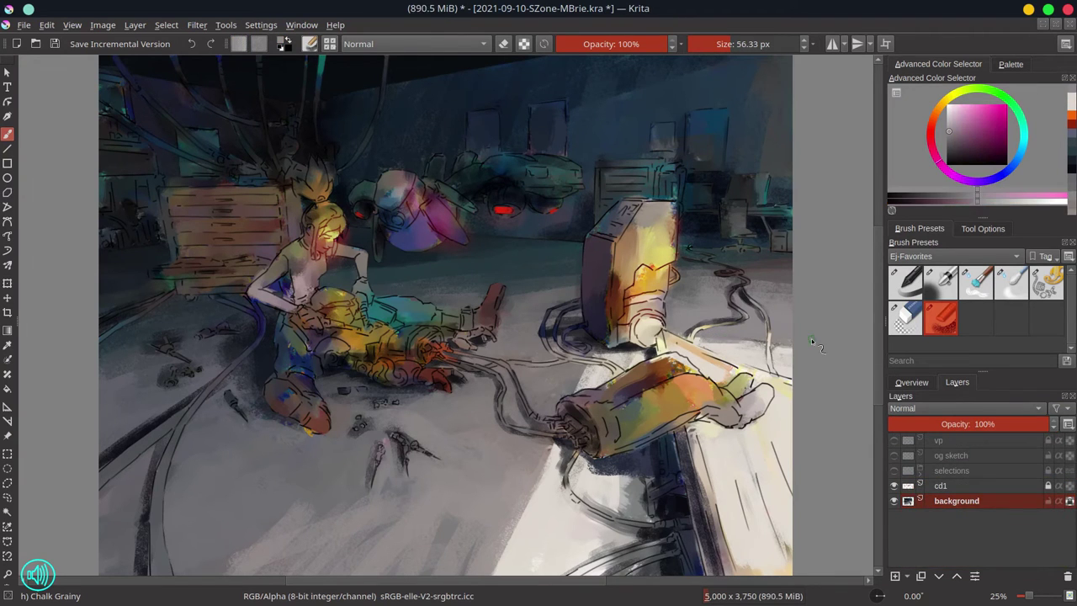
pyautogui.click(911, 382)
pyautogui.scroll(2, 976, 476)
pyautogui.press('/')
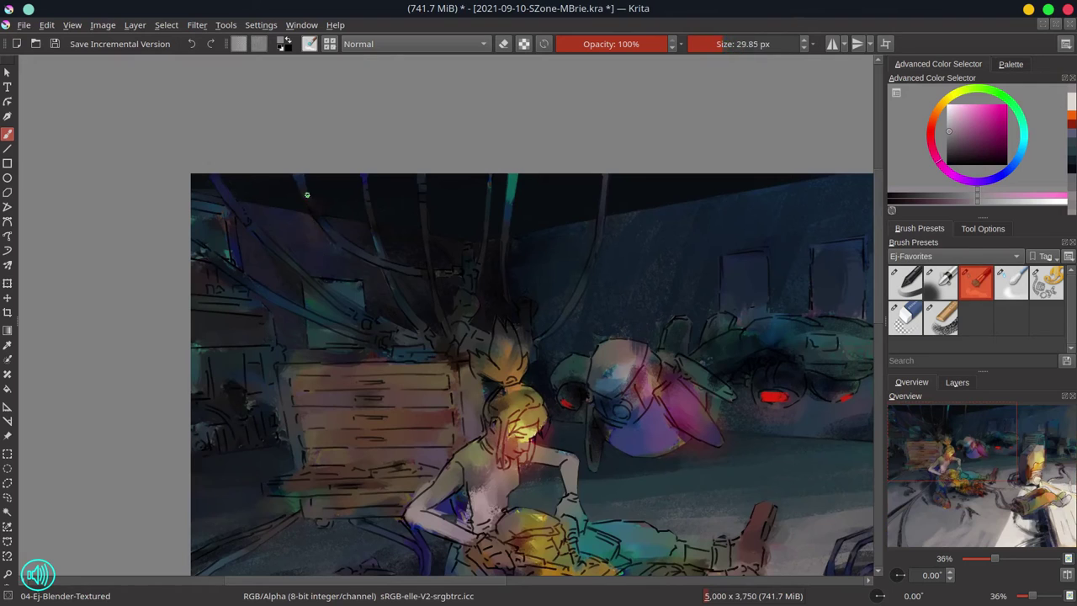
pyautogui.press('/')
# Paint dark blue shadows left of the crate and sample orange and dark blue tones
pyautogui.keyDown('ctrl'); pyautogui.click(436, 341); pyautogui.keyUp('ctrl')
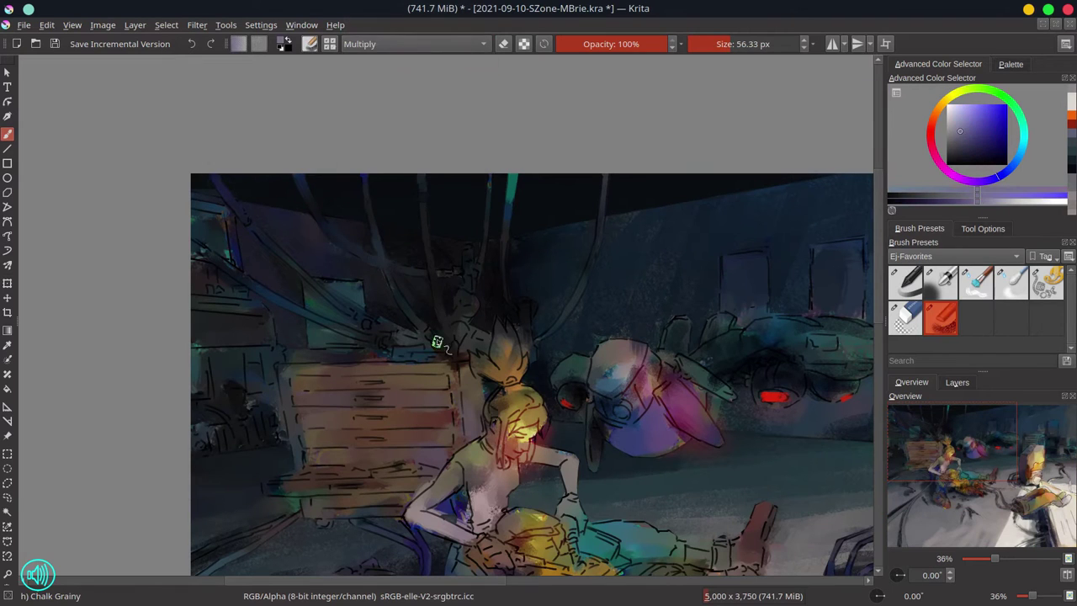
pyautogui.moveTo(199, 351); pyautogui.dragTo(239, 416)
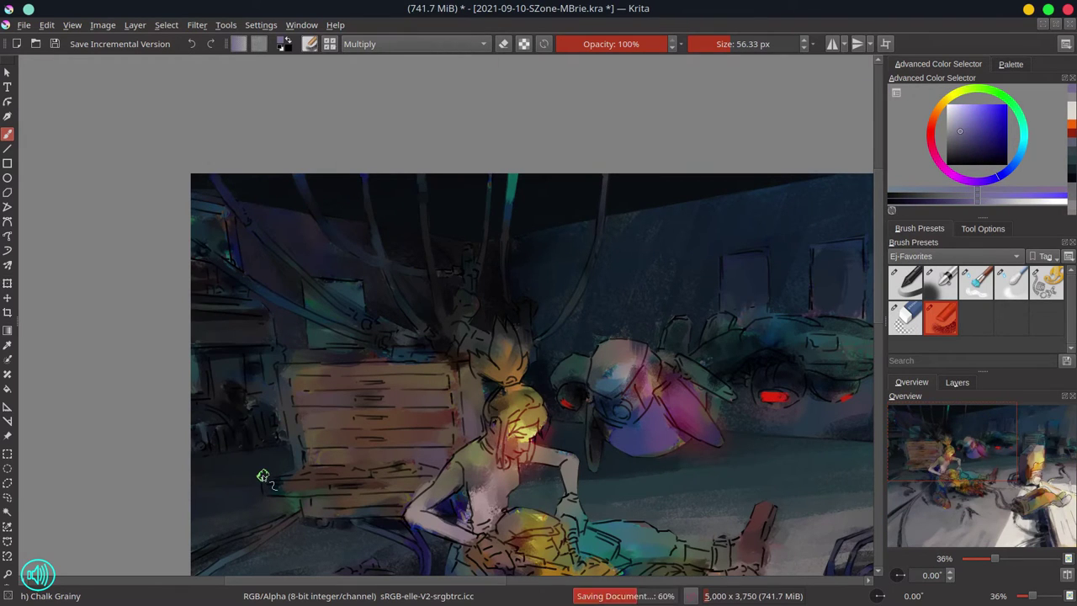
pyautogui.moveTo(423, 458); pyautogui.dragTo(281, 315)
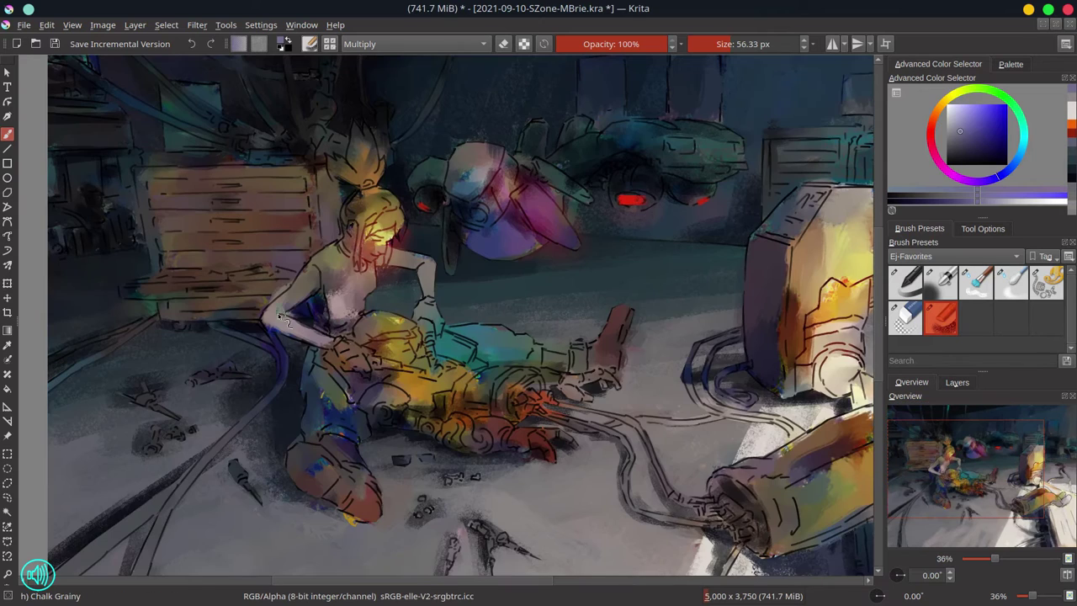
pyautogui.hotkey('alt', 'shift', 'n')
pyautogui.keyDown('ctrl'); pyautogui.click(514, 374); pyautogui.keyUp('ctrl')
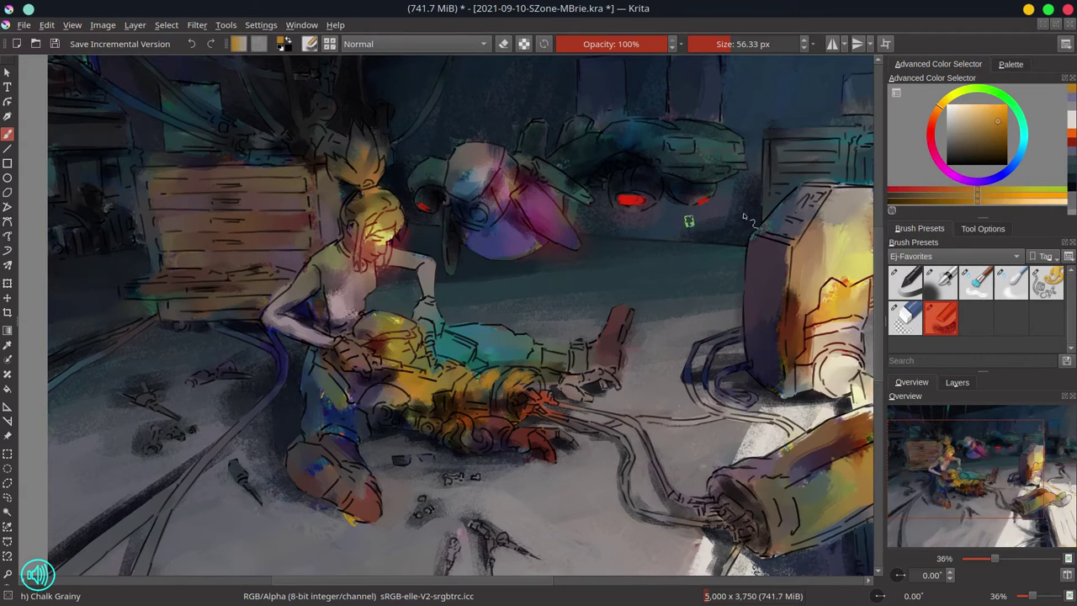
pyautogui.keyDown('ctrl'); pyautogui.click(688, 221); pyautogui.keyUp('ctrl')
pyautogui.keyDown('ctrl'); pyautogui.click(353, 411); pyautogui.keyUp('ctrl')
pyautogui.hotkey('alt', 'shift', 'm')
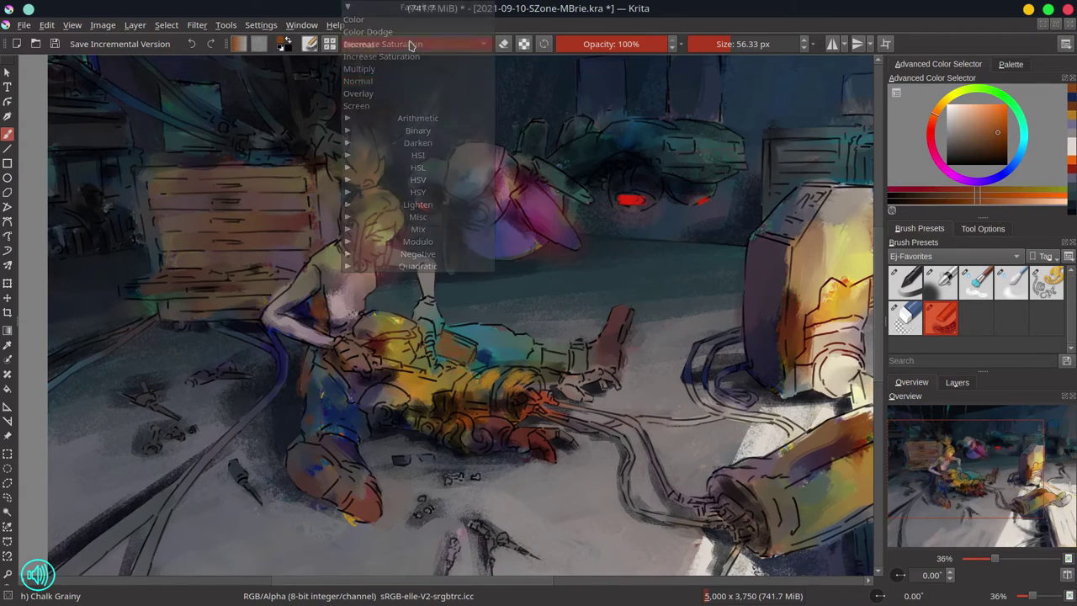
pyautogui.hotkey('alt', 'shift', 'n')
# Lighten the girl's chest with peach skin strokes sampled from her body
pyautogui.keyDown('ctrl'); pyautogui.click(324, 305); pyautogui.keyUp('ctrl')
pyautogui.moveTo(324, 305); pyautogui.dragTo(303, 319)
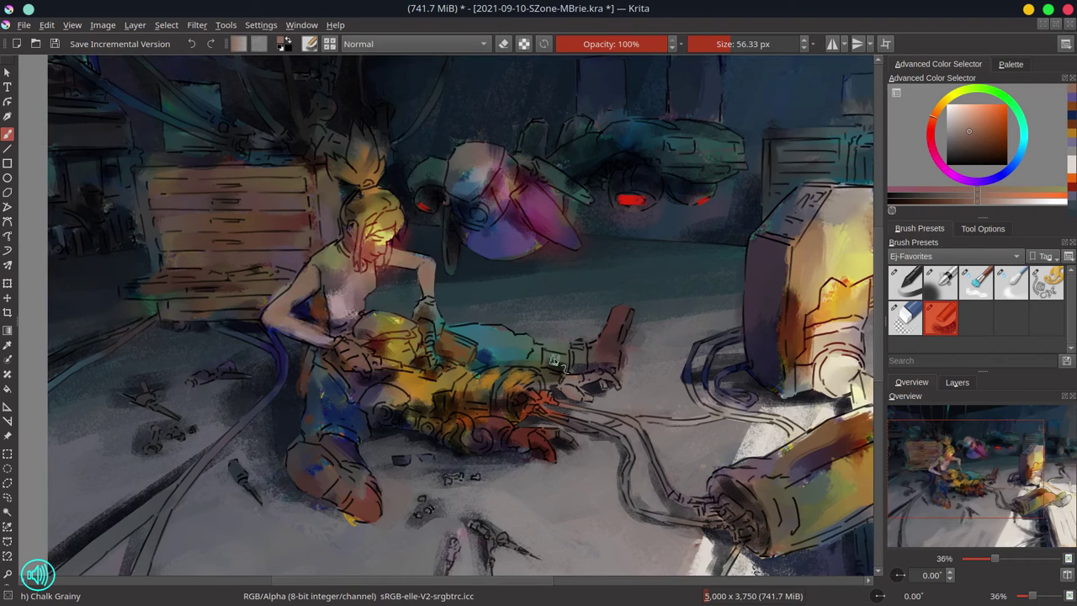
pyautogui.keyDown('ctrl'); pyautogui.click(377, 249); pyautogui.keyUp('ctrl')
pyautogui.moveTo(355, 248); pyautogui.dragTo(78, 189)
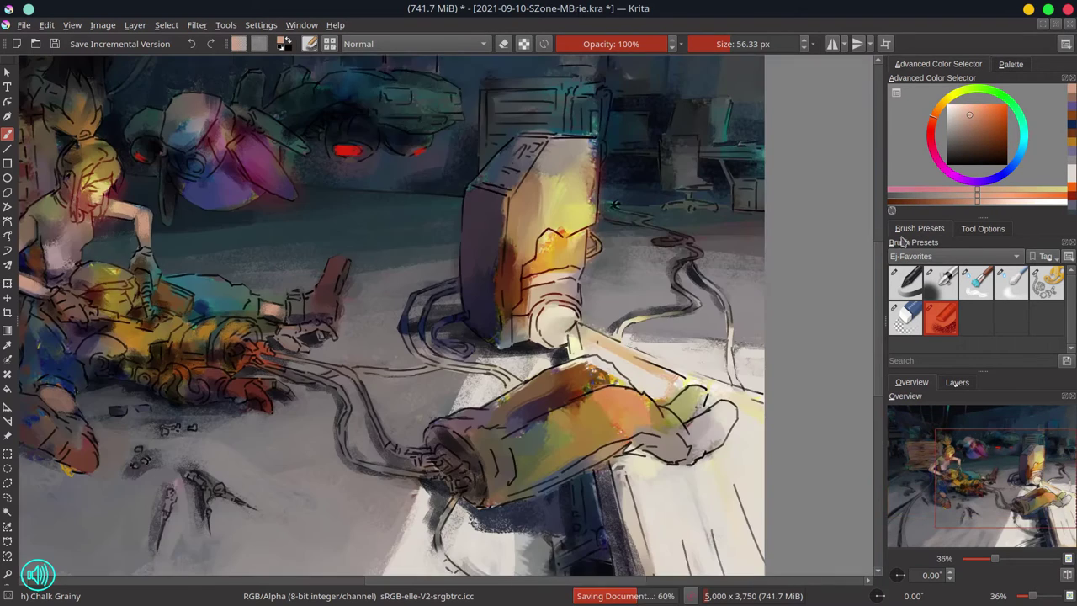
# Switch to Multiply with a dark blue-grey and dab a red spot into the drone's eye
pyautogui.hotkey('alt', 'shift', 'm')
pyautogui.keyDown('ctrl'); pyautogui.click(673, 437); pyautogui.keyUp('ctrl')
pyautogui.press(']')
pyautogui.press(']')
pyautogui.press(']')
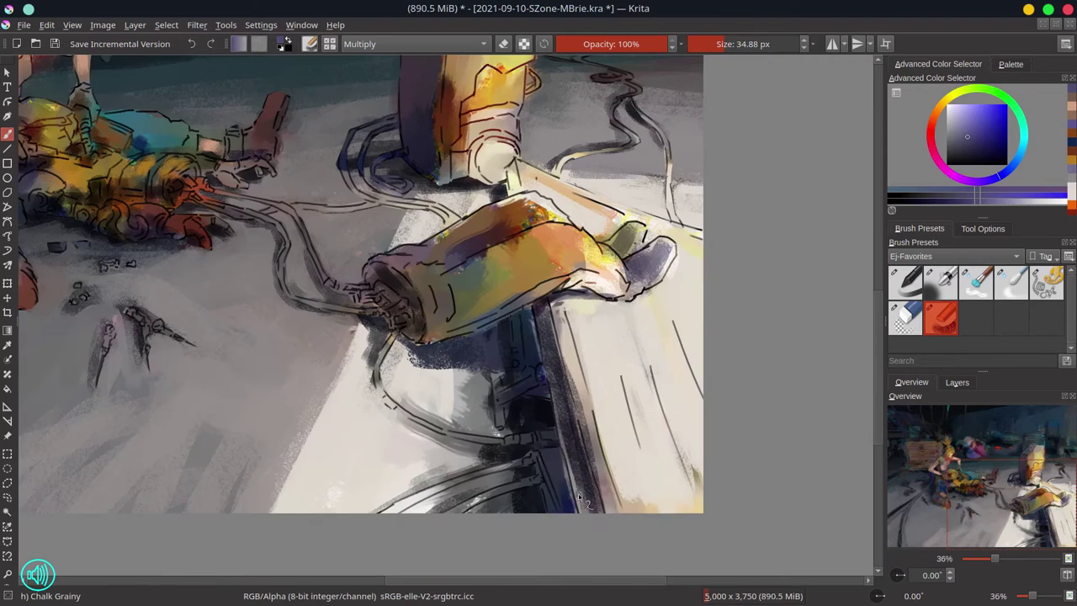
pyautogui.moveTo(627, 461); pyautogui.dragTo(568, 306)
pyautogui.press('[')
pyautogui.press('[')
pyautogui.press('[')
pyautogui.press('[')
pyautogui.press('[')
pyautogui.press('[')
pyautogui.click(956, 382)
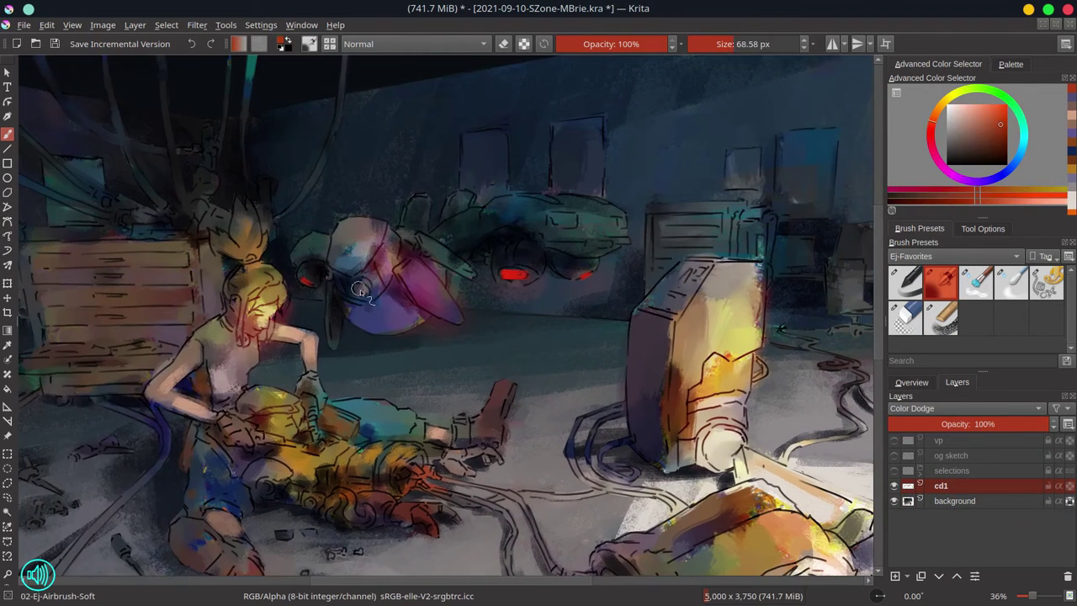
pyautogui.click(360, 290)
pyautogui.click(954, 501)
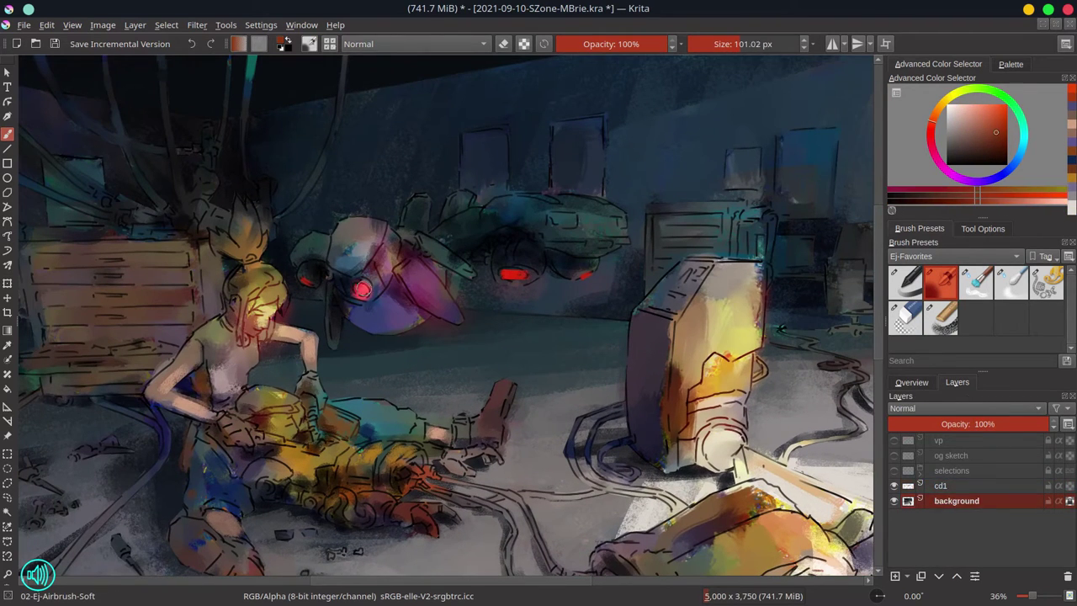
pyautogui.press('[')
pyautogui.press('[')
pyautogui.press('[')
pyautogui.click(912, 381)
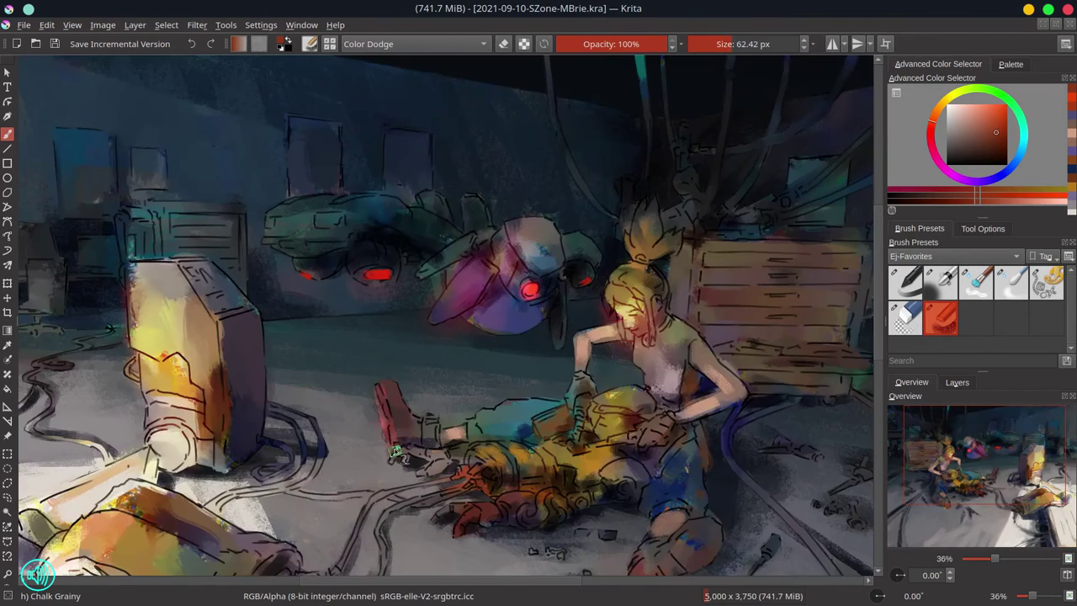
pyautogui.scroll(-5, 454, 334)
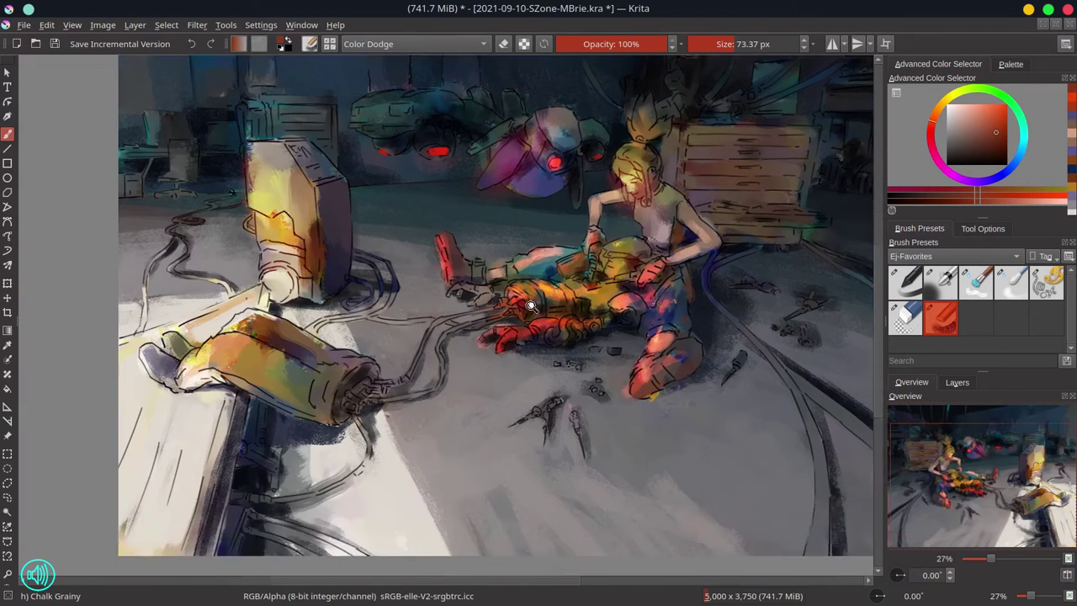
pyautogui.moveTo(507, 296); pyautogui.dragTo(540, 308)
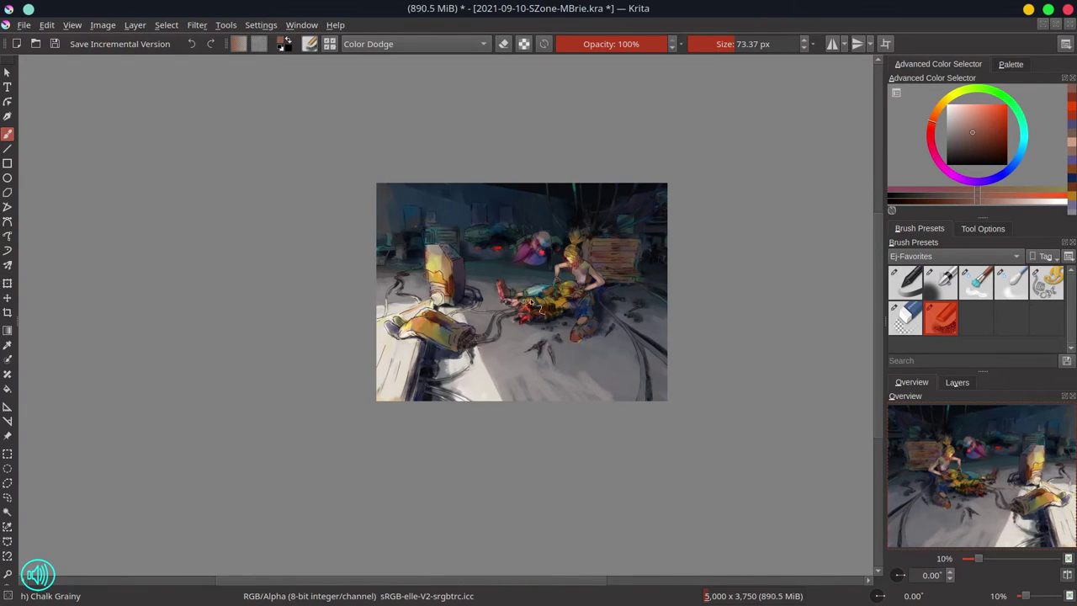
pyautogui.hotkey('ctrl', 'z')
pyautogui.hotkey('ctrl', 'z')
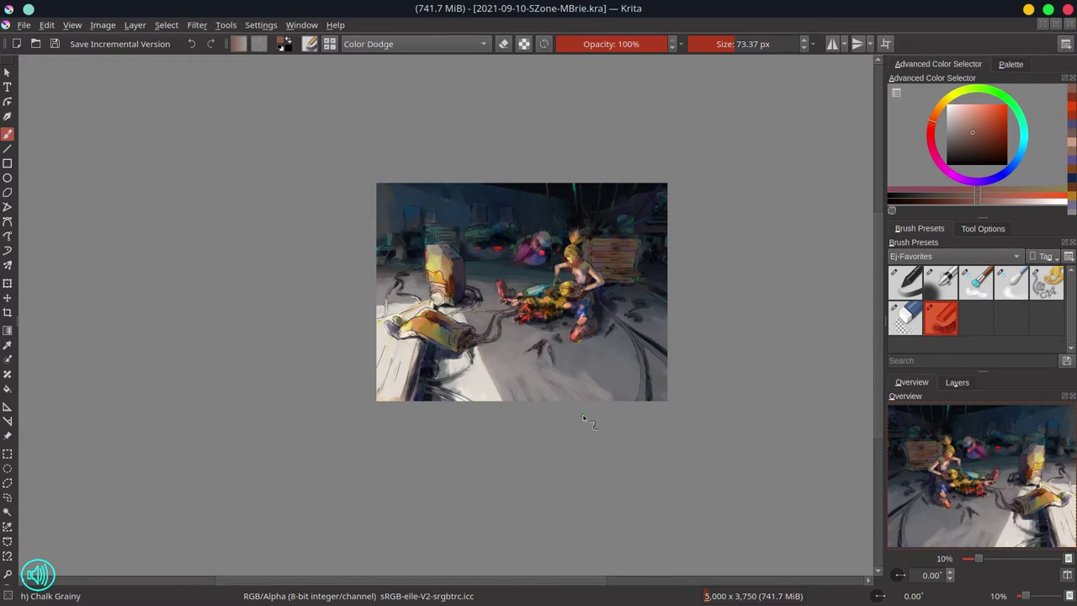
pyautogui.press('/')
pyautogui.scroll(5, 454, 217)
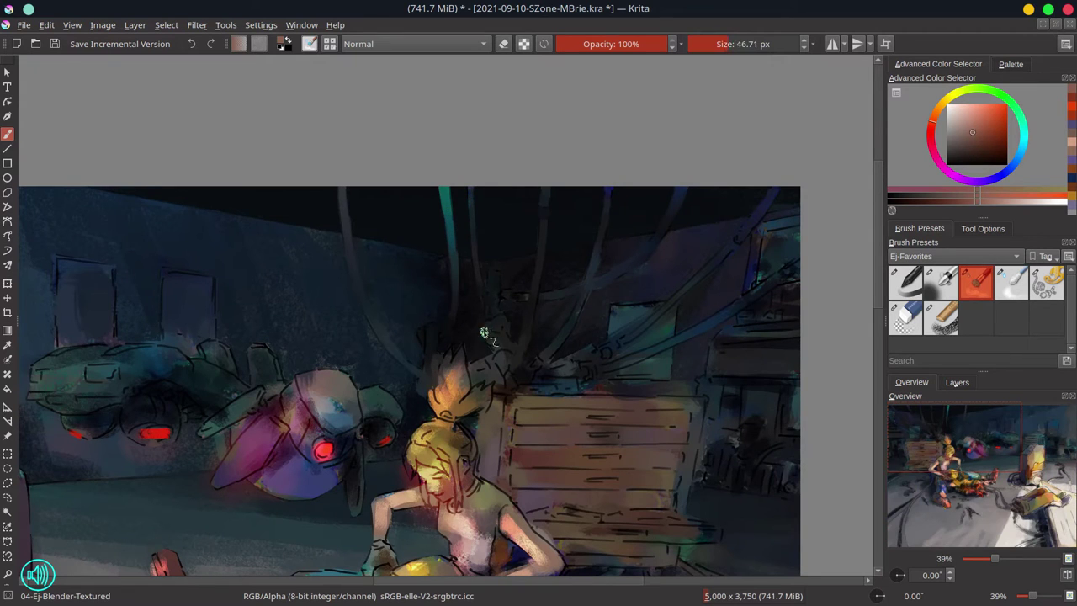
# Tint the left wall area red with the Chalk Grainy brush in Color blending
pyautogui.press('/')
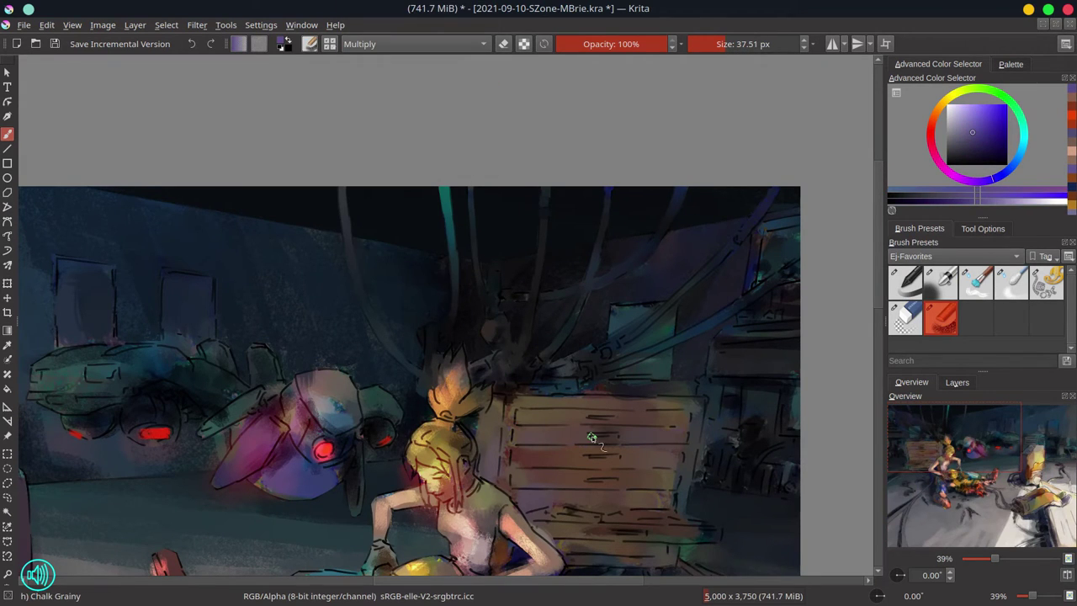
pyautogui.keyDown('ctrl'); pyautogui.click(592, 437); pyautogui.keyUp('ctrl')
pyautogui.click(412, 44)
pyautogui.click(396, 110)
pyautogui.moveTo(36, 375); pyautogui.dragTo(116, 374)
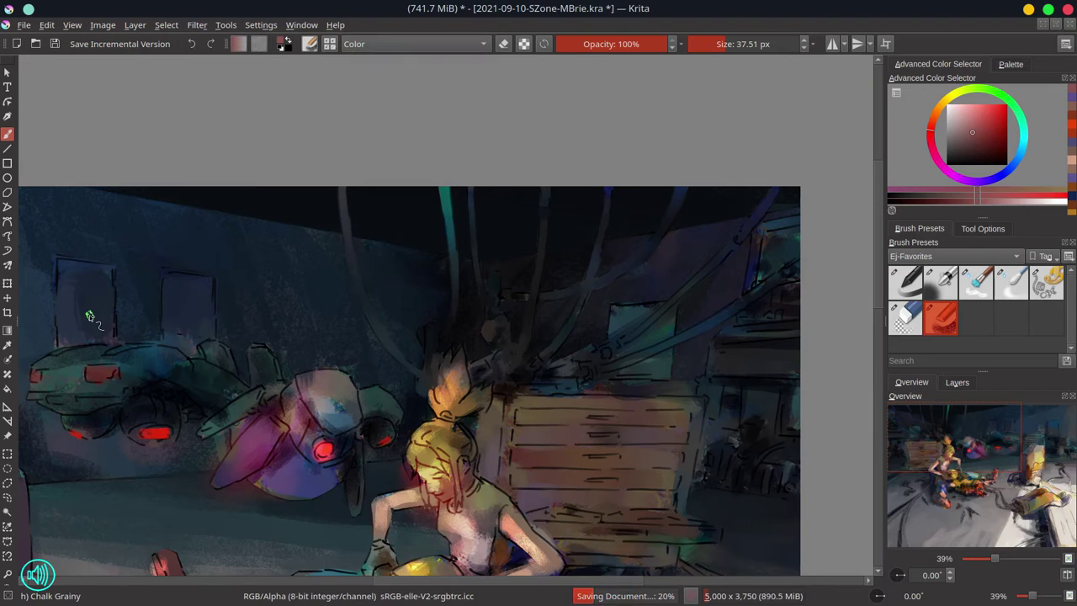
# Blend the hair strands, right shelf line and crate's top edge, then save
pyautogui.press('/')
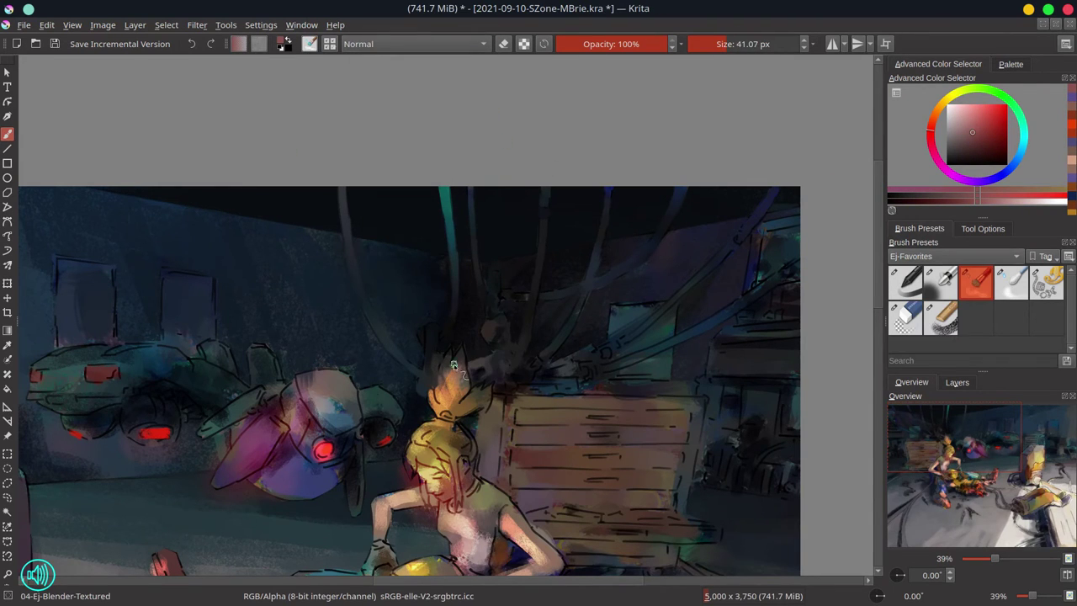
pyautogui.moveTo(461, 418)
pyautogui.mouseDown()
pyautogui.moveTo(476, 389)
pyautogui.moveTo(470, 420)
pyautogui.mouseUp()
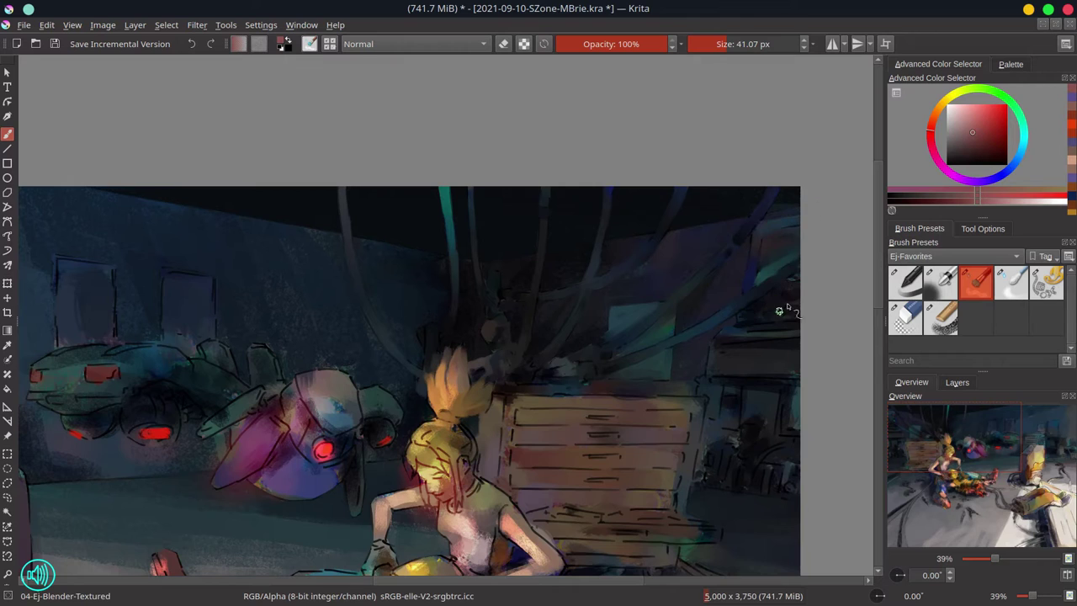
pyautogui.moveTo(787, 306)
pyautogui.mouseDown()
pyautogui.moveTo(805, 338)
pyautogui.moveTo(791, 381)
pyautogui.mouseUp()
pyautogui.moveTo(676, 390); pyautogui.dragTo(697, 405)
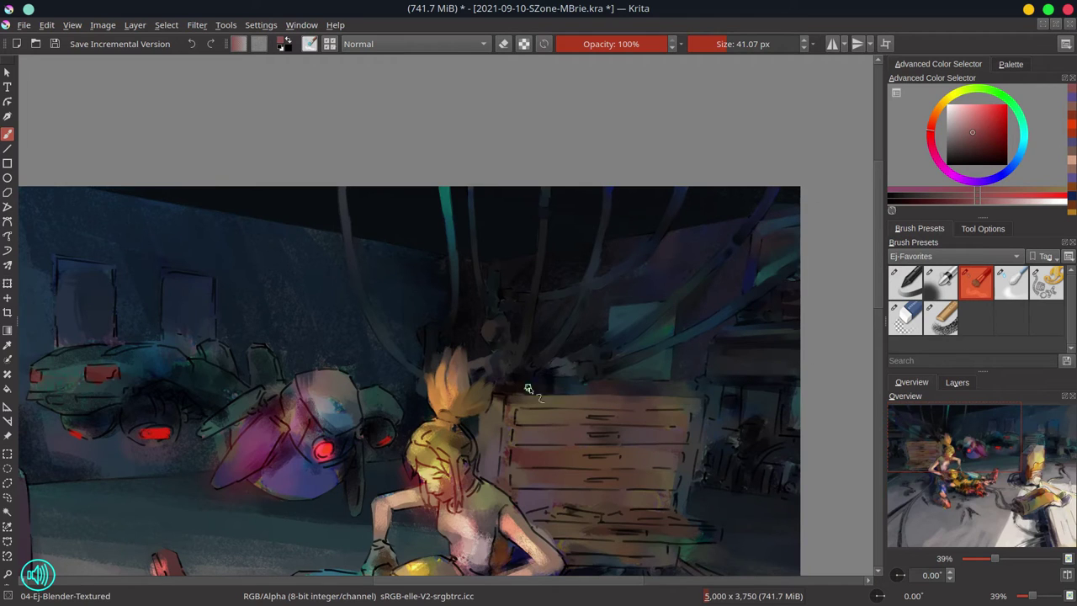
pyautogui.keyDown('ctrl'); pyautogui.click(601, 382); pyautogui.keyUp('ctrl')
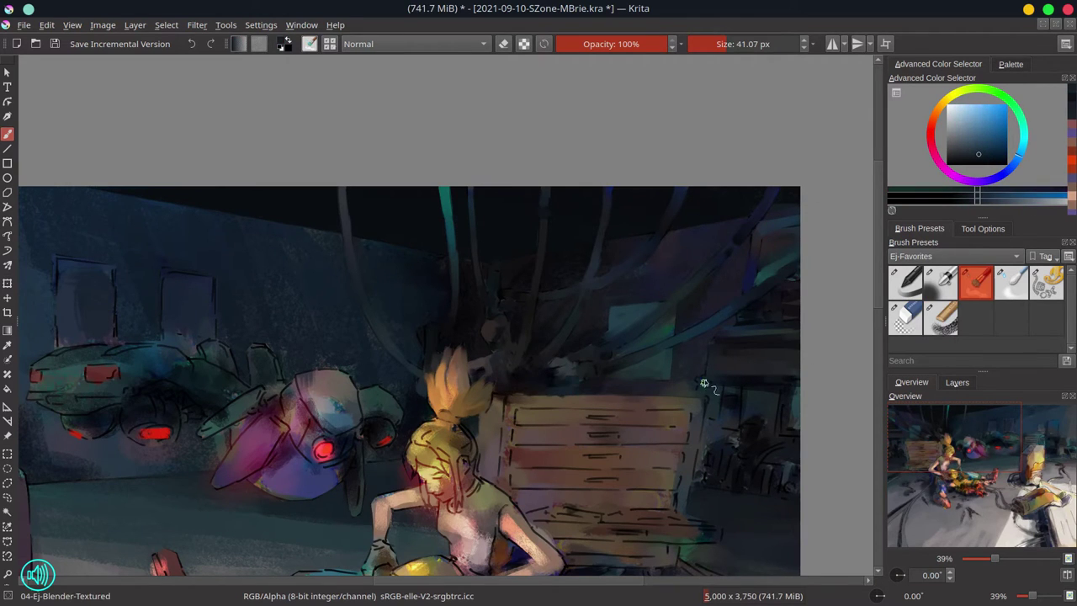
pyautogui.keyDown('ctrl'); pyautogui.click(689, 388); pyautogui.keyUp('ctrl')
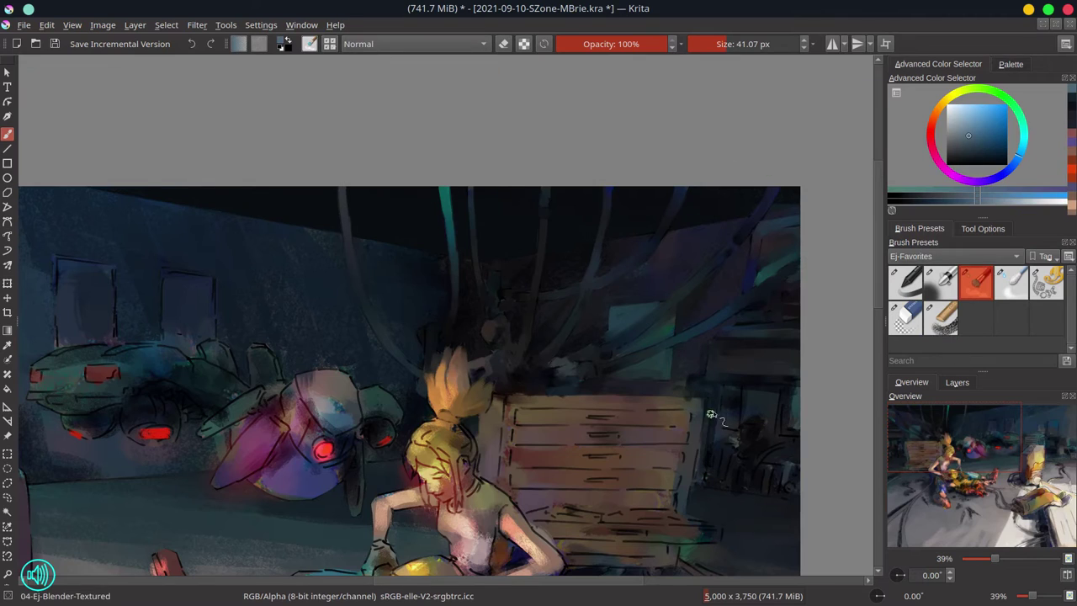
pyautogui.hotkey('ctrl', 's')
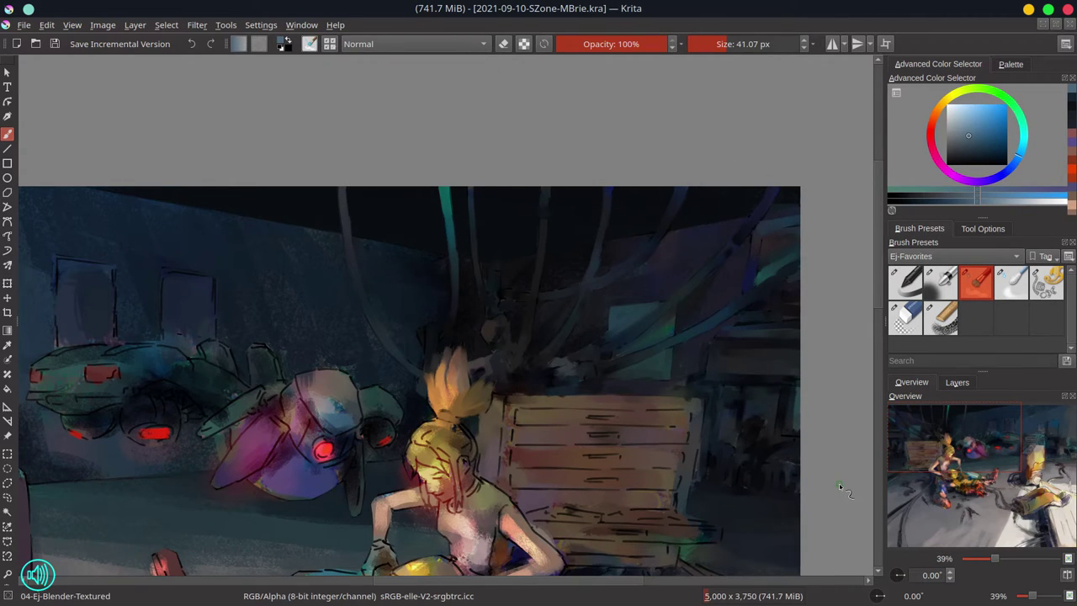
# Smooth the crate's boards and the floor below it, then pick a dark red colour
pyautogui.click(461, 279)
pyautogui.scroll(-2, 577, 218)
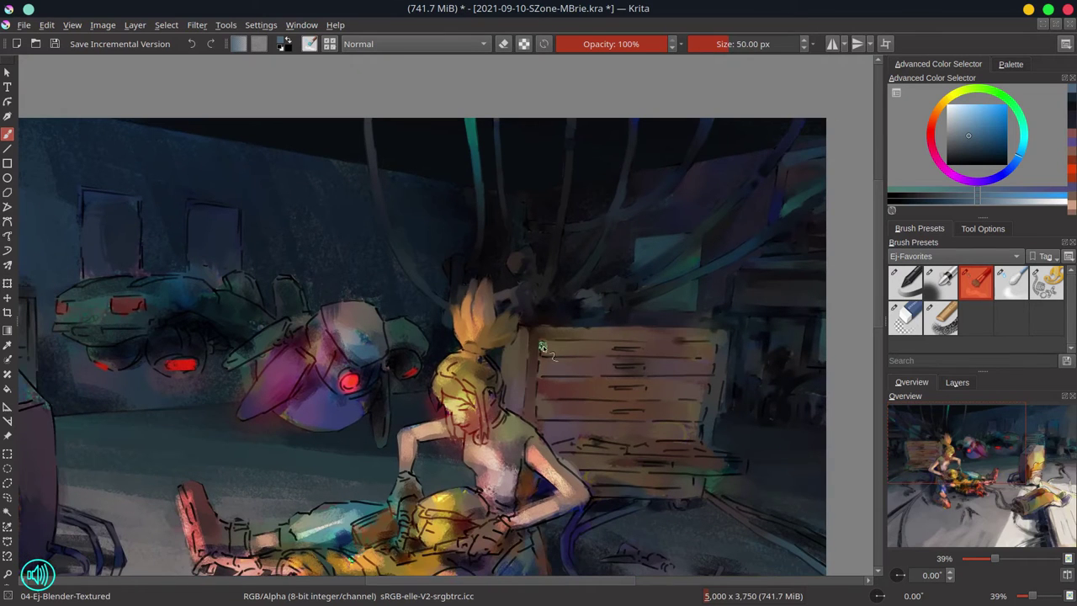
pyautogui.moveTo(705, 349)
pyautogui.mouseDown()
pyautogui.moveTo(574, 394)
pyautogui.moveTo(683, 372)
pyautogui.mouseUp()
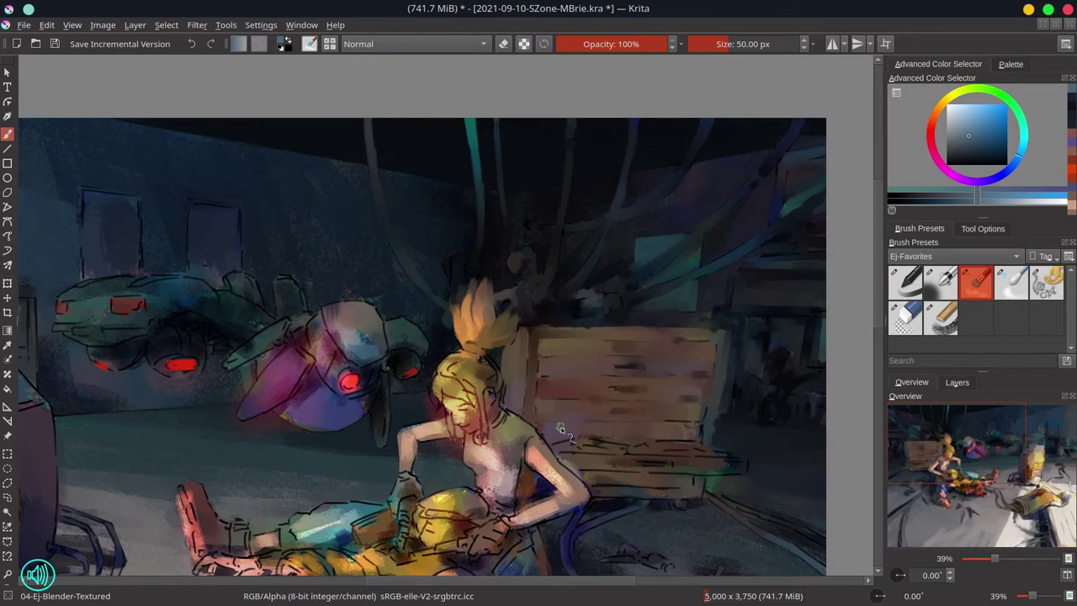
pyautogui.press('/')
pyautogui.press('/')
pyautogui.moveTo(707, 429)
pyautogui.mouseDown()
pyautogui.moveTo(589, 471)
pyautogui.moveTo(601, 488)
pyautogui.moveTo(689, 486)
pyautogui.mouseUp()
pyautogui.press('/')
pyautogui.press('/')
pyautogui.keyDown('ctrl'); pyautogui.click(542, 497); pyautogui.keyUp('ctrl')
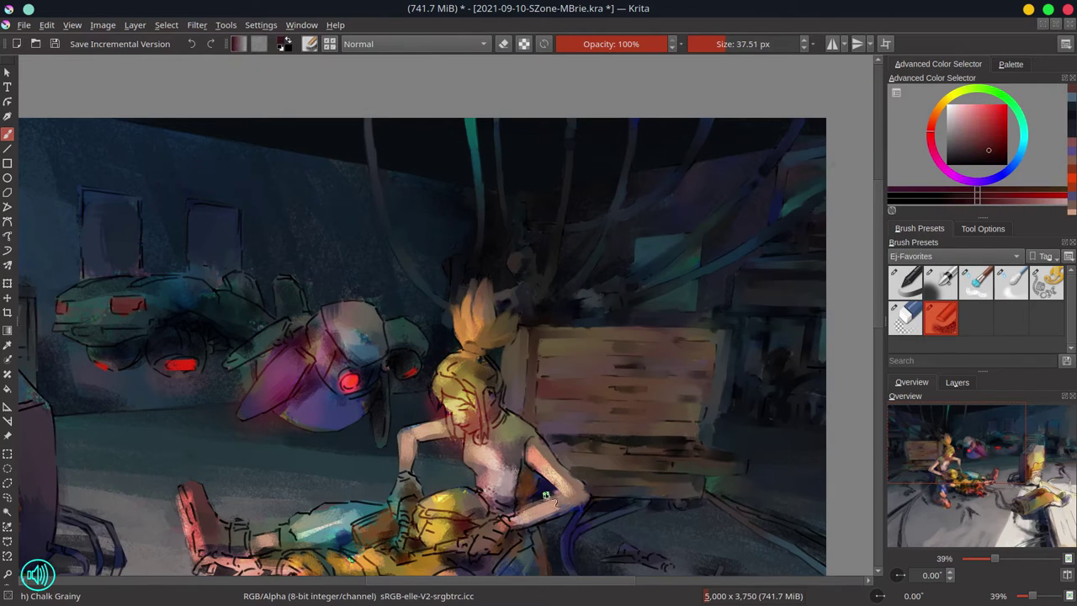
# Save, zoom in, and soften the floating robot's head in pink and purple
pyautogui.moveTo(716, 473); pyautogui.dragTo(538, 346)
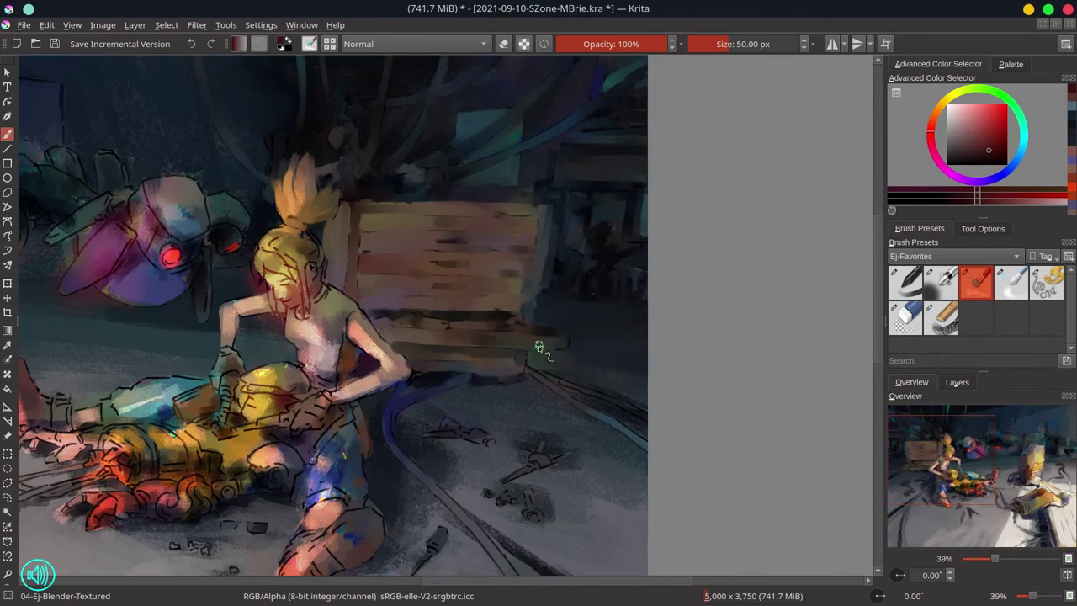
pyautogui.hotkey('ctrl', 's')
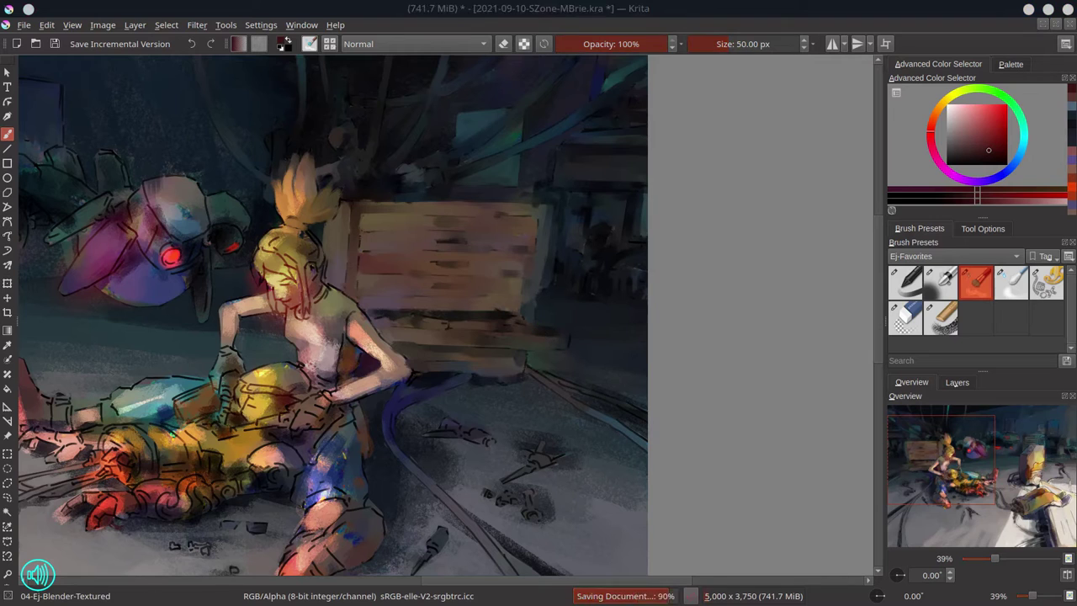
pyautogui.scroll(-4, 493, 331)
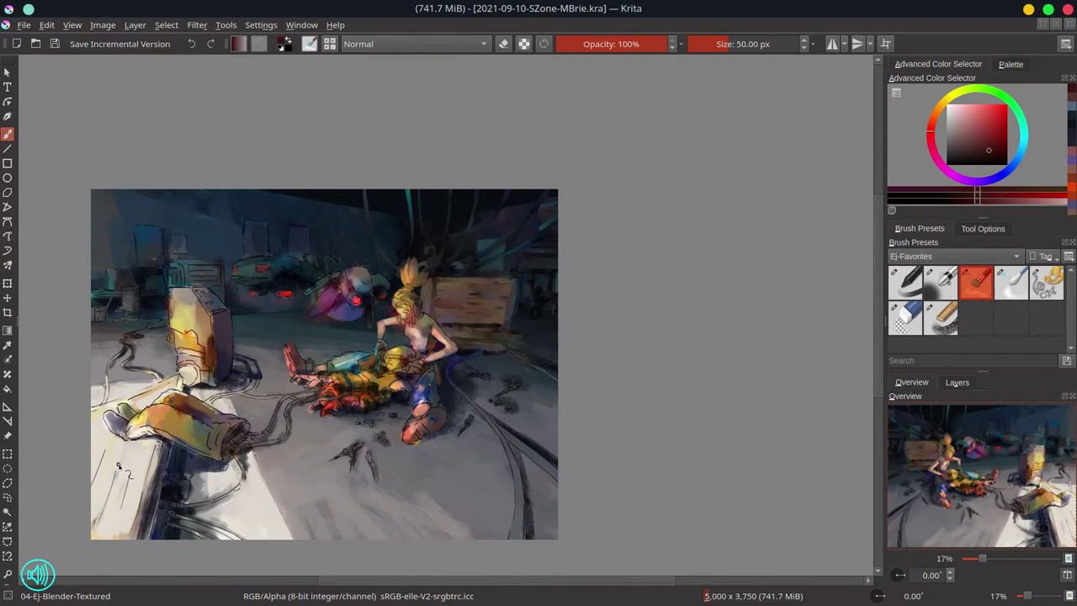
pyautogui.scroll(4, 522, 378)
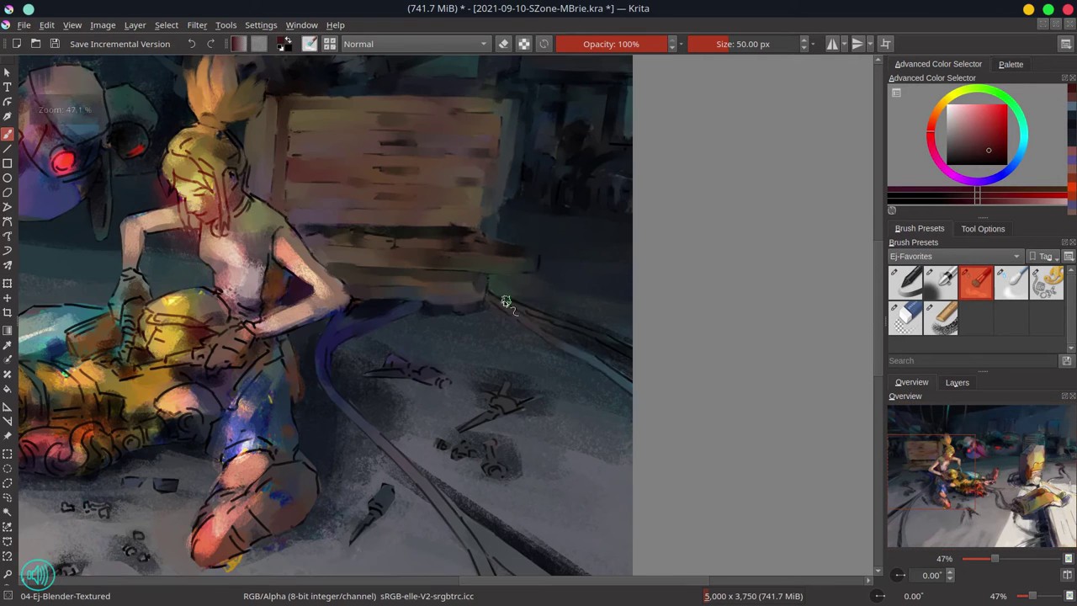
pyautogui.scroll(-5, 492, 467)
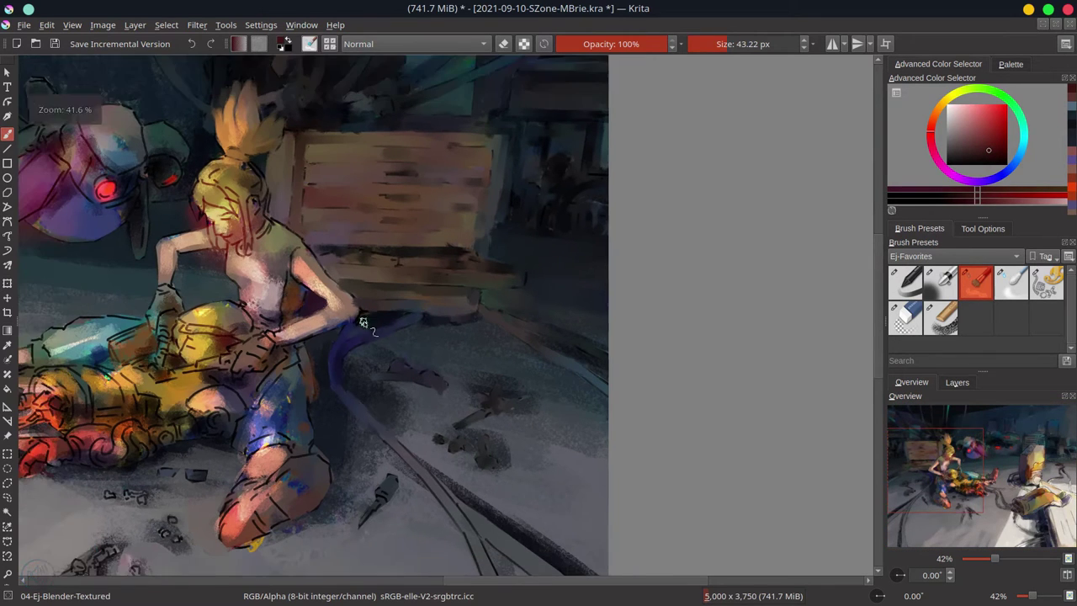
pyautogui.scroll(-1, 553, 425)
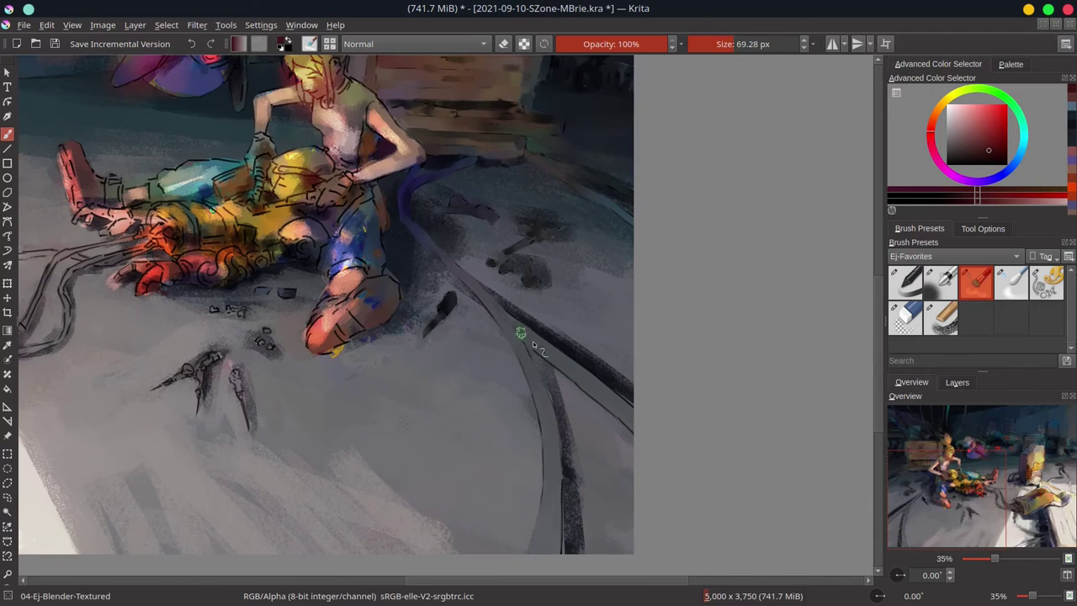
pyautogui.scroll(2, 520, 334)
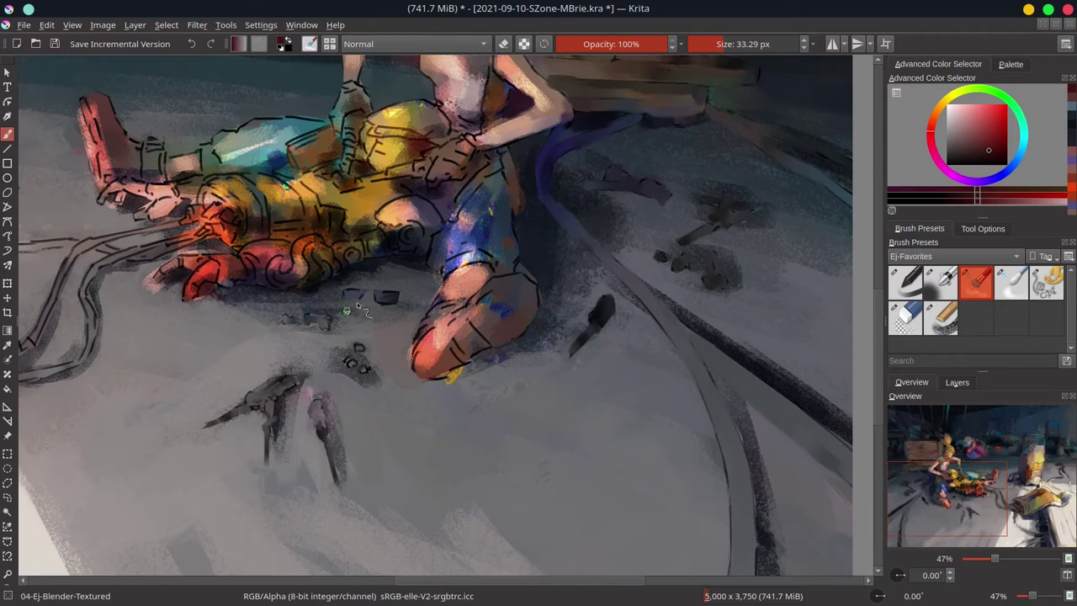
pyautogui.scroll(-2, 357, 320)
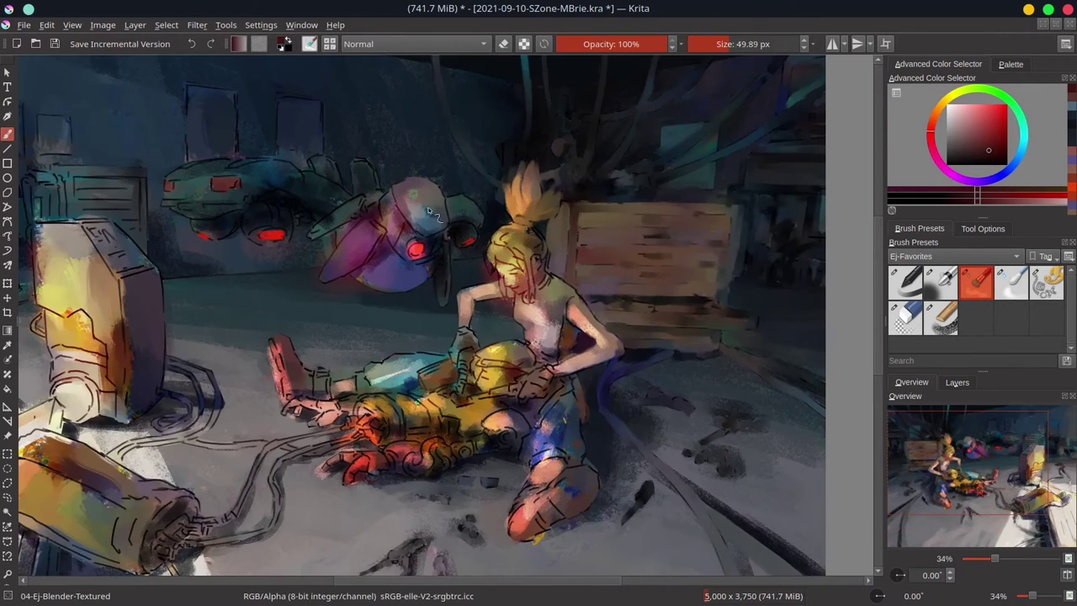
pyautogui.moveTo(429, 210)
pyautogui.mouseDown()
pyautogui.moveTo(392, 200)
pyautogui.moveTo(332, 221)
pyautogui.moveTo(336, 252)
pyautogui.moveTo(380, 239)
pyautogui.moveTo(439, 246)
pyautogui.moveTo(445, 282)
pyautogui.moveTo(382, 258)
pyautogui.moveTo(394, 292)
pyautogui.moveTo(401, 206)
pyautogui.moveTo(528, 329)
pyautogui.mouseUp()
# Brighten the girl's forearm and repaint the yellow helmet, her shorts and leg
pyautogui.press('[')
pyautogui.press(']')
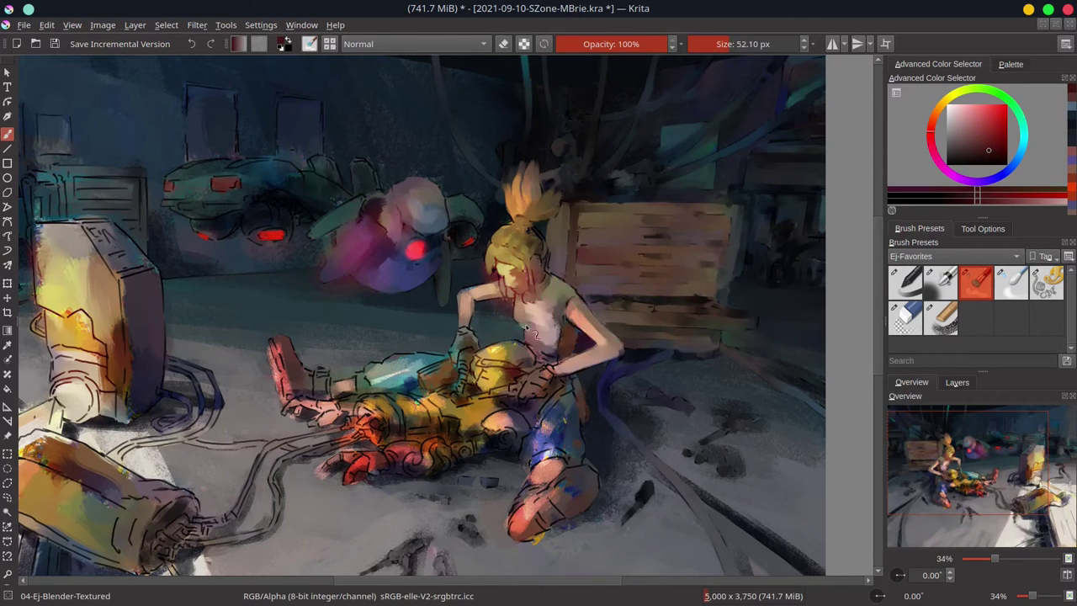
pyautogui.moveTo(464, 303)
pyautogui.mouseDown()
pyautogui.moveTo(466, 376)
pyautogui.moveTo(538, 355)
pyautogui.mouseUp()
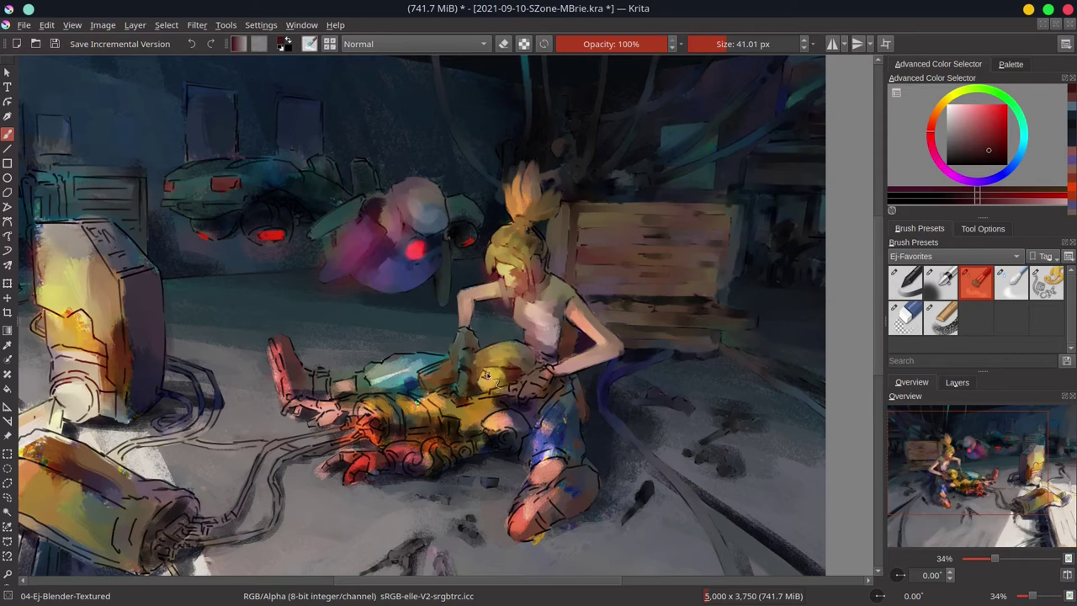
pyautogui.moveTo(484, 404)
pyautogui.mouseDown()
pyautogui.moveTo(541, 357)
pyautogui.moveTo(547, 399)
pyautogui.moveTo(547, 454)
pyautogui.mouseUp()
pyautogui.press(']')
pyautogui.moveTo(572, 387)
pyautogui.mouseDown()
pyautogui.moveTo(555, 471)
pyautogui.moveTo(513, 513)
pyautogui.mouseUp()
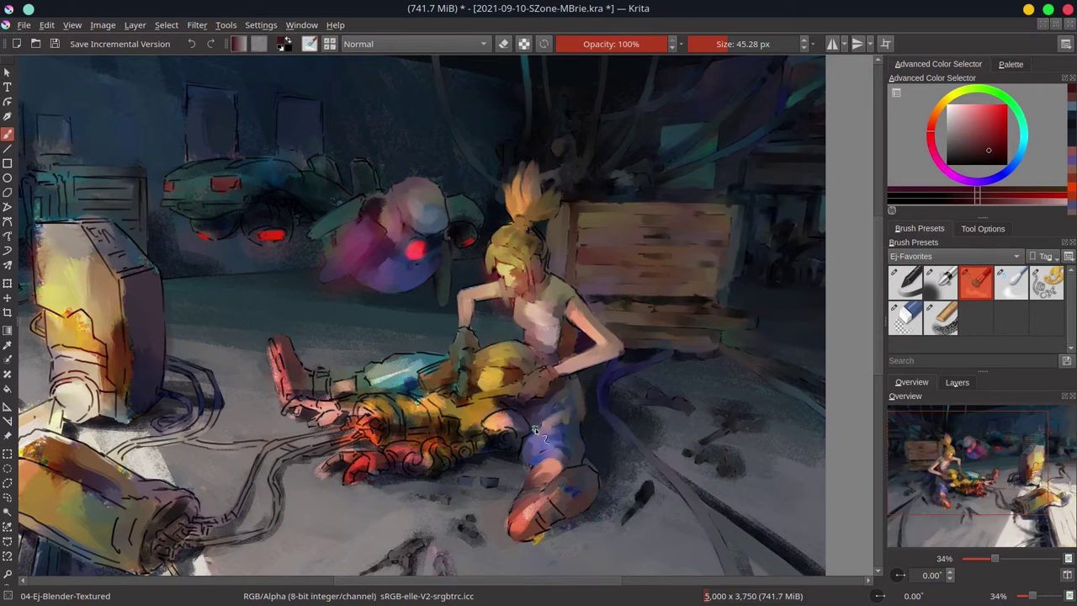
pyautogui.scroll(-5, 534, 430)
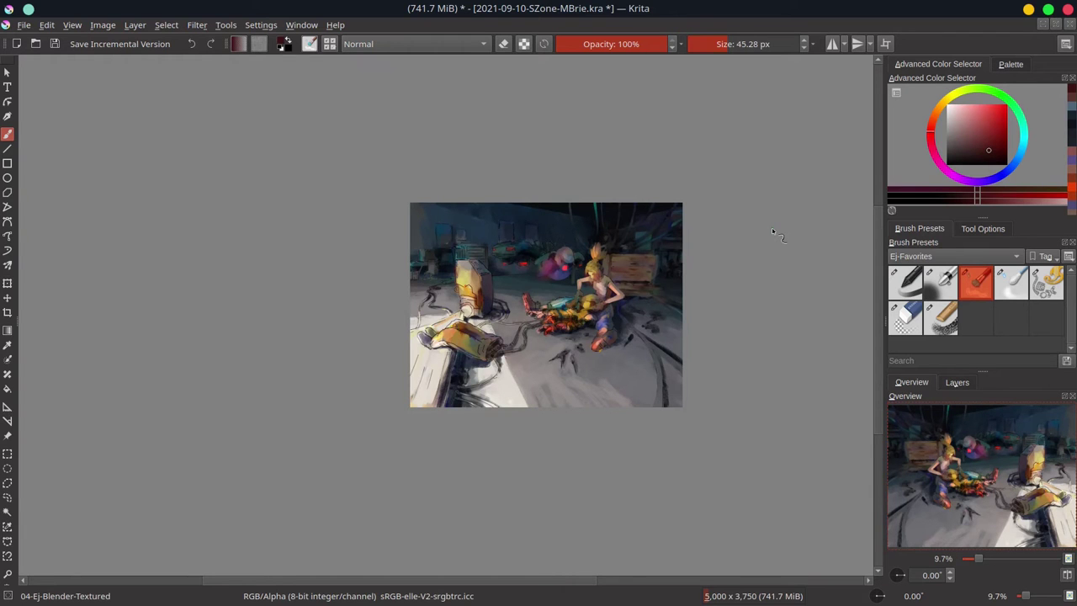
# Blend the reds and yellows on the robot's body, lighten the girl's arm and repaint the red hand
pyautogui.scroll(5, 581, 286)
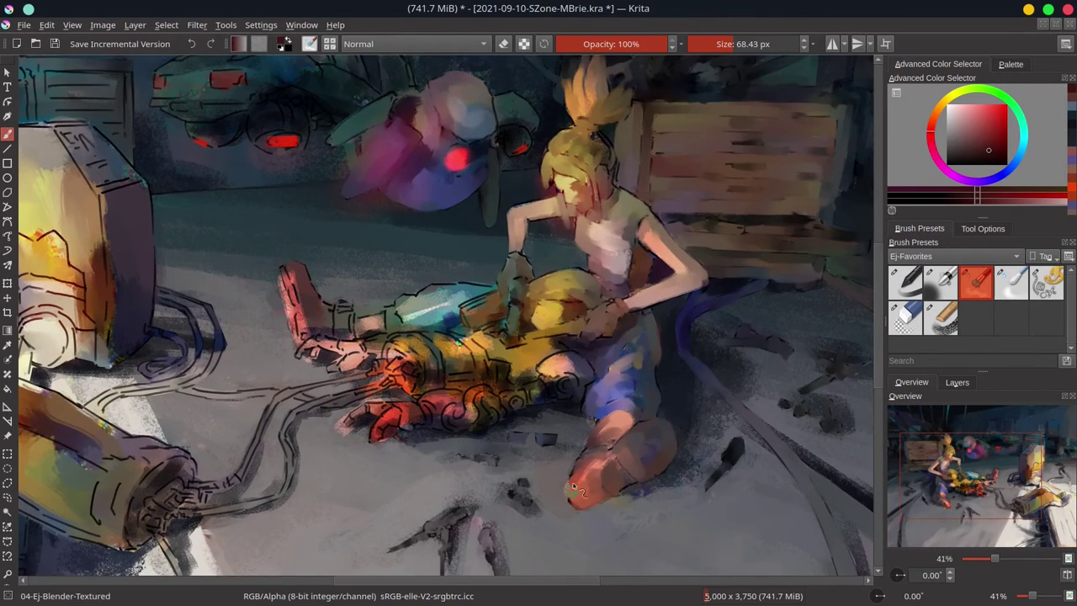
pyautogui.moveTo(573, 488); pyautogui.dragTo(631, 503)
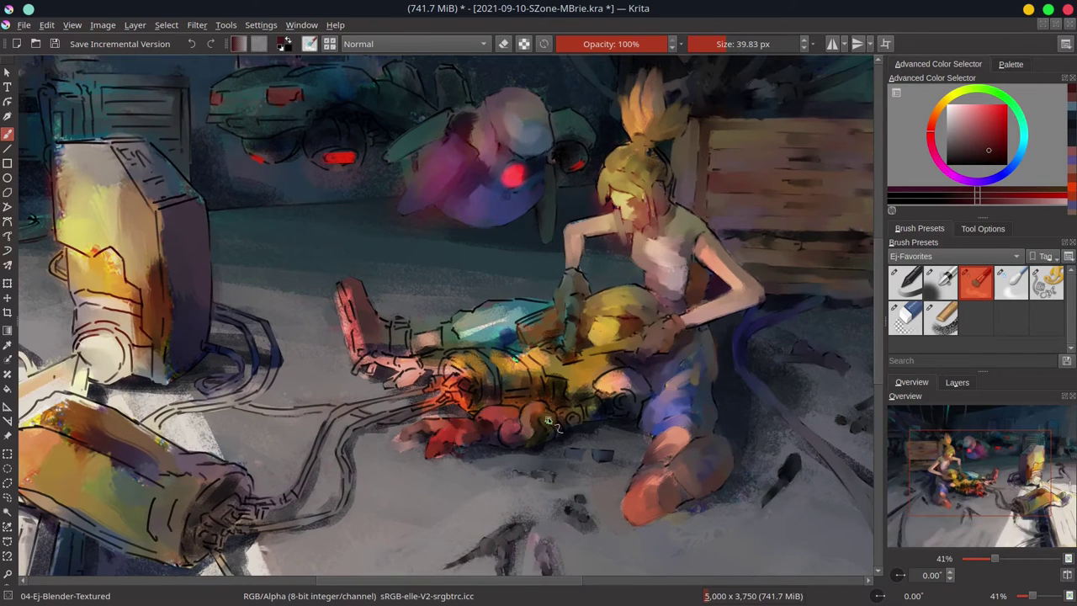
pyautogui.moveTo(499, 341)
pyautogui.mouseDown()
pyautogui.moveTo(376, 357)
pyautogui.moveTo(370, 379)
pyautogui.moveTo(408, 388)
pyautogui.moveTo(428, 368)
pyautogui.moveTo(492, 360)
pyautogui.moveTo(455, 397)
pyautogui.moveTo(375, 422)
pyautogui.moveTo(347, 461)
pyautogui.moveTo(372, 437)
pyautogui.moveTo(516, 371)
pyautogui.moveTo(536, 344)
pyautogui.moveTo(527, 327)
pyautogui.moveTo(517, 347)
pyautogui.moveTo(453, 329)
pyautogui.moveTo(534, 304)
pyautogui.moveTo(510, 339)
pyautogui.moveTo(494, 274)
pyautogui.mouseUp()
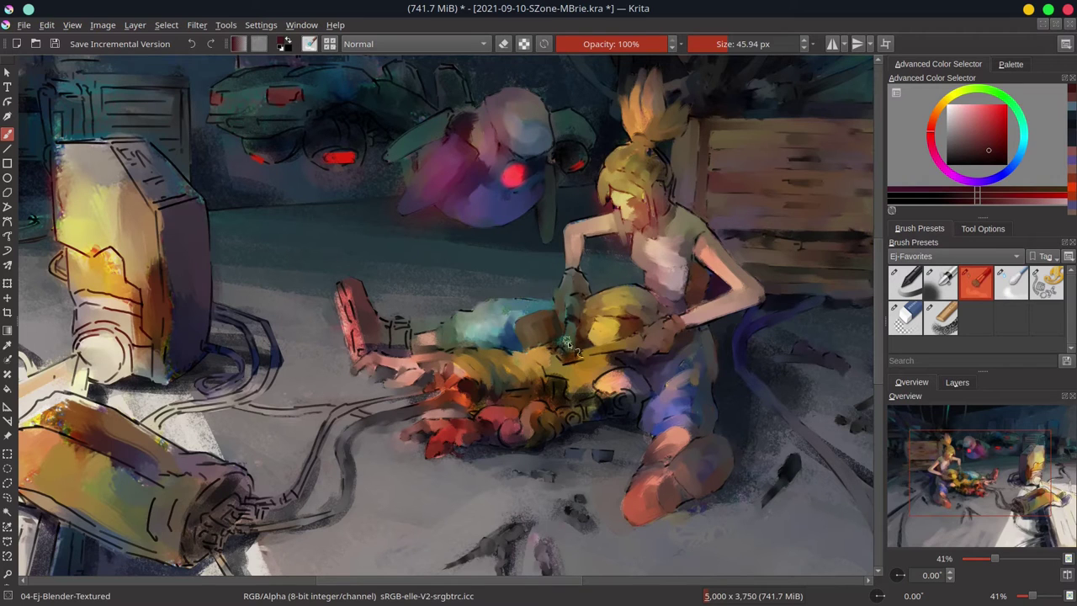
pyautogui.moveTo(572, 235); pyautogui.dragTo(623, 221)
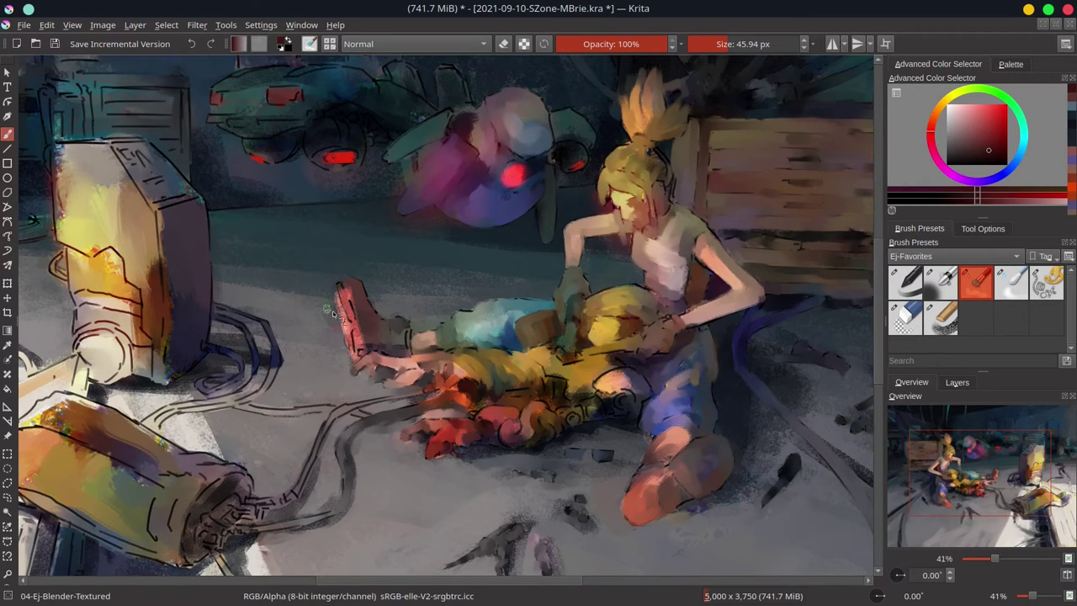
pyautogui.moveTo(343, 291)
pyautogui.mouseDown()
pyautogui.moveTo(372, 342)
pyautogui.moveTo(465, 317)
pyautogui.mouseUp()
# Lighten the dark shadow near the girl's knee and save the painting
pyautogui.moveTo(557, 349); pyautogui.dragTo(632, 412)
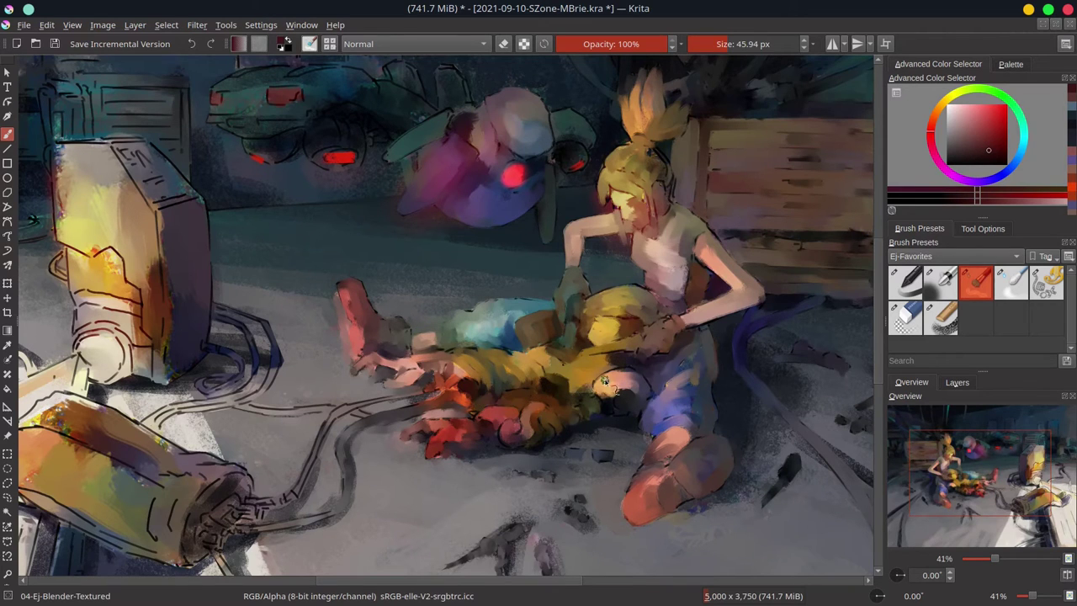
pyautogui.scroll(-4, 696, 328)
pyautogui.hotkey('ctrl', 's')
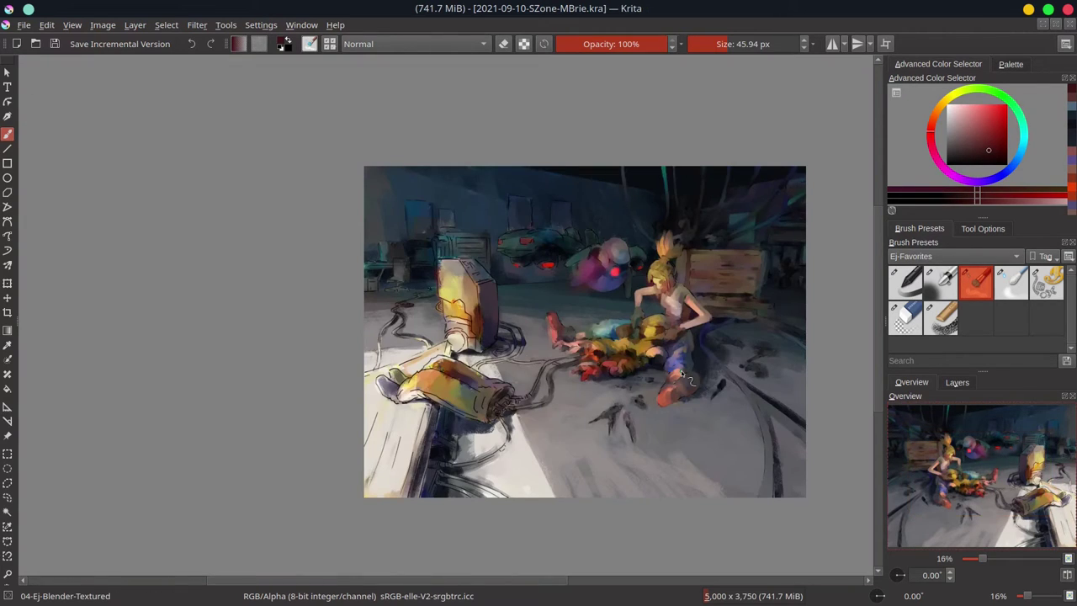
# Paint pinkish strokes with a sampled colour on the machine's handle and save
pyautogui.scroll(4, 551, 256)
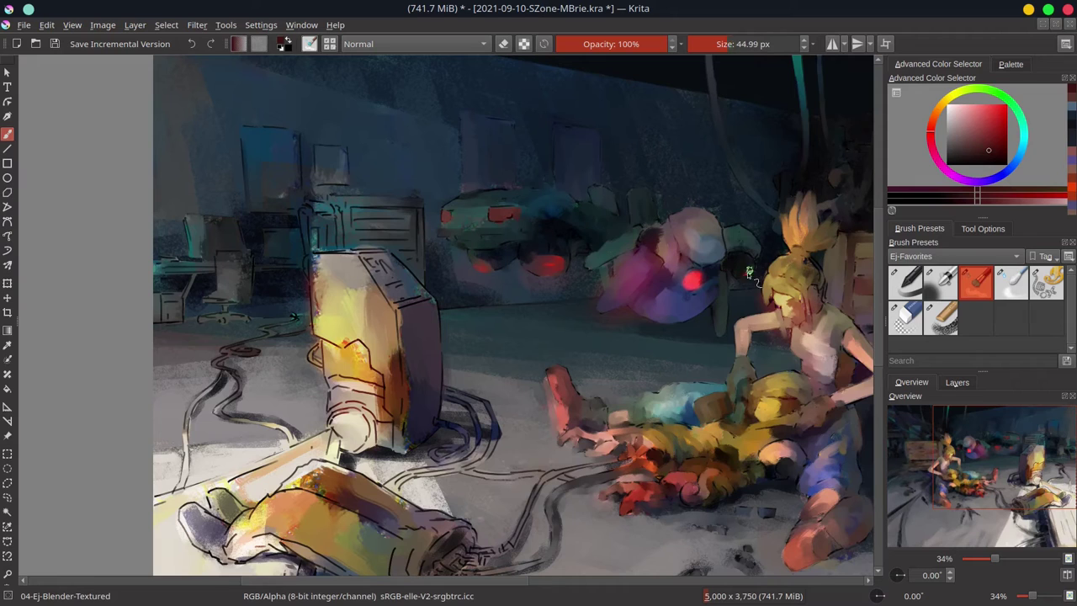
pyautogui.keyDown('ctrl'); pyautogui.click(801, 174); pyautogui.keyUp('ctrl')
pyautogui.hotkey('alt', 'shift', 'd')
pyautogui.moveTo(303, 271)
pyautogui.mouseDown()
pyautogui.moveTo(328, 203)
pyautogui.moveTo(339, 252)
pyautogui.mouseUp()
pyautogui.hotkey('ctrl', 's')
pyautogui.hotkey('alt', 'shift', 'n')
# Smudge the chairs, monitor, dark back-wall band, left chair area and left floor cables
pyautogui.moveTo(221, 206)
pyautogui.mouseDown()
pyautogui.moveTo(280, 206)
pyautogui.moveTo(280, 222)
pyautogui.mouseUp()
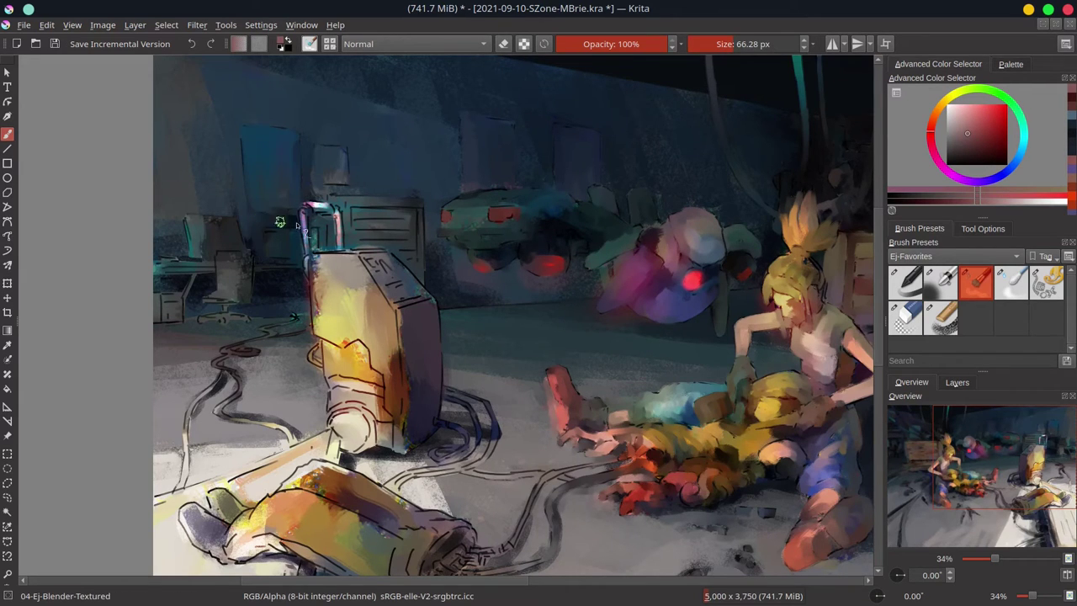
pyautogui.moveTo(345, 202)
pyautogui.mouseDown()
pyautogui.moveTo(392, 218)
pyautogui.moveTo(369, 244)
pyautogui.moveTo(422, 221)
pyautogui.moveTo(338, 156)
pyautogui.moveTo(282, 240)
pyautogui.mouseUp()
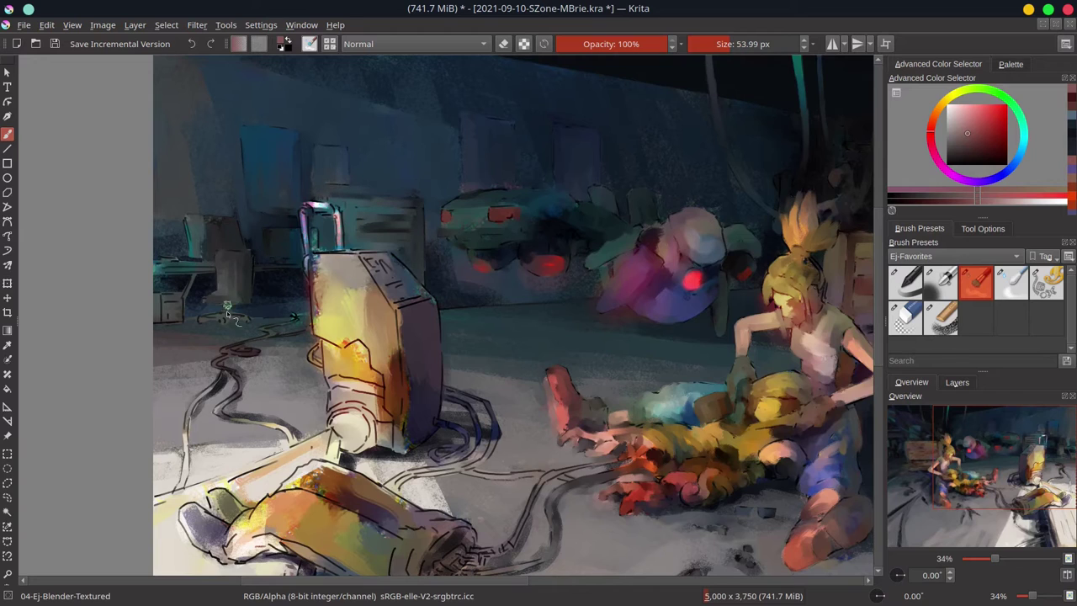
pyautogui.moveTo(162, 301); pyautogui.dragTo(204, 329)
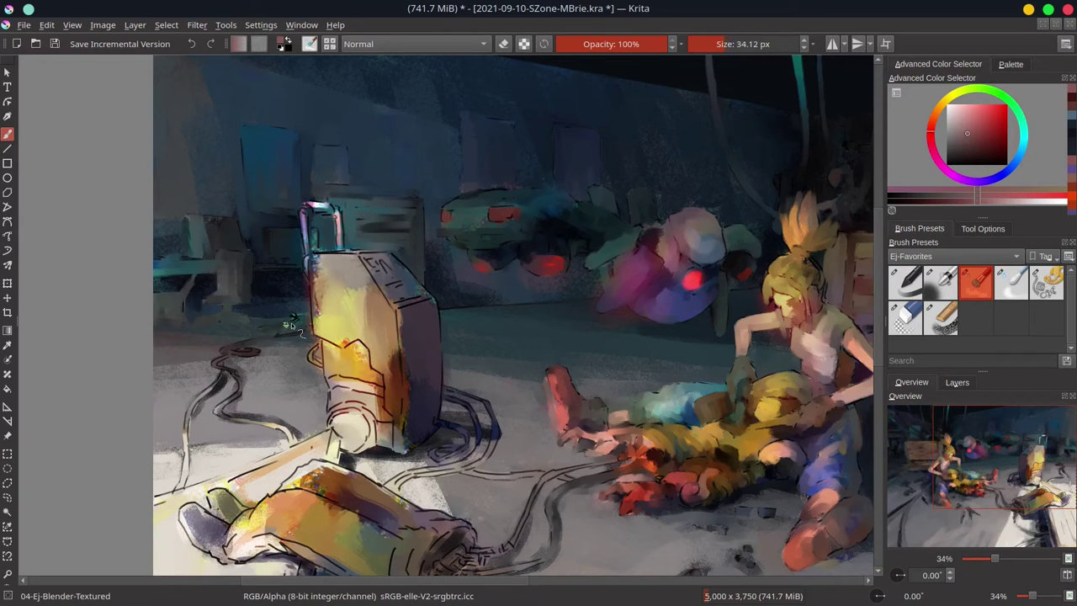
pyautogui.moveTo(291, 325)
pyautogui.mouseDown()
pyautogui.moveTo(229, 395)
pyautogui.moveTo(197, 479)
pyautogui.mouseUp()
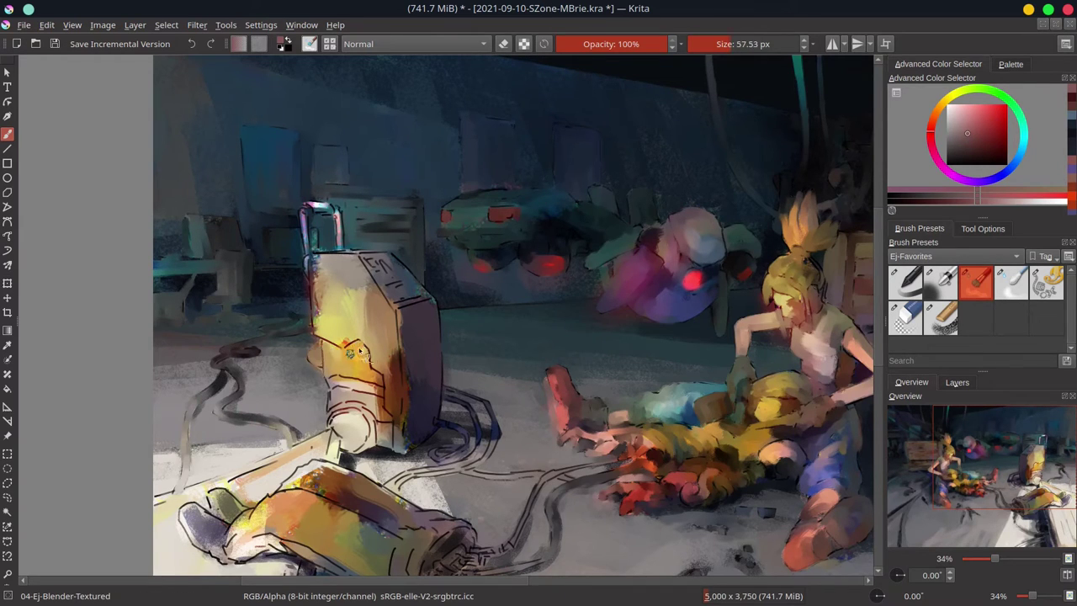
# Smooth the yellow machine's lower right, left edge, top and pink handle with resized brushes
pyautogui.moveTo(359, 350)
pyautogui.mouseDown()
pyautogui.moveTo(331, 420)
pyautogui.moveTo(346, 451)
pyautogui.moveTo(400, 402)
pyautogui.moveTo(390, 380)
pyautogui.moveTo(407, 320)
pyautogui.mouseUp()
pyautogui.press(']')
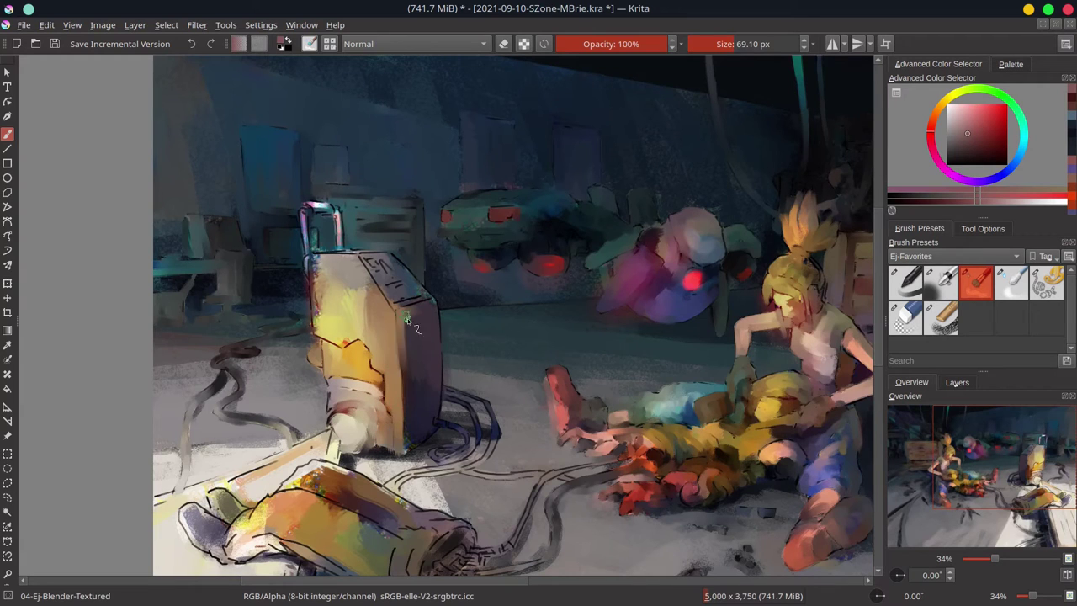
pyautogui.press('[')
pyautogui.moveTo(318, 328)
pyautogui.mouseDown()
pyautogui.moveTo(322, 303)
pyautogui.moveTo(367, 293)
pyautogui.moveTo(372, 263)
pyautogui.moveTo(425, 295)
pyautogui.mouseUp()
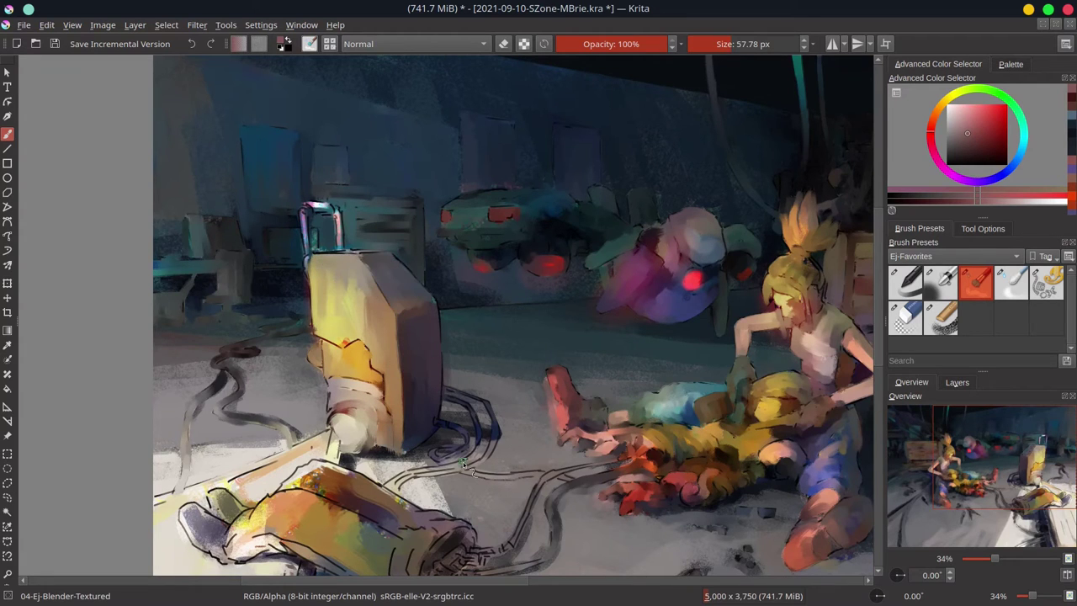
pyautogui.press('[')
pyautogui.moveTo(304, 253)
pyautogui.mouseDown()
pyautogui.moveTo(313, 209)
pyautogui.moveTo(341, 248)
pyautogui.mouseUp()
# Blend the floor cables at the machine's lower right, then pick a dark purple
pyautogui.moveTo(439, 421)
pyautogui.mouseDown()
pyautogui.moveTo(476, 469)
pyautogui.moveTo(530, 505)
pyautogui.moveTo(539, 412)
pyautogui.mouseUp()
pyautogui.press(']')
pyautogui.press(']')
pyautogui.press(']')
pyautogui.moveTo(269, 421)
pyautogui.mouseDown()
pyautogui.moveTo(240, 450)
pyautogui.moveTo(217, 433)
pyautogui.moveTo(345, 370)
pyautogui.moveTo(435, 371)
pyautogui.mouseUp()
pyautogui.press('/')
pyautogui.keyDown('ctrl'); pyautogui.click(370, 363); pyautogui.keyUp('ctrl')
pyautogui.press('/')
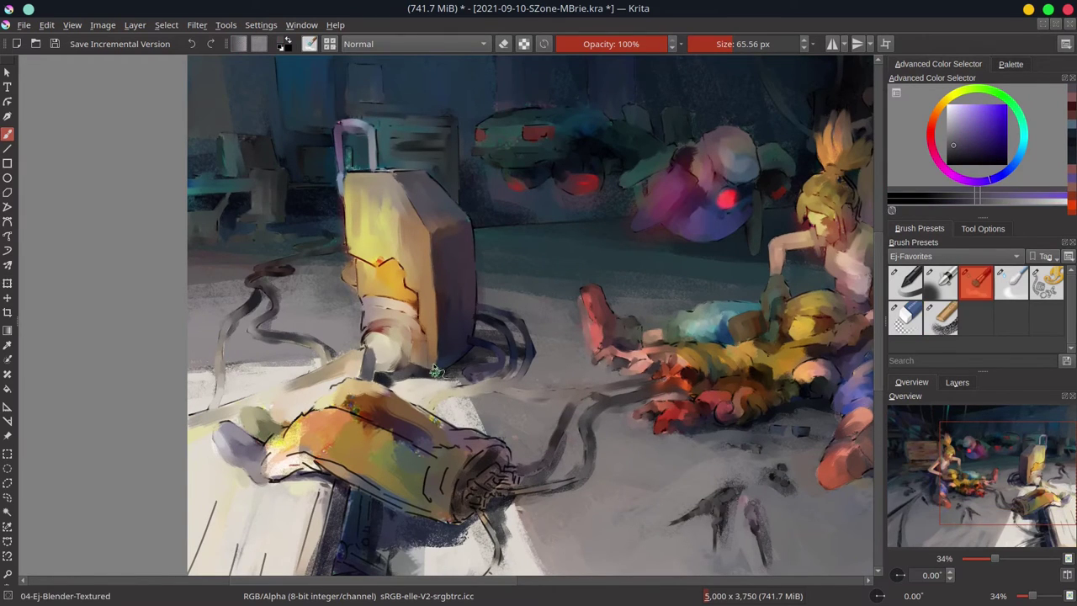
# Reframe the view and blend the yellow cylinder and its shadow with a larger brush
pyautogui.moveTo(446, 324); pyautogui.dragTo(404, 194)
pyautogui.scroll(-2, 278, 403)
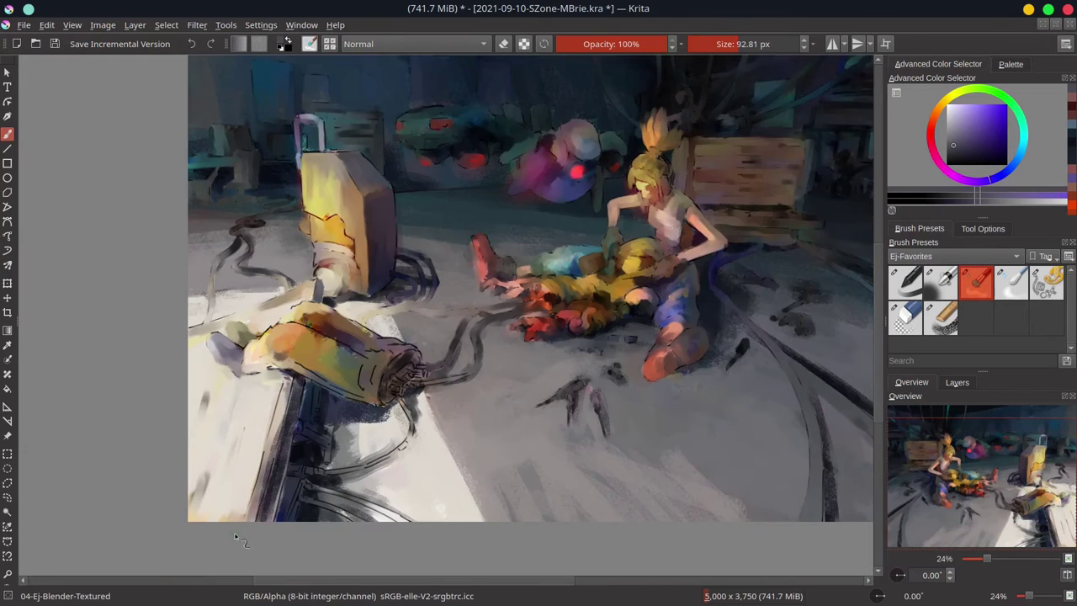
pyautogui.press(']')
pyautogui.press(']')
pyautogui.moveTo(296, 397)
pyautogui.mouseDown()
pyautogui.moveTo(310, 315)
pyautogui.moveTo(361, 337)
pyautogui.moveTo(400, 381)
pyautogui.moveTo(402, 354)
pyautogui.moveTo(364, 399)
pyautogui.moveTo(305, 420)
pyautogui.moveTo(350, 435)
pyautogui.moveTo(396, 396)
pyautogui.moveTo(364, 455)
pyautogui.moveTo(286, 486)
pyautogui.moveTo(364, 502)
pyautogui.moveTo(400, 374)
pyautogui.mouseUp()
pyautogui.press('[')
pyautogui.press('[')
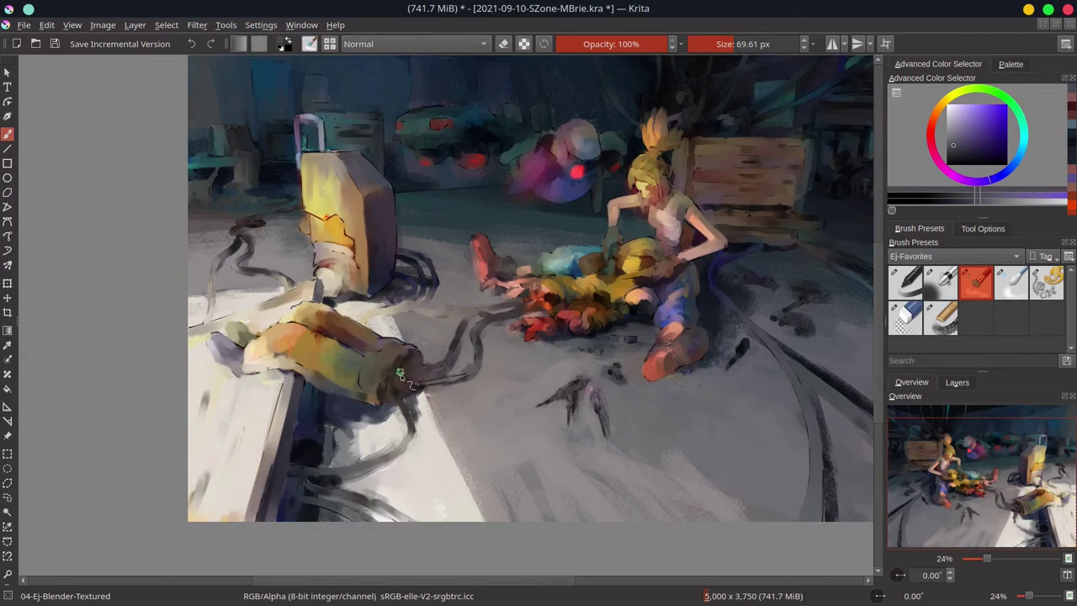
pyautogui.scroll(-2, 433, 360)
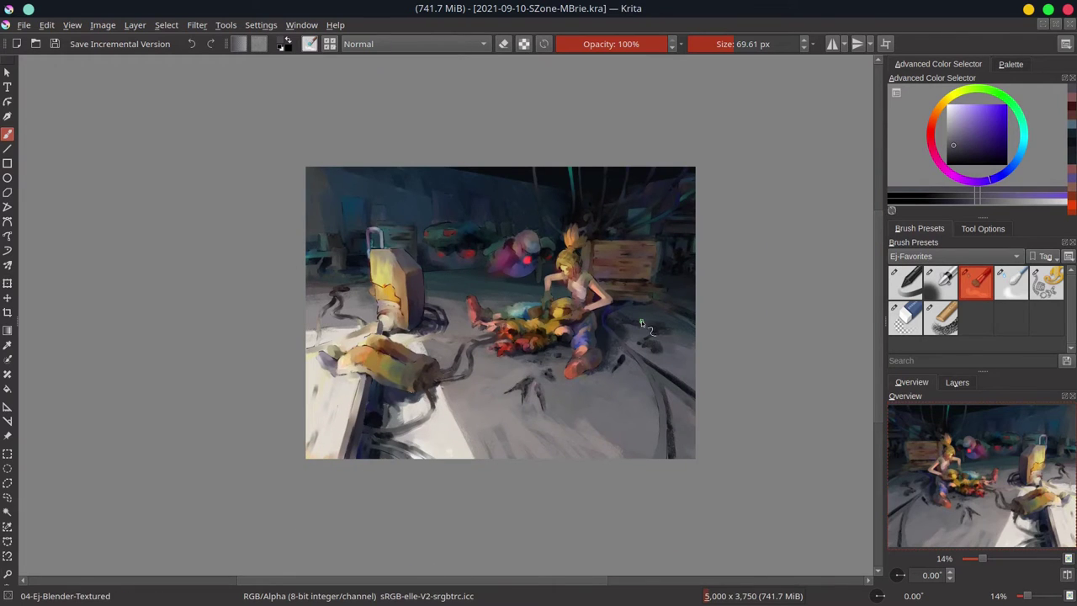
# Add a test paint layer with a blue scribble, choose the Chalk Grainy brush and save
pyautogui.click(957, 382)
pyautogui.click(1002, 107)
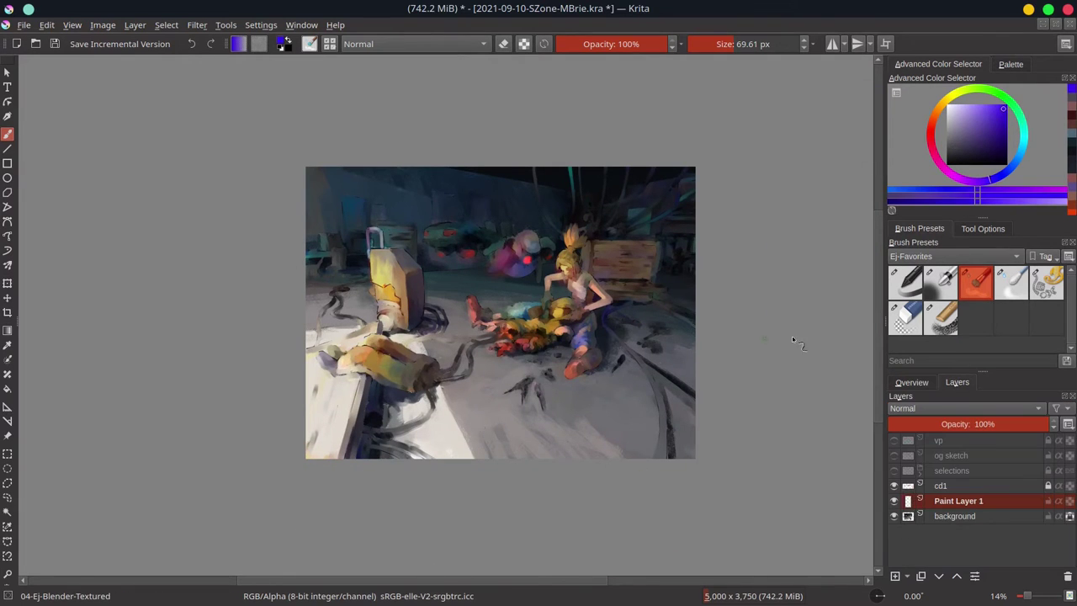
pyautogui.click(939, 318)
pyautogui.moveTo(471, 425); pyautogui.dragTo(551, 442)
pyautogui.click(911, 382)
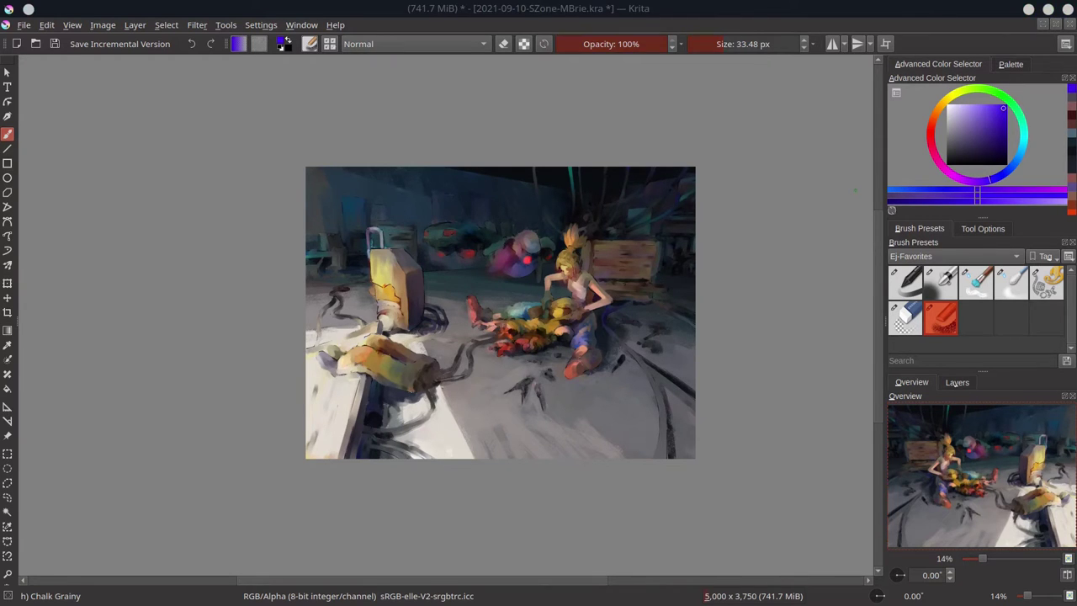
pyautogui.hotkey('ctrl', 's')
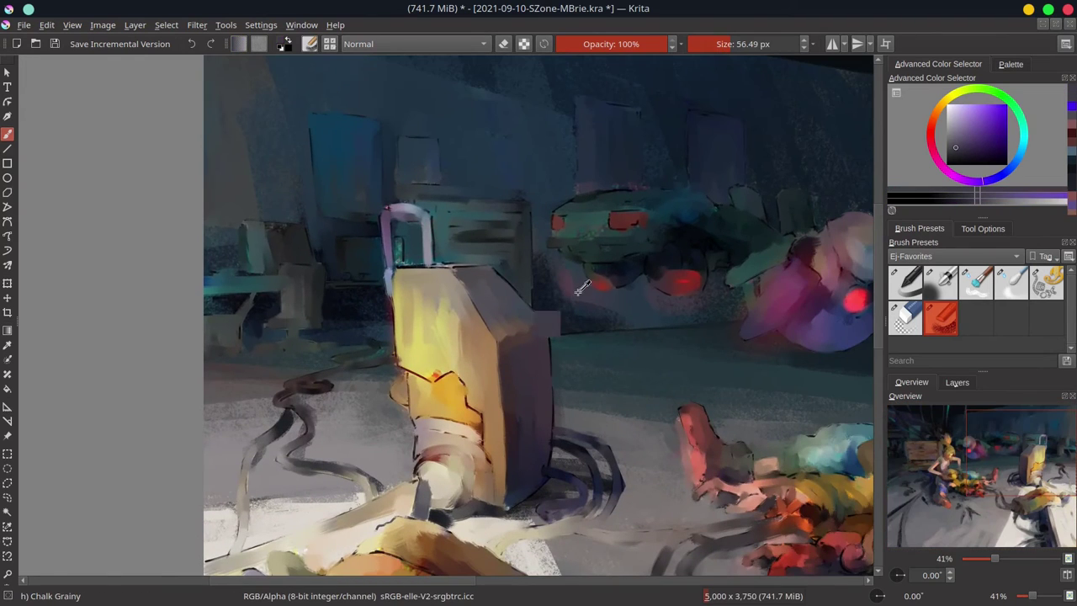
# Hide the cd1 layer, make background the active layer and sample dark wall blues
pyautogui.click(958, 383)
pyautogui.click(893, 485)
pyautogui.click(893, 485)
pyautogui.click(894, 485)
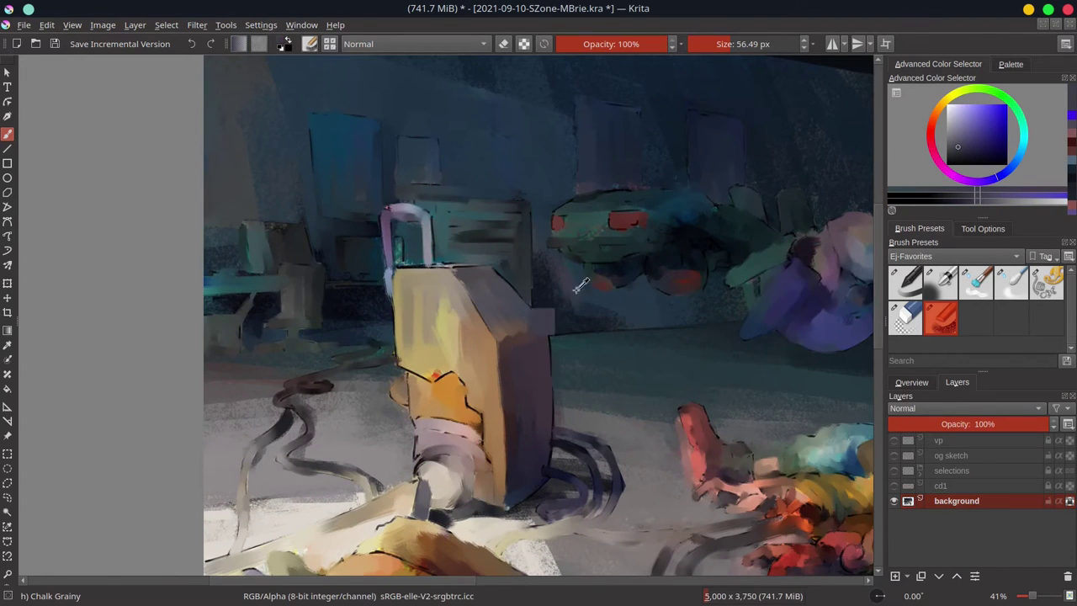
pyautogui.keyDown('ctrl'); pyautogui.click(573, 269); pyautogui.keyUp('ctrl')
pyautogui.keyDown('ctrl'); pyautogui.click(544, 308); pyautogui.keyUp('ctrl')
# Paint a panel and small detail marks onto the back wall using sampled wall tones
pyautogui.keyDown('ctrl'); pyautogui.click(608, 311); pyautogui.keyUp('ctrl')
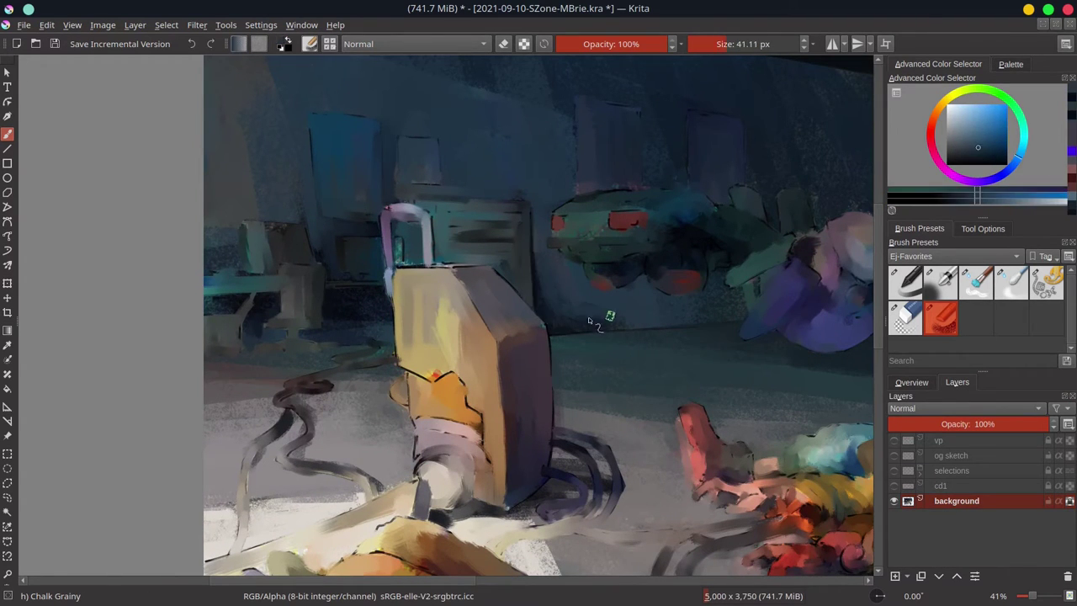
pyautogui.keyDown('ctrl'); pyautogui.click(583, 338); pyautogui.keyUp('ctrl')
pyautogui.press(']')
pyautogui.keyDown('ctrl'); pyautogui.click(412, 187); pyautogui.keyUp('ctrl')
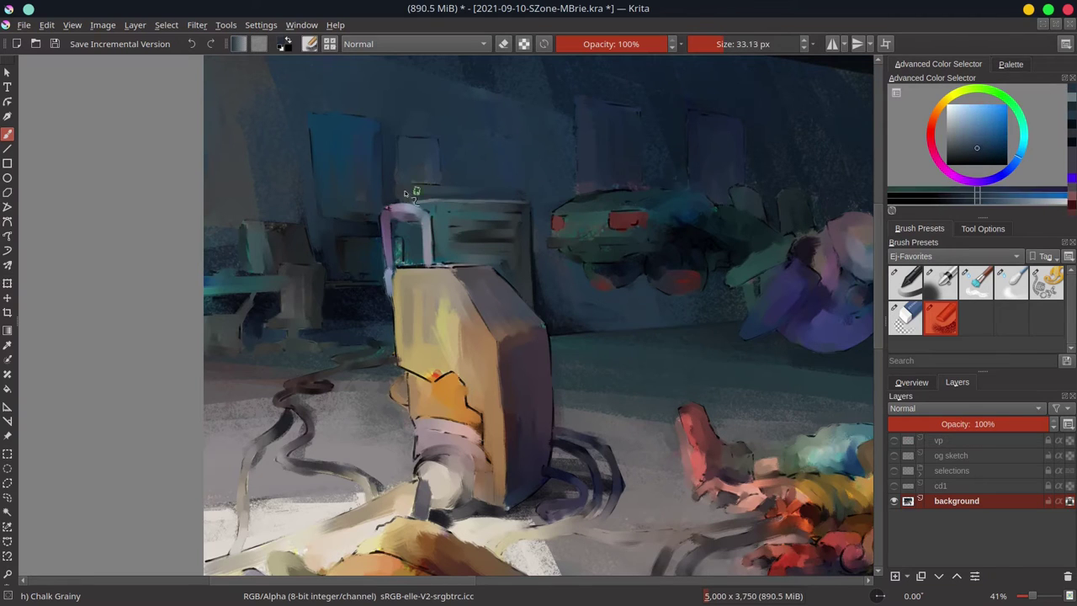
pyautogui.keyDown('ctrl'); pyautogui.click(391, 170); pyautogui.keyUp('ctrl')
pyautogui.keyDown('ctrl'); pyautogui.click(408, 151); pyautogui.keyUp('ctrl')
pyautogui.press('[')
pyautogui.press('[')
pyautogui.press('[')
pyautogui.press('[')
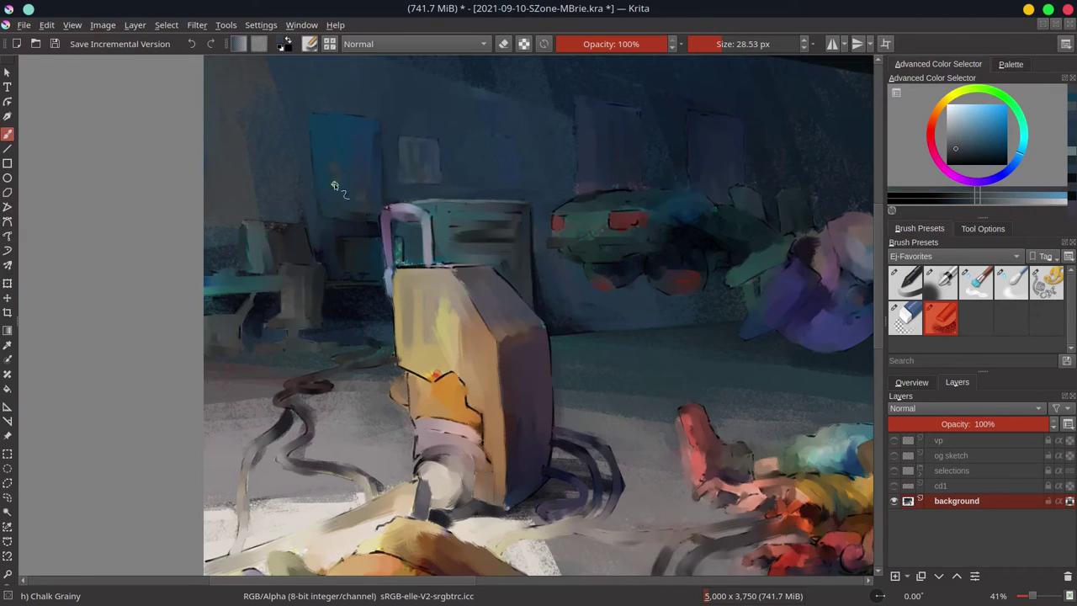
pyautogui.keyDown('ctrl'); pyautogui.click(335, 187); pyautogui.keyUp('ctrl')
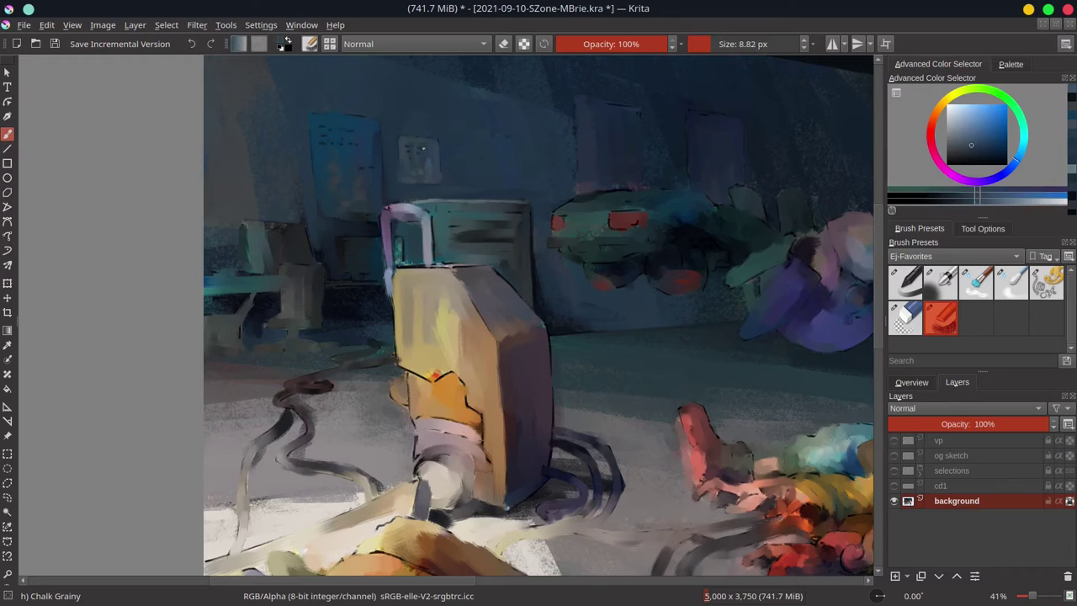
# Pick a lighter blue and block in a monitor on the left desk
pyautogui.click(990, 144)
pyautogui.press(']')
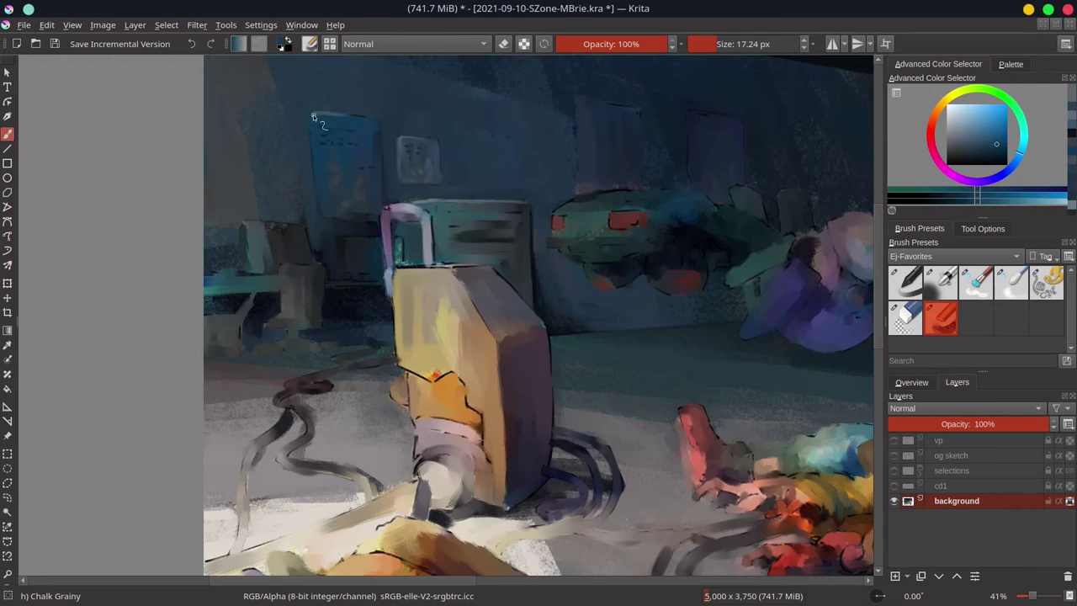
pyautogui.press(']')
pyautogui.keyDown('ctrl'); pyautogui.click(380, 144); pyautogui.keyUp('ctrl')
pyautogui.keyDown('ctrl'); pyautogui.click(262, 230); pyautogui.keyUp('ctrl')
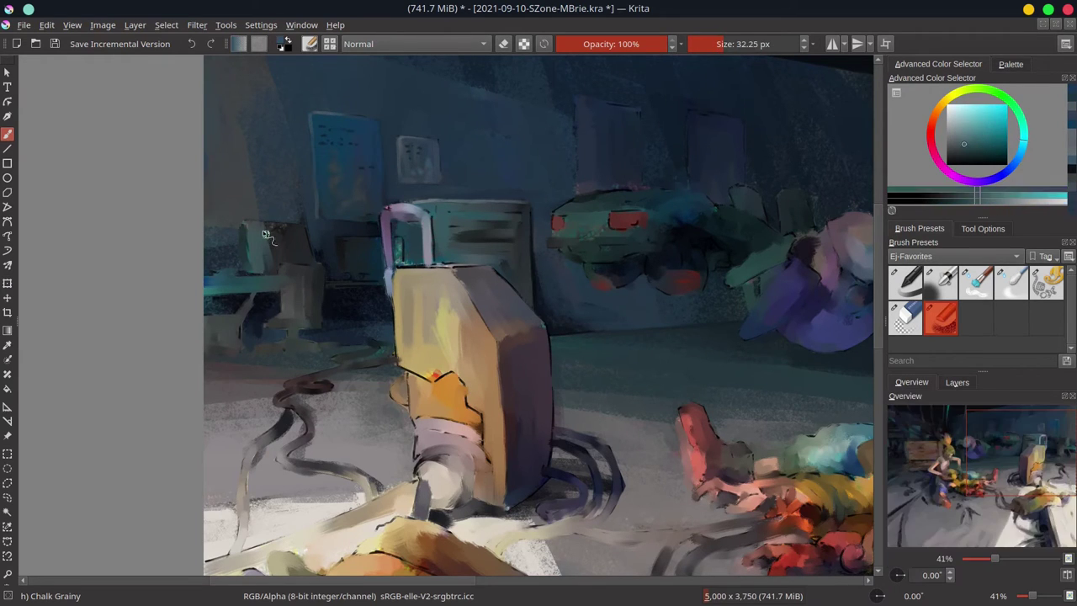
pyautogui.moveTo(262, 230); pyautogui.dragTo(241, 238)
# Dab fine lines onto the wall panel with sampled wall and light teal tones
pyautogui.keyDown('ctrl'); pyautogui.click(276, 261); pyautogui.keyUp('ctrl')
pyautogui.press(']')
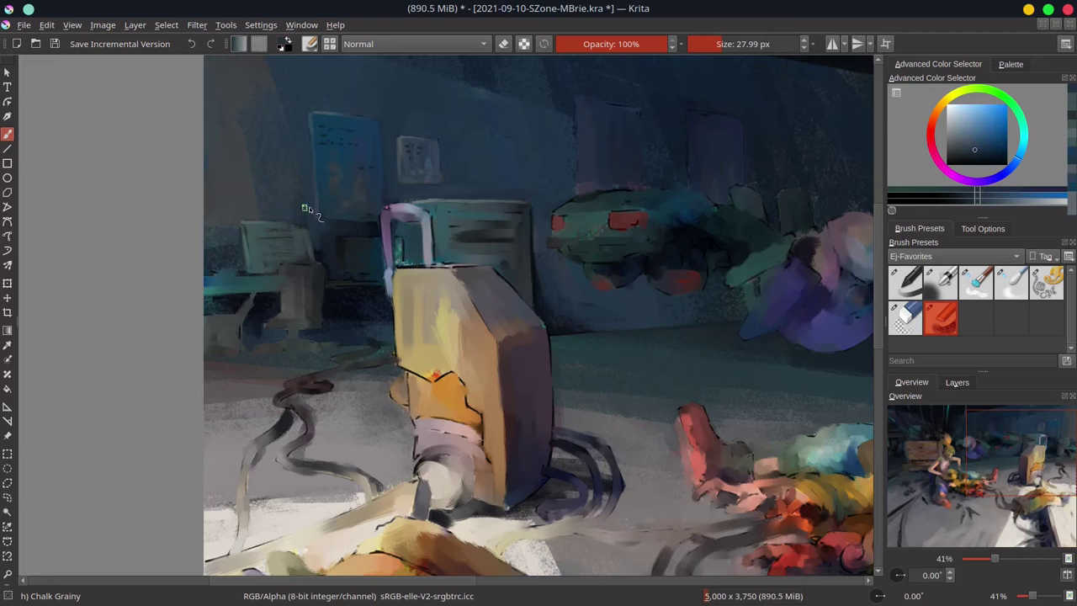
pyautogui.keyDown('ctrl'); pyautogui.click(373, 247); pyautogui.keyUp('ctrl')
pyautogui.press('[')
pyautogui.press('[')
pyautogui.press('[')
pyautogui.keyDown('ctrl'); pyautogui.click(343, 242); pyautogui.keyUp('ctrl')
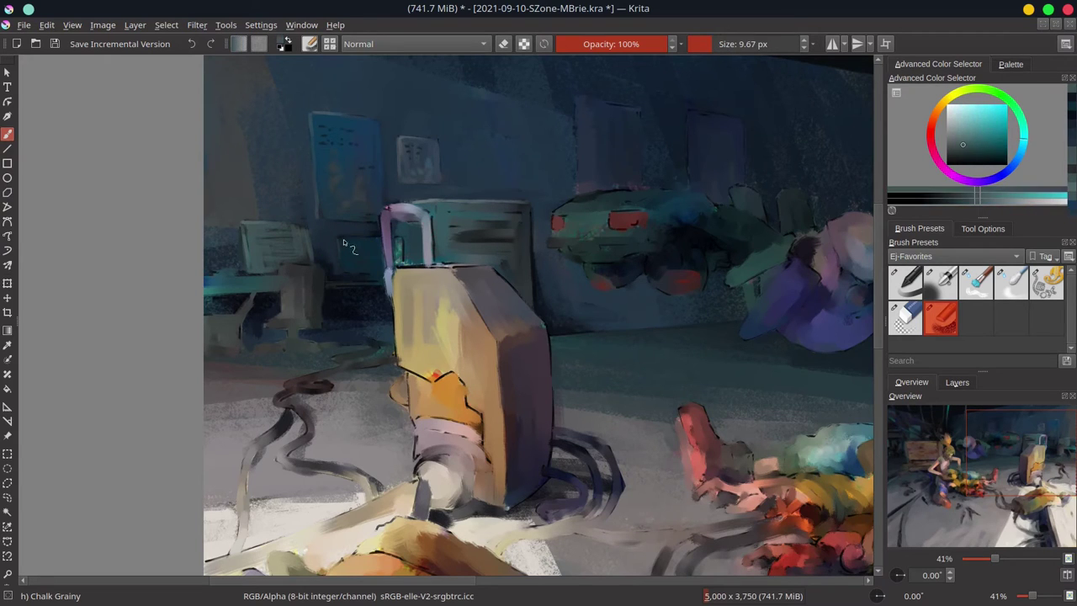
pyautogui.press(']')
pyautogui.press(']')
pyautogui.press(']')
pyautogui.press(']')
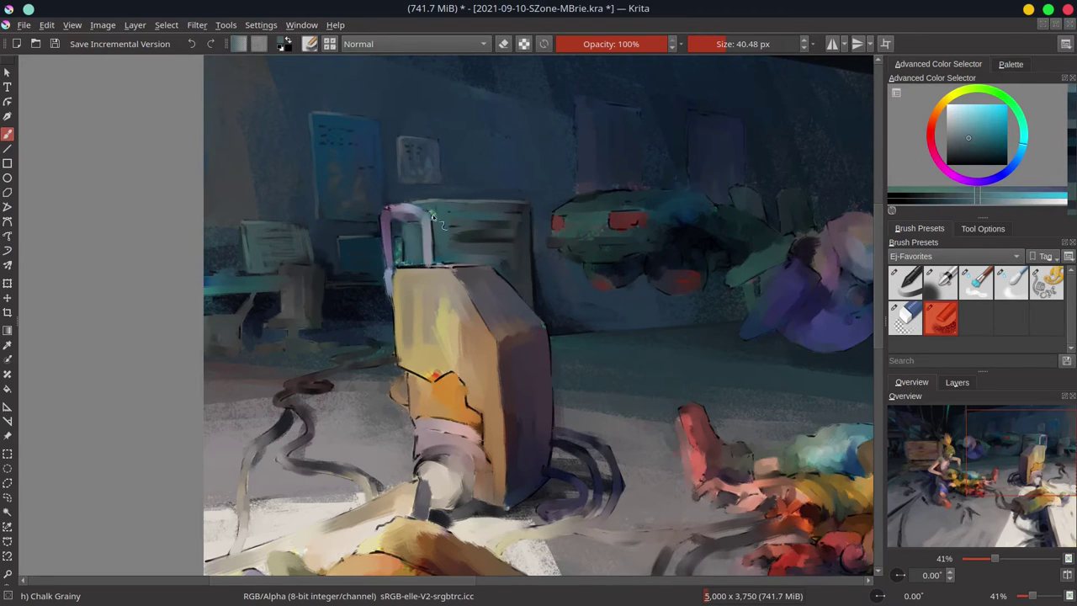
# Paint the left desk's edge and the shadow beneath it with sampled teal and dark blue
pyautogui.keyDown('ctrl'); pyautogui.click(399, 242); pyautogui.keyUp('ctrl')
pyautogui.keyDown('ctrl'); pyautogui.click(399, 241); pyautogui.keyUp('ctrl')
pyautogui.press('[')
pyautogui.press('[')
pyautogui.keyDown('ctrl'); pyautogui.click(203, 298); pyautogui.keyUp('ctrl')
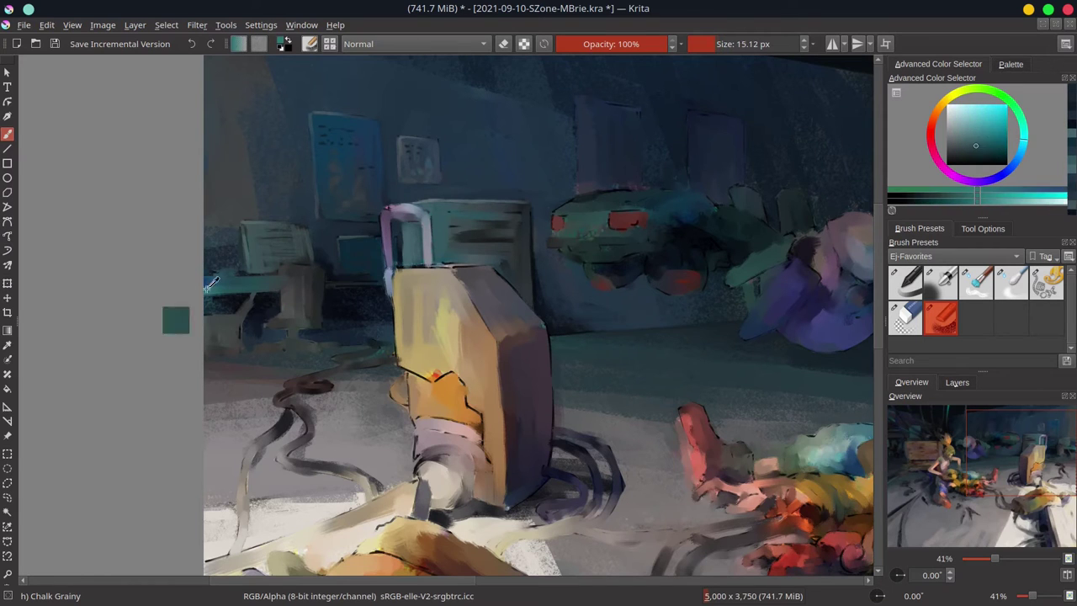
pyautogui.keyDown('ctrl'); pyautogui.click(288, 301); pyautogui.keyUp('ctrl')
pyautogui.keyDown('ctrl'); pyautogui.click(259, 334); pyautogui.keyUp('ctrl')
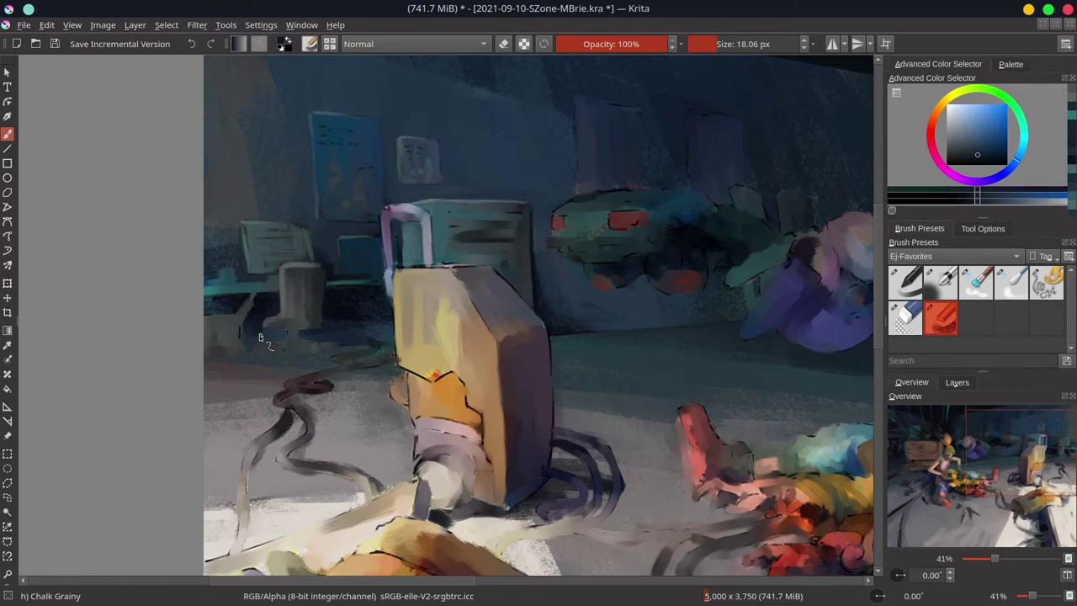
pyautogui.press('[')
pyautogui.keyDown('ctrl'); pyautogui.click(322, 352); pyautogui.keyUp('ctrl')
# Sample lavender, grey-blue and light pink tones from the canvas, adjusting the brush size
pyautogui.press(']')
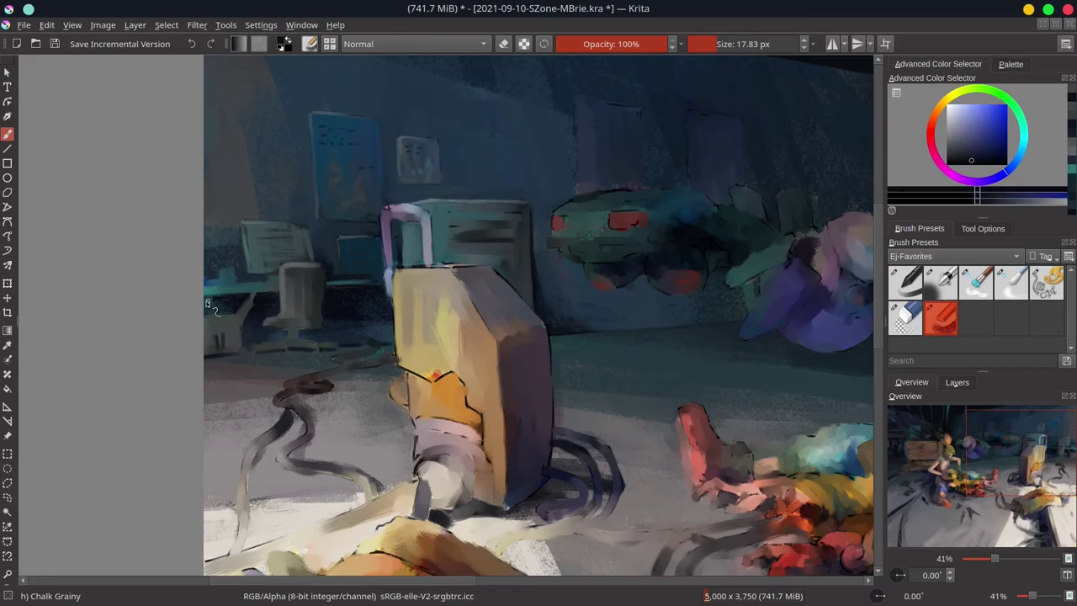
pyautogui.keyDown('ctrl'); pyautogui.click(397, 206); pyautogui.keyUp('ctrl')
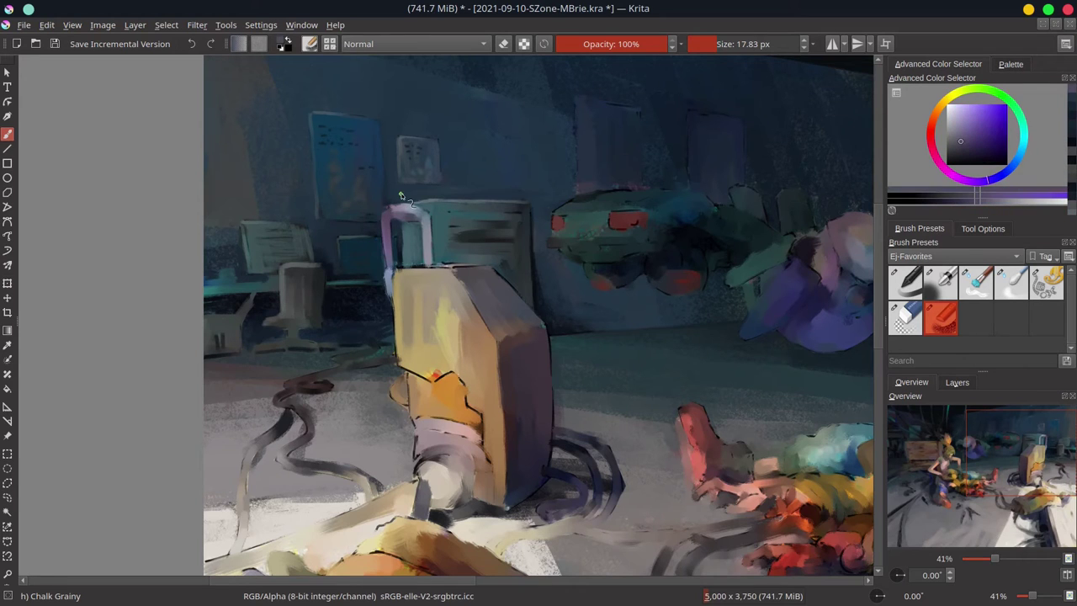
pyautogui.press('[')
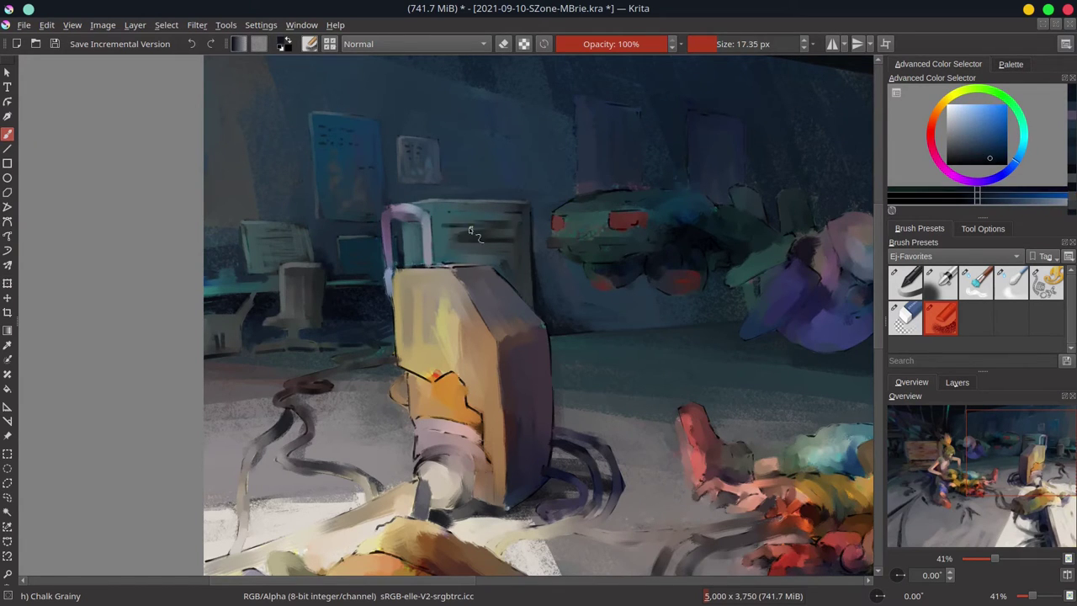
pyautogui.keyDown('ctrl'); pyautogui.click(440, 233); pyautogui.keyUp('ctrl')
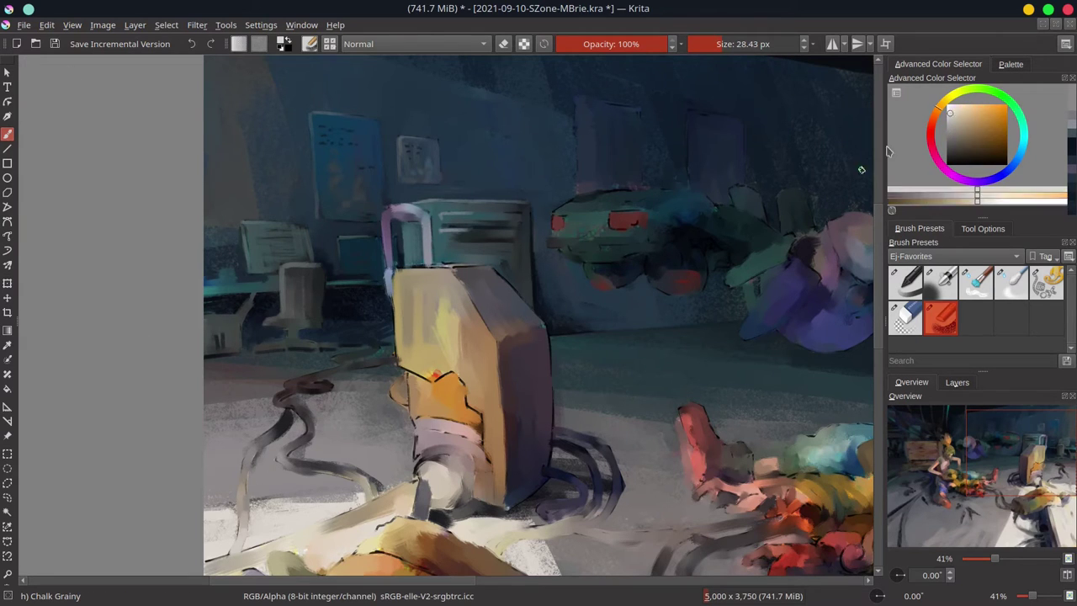
pyautogui.keyDown('ctrl'); pyautogui.click(277, 398); pyautogui.keyUp('ctrl')
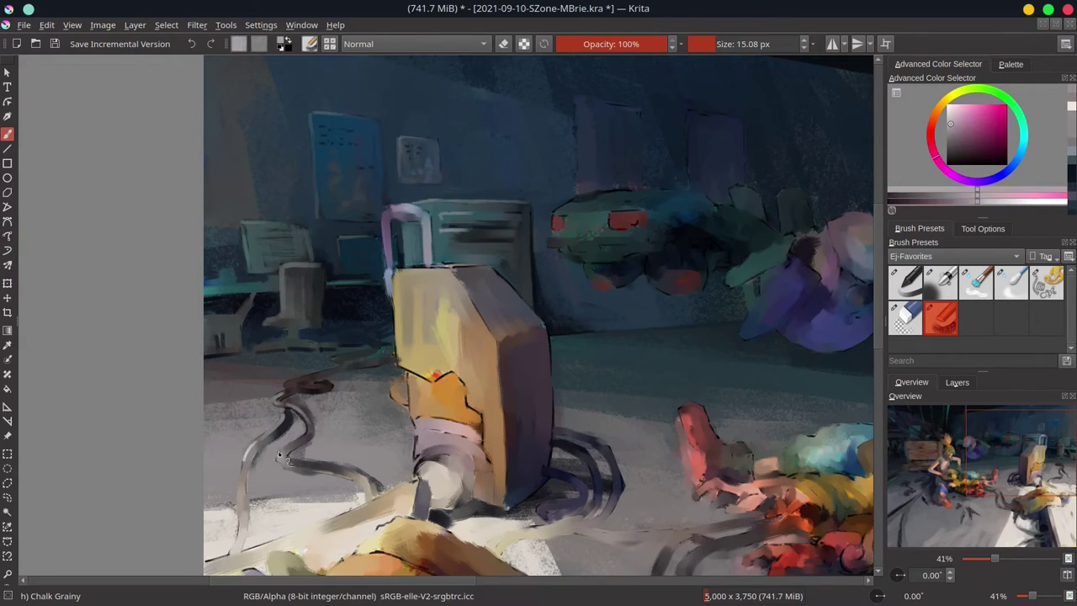
pyautogui.press(']')
pyautogui.press(']')
pyautogui.press(']')
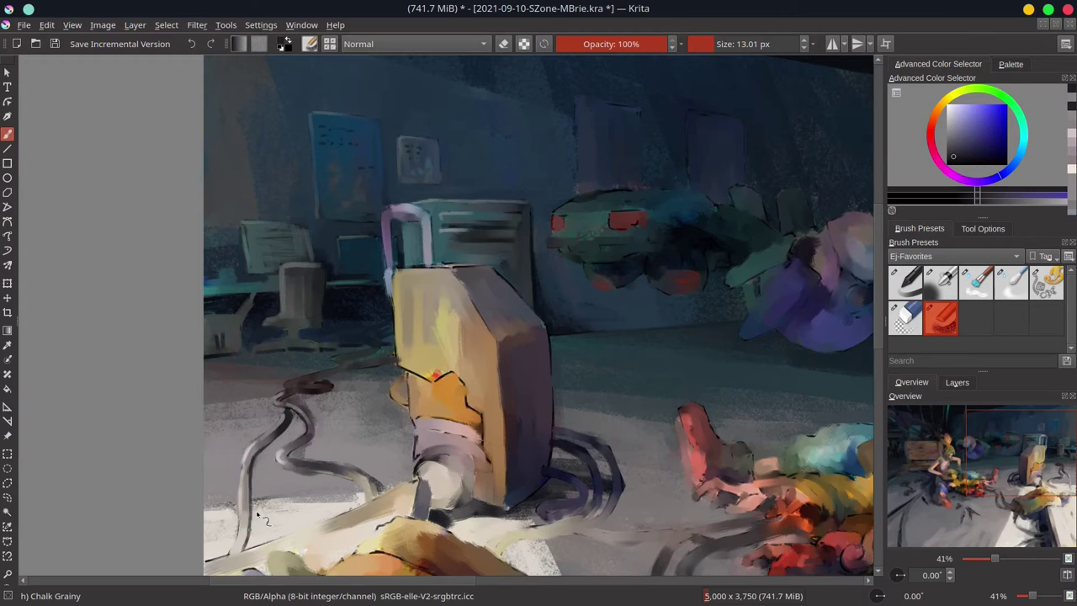
pyautogui.moveTo(285, 502); pyautogui.dragTo(301, 483)
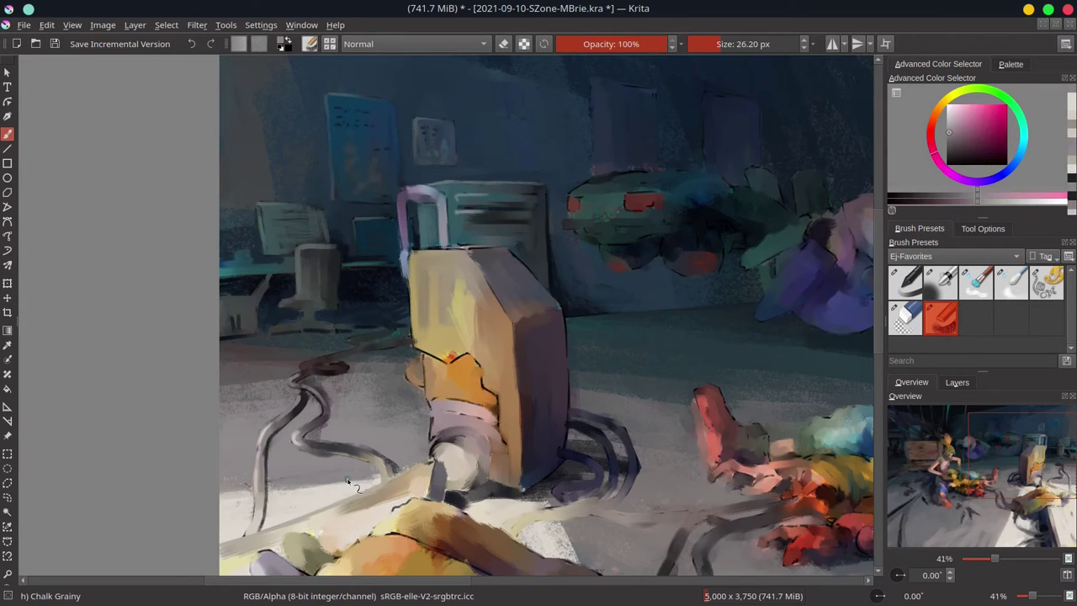
# Check the whole painting, return to the machine area, enlarge the brush and lighten the pink
pyautogui.press(']')
pyautogui.press(']')
pyautogui.scroll(-3, 379, 273)
pyautogui.scroll(2, 379, 273)
pyautogui.press('[')
pyautogui.press('[')
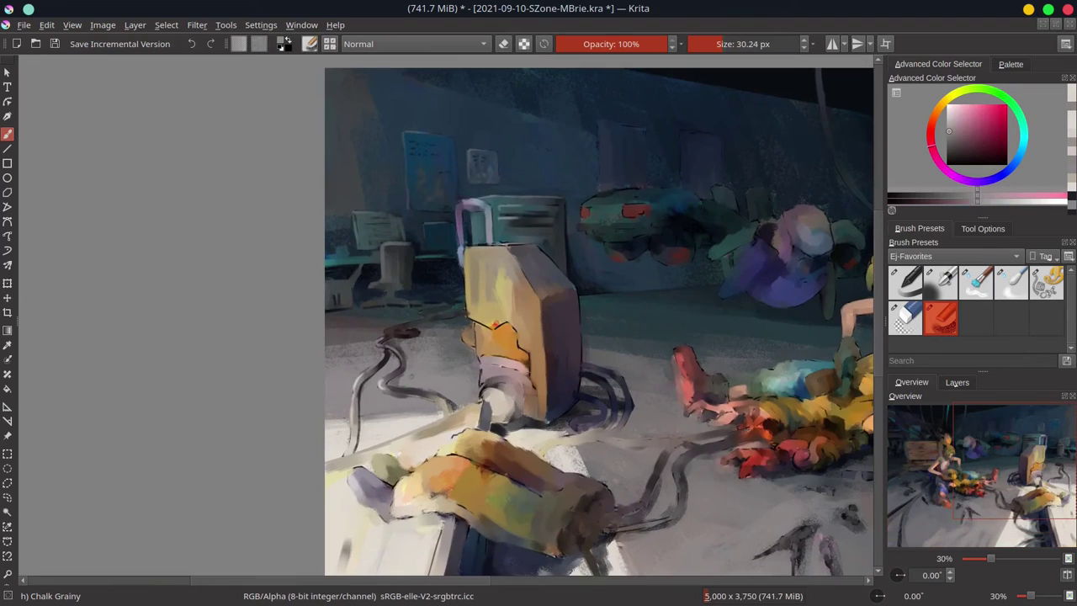
pyautogui.press('l')
pyautogui.press('l')
pyautogui.press(']')
pyautogui.press(']')
pyautogui.press(']')
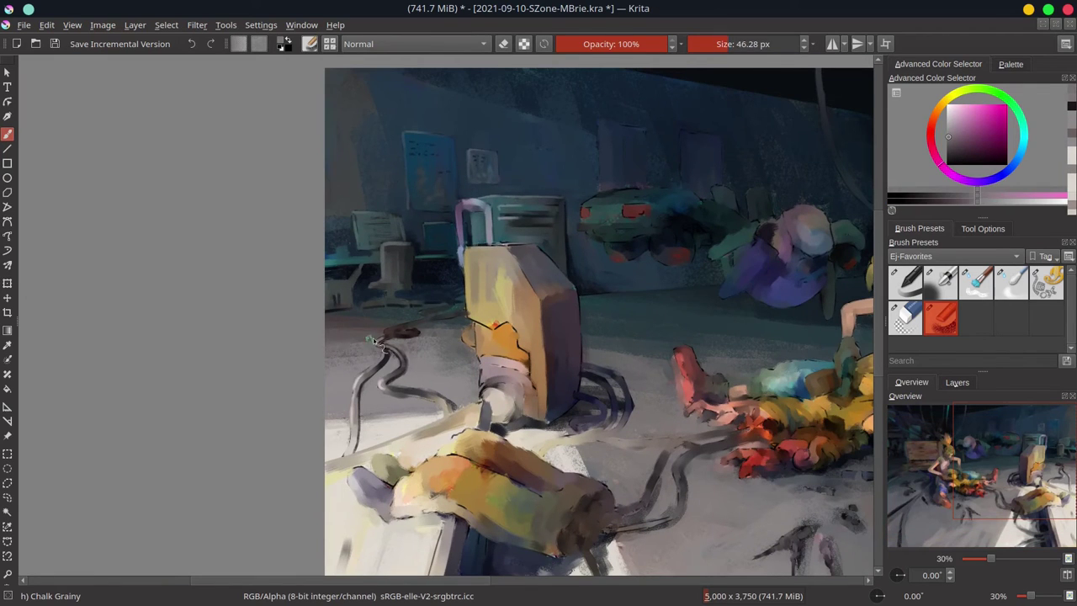
# Sample red, blue-grey, pale yellow and dark teal tones while bringing the right side into view
pyautogui.keyDown('ctrl'); pyautogui.click(488, 347); pyautogui.keyUp('ctrl')
pyautogui.press('[')
pyautogui.press('[')
pyautogui.press('[')
pyautogui.press('[')
pyautogui.press('[')
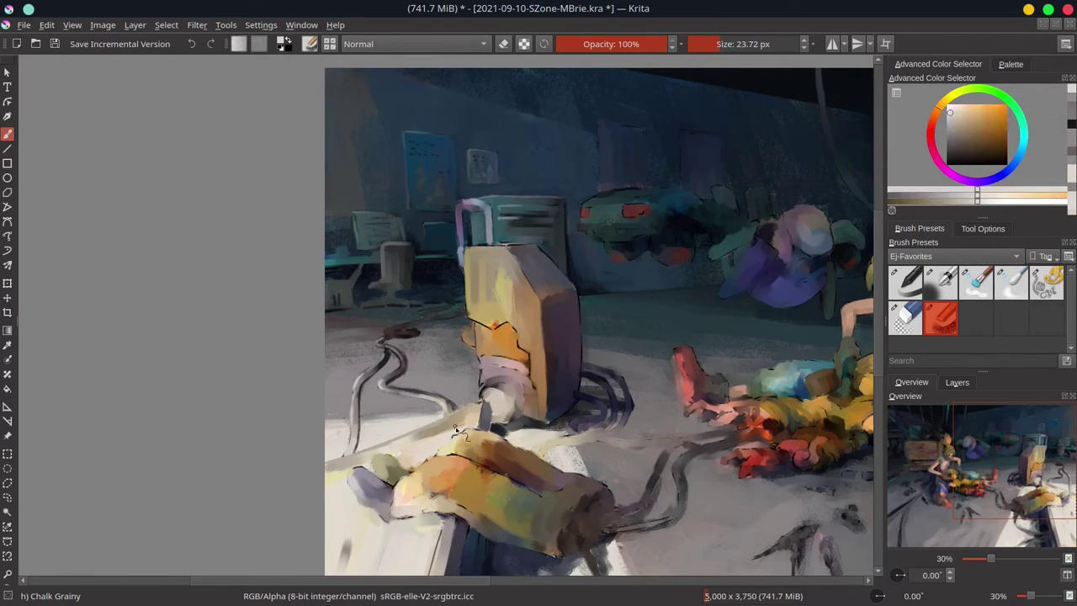
pyautogui.press('[')
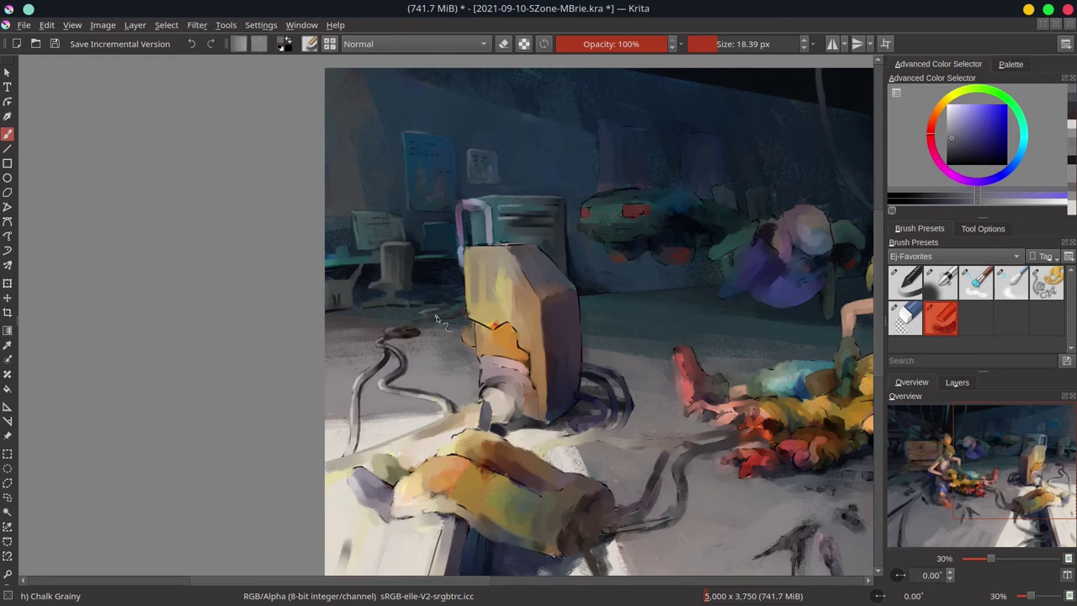
pyautogui.keyDown('ctrl'); pyautogui.click(452, 311); pyautogui.keyUp('ctrl')
pyautogui.keyDown('ctrl'); pyautogui.click(345, 509); pyautogui.keyUp('ctrl')
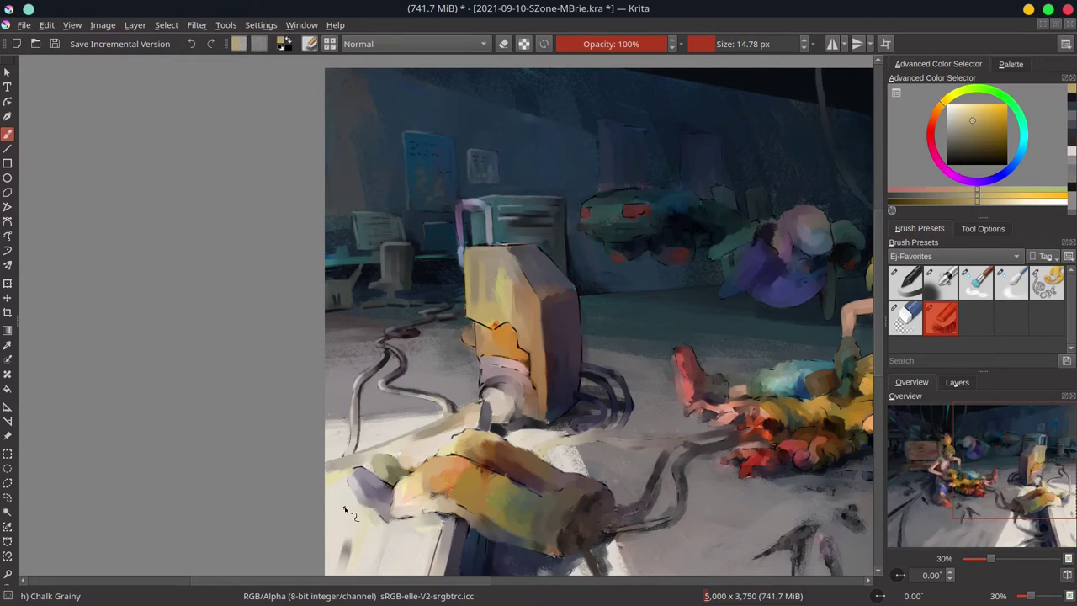
pyautogui.moveTo(605, 232); pyautogui.dragTo(374, 286)
pyautogui.keyDown('ctrl'); pyautogui.click(374, 286); pyautogui.keyUp('ctrl')
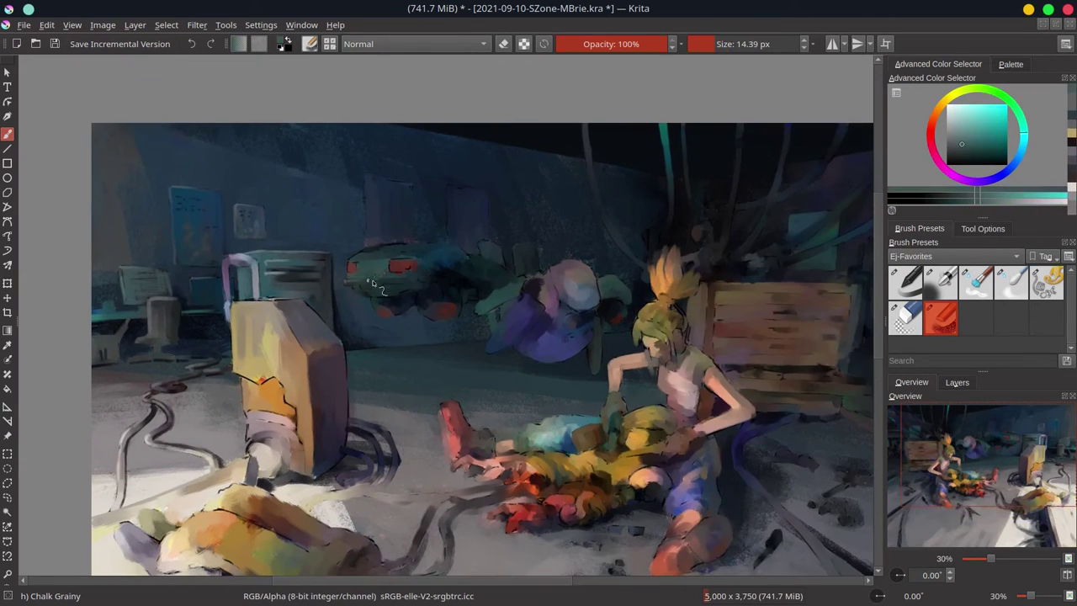
# Paint glowing red lights on the car and robot using a brighter red
pyautogui.keyDown('ctrl'); pyautogui.click(374, 286); pyautogui.keyUp('ctrl')
pyautogui.press(']')
pyautogui.press(']')
pyautogui.keyDown('ctrl'); pyautogui.click(365, 323); pyautogui.keyUp('ctrl')
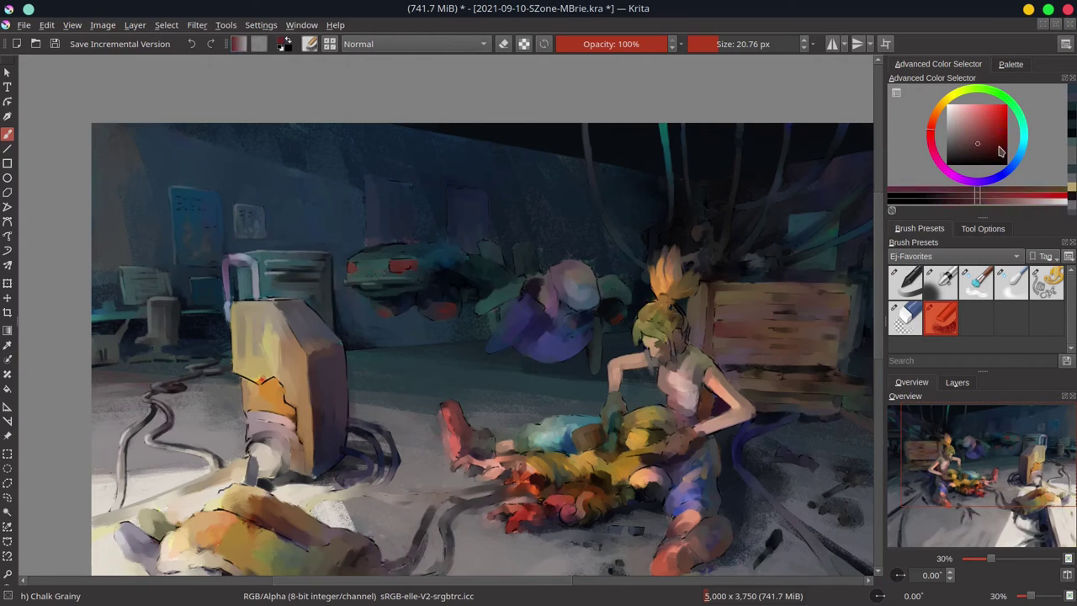
pyautogui.moveTo(1000, 151); pyautogui.dragTo(1000, 131)
pyautogui.press(']')
pyautogui.moveTo(379, 312); pyautogui.dragTo(438, 318)
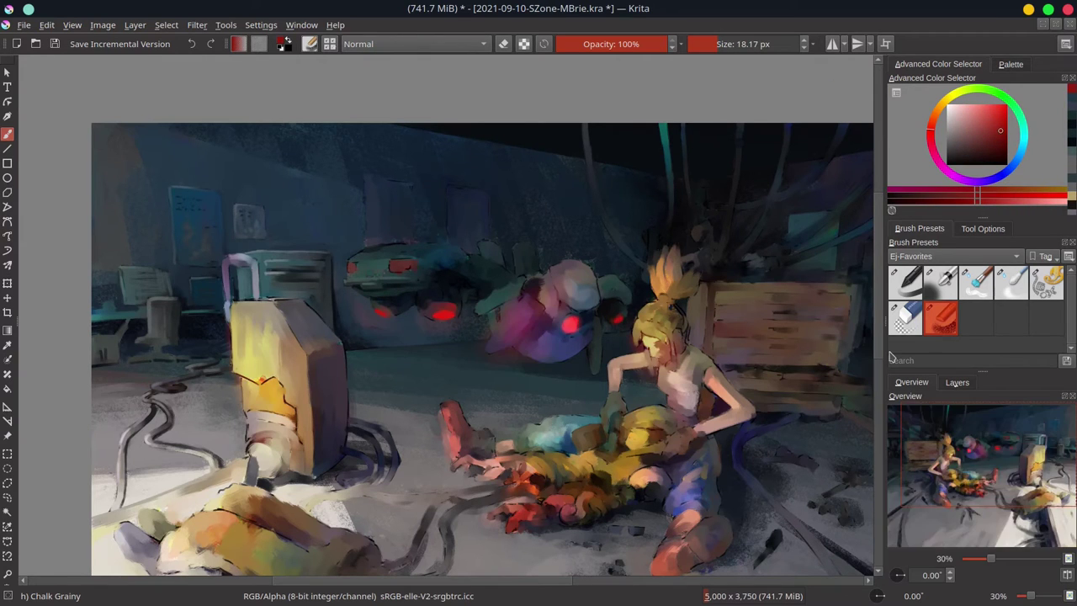
pyautogui.keyDown('ctrl'); pyautogui.click(450, 307); pyautogui.keyUp('ctrl')
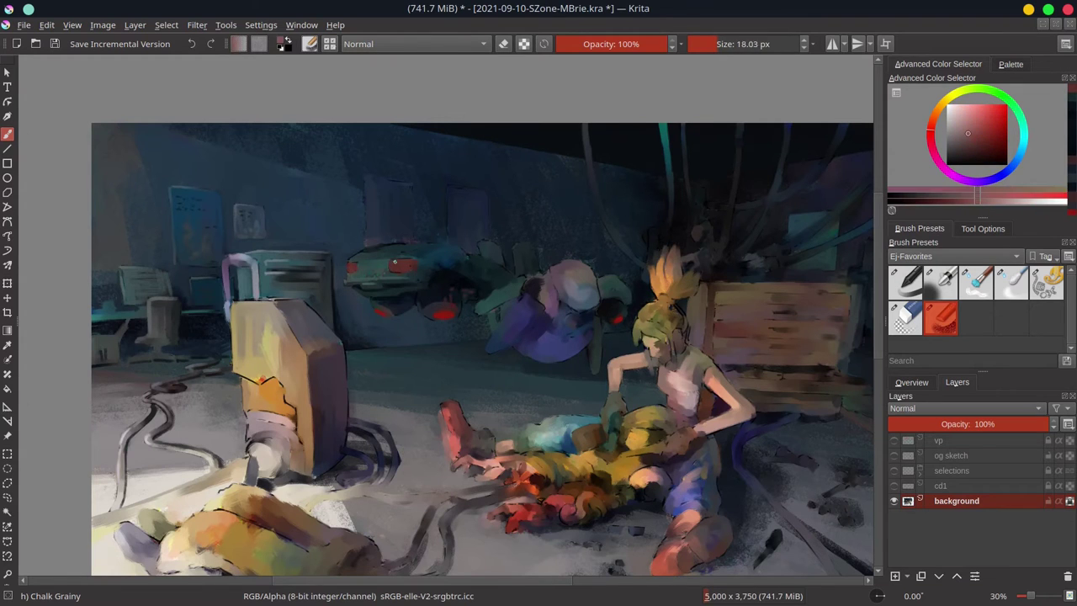
# Sample dark blue, wall teal, light orange and dark purple tones from the robot area
pyautogui.keyDown('ctrl'); pyautogui.click(417, 253); pyautogui.keyUp('ctrl')
pyautogui.press('[')
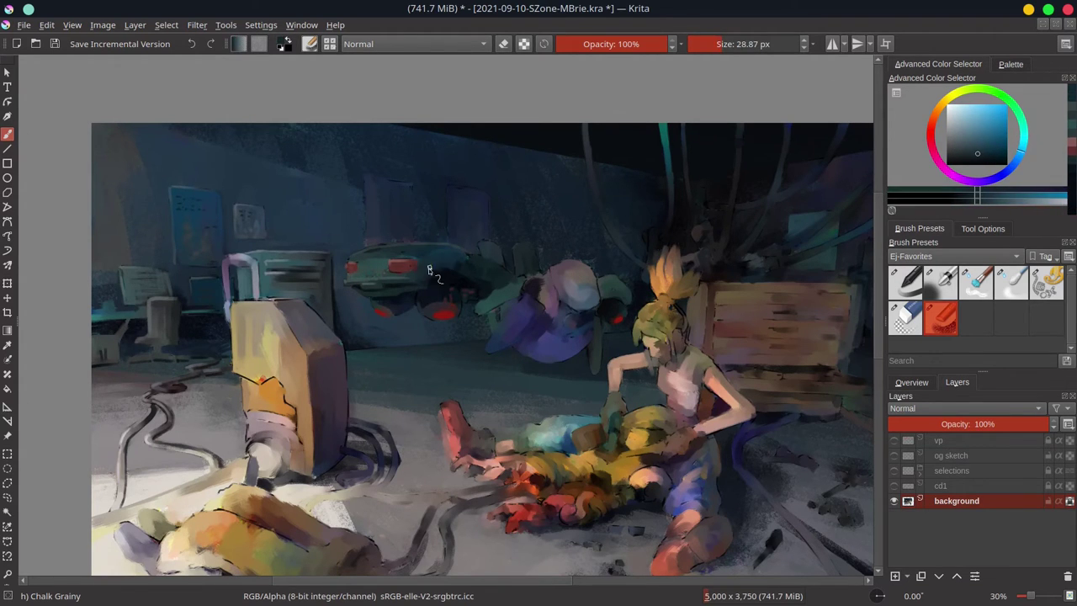
pyautogui.press('[')
pyautogui.keyDown('ctrl'); pyautogui.click(524, 233); pyautogui.keyUp('ctrl')
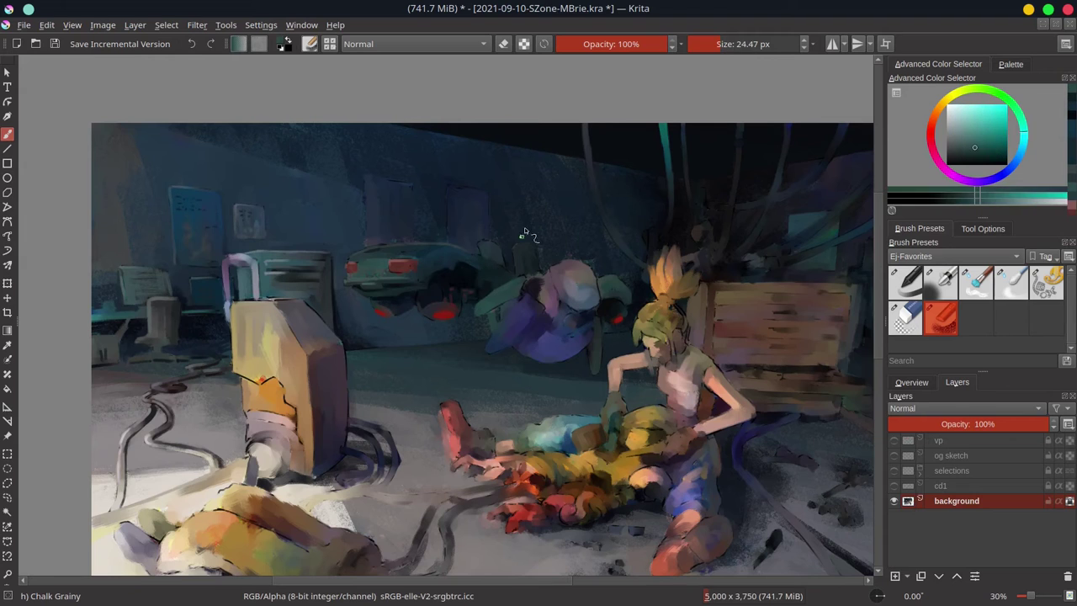
pyautogui.keyDown('ctrl'); pyautogui.click(514, 311); pyautogui.keyUp('ctrl')
pyautogui.keyDown('ctrl'); pyautogui.click(539, 319); pyautogui.keyUp('ctrl')
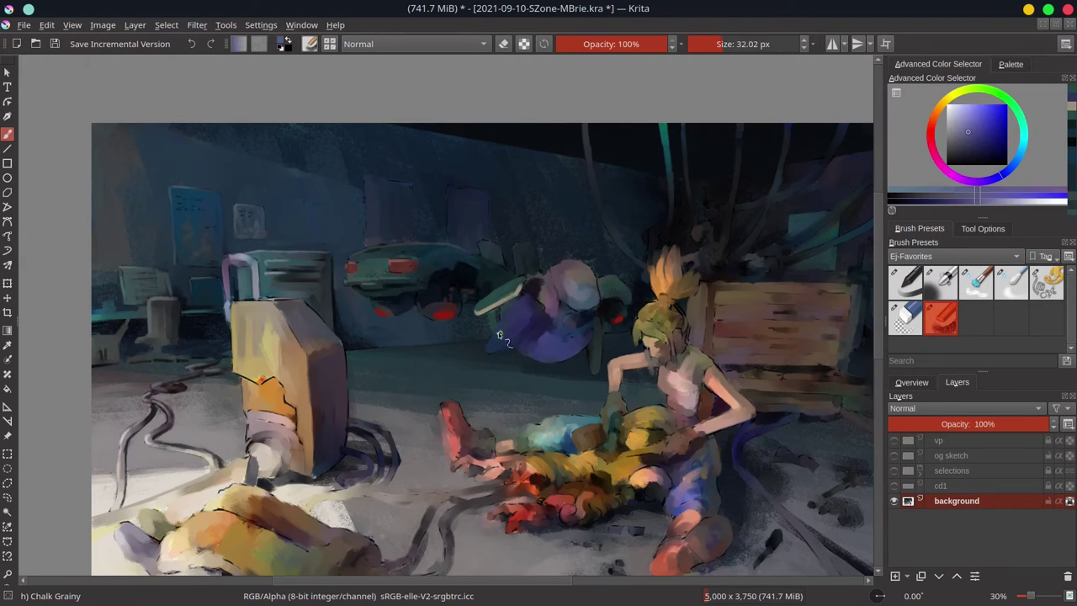
pyautogui.press(']')
pyautogui.press(']')
pyautogui.press(']')
pyautogui.keyDown('ctrl'); pyautogui.click(540, 319); pyautogui.keyUp('ctrl')
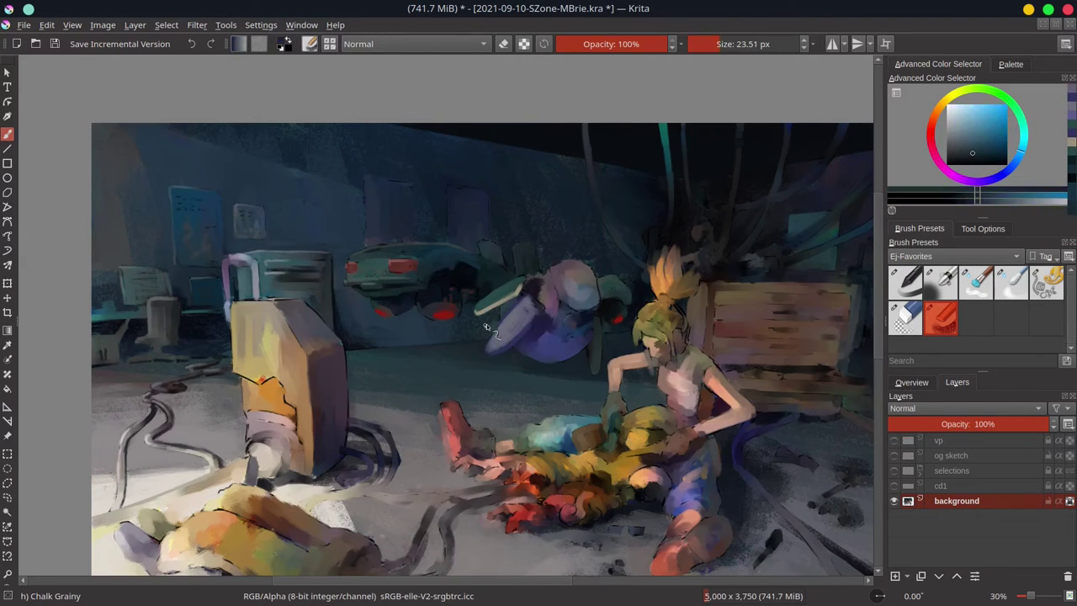
# Dab a sampled muted teal onto the painting and bring the left side into view
pyautogui.press('[')
pyautogui.press('[')
pyautogui.press('[')
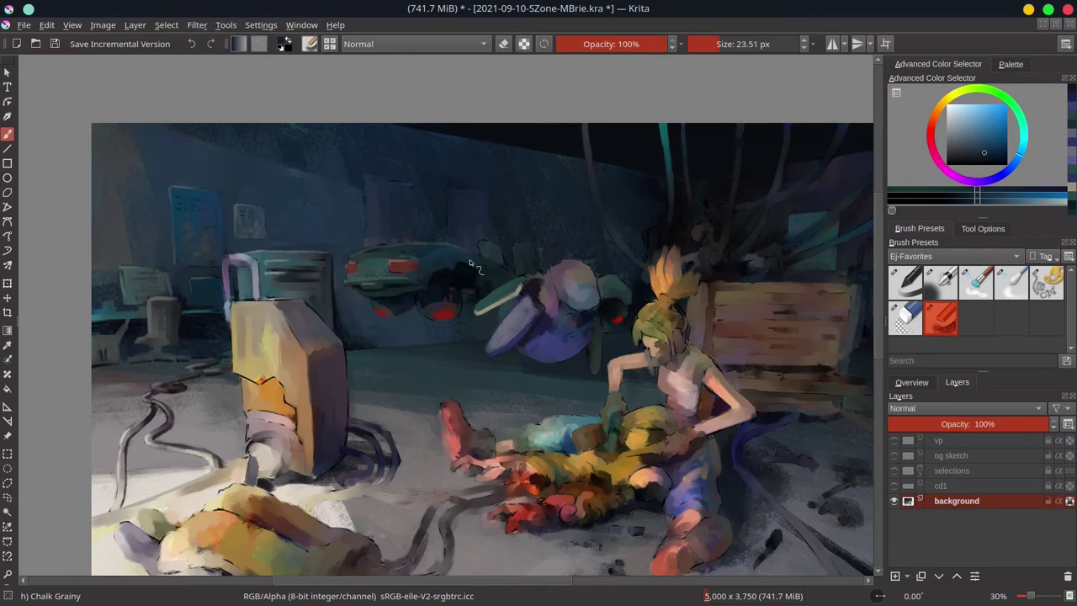
pyautogui.press(']')
pyautogui.press(']')
pyautogui.keyDown('ctrl'); pyautogui.click(479, 296); pyautogui.keyUp('ctrl')
pyautogui.keyDown('ctrl'); pyautogui.click(479, 296); pyautogui.keyUp('ctrl')
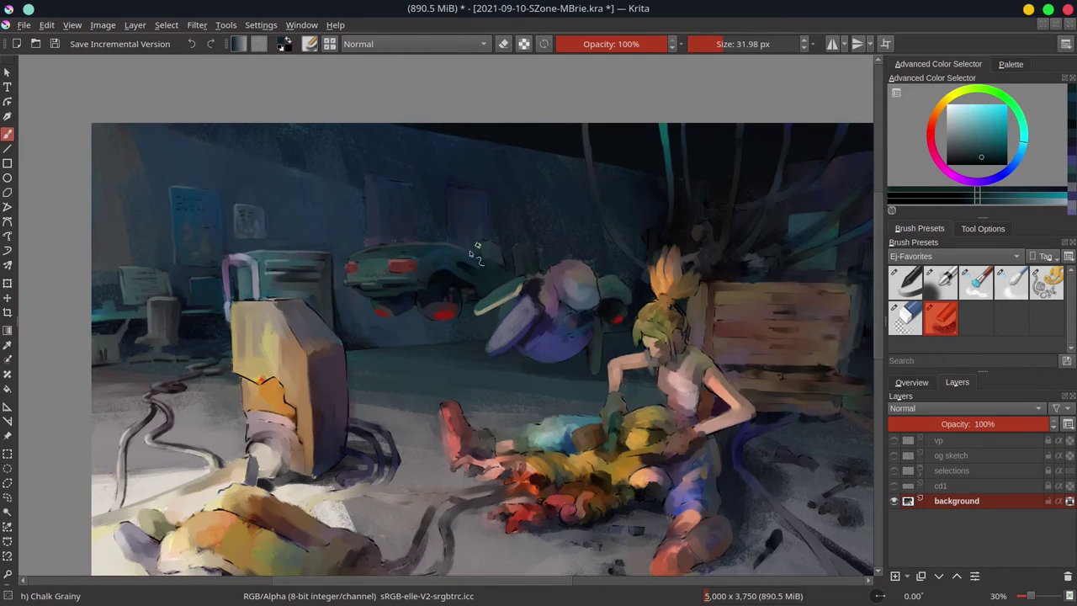
pyautogui.press('[')
pyautogui.press('[')
pyautogui.press('[')
pyautogui.press('[')
pyautogui.keyDown('ctrl'); pyautogui.click(448, 298); pyautogui.keyUp('ctrl')
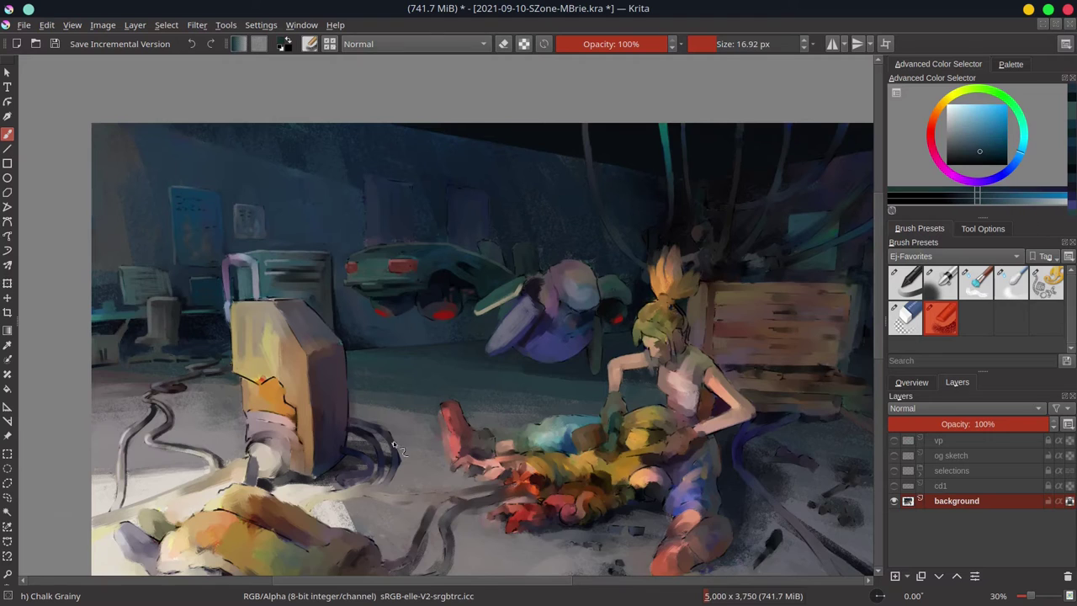
pyautogui.moveTo(448, 299); pyautogui.dragTo(364, 318)
pyautogui.click(912, 383)
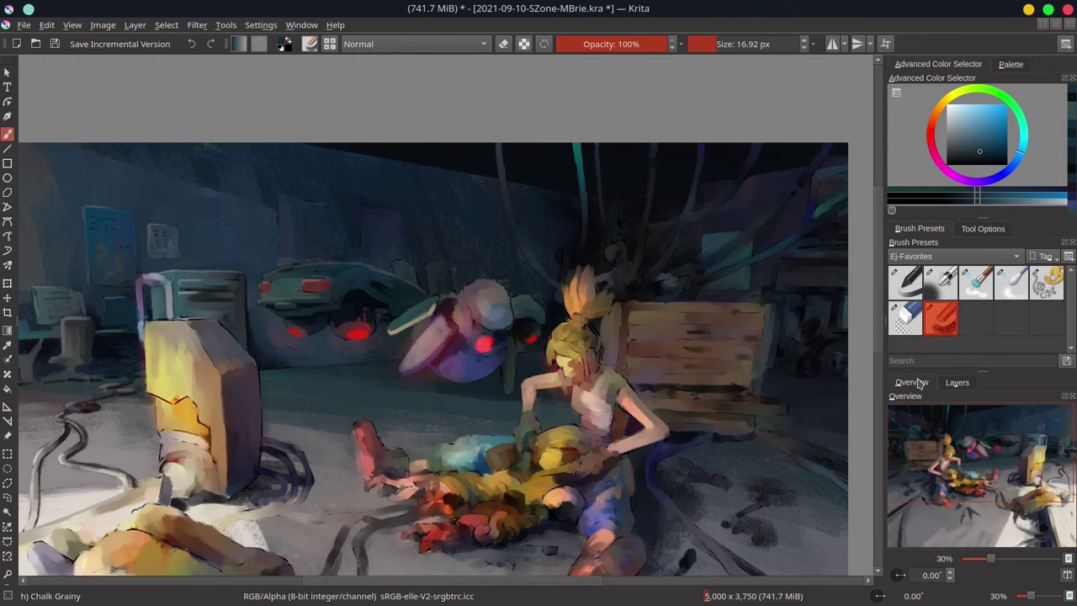
# Zoom out and rotate the view to review the composition, then reset the rotation and zoom back in
pyautogui.press('-')
pyautogui.press('-')
pyautogui.press('-')
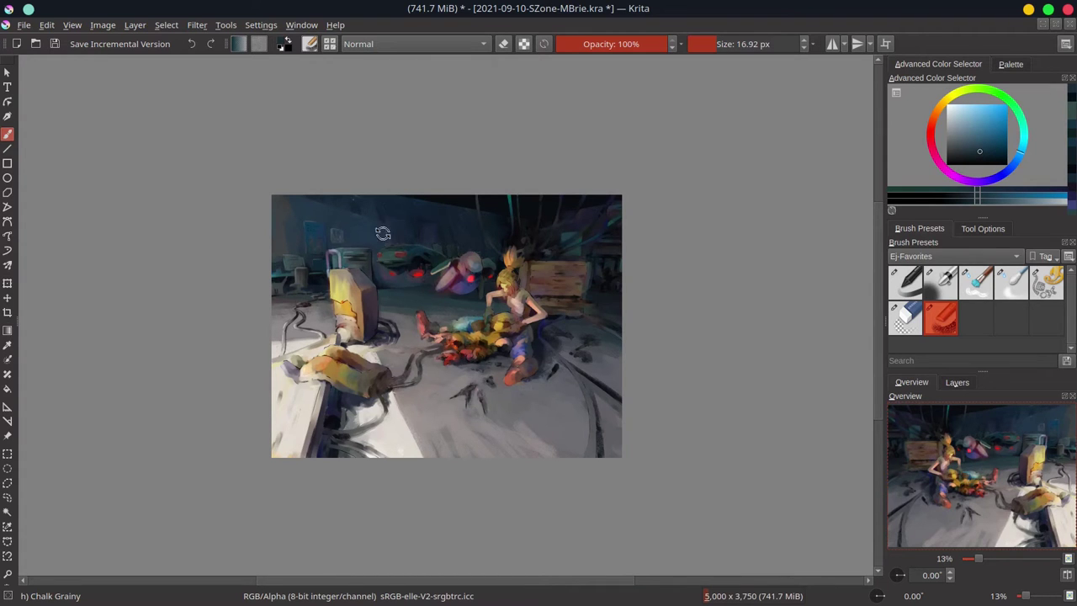
pyautogui.moveTo(377, 228); pyautogui.dragTo(251, 288)
pyautogui.hotkey('ctrl', 's')
pyautogui.press('5')
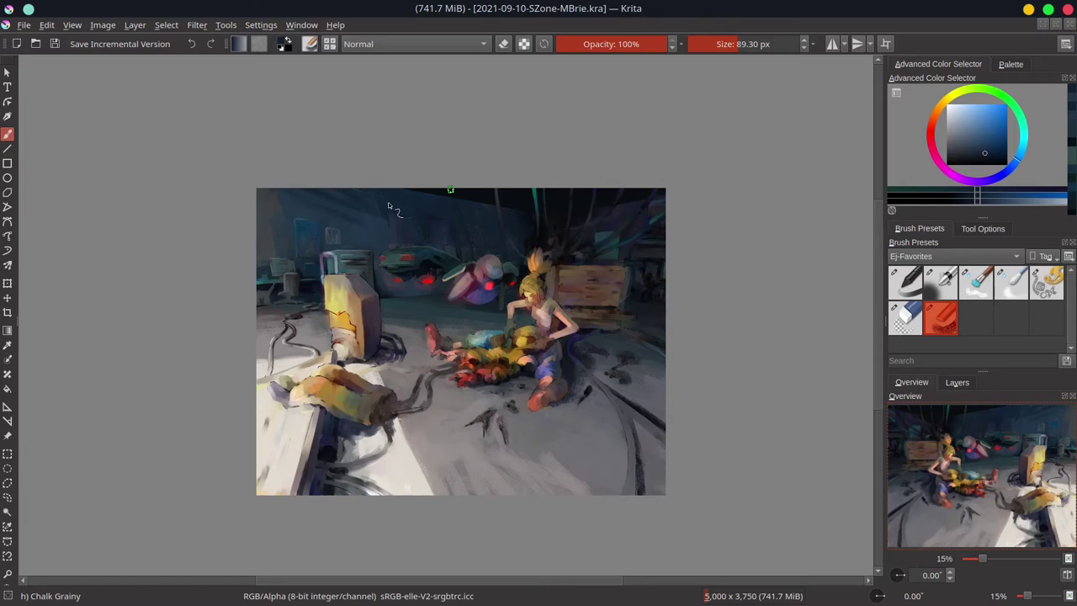
pyautogui.scroll(5, 334, 300)
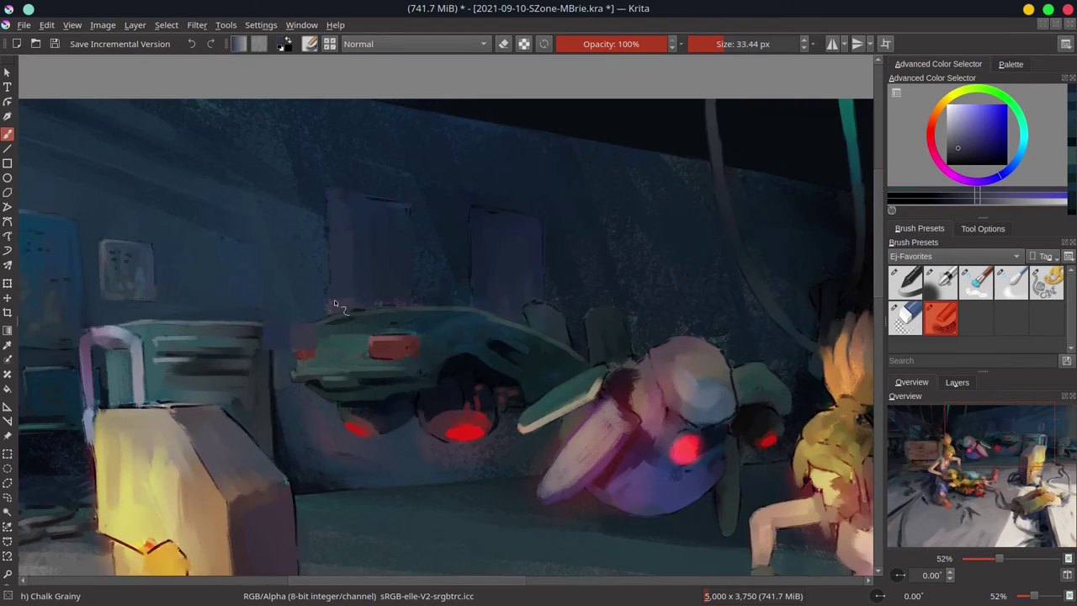
# Paint light chalk strokes on the two doors of the back wall using sampled wall colours
pyautogui.keyDown('ctrl'); pyautogui.click(407, 306); pyautogui.keyUp('ctrl')
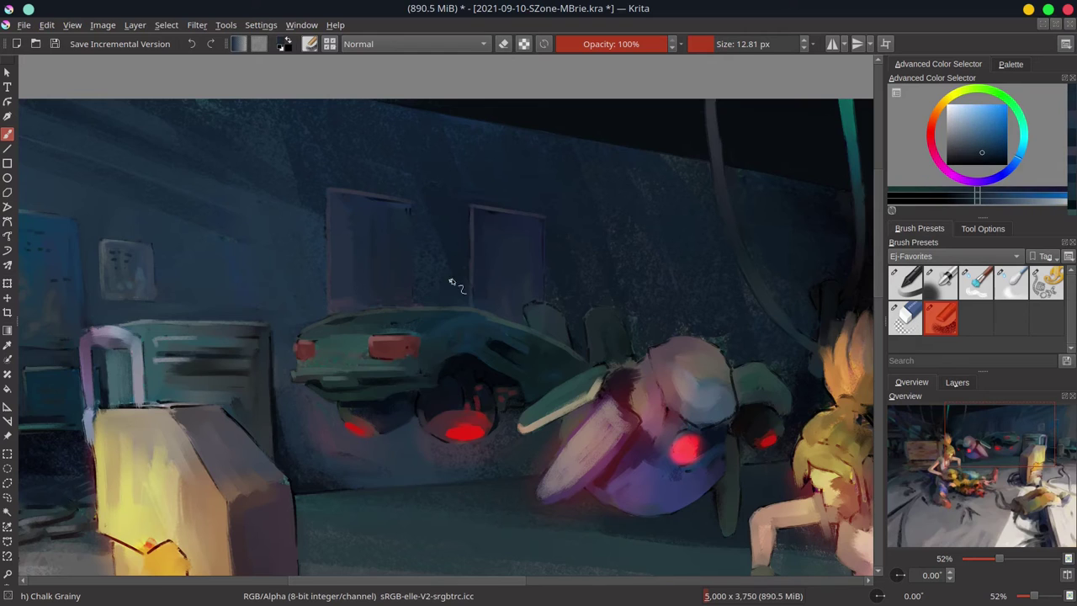
pyautogui.moveTo(457, 284)
pyautogui.mouseDown()
pyautogui.moveTo(364, 237)
pyautogui.moveTo(399, 223)
pyautogui.moveTo(504, 247)
pyautogui.moveTo(550, 218)
pyautogui.moveTo(389, 264)
pyautogui.moveTo(349, 248)
pyautogui.moveTo(354, 290)
pyautogui.mouseUp()
pyautogui.keyDown('ctrl'); pyautogui.click(388, 264); pyautogui.keyUp('ctrl')
pyautogui.moveTo(500, 267); pyautogui.dragTo(509, 294)
pyautogui.keyDown('ctrl'); pyautogui.click(526, 373); pyautogui.keyUp('ctrl')
# Add dark blue wall accents, teal touch-ups on the car and a red light on the robot
pyautogui.keyDown('ctrl'); pyautogui.click(440, 240); pyautogui.keyUp('ctrl')
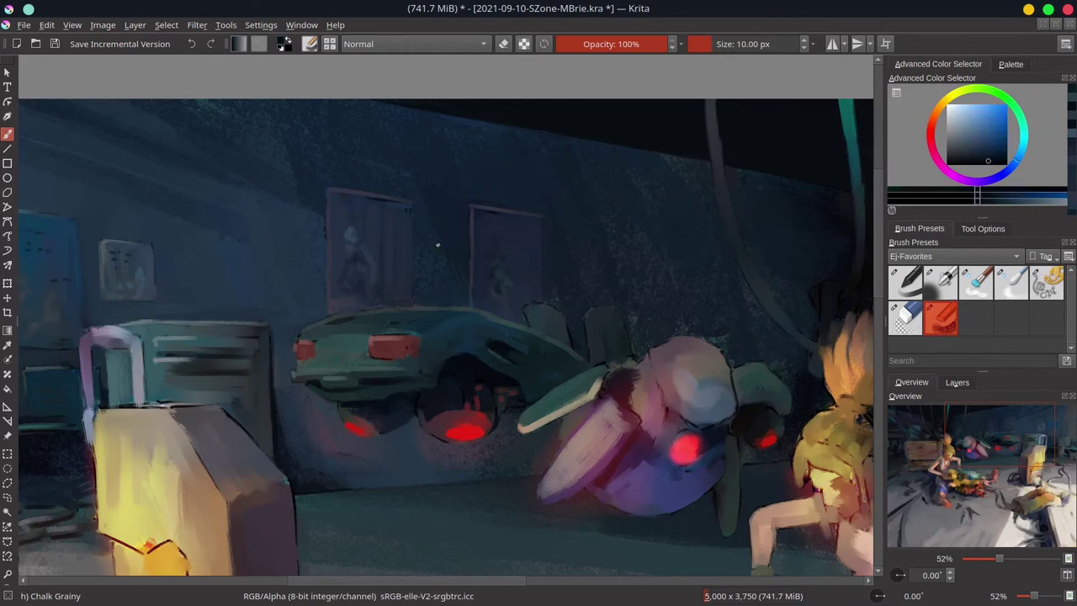
pyautogui.moveTo(400, 242); pyautogui.dragTo(388, 240)
pyautogui.keyDown('ctrl'); pyautogui.click(562, 308); pyautogui.keyUp('ctrl')
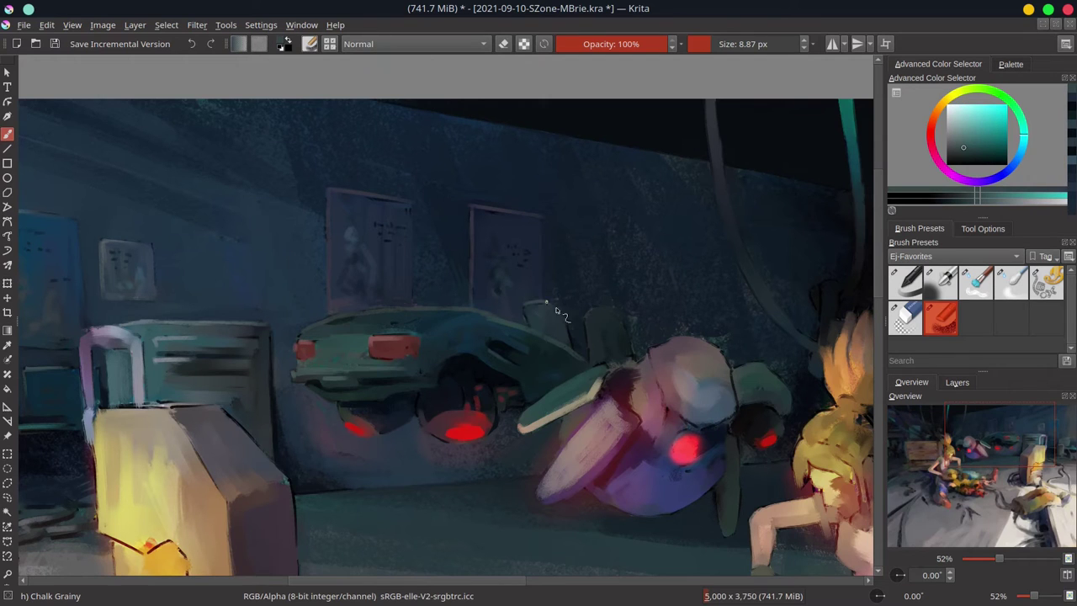
pyautogui.keyDown('ctrl'); pyautogui.click(601, 318); pyautogui.keyUp('ctrl')
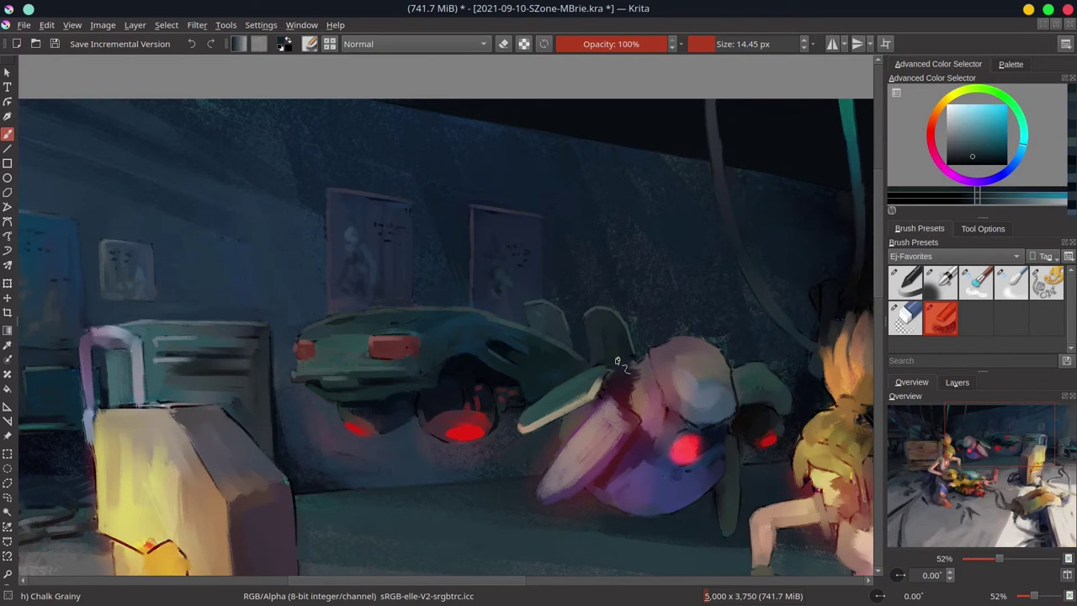
pyautogui.moveTo(739, 303); pyautogui.dragTo(630, 295)
pyautogui.keyDown('ctrl'); pyautogui.click(644, 412); pyautogui.keyUp('ctrl')
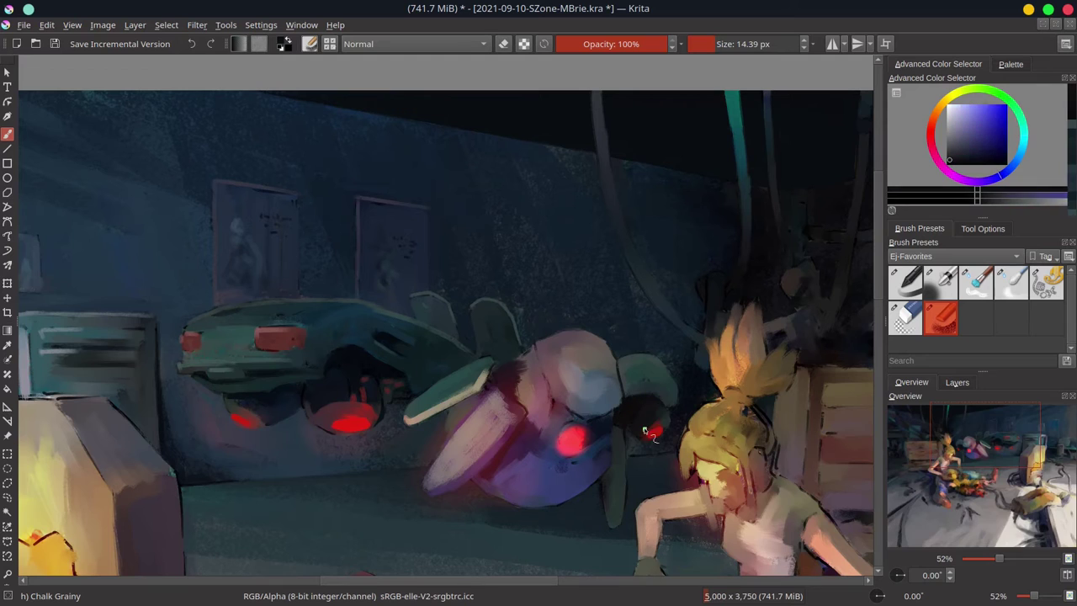
pyautogui.keyDown('ctrl'); pyautogui.click(631, 437); pyautogui.keyUp('ctrl')
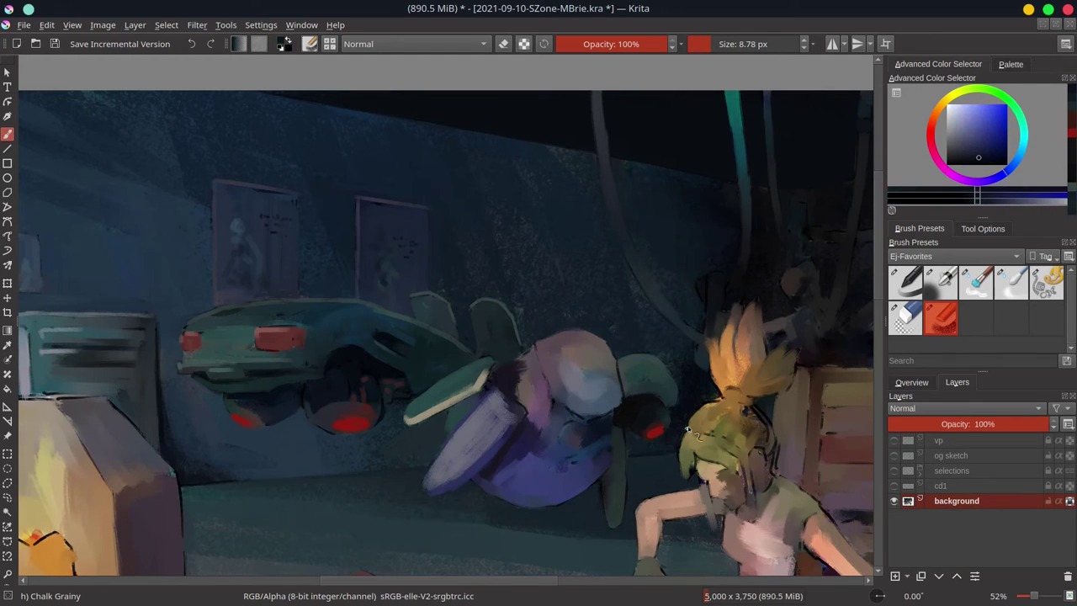
# Paint dark blue-violet strokes among the ceiling pipes
pyautogui.moveTo(622, 416); pyautogui.dragTo(496, 440)
pyautogui.keyDown('ctrl'); pyautogui.click(620, 147); pyautogui.keyUp('ctrl')
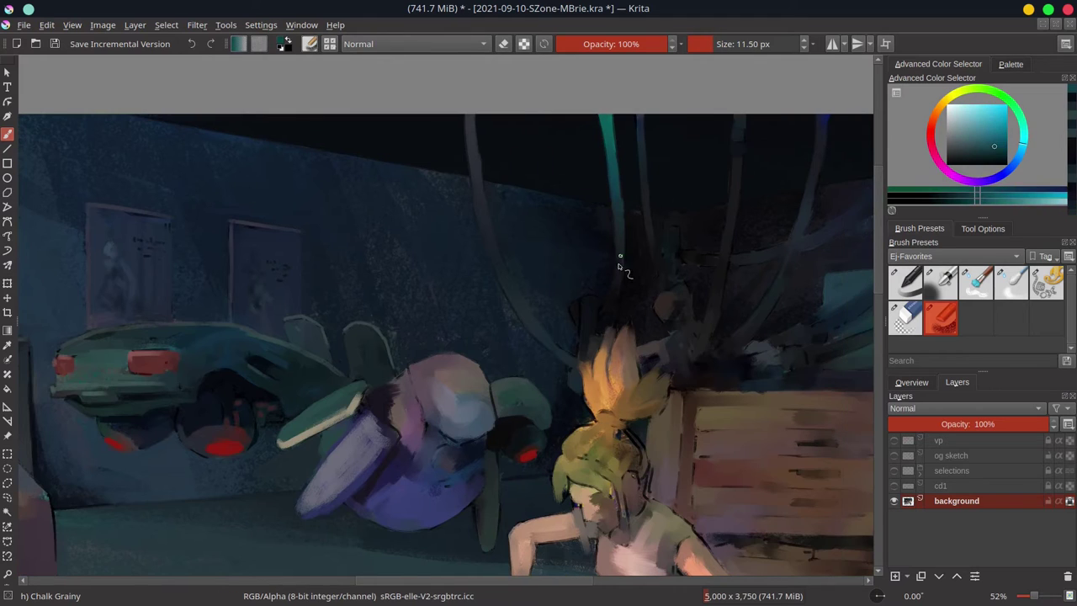
pyautogui.keyDown('ctrl'); pyautogui.click(580, 303); pyautogui.keyUp('ctrl')
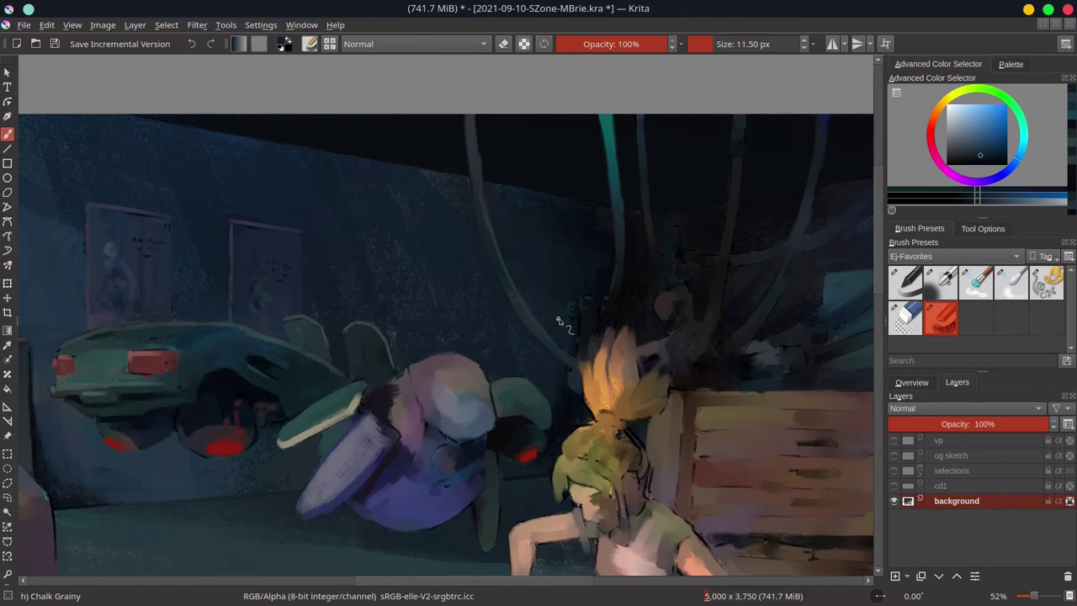
pyautogui.moveTo(515, 310); pyautogui.dragTo(430, 360)
pyautogui.press('[')
pyautogui.moveTo(567, 280); pyautogui.dragTo(462, 296)
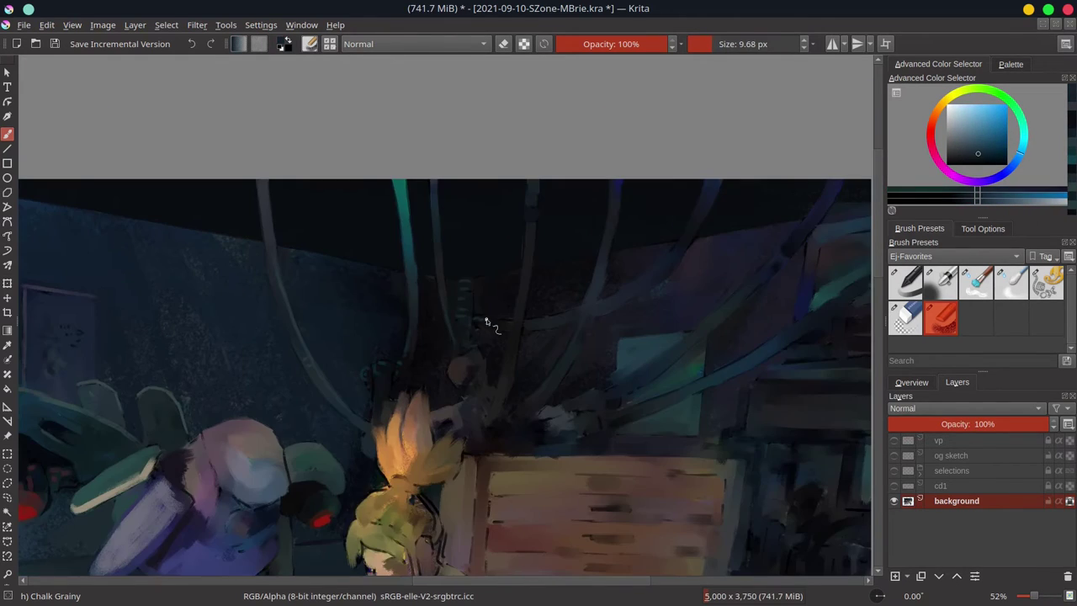
pyautogui.keyDown('ctrl'); pyautogui.click(605, 303); pyautogui.keyUp('ctrl')
pyautogui.press(']')
pyautogui.keyDown('ctrl'); pyautogui.click(533, 348); pyautogui.keyUp('ctrl')
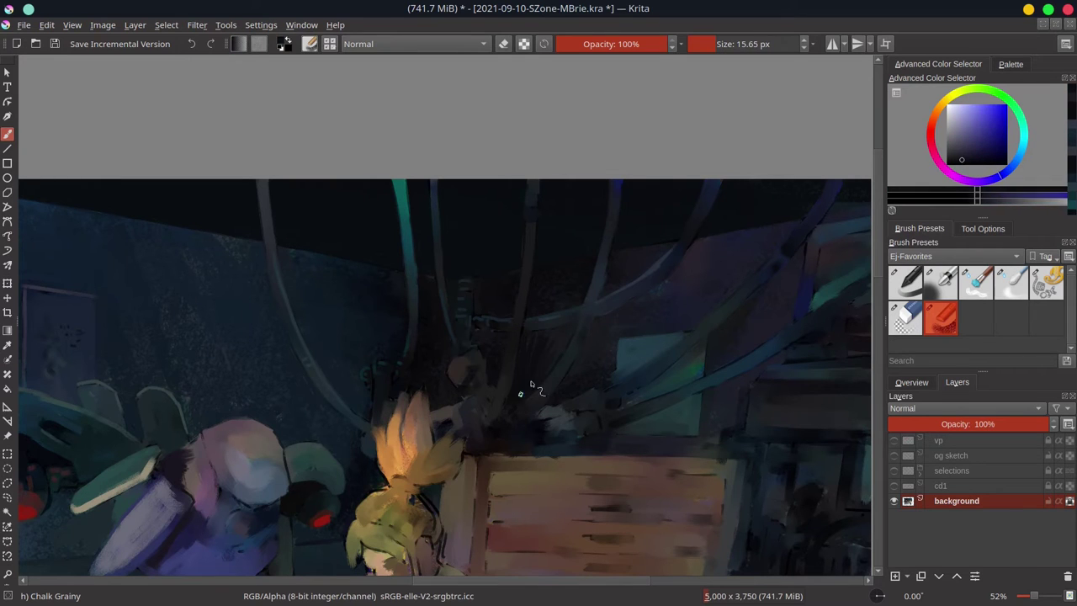
# Paint reddish tones sampled from the crate beside the girl's hair
pyautogui.press('[')
pyautogui.keyDown('ctrl'); pyautogui.click(493, 416); pyautogui.keyUp('ctrl')
pyautogui.keyDown('ctrl'); pyautogui.click(471, 435); pyautogui.keyUp('ctrl')
pyautogui.keyDown('ctrl'); pyautogui.click(457, 481); pyautogui.keyUp('ctrl')
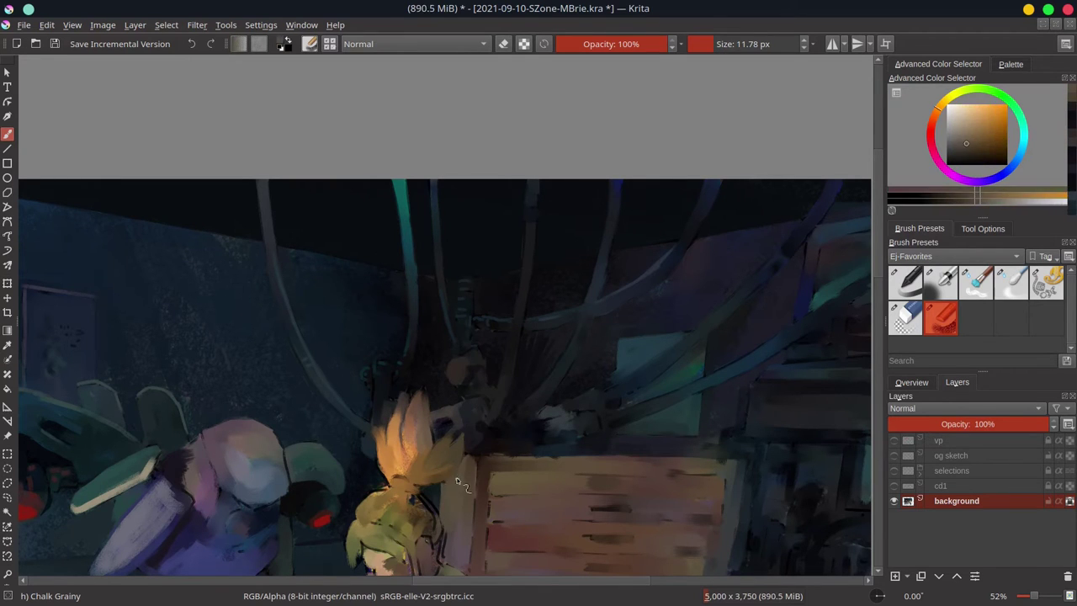
pyautogui.keyDown('ctrl'); pyautogui.click(456, 448); pyautogui.keyUp('ctrl')
pyautogui.keyDown('ctrl'); pyautogui.click(457, 447); pyautogui.keyUp('ctrl')
pyautogui.keyDown('ctrl'); pyautogui.click(457, 448); pyautogui.keyUp('ctrl')
pyautogui.moveTo(464, 511); pyautogui.dragTo(418, 444)
# Deepen the shadows above the crate with dark blue strokes and save the painting
pyautogui.press(']')
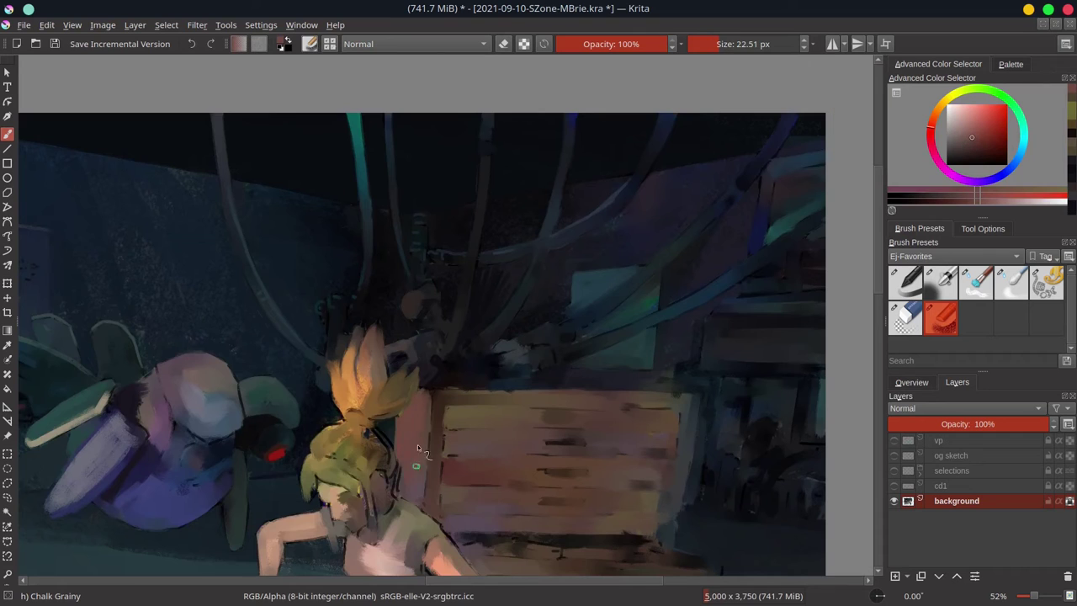
pyautogui.keyDown('ctrl'); pyautogui.click(393, 432); pyautogui.keyUp('ctrl')
pyautogui.moveTo(473, 342); pyautogui.dragTo(420, 385)
pyautogui.press('[')
pyautogui.press('[')
pyautogui.keyDown('ctrl'); pyautogui.click(429, 372); pyautogui.keyUp('ctrl')
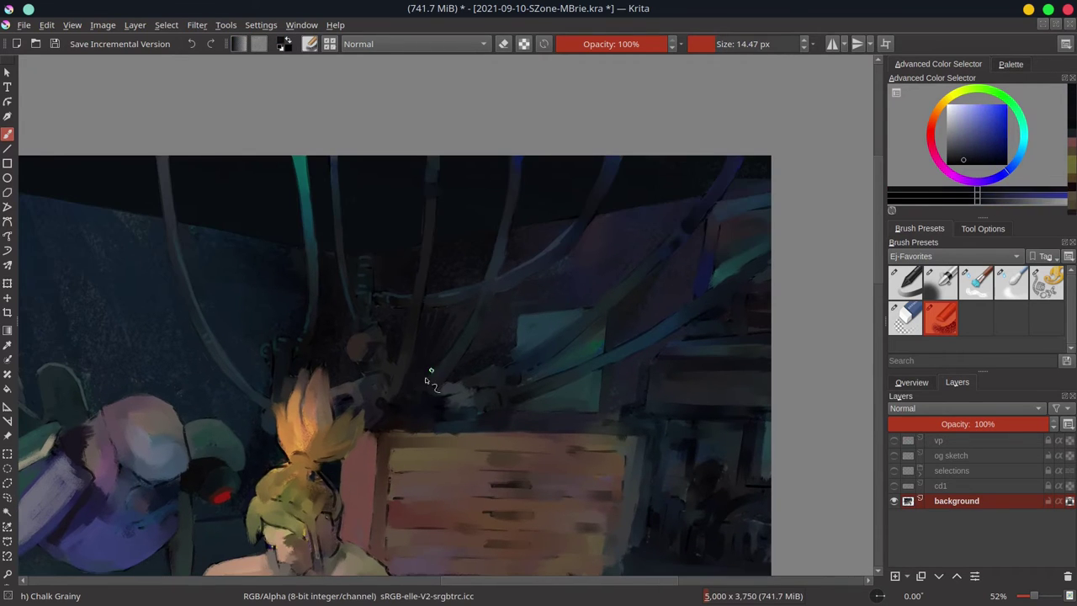
pyautogui.hotkey('ctrl', 's')
pyautogui.moveTo(509, 343); pyautogui.dragTo(413, 356)
# Pan and zoom to review the whole painting, then save it
pyautogui.click(911, 382)
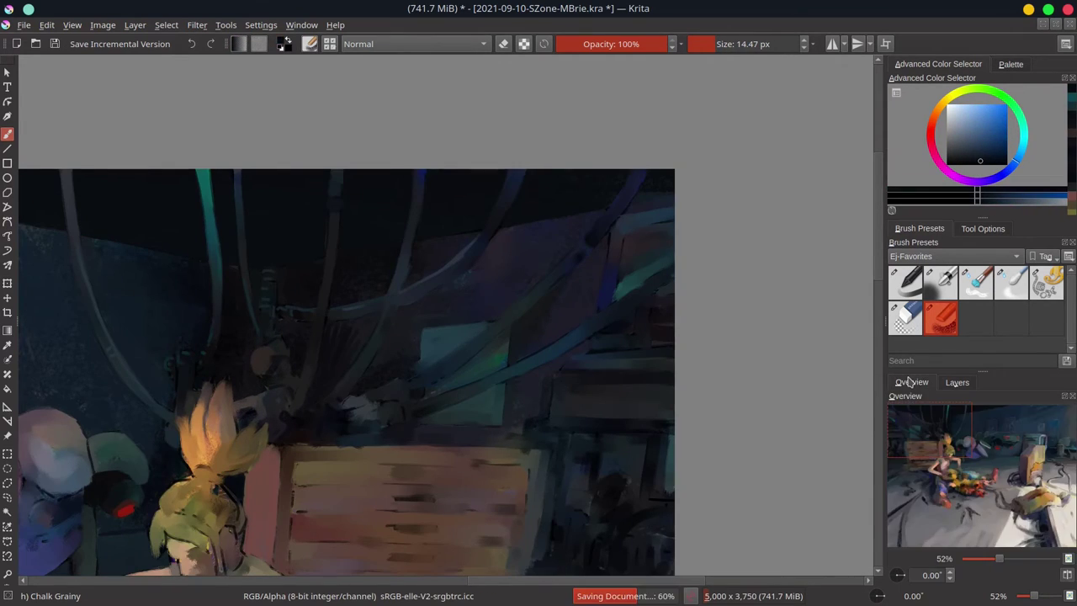
pyautogui.scroll(-4, 661, 342)
pyautogui.moveTo(661, 341); pyautogui.dragTo(661, 212)
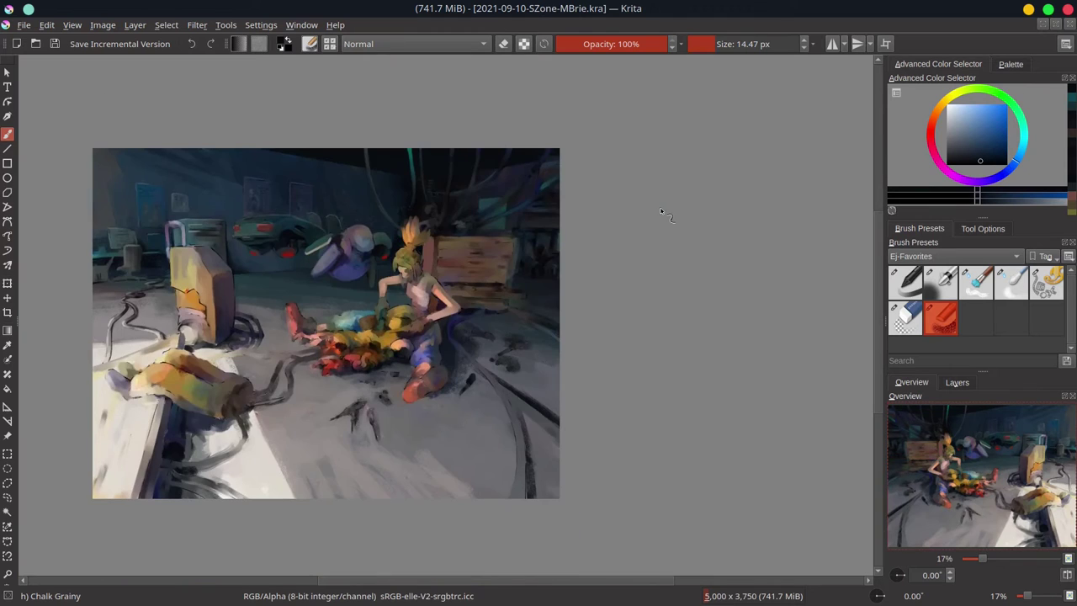
pyautogui.scroll(4, 462, 211)
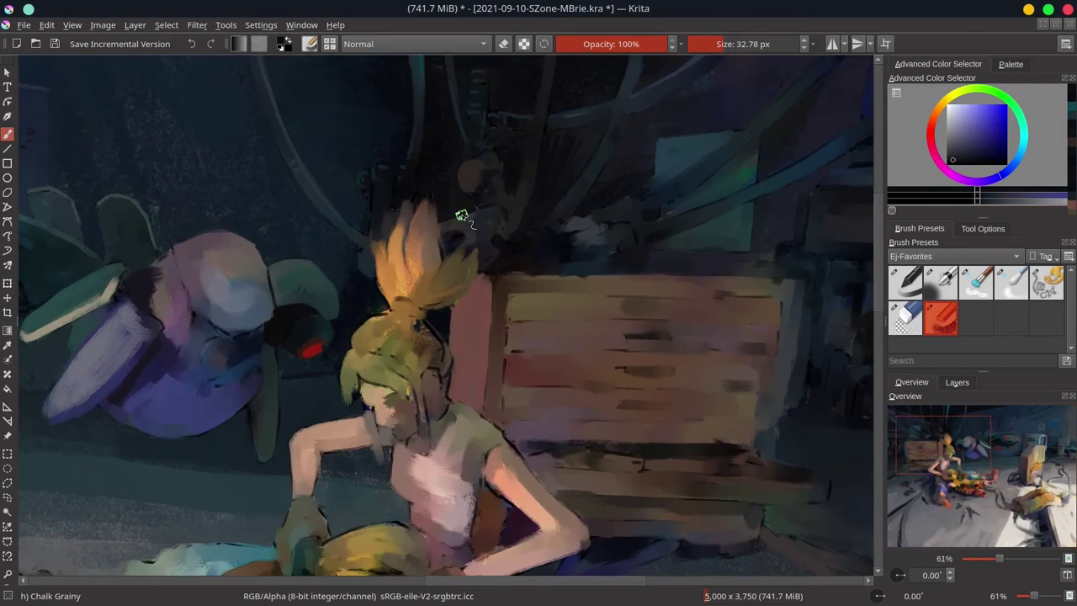
pyautogui.keyDown('ctrl'); pyautogui.click(445, 247); pyautogui.keyUp('ctrl')
pyautogui.press(']')
pyautogui.press(']')
pyautogui.press(']')
pyautogui.press(']')
pyautogui.scroll(-5, 507, 188)
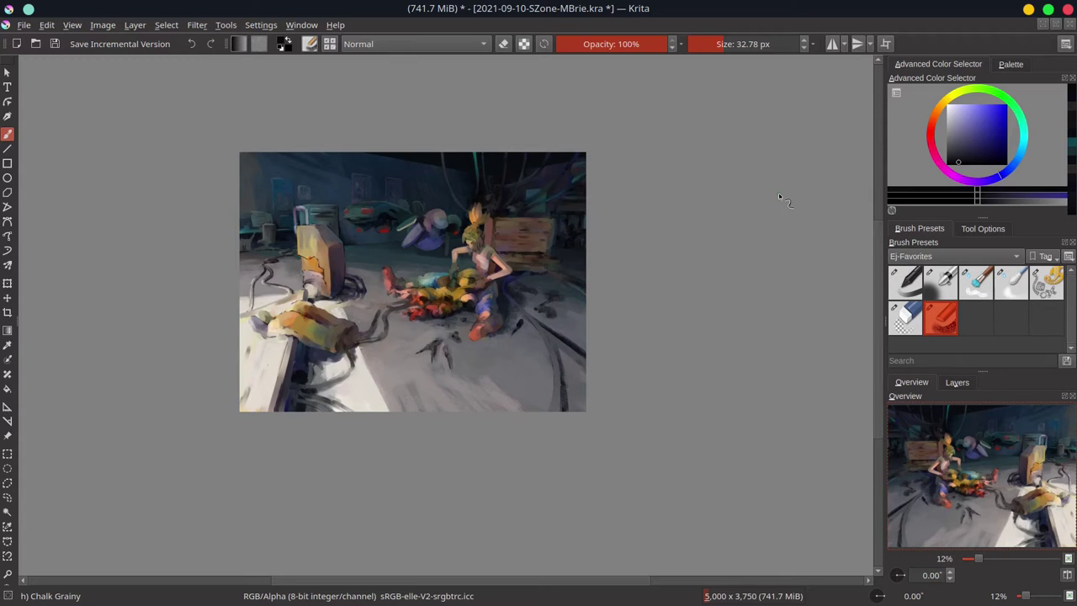
pyautogui.hotkey('ctrl', 's')
# Add a Color Adjustment filter layer with the Blue curve raised, and toggle it to compare
pyautogui.click(956, 382)
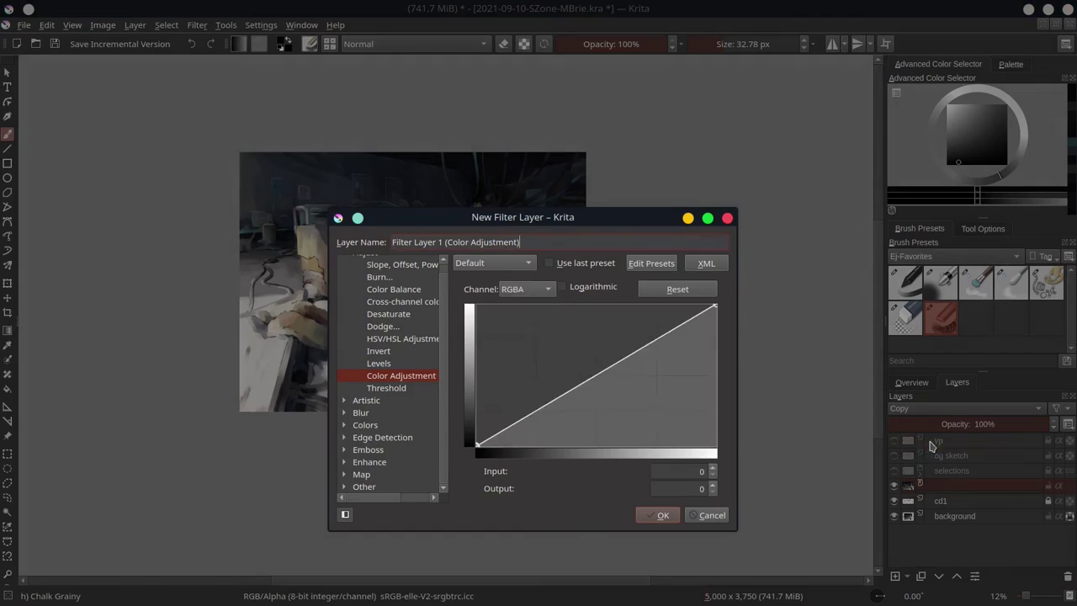
pyautogui.moveTo(648, 343)
pyautogui.mouseDown()
pyautogui.moveTo(649, 331)
pyautogui.moveTo(628, 345)
pyautogui.mouseUp()
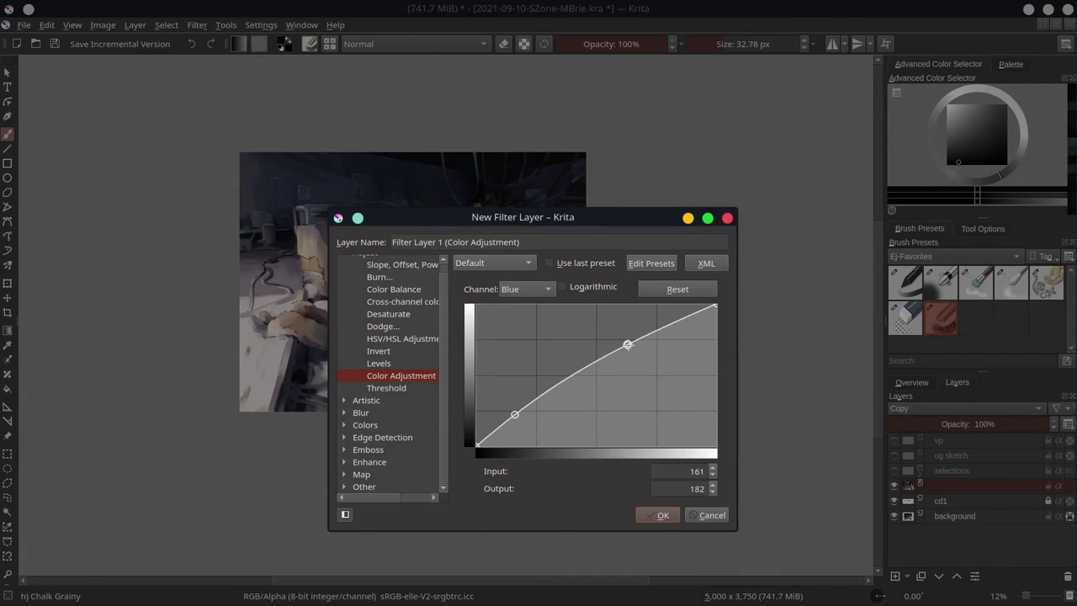
pyautogui.click(659, 515)
pyautogui.click(916, 384)
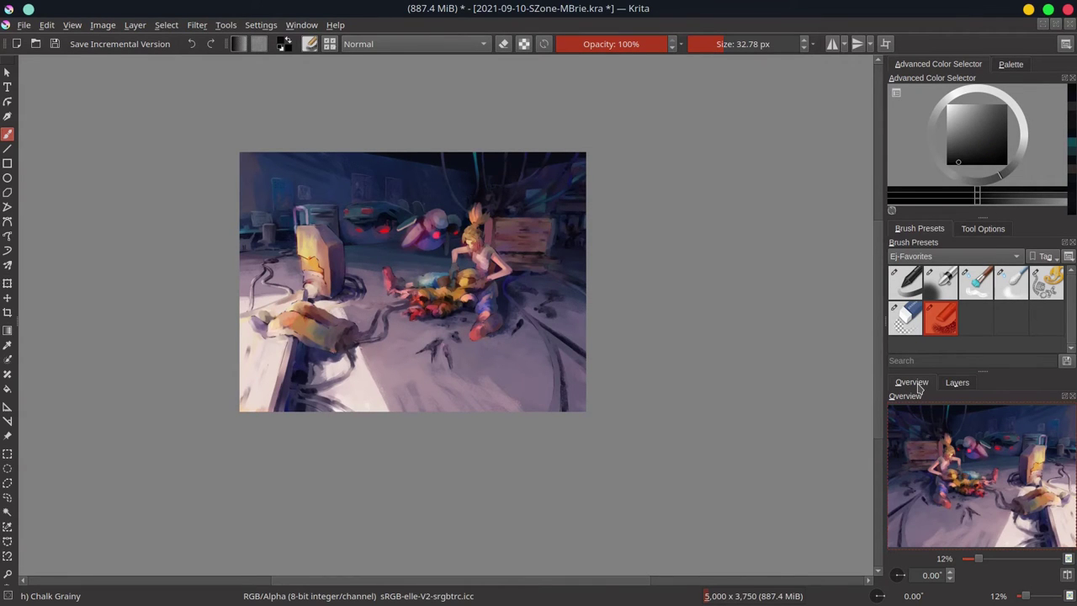
pyautogui.click(957, 382)
pyautogui.click(893, 486)
pyautogui.click(893, 486)
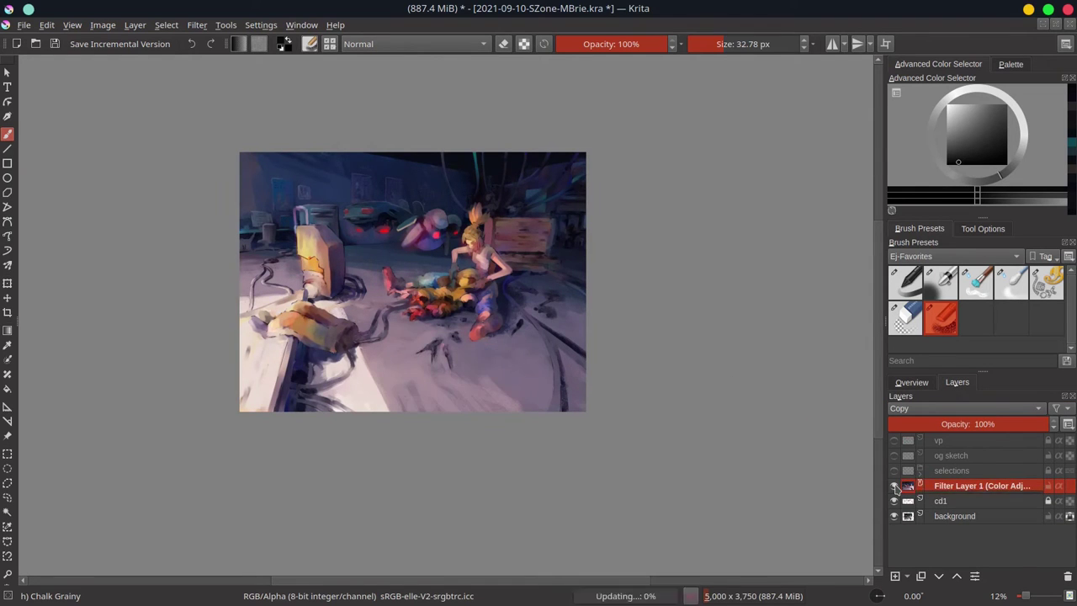
pyautogui.click(893, 485)
# On the background layer, paint a small teal-blue stroke on the pipes beside the crate
pyautogui.click(894, 500)
pyautogui.press('pagedown')
pyautogui.press('pagedown')
pyautogui.scroll(3, 805, 424)
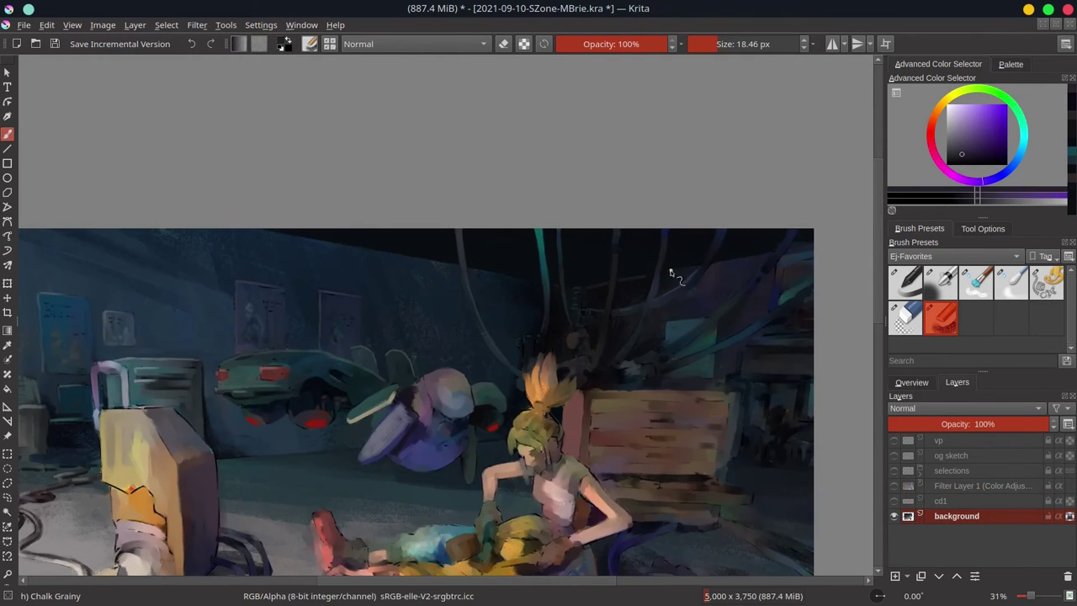
pyautogui.keyDown('ctrl'); pyautogui.click(638, 305); pyautogui.keyUp('ctrl')
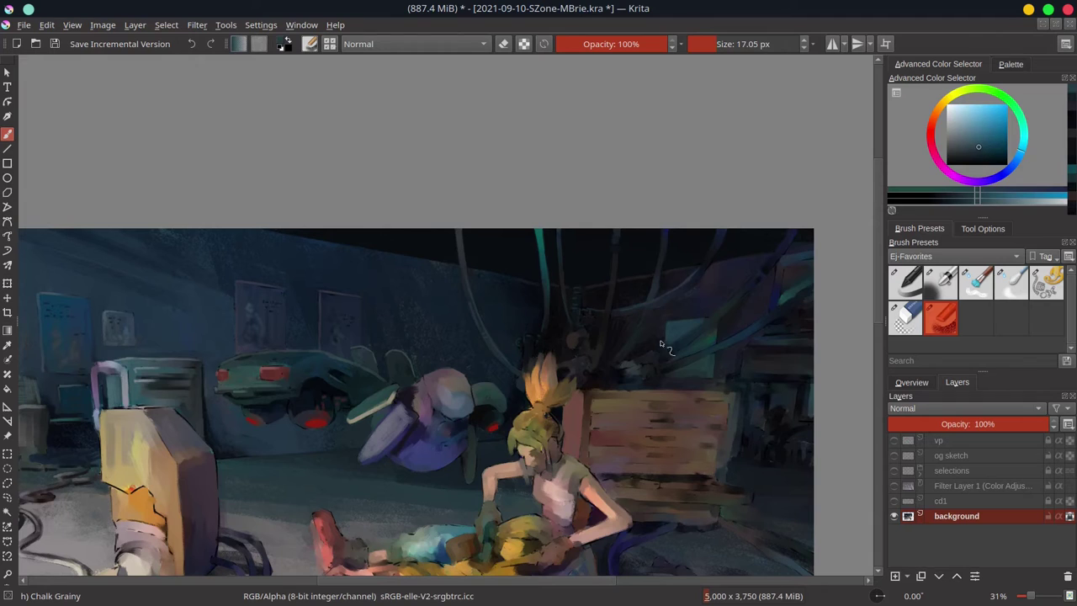
pyautogui.keyDown('ctrl'); pyautogui.click(660, 344); pyautogui.keyUp('ctrl')
pyautogui.keyDown('ctrl'); pyautogui.click(663, 322); pyautogui.keyUp('ctrl')
pyautogui.press(']')
pyautogui.keyDown('ctrl'); pyautogui.click(723, 387); pyautogui.keyUp('ctrl')
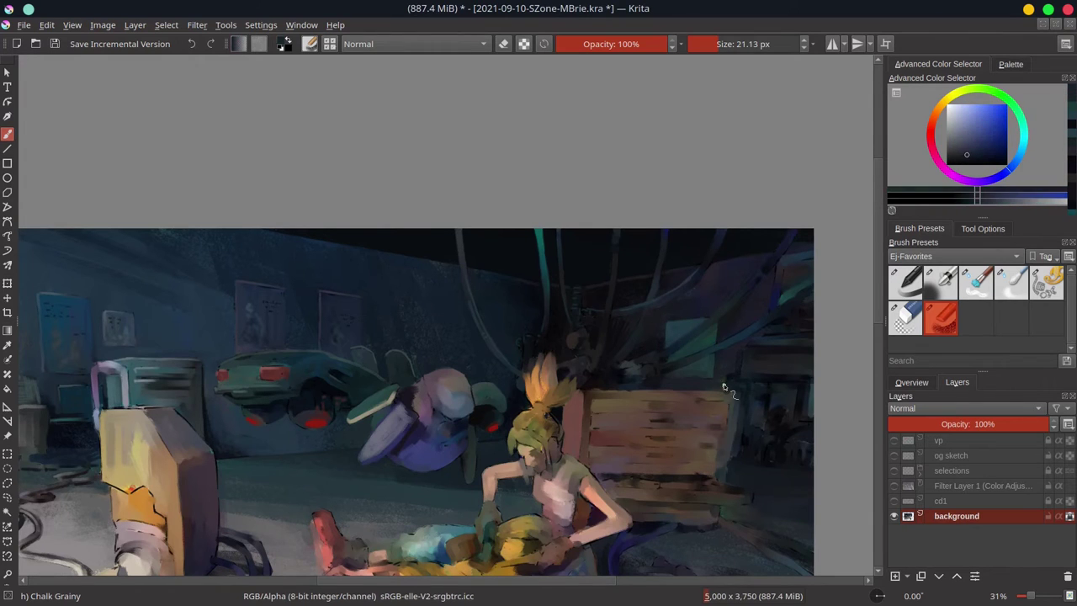
pyautogui.keyDown('ctrl'); pyautogui.click(751, 278); pyautogui.keyUp('ctrl')
pyautogui.press('[')
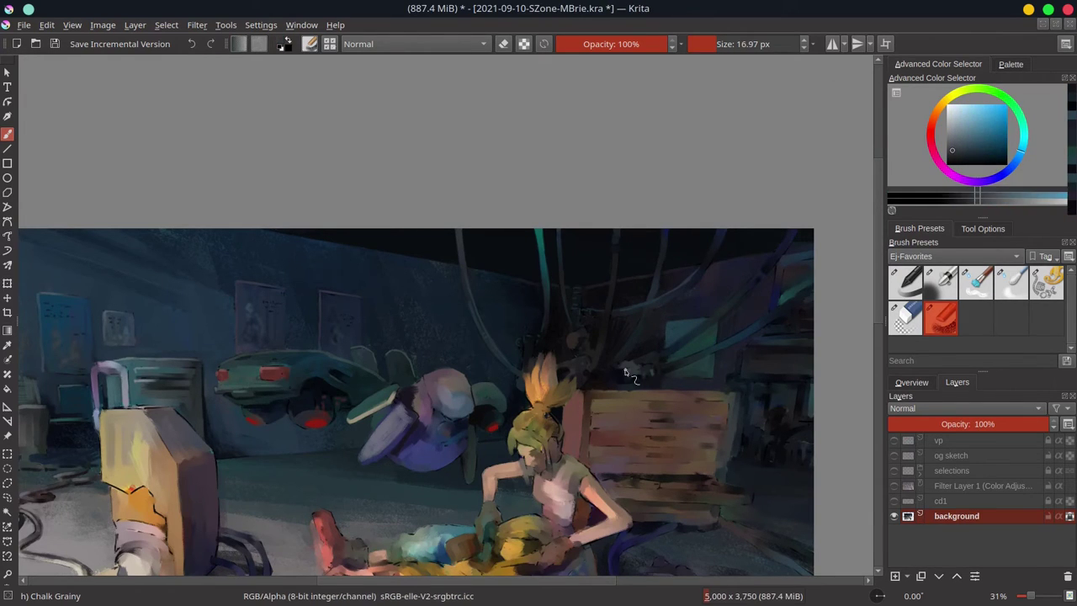
pyautogui.click(978, 151)
pyautogui.click(976, 146)
pyautogui.press('[')
pyautogui.keyDown('ctrl'); pyautogui.click(666, 361); pyautogui.keyUp('ctrl')
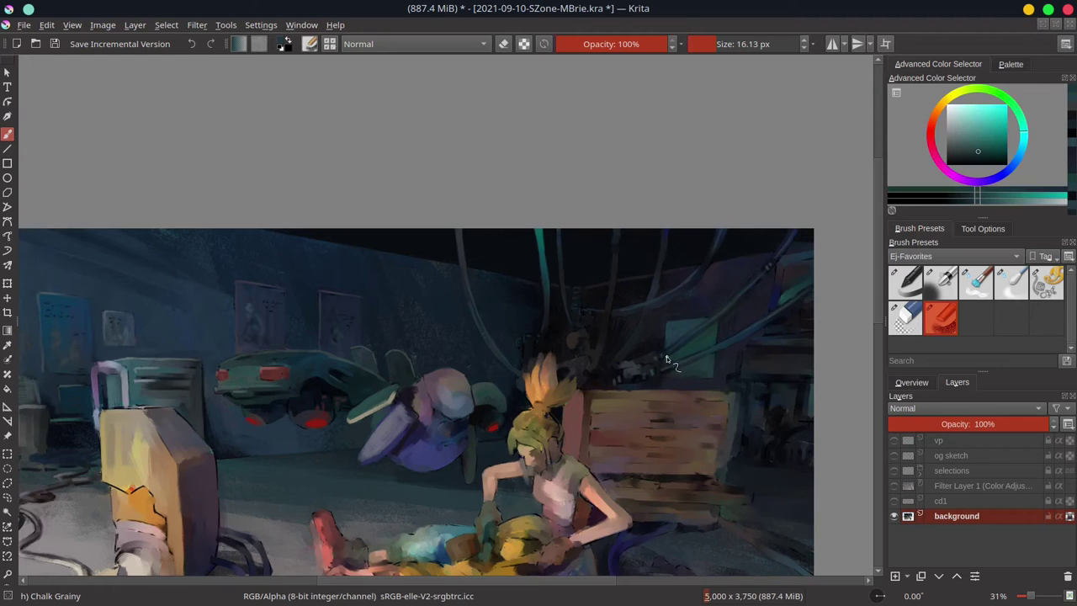
pyautogui.keyDown('ctrl'); pyautogui.click(766, 356); pyautogui.keyUp('ctrl')
pyautogui.moveTo(766, 356); pyautogui.dragTo(743, 360)
# Pick a teal colour and dab it near the top of the crate
pyautogui.press('[')
pyautogui.keyDown('ctrl'); pyautogui.click(729, 387); pyautogui.keyUp('ctrl')
pyautogui.keyDown('ctrl'); pyautogui.click(728, 387); pyautogui.keyUp('ctrl')
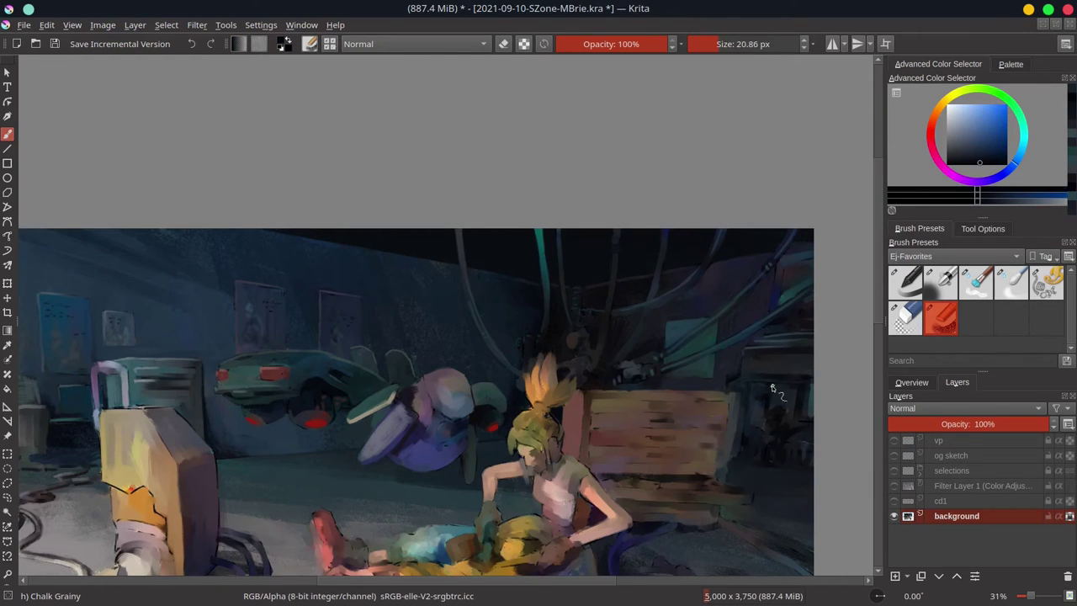
pyautogui.press(']')
pyautogui.press(']')
pyautogui.keyDown('ctrl'); pyautogui.click(782, 400); pyautogui.keyUp('ctrl')
pyautogui.keyDown('ctrl'); pyautogui.click(783, 450); pyautogui.keyUp('ctrl')
pyautogui.keyDown('ctrl'); pyautogui.click(773, 451); pyautogui.keyUp('ctrl')
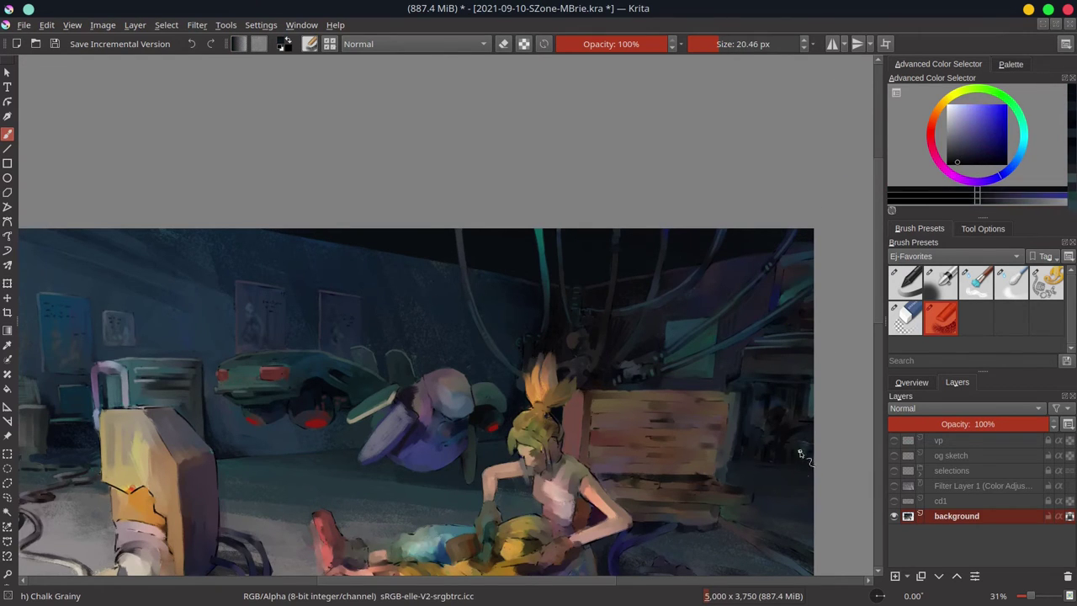
pyautogui.keyDown('ctrl'); pyautogui.click(773, 452); pyautogui.keyUp('ctrl')
pyautogui.press('[')
pyautogui.keyDown('ctrl'); pyautogui.click(752, 394); pyautogui.keyUp('ctrl')
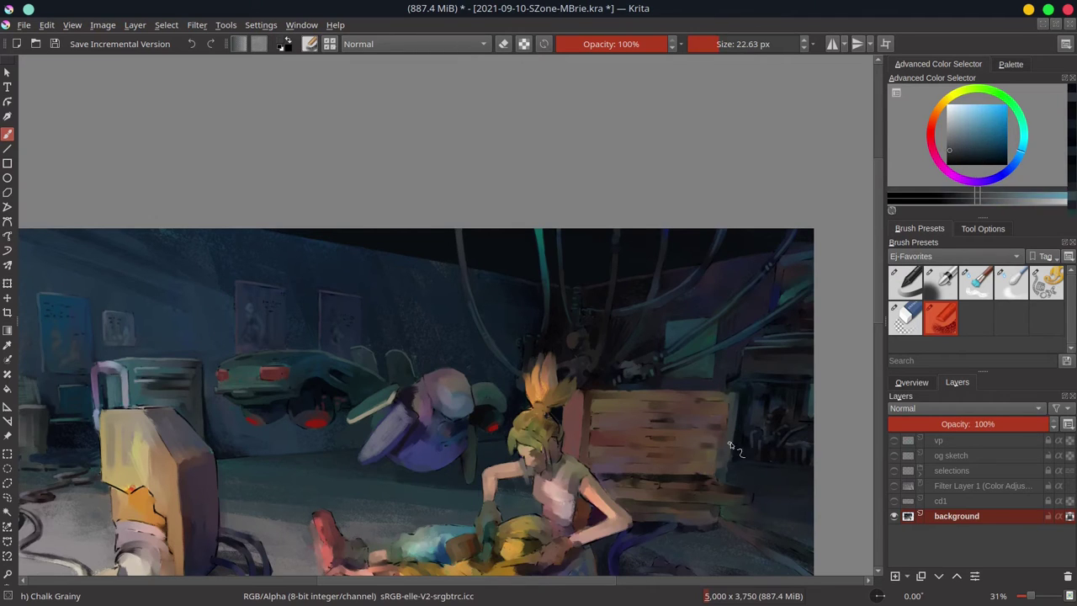
pyautogui.press(']')
pyautogui.keyDown('ctrl'); pyautogui.click(771, 398); pyautogui.keyUp('ctrl')
pyautogui.keyDown('ctrl'); pyautogui.click(771, 398); pyautogui.keyUp('ctrl')
pyautogui.press('[')
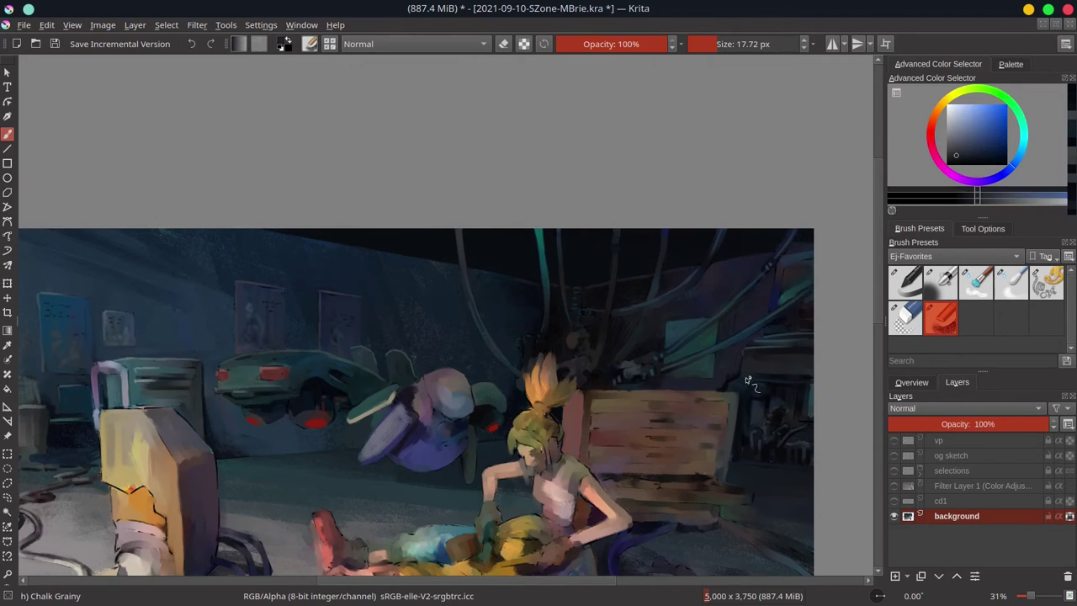
pyautogui.keyDown('ctrl'); pyautogui.click(769, 402); pyautogui.keyUp('ctrl')
pyautogui.keyDown('ctrl'); pyautogui.click(781, 332); pyautogui.keyUp('ctrl')
pyautogui.press(']')
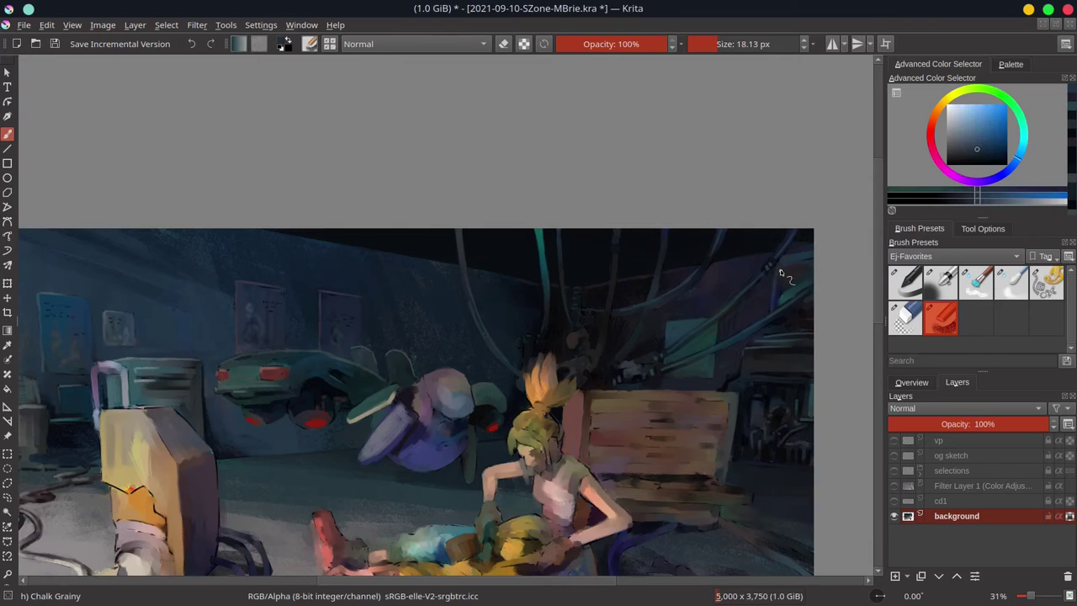
pyautogui.keyDown('ctrl'); pyautogui.click(805, 291); pyautogui.keyUp('ctrl')
pyautogui.keyDown('ctrl'); pyautogui.click(791, 314); pyautogui.keyUp('ctrl')
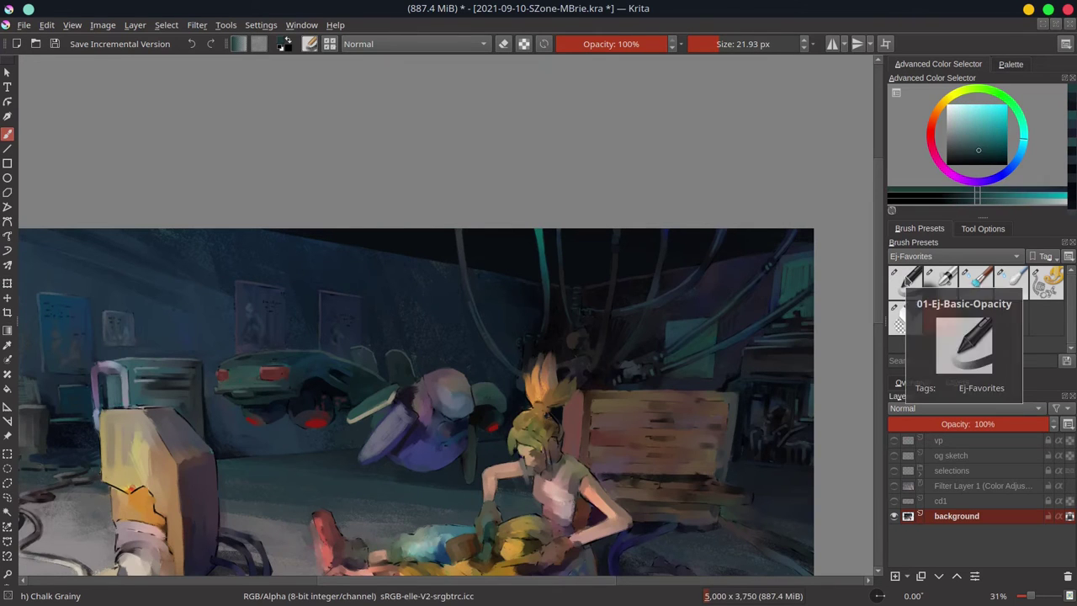
pyautogui.moveTo(557, 338); pyautogui.dragTo(581, 316)
pyautogui.keyDown('ctrl'); pyautogui.click(602, 291); pyautogui.keyUp('ctrl')
# Add a Color Balance filter layer shifting the shadows toward green and blue
pyautogui.scroll(-5, 708, 269)
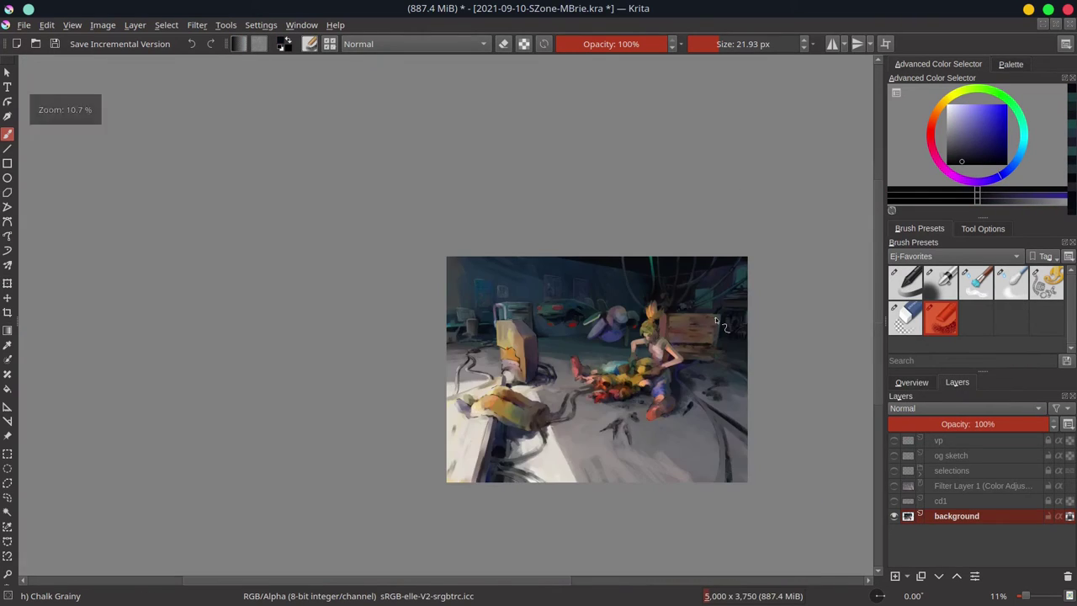
pyautogui.click(958, 485)
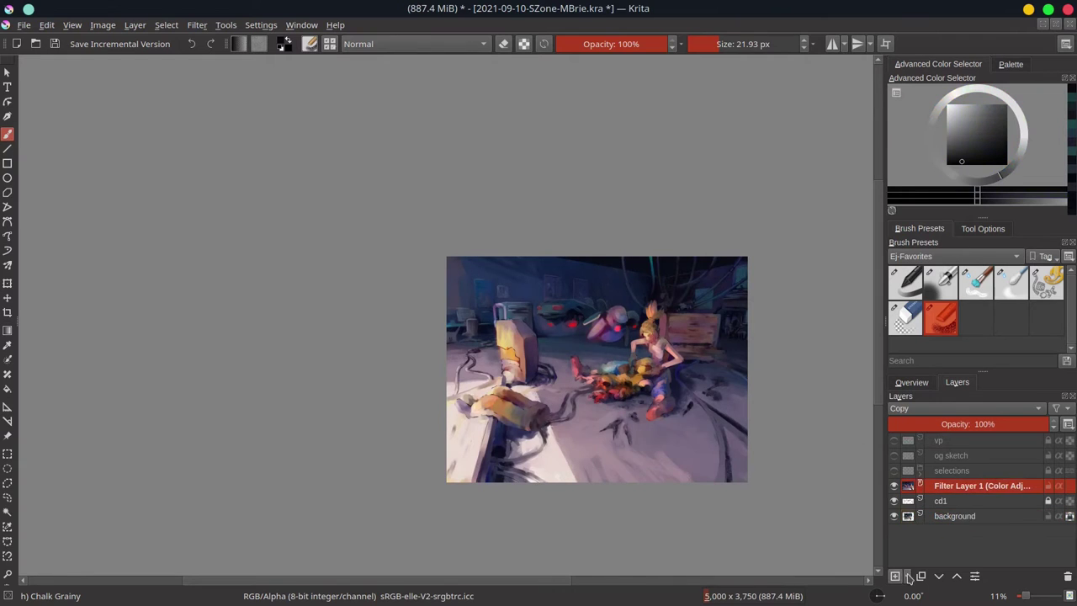
pyautogui.click(908, 576)
pyautogui.click(925, 479)
pyautogui.moveTo(575, 327); pyautogui.dragTo(578, 327)
pyautogui.moveTo(574, 345); pyautogui.dragTo(579, 348)
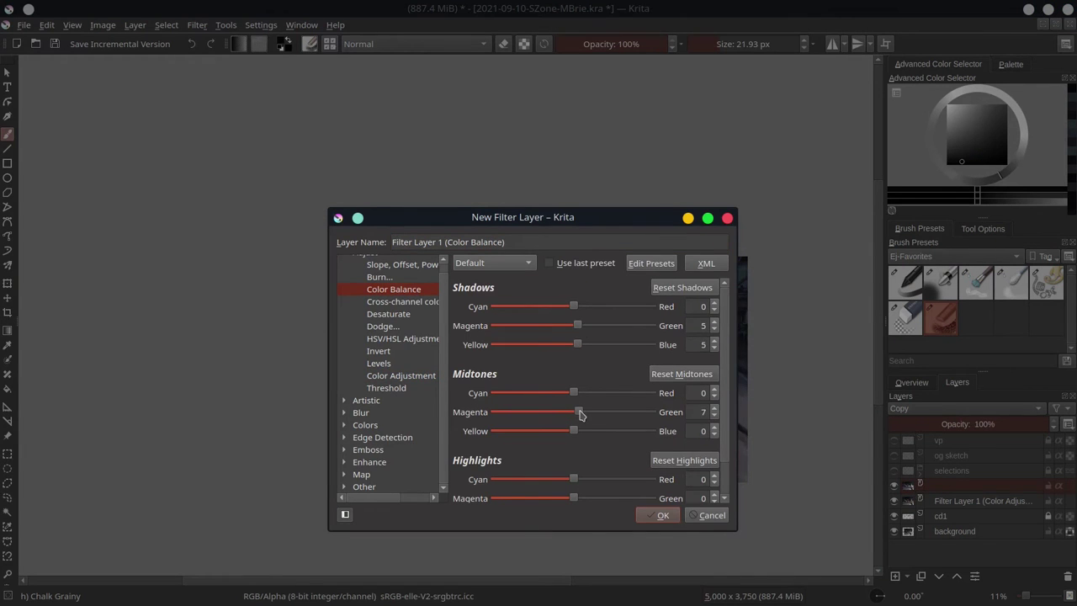
pyautogui.scroll(-2, 579, 414)
pyautogui.click(659, 515)
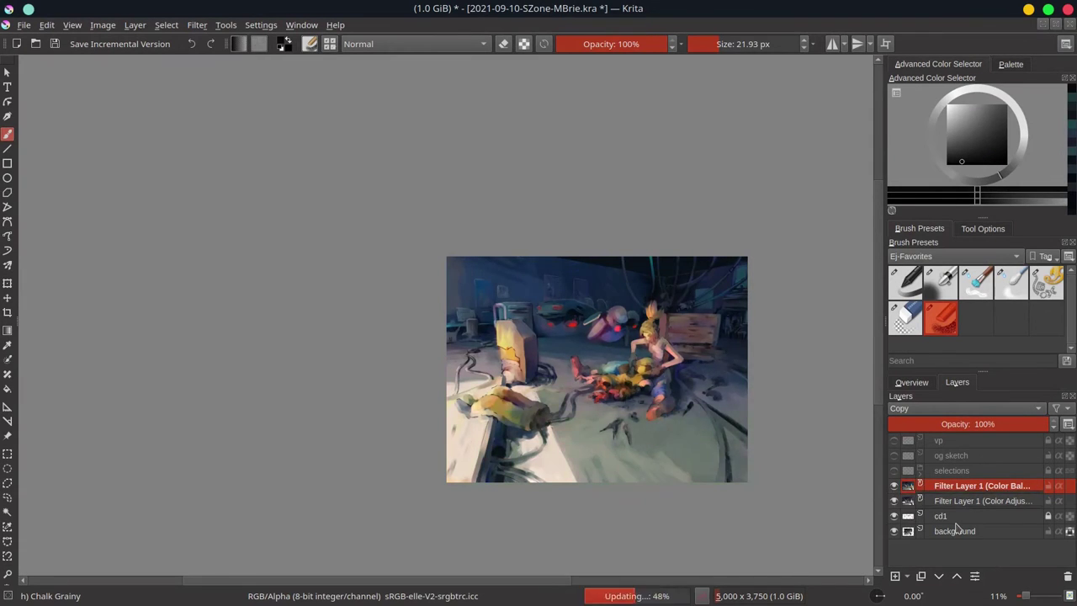
# Group both filter layers and cd1 into a group named 'Final Touches'
pyautogui.keyDown('shift'); pyautogui.click(940, 515); pyautogui.keyUp('shift')
pyautogui.hotkey('ctrl', 'g')
pyautogui.doubleClick(900, 488)
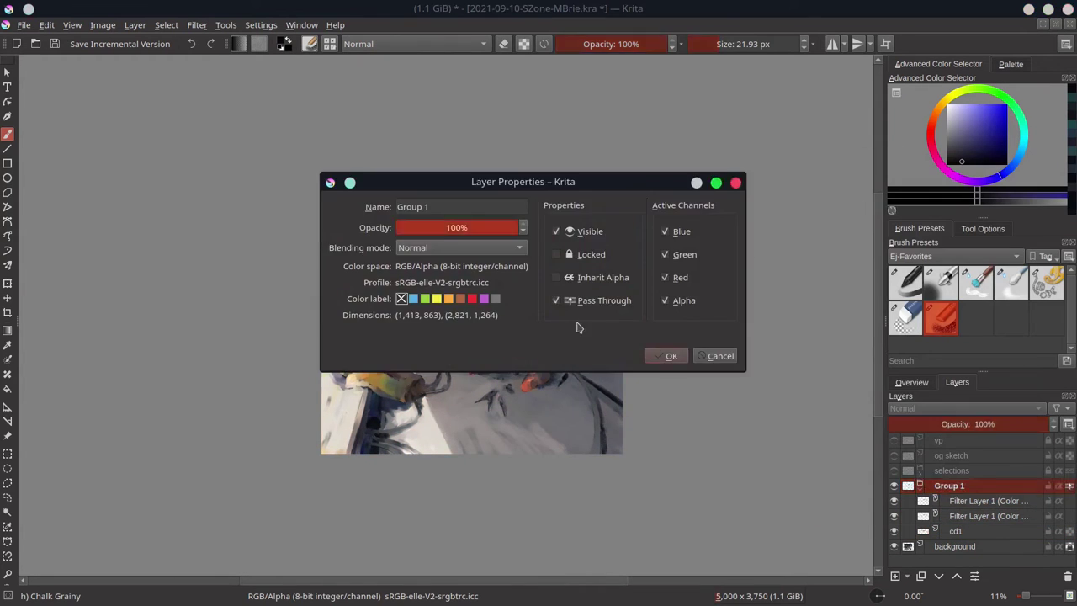
pyautogui.write('Final Touches')
pyautogui.press('Return')
pyautogui.click(920, 486)
# Save the painting, mirror the view, and toggle the Final Touches group to compare
pyautogui.click(911, 382)
pyautogui.hotkey('ctrl', 's')
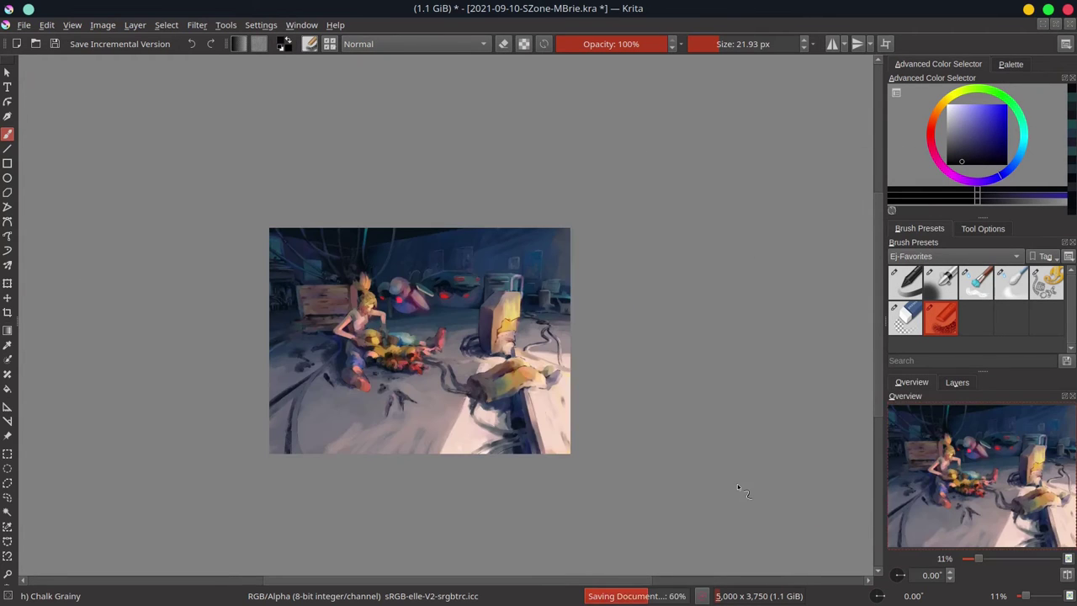
pyautogui.press('m')
pyautogui.click(956, 382)
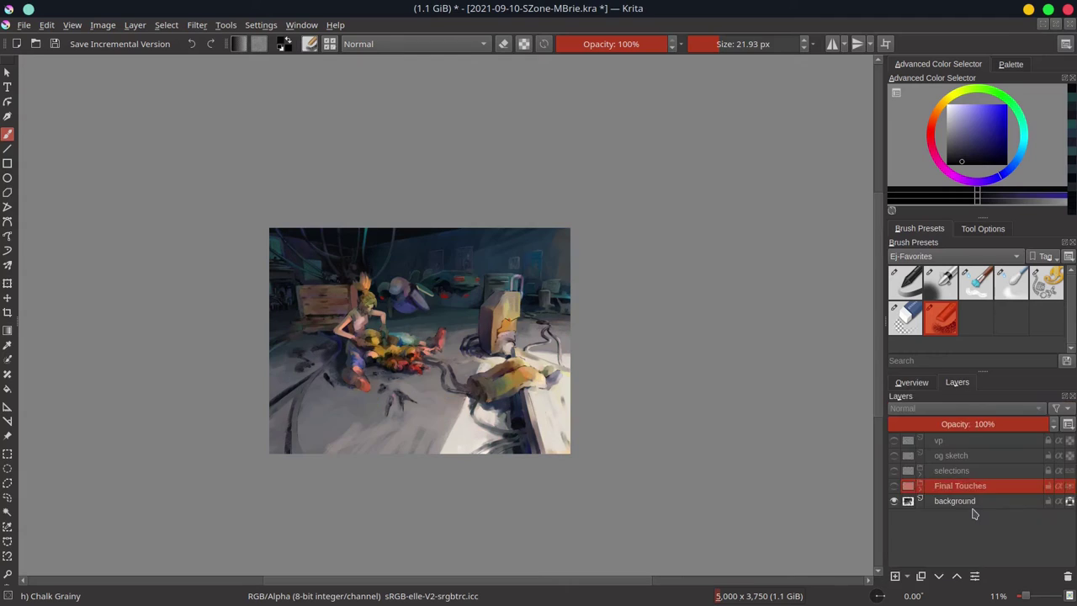
pyautogui.click(911, 382)
pyautogui.click(956, 382)
pyautogui.click(894, 486)
pyautogui.click(911, 382)
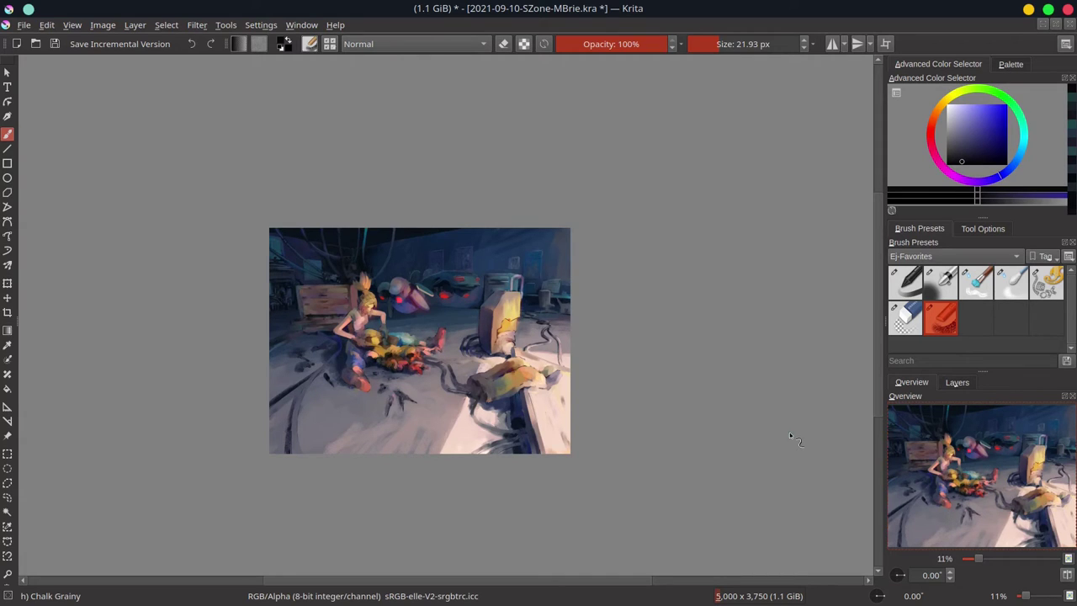
# Confirm the 5000 × 3750 size in Image Properties and Scale To New Size without changes, then save
pyautogui.click(956, 382)
pyautogui.hotkey('ctrl', 's')
pyautogui.hotkey('alt', 'i')
pyautogui.press('Return')
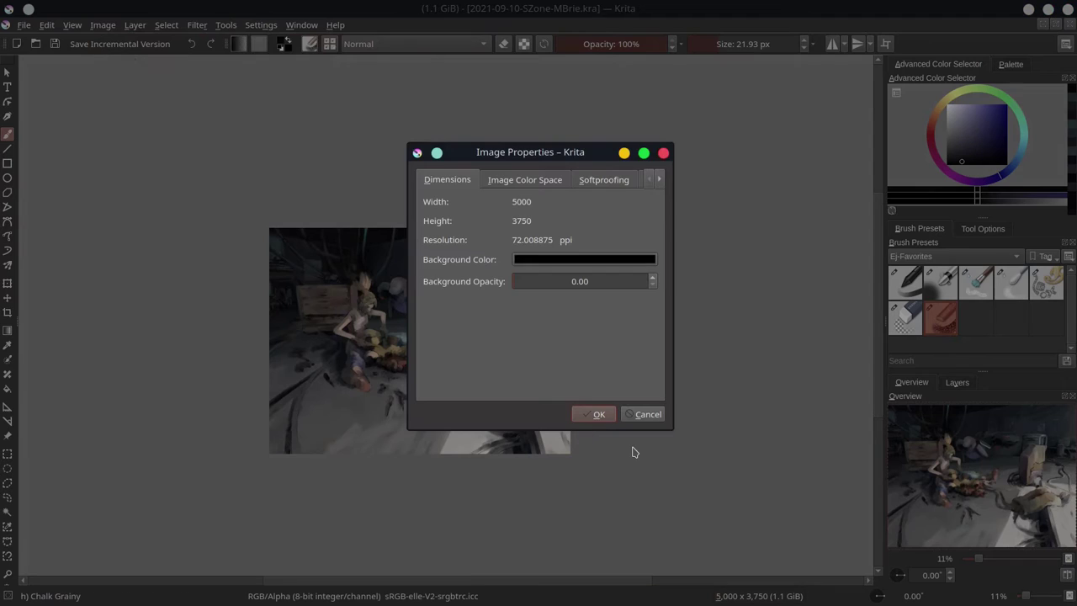
pyautogui.press('Escape')
pyautogui.hotkey('alt', 'i')
pyautogui.press('Return')
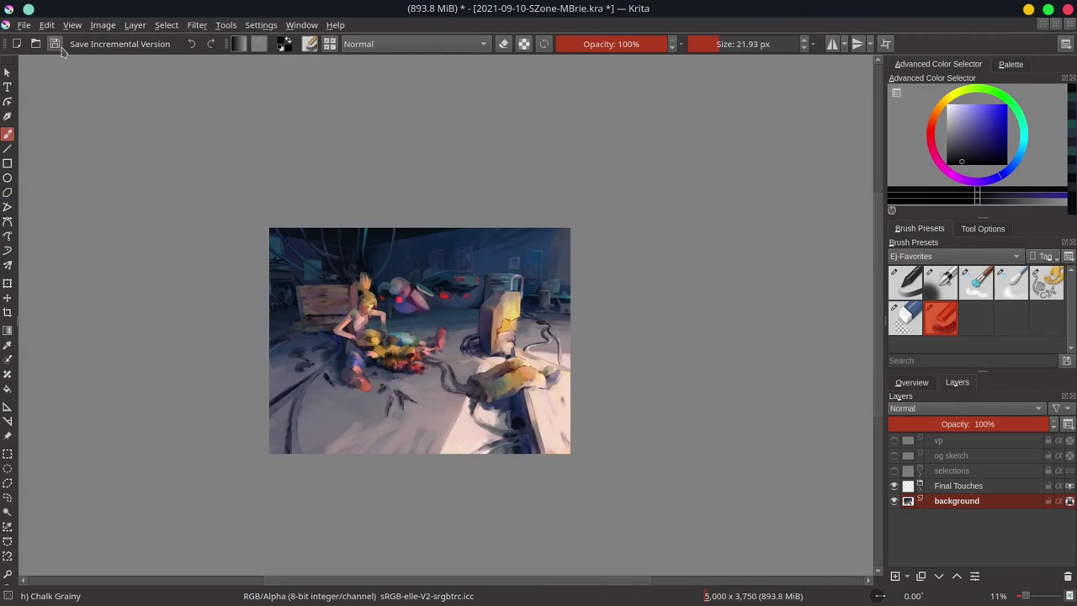
pyautogui.click(59, 47)
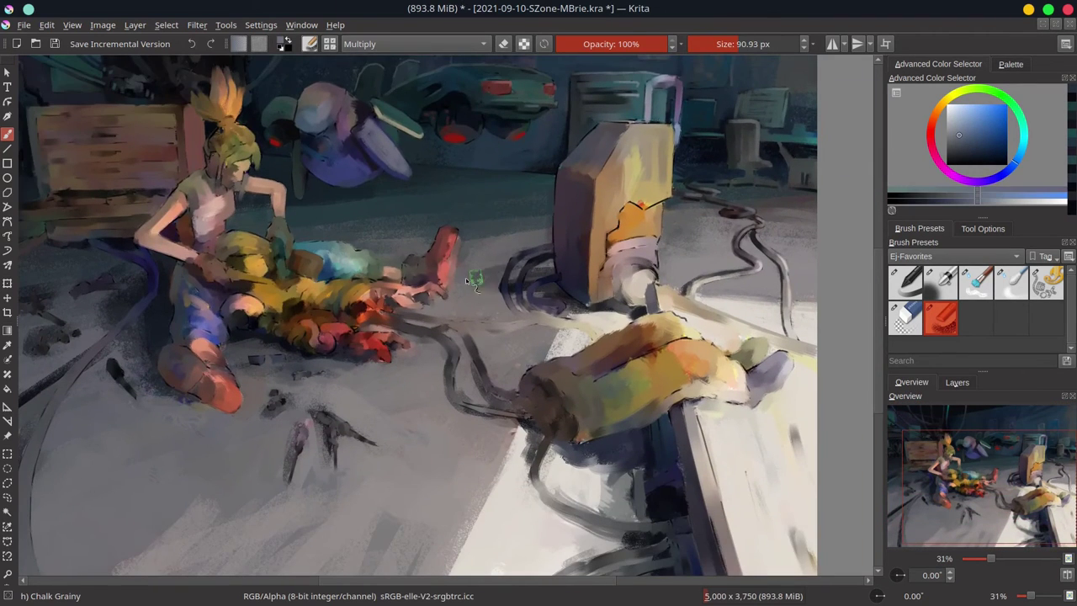
# Zoom in on the girl and robots and set up a smaller Multiply brush in a floor colour
pyautogui.moveTo(473, 280); pyautogui.dragTo(538, 303)
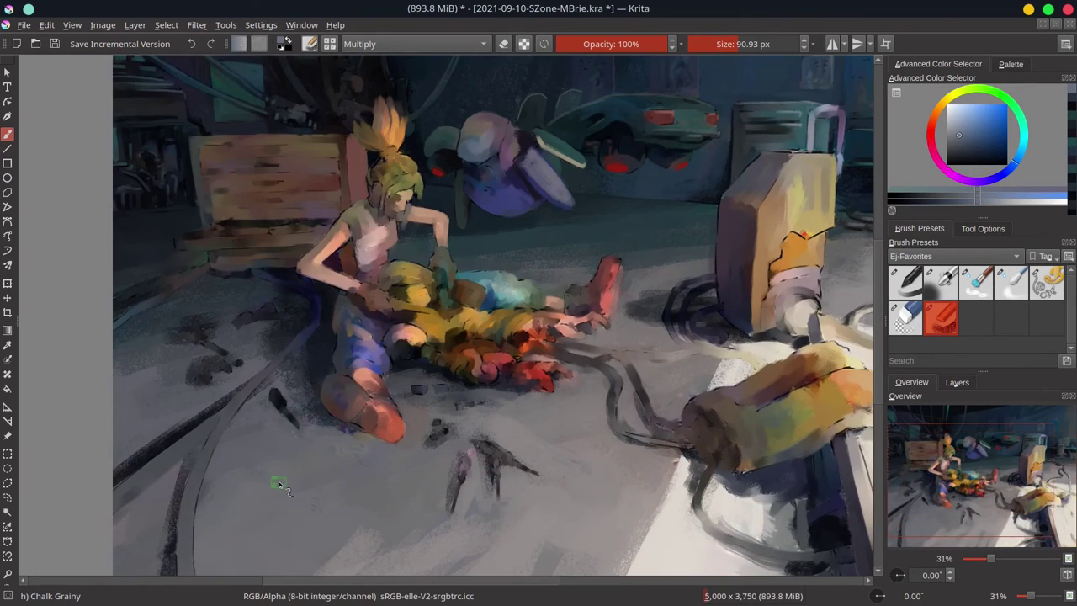
pyautogui.click(412, 44)
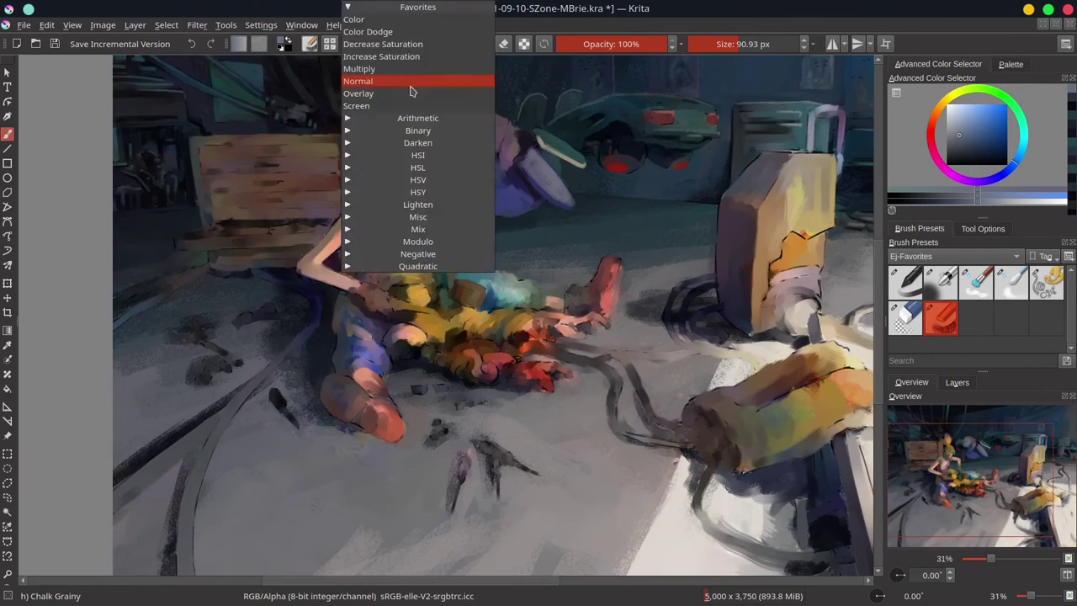
pyautogui.click(411, 84)
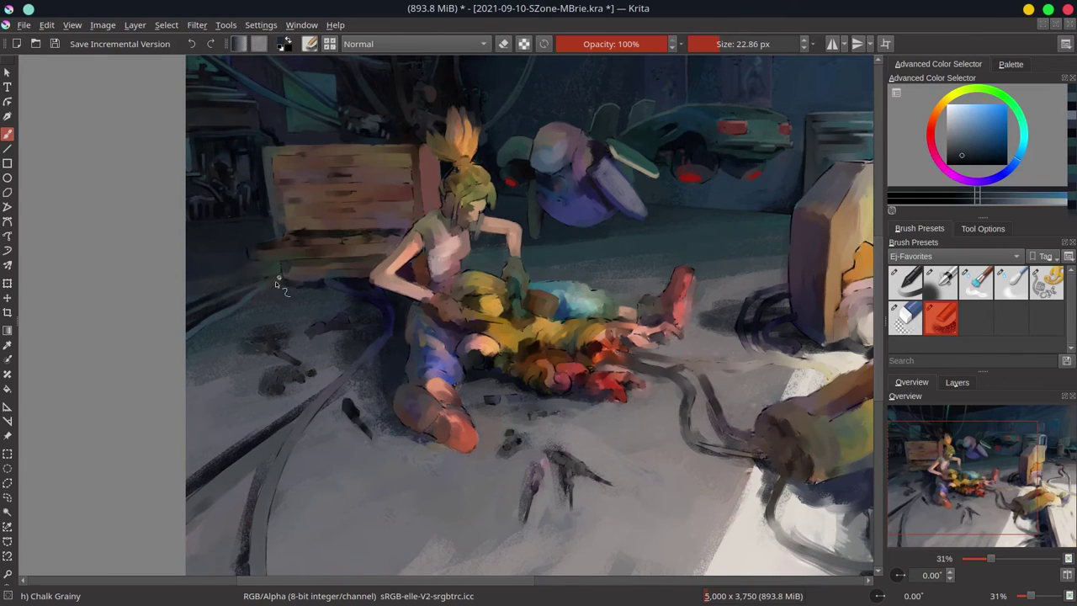
pyautogui.keyDown('ctrl'); pyautogui.click(275, 281); pyautogui.keyUp('ctrl')
pyautogui.moveTo(279, 271); pyautogui.dragTo(189, 326)
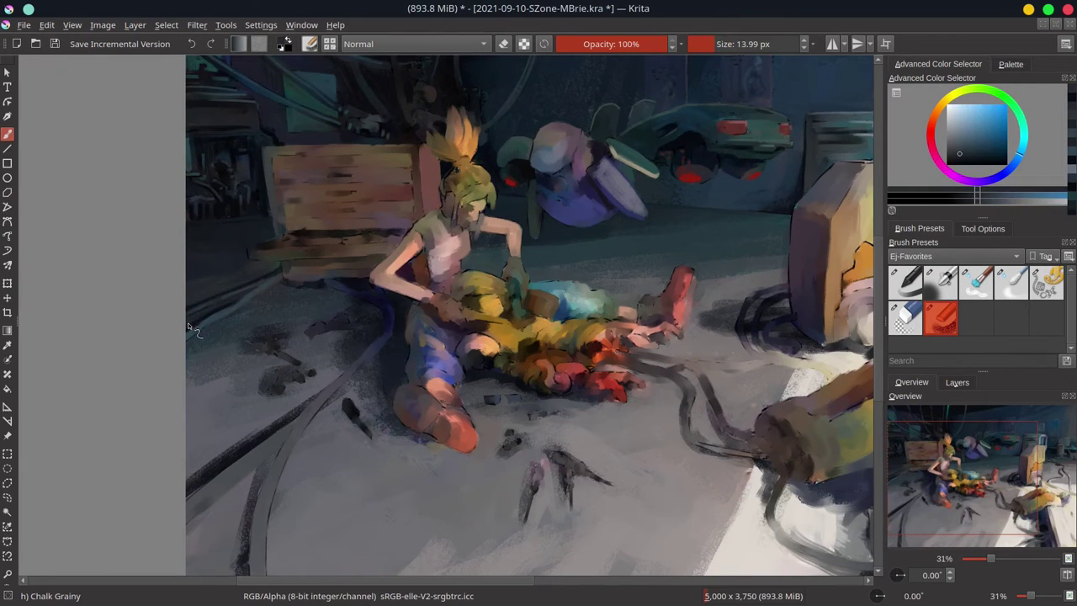
pyautogui.click(412, 44)
pyautogui.click(362, 68)
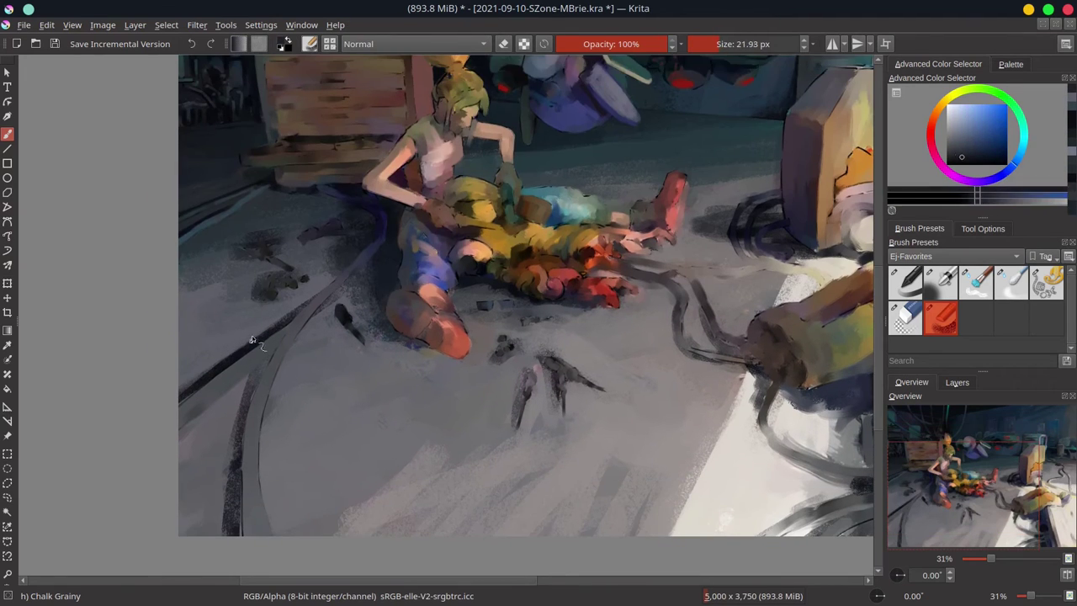
# Paint lighter grey over the dark floor line and sample darker floor shades for the tools
pyautogui.keyDown('ctrl'); pyautogui.click(253, 341); pyautogui.keyUp('ctrl')
pyautogui.moveTo(278, 328); pyautogui.dragTo(210, 323)
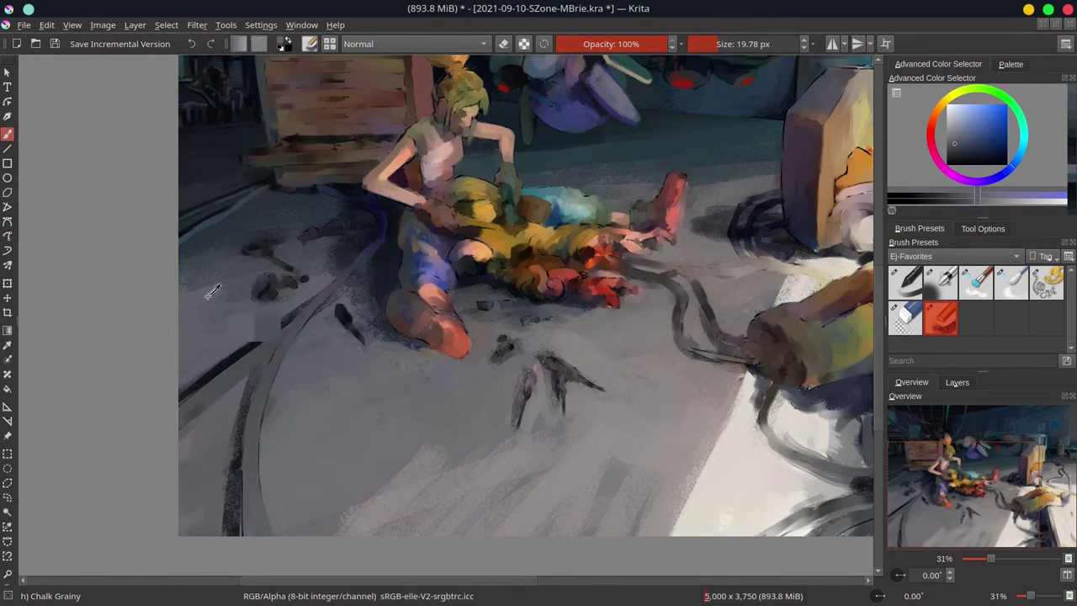
pyautogui.keyDown('ctrl'); pyautogui.click(197, 304); pyautogui.keyUp('ctrl')
pyautogui.keyDown('ctrl'); pyautogui.click(299, 234); pyautogui.keyUp('ctrl')
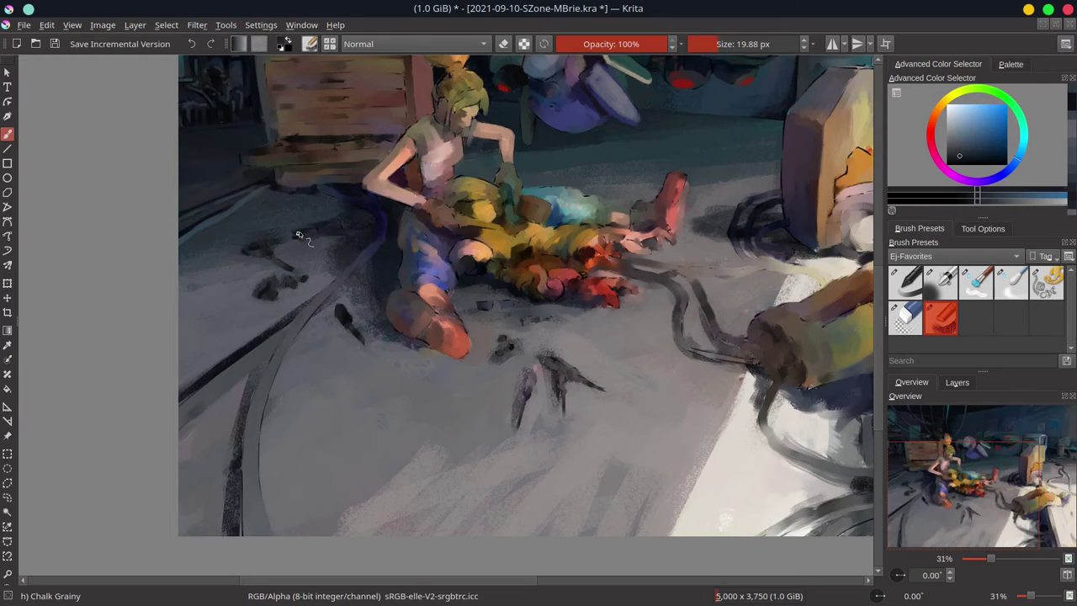
pyautogui.keyDown('ctrl'); pyautogui.click(356, 246); pyautogui.keyUp('ctrl')
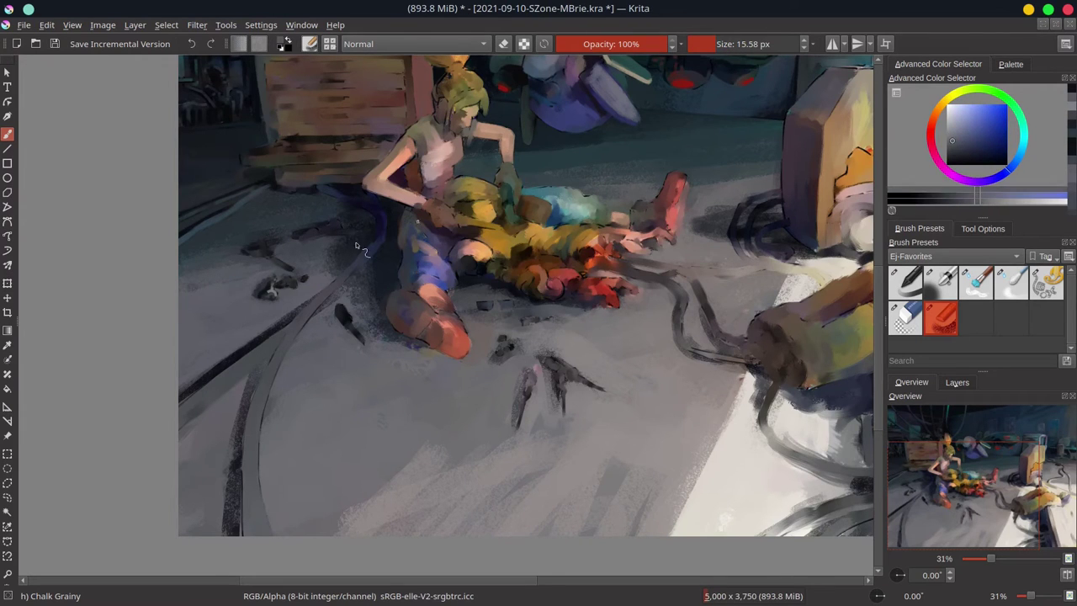
pyautogui.keyDown('ctrl'); pyautogui.click(294, 275); pyautogui.keyUp('ctrl')
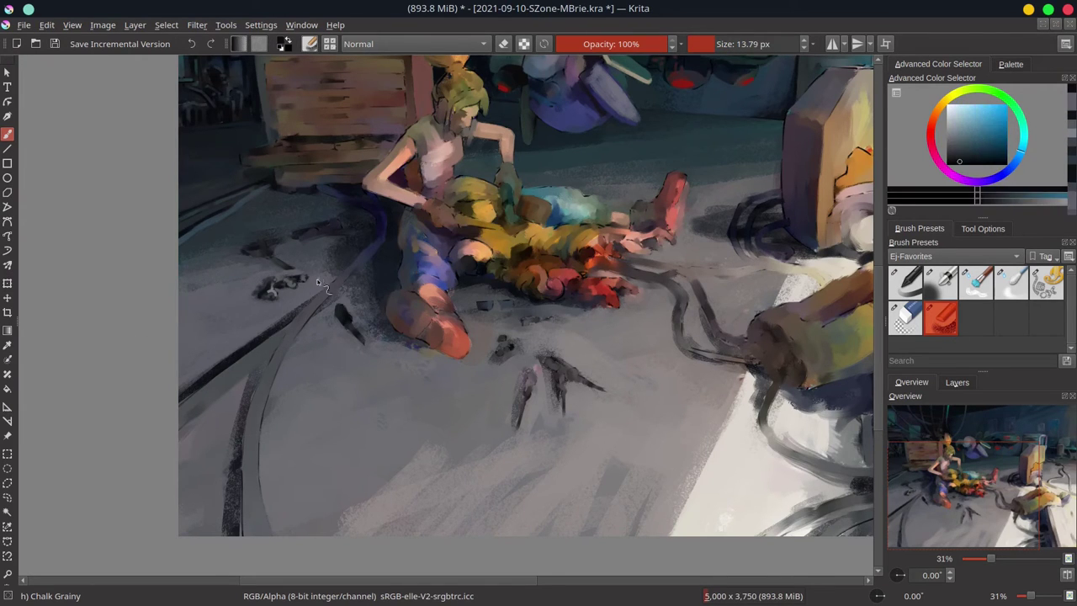
pyautogui.keyDown('ctrl'); pyautogui.click(290, 267); pyautogui.keyUp('ctrl')
# Dab a wrench and a second tool onto the floor beside the girl, then save
pyautogui.keyDown('ctrl'); pyautogui.click(265, 255); pyautogui.keyUp('ctrl')
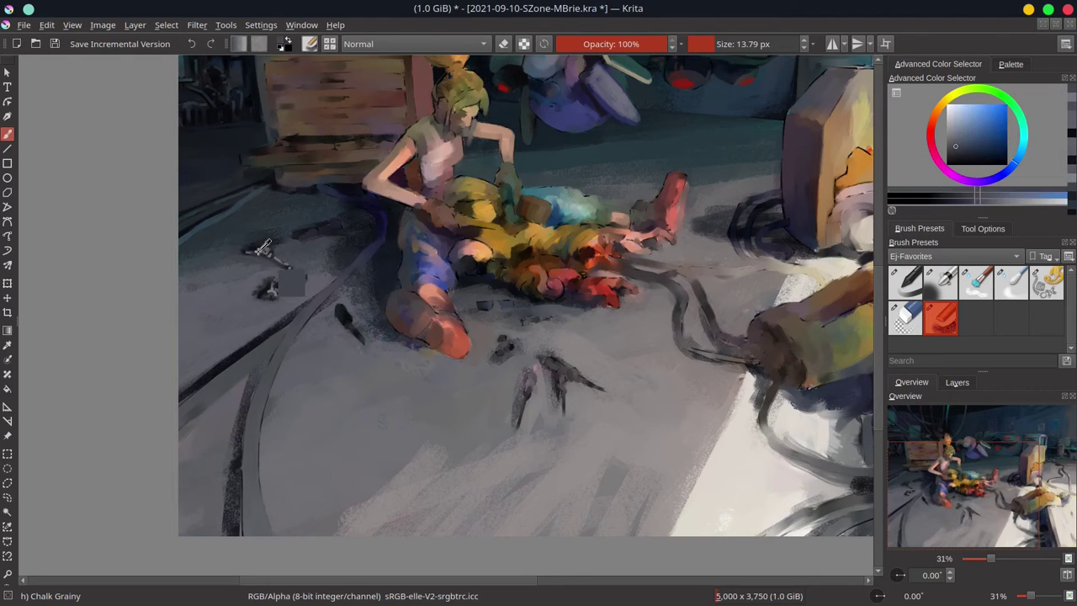
pyautogui.keyDown('ctrl'); pyautogui.click(252, 288); pyautogui.keyUp('ctrl')
pyautogui.keyDown('ctrl'); pyautogui.click(328, 232); pyautogui.keyUp('ctrl')
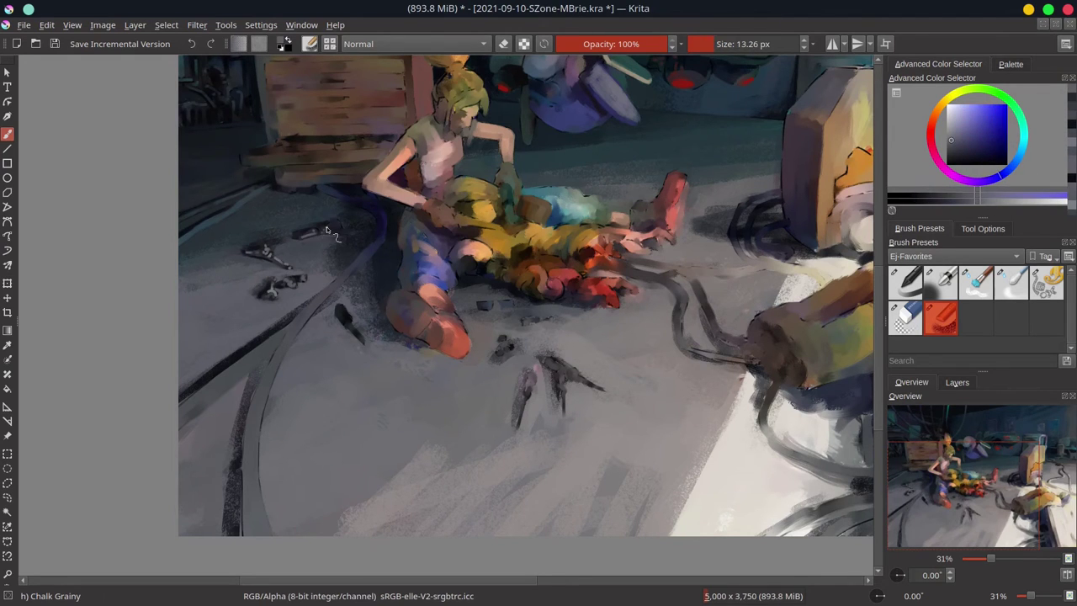
pyautogui.keyDown('ctrl'); pyautogui.click(363, 232); pyautogui.keyUp('ctrl')
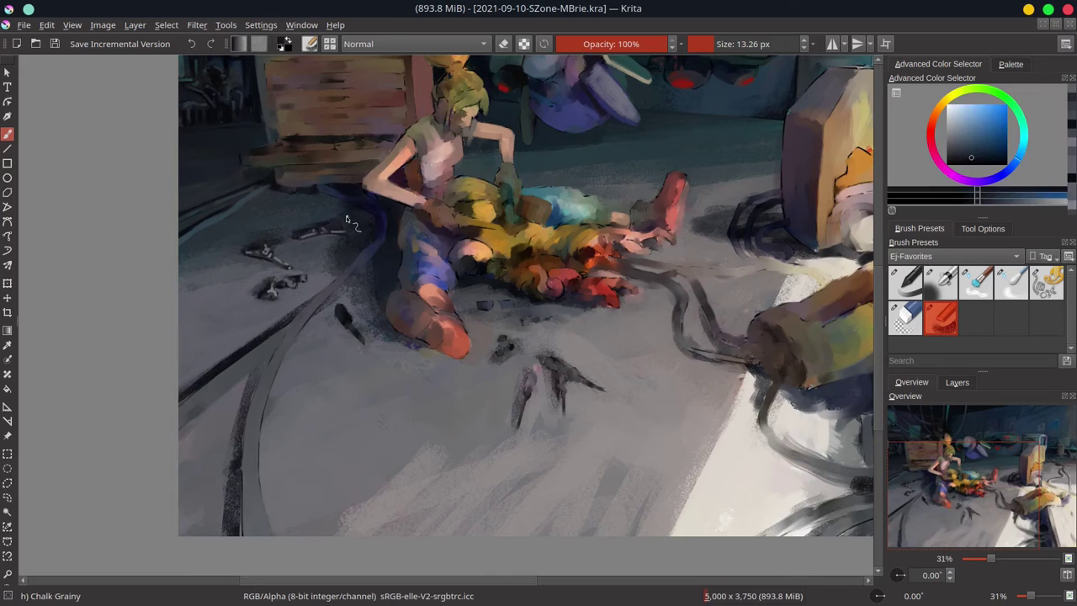
pyautogui.scroll(-5, 364, 232)
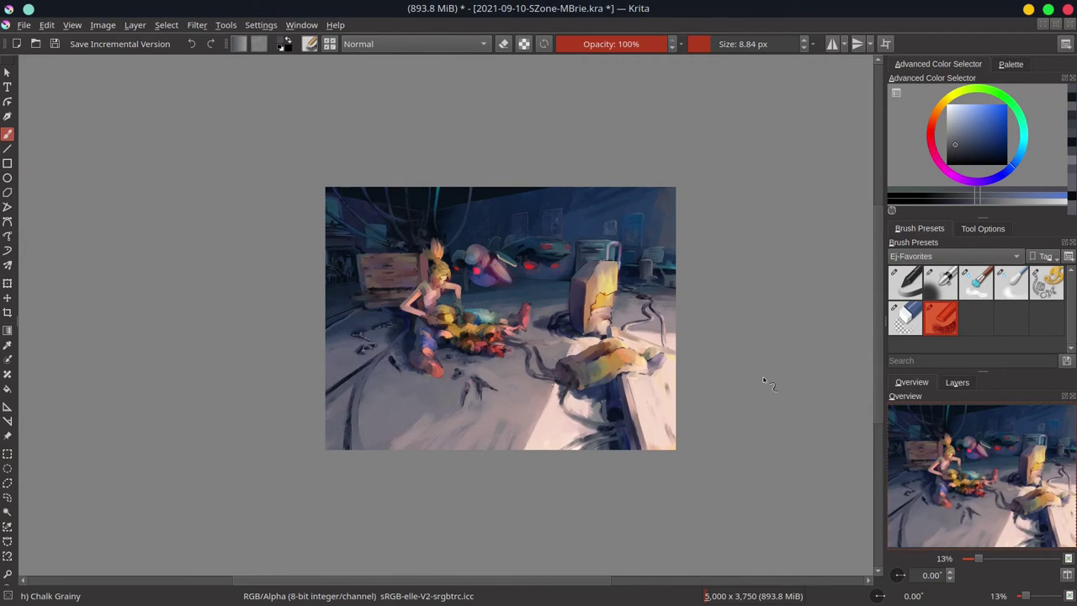
pyautogui.click(53, 46)
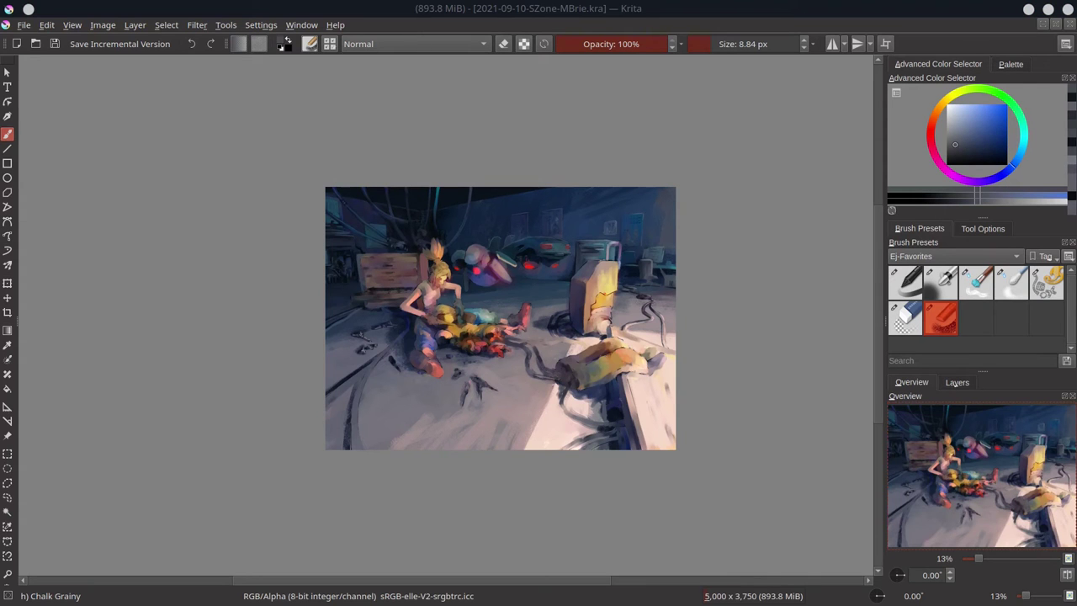
# Lighten the upper part of the floor cable with pale strokes
pyautogui.scroll(3, 385, 365)
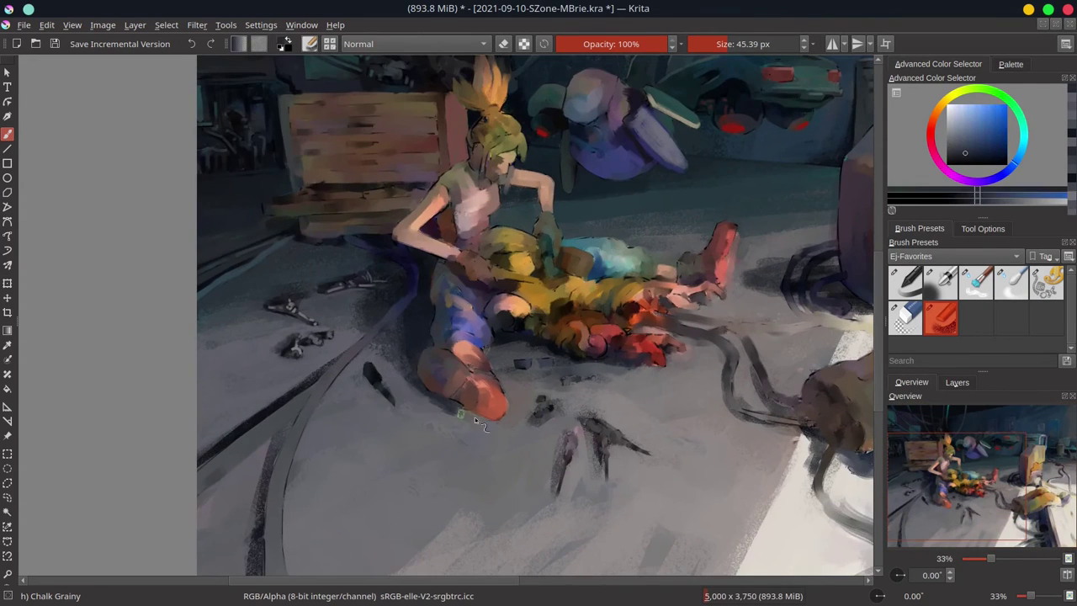
pyautogui.scroll(-2, 370, 326)
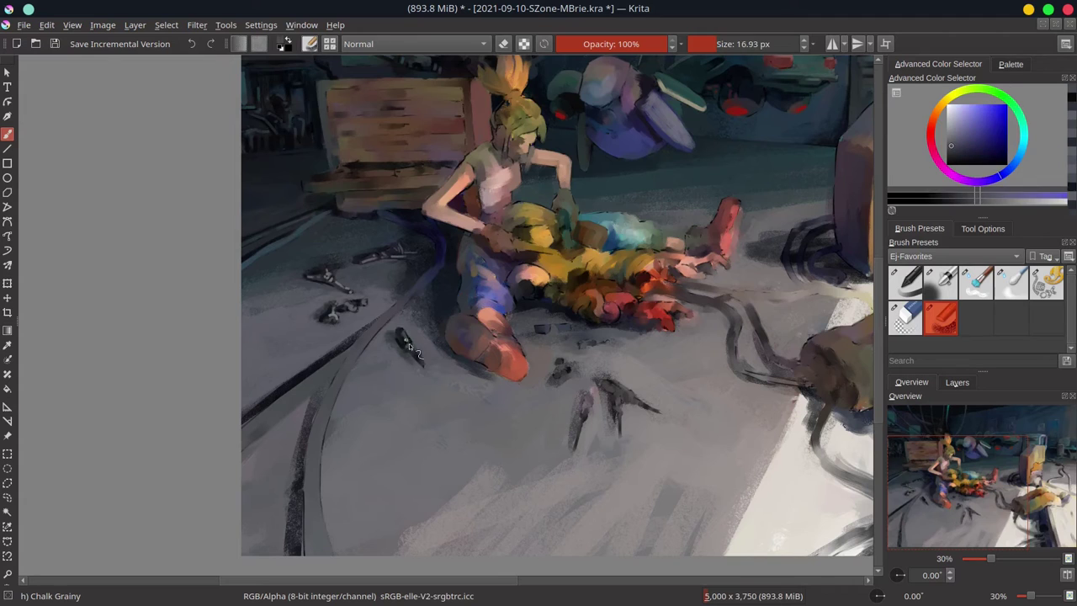
pyautogui.moveTo(295, 425)
pyautogui.mouseDown()
pyautogui.moveTo(312, 378)
pyautogui.moveTo(388, 320)
pyautogui.moveTo(341, 505)
pyautogui.moveTo(337, 392)
pyautogui.mouseUp()
pyautogui.moveTo(357, 345)
pyautogui.mouseDown()
pyautogui.moveTo(438, 231)
pyautogui.moveTo(448, 182)
pyautogui.mouseUp()
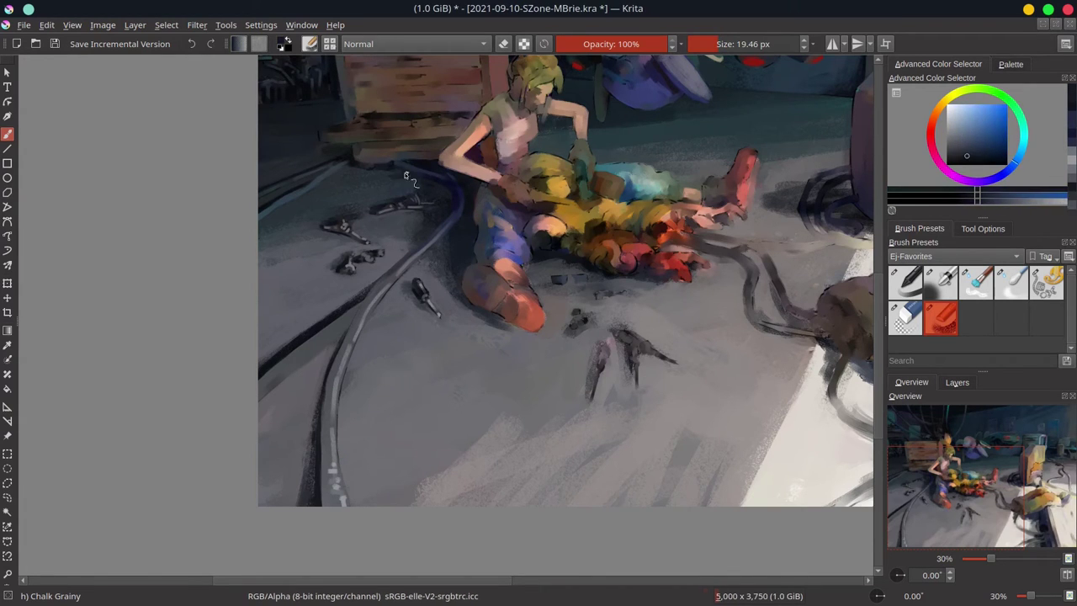
pyautogui.keyDown('ctrl'); pyautogui.click(420, 262); pyautogui.keyUp('ctrl')
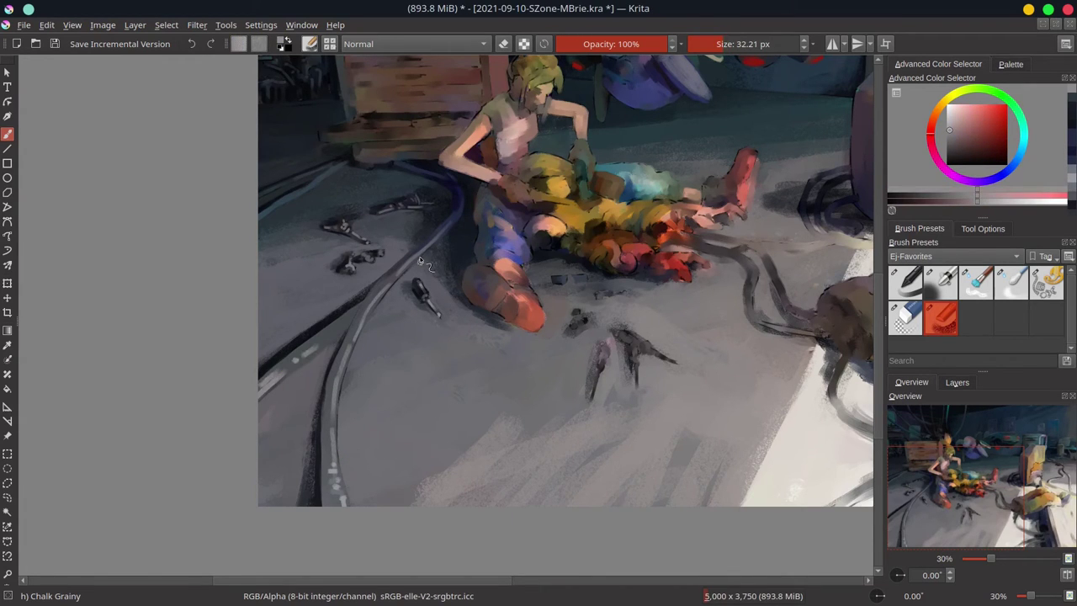
pyautogui.keyDown('ctrl'); pyautogui.click(352, 405); pyautogui.keyUp('ctrl')
pyautogui.moveTo(675, 333); pyautogui.dragTo(414, 378)
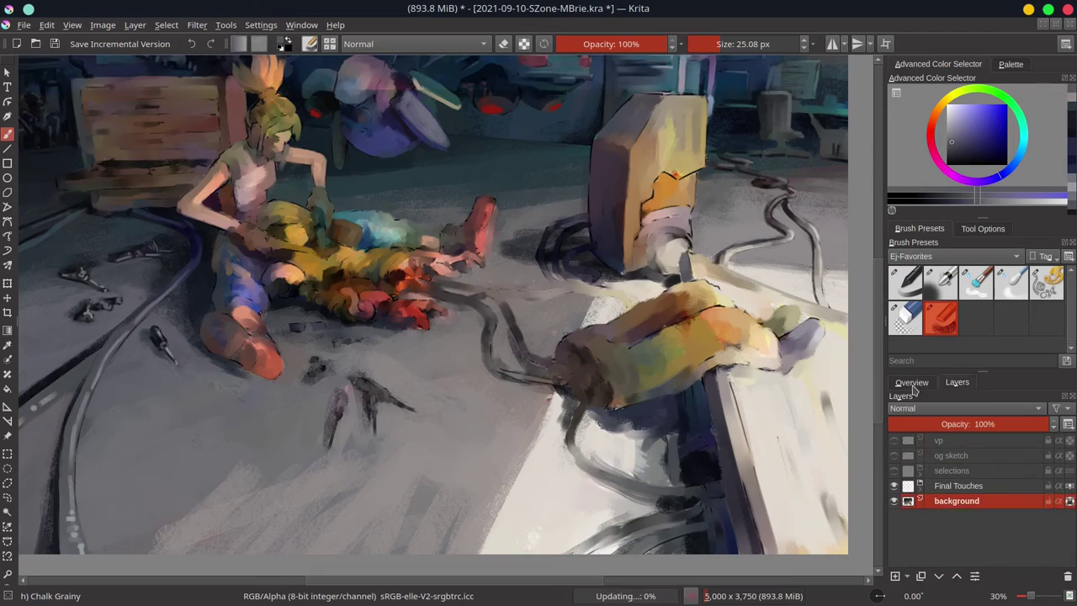
pyautogui.scroll(-5, 691, 383)
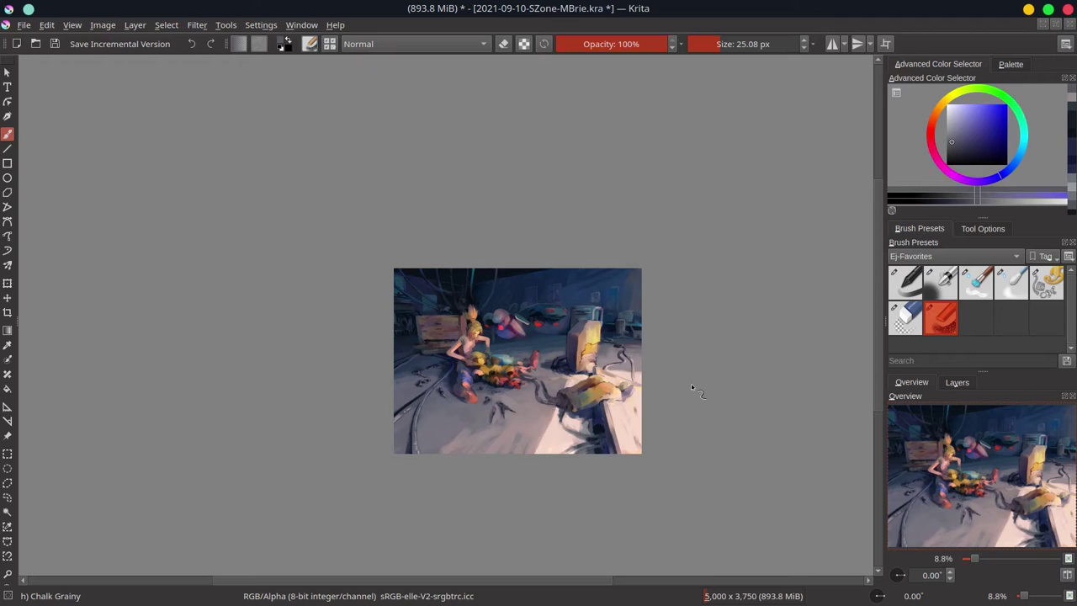
# Save the painting, make the Final Touches layer visible, and show the Overview thumbnail
pyautogui.click(55, 47)
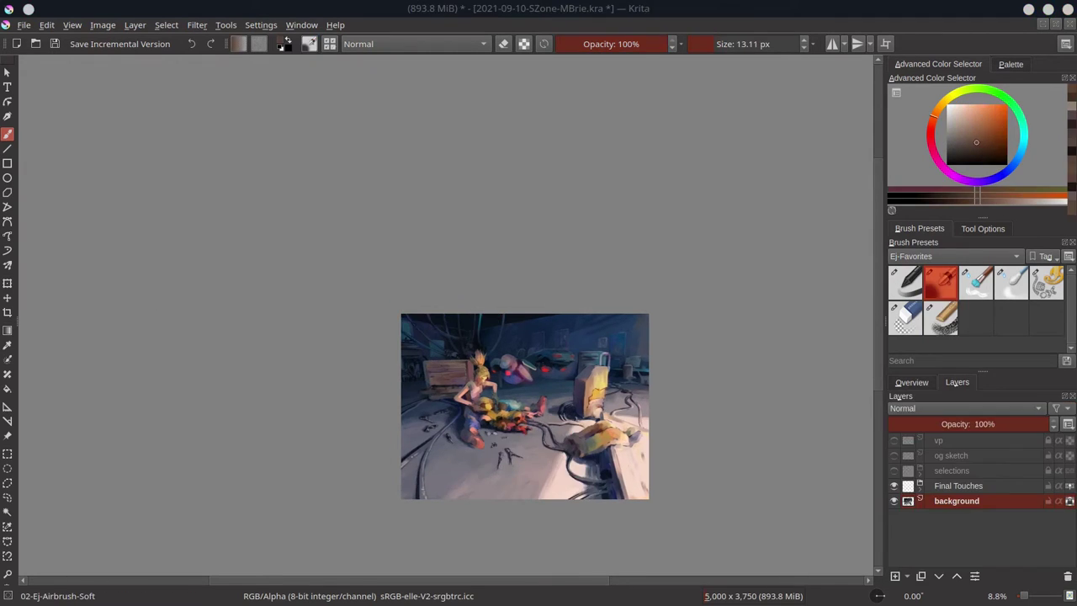
pyautogui.hotkey('ctrl', 's')
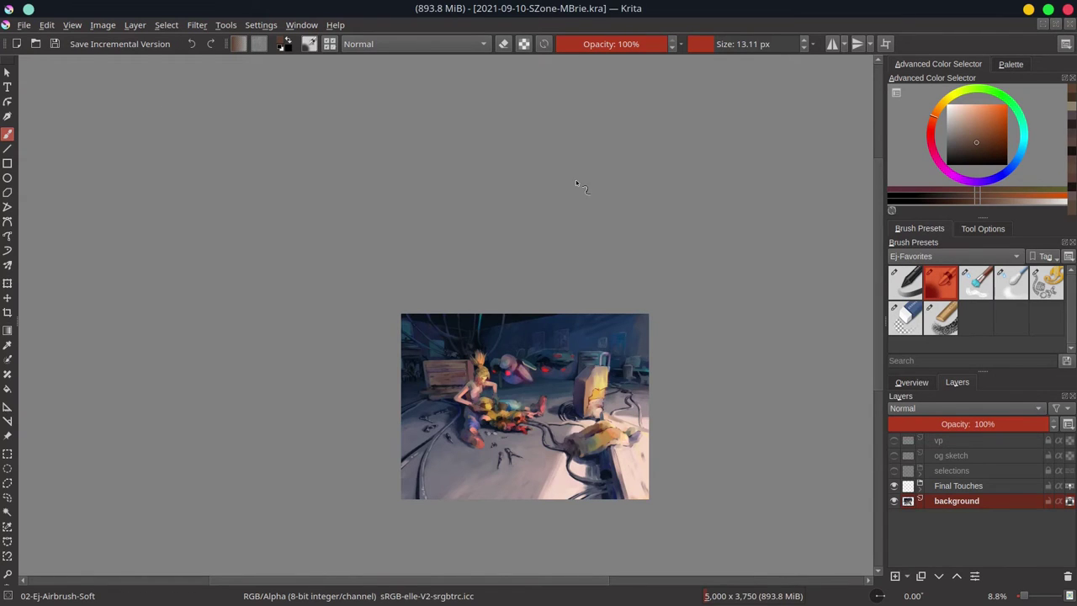
pyautogui.click(893, 486)
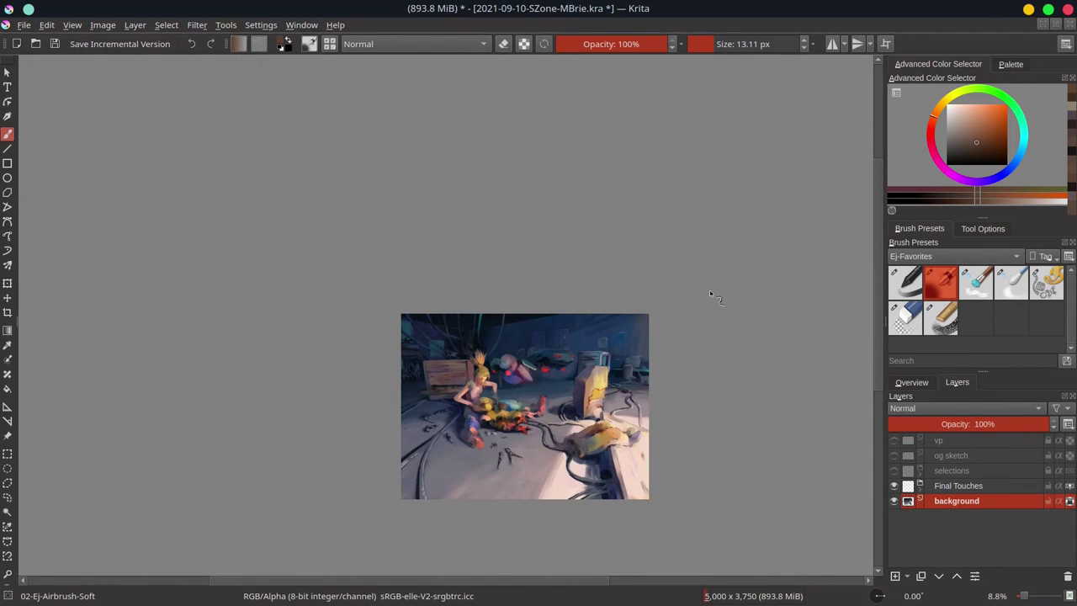
pyautogui.click(911, 382)
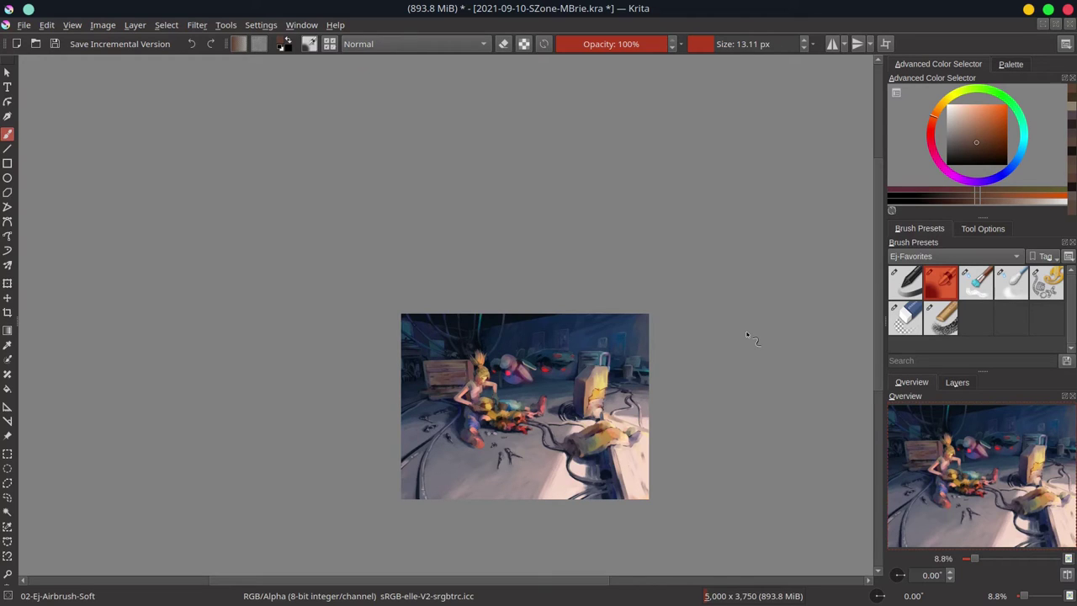
# Paint an orange drawer line, a dark bottom band and a handle on the chest's fourth drawer
pyautogui.scroll(5, 301, 278)
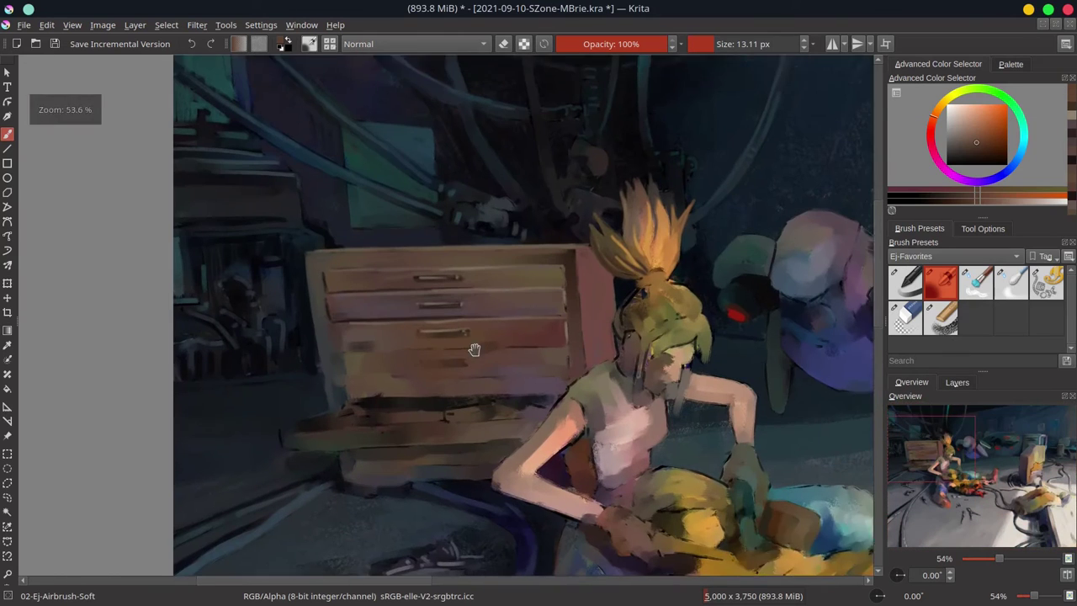
pyautogui.press('[')
pyautogui.press('[')
pyautogui.keyDown('ctrl'); pyautogui.click(252, 337); pyautogui.keyUp('ctrl')
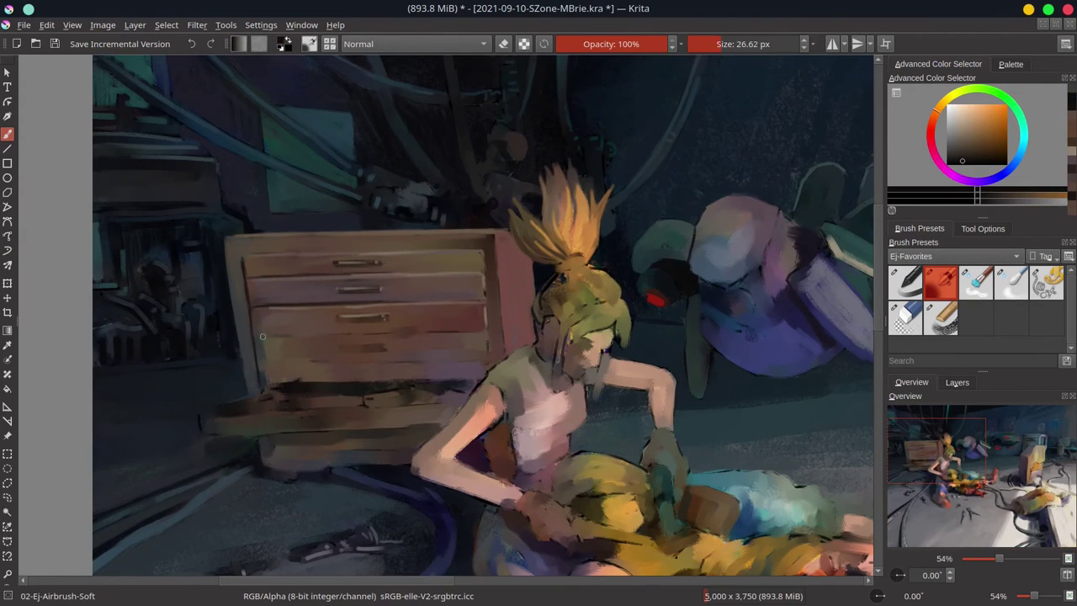
pyautogui.moveTo(255, 336); pyautogui.dragTo(486, 333)
pyautogui.moveTo(259, 365); pyautogui.dragTo(321, 367)
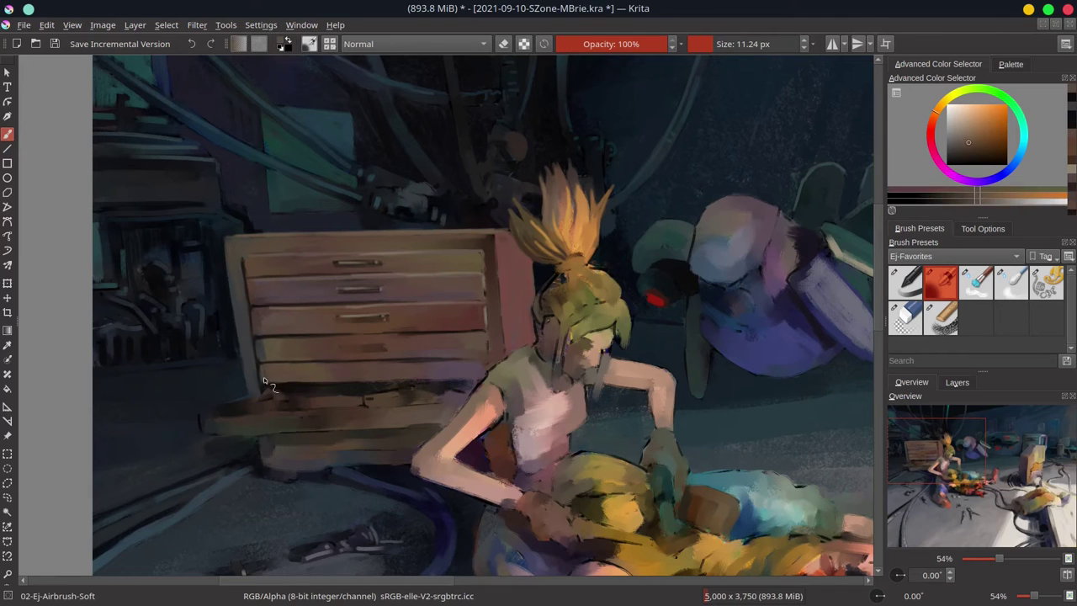
pyautogui.press(']')
pyautogui.keyDown('ctrl'); pyautogui.click(397, 420); pyautogui.keyUp('ctrl')
pyautogui.moveTo(345, 347); pyautogui.dragTo(384, 348)
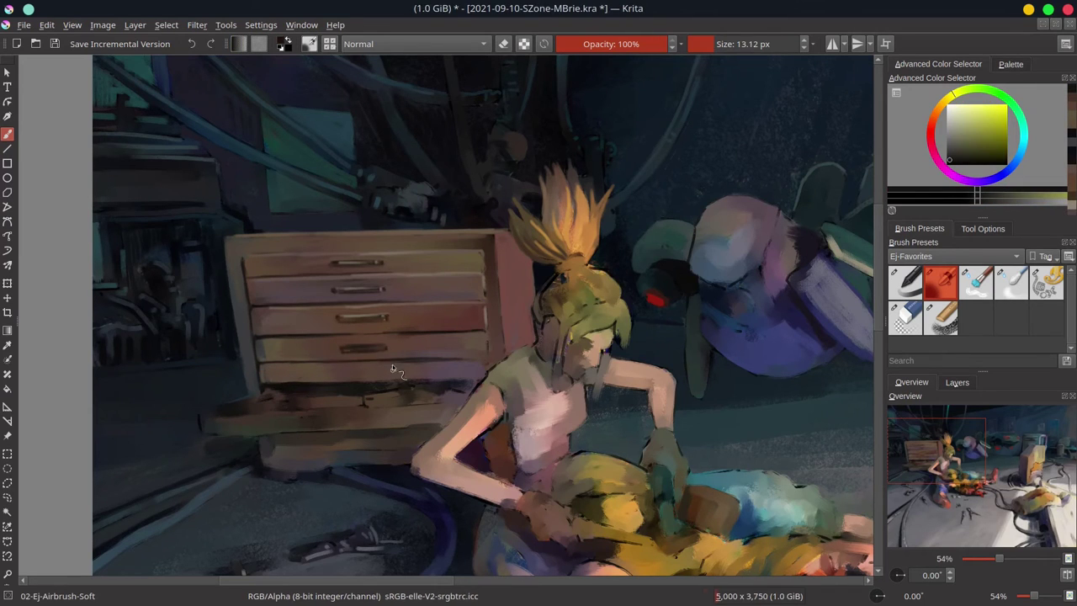
# Add light tan strokes across the lower drawers and dark strokes below them
pyautogui.press('[')
pyautogui.keyDown('ctrl'); pyautogui.click(431, 288); pyautogui.keyUp('ctrl')
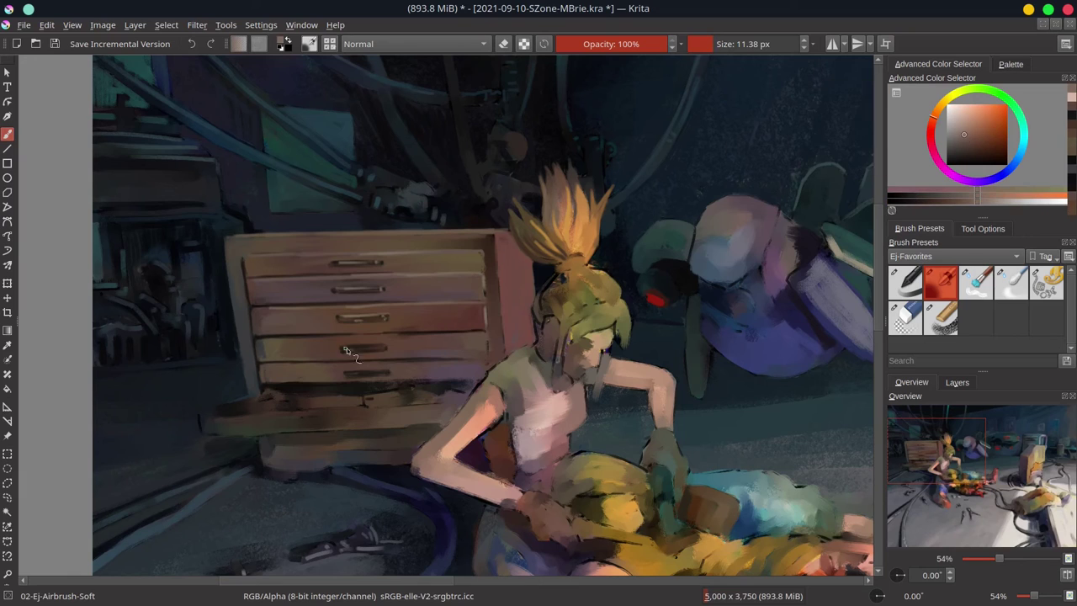
pyautogui.moveTo(345, 363); pyautogui.dragTo(481, 362)
pyautogui.moveTo(271, 339); pyautogui.dragTo(453, 334)
pyautogui.keyDown('ctrl'); pyautogui.click(435, 383); pyautogui.keyUp('ctrl')
pyautogui.keyDown('ctrl'); pyautogui.click(527, 341); pyautogui.keyUp('ctrl')
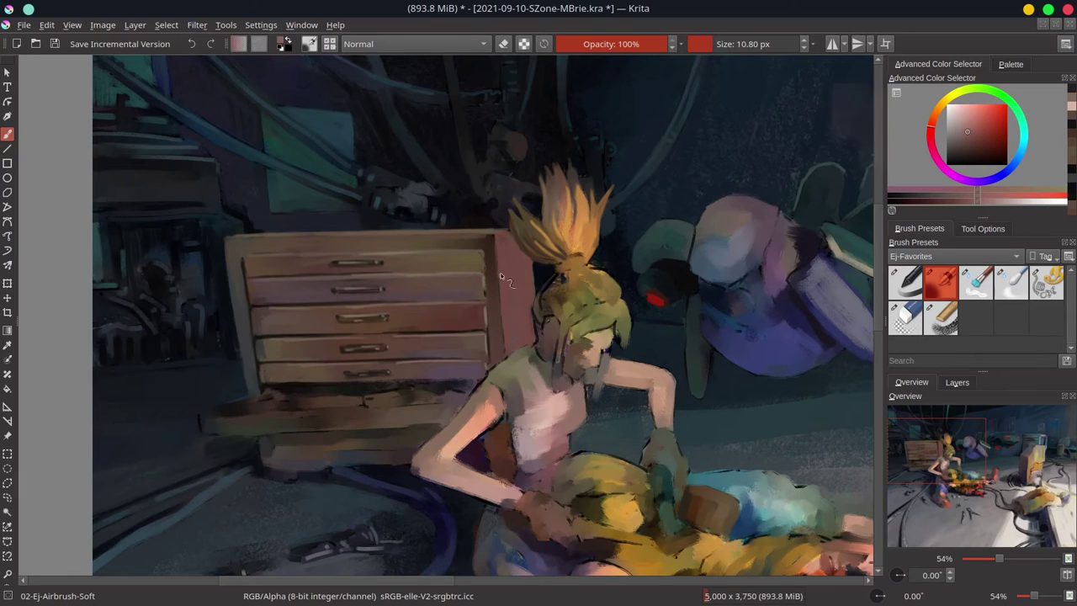
pyautogui.keyDown('ctrl'); pyautogui.click(271, 415); pyautogui.keyUp('ctrl')
pyautogui.moveTo(237, 414)
pyautogui.mouseDown()
pyautogui.moveTo(201, 430)
pyautogui.moveTo(210, 444)
pyautogui.mouseUp()
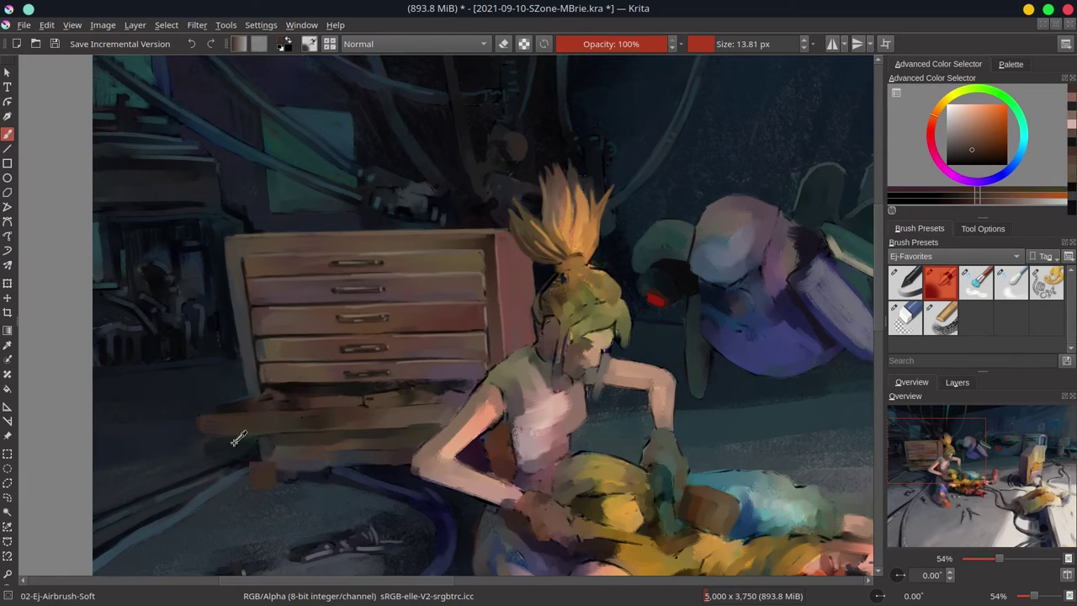
pyautogui.press(']')
pyautogui.keyDown('ctrl'); pyautogui.click(215, 463); pyautogui.keyUp('ctrl')
# Paint a light peach stroke across the bottom drawer and dark marks along the chest's base
pyautogui.press('[')
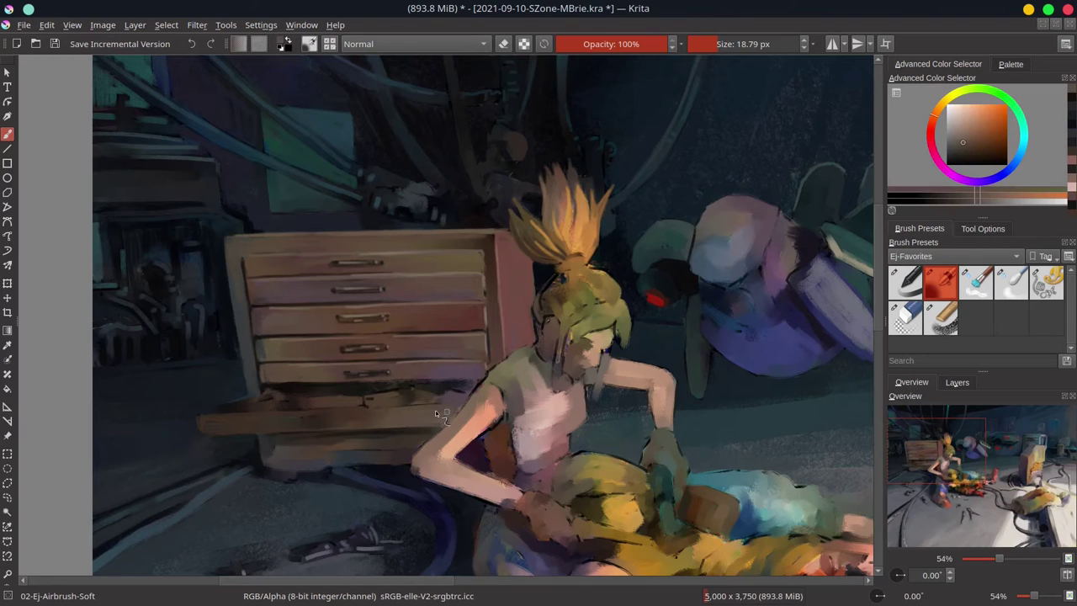
pyautogui.keyDown('ctrl'); pyautogui.click(435, 410); pyautogui.keyUp('ctrl')
pyautogui.moveTo(201, 414); pyautogui.dragTo(449, 407)
pyautogui.keyDown('ctrl'); pyautogui.click(449, 408); pyautogui.keyUp('ctrl')
pyautogui.press(']')
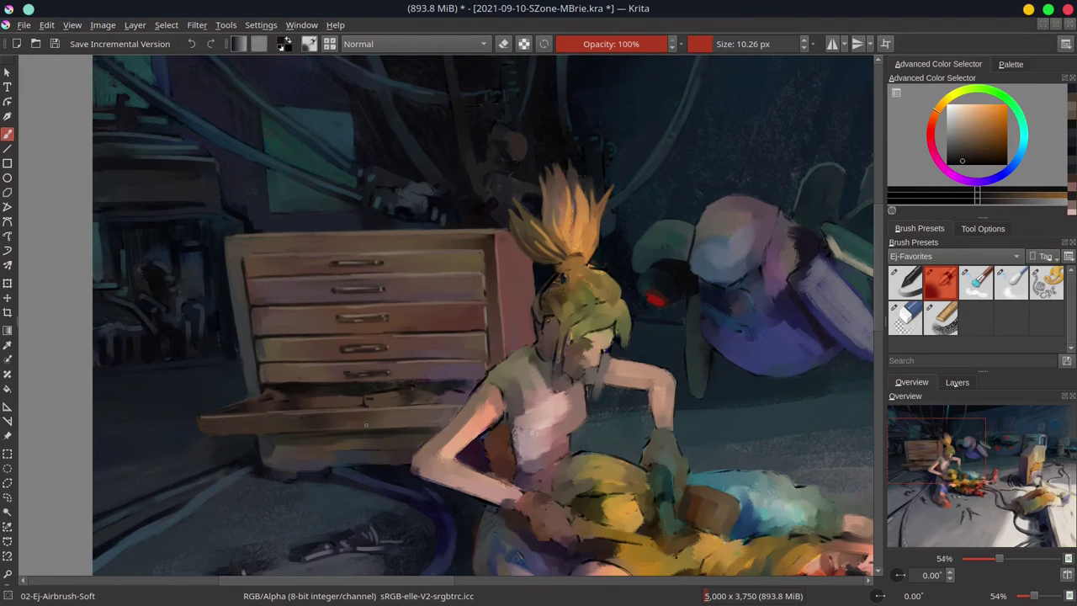
pyautogui.moveTo(323, 419)
pyautogui.mouseDown()
pyautogui.moveTo(383, 441)
pyautogui.moveTo(284, 463)
pyautogui.mouseUp()
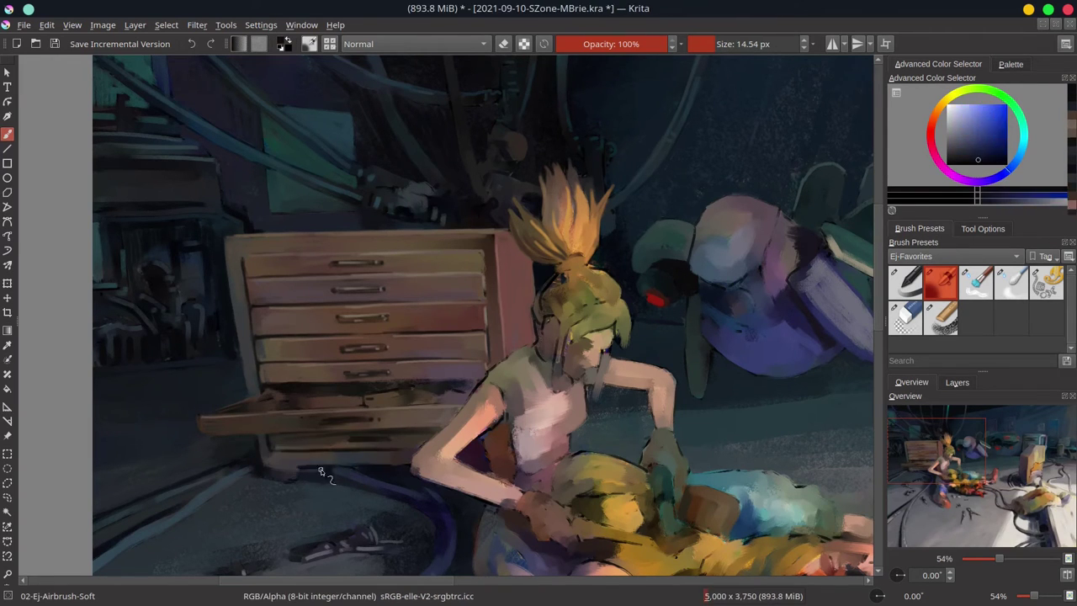
pyautogui.keyDown('ctrl'); pyautogui.click(285, 463); pyautogui.keyUp('ctrl')
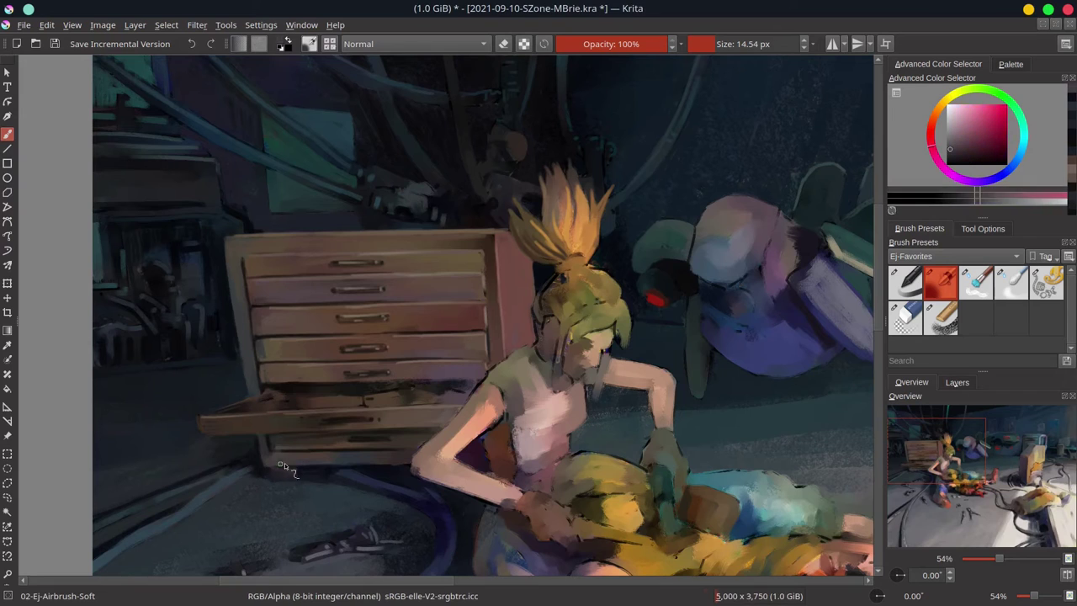
# Paint the open drawer's dark interior and its orange front, then save
pyautogui.keyDown('ctrl'); pyautogui.click(301, 401); pyautogui.keyUp('ctrl')
pyautogui.moveTo(354, 392)
pyautogui.mouseDown()
pyautogui.moveTo(400, 400)
pyautogui.moveTo(385, 402)
pyautogui.moveTo(404, 383)
pyautogui.moveTo(413, 400)
pyautogui.moveTo(402, 394)
pyautogui.moveTo(431, 404)
pyautogui.mouseUp()
pyautogui.keyDown('ctrl'); pyautogui.click(353, 404); pyautogui.keyUp('ctrl')
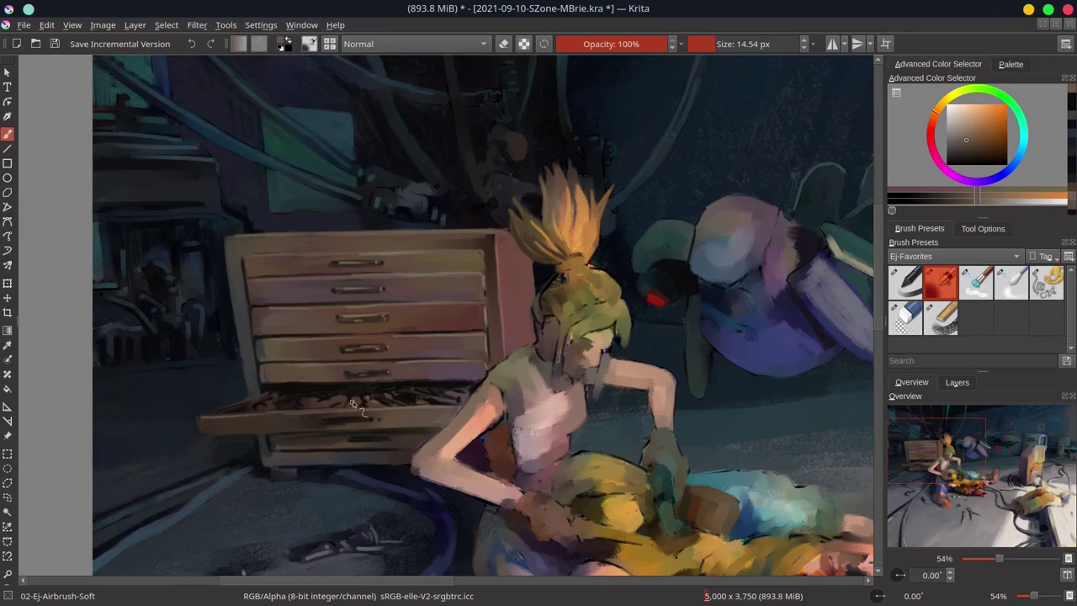
pyautogui.keyDown('ctrl'); pyautogui.click(362, 444); pyautogui.keyUp('ctrl')
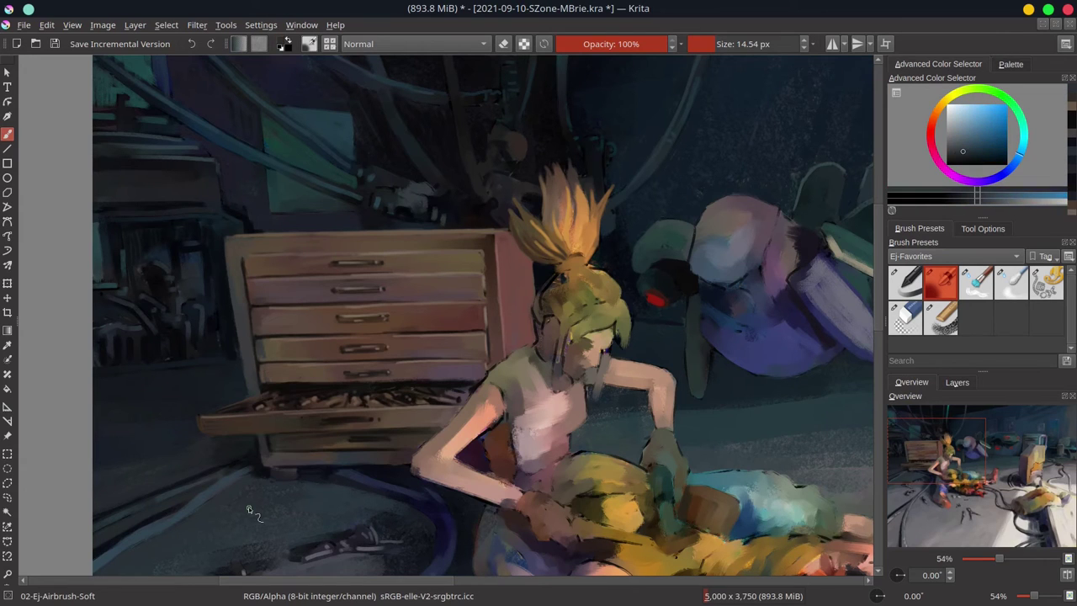
pyautogui.press(']')
pyautogui.moveTo(286, 420); pyautogui.dragTo(322, 424)
pyautogui.press('[')
pyautogui.keyDown('ctrl'); pyautogui.click(353, 418); pyautogui.keyUp('ctrl')
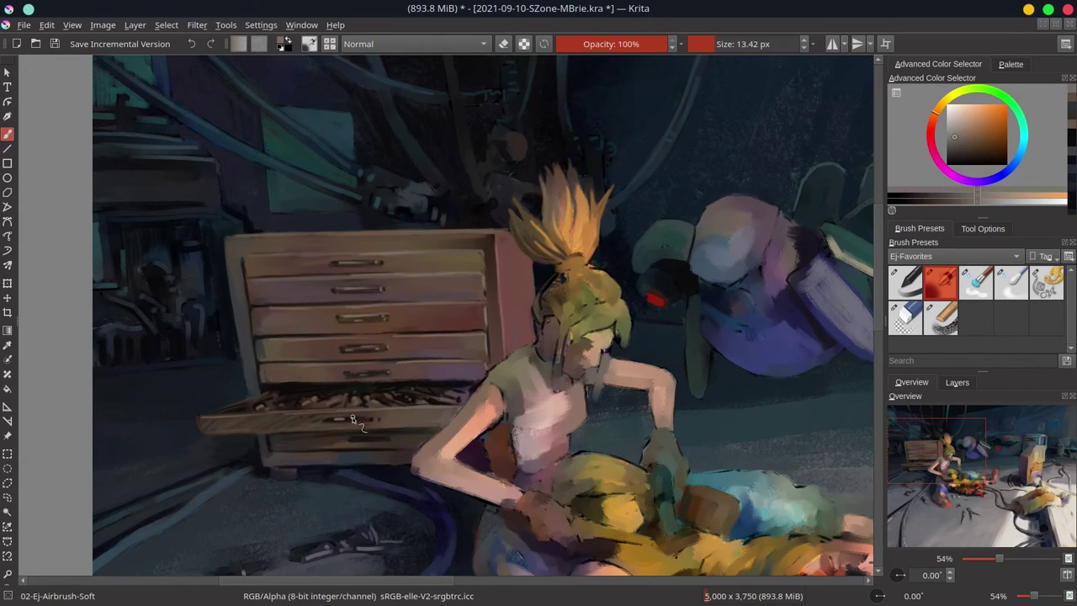
pyautogui.hotkey('ctrl', 's')
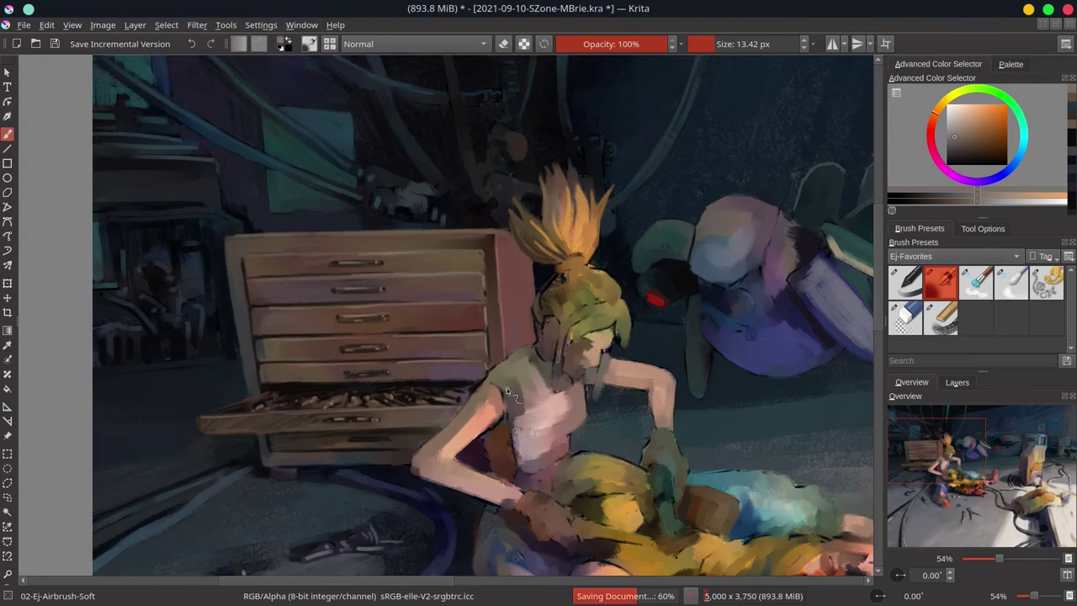
# Add a light blue-grey highlight on the floating robot's head
pyautogui.moveTo(700, 244)
pyautogui.mouseDown()
pyautogui.moveTo(494, 332)
pyautogui.moveTo(555, 370)
pyautogui.moveTo(538, 328)
pyautogui.mouseUp()
pyautogui.keyDown('ctrl'); pyautogui.click(494, 332); pyautogui.keyUp('ctrl')
pyautogui.keyDown('ctrl'); pyautogui.click(500, 335); pyautogui.keyUp('ctrl')
pyautogui.press('[')
# Repaint the robot head with light and dark blue-grey strokes
pyautogui.keyDown('ctrl'); pyautogui.click(548, 342); pyautogui.keyUp('ctrl')
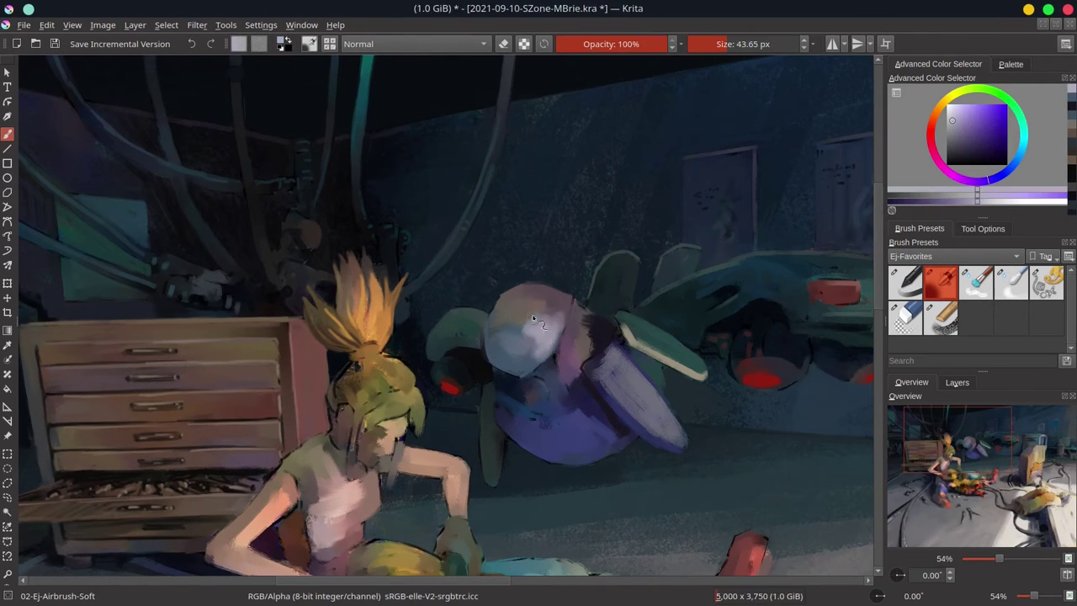
pyautogui.keyDown('ctrl'); pyautogui.click(505, 373); pyautogui.keyUp('ctrl')
pyautogui.press(']')
pyautogui.keyDown('ctrl'); pyautogui.click(495, 374); pyautogui.keyUp('ctrl')
pyautogui.keyDown('ctrl'); pyautogui.click(495, 374); pyautogui.keyUp('ctrl')
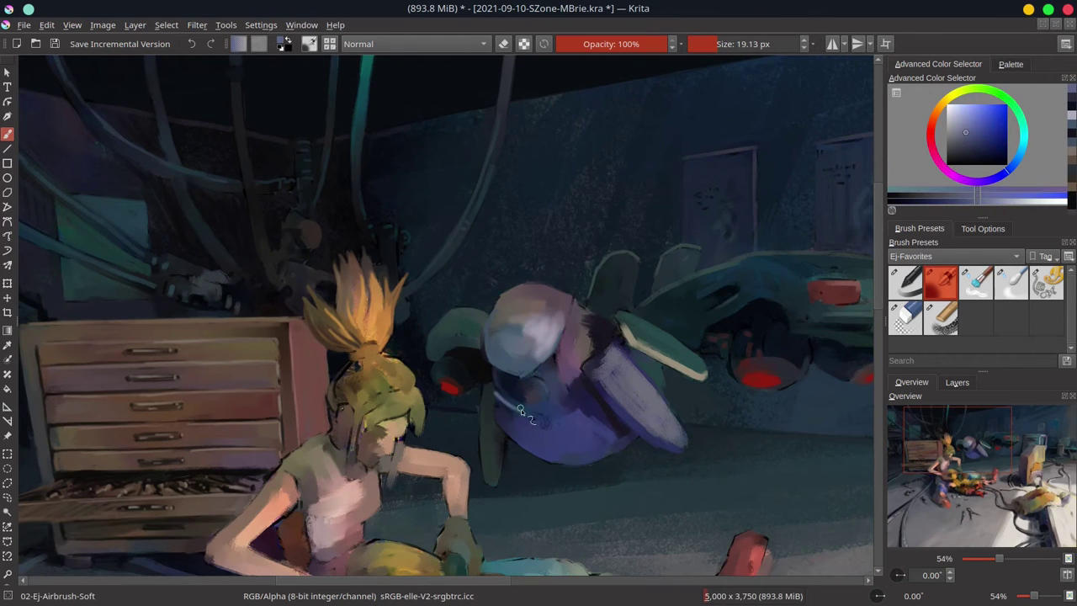
pyautogui.keyDown('ctrl'); pyautogui.click(505, 383); pyautogui.keyUp('ctrl')
pyautogui.press(']')
pyautogui.moveTo(512, 379); pyautogui.dragTo(555, 336)
# Add a light purple-toned stroke along the robot body
pyautogui.keyDown('ctrl'); pyautogui.click(580, 317); pyautogui.keyUp('ctrl')
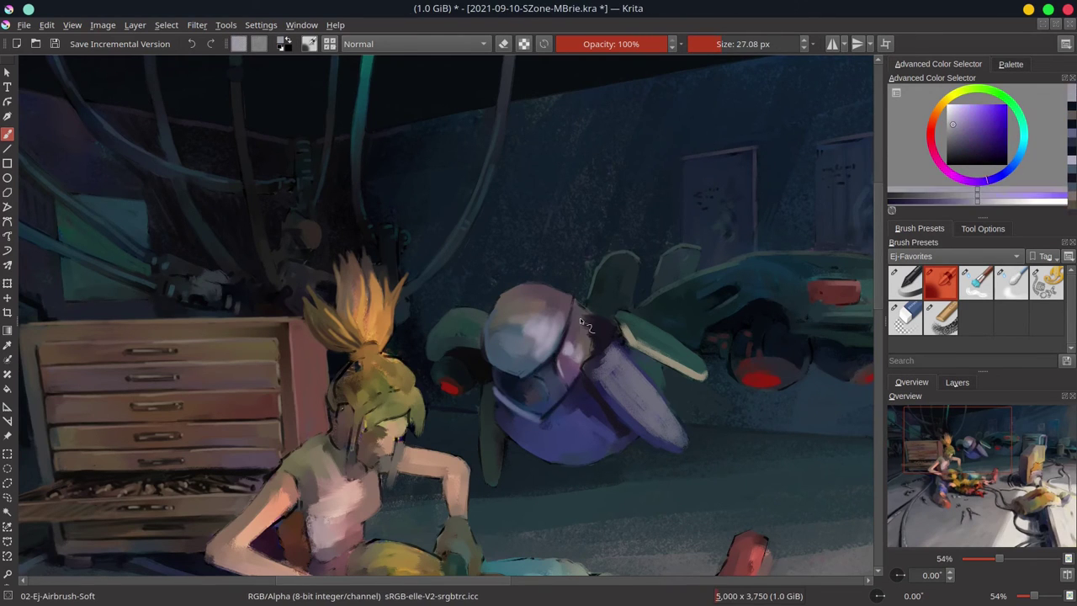
pyautogui.keyDown('ctrl'); pyautogui.click(579, 317); pyautogui.keyUp('ctrl')
pyautogui.press(']')
pyautogui.keyDown('ctrl'); pyautogui.click(594, 335); pyautogui.keyUp('ctrl')
pyautogui.keyDown('ctrl'); pyautogui.click(594, 334); pyautogui.keyUp('ctrl')
pyautogui.keyDown('ctrl'); pyautogui.click(597, 345); pyautogui.keyUp('ctrl')
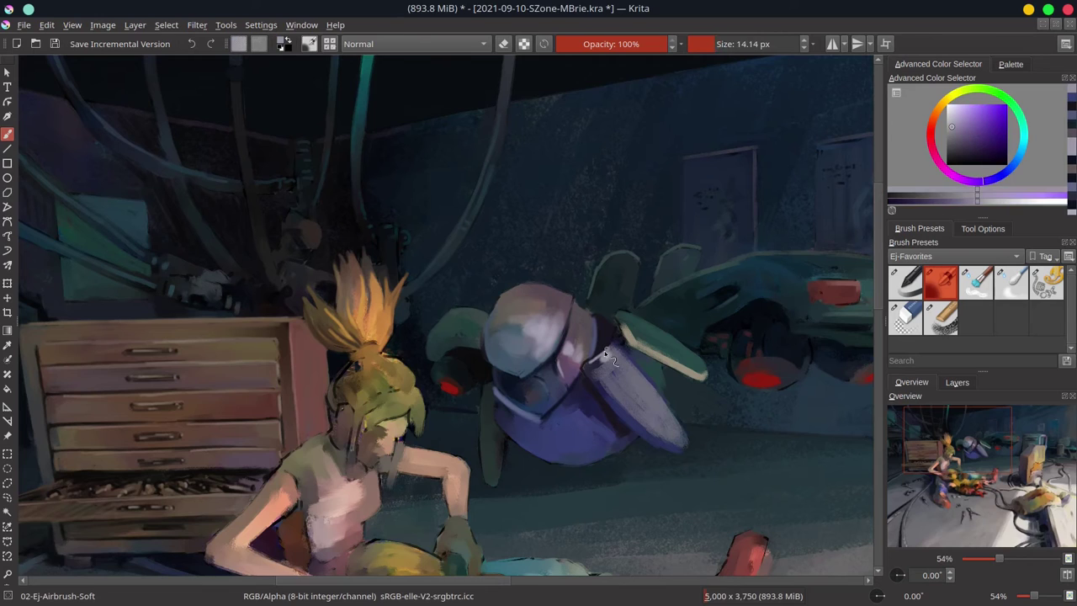
pyautogui.moveTo(665, 429); pyautogui.dragTo(610, 357)
# Paint a light highlight on the robot's arm
pyautogui.press('[')
pyautogui.keyDown('ctrl'); pyautogui.click(632, 365); pyautogui.keyUp('ctrl')
pyautogui.keyDown('ctrl'); pyautogui.click(632, 366); pyautogui.keyUp('ctrl')
pyautogui.moveTo(644, 395); pyautogui.dragTo(601, 358)
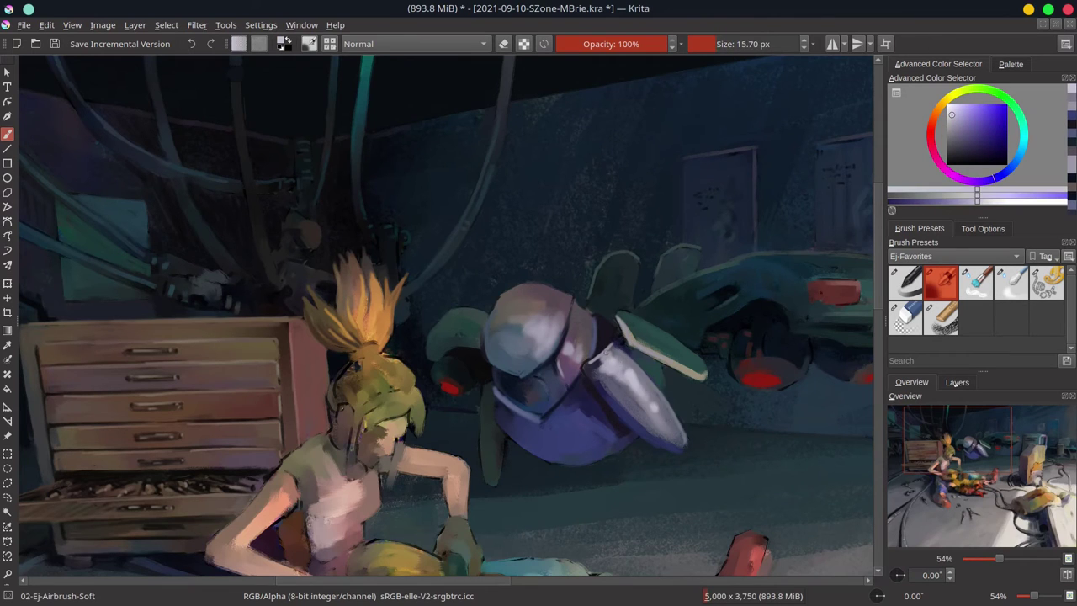
pyautogui.press(']')
pyautogui.press(']')
# Paint a glowing red dot for the robot's eye
pyautogui.keyDown('ctrl'); pyautogui.click(612, 474); pyautogui.keyUp('ctrl')
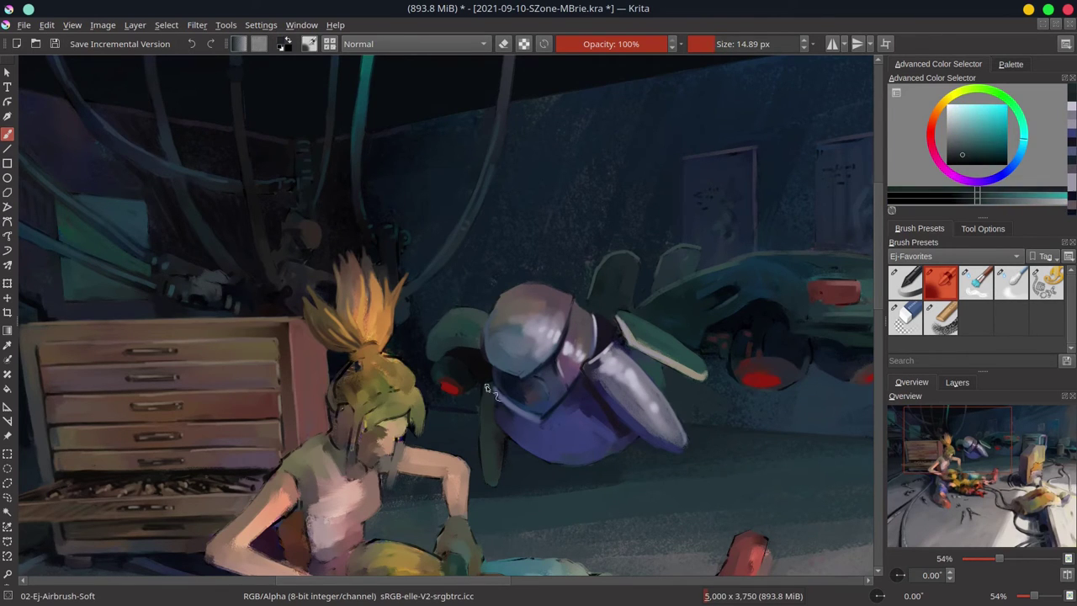
pyautogui.press(']')
pyautogui.press(']')
pyautogui.keyDown('ctrl'); pyautogui.click(496, 429); pyautogui.keyUp('ctrl')
pyautogui.keyDown('ctrl'); pyautogui.click(546, 404); pyautogui.keyUp('ctrl')
pyautogui.press('[')
pyautogui.press('[')
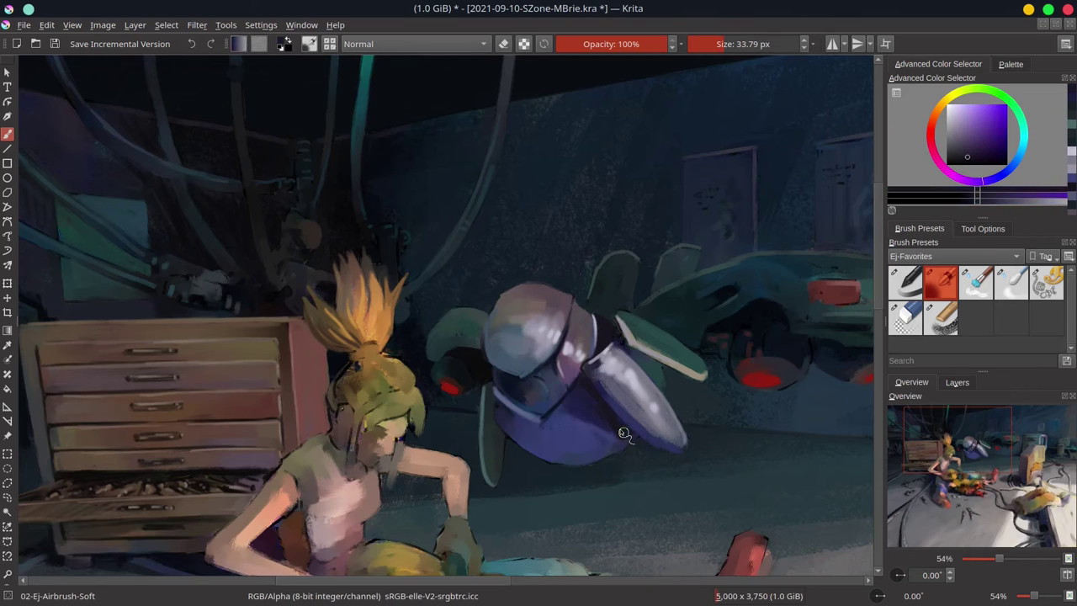
pyautogui.keyDown('ctrl'); pyautogui.click(634, 363); pyautogui.keyUp('ctrl')
pyautogui.keyDown('ctrl'); pyautogui.click(611, 338); pyautogui.keyUp('ctrl')
pyautogui.keyDown('ctrl'); pyautogui.click(639, 336); pyautogui.keyUp('ctrl')
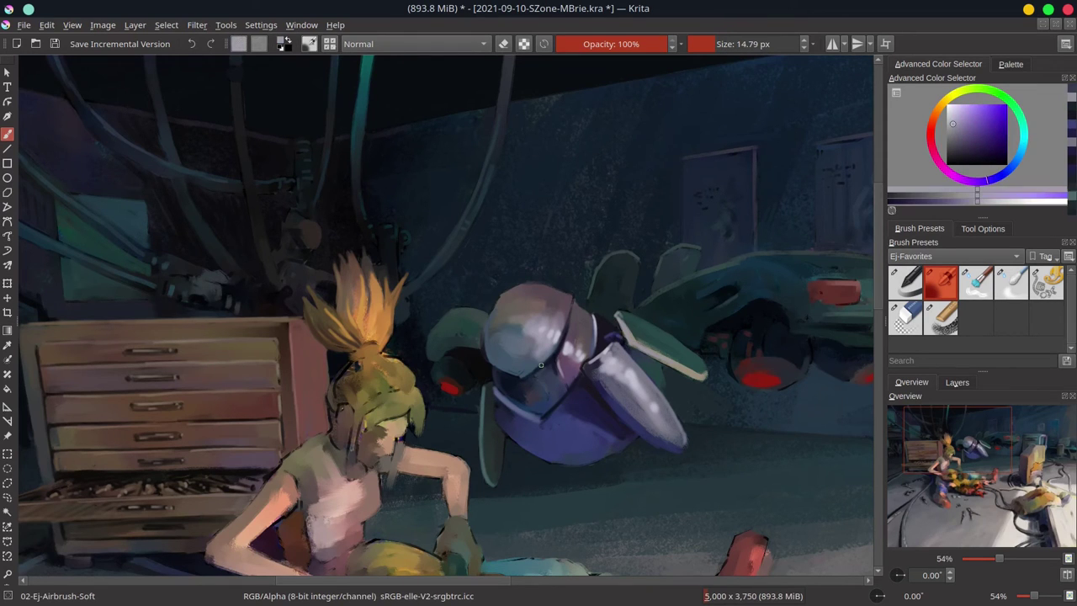
pyautogui.press(']')
pyautogui.press(']')
pyautogui.keyDown('ctrl'); pyautogui.click(530, 392); pyautogui.keyUp('ctrl')
pyautogui.click(530, 392)
# Add a small dark stroke near the robot, save, and return to the navigation overview
pyautogui.keyDown('ctrl'); pyautogui.click(509, 421); pyautogui.keyUp('ctrl')
pyautogui.press(']')
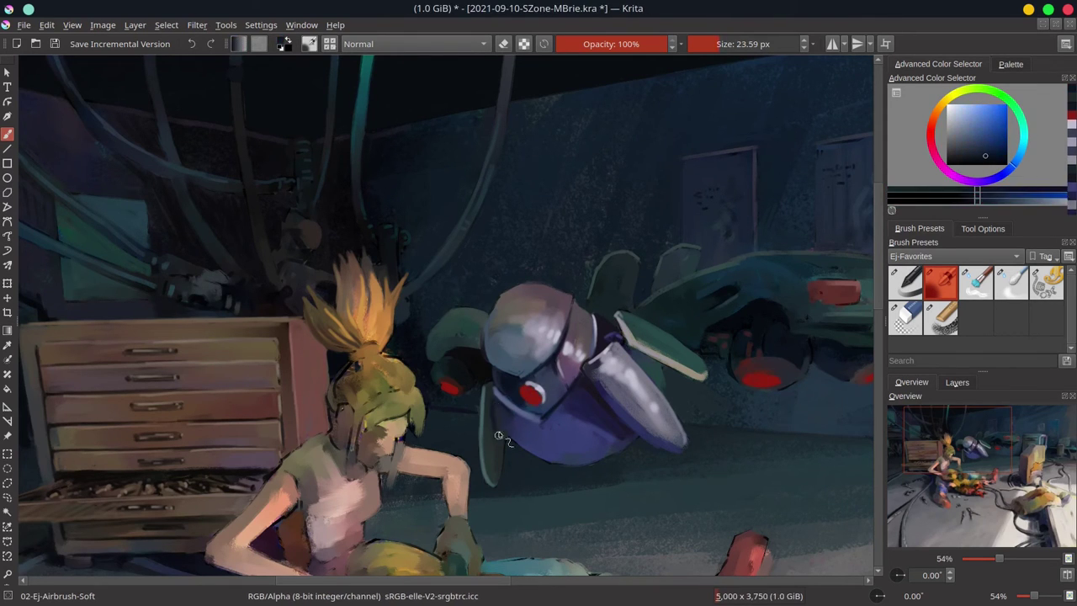
pyautogui.moveTo(503, 412); pyautogui.dragTo(498, 455)
pyautogui.keyDown('ctrl'); pyautogui.click(503, 428); pyautogui.keyUp('ctrl')
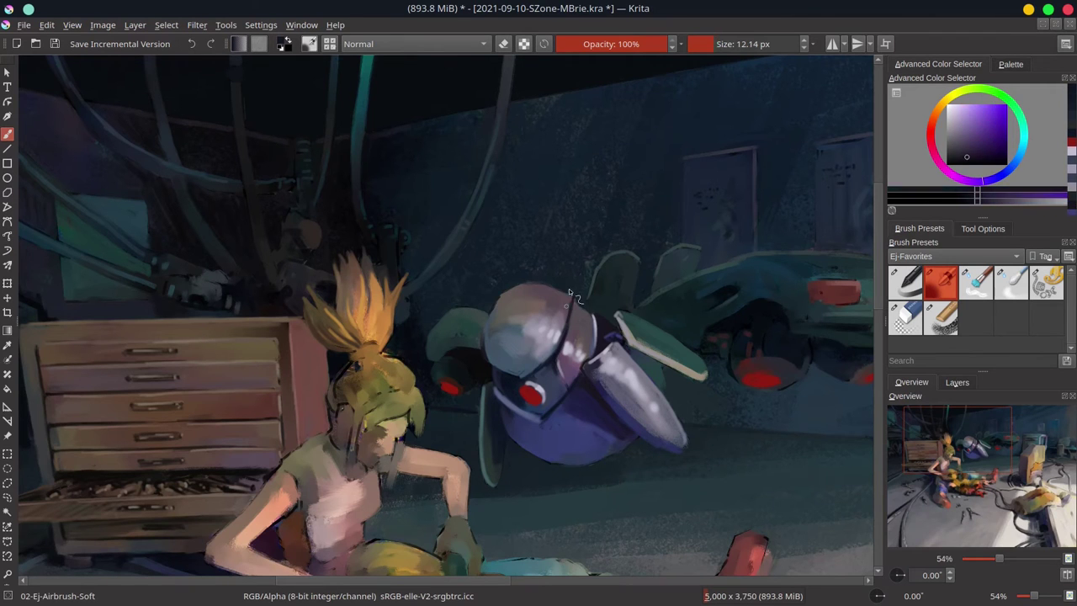
pyautogui.keyDown('ctrl'); pyautogui.click(503, 305); pyautogui.keyUp('ctrl')
pyautogui.press('[')
pyautogui.press('[')
pyautogui.hotkey('ctrl', 's')
pyautogui.keyDown('ctrl'); pyautogui.click(667, 422); pyautogui.keyUp('ctrl')
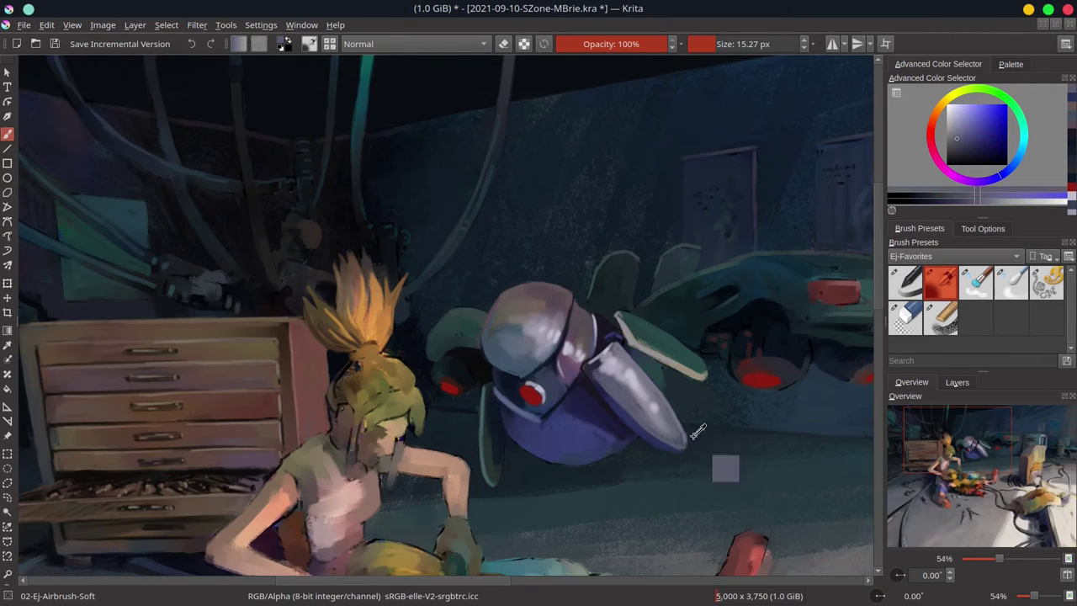
pyautogui.click(956, 382)
pyautogui.click(917, 383)
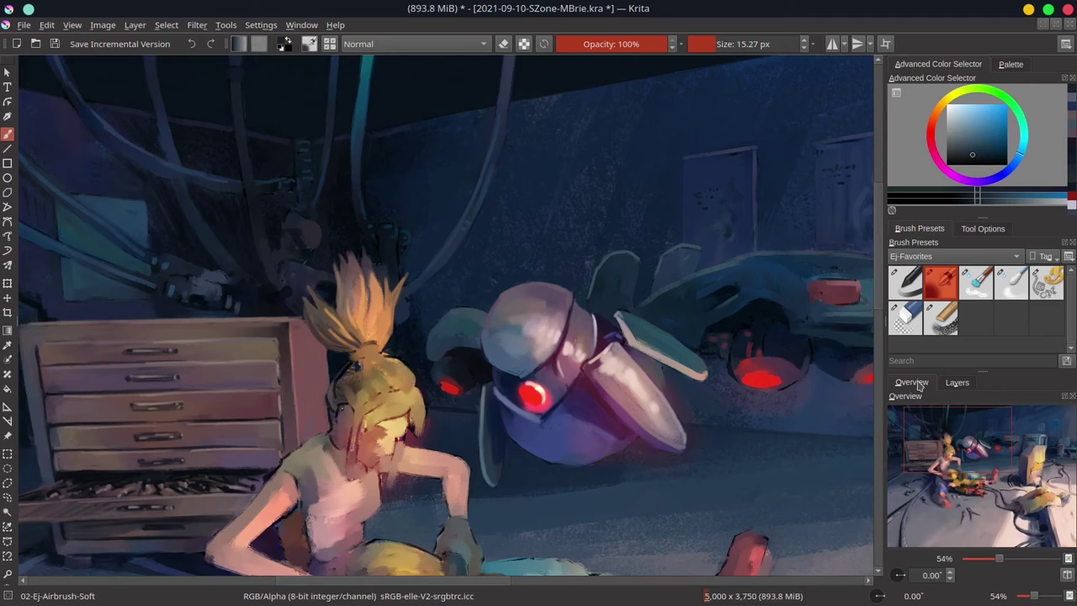
# Zoom out to the whole garage scene, flip the view horizontally, and save
pyautogui.scroll(-3, 587, 373)
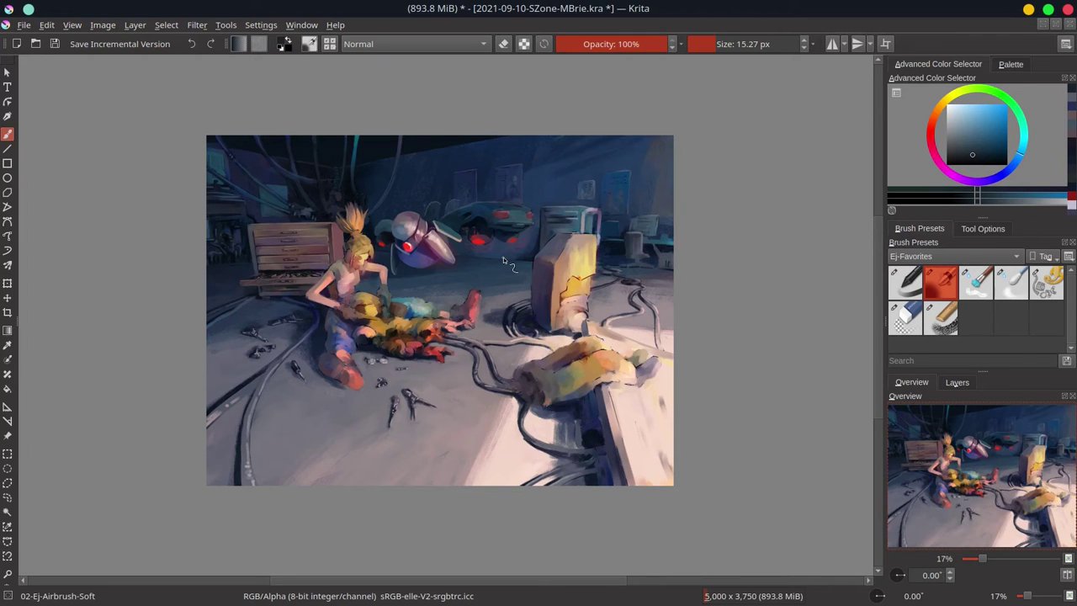
pyautogui.scroll(-1, 503, 256)
pyautogui.press('m')
pyautogui.hotkey('ctrl', 's')
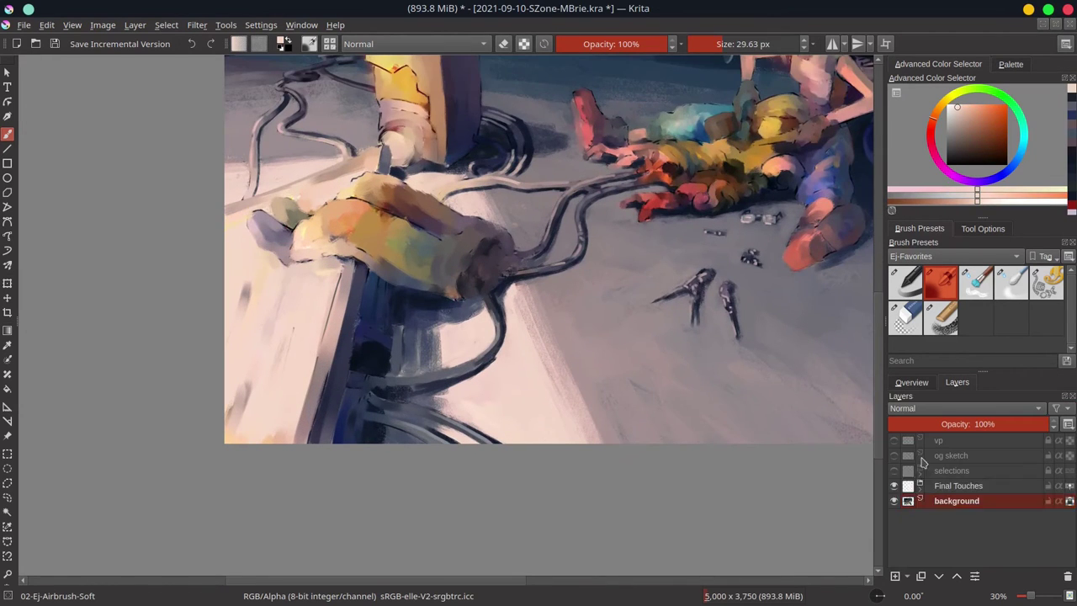
# Repaint the handle above the yellow machine in dark blue-grey and lighten its left edge
pyautogui.press(']')
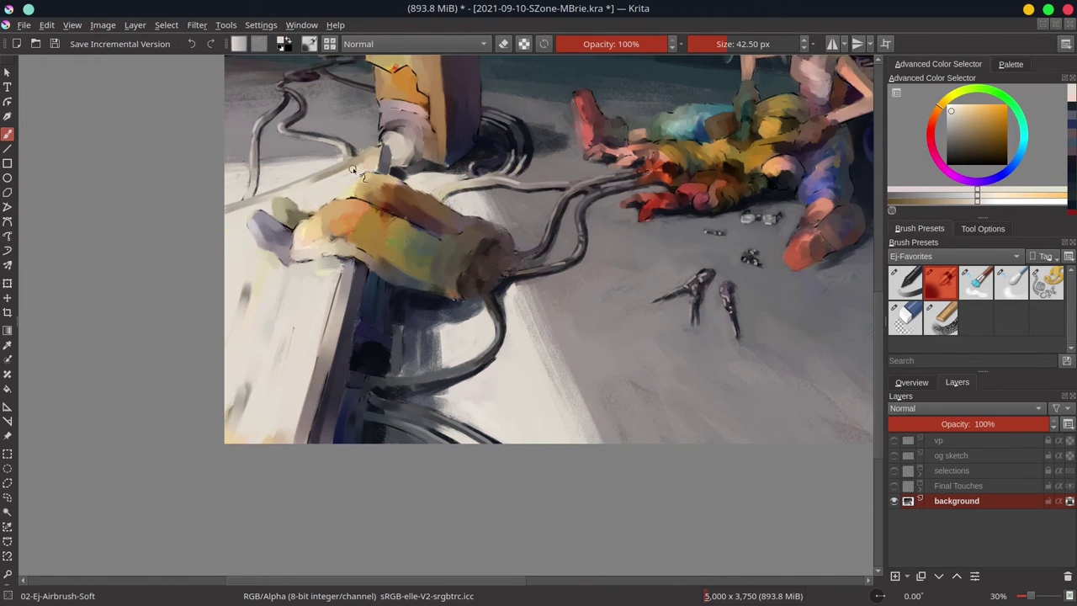
pyautogui.keyDown('ctrl'); pyautogui.click(227, 211); pyautogui.keyUp('ctrl')
pyautogui.scroll(2, 252, 168)
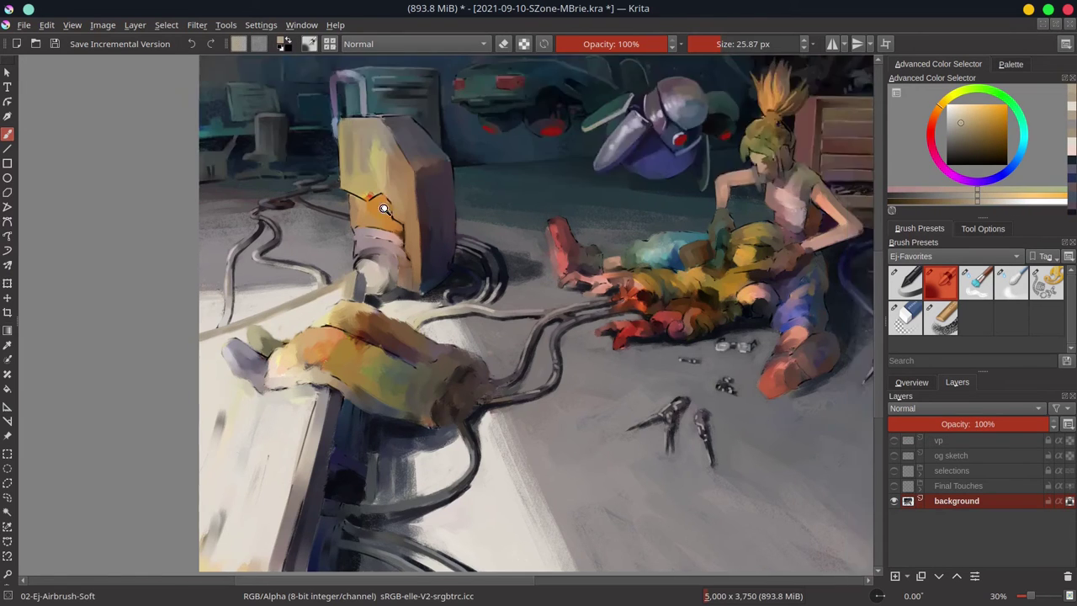
pyautogui.press('[')
pyautogui.press('[')
pyautogui.press('[')
pyautogui.keyDown('ctrl'); pyautogui.click(283, 117); pyautogui.keyUp('ctrl')
pyautogui.moveTo(283, 118)
pyautogui.mouseDown()
pyautogui.moveTo(313, 97)
pyautogui.moveTo(289, 105)
pyautogui.moveTo(329, 130)
pyautogui.moveTo(339, 208)
pyautogui.moveTo(332, 150)
pyautogui.moveTo(350, 154)
pyautogui.moveTo(281, 136)
pyautogui.moveTo(293, 242)
pyautogui.mouseUp()
pyautogui.keyDown('ctrl'); pyautogui.click(296, 153); pyautogui.keyUp('ctrl')
pyautogui.keyDown('ctrl'); pyautogui.click(299, 117); pyautogui.keyUp('ctrl')
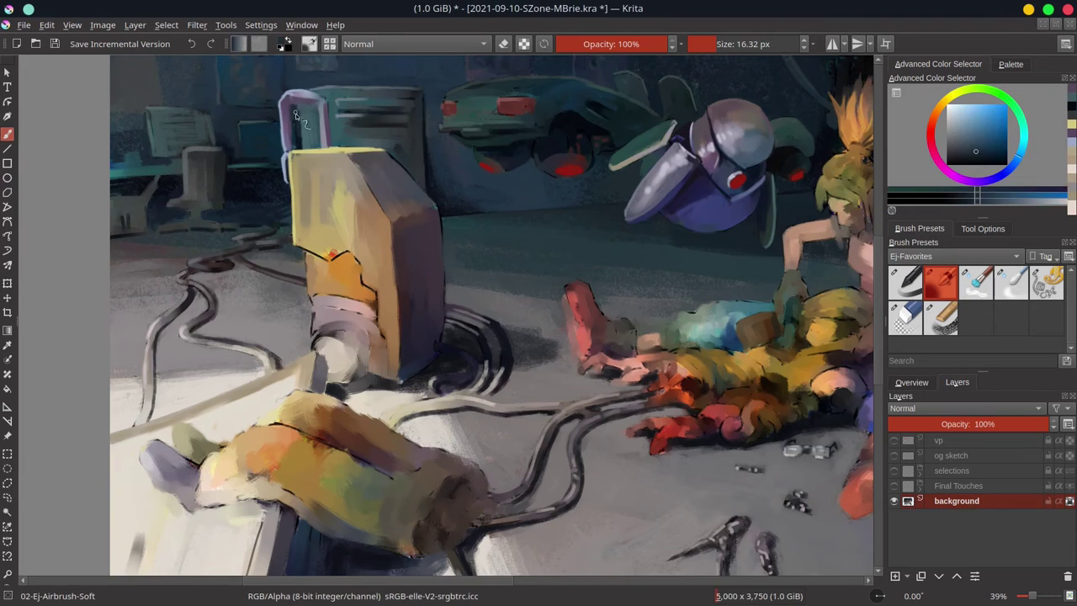
# Paint a thin light orange-tan edge down the machine's right side and along the box
pyautogui.keyDown('ctrl'); pyautogui.click(296, 118); pyautogui.keyUp('ctrl')
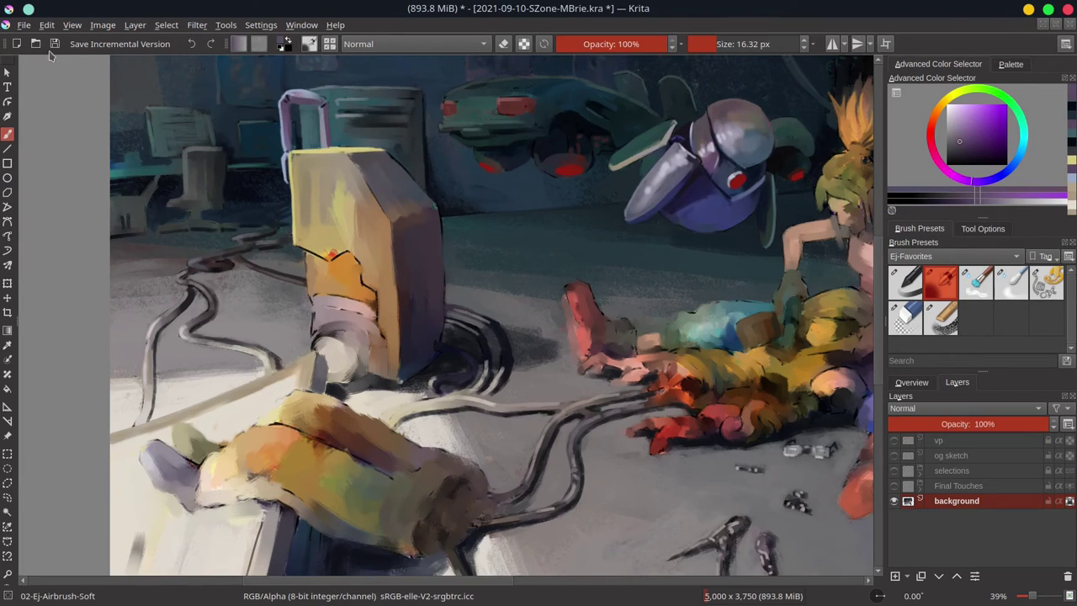
pyautogui.keyDown('ctrl'); pyautogui.click(313, 271); pyautogui.keyUp('ctrl')
pyautogui.keyDown('ctrl'); pyautogui.click(352, 141); pyautogui.keyUp('ctrl')
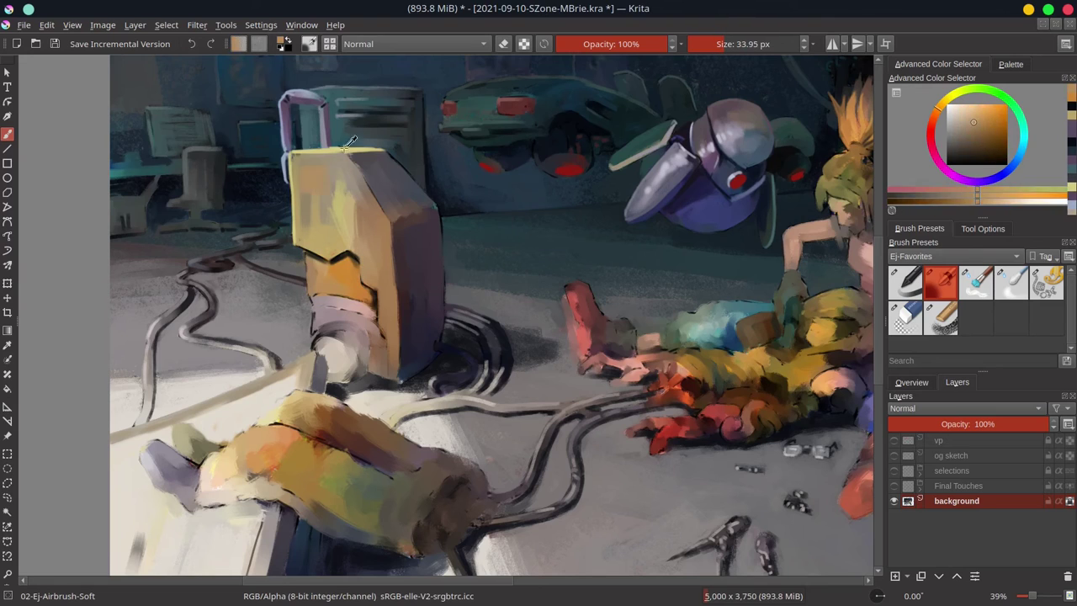
pyautogui.press('[')
pyautogui.press('[')
pyautogui.press('[')
pyautogui.moveTo(377, 288); pyautogui.dragTo(397, 370)
pyautogui.keyDown('ctrl'); pyautogui.click(400, 366); pyautogui.keyUp('ctrl')
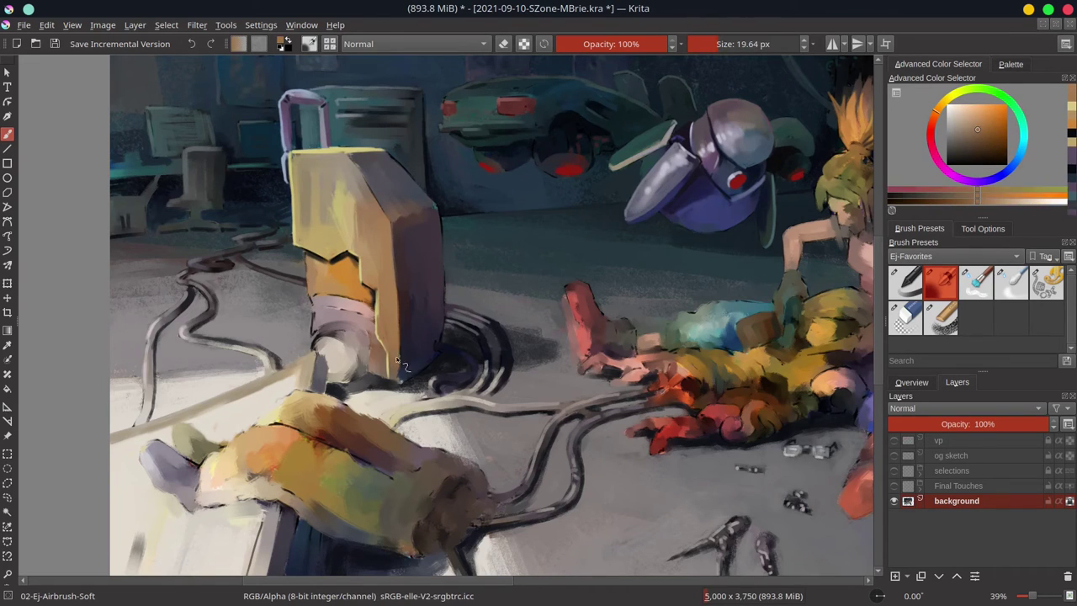
pyautogui.keyDown('ctrl'); pyautogui.click(402, 365); pyautogui.keyUp('ctrl')
pyautogui.moveTo(446, 332); pyautogui.dragTo(439, 212)
pyautogui.keyDown('ctrl'); pyautogui.click(436, 207); pyautogui.keyUp('ctrl')
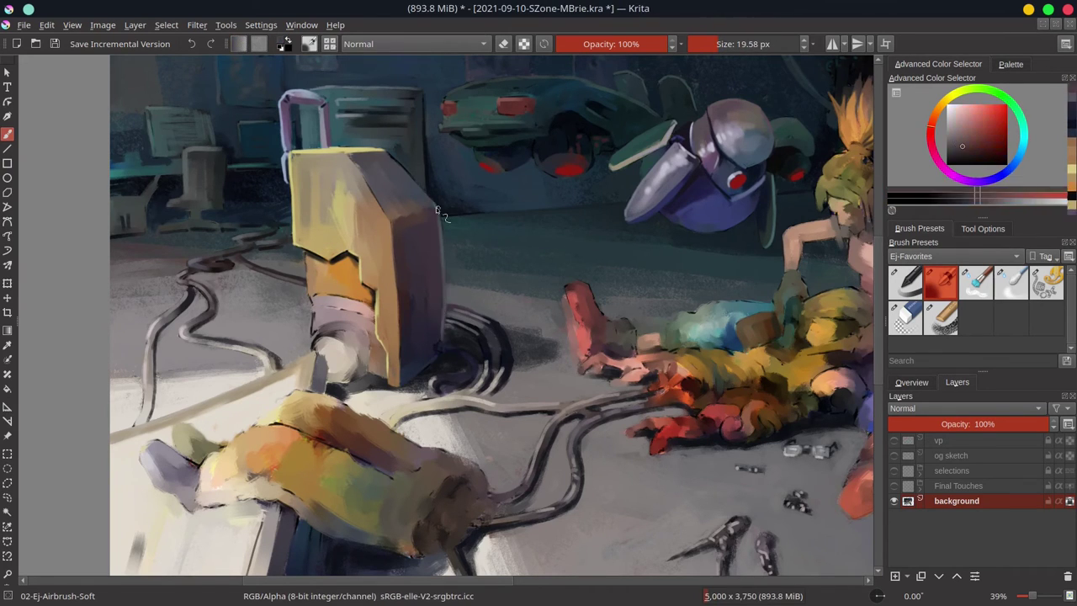
# Add dark strokes across the box's lower band, undoing one stray dark stroke
pyautogui.click(911, 382)
pyautogui.keyDown('ctrl'); pyautogui.click(311, 291); pyautogui.keyUp('ctrl')
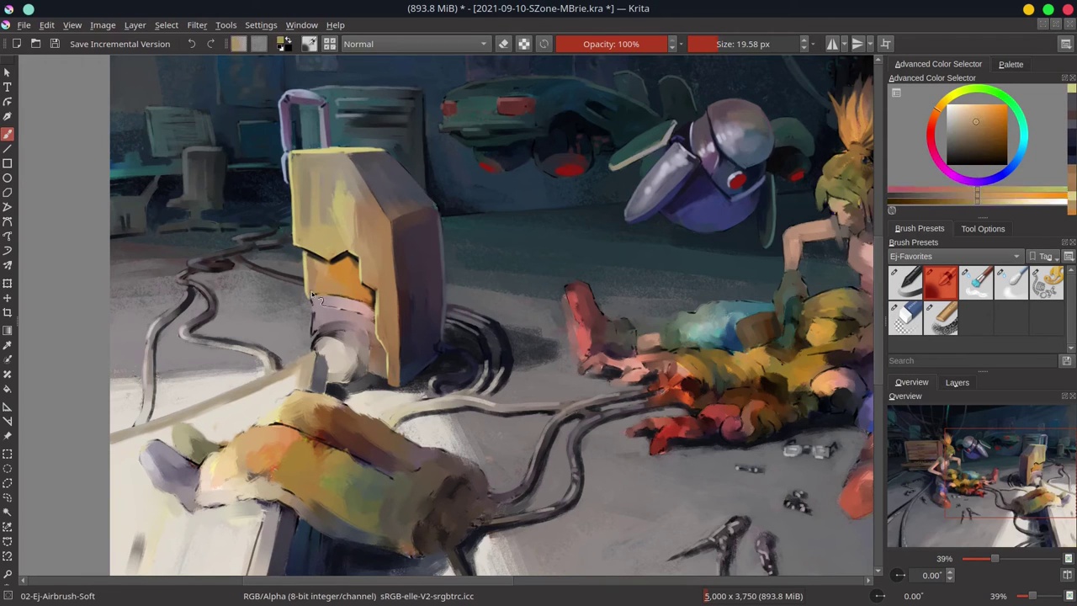
pyautogui.moveTo(313, 294)
pyautogui.mouseDown()
pyautogui.moveTo(324, 319)
pyautogui.moveTo(370, 324)
pyautogui.mouseUp()
pyautogui.keyDown('ctrl'); pyautogui.click(336, 303); pyautogui.keyUp('ctrl')
pyautogui.moveTo(299, 341)
pyautogui.mouseDown()
pyautogui.moveTo(353, 291)
pyautogui.moveTo(358, 307)
pyautogui.mouseUp()
pyautogui.keyDown('ctrl'); pyautogui.click(323, 262); pyautogui.keyUp('ctrl')
pyautogui.keyDown('ctrl'); pyautogui.click(345, 304); pyautogui.keyUp('ctrl')
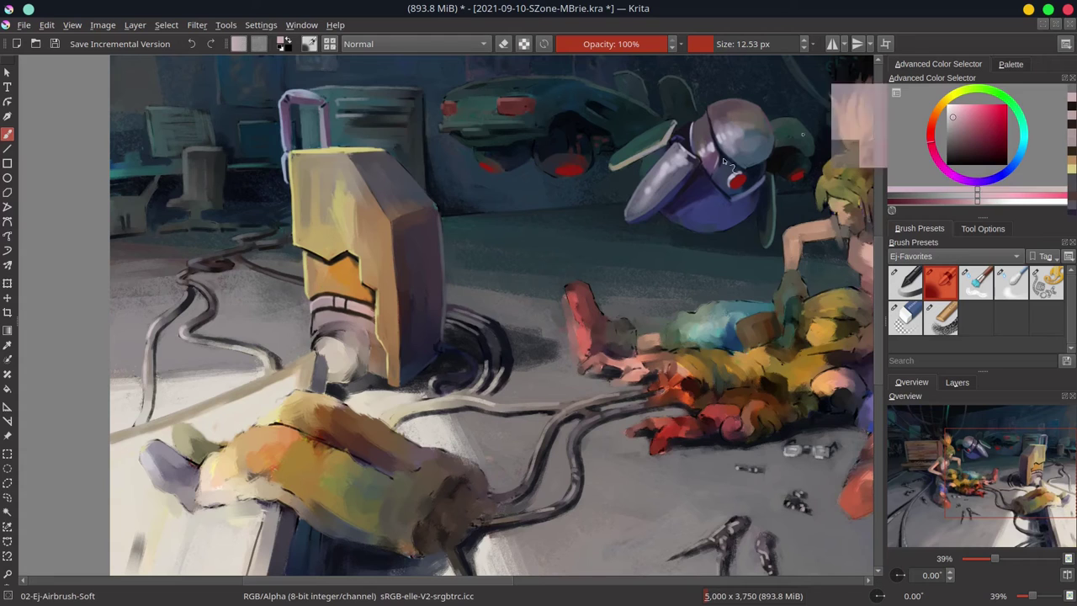
pyautogui.keyDown('ctrl'); pyautogui.click(313, 320); pyautogui.keyUp('ctrl')
pyautogui.keyDown('ctrl'); pyautogui.click(313, 321); pyautogui.keyUp('ctrl')
pyautogui.moveTo(281, 293); pyautogui.dragTo(324, 278)
pyautogui.hotkey('ctrl', 'z')
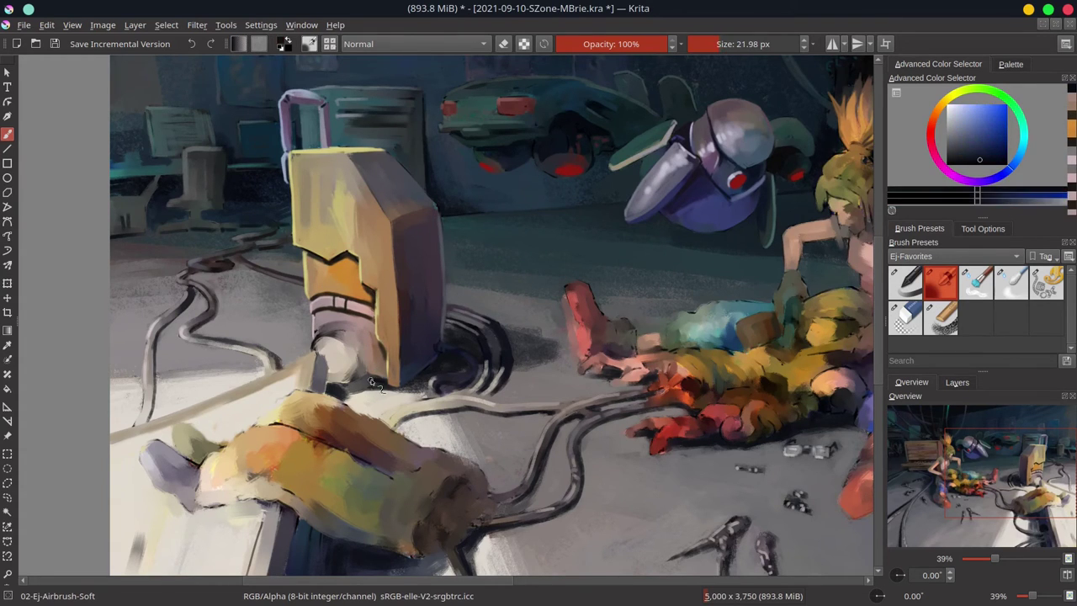
# Sample peach, yellow, dark blue and muted pink tones and enlarge the brush for the wheel
pyautogui.keyDown('ctrl'); pyautogui.click(328, 354); pyautogui.keyUp('ctrl')
pyautogui.keyDown('ctrl'); pyautogui.click(328, 354); pyautogui.keyUp('ctrl')
pyautogui.keyDown('ctrl'); pyautogui.click(323, 349); pyautogui.keyUp('ctrl')
pyautogui.keyDown('ctrl'); pyautogui.click(336, 473); pyautogui.keyUp('ctrl')
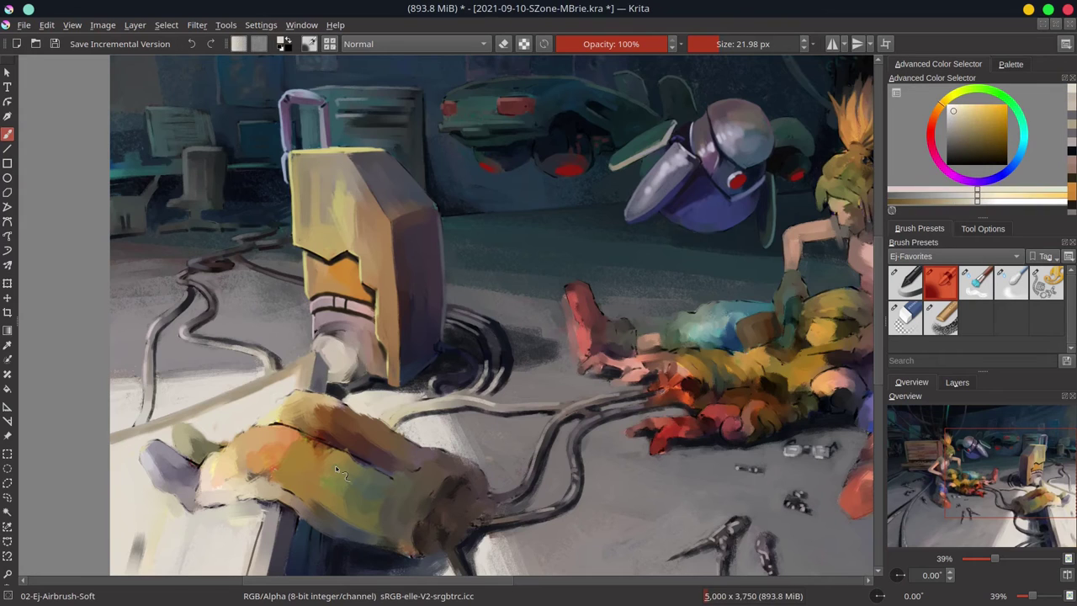
pyautogui.keyDown('ctrl'); pyautogui.click(559, 122); pyautogui.keyUp('ctrl')
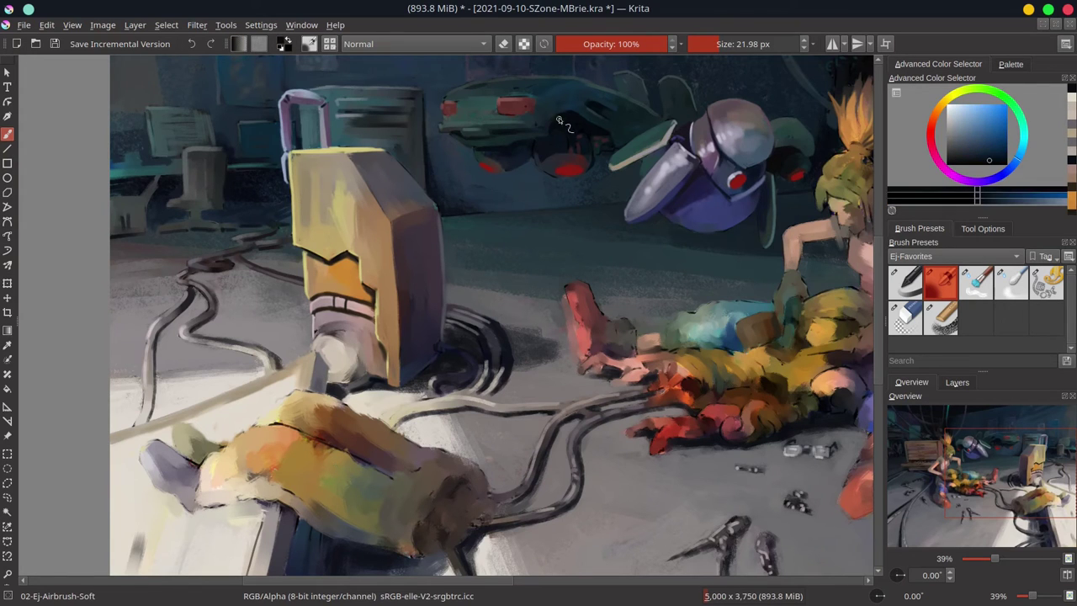
pyautogui.keyDown('ctrl'); pyautogui.click(332, 341); pyautogui.keyUp('ctrl')
pyautogui.moveTo(341, 347); pyautogui.dragTo(370, 364)
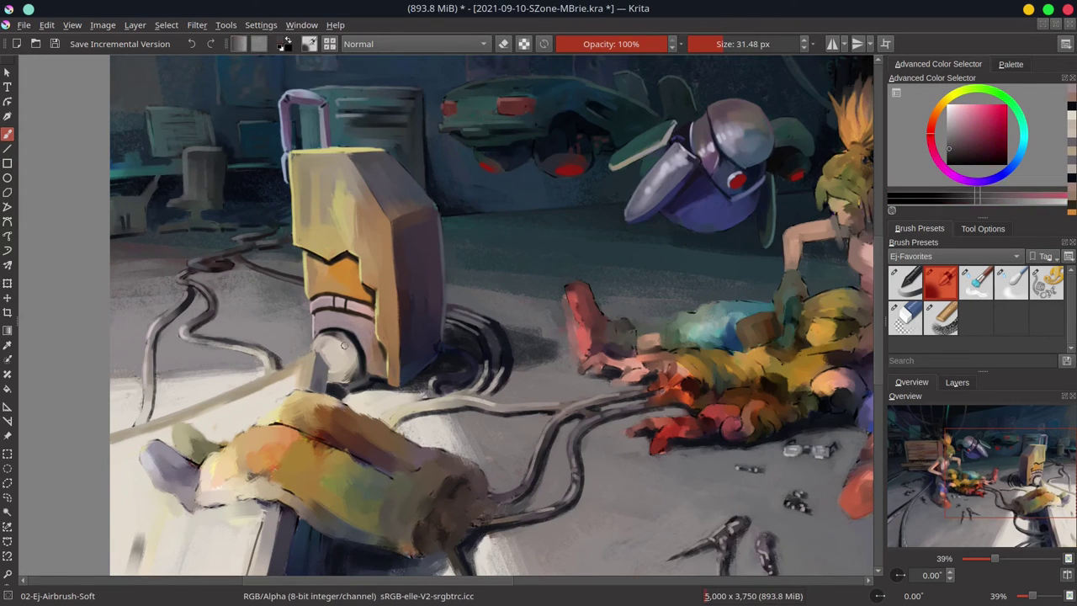
pyautogui.keyDown('ctrl'); pyautogui.click(344, 349); pyautogui.keyUp('ctrl')
# With a smaller brush, pick dark blue and orange-brown tones around the wheel and machine base
pyautogui.press('[')
pyautogui.keyDown('ctrl'); pyautogui.click(341, 383); pyautogui.keyUp('ctrl')
pyautogui.keyDown('ctrl'); pyautogui.click(357, 395); pyautogui.keyUp('ctrl')
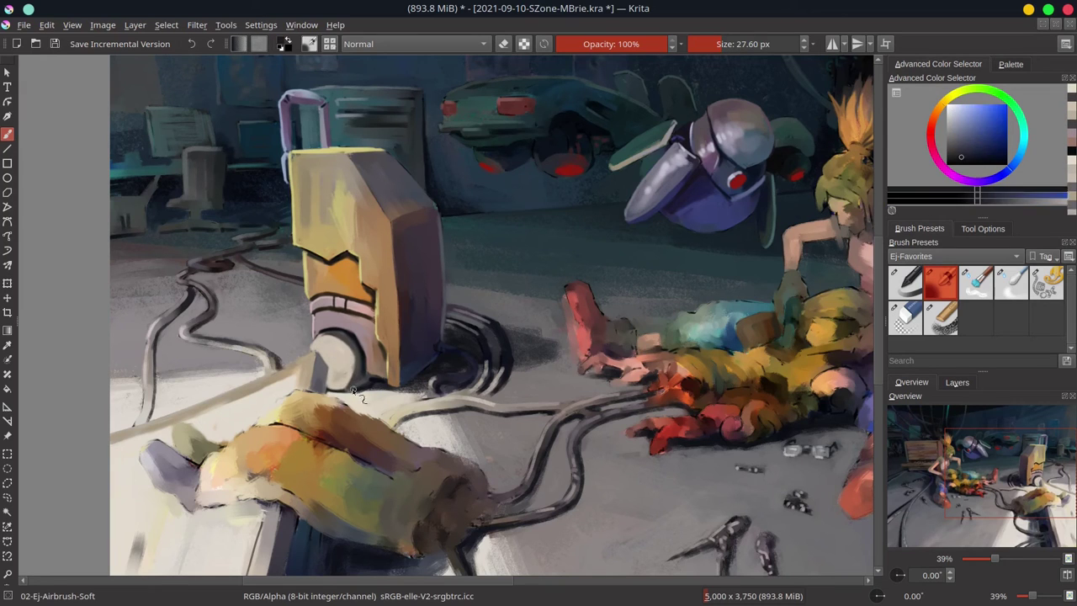
pyautogui.keyDown('ctrl'); pyautogui.click(354, 392); pyautogui.keyUp('ctrl')
pyautogui.keyDown('ctrl'); pyautogui.click(357, 386); pyautogui.keyUp('ctrl')
pyautogui.keyDown('ctrl'); pyautogui.click(355, 381); pyautogui.keyUp('ctrl')
pyautogui.keyDown('ctrl'); pyautogui.click(353, 376); pyautogui.keyUp('ctrl')
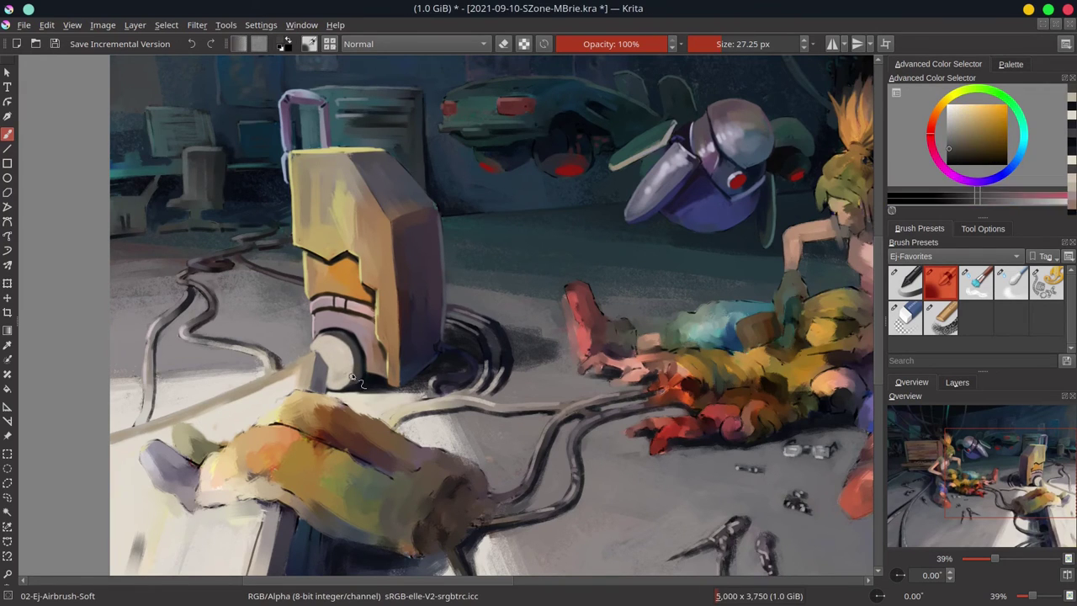
pyautogui.keyDown('ctrl'); pyautogui.click(343, 189); pyautogui.keyUp('ctrl')
pyautogui.keyDown('ctrl'); pyautogui.click(416, 329); pyautogui.keyUp('ctrl')
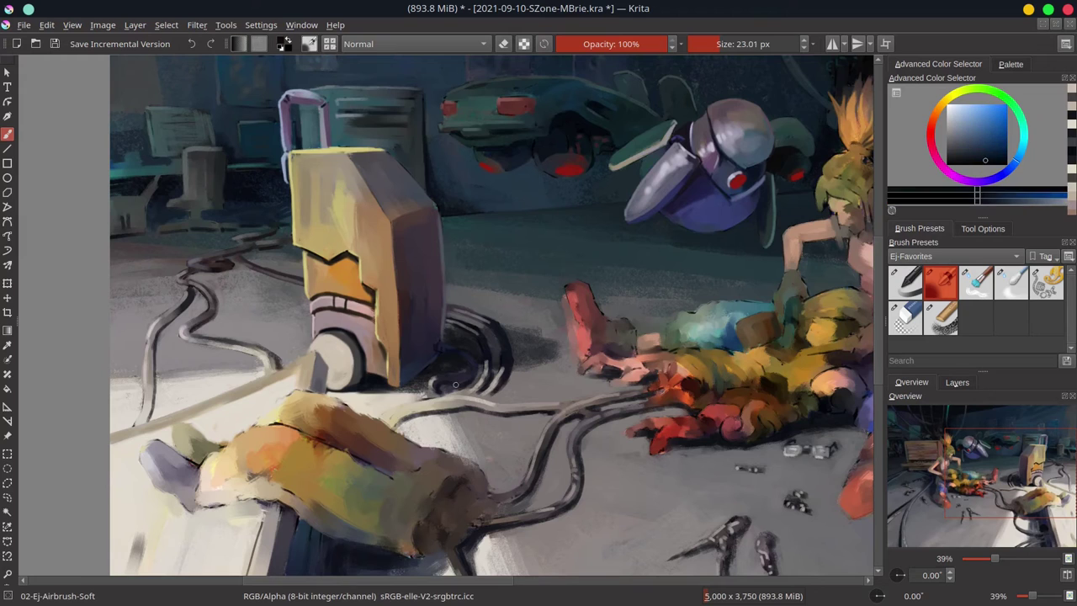
# Shade the cable's lower edge with a mid blue-grey using a smaller airbrush
pyautogui.press('[')
pyautogui.press('[')
pyautogui.press('[')
pyautogui.keyDown('ctrl'); pyautogui.click(477, 369); pyautogui.keyUp('ctrl')
pyautogui.keyDown('ctrl'); pyautogui.click(497, 381); pyautogui.keyUp('ctrl')
pyautogui.keyDown('ctrl'); pyautogui.click(454, 379); pyautogui.keyUp('ctrl')
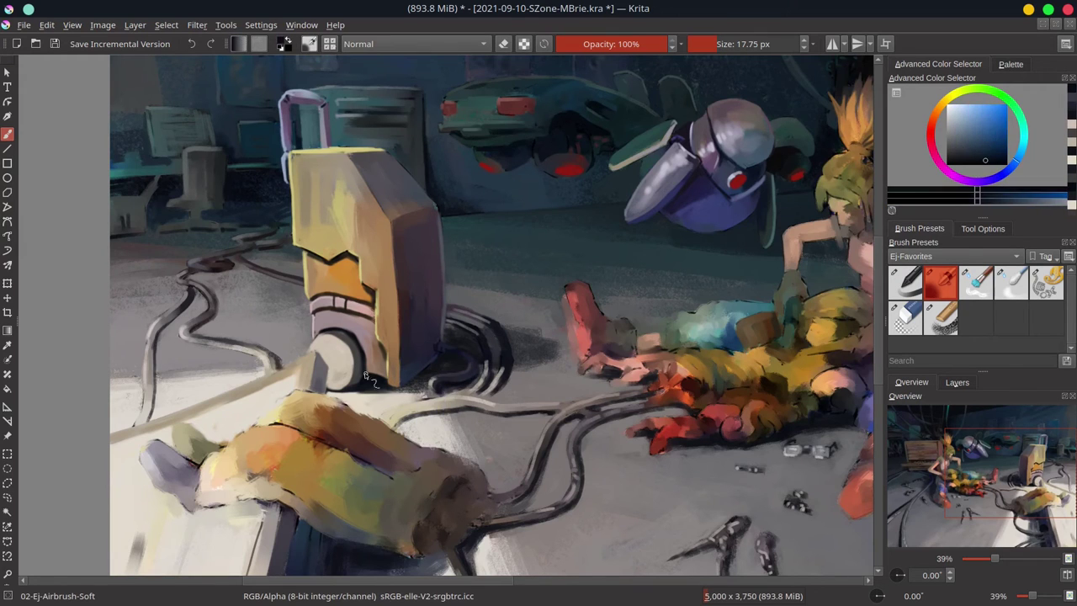
pyautogui.keyDown('ctrl'); pyautogui.click(442, 391); pyautogui.keyUp('ctrl')
pyautogui.keyDown('ctrl'); pyautogui.click(424, 408); pyautogui.keyUp('ctrl')
pyautogui.keyDown('ctrl'); pyautogui.click(412, 425); pyautogui.keyUp('ctrl')
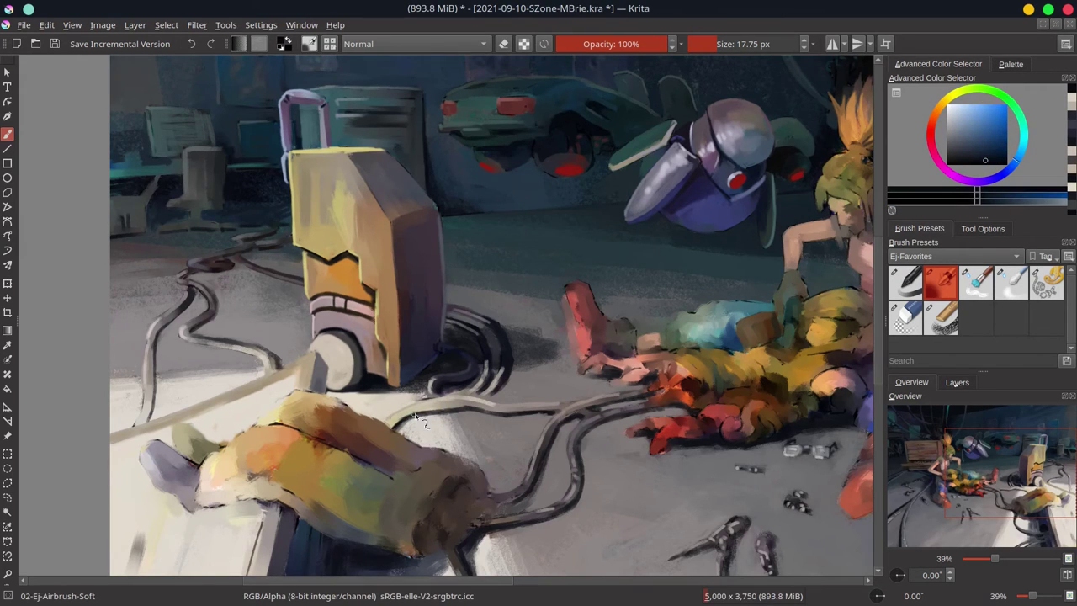
pyautogui.moveTo(413, 425); pyautogui.dragTo(476, 410)
# Sample light peach, dark blue and dark purple tones from around the machine
pyautogui.keyDown('ctrl'); pyautogui.click(326, 360); pyautogui.keyUp('ctrl')
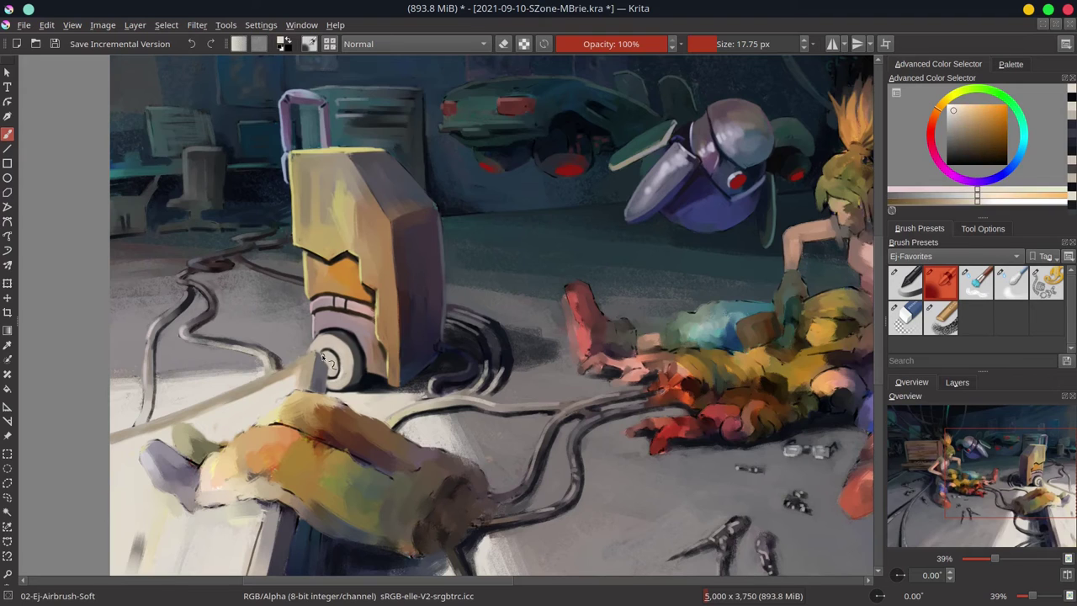
pyautogui.keyDown('ctrl'); pyautogui.click(358, 403); pyautogui.keyUp('ctrl')
pyautogui.keyDown('ctrl'); pyautogui.click(307, 368); pyautogui.keyUp('ctrl')
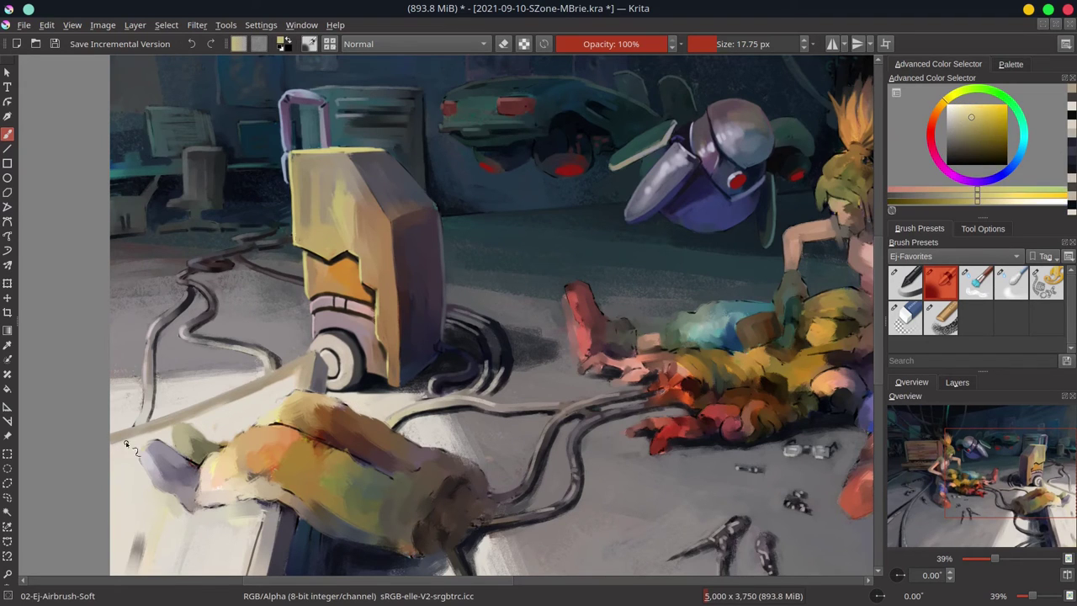
pyautogui.keyDown('ctrl'); pyautogui.click(330, 378); pyautogui.keyUp('ctrl')
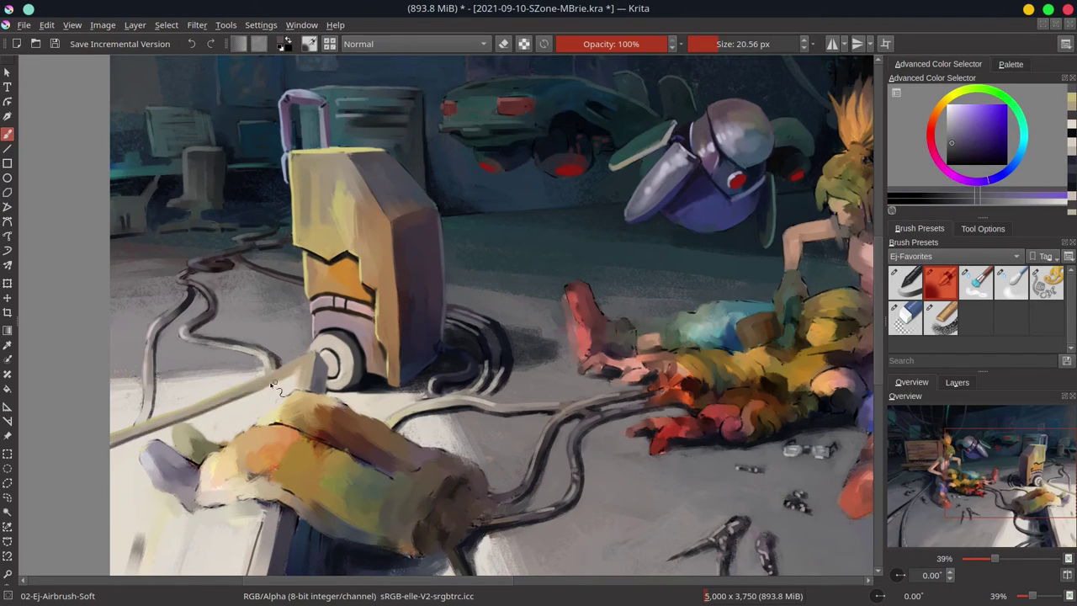
# Zoom out, check the layer list, save the painting, and return to the overview
pyautogui.scroll(-5, 703, 425)
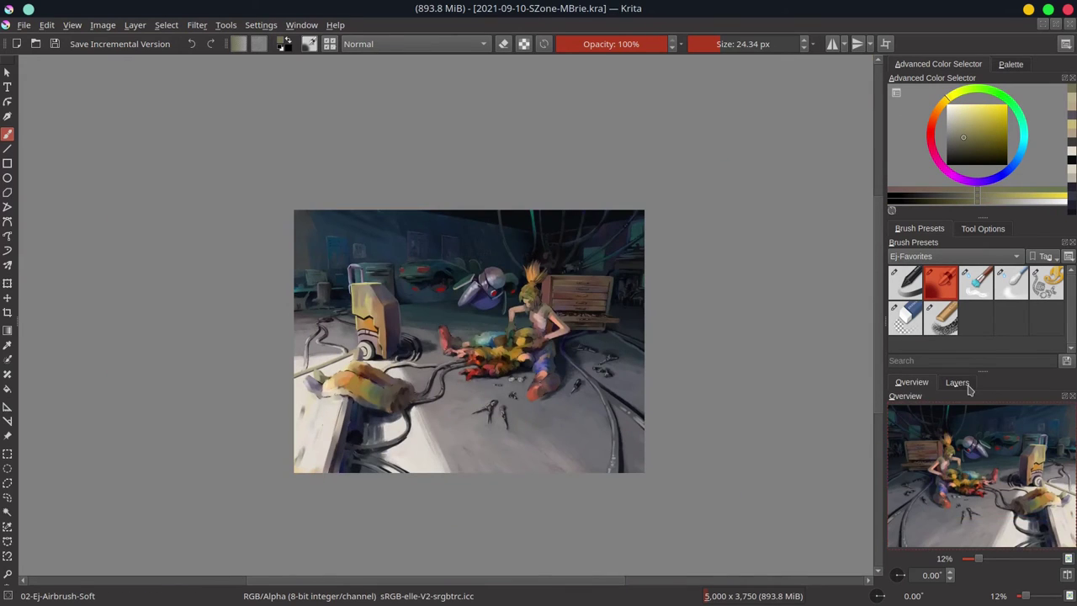
pyautogui.click(968, 389)
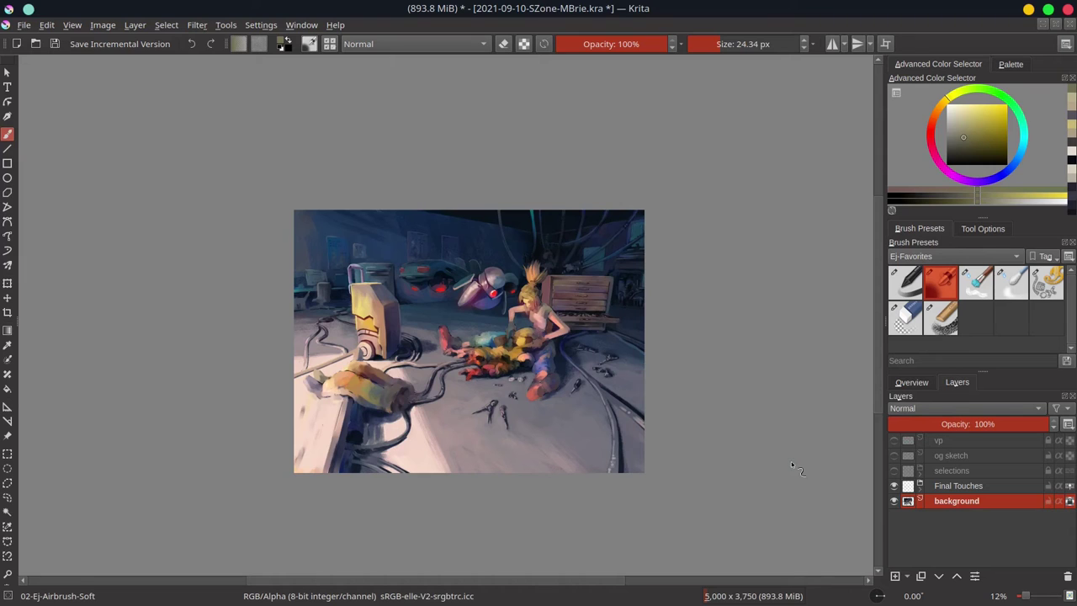
pyautogui.scroll(-2, 790, 461)
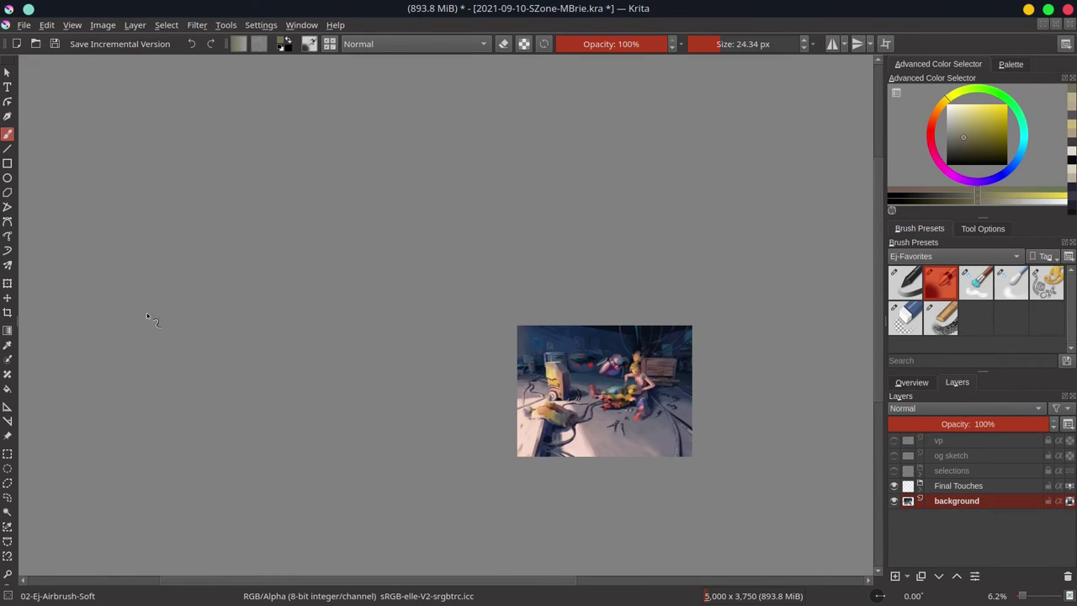
pyautogui.click(53, 44)
pyautogui.click(912, 383)
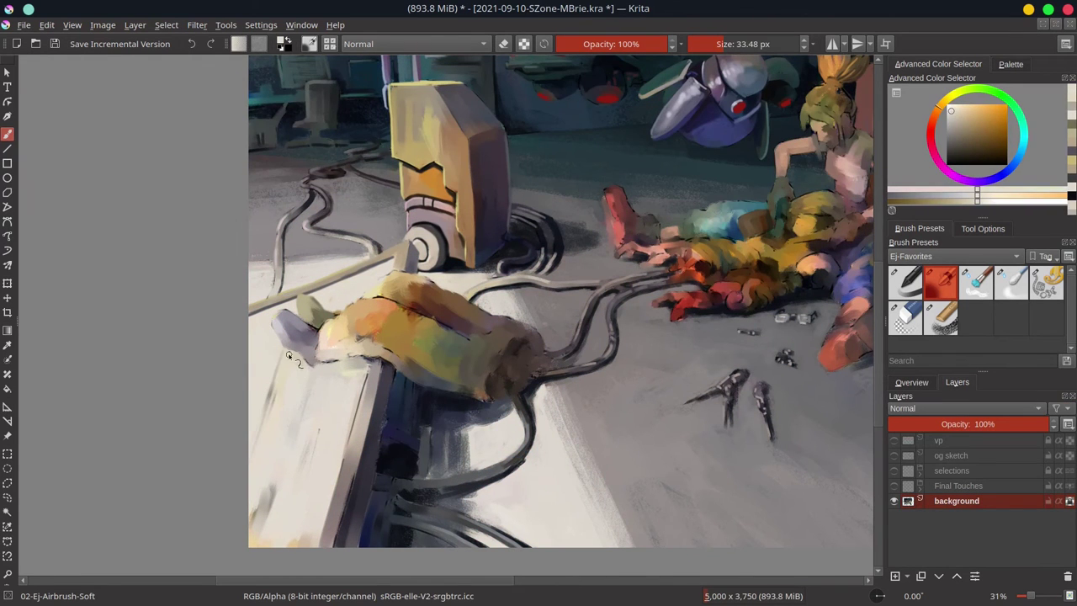
# Lighten the white board's side with several light grey airbrush strokes
pyautogui.moveTo(297, 437)
pyautogui.mouseDown()
pyautogui.moveTo(253, 513)
pyautogui.moveTo(259, 541)
pyautogui.mouseUp()
pyautogui.keyDown('ctrl'); pyautogui.click(278, 513); pyautogui.keyUp('ctrl')
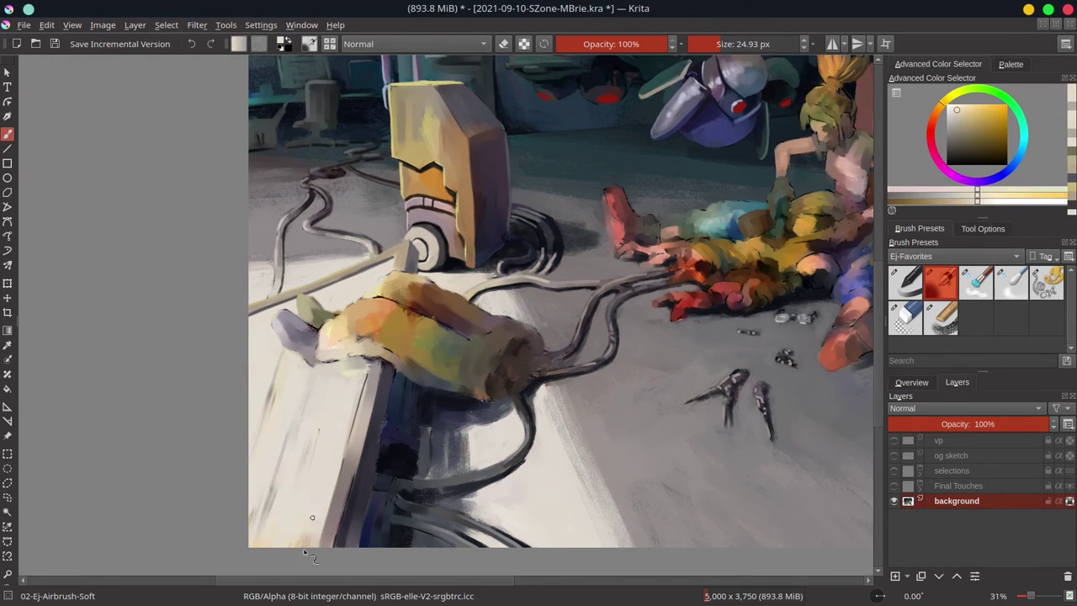
pyautogui.moveTo(351, 367); pyautogui.dragTo(355, 447)
pyautogui.moveTo(330, 529); pyautogui.dragTo(370, 394)
pyautogui.moveTo(351, 454); pyautogui.dragTo(340, 543)
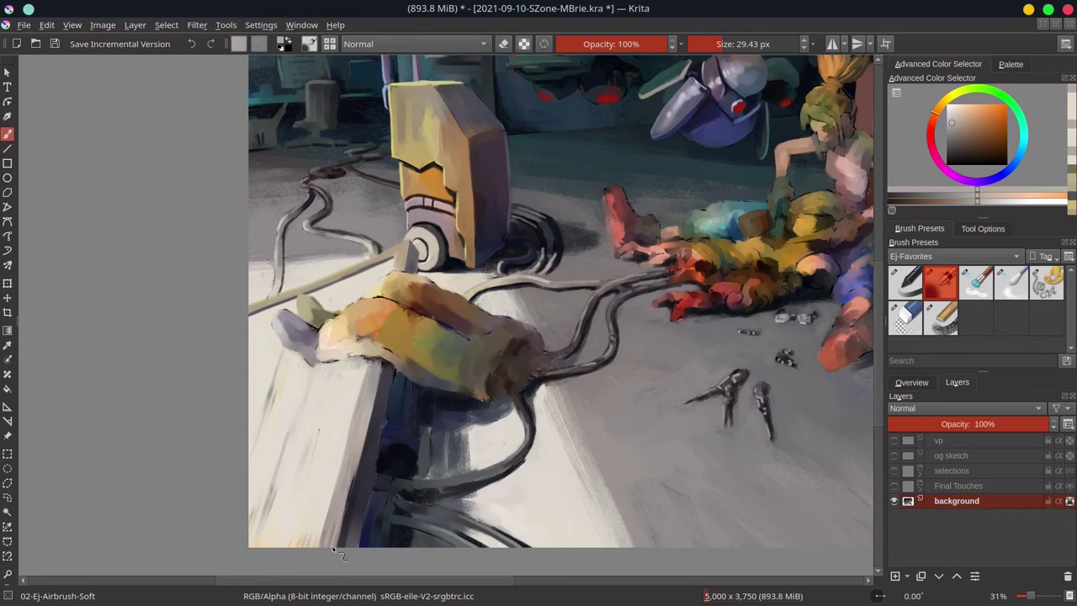
pyautogui.moveTo(336, 471); pyautogui.dragTo(330, 542)
# Paint dark blue shadow beneath the board, then pick peach and reddish-brown tones
pyautogui.keyDown('ctrl'); pyautogui.click(395, 458); pyautogui.keyUp('ctrl')
pyautogui.moveTo(388, 354); pyautogui.dragTo(383, 388)
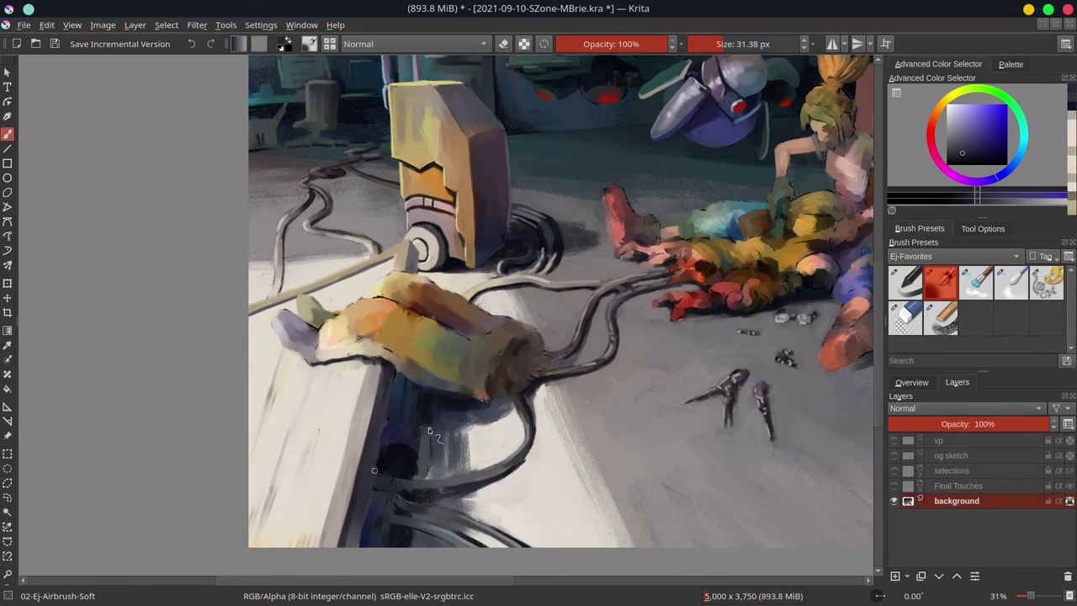
pyautogui.click(911, 382)
pyautogui.keyDown('ctrl'); pyautogui.click(305, 347); pyautogui.keyUp('ctrl')
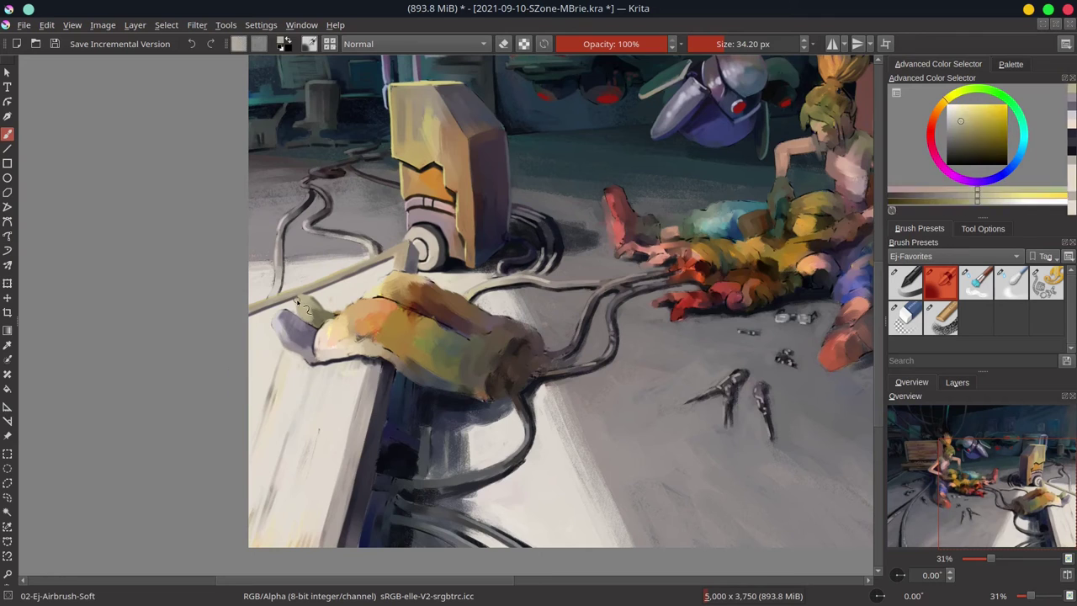
pyautogui.keyDown('ctrl'); pyautogui.click(335, 334); pyautogui.keyUp('ctrl')
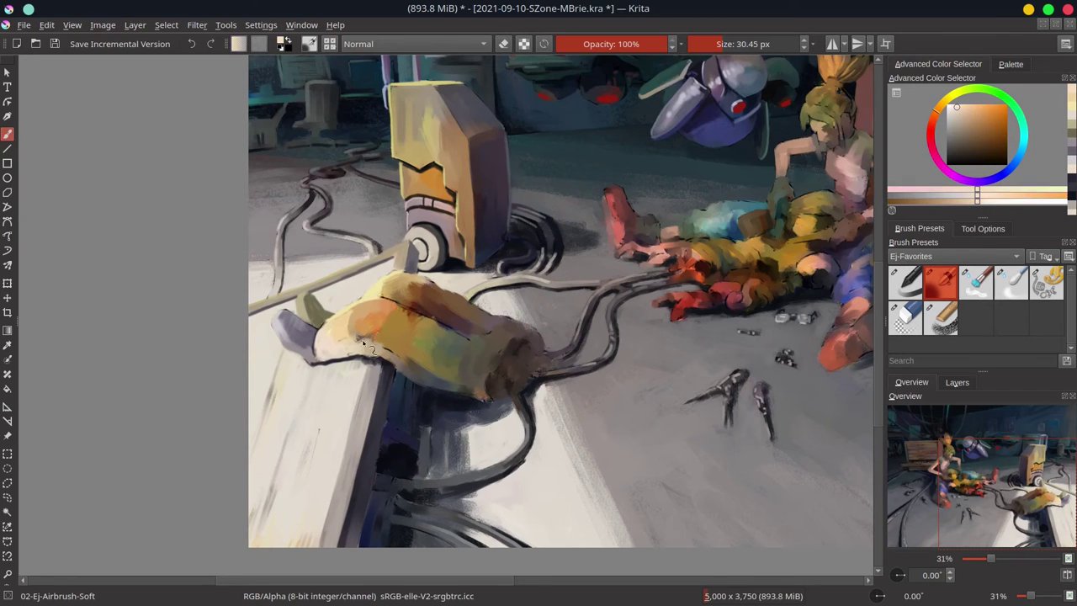
pyautogui.keyDown('ctrl'); pyautogui.click(512, 346); pyautogui.keyUp('ctrl')
pyautogui.moveTo(444, 257); pyautogui.dragTo(428, 356)
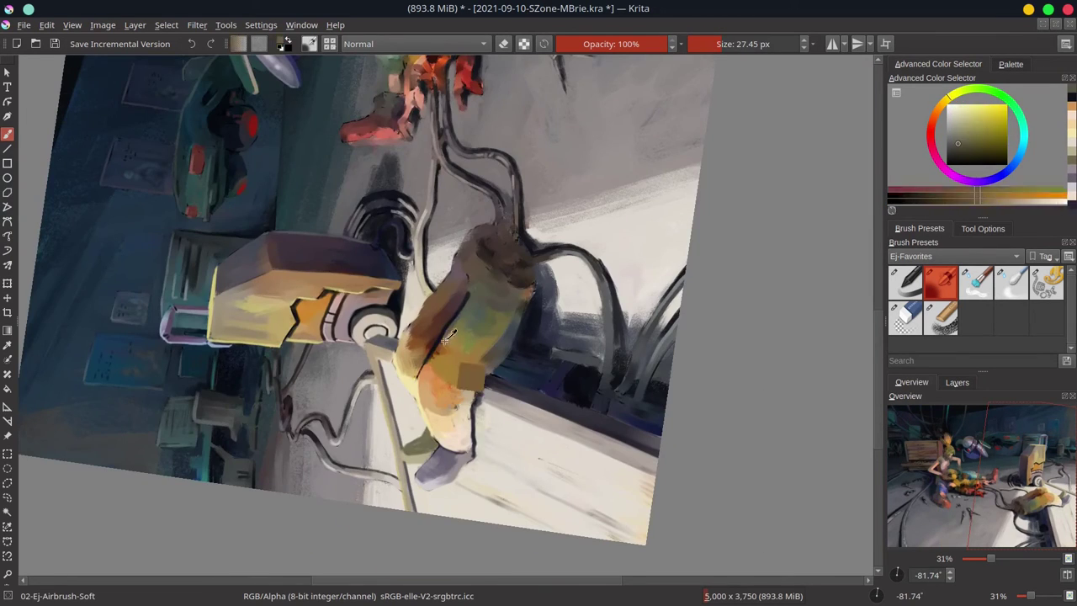
# Sample peach, pinkish red, greyish green and dark blue from the cylinder, resetting the view upright
pyautogui.keyDown('ctrl'); pyautogui.click(408, 339); pyautogui.keyUp('ctrl')
pyautogui.keyDown('ctrl'); pyautogui.click(454, 271); pyautogui.keyUp('ctrl')
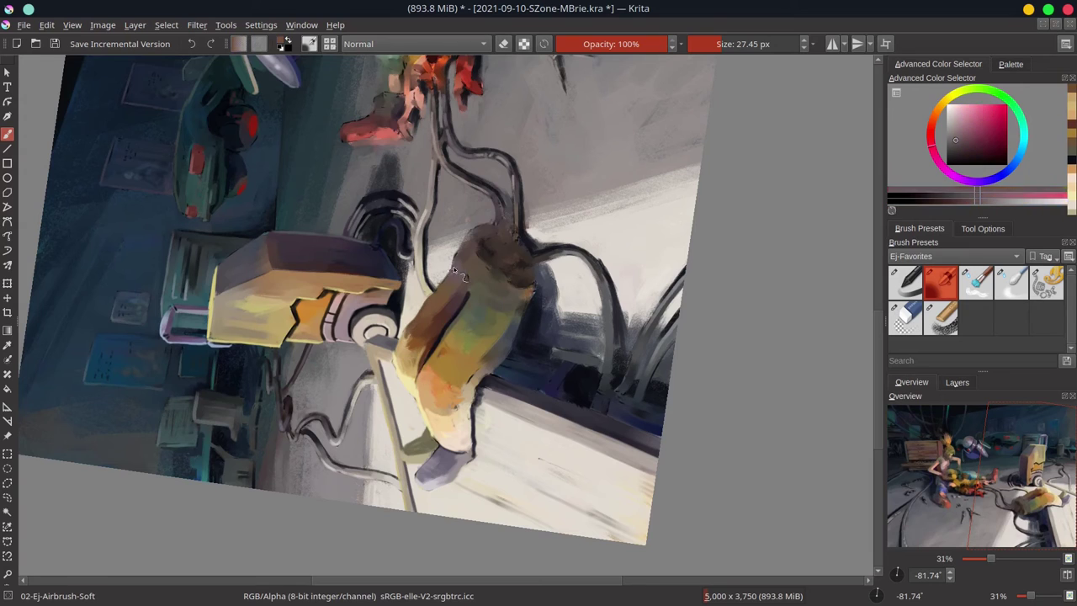
pyautogui.keyDown('ctrl'); pyautogui.click(525, 328); pyautogui.keyUp('ctrl')
pyautogui.keyDown('ctrl'); pyautogui.click(505, 357); pyautogui.keyUp('ctrl')
pyautogui.keyDown('ctrl'); pyautogui.click(482, 388); pyautogui.keyUp('ctrl')
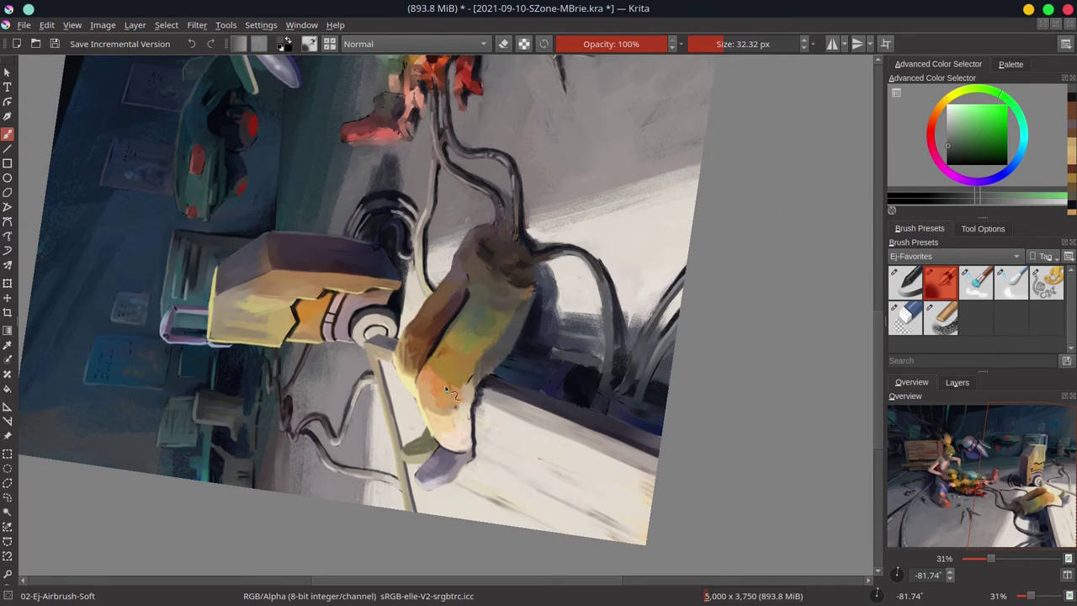
pyautogui.press('5')
pyautogui.keyDown('ctrl'); pyautogui.click(392, 452); pyautogui.keyUp('ctrl')
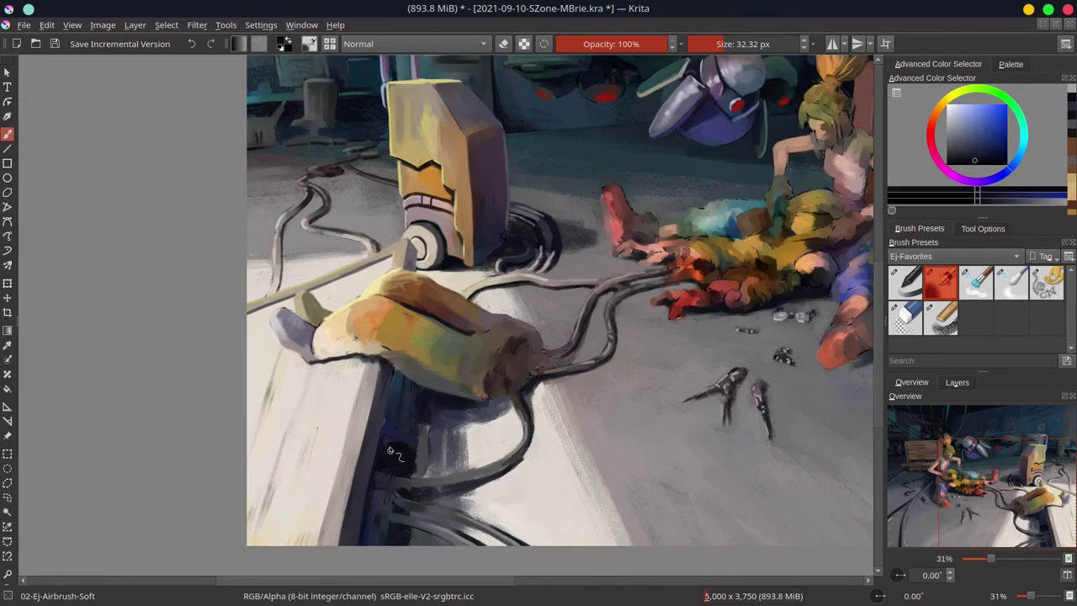
pyautogui.keyDown('ctrl'); pyautogui.click(349, 352); pyautogui.keyUp('ctrl')
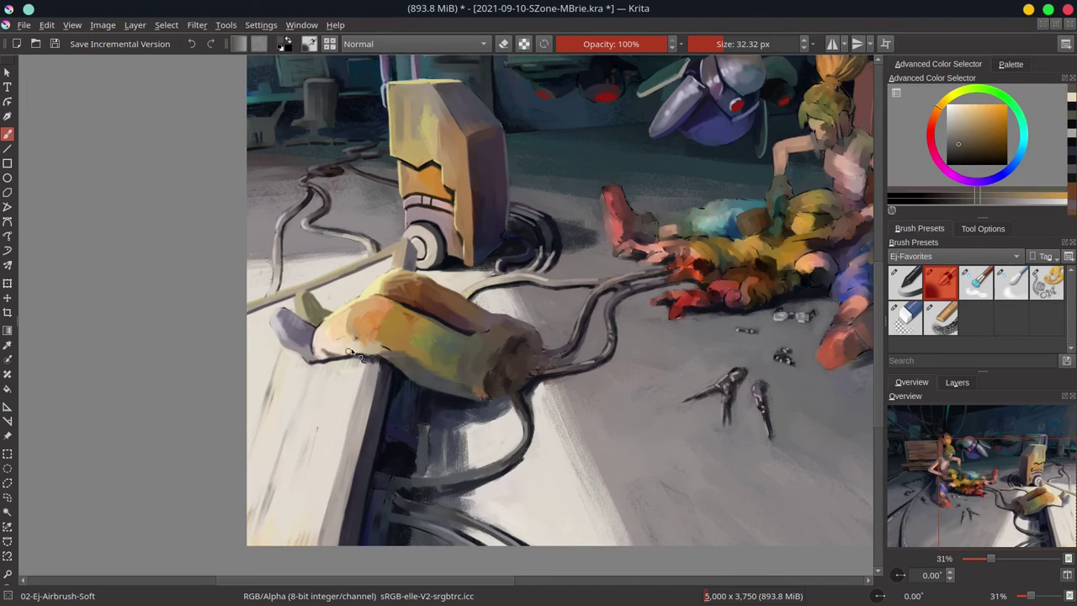
# Paint dark strokes along the cylinder's right edge, then return to a saturated light orange
pyautogui.moveTo(498, 361)
pyautogui.mouseDown()
pyautogui.moveTo(509, 309)
pyautogui.moveTo(469, 278)
pyautogui.mouseUp()
pyautogui.press('x')
pyautogui.moveTo(540, 338); pyautogui.dragTo(543, 382)
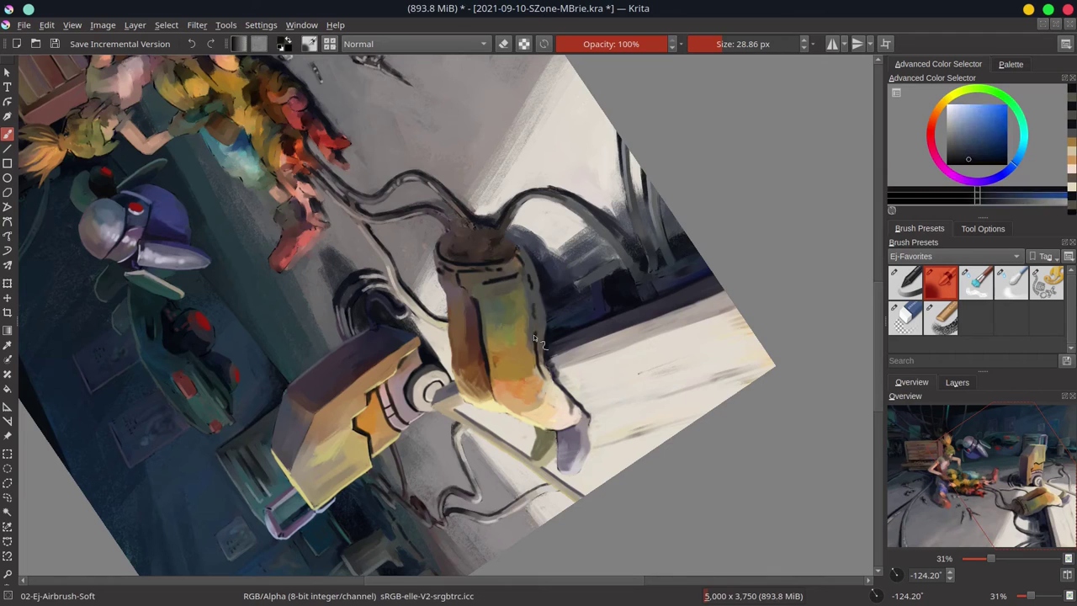
pyautogui.press('x')
pyautogui.press('x')
pyautogui.press('x')
pyautogui.keyDown('ctrl'); pyautogui.click(457, 294); pyautogui.keyUp('ctrl')
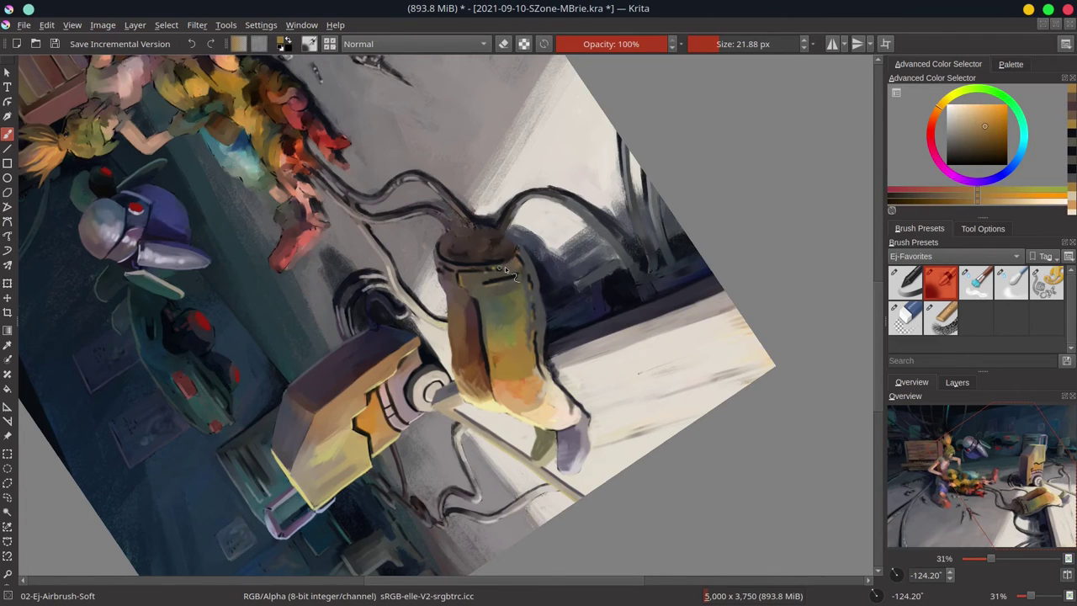
pyautogui.press('x')
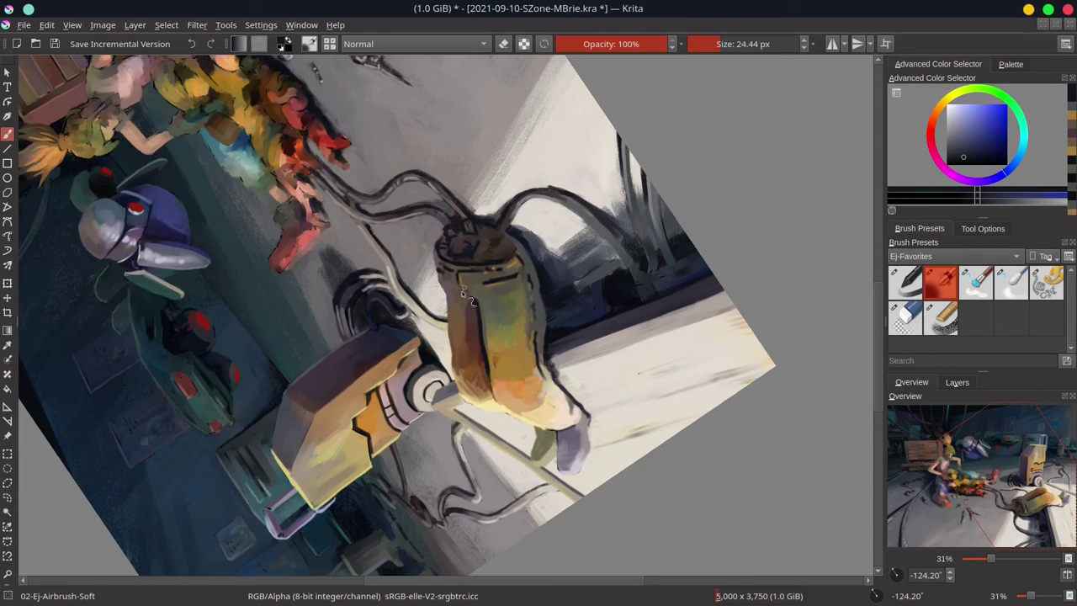
# Pick navy, orange-brown and grey from the canister end for plug details, then zoom out
pyautogui.keyDown('ctrl'); pyautogui.click(449, 239); pyautogui.keyUp('ctrl')
pyautogui.keyDown('ctrl'); pyautogui.click(474, 244); pyautogui.keyUp('ctrl')
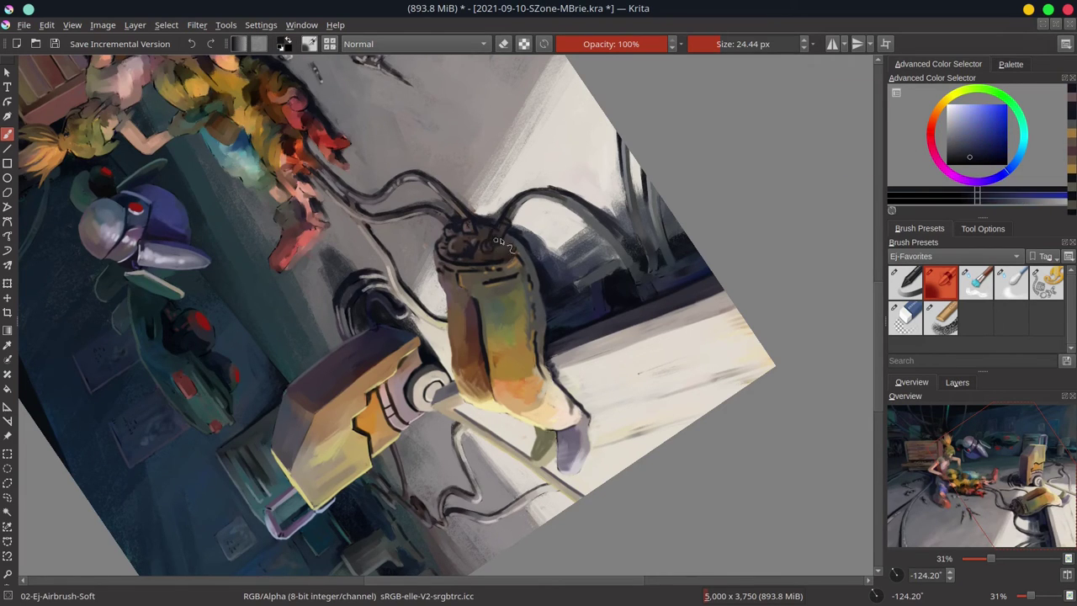
pyautogui.keyDown('ctrl'); pyautogui.click(495, 233); pyautogui.keyUp('ctrl')
pyautogui.keyDown('ctrl'); pyautogui.click(500, 236); pyautogui.keyUp('ctrl')
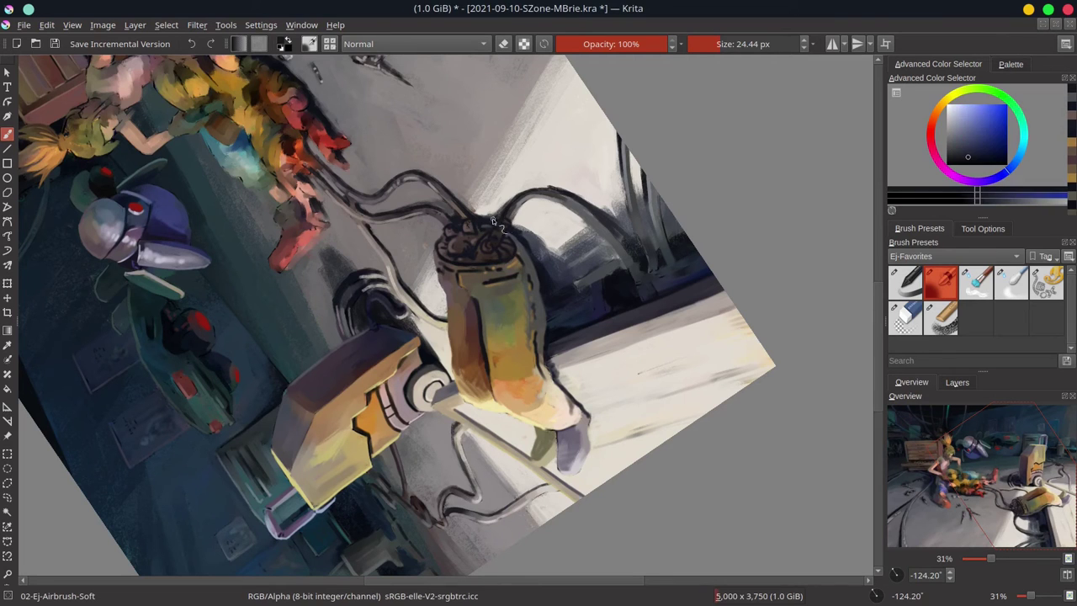
pyautogui.keyDown('ctrl'); pyautogui.click(504, 241); pyautogui.keyUp('ctrl')
pyautogui.keyDown('ctrl'); pyautogui.click(500, 184); pyautogui.keyUp('ctrl')
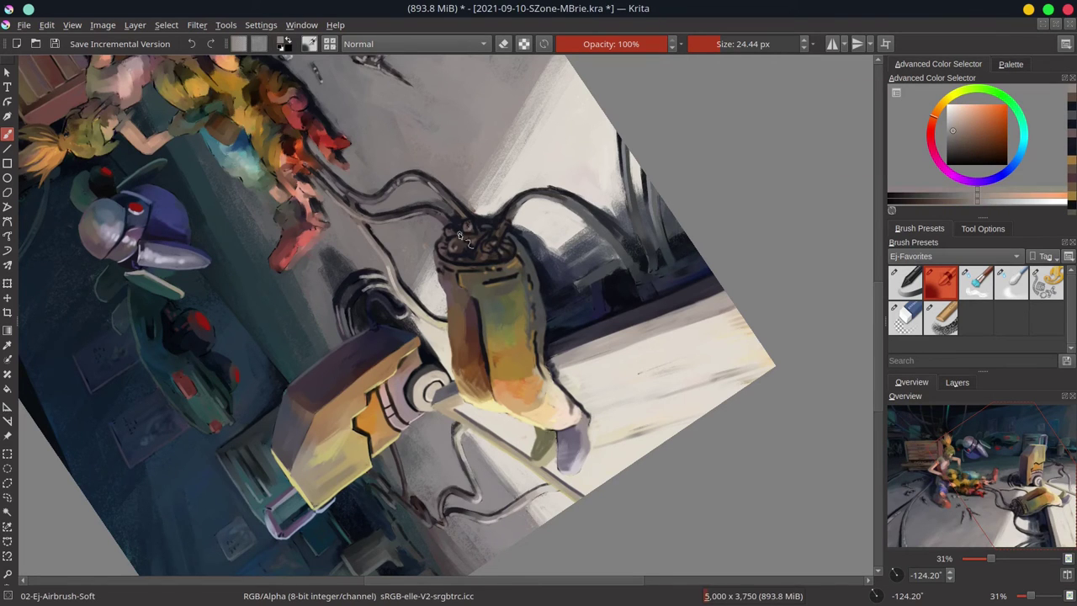
pyautogui.press('5')
pyautogui.keyDown('ctrl'); pyautogui.click(465, 376); pyautogui.keyUp('ctrl')
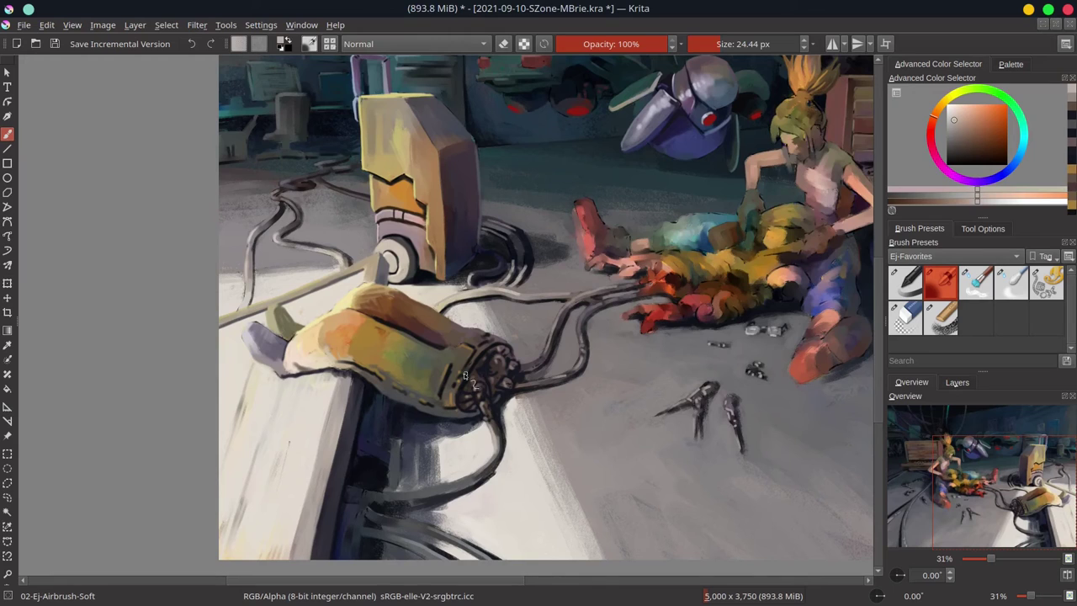
pyautogui.keyDown('ctrl'); pyautogui.click(497, 327); pyautogui.keyUp('ctrl')
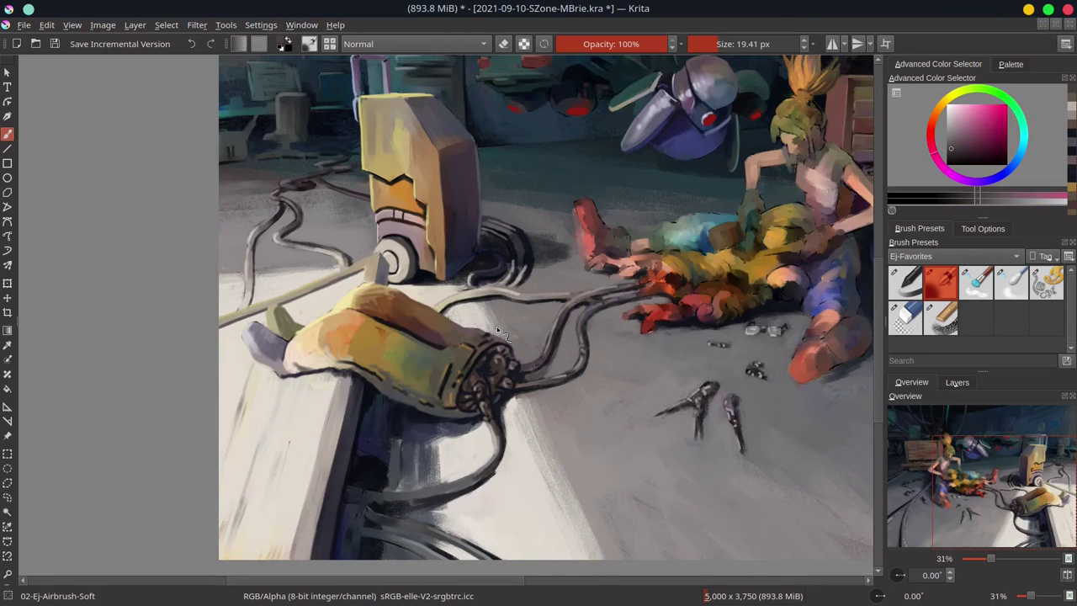
pyautogui.keyDown('ctrl'); pyautogui.click(477, 406); pyautogui.keyUp('ctrl')
pyautogui.press('-')
pyautogui.press('-')
pyautogui.press('-')
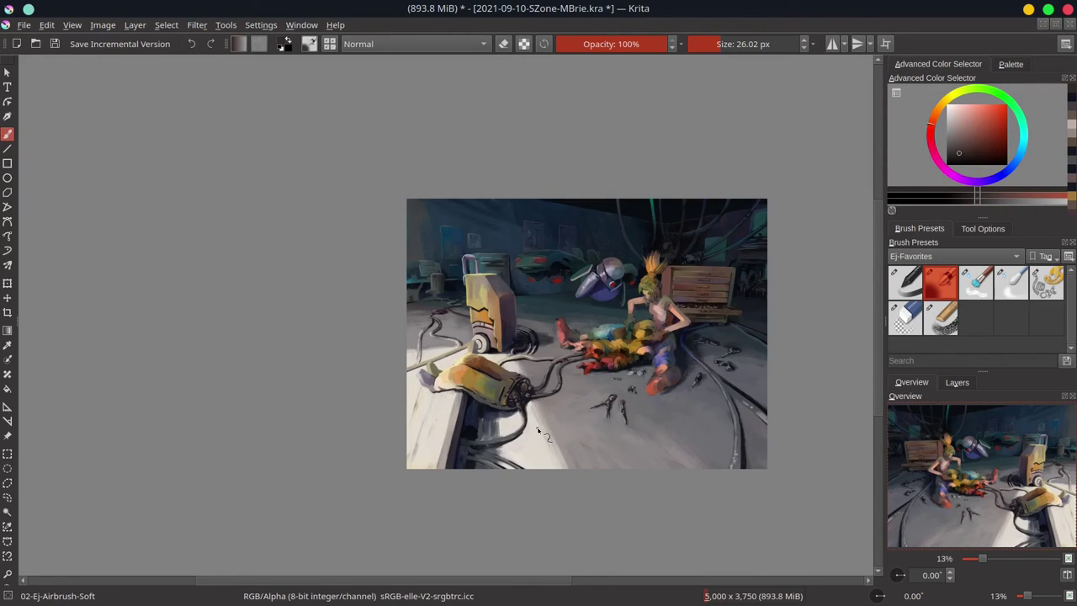
# Save, inspect the second Color Adjustment filter layer, and hide the Final Touches group for comparison
pyautogui.hotkey('ctrl', 's')
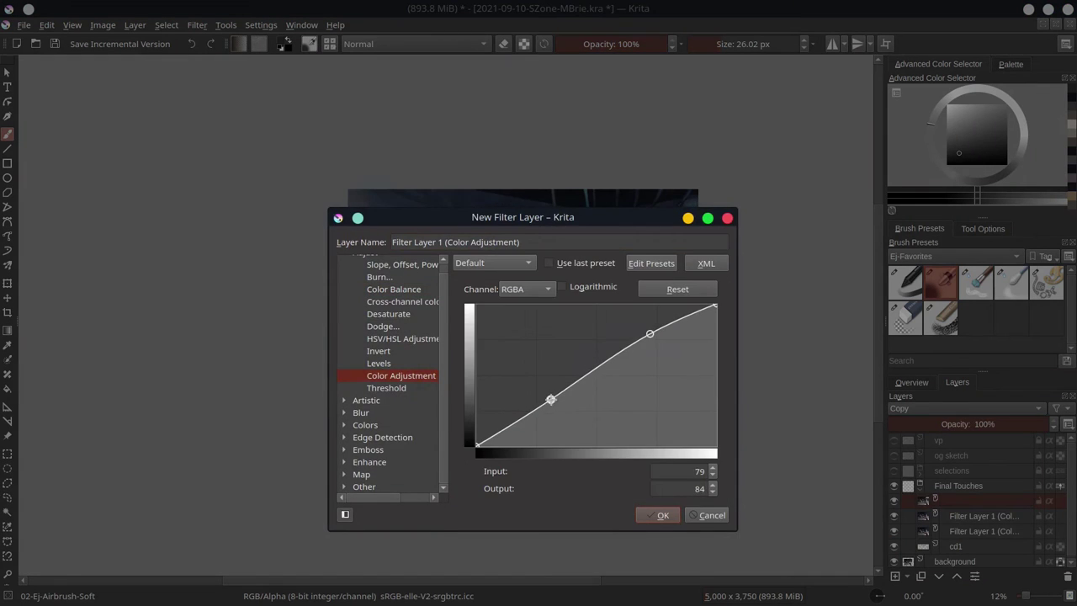
pyautogui.press('Escape')
pyautogui.doubleClick(923, 515)
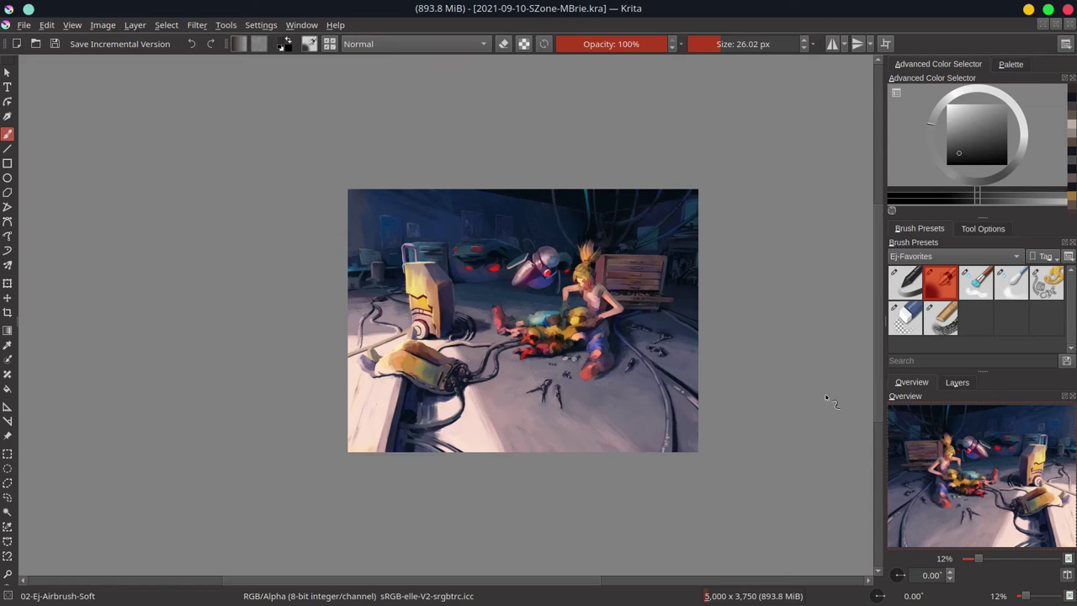
pyautogui.click(956, 382)
pyautogui.click(894, 486)
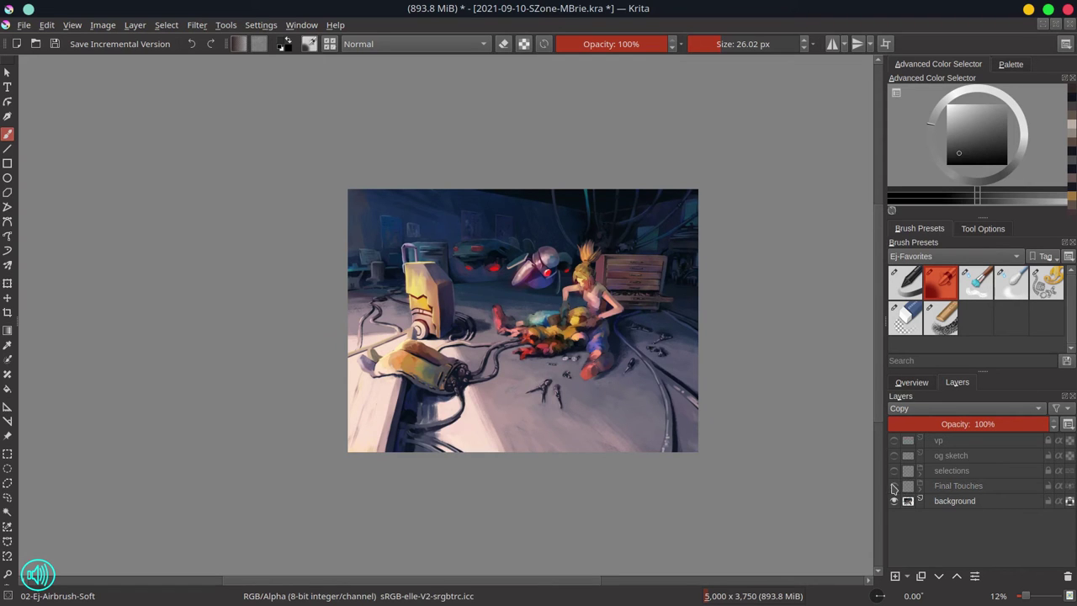
# Paint dark strokes below the yellow canister and around the cable plugs
pyautogui.click(911, 382)
pyautogui.scroll(4, 401, 432)
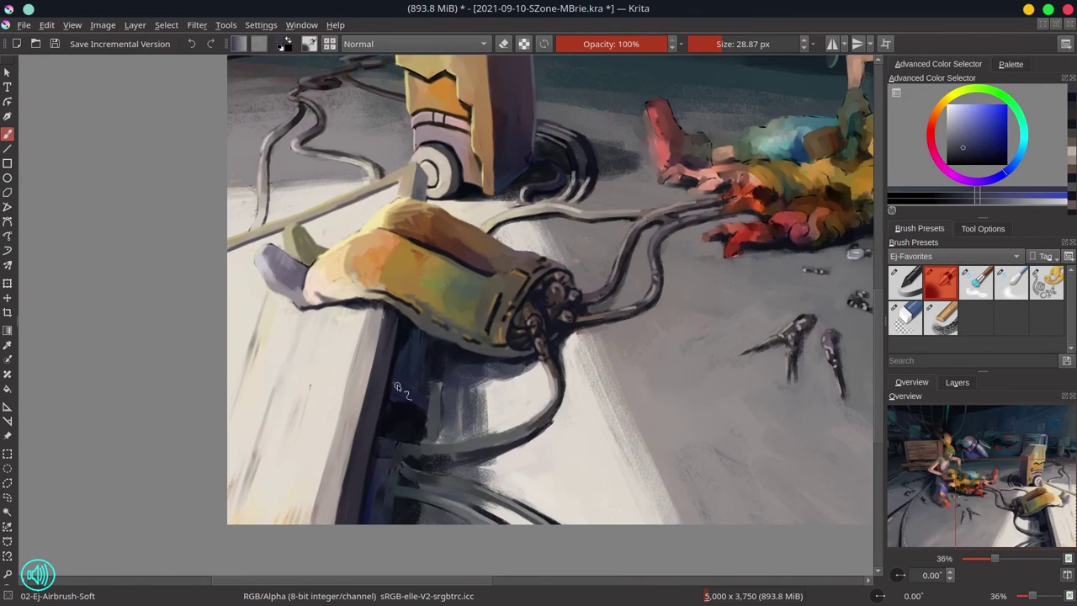
pyautogui.moveTo(397, 387)
pyautogui.mouseDown()
pyautogui.moveTo(432, 397)
pyautogui.moveTo(430, 407)
pyautogui.moveTo(444, 392)
pyautogui.moveTo(419, 440)
pyautogui.moveTo(435, 424)
pyautogui.moveTo(435, 375)
pyautogui.mouseUp()
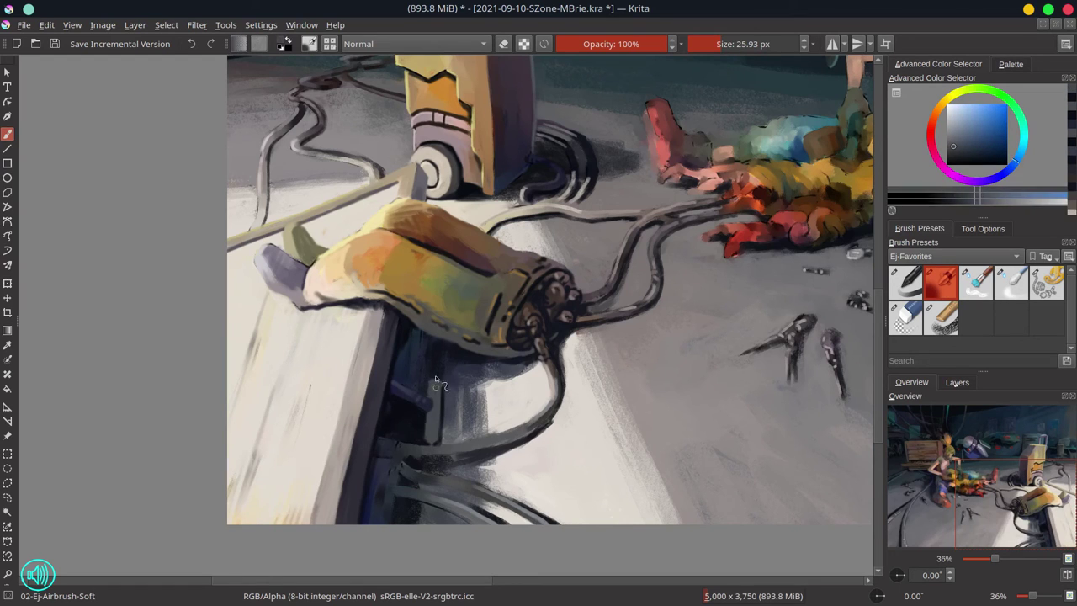
pyautogui.moveTo(383, 522); pyautogui.dragTo(384, 496)
pyautogui.moveTo(396, 446)
pyautogui.mouseDown()
pyautogui.moveTo(454, 472)
pyautogui.moveTo(475, 440)
pyautogui.moveTo(450, 489)
pyautogui.moveTo(435, 480)
pyautogui.moveTo(385, 504)
pyautogui.moveTo(400, 500)
pyautogui.moveTo(404, 460)
pyautogui.moveTo(495, 421)
pyautogui.moveTo(484, 431)
pyautogui.moveTo(496, 442)
pyautogui.moveTo(579, 339)
pyautogui.mouseUp()
# Switch to Chalk Grainy and work light beige and dark blue strokes around the floor cable
pyautogui.press('/')
pyautogui.keyDown('ctrl'); pyautogui.click(486, 439); pyautogui.keyUp('ctrl')
pyautogui.moveTo(511, 453); pyautogui.dragTo(489, 464)
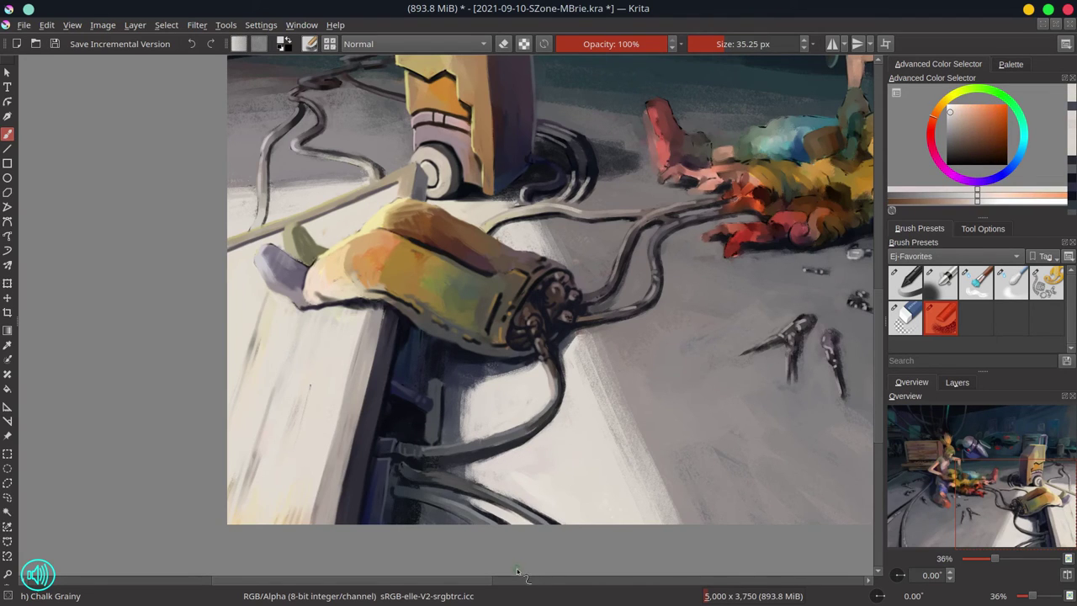
pyautogui.moveTo(517, 572)
pyautogui.mouseDown()
pyautogui.moveTo(529, 457)
pyautogui.moveTo(404, 341)
pyautogui.moveTo(418, 368)
pyautogui.moveTo(407, 379)
pyautogui.moveTo(412, 372)
pyautogui.mouseUp()
pyautogui.scroll(-2, 445, 281)
# Save, then dab dark buttons onto the machine's control panel with the soft airbrush
pyautogui.hotkey('ctrl', 's')
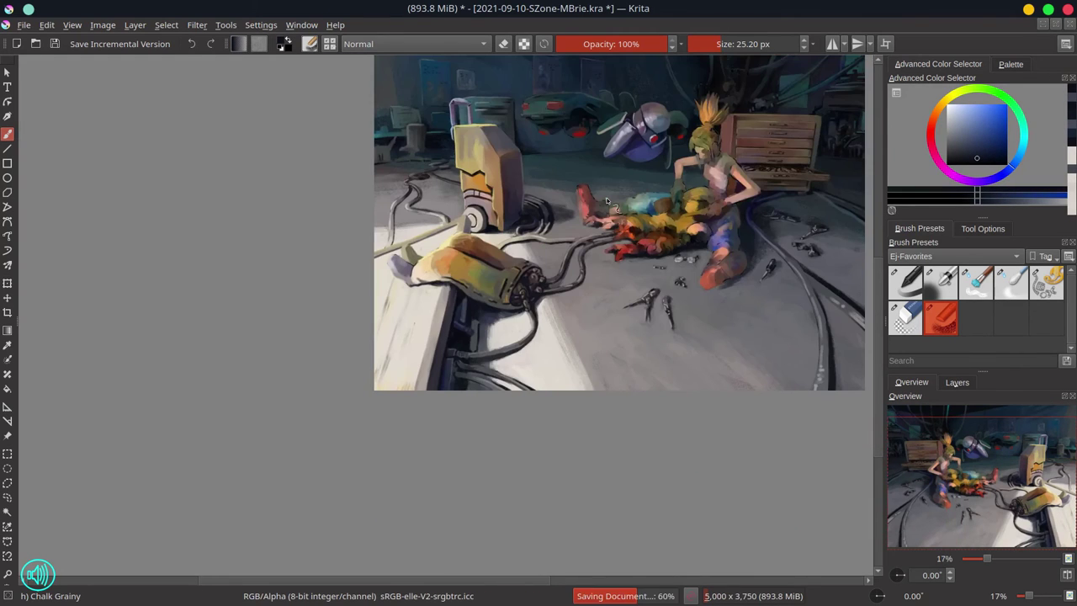
pyautogui.press('/')
pyautogui.scroll(3, 572, 84)
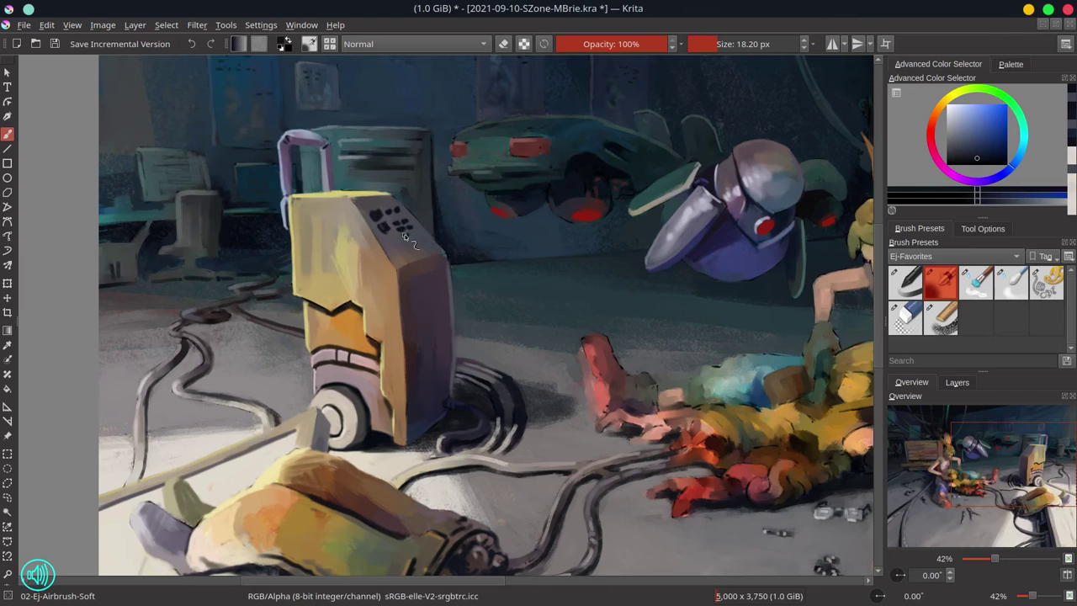
pyautogui.click(400, 250)
pyautogui.keyDown('ctrl'); pyautogui.click(382, 194); pyautogui.keyUp('ctrl')
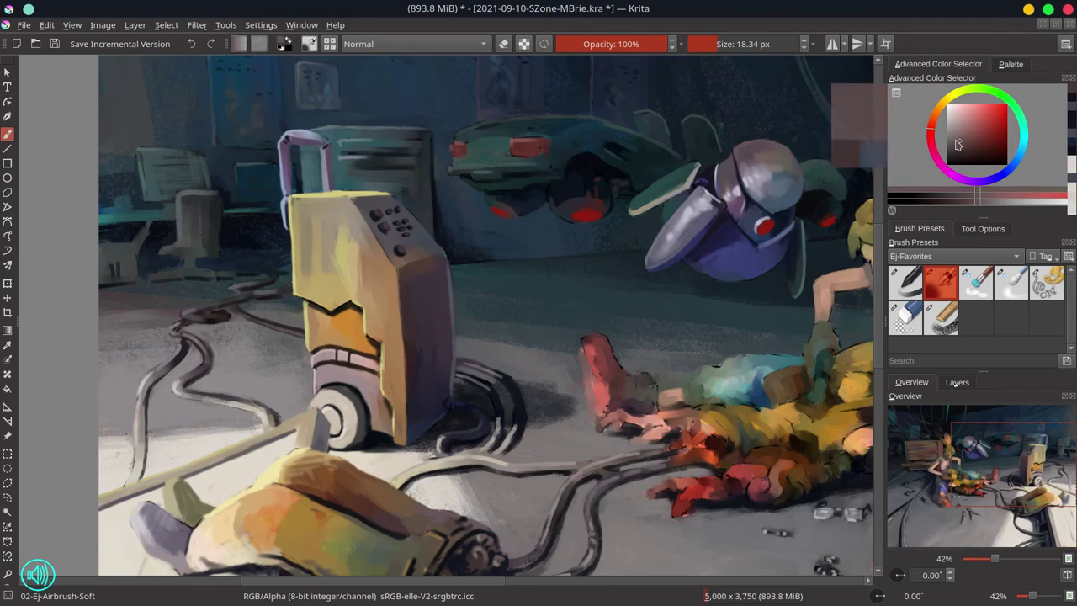
pyautogui.keyDown('ctrl'); pyautogui.click(382, 211); pyautogui.keyUp('ctrl')
pyautogui.press('[')
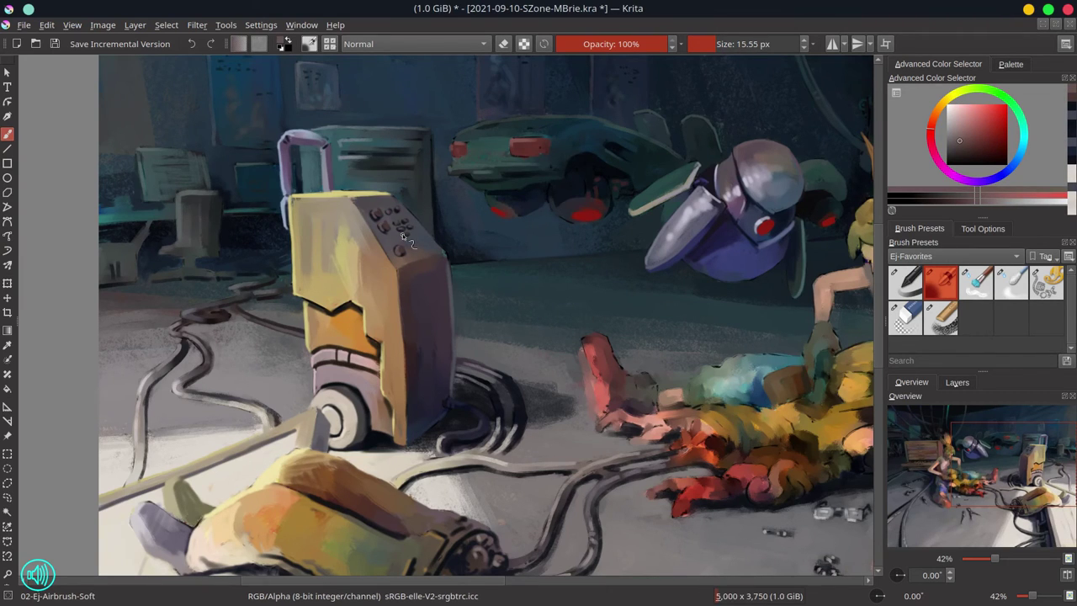
pyautogui.keyDown('ctrl'); pyautogui.click(404, 238); pyautogui.keyUp('ctrl')
pyautogui.keyDown('ctrl'); pyautogui.click(404, 238); pyautogui.keyUp('ctrl')
# Save again, zoom out, and mirror the canvas view horizontally
pyautogui.hotkey('ctrl', 's')
pyautogui.press('-')
pyautogui.press('-')
pyautogui.press('-')
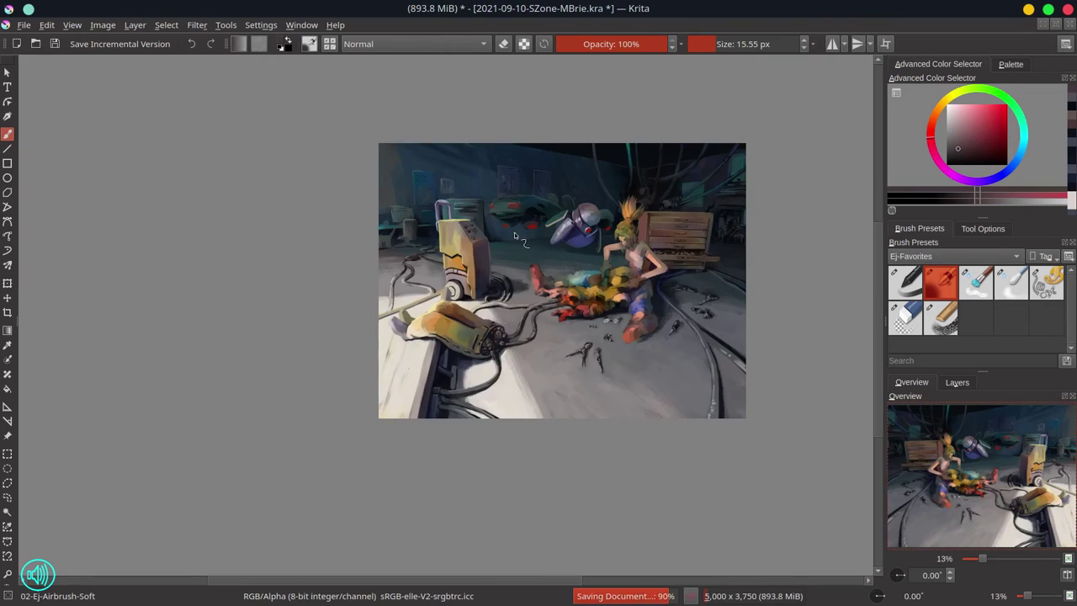
pyautogui.press('-')
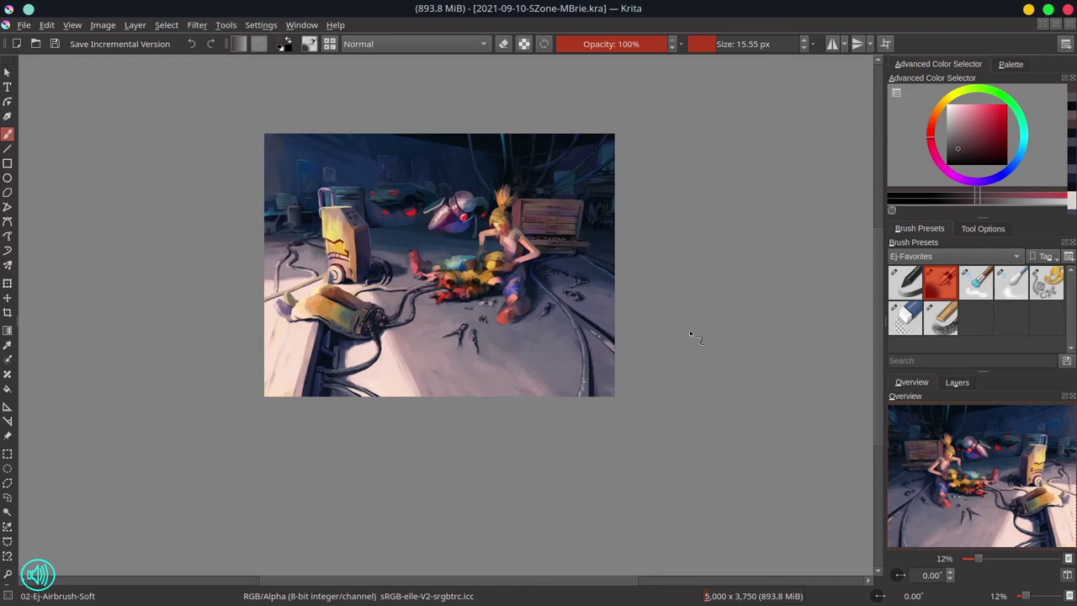
pyautogui.press('m')
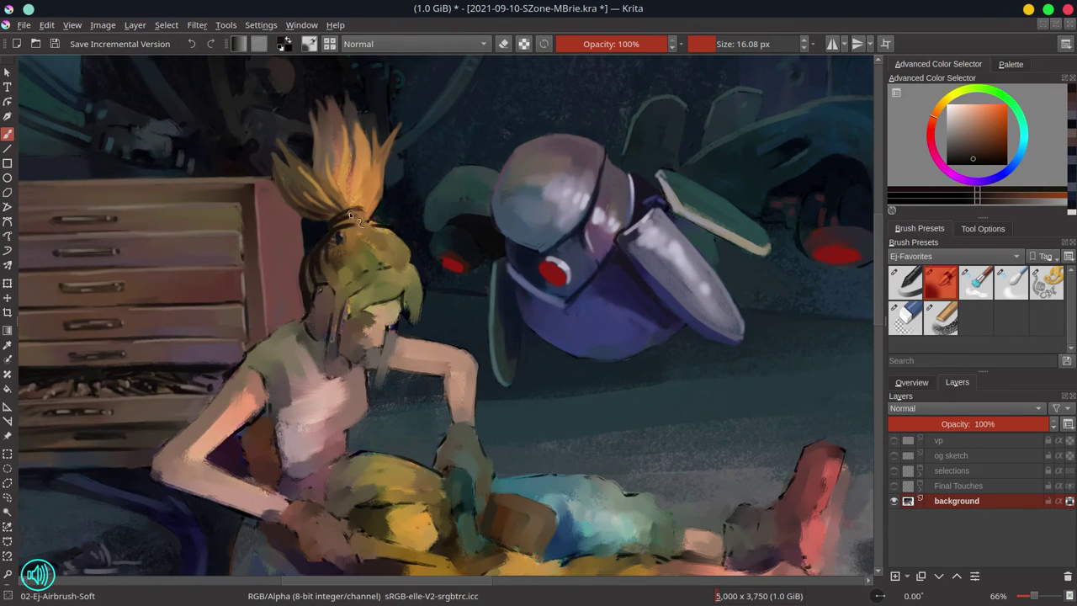
# Paint light orange hair strands on the girl's ponytail and side lock
pyautogui.moveTo(363, 187); pyautogui.dragTo(379, 168)
pyautogui.click(911, 382)
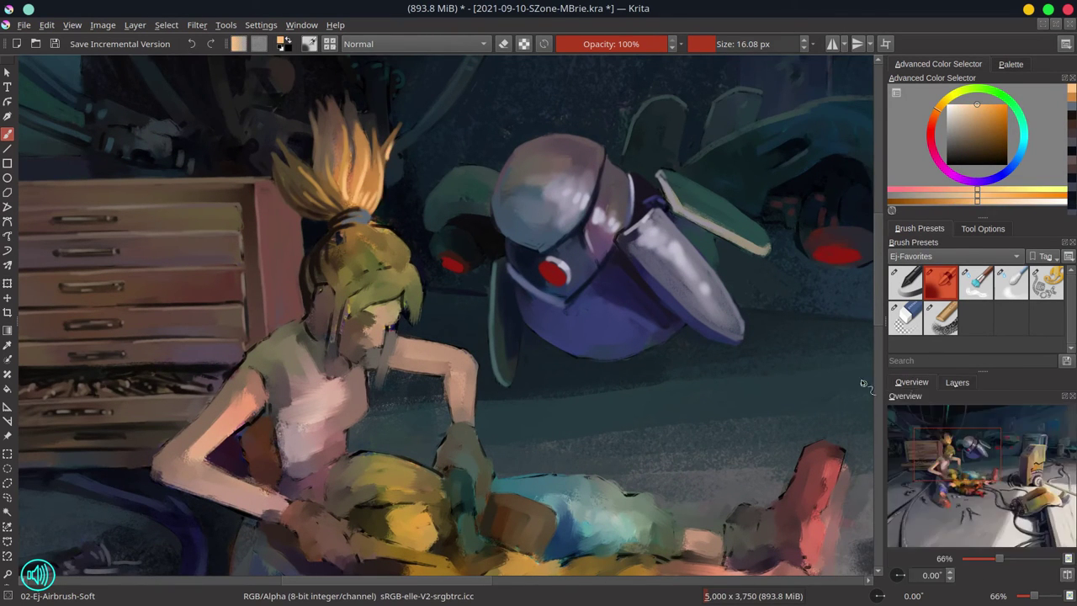
pyautogui.keyDown('ctrl'); pyautogui.click(326, 289); pyautogui.keyUp('ctrl')
pyautogui.moveTo(326, 289); pyautogui.dragTo(333, 285)
pyautogui.keyDown('ctrl'); pyautogui.click(341, 187); pyautogui.keyUp('ctrl')
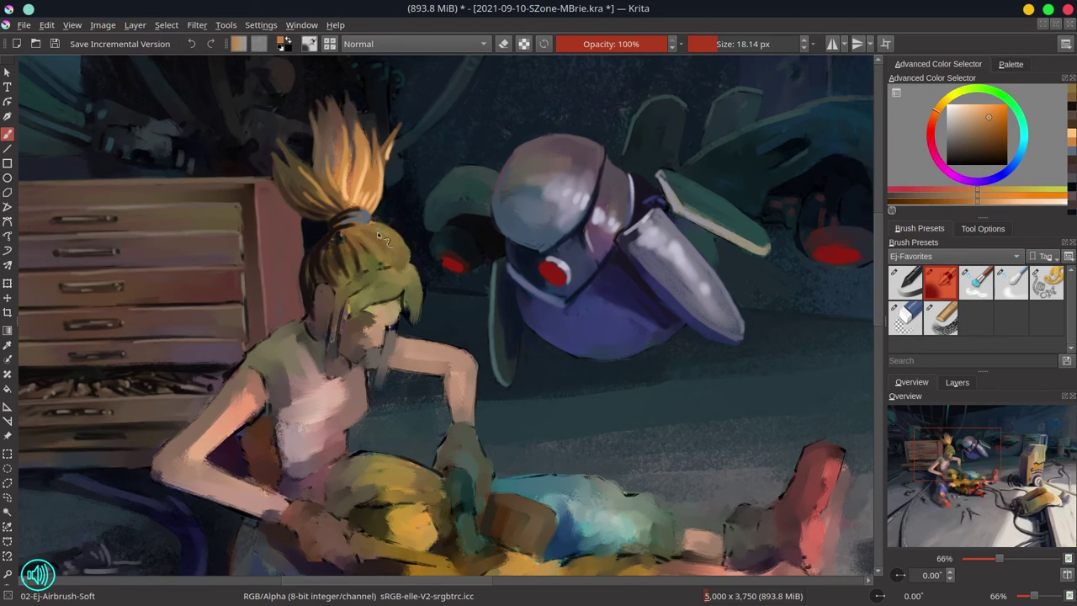
pyautogui.moveTo(371, 237); pyautogui.dragTo(414, 252)
pyautogui.keyDown('ctrl'); pyautogui.click(352, 291); pyautogui.keyUp('ctrl')
pyautogui.moveTo(352, 291); pyautogui.dragTo(332, 393)
pyautogui.moveTo(395, 340); pyautogui.dragTo(386, 387)
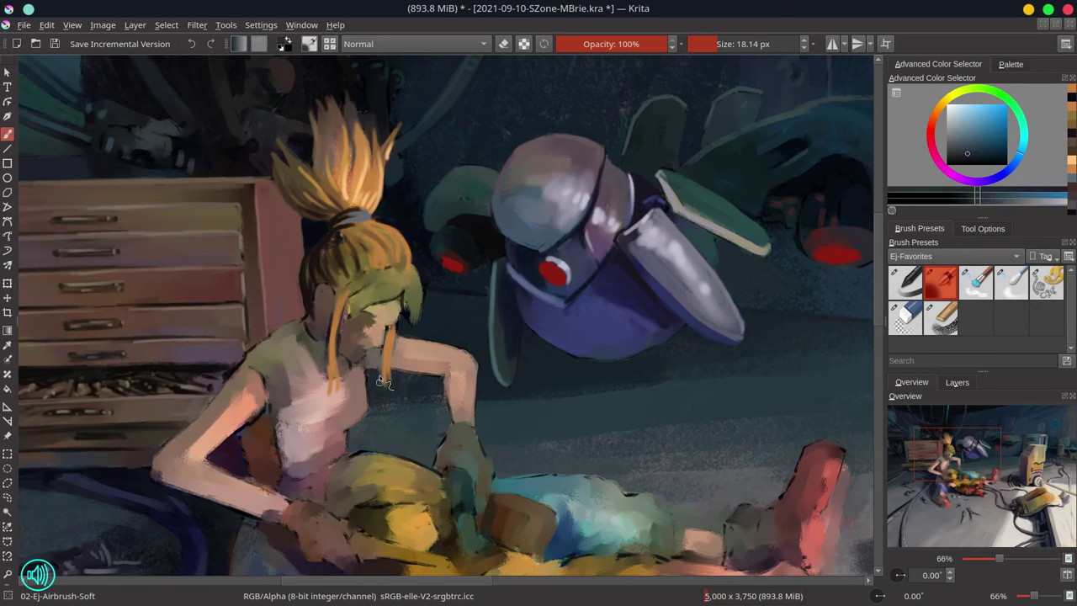
# Add darker orange strands to the side lock and the ponytail's right side
pyautogui.keyDown('ctrl'); pyautogui.click(387, 370); pyautogui.keyUp('ctrl')
pyautogui.moveTo(382, 321); pyautogui.dragTo(381, 319)
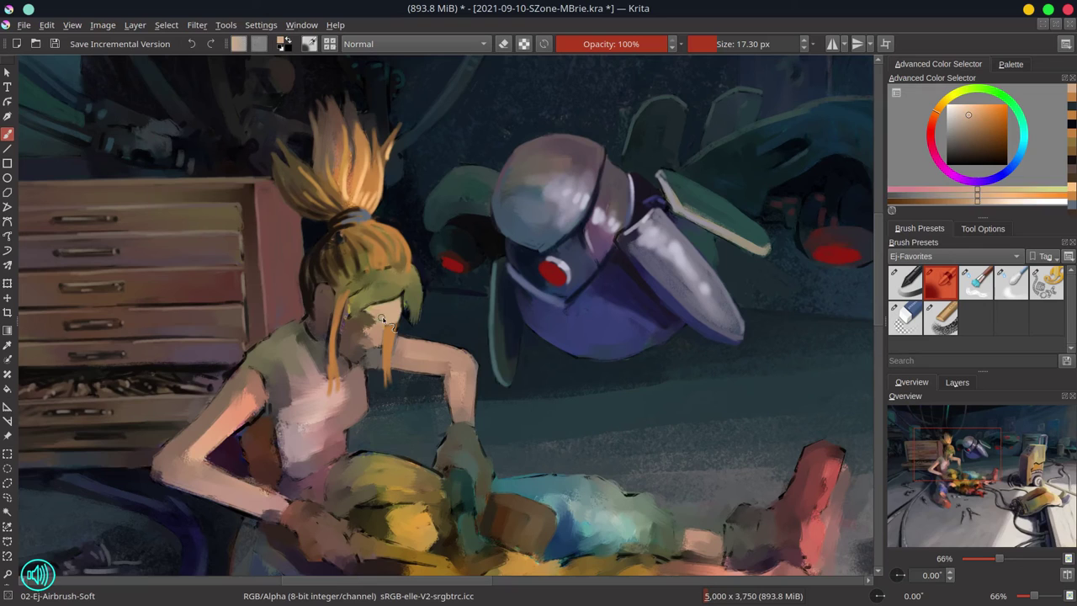
pyautogui.keyDown('ctrl'); pyautogui.click(325, 242); pyautogui.keyUp('ctrl')
pyautogui.keyDown('ctrl'); pyautogui.click(403, 274); pyautogui.keyUp('ctrl')
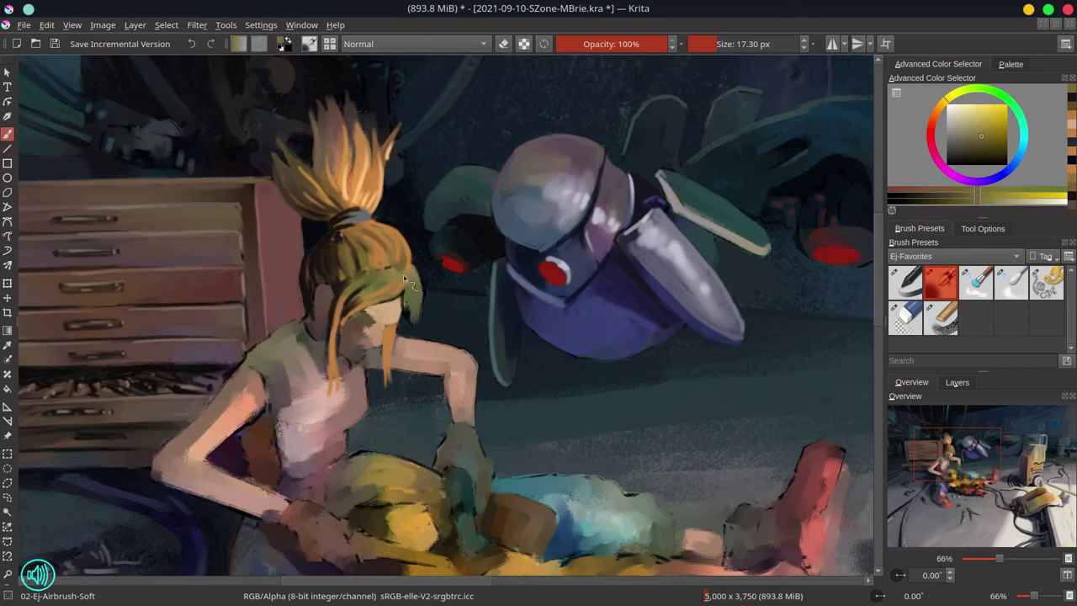
pyautogui.keyDown('ctrl'); pyautogui.click(406, 286); pyautogui.keyUp('ctrl')
pyautogui.moveTo(405, 286)
pyautogui.mouseDown()
pyautogui.moveTo(353, 301)
pyautogui.moveTo(412, 330)
pyautogui.mouseUp()
pyautogui.moveTo(425, 268); pyautogui.dragTo(446, 290)
pyautogui.keyDown('ctrl'); pyautogui.click(412, 277); pyautogui.keyUp('ctrl')
pyautogui.keyDown('ctrl'); pyautogui.click(406, 271); pyautogui.keyUp('ctrl')
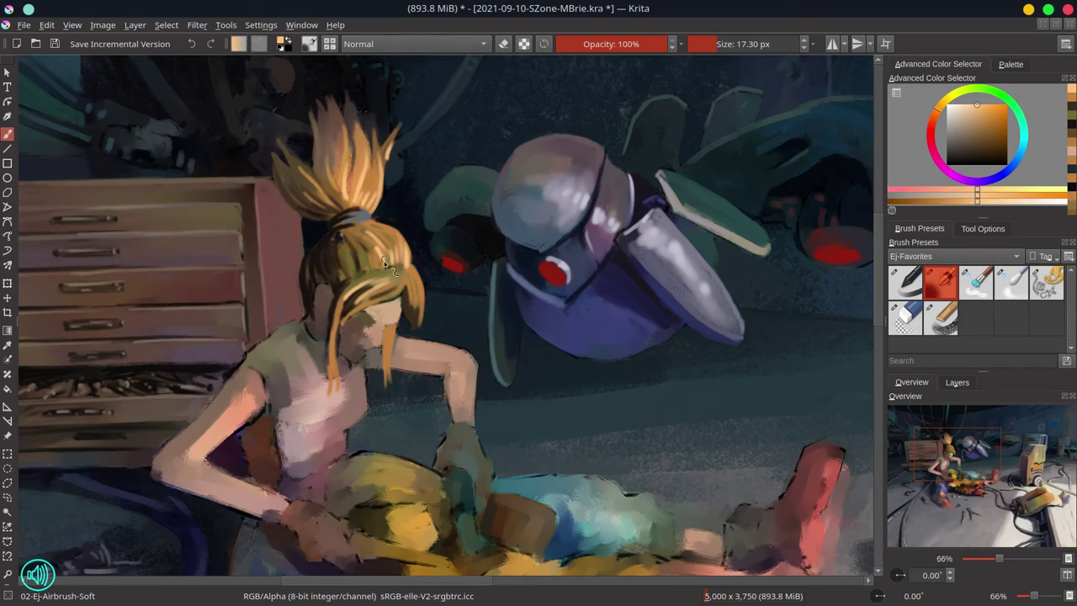
# Paint a thin light strand along the ponytail edge with a smaller brush, then sample muted skin tones
pyautogui.keyDown('ctrl'); pyautogui.click(386, 265); pyautogui.keyUp('ctrl')
pyautogui.keyDown('ctrl'); pyautogui.click(436, 212); pyautogui.keyUp('ctrl')
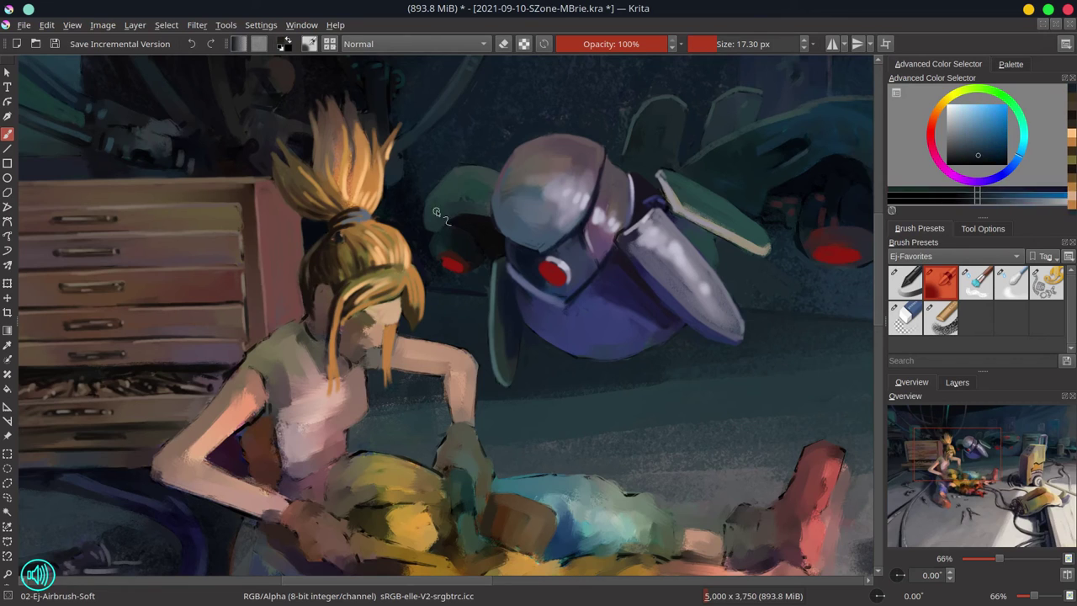
pyautogui.keyDown('ctrl'); pyautogui.click(404, 338); pyautogui.keyUp('ctrl')
pyautogui.press('[')
pyautogui.press('[')
pyautogui.moveTo(413, 282); pyautogui.dragTo(418, 313)
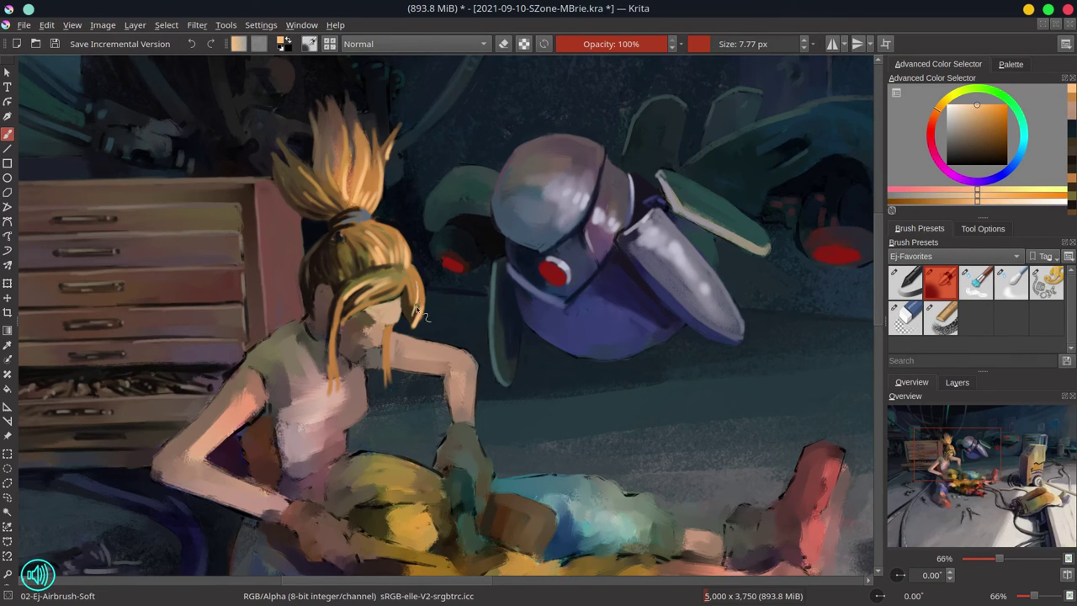
pyautogui.press(']')
pyautogui.press(']')
pyautogui.keyDown('ctrl'); pyautogui.click(402, 280); pyautogui.keyUp('ctrl')
pyautogui.keyDown('ctrl'); pyautogui.click(429, 383); pyautogui.keyUp('ctrl')
pyautogui.keyDown('ctrl'); pyautogui.click(393, 343); pyautogui.keyUp('ctrl')
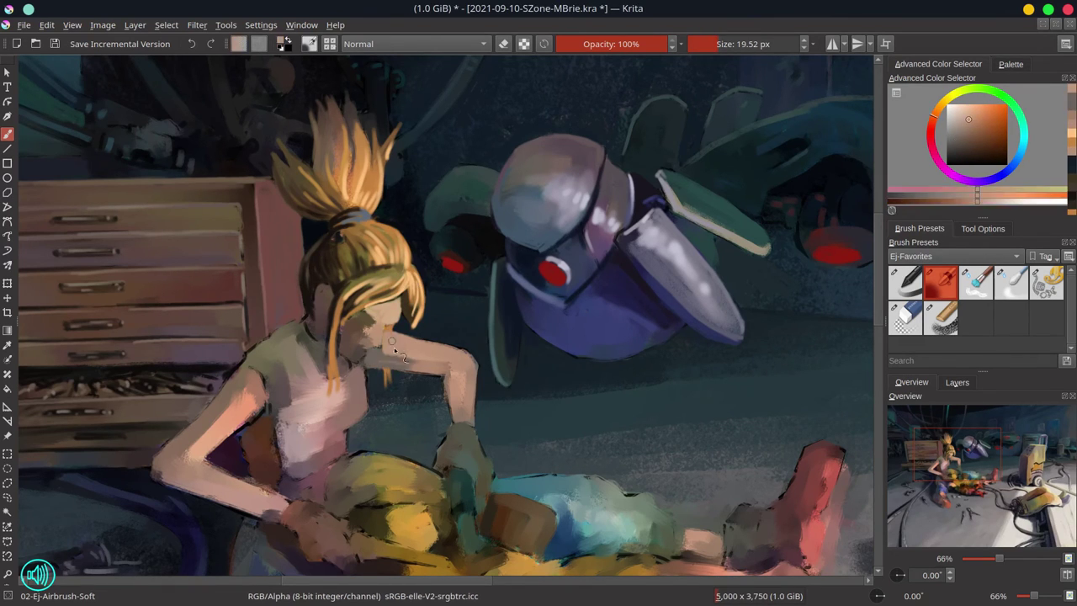
# Briefly show the og sketch layer for reference, then hide it and pick a dark red-brown
pyautogui.click(956, 382)
pyautogui.click(894, 455)
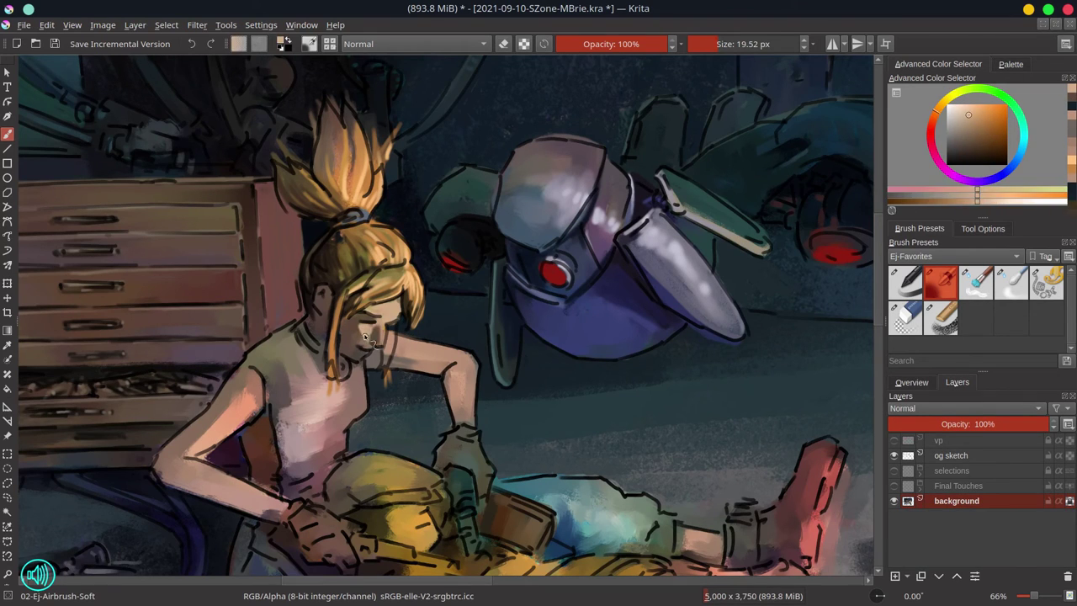
pyautogui.keyDown('ctrl'); pyautogui.click(361, 362); pyautogui.keyUp('ctrl')
pyautogui.keyDown('ctrl'); pyautogui.click(326, 296); pyautogui.keyUp('ctrl')
pyautogui.press('[')
pyautogui.hotkey('ctrl', 'z')
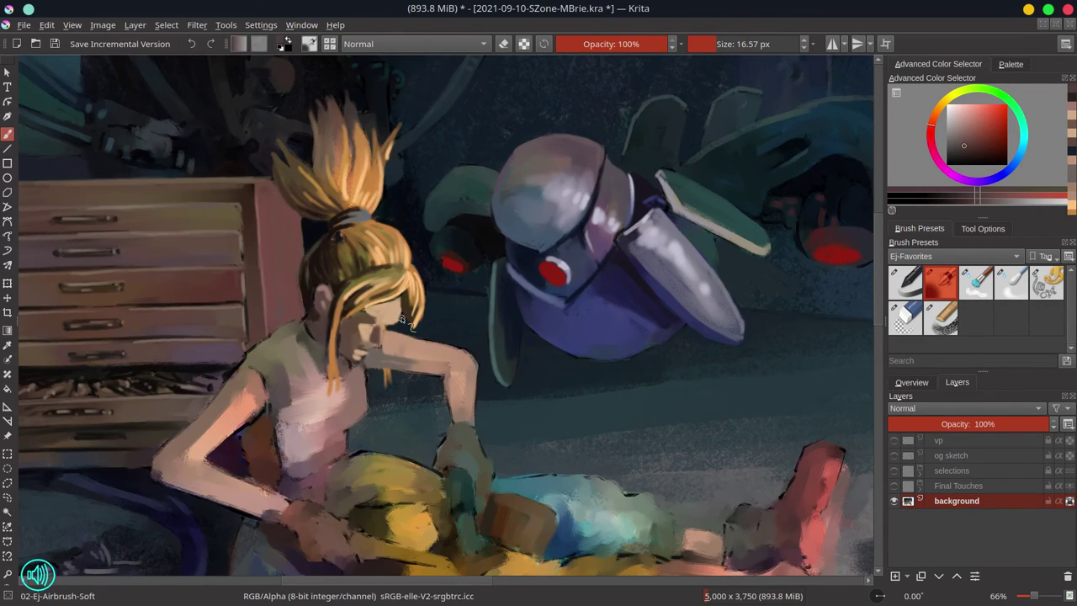
# Paint light orange strokes across the girl's face and hair
pyautogui.keyDown('ctrl'); pyautogui.click(401, 326); pyautogui.keyUp('ctrl')
pyautogui.moveTo(374, 345)
pyautogui.mouseDown()
pyautogui.moveTo(399, 301)
pyautogui.moveTo(345, 362)
pyautogui.mouseUp()
pyautogui.keyDown('ctrl'); pyautogui.click(397, 311); pyautogui.keyUp('ctrl')
pyautogui.press('[')
pyautogui.press('[')
pyautogui.press('[')
pyautogui.press(']')
pyautogui.keyDown('ctrl'); pyautogui.click(391, 322); pyautogui.keyUp('ctrl')
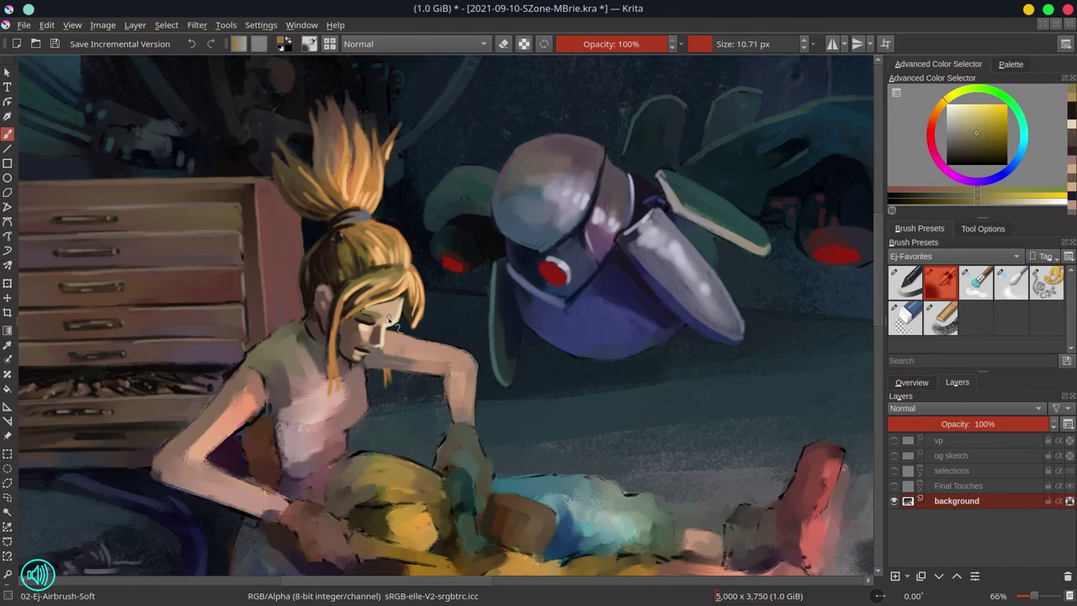
pyautogui.keyDown('ctrl'); pyautogui.click(392, 322); pyautogui.keyUp('ctrl')
pyautogui.press('[')
# Try a light peach dab on the girl's cheek and undo it
pyautogui.hotkey('ctrl', 'shift', 'o')
pyautogui.keyDown('ctrl'); pyautogui.click(377, 353); pyautogui.keyUp('ctrl')
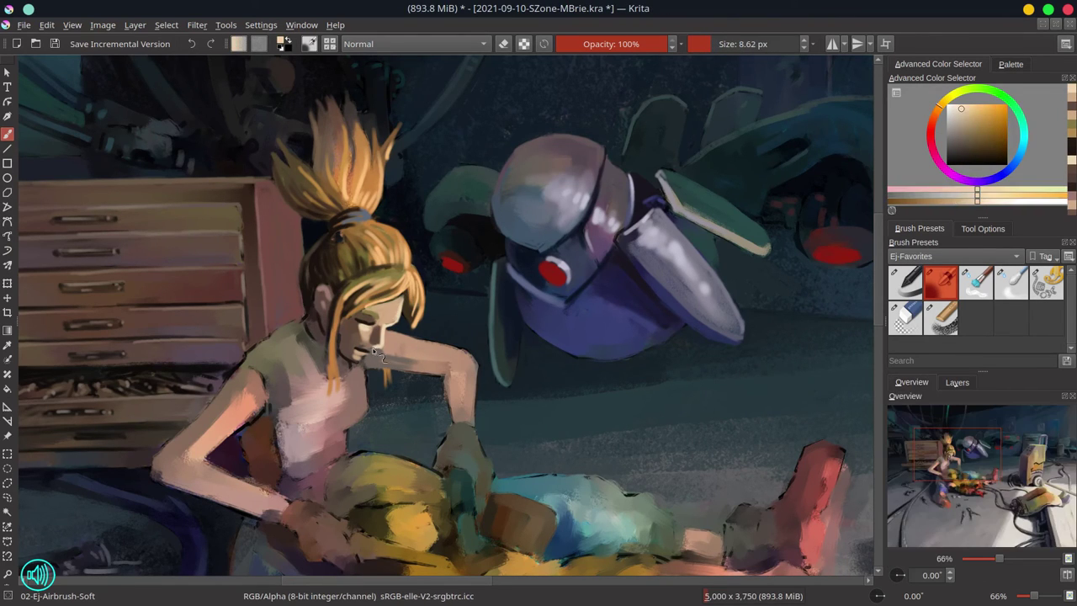
pyautogui.keyDown('ctrl'); pyautogui.click(376, 354); pyautogui.keyUp('ctrl')
pyautogui.press(']')
pyautogui.press(']')
pyautogui.moveTo(412, 366); pyautogui.dragTo(402, 354)
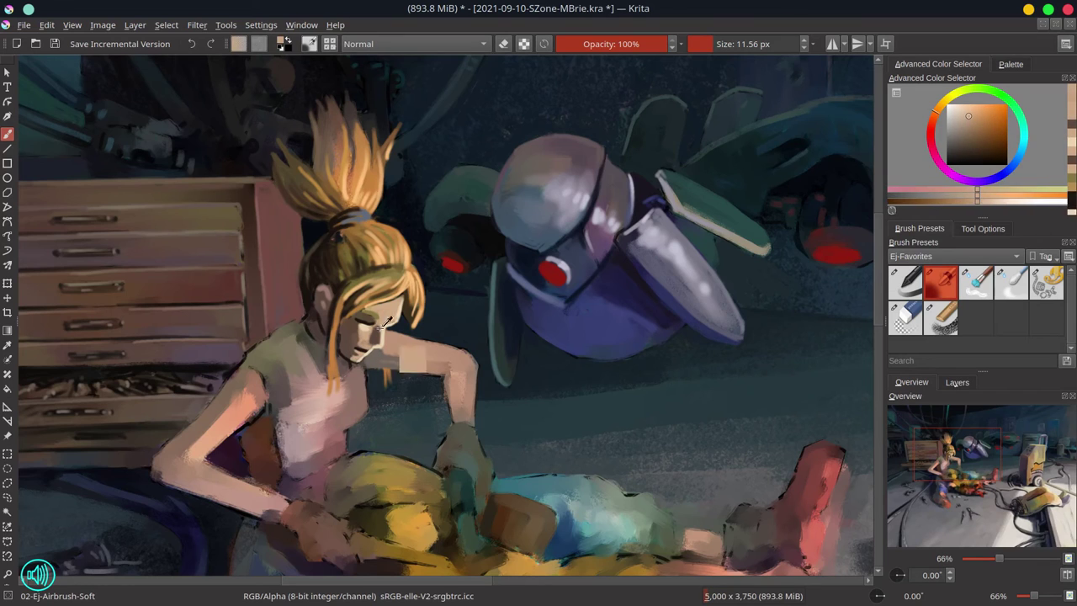
pyautogui.hotkey('ctrl', 'z')
# Sample darker face tones and a light orange, then zoom out to view the whole painting
pyautogui.keyDown('ctrl'); pyautogui.click(315, 291); pyautogui.keyUp('ctrl')
pyautogui.keyDown('ctrl'); pyautogui.click(306, 353); pyautogui.keyUp('ctrl')
pyautogui.keyDown('ctrl'); pyautogui.click(330, 332); pyautogui.keyUp('ctrl')
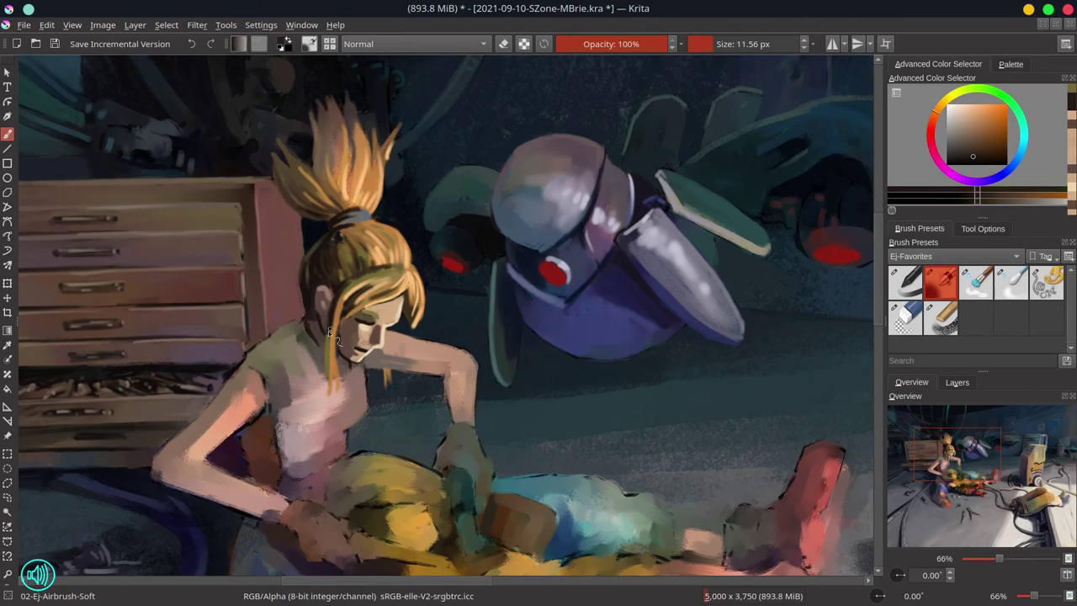
pyautogui.keyDown('ctrl'); pyautogui.click(336, 358); pyautogui.keyUp('ctrl')
pyautogui.click(956, 382)
pyautogui.press('-')
pyautogui.press('-')
pyautogui.press('-')
pyautogui.press('-')
pyautogui.press('-')
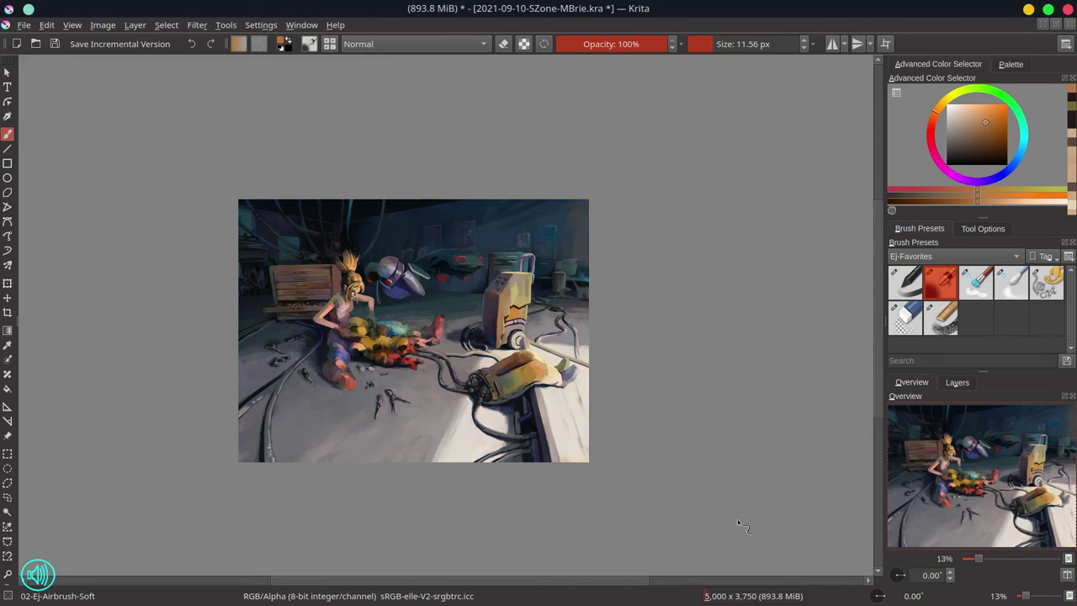
# Paint a greenish shadow stroke over the girl's shoulder
pyautogui.scroll(5, 333, 298)
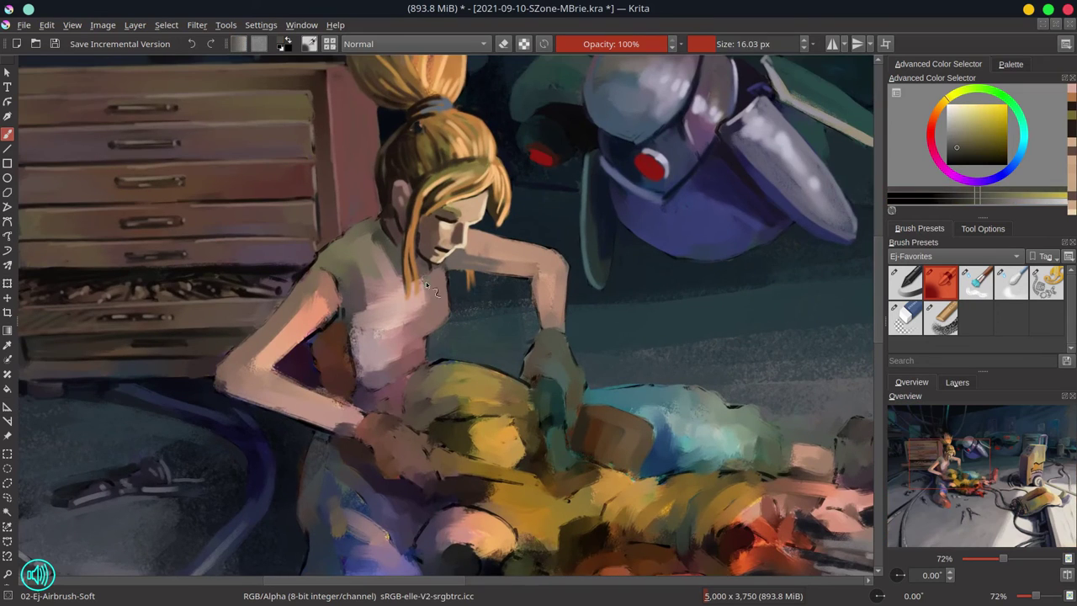
pyautogui.keyDown('ctrl'); pyautogui.click(476, 214); pyautogui.keyUp('ctrl')
pyautogui.press('[')
pyautogui.keyDown('ctrl'); pyautogui.click(361, 252); pyautogui.keyUp('ctrl')
pyautogui.moveTo(370, 261); pyautogui.dragTo(357, 240)
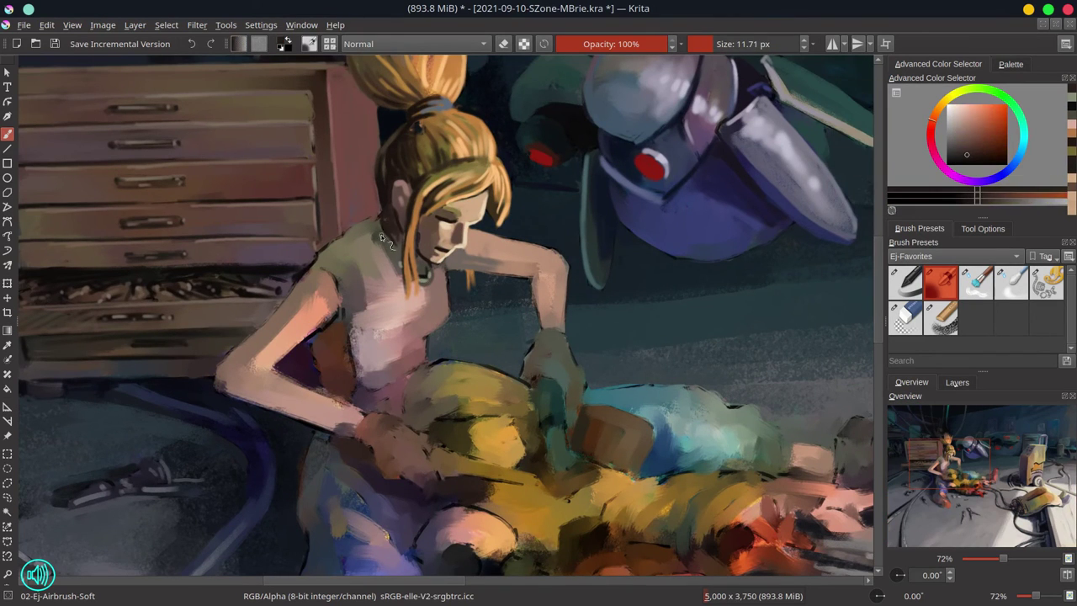
# Paint light salmon-pink strokes down the chest with a larger brush
pyautogui.keyDown('ctrl'); pyautogui.click(353, 235); pyautogui.keyUp('ctrl')
pyautogui.keyDown('ctrl'); pyautogui.click(425, 269); pyautogui.keyUp('ctrl')
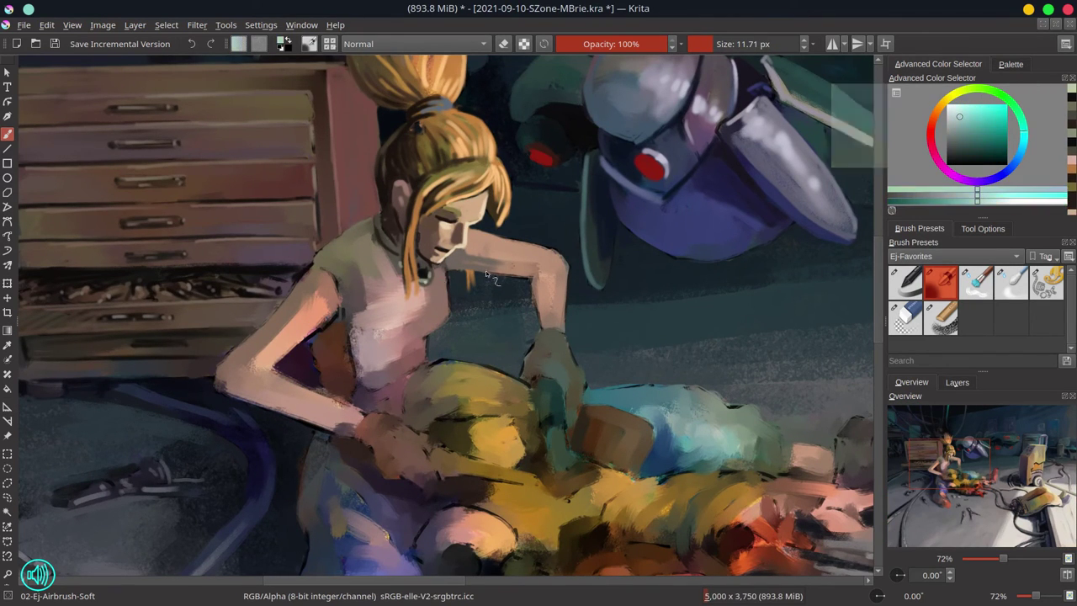
pyautogui.keyDown('ctrl'); pyautogui.click(424, 269); pyautogui.keyUp('ctrl')
pyautogui.keyDown('ctrl'); pyautogui.click(438, 303); pyautogui.keyUp('ctrl')
pyautogui.press(']')
pyautogui.press(']')
pyautogui.press(']')
pyautogui.press(']')
pyautogui.moveTo(370, 269)
pyautogui.mouseDown()
pyautogui.moveTo(351, 298)
pyautogui.moveTo(380, 294)
pyautogui.moveTo(370, 353)
pyautogui.mouseUp()
# Add warmer pink strokes across the chest and along the upper arm
pyautogui.keyDown('ctrl'); pyautogui.click(504, 274); pyautogui.keyUp('ctrl')
pyautogui.press('[')
pyautogui.press('[')
pyautogui.press('[')
pyautogui.moveTo(459, 278); pyautogui.dragTo(530, 295)
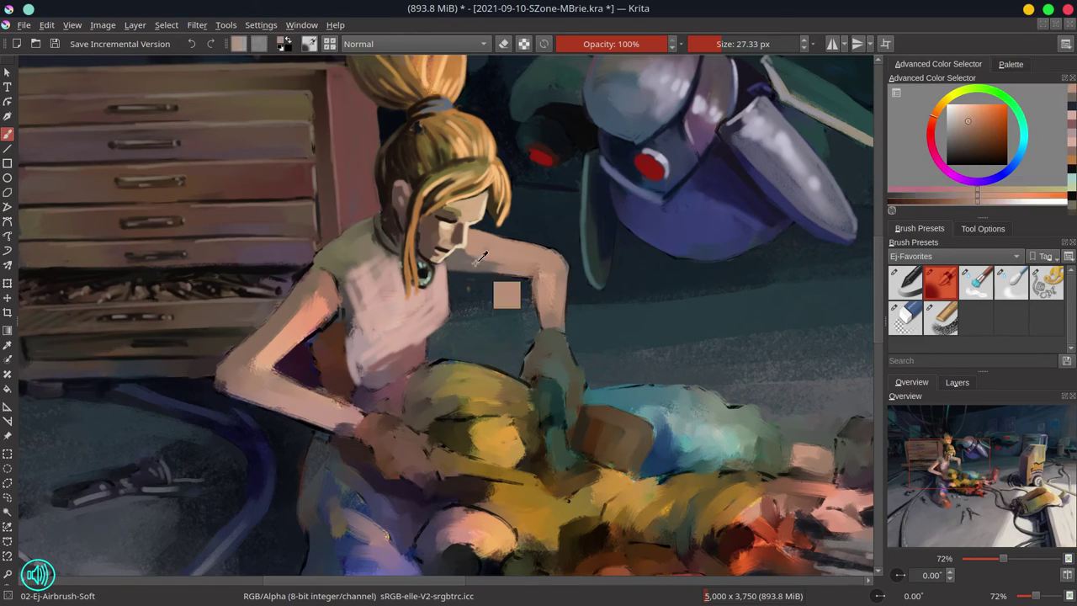
pyautogui.moveTo(484, 252)
pyautogui.mouseDown()
pyautogui.moveTo(553, 263)
pyautogui.moveTo(563, 316)
pyautogui.mouseUp()
pyautogui.keyDown('ctrl'); pyautogui.click(547, 278); pyautogui.keyUp('ctrl')
pyautogui.moveTo(530, 269)
pyautogui.mouseDown()
pyautogui.moveTo(542, 328)
pyautogui.moveTo(564, 319)
pyautogui.mouseUp()
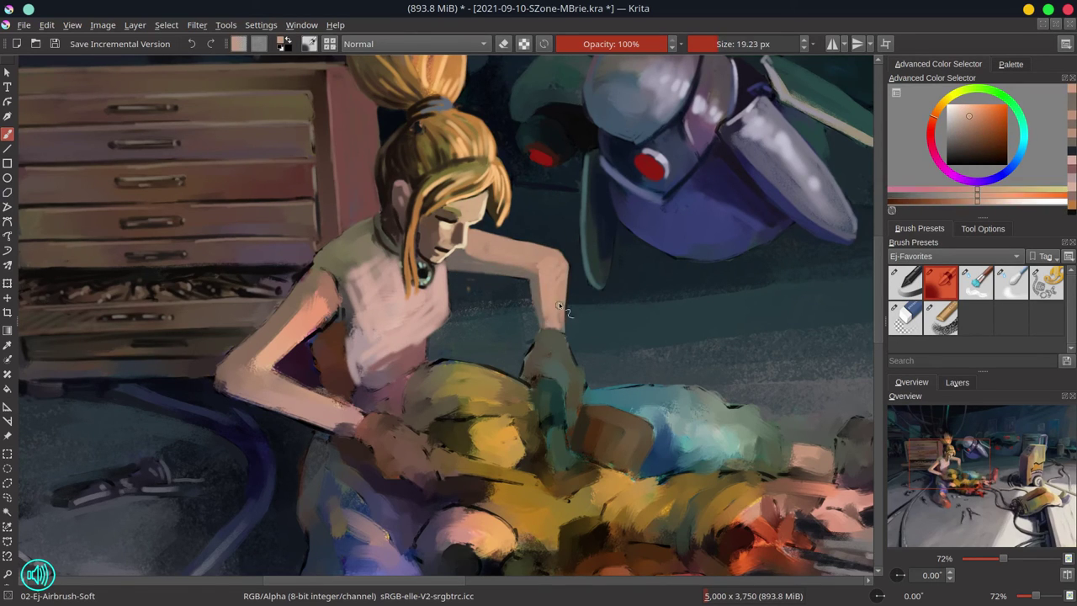
pyautogui.press(']')
# Paint light peach along the girl's left upper arm
pyautogui.keyDown('ctrl'); pyautogui.click(469, 220); pyautogui.keyUp('ctrl')
pyautogui.press('[')
pyautogui.press('[')
pyautogui.moveTo(332, 282); pyautogui.dragTo(244, 366)
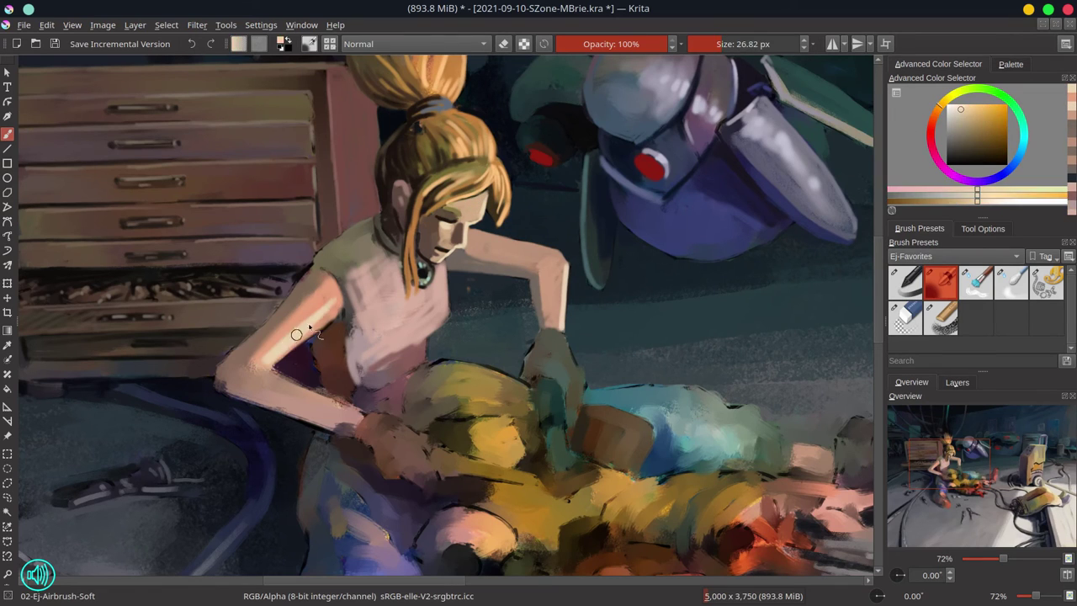
pyautogui.keyDown('ctrl'); pyautogui.click(343, 288); pyautogui.keyUp('ctrl')
pyautogui.keyDown('ctrl'); pyautogui.click(332, 328); pyautogui.keyUp('ctrl')
pyautogui.keyDown('ctrl'); pyautogui.click(322, 352); pyautogui.keyUp('ctrl')
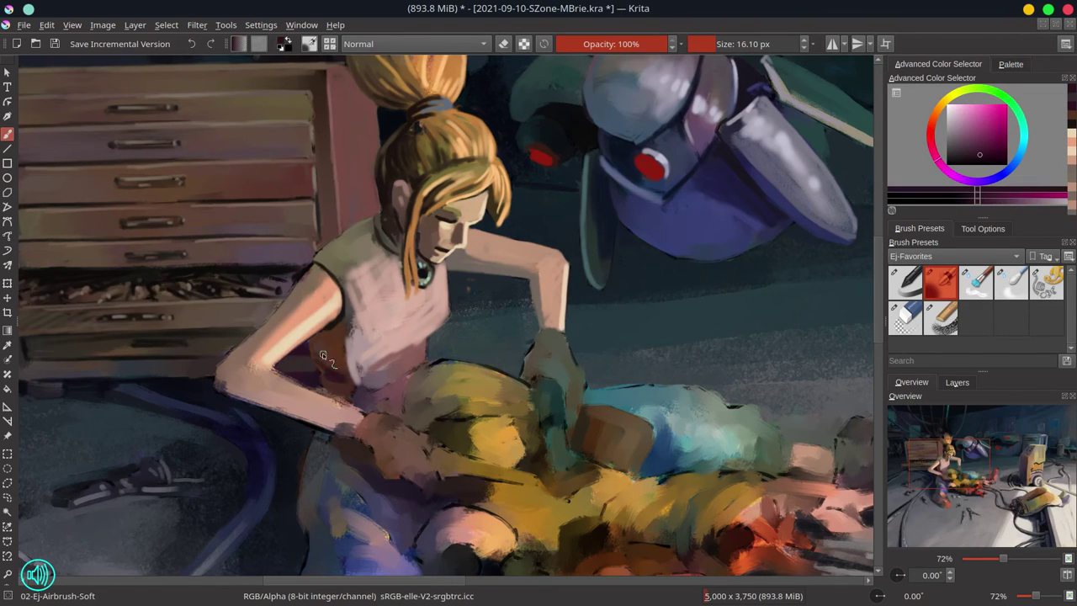
# Sample chest and forearm skin tones, then lighten the forearm with broad skin strokes
pyautogui.press(']')
pyautogui.press(']')
pyautogui.keyDown('ctrl'); pyautogui.click(367, 347); pyautogui.keyUp('ctrl')
pyautogui.keyDown('ctrl'); pyautogui.click(366, 347); pyautogui.keyUp('ctrl')
pyautogui.keyDown('ctrl'); pyautogui.click(426, 345); pyautogui.keyUp('ctrl')
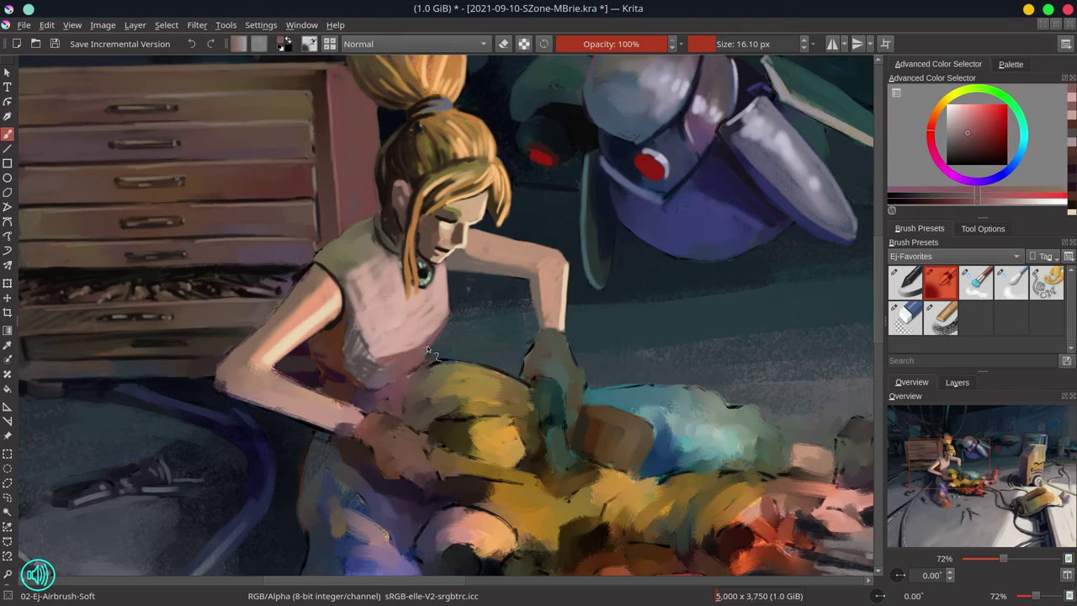
pyautogui.keyDown('ctrl'); pyautogui.click(408, 380); pyautogui.keyUp('ctrl')
pyautogui.keyDown('ctrl'); pyautogui.click(389, 412); pyautogui.keyUp('ctrl')
pyautogui.keyDown('ctrl'); pyautogui.click(320, 409); pyautogui.keyUp('ctrl')
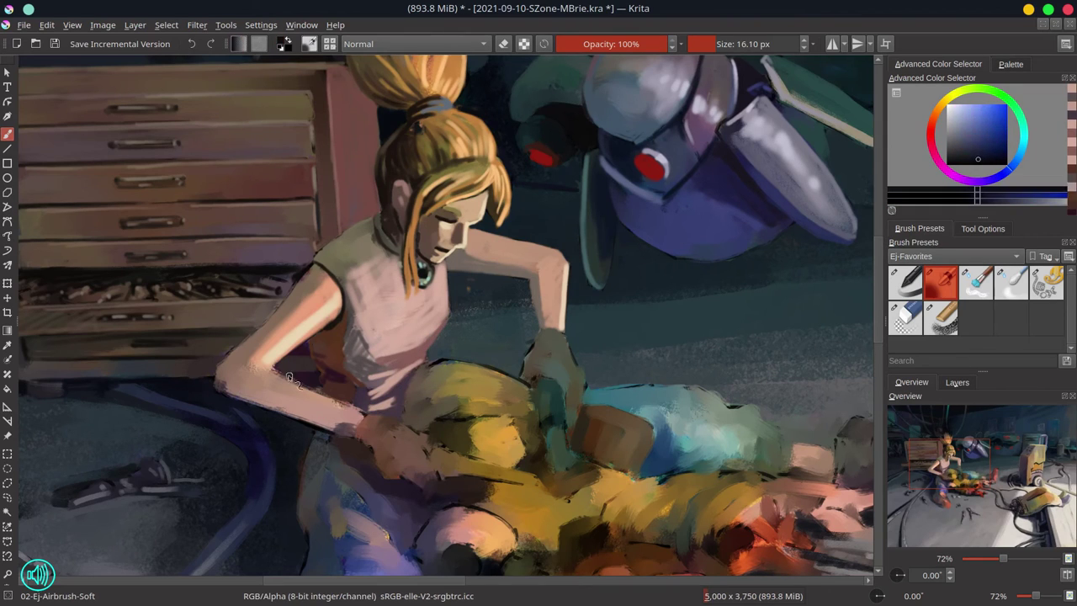
pyautogui.keyDown('ctrl'); pyautogui.click(320, 376); pyautogui.keyUp('ctrl')
pyautogui.keyDown('ctrl'); pyautogui.click(298, 287); pyautogui.keyUp('ctrl')
pyautogui.press(']')
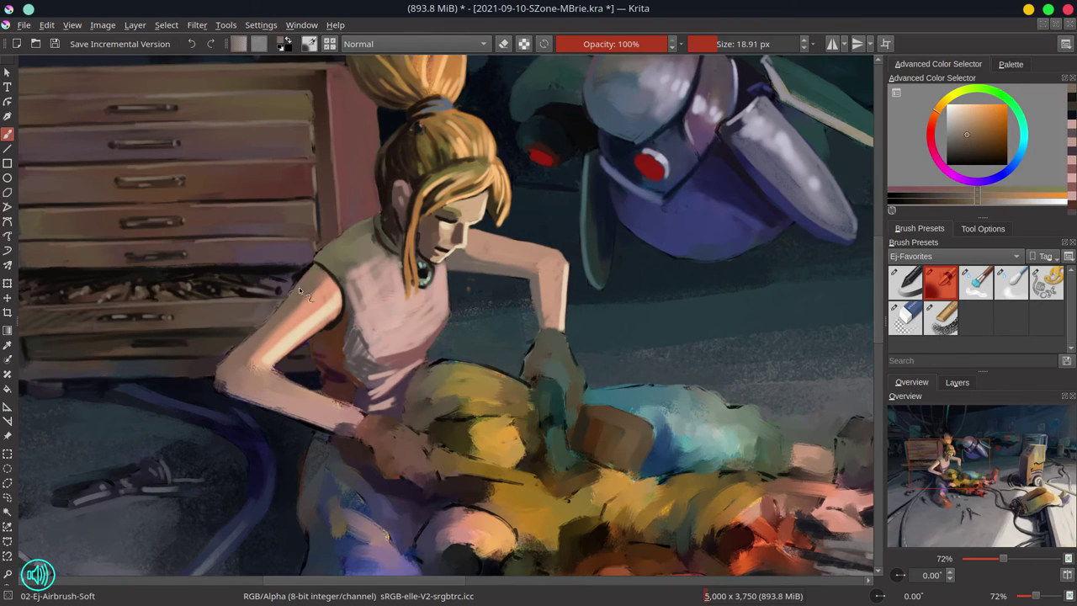
pyautogui.keyDown('ctrl'); pyautogui.click(268, 312); pyautogui.keyUp('ctrl')
pyautogui.moveTo(217, 379)
pyautogui.mouseDown()
pyautogui.moveTo(266, 321)
pyautogui.moveTo(362, 353)
pyautogui.mouseUp()
# Rotate the canvas to reach the forearm, then reset the rotation and sample a dark red-black
pyautogui.keyDown('ctrl'); pyautogui.click(304, 284); pyautogui.keyUp('ctrl')
pyautogui.keyDown('ctrl'); pyautogui.click(256, 305); pyautogui.keyUp('ctrl')
pyautogui.press('[')
pyautogui.press('[')
pyautogui.moveTo(336, 399); pyautogui.dragTo(459, 370)
pyautogui.keyDown('ctrl'); pyautogui.click(461, 364); pyautogui.keyUp('ctrl')
pyautogui.press('5')
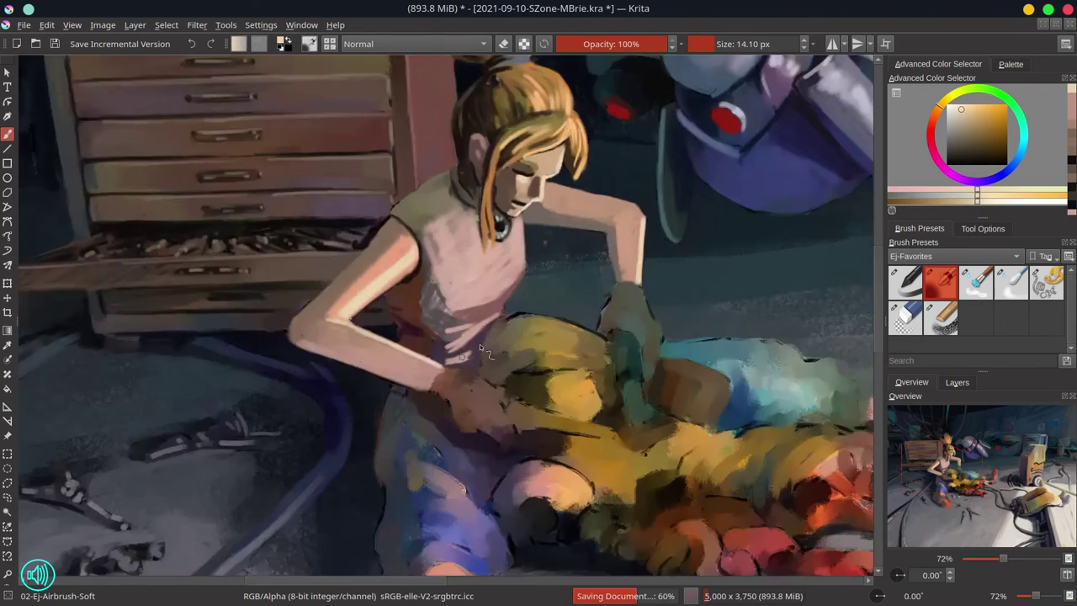
pyautogui.keyDown('ctrl'); pyautogui.click(477, 290); pyautogui.keyUp('ctrl')
pyautogui.scroll(-3, 444, 554)
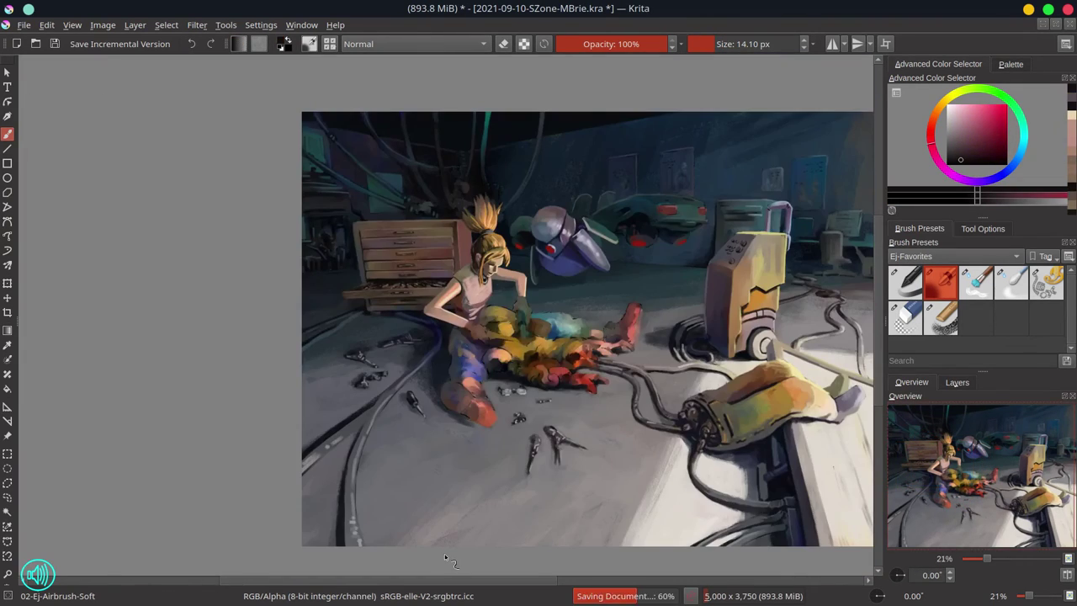
pyautogui.click(956, 382)
pyautogui.scroll(-1, 721, 438)
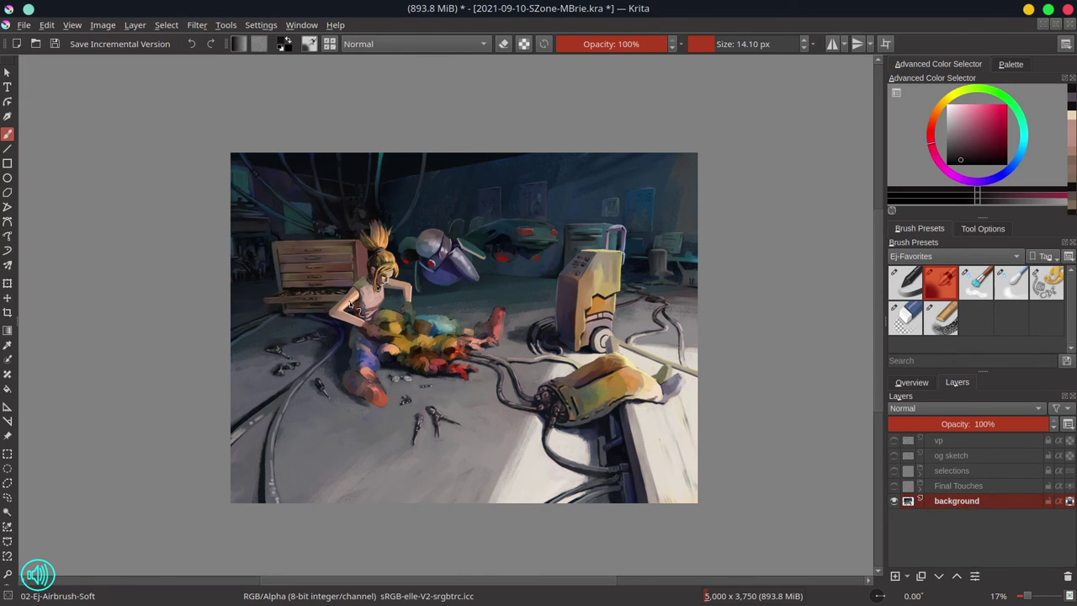
pyautogui.scroll(3, 358, 278)
# Shade the yellow shirt with dark olive strokes
pyautogui.keyDown('ctrl'); pyautogui.click(385, 277); pyautogui.keyUp('ctrl')
pyautogui.keyDown('ctrl'); pyautogui.click(381, 276); pyautogui.keyUp('ctrl')
pyautogui.scroll(1, 374, 303)
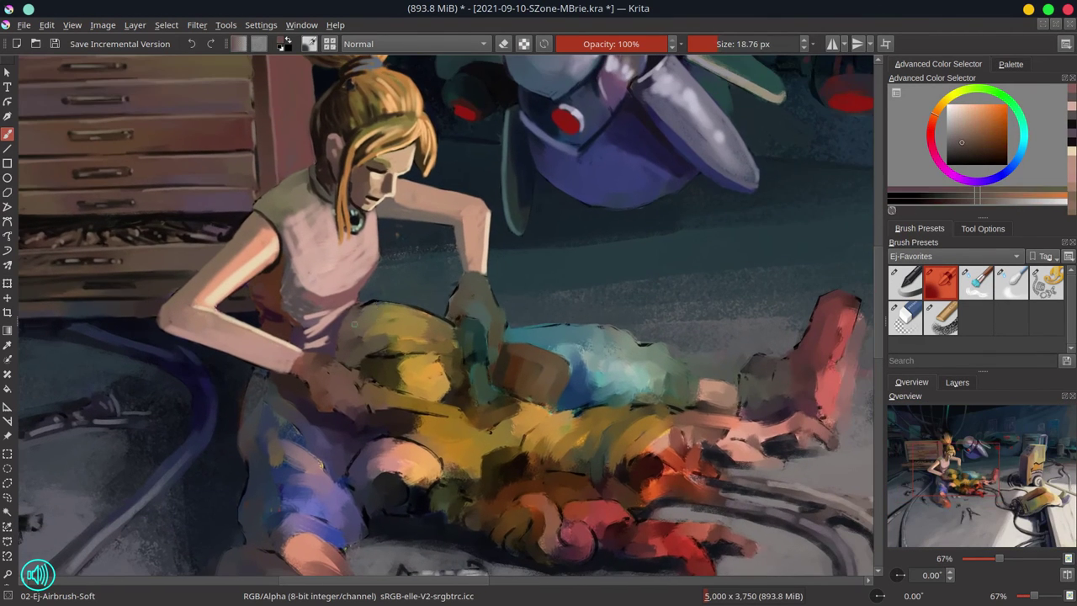
pyautogui.keyDown('ctrl'); pyautogui.click(394, 353); pyautogui.keyUp('ctrl')
pyautogui.moveTo(353, 348); pyautogui.dragTo(370, 354)
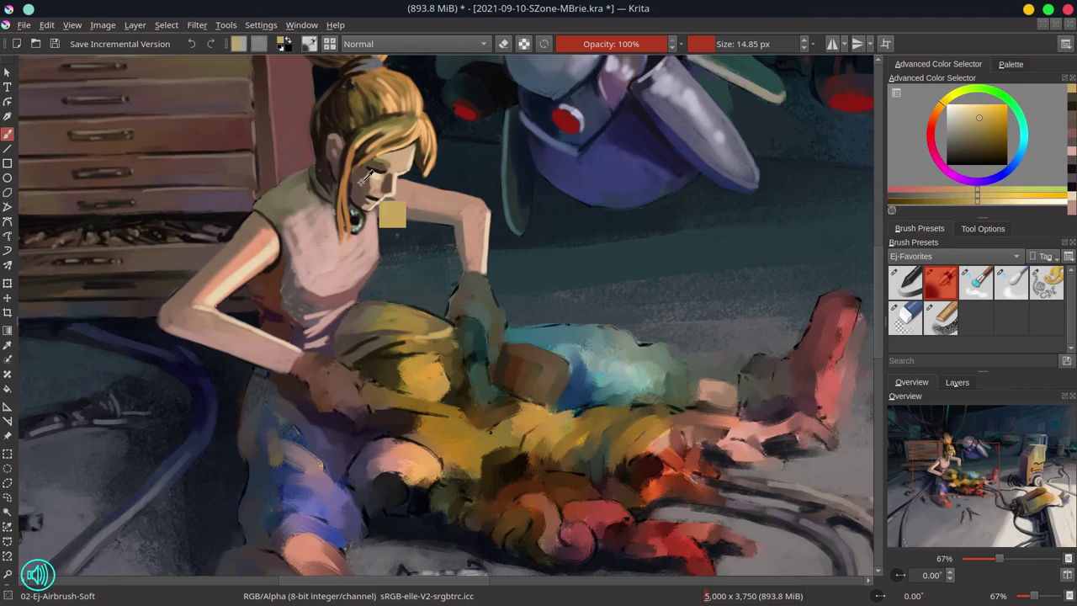
# Paint dark blue-grey over the girl's trousers and leg
pyautogui.keyDown('ctrl'); pyautogui.click(319, 373); pyautogui.keyUp('ctrl')
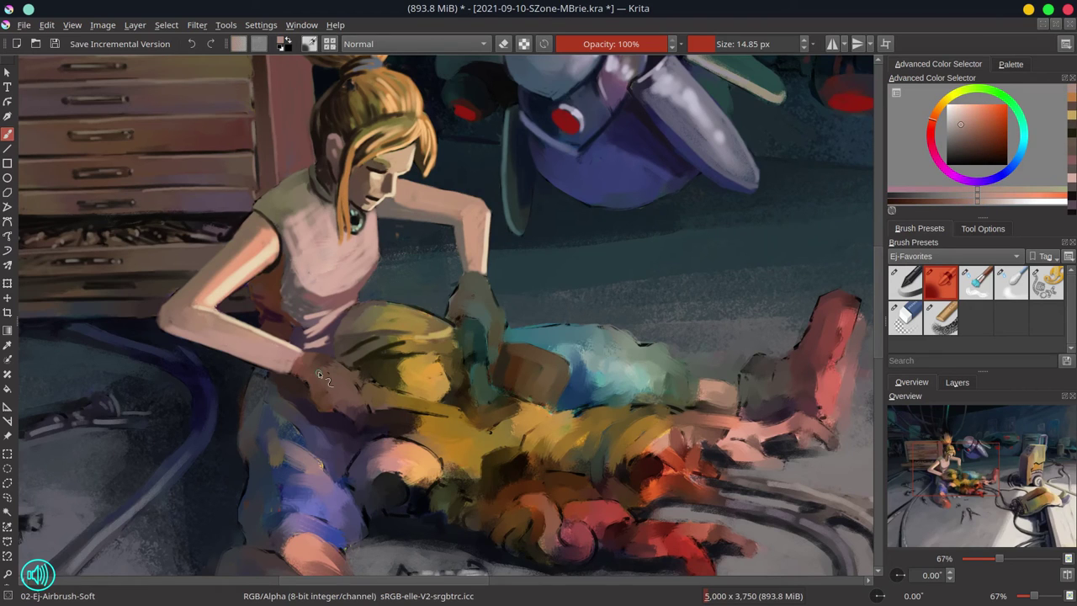
pyautogui.keyDown('ctrl'); pyautogui.click(378, 468); pyautogui.keyUp('ctrl')
pyautogui.moveTo(272, 417); pyautogui.dragTo(345, 488)
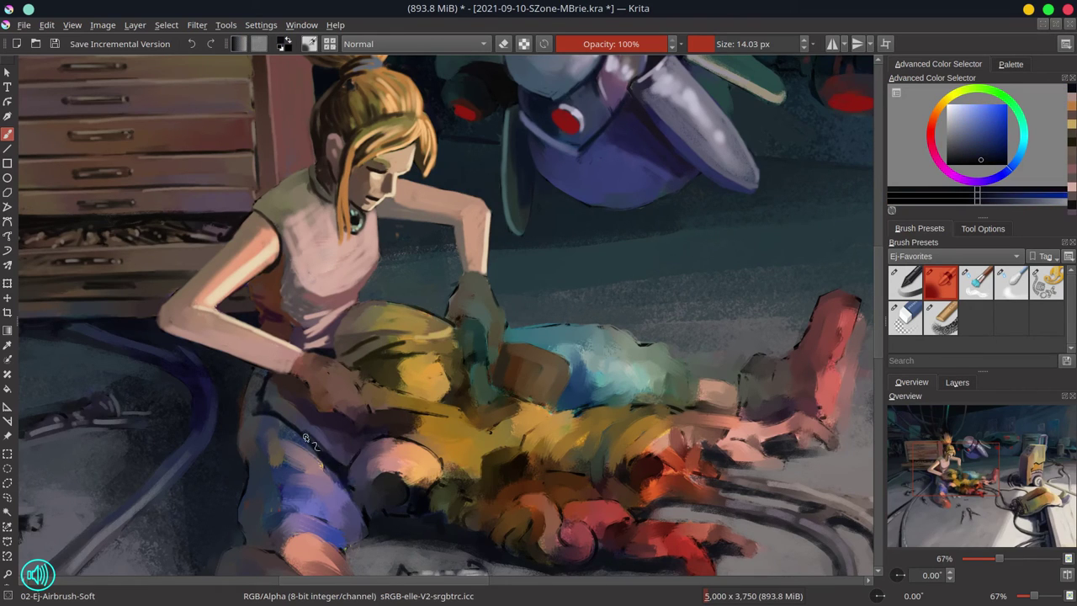
pyautogui.keyDown('ctrl'); pyautogui.click(350, 453); pyautogui.keyUp('ctrl')
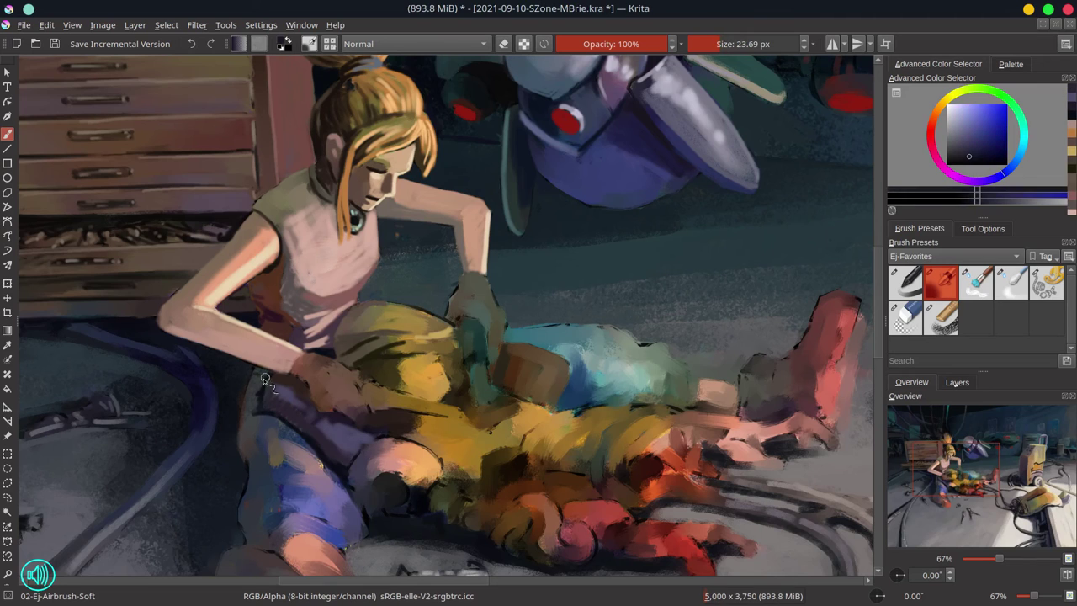
pyautogui.keyDown('ctrl'); pyautogui.click(349, 463); pyautogui.keyUp('ctrl')
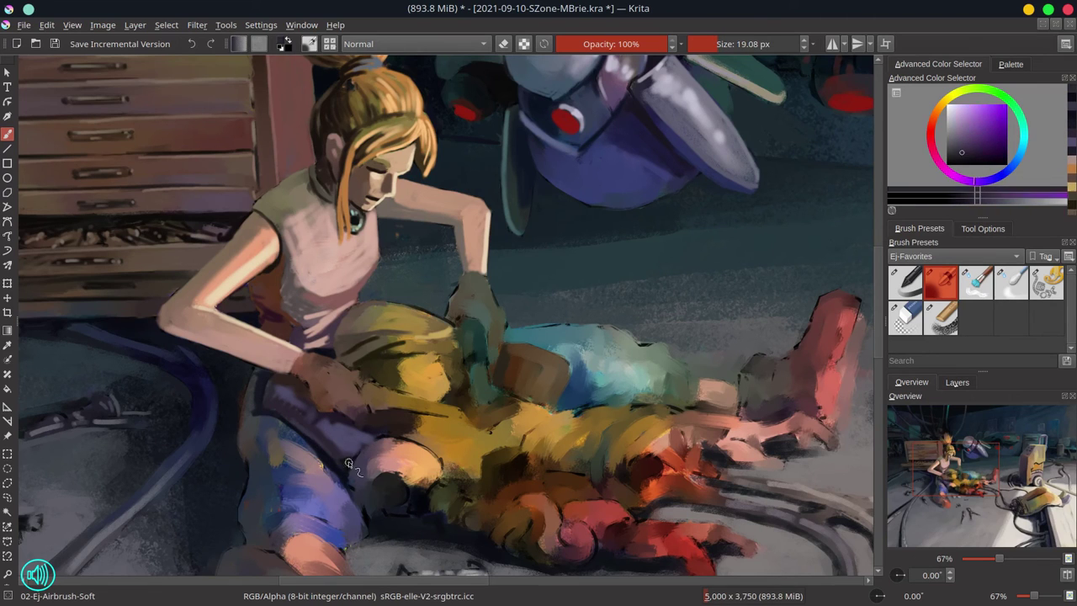
pyautogui.keyDown('ctrl'); pyautogui.click(250, 435); pyautogui.keyUp('ctrl')
pyautogui.keyDown('ctrl'); pyautogui.click(250, 435); pyautogui.keyUp('ctrl')
pyautogui.scroll(-2, 250, 435)
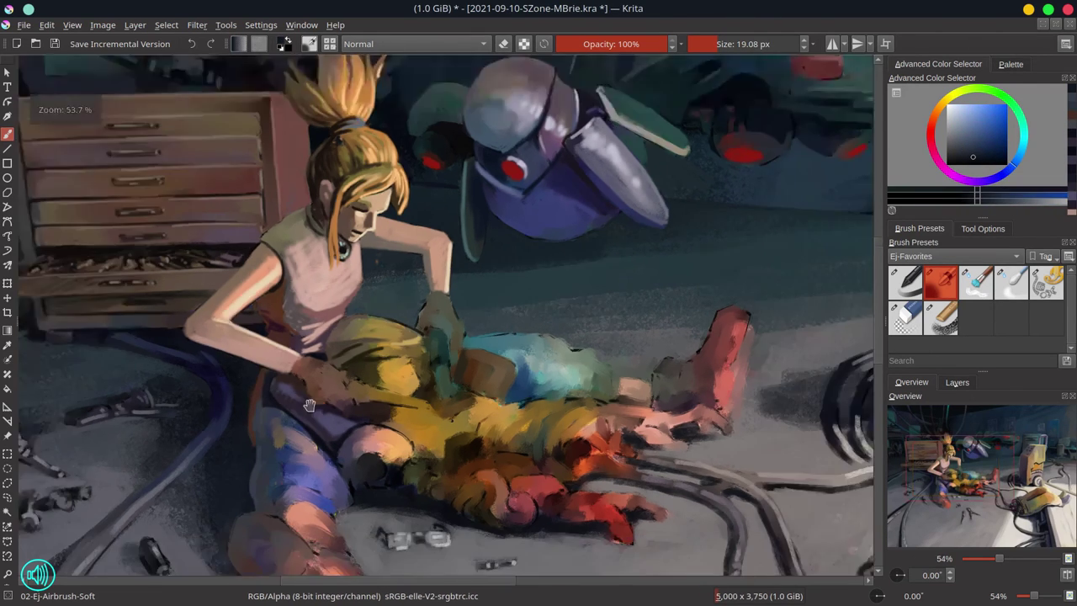
# Add lavender strokes to the trousers with a larger brush
pyautogui.keyDown('ctrl'); pyautogui.click(324, 425); pyautogui.keyUp('ctrl')
pyautogui.press(']')
pyautogui.keyDown('ctrl'); pyautogui.click(306, 427); pyautogui.keyUp('ctrl')
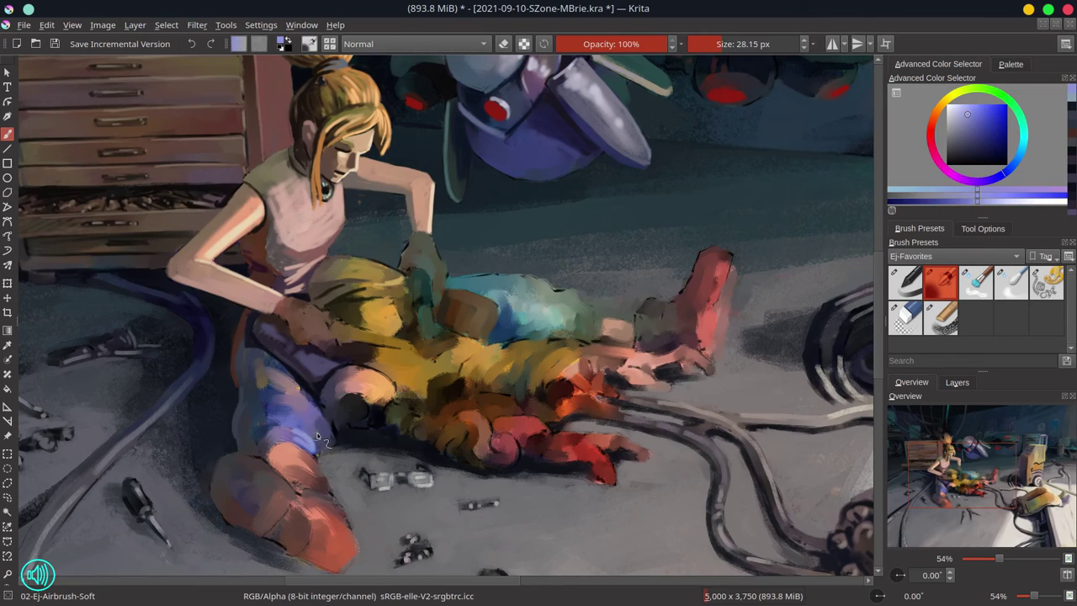
pyautogui.moveTo(306, 426); pyautogui.dragTo(290, 406)
# Paint dark blue strokes over the trousers with a smaller brush
pyautogui.keyDown('ctrl'); pyautogui.click(257, 379); pyautogui.keyUp('ctrl')
pyautogui.keyDown('ctrl'); pyautogui.click(283, 407); pyautogui.keyUp('ctrl')
pyautogui.keyDown('ctrl'); pyautogui.click(321, 371); pyautogui.keyUp('ctrl')
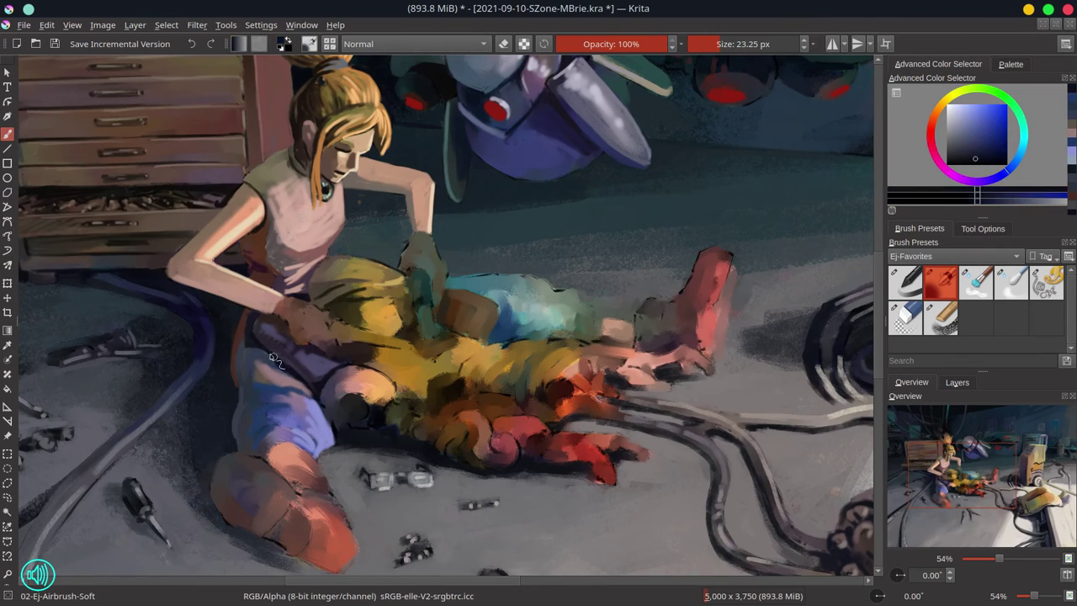
pyautogui.press('[')
pyautogui.moveTo(248, 395)
pyautogui.mouseDown()
pyautogui.moveTo(265, 446)
pyautogui.moveTo(311, 456)
pyautogui.mouseUp()
# Brush light lavender-blue over the trousers, then sample dark navy from them
pyautogui.press('[')
pyautogui.keyDown('ctrl'); pyautogui.click(324, 458); pyautogui.keyUp('ctrl')
pyautogui.moveTo(311, 406); pyautogui.dragTo(332, 435)
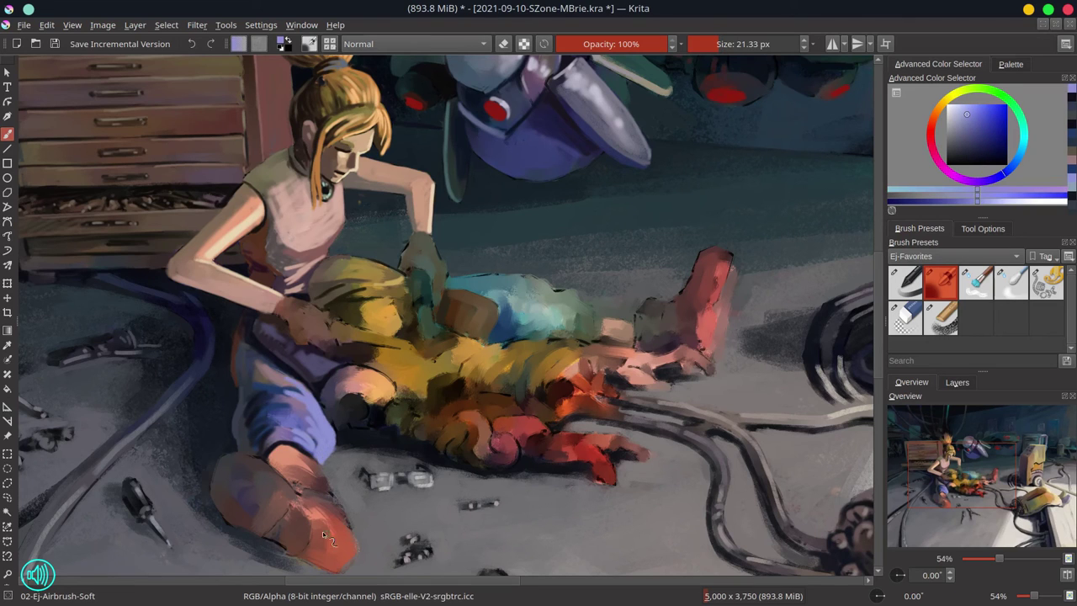
pyautogui.press(']')
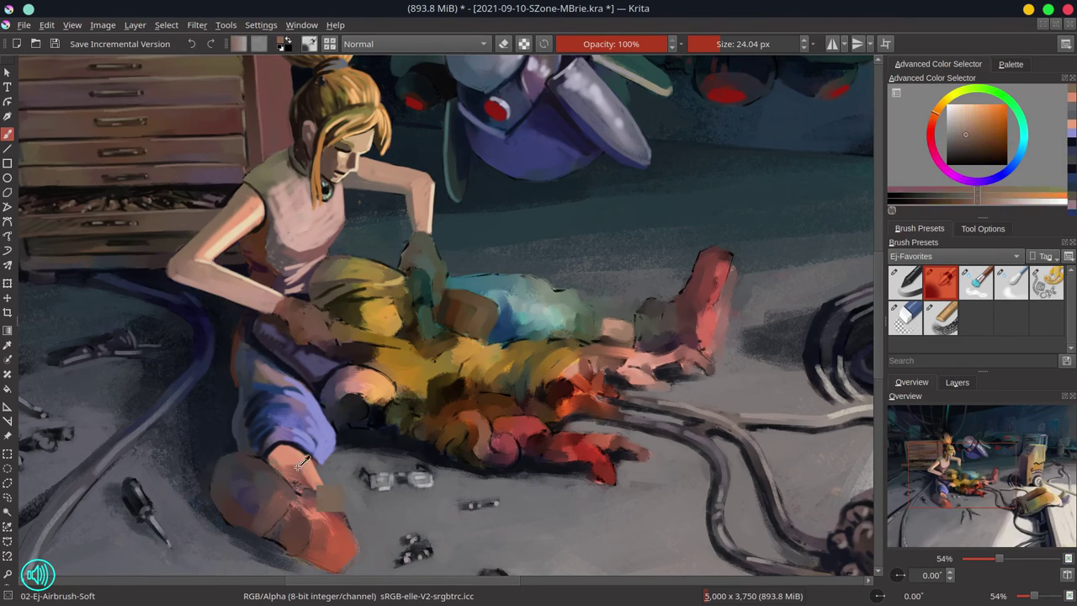
pyautogui.keyDown('ctrl'); pyautogui.click(310, 469); pyautogui.keyUp('ctrl')
pyautogui.keyDown('ctrl'); pyautogui.click(318, 357); pyautogui.keyUp('ctrl')
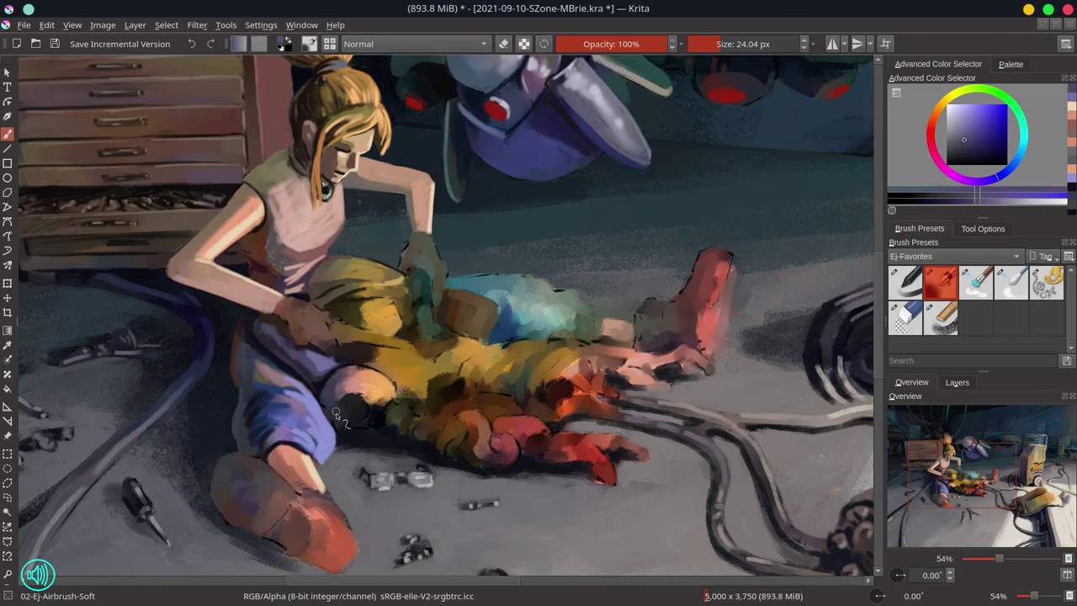
pyautogui.keyDown('ctrl'); pyautogui.click(318, 357); pyautogui.keyUp('ctrl')
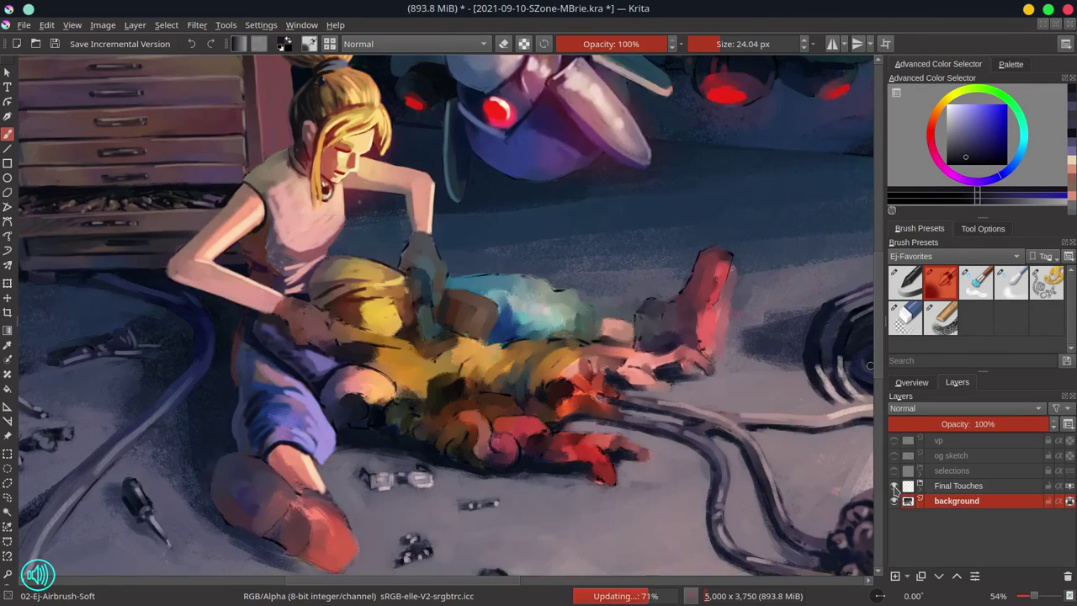
pyautogui.press('2')
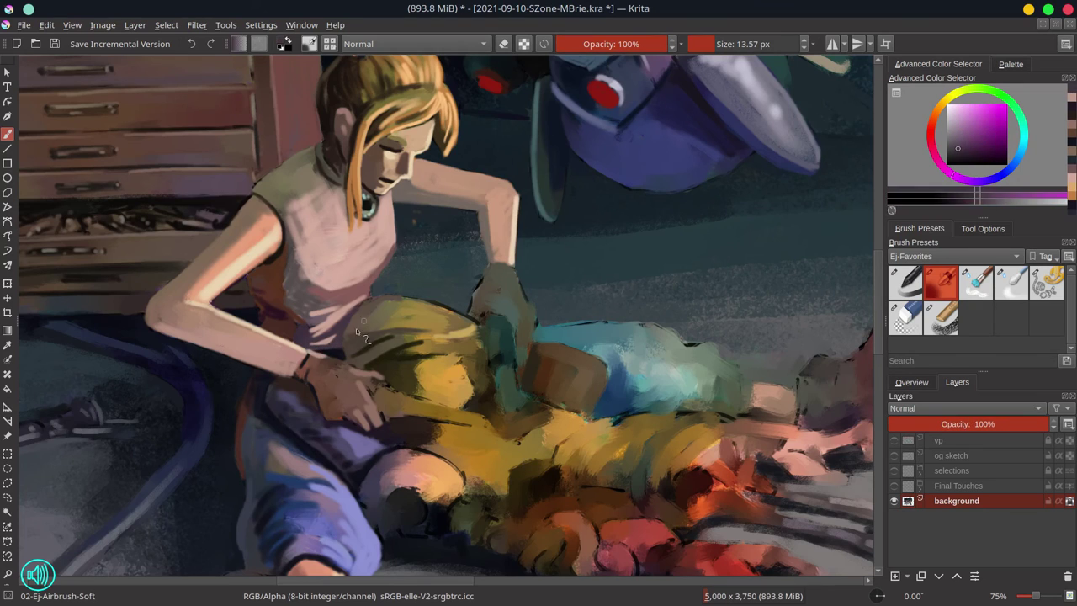
# Paint a peach face under the lying figure's cap with a blue shadow beside it
pyautogui.moveTo(364, 369)
pyautogui.mouseDown()
pyautogui.moveTo(388, 383)
pyautogui.moveTo(374, 387)
pyautogui.mouseUp()
pyautogui.moveTo(335, 421); pyautogui.dragTo(350, 426)
pyautogui.keyDown('ctrl'); pyautogui.click(357, 392); pyautogui.keyUp('ctrl')
pyautogui.press(']')
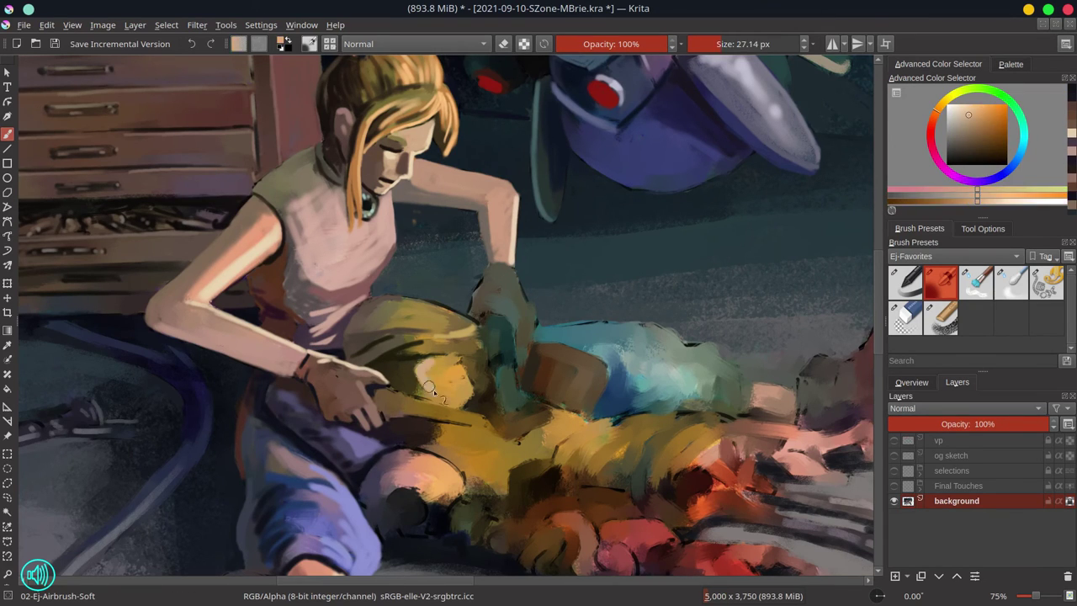
pyautogui.moveTo(433, 390)
pyautogui.mouseDown()
pyautogui.moveTo(437, 378)
pyautogui.moveTo(478, 395)
pyautogui.mouseUp()
pyautogui.keyDown('ctrl'); pyautogui.click(604, 393); pyautogui.keyUp('ctrl')
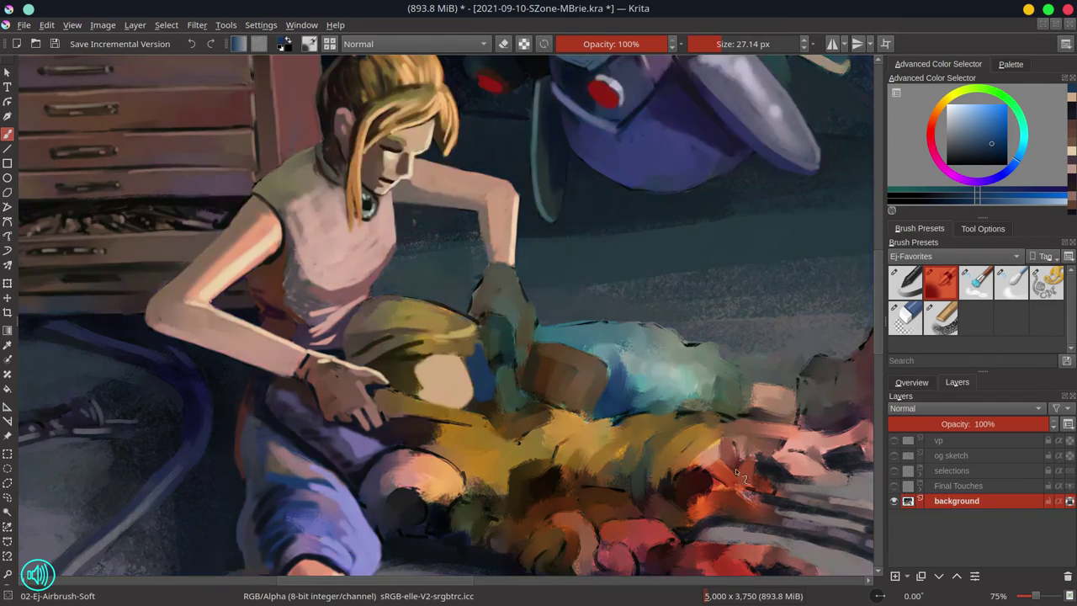
# Paint the girl's shoe in red and lighter red with a smaller airbrush
pyautogui.press('2')
pyautogui.scroll(3, 425, 429)
pyautogui.keyDown('ctrl'); pyautogui.click(424, 429); pyautogui.keyUp('ctrl')
pyautogui.press('[')
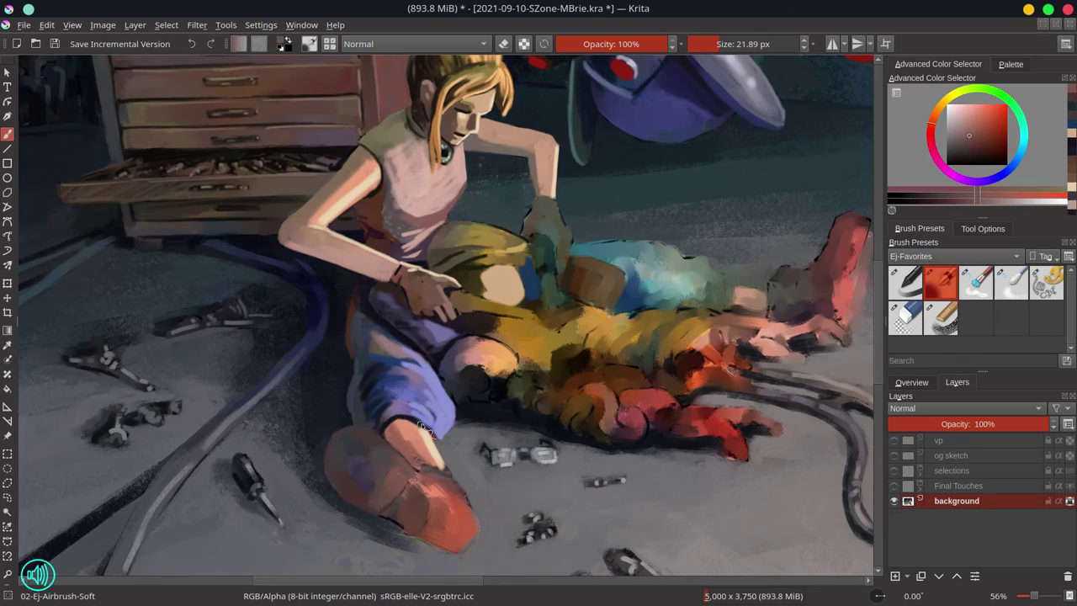
pyautogui.keyDown('ctrl'); pyautogui.click(427, 466); pyautogui.keyUp('ctrl')
pyautogui.press('[')
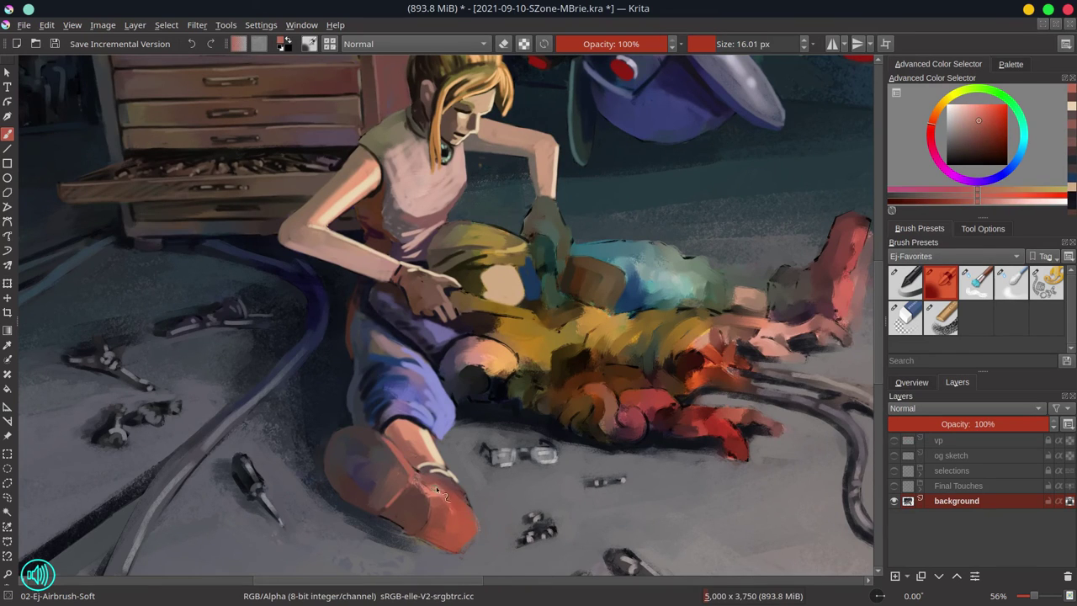
# Refine the shoe with sampled light, dark and muted reds and floor blue
pyautogui.keyDown('ctrl'); pyautogui.click(446, 488); pyautogui.keyUp('ctrl')
pyautogui.click(911, 382)
pyautogui.keyDown('ctrl'); pyautogui.click(453, 496); pyautogui.keyUp('ctrl')
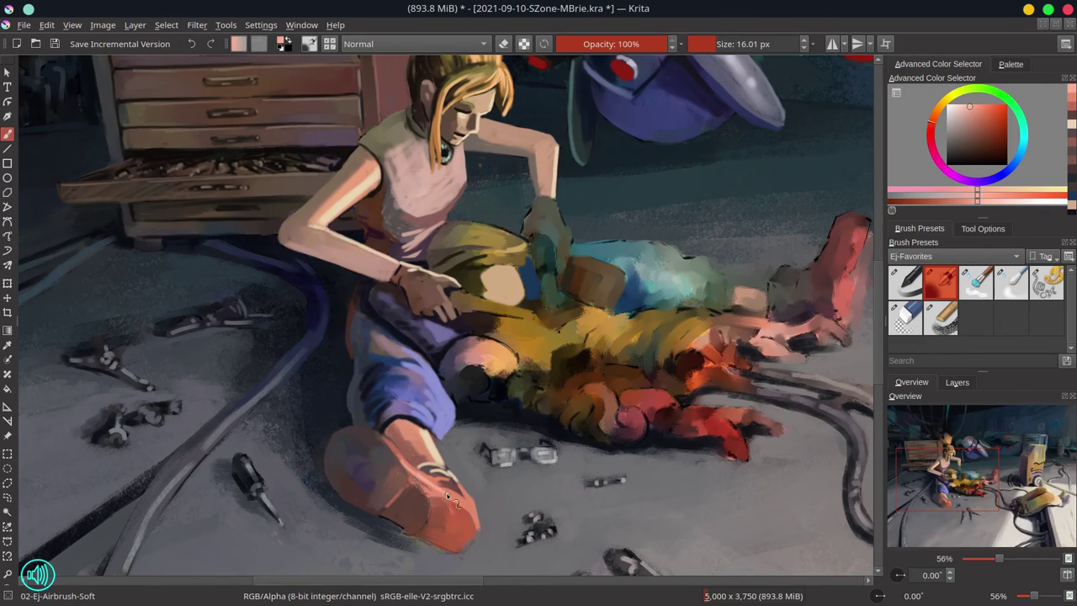
pyautogui.keyDown('ctrl'); pyautogui.click(395, 526); pyautogui.keyUp('ctrl')
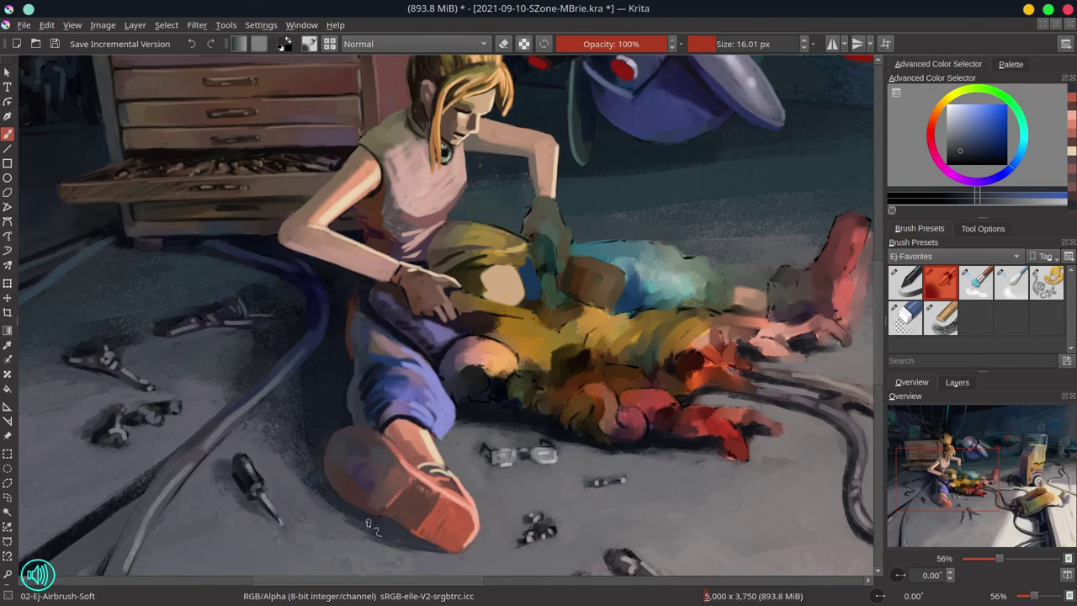
pyautogui.keyDown('ctrl'); pyautogui.click(377, 437); pyautogui.keyUp('ctrl')
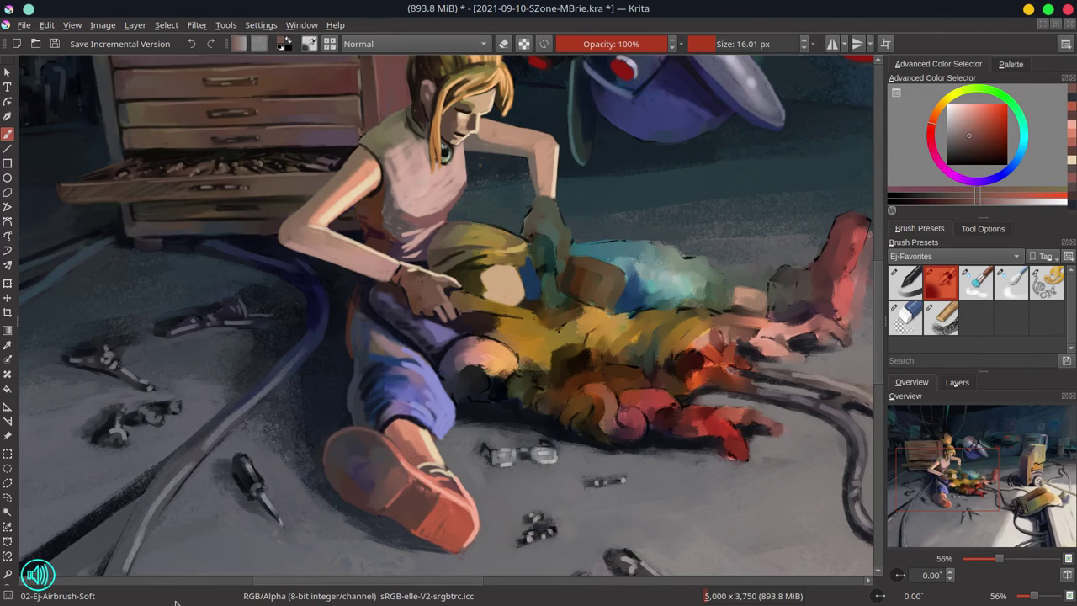
pyautogui.keyDown('ctrl'); pyautogui.click(465, 450); pyautogui.keyUp('ctrl')
# Save the painting and make the Final Touches layer visible
pyautogui.press('2')
pyautogui.hotkey('ctrl', 's')
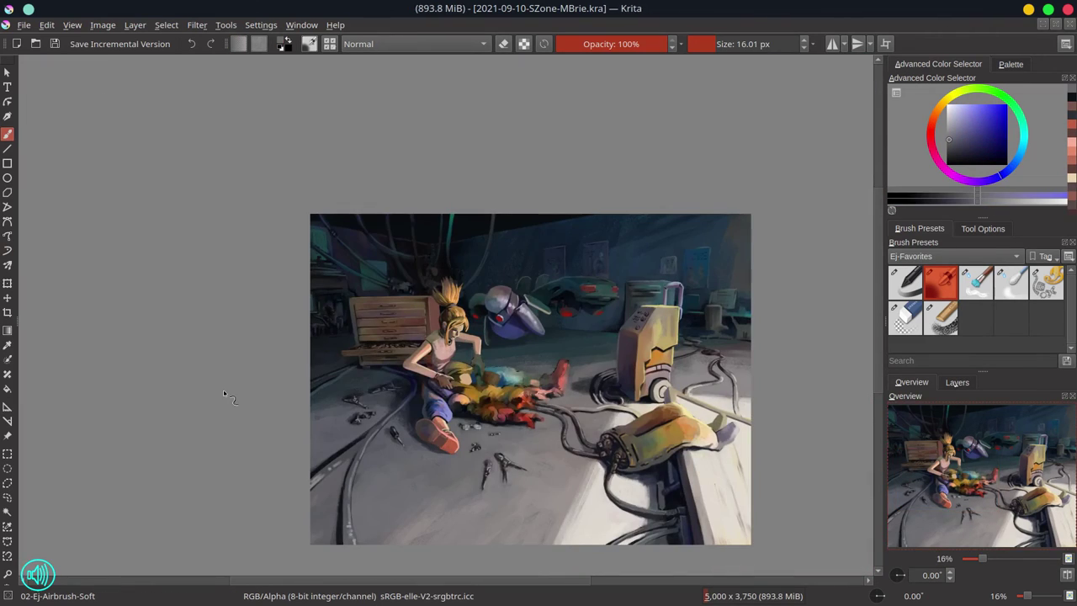
pyautogui.click(957, 382)
pyautogui.click(893, 486)
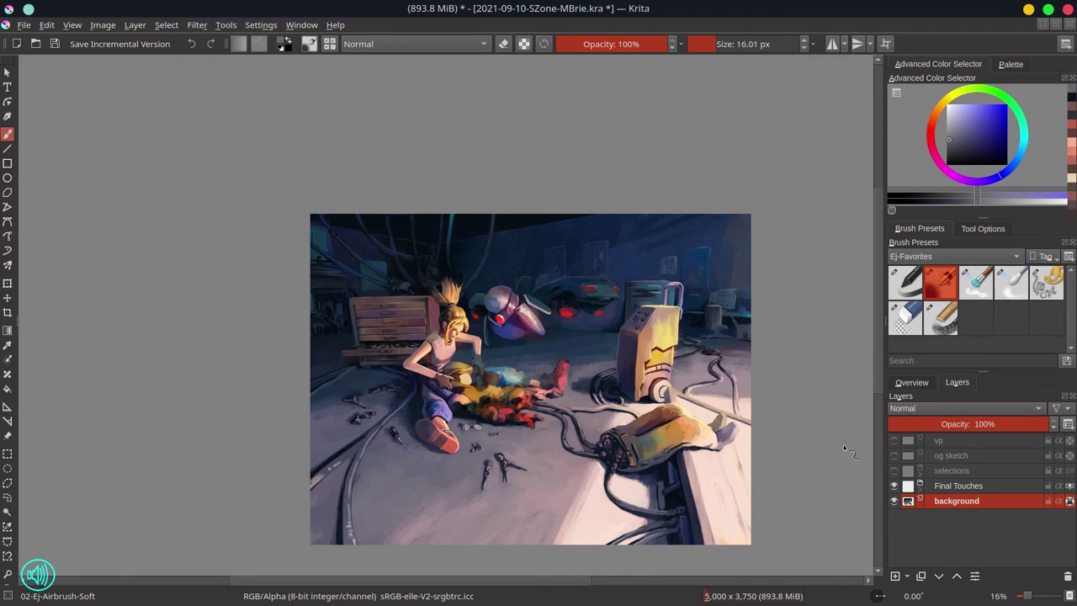
# Mirror the canvas view horizontally to check the composition
pyautogui.click(911, 382)
pyautogui.press('m')
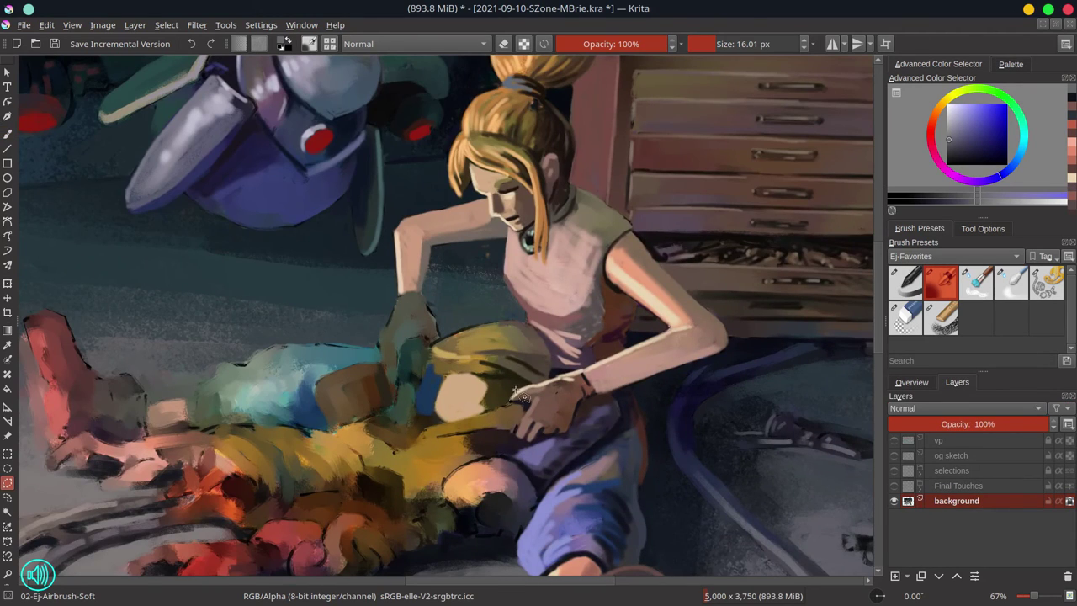
# Copy the girl's hand to a new layer, transform it, and merge it down
pyautogui.moveTo(517, 392)
pyautogui.mouseDown()
pyautogui.moveTo(573, 376)
pyautogui.moveTo(583, 399)
pyautogui.moveTo(532, 441)
pyautogui.moveTo(519, 403)
pyautogui.moveTo(599, 451)
pyautogui.mouseUp()
pyautogui.hotkey('ctrl', 'c')
pyautogui.hotkey('ctrl', 'v')
pyautogui.hotkey('ctrl', 't')
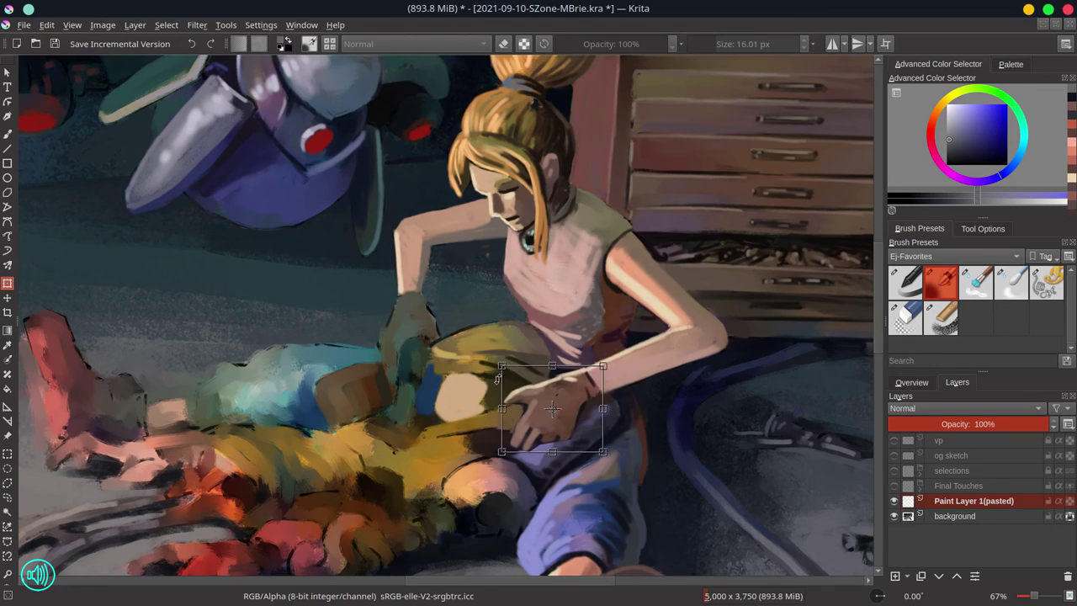
pyautogui.rightClick(973, 500)
pyautogui.click(914, 283)
# Brighten the lying figure's cap with sampled yellow highlights
pyautogui.press('b')
pyautogui.keyDown('ctrl'); pyautogui.click(436, 359); pyautogui.keyUp('ctrl')
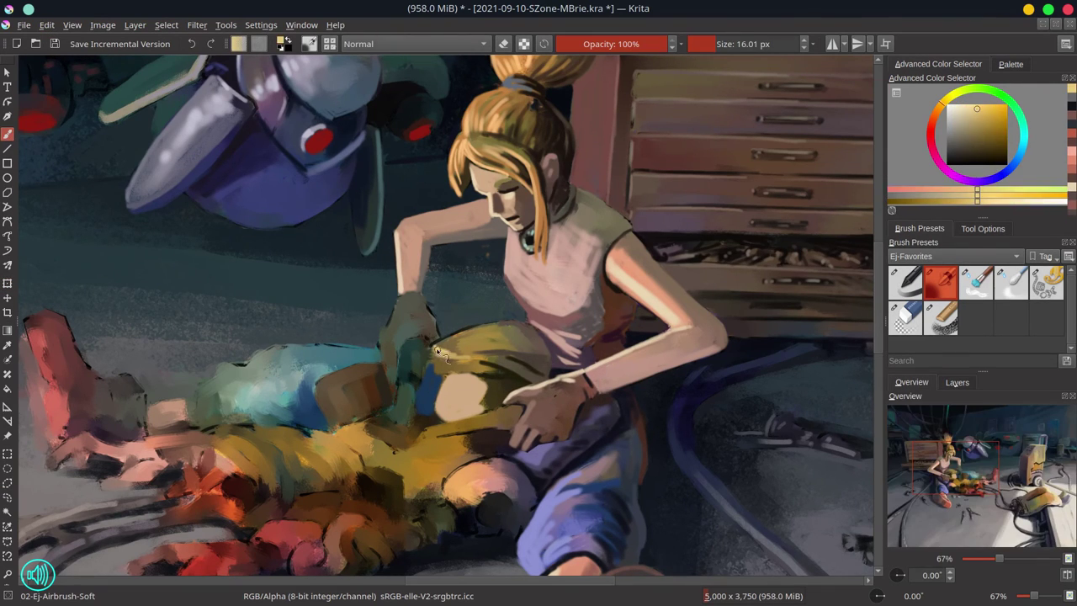
pyautogui.moveTo(436, 345); pyautogui.dragTo(471, 337)
pyautogui.keyDown('ctrl'); pyautogui.click(436, 359); pyautogui.keyUp('ctrl')
pyautogui.moveTo(501, 374)
pyautogui.mouseDown()
pyautogui.moveTo(513, 387)
pyautogui.moveTo(506, 362)
pyautogui.moveTo(538, 375)
pyautogui.mouseUp()
pyautogui.keyDown('ctrl'); pyautogui.click(500, 363); pyautogui.keyUp('ctrl')
pyautogui.keyDown('ctrl'); pyautogui.click(502, 364); pyautogui.keyUp('ctrl')
# Refine the cap's edges with small strokes, then save
pyautogui.keyDown('ctrl'); pyautogui.click(505, 361); pyautogui.keyUp('ctrl')
pyautogui.keyDown('ctrl'); pyautogui.click(504, 364); pyautogui.keyUp('ctrl')
pyautogui.keyDown('ctrl'); pyautogui.click(514, 322); pyautogui.keyUp('ctrl')
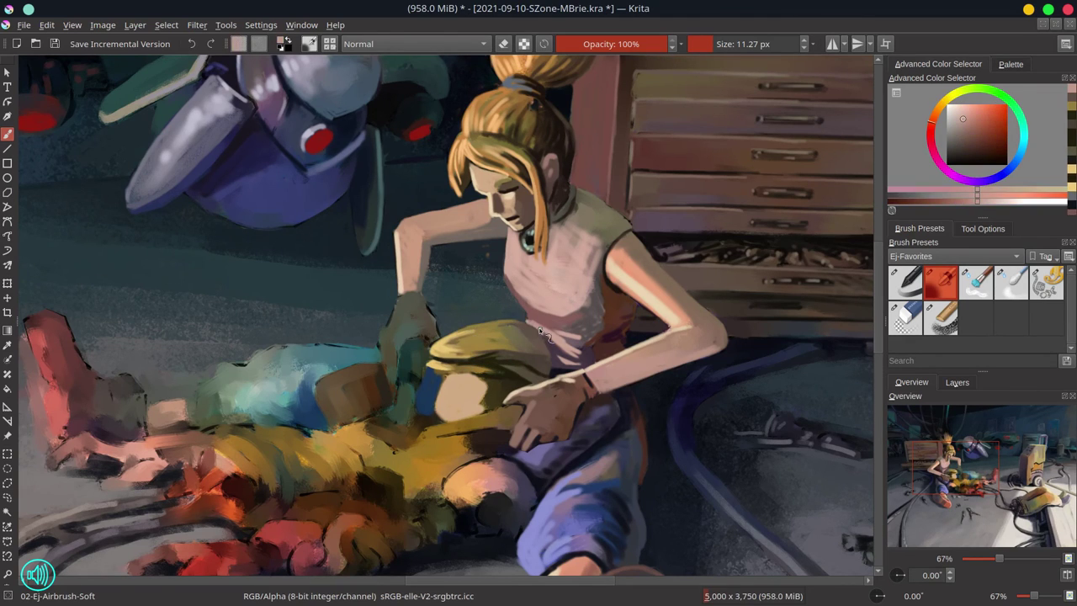
pyautogui.keyDown('ctrl'); pyautogui.click(548, 337); pyautogui.keyUp('ctrl')
pyautogui.keyDown('ctrl'); pyautogui.click(544, 399); pyautogui.keyUp('ctrl')
pyautogui.moveTo(471, 370); pyautogui.dragTo(450, 375)
pyautogui.keyDown('ctrl'); pyautogui.click(465, 395); pyautogui.keyUp('ctrl')
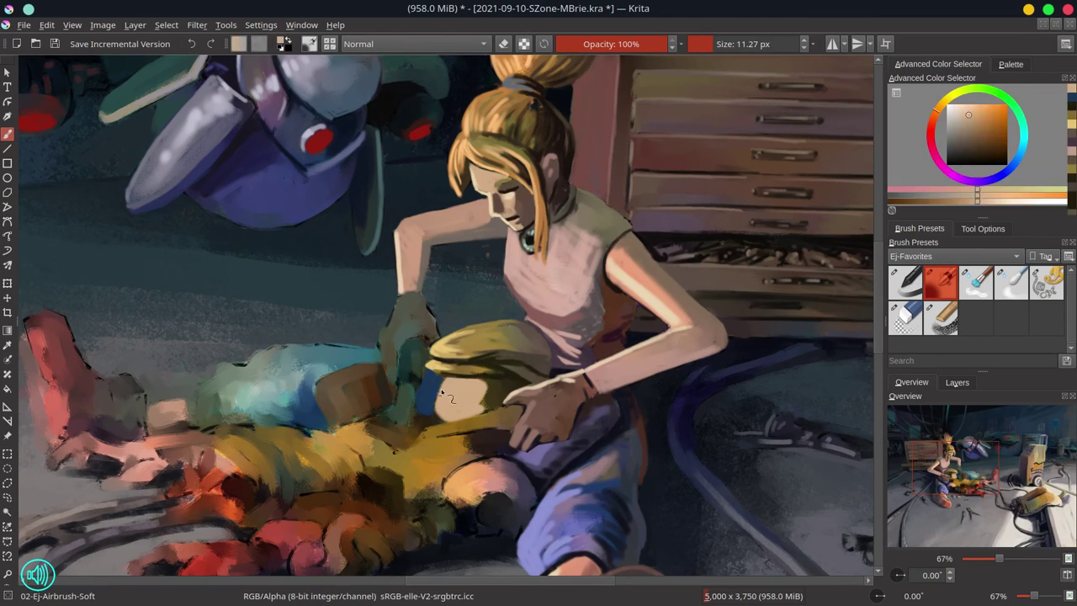
pyautogui.hotkey('ctrl', 's')
# Toggle the og sketch layer on and off for reference while resizing a black brush
pyautogui.click(957, 381)
pyautogui.click(893, 456)
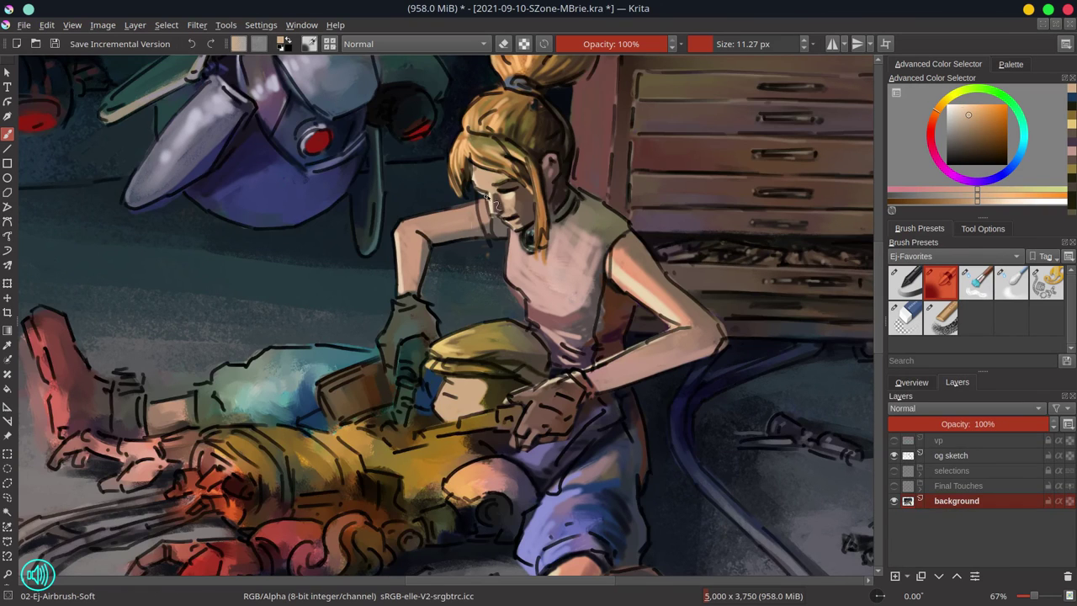
pyautogui.press('d')
pyautogui.press(']')
pyautogui.click(894, 455)
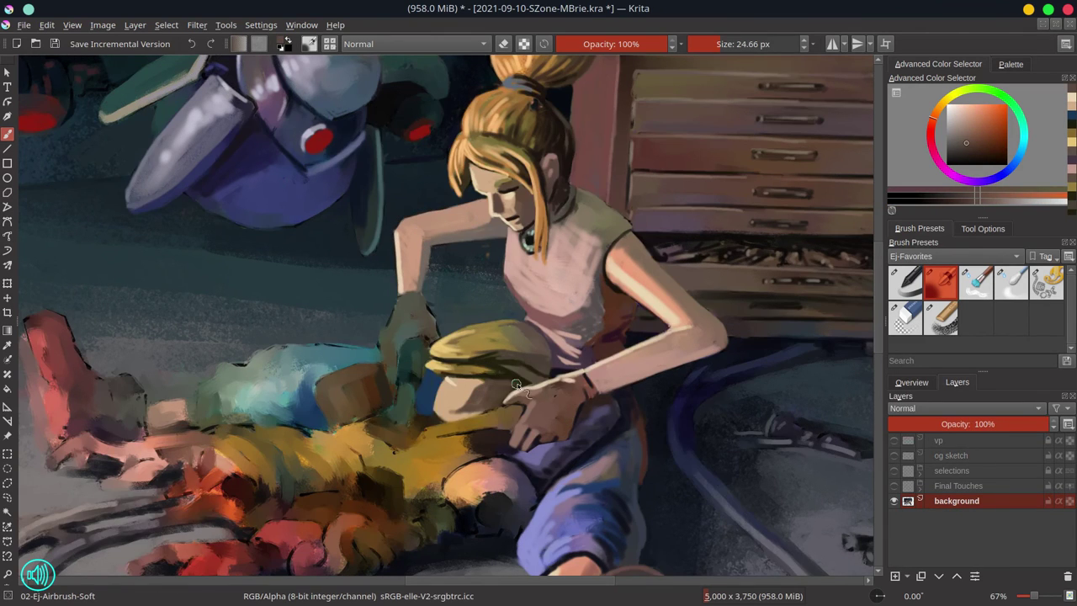
pyautogui.keyDown('ctrl'); pyautogui.click(420, 412); pyautogui.keyUp('ctrl')
pyautogui.press('[')
pyautogui.click(893, 455)
pyautogui.click(894, 455)
# Paint dark red-brown features on the lying figure's face for a smiling expression
pyautogui.keyDown('ctrl'); pyautogui.click(446, 399); pyautogui.keyUp('ctrl')
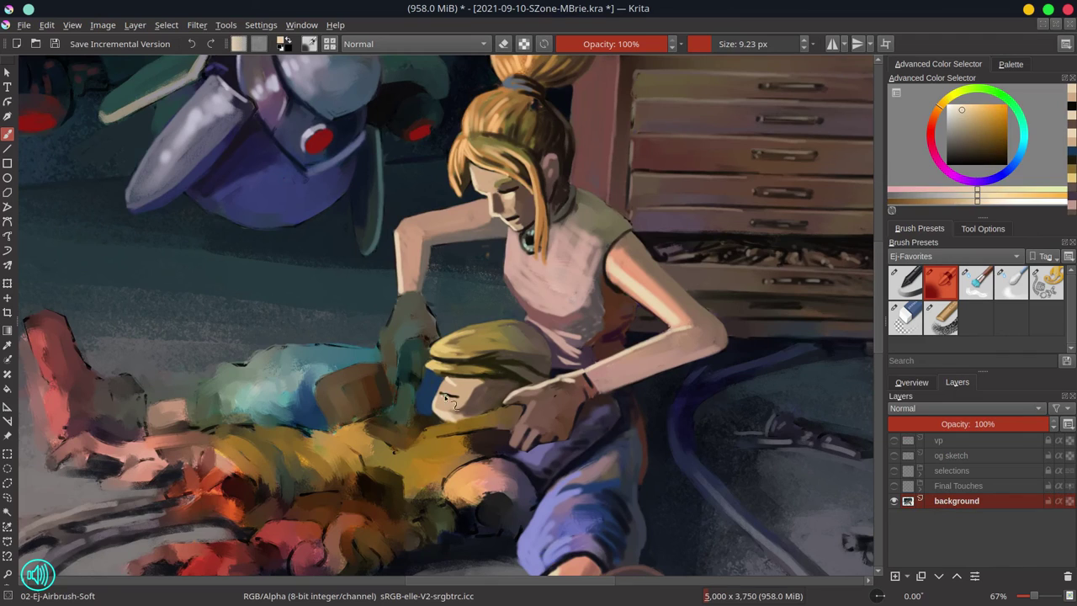
pyautogui.keyDown('ctrl'); pyautogui.click(451, 395); pyautogui.keyUp('ctrl')
pyautogui.keyDown('ctrl'); pyautogui.click(452, 391); pyautogui.keyUp('ctrl')
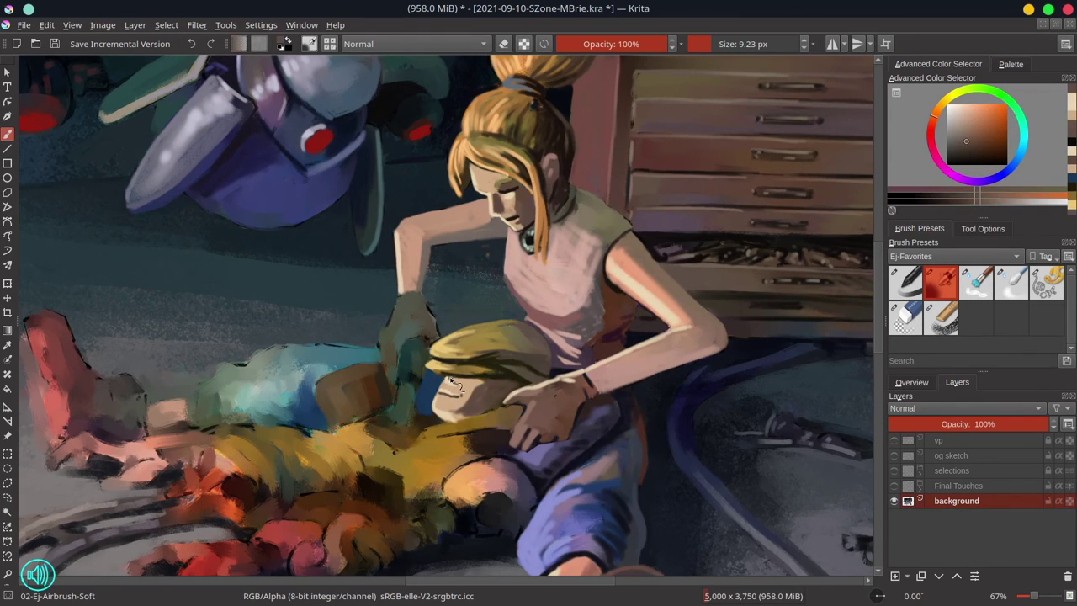
pyautogui.moveTo(449, 380)
pyautogui.mouseDown()
pyautogui.moveTo(461, 389)
pyautogui.moveTo(451, 397)
pyautogui.mouseUp()
pyautogui.keyDown('ctrl'); pyautogui.click(459, 400); pyautogui.keyUp('ctrl')
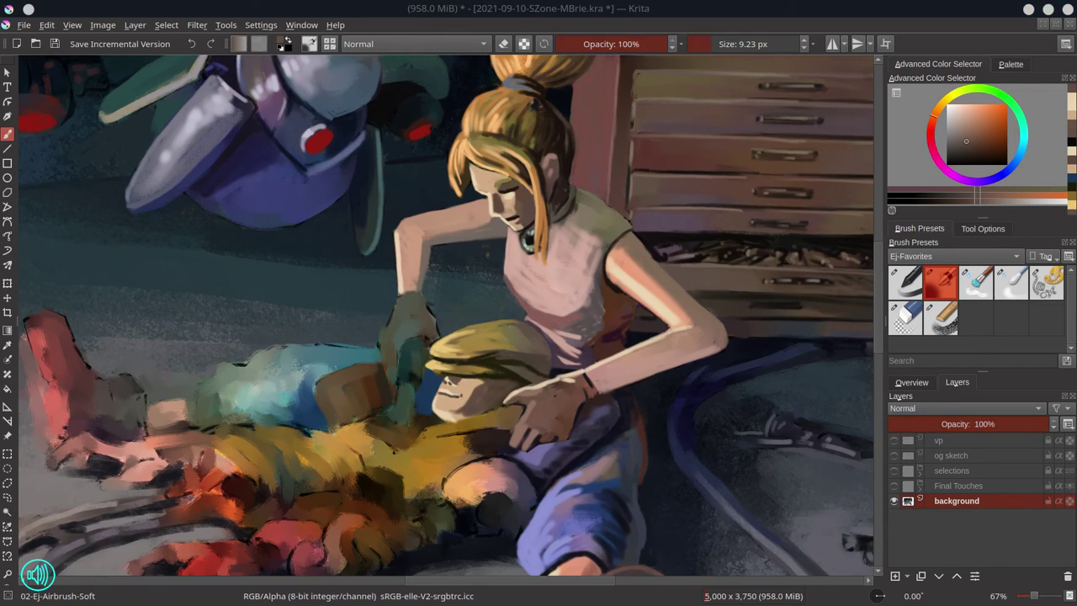
pyautogui.keyDown('ctrl'); pyautogui.click(454, 402); pyautogui.keyUp('ctrl')
pyautogui.keyDown('ctrl'); pyautogui.click(450, 408); pyautogui.keyUp('ctrl')
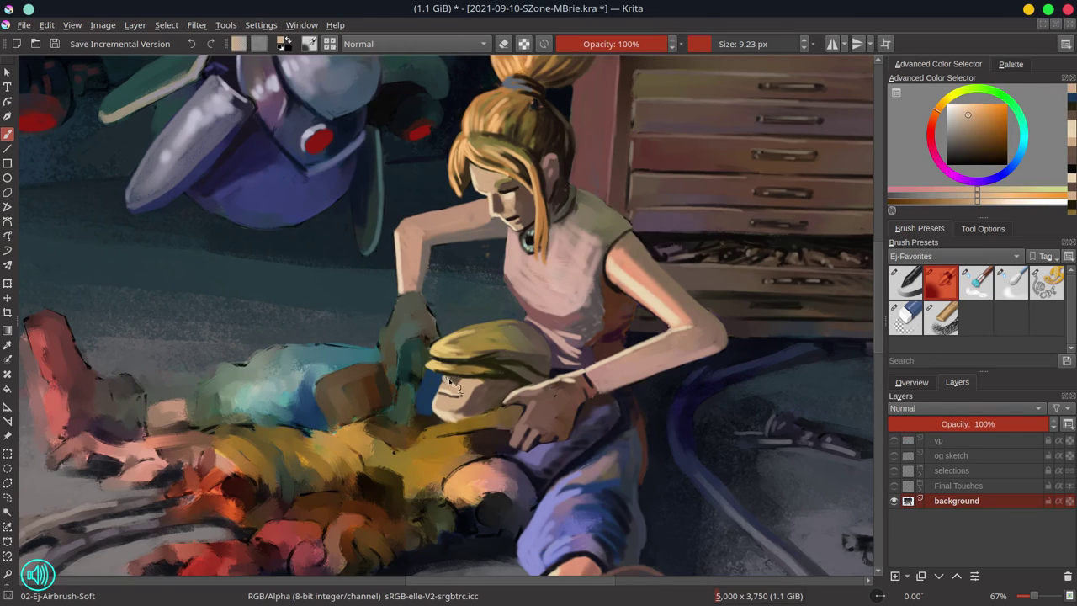
pyautogui.keyDown('ctrl'); pyautogui.click(479, 399); pyautogui.keyUp('ctrl')
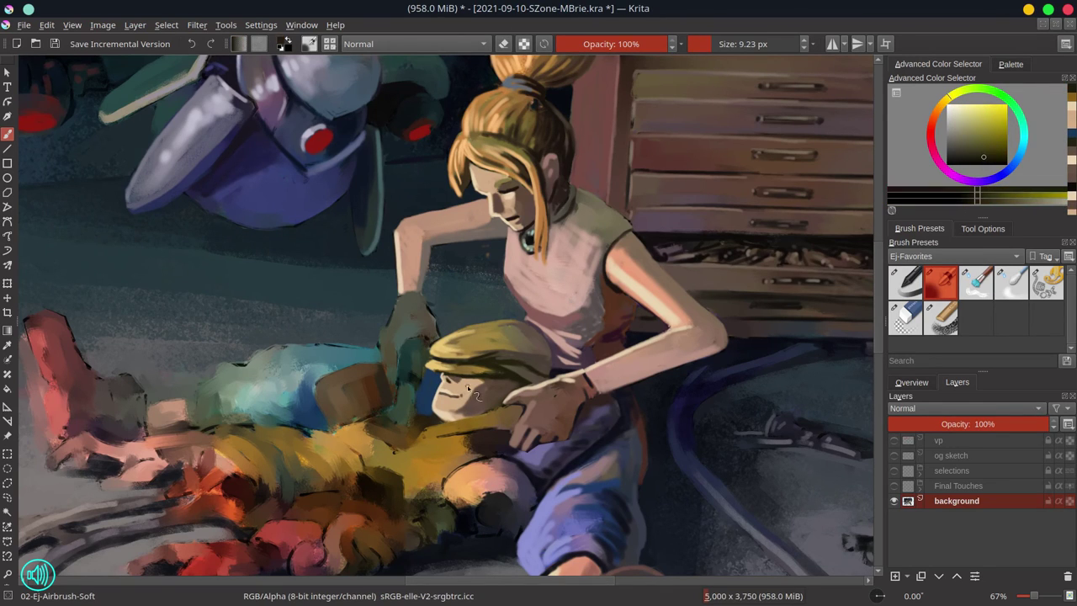
pyautogui.keyDown('ctrl'); pyautogui.click(478, 485); pyautogui.keyUp('ctrl')
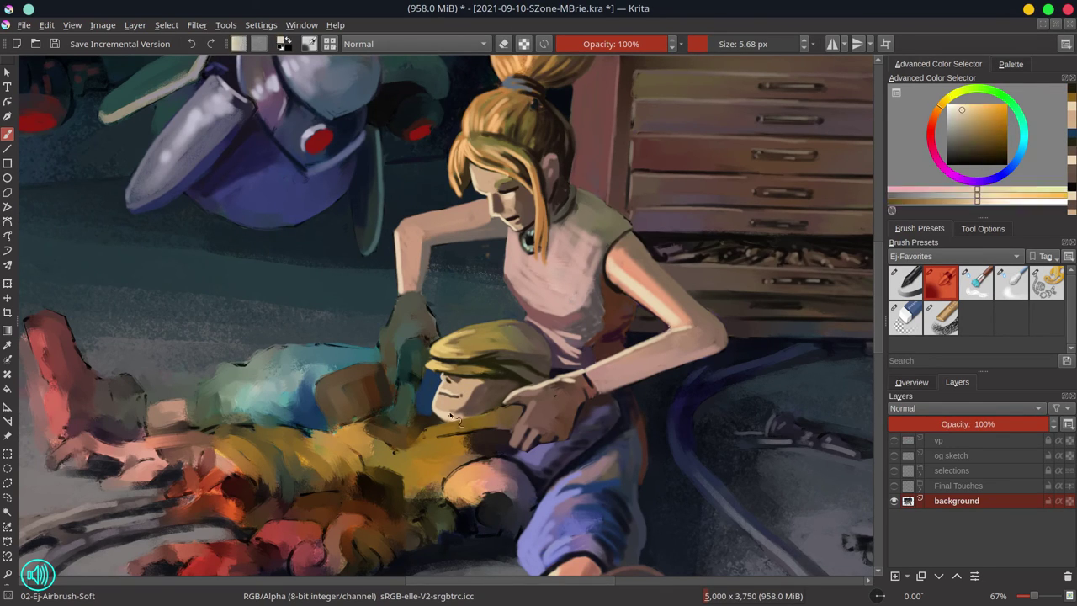
# Paint orange-gold strokes along the arm beneath the girl's hand
pyautogui.press(']')
pyautogui.keyDown('ctrl'); pyautogui.click(412, 432); pyautogui.keyUp('ctrl')
pyautogui.keyDown('ctrl'); pyautogui.click(454, 401); pyautogui.keyUp('ctrl')
pyautogui.keyDown('ctrl'); pyautogui.click(543, 376); pyautogui.keyUp('ctrl')
pyautogui.press(']')
pyautogui.keyDown('ctrl'); pyautogui.click(437, 433); pyautogui.keyUp('ctrl')
pyautogui.moveTo(421, 437); pyautogui.dragTo(517, 409)
pyautogui.keyDown('ctrl'); pyautogui.click(454, 425); pyautogui.keyUp('ctrl')
pyautogui.keyDown('ctrl'); pyautogui.click(475, 435); pyautogui.keyUp('ctrl')
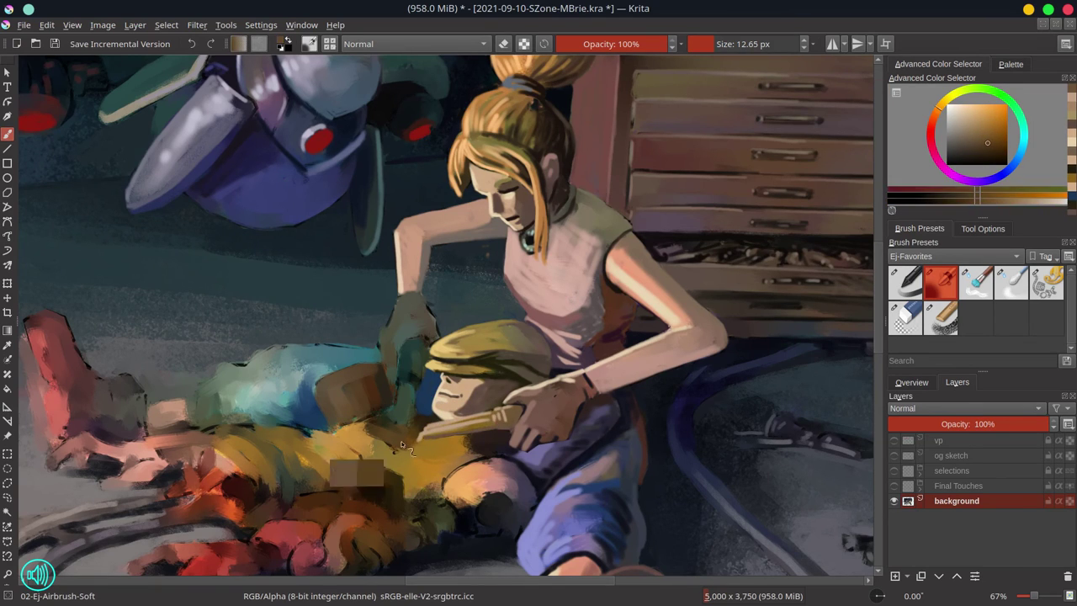
# Add a pale arm highlight and dark blue-purple strokes across the legs, then save
pyautogui.keyDown('ctrl'); pyautogui.click(357, 473); pyautogui.keyUp('ctrl')
pyautogui.moveTo(391, 450)
pyautogui.mouseDown()
pyautogui.moveTo(425, 493)
pyautogui.moveTo(473, 460)
pyautogui.moveTo(528, 467)
pyautogui.moveTo(493, 431)
pyautogui.moveTo(505, 445)
pyautogui.moveTo(444, 488)
pyautogui.moveTo(402, 514)
pyautogui.mouseUp()
pyautogui.keyDown('ctrl'); pyautogui.click(497, 505); pyautogui.keyUp('ctrl')
pyautogui.keyDown('ctrl'); pyautogui.click(476, 501); pyautogui.keyUp('ctrl')
pyautogui.press(']')
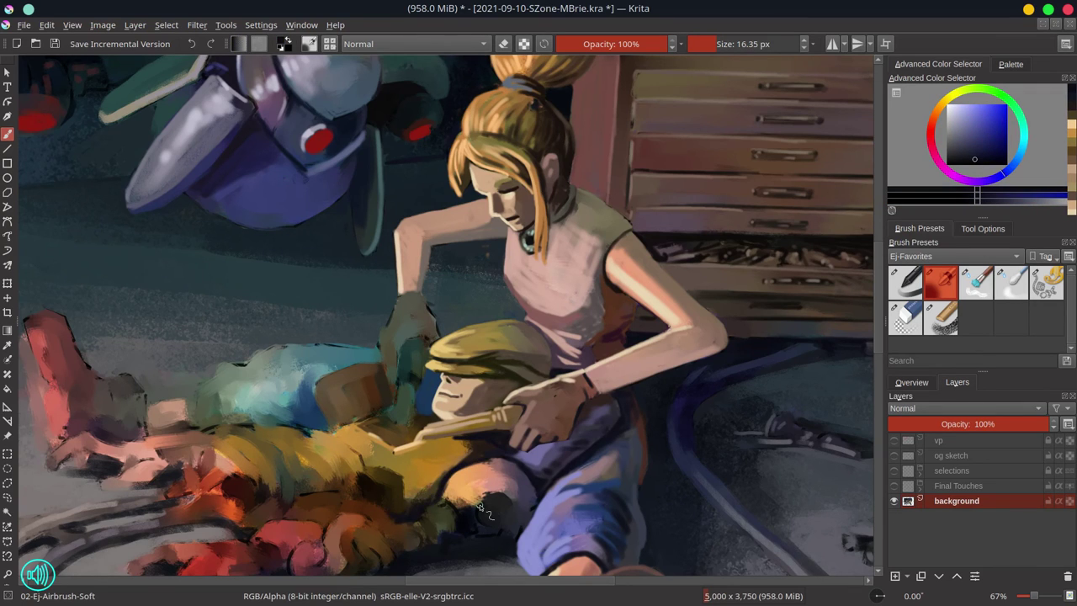
pyautogui.click(911, 383)
pyautogui.hotkey('ctrl', 's')
pyautogui.scroll(-4, 802, 380)
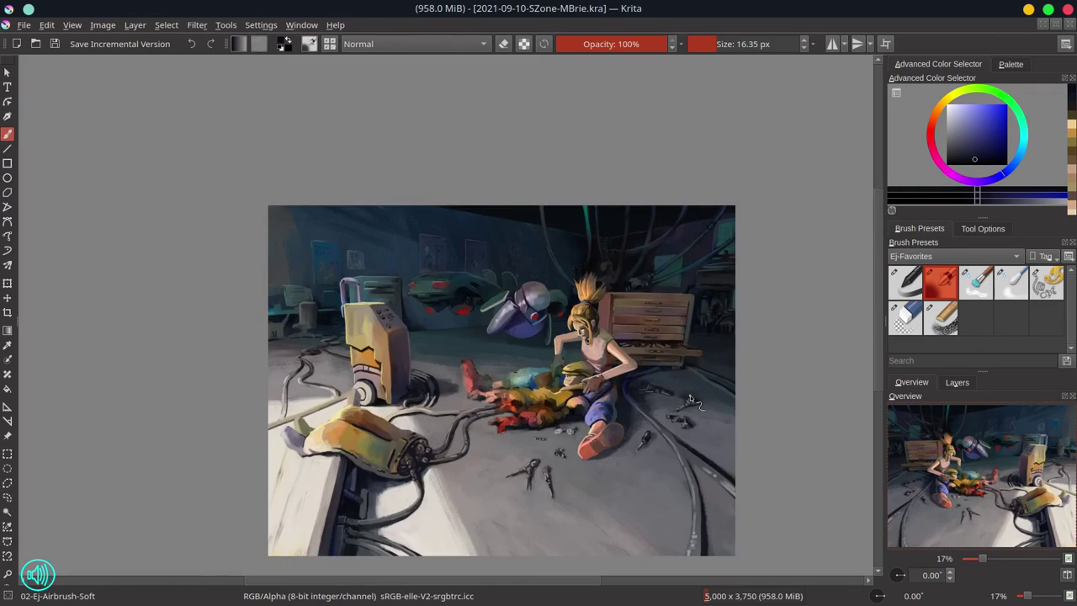
pyautogui.click(956, 382)
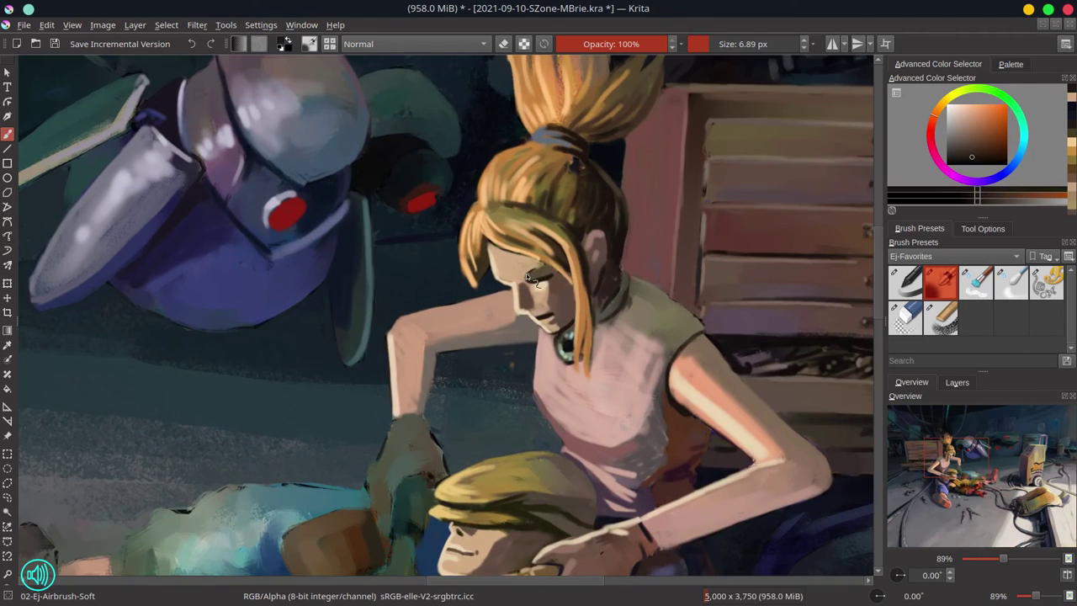
pyautogui.keyDown('ctrl'); pyautogui.click(532, 278); pyautogui.keyUp('ctrl')
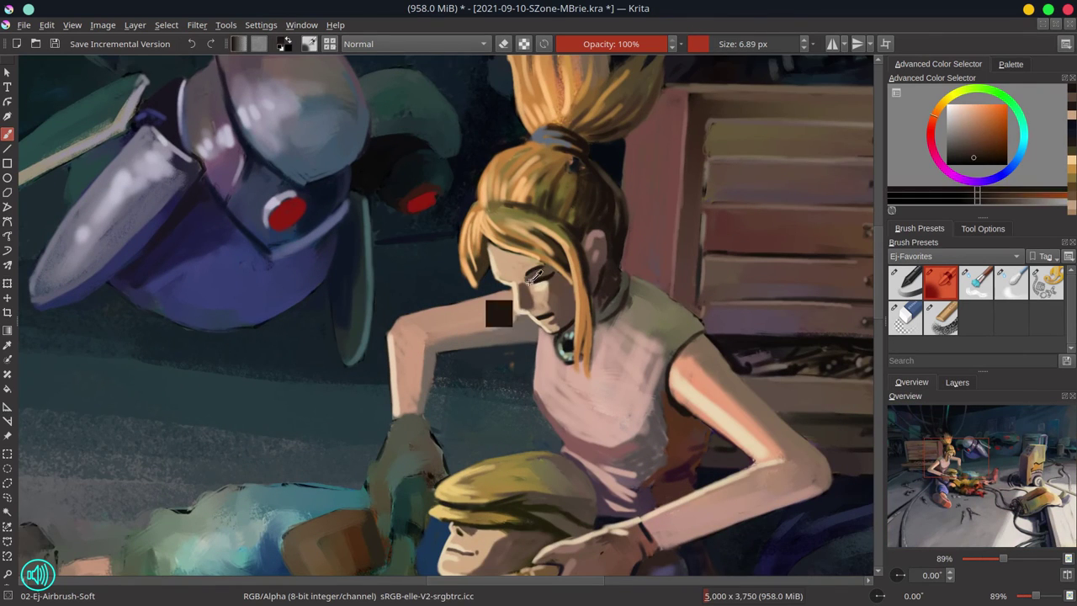
pyautogui.scroll(-1, 580, 312)
pyautogui.moveTo(580, 311)
pyautogui.mouseDown()
pyautogui.moveTo(612, 308)
pyautogui.moveTo(589, 379)
pyautogui.mouseUp()
pyautogui.click(956, 381)
pyautogui.scroll(-6, 758, 488)
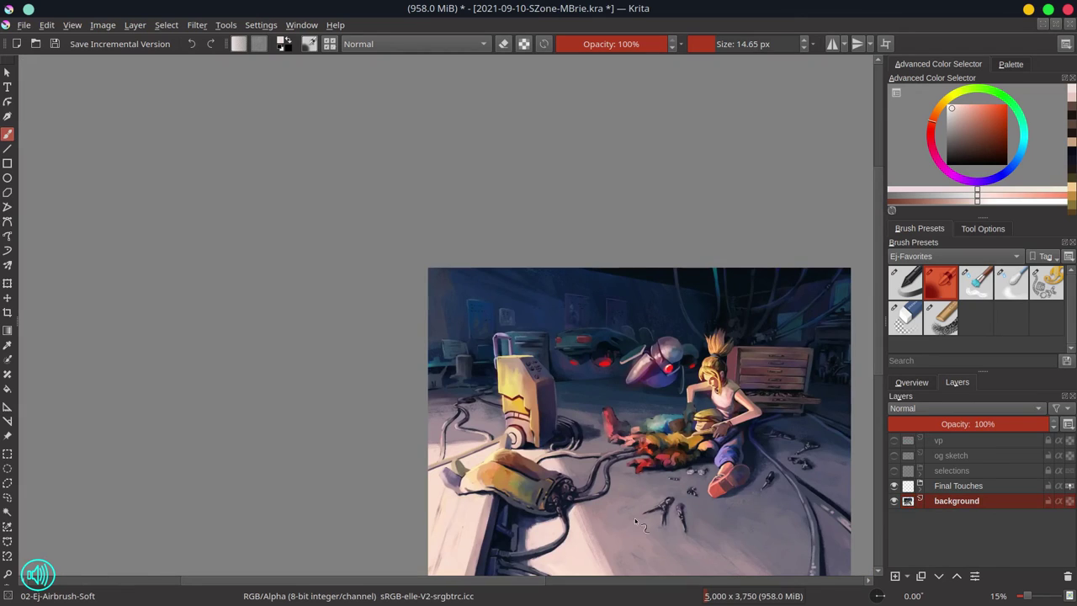
pyautogui.click(911, 382)
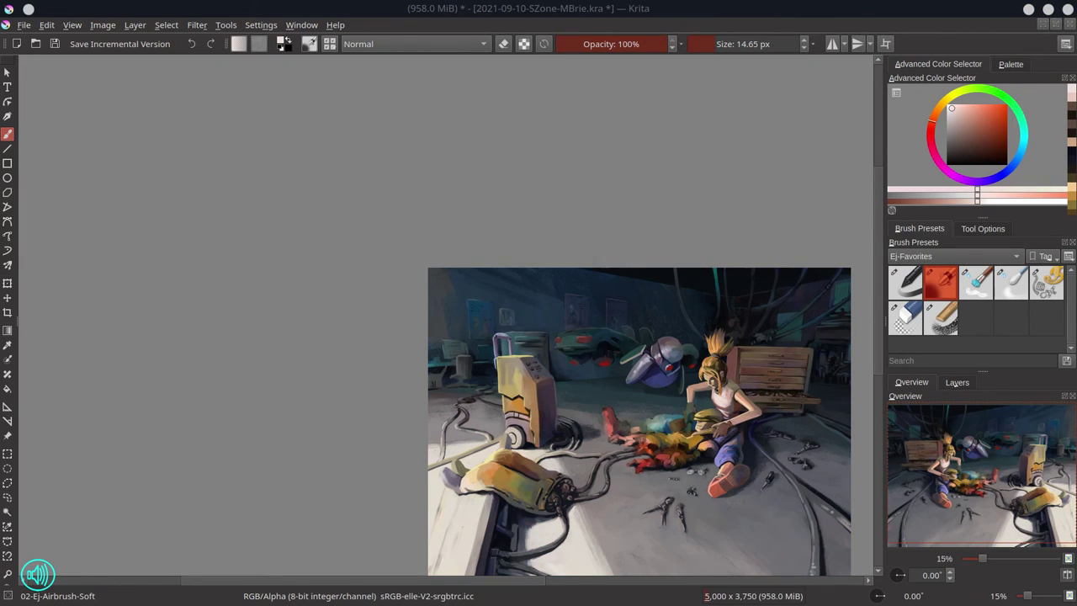
pyautogui.scroll(5, 596, 277)
# Darken the floating robot's antenna line with a sampled dark blue
pyautogui.keyDown('ctrl'); pyautogui.click(598, 278); pyautogui.keyUp('ctrl')
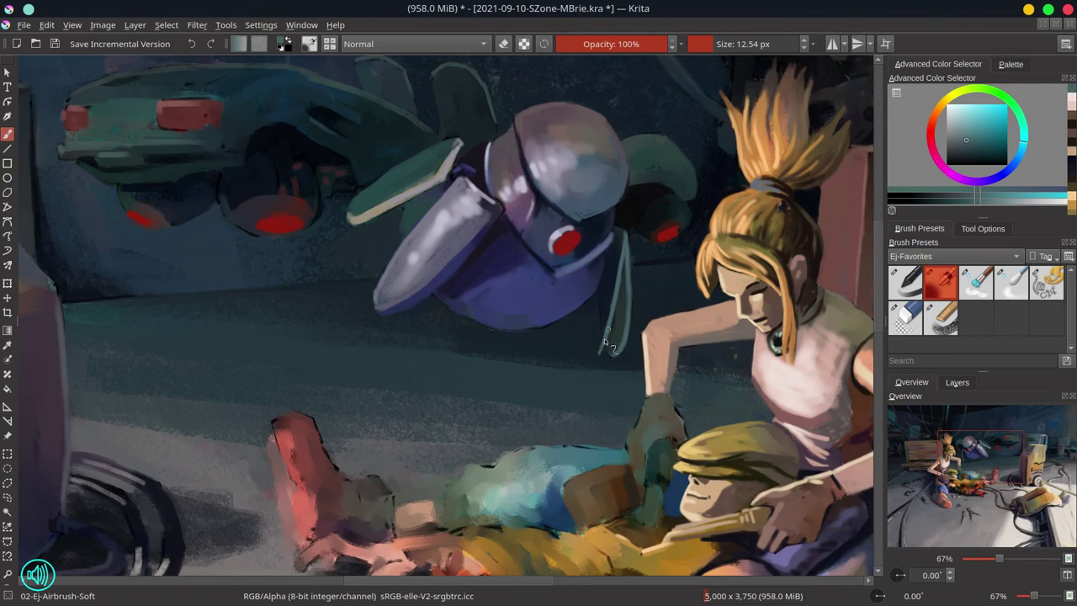
pyautogui.keyDown('ctrl'); pyautogui.click(607, 339); pyautogui.keyUp('ctrl')
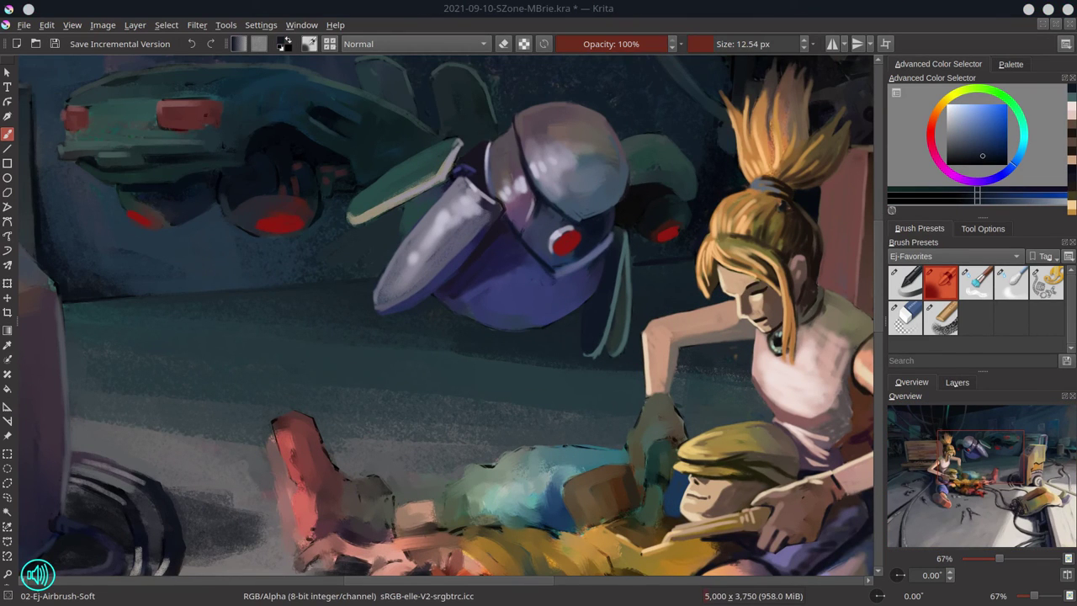
pyautogui.moveTo(629, 267); pyautogui.dragTo(613, 361)
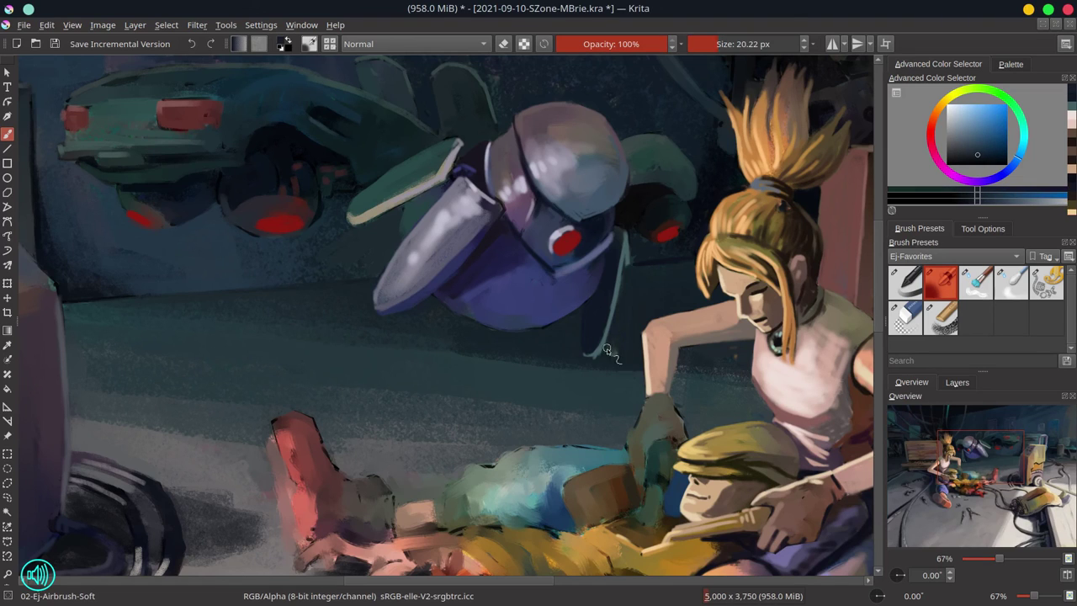
# Touch up the girl's glove with sampled skin and pale glove tones
pyautogui.keyDown('ctrl'); pyautogui.click(694, 270); pyautogui.keyUp('ctrl')
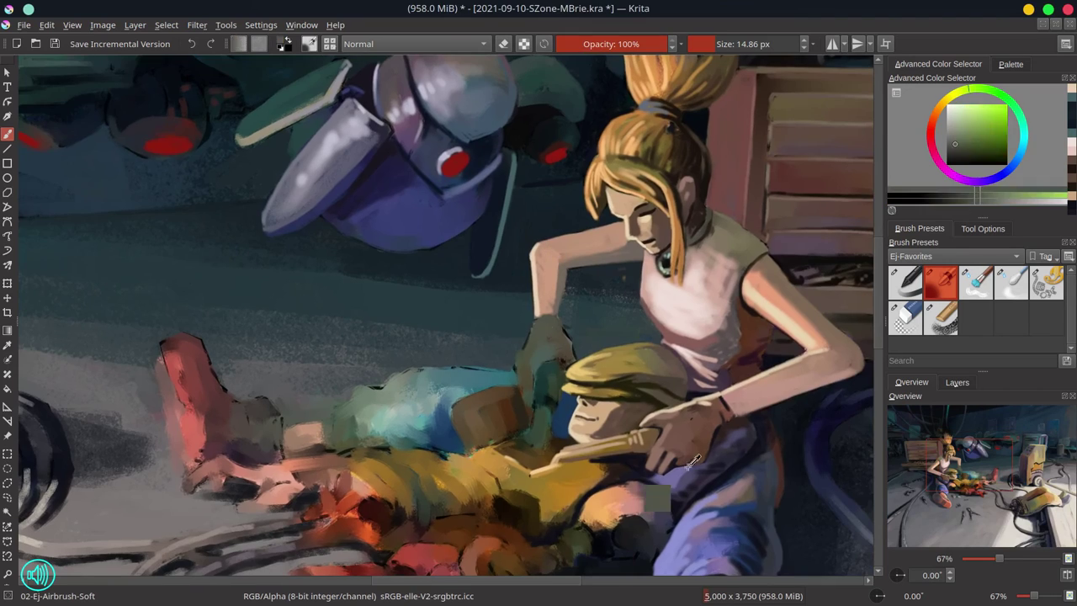
pyautogui.keyDown('ctrl'); pyautogui.click(563, 341); pyautogui.keyUp('ctrl')
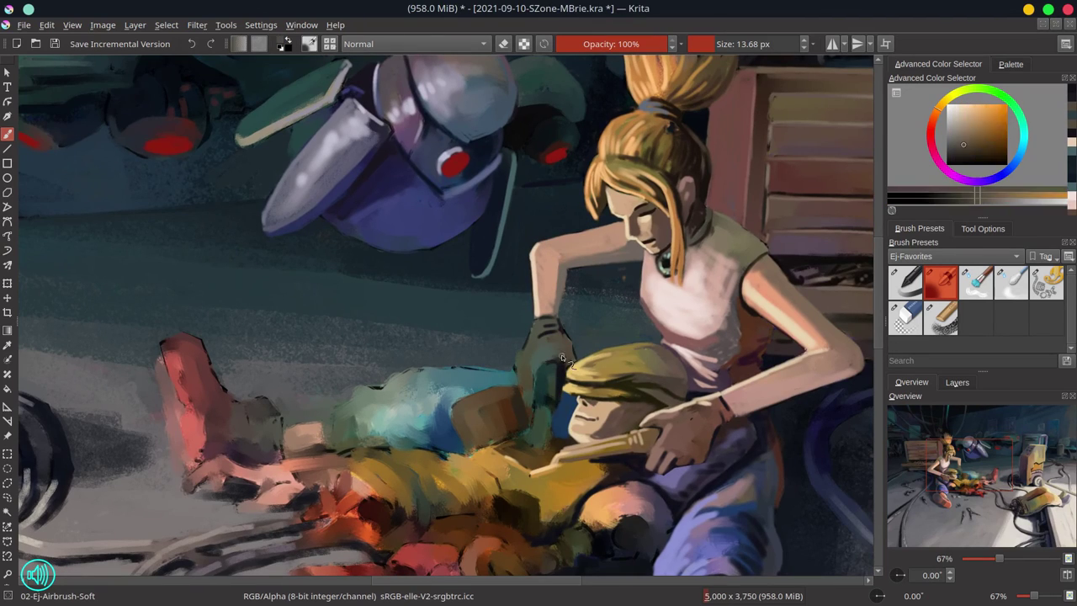
pyautogui.moveTo(562, 358); pyautogui.dragTo(504, 316)
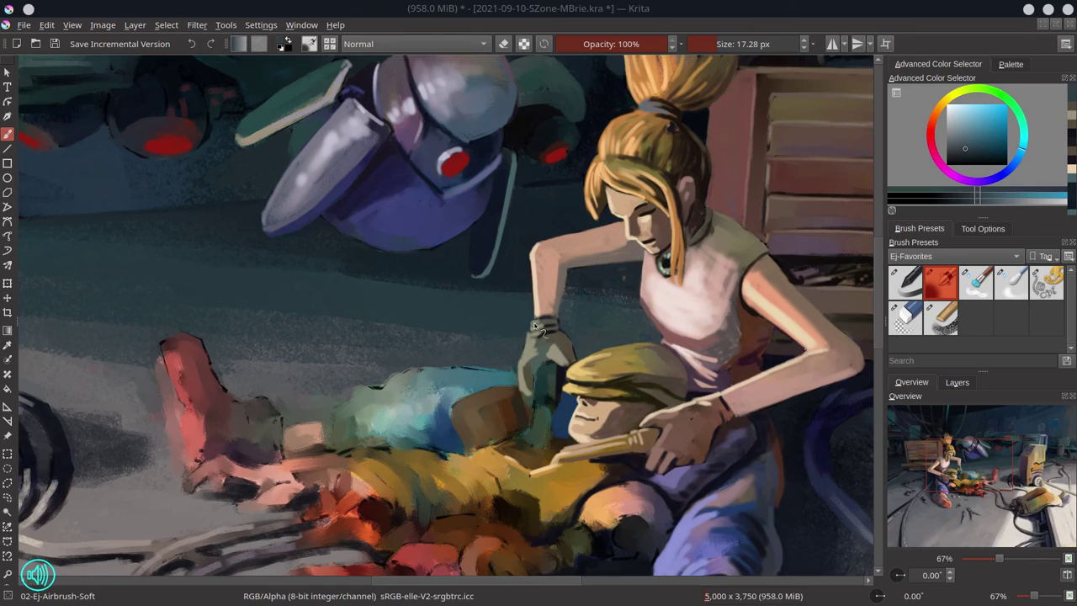
# Paint a dark tool shaft reaching down from the girl's glove
pyautogui.keyDown('ctrl'); pyautogui.click(720, 404); pyautogui.keyUp('ctrl')
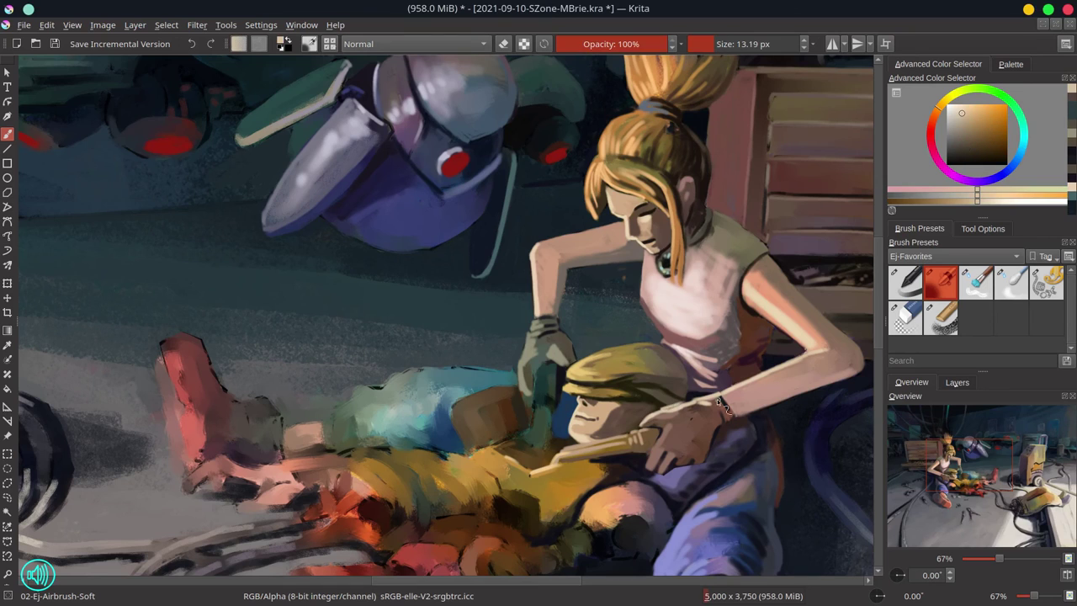
pyautogui.keyDown('ctrl'); pyautogui.click(551, 366); pyautogui.keyUp('ctrl')
pyautogui.keyDown('ctrl'); pyautogui.click(540, 395); pyautogui.keyUp('ctrl')
pyautogui.keyDown('ctrl'); pyautogui.click(537, 390); pyautogui.keyUp('ctrl')
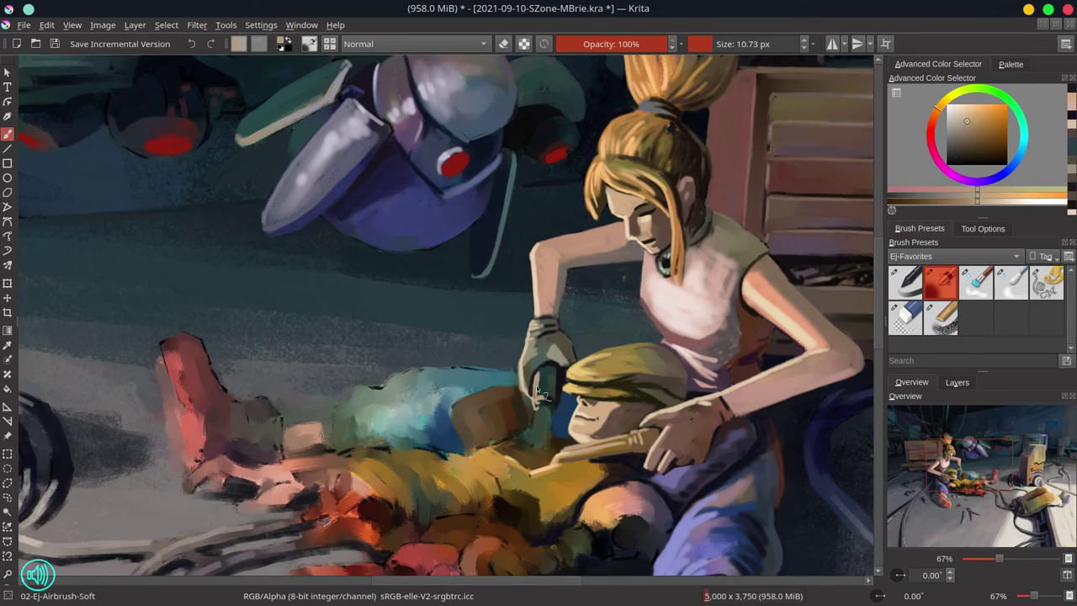
pyautogui.moveTo(536, 389)
pyautogui.mouseDown()
pyautogui.moveTo(531, 452)
pyautogui.moveTo(555, 407)
pyautogui.moveTo(515, 459)
pyautogui.moveTo(549, 461)
pyautogui.moveTo(526, 445)
pyautogui.moveTo(509, 453)
pyautogui.moveTo(509, 488)
pyautogui.mouseUp()
pyautogui.keyDown('ctrl'); pyautogui.click(538, 441); pyautogui.keyUp('ctrl')
# Dab dark purple accents around the tool grip
pyautogui.keyDown('ctrl'); pyautogui.click(520, 456); pyautogui.keyUp('ctrl')
pyautogui.keyDown('ctrl'); pyautogui.click(526, 450); pyautogui.keyUp('ctrl')
pyautogui.keyDown('ctrl'); pyautogui.click(518, 446); pyautogui.keyUp('ctrl')
pyautogui.keyDown('ctrl'); pyautogui.click(519, 478); pyautogui.keyUp('ctrl')
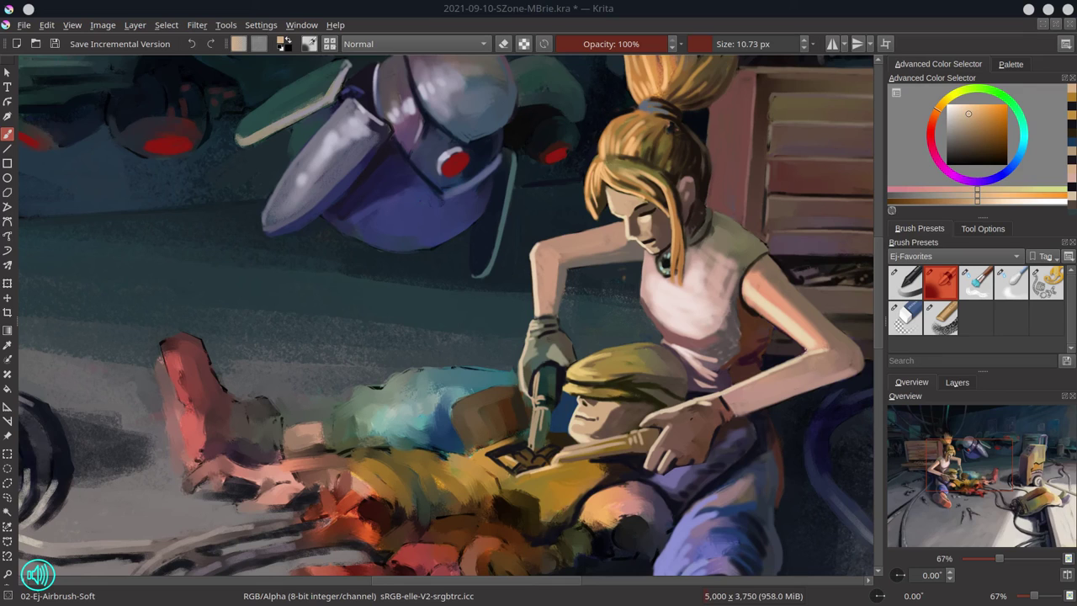
# Add blue strokes beside the robot's cap, touch up the box edge, and save
pyautogui.keyDown('ctrl'); pyautogui.click(460, 358); pyautogui.keyUp('ctrl')
pyautogui.moveTo(479, 438); pyautogui.dragTo(526, 450)
pyautogui.keyDown('ctrl'); pyautogui.click(462, 427); pyautogui.keyUp('ctrl')
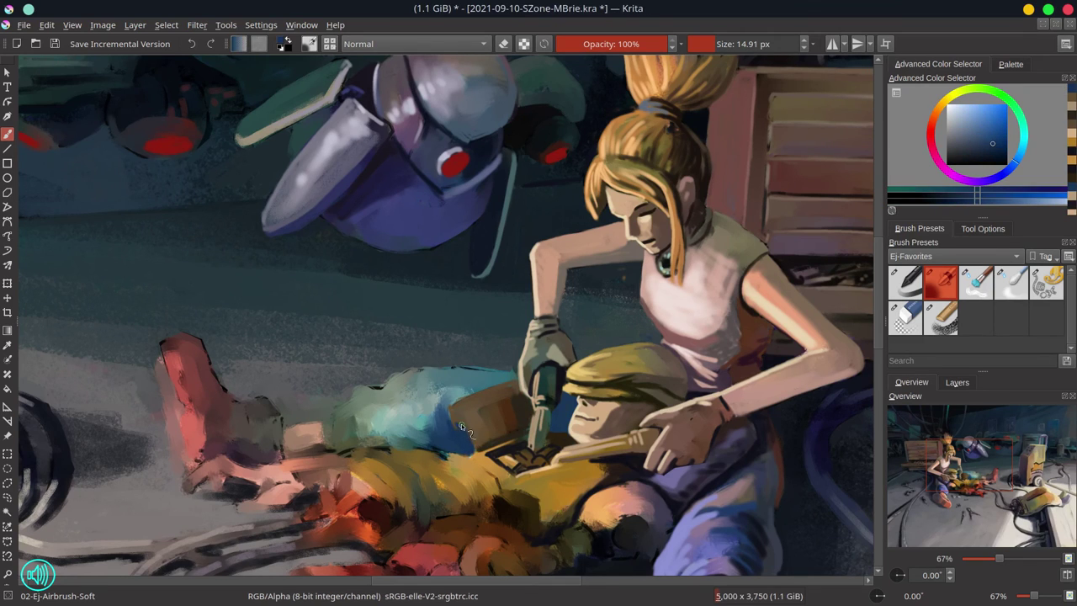
pyautogui.keyDown('ctrl'); pyautogui.click(462, 427); pyautogui.keyUp('ctrl')
pyautogui.keyDown('ctrl'); pyautogui.click(493, 415); pyautogui.keyUp('ctrl')
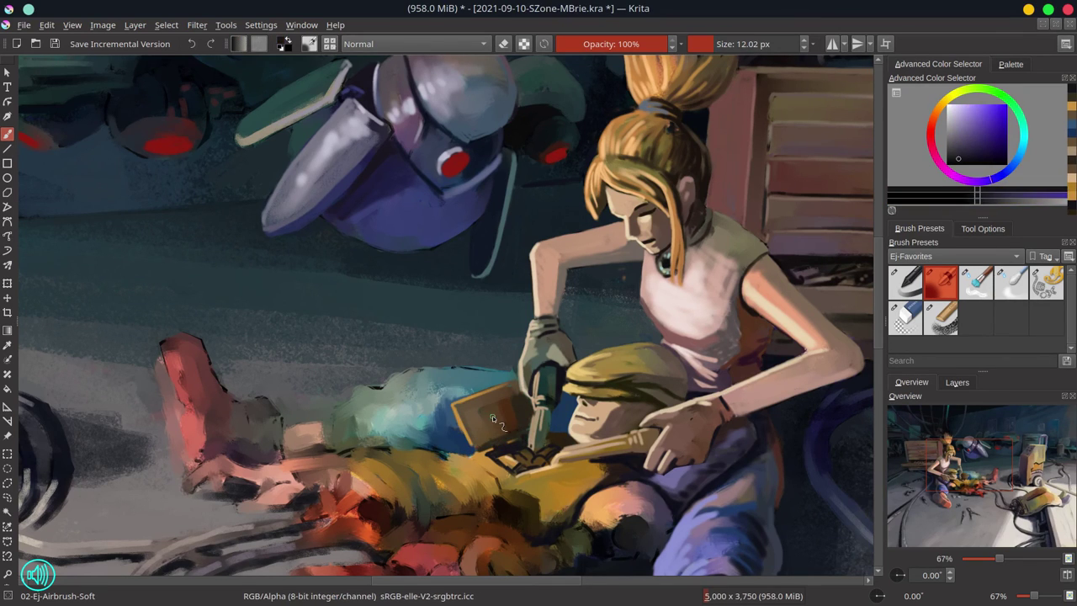
pyautogui.keyDown('ctrl'); pyautogui.click(427, 465); pyautogui.keyUp('ctrl')
pyautogui.keyDown('ctrl'); pyautogui.click(436, 454); pyautogui.keyUp('ctrl')
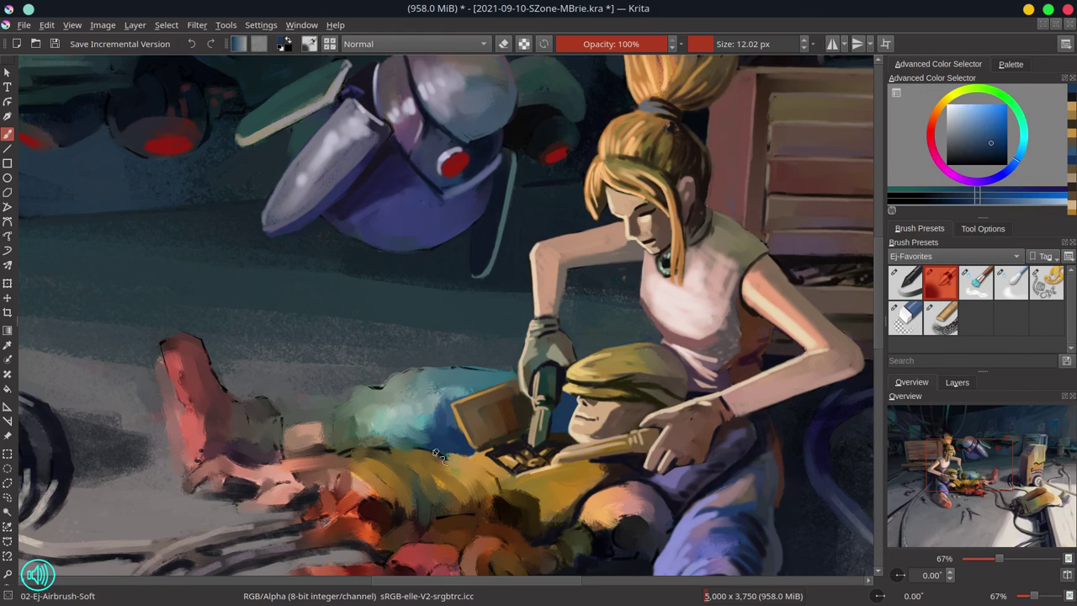
pyautogui.press('2')
pyautogui.hotkey('ctrl', 's')
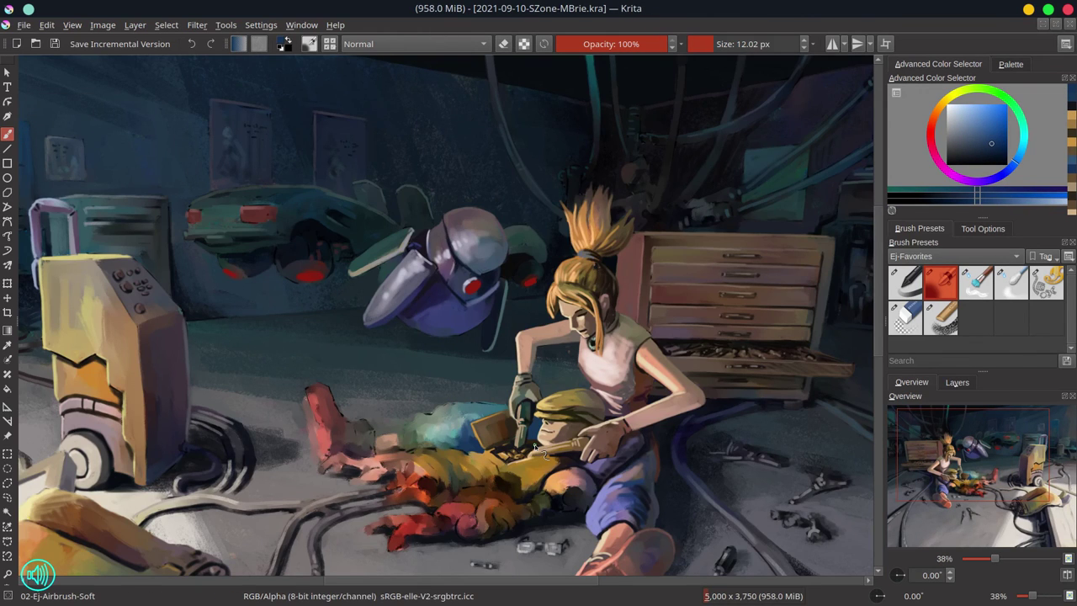
# Show the Final Touches layer for its warmer lighting pass and save
pyautogui.scroll(-3, 534, 446)
pyautogui.click(103, 25)
pyautogui.click(192, 178)
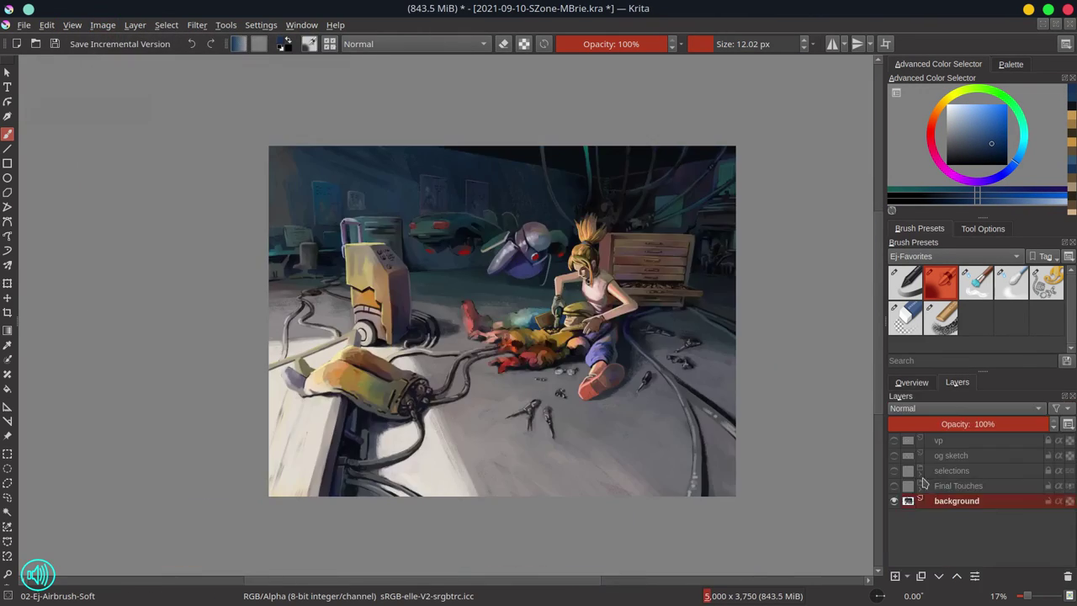
pyautogui.hotkey('ctrl', 's')
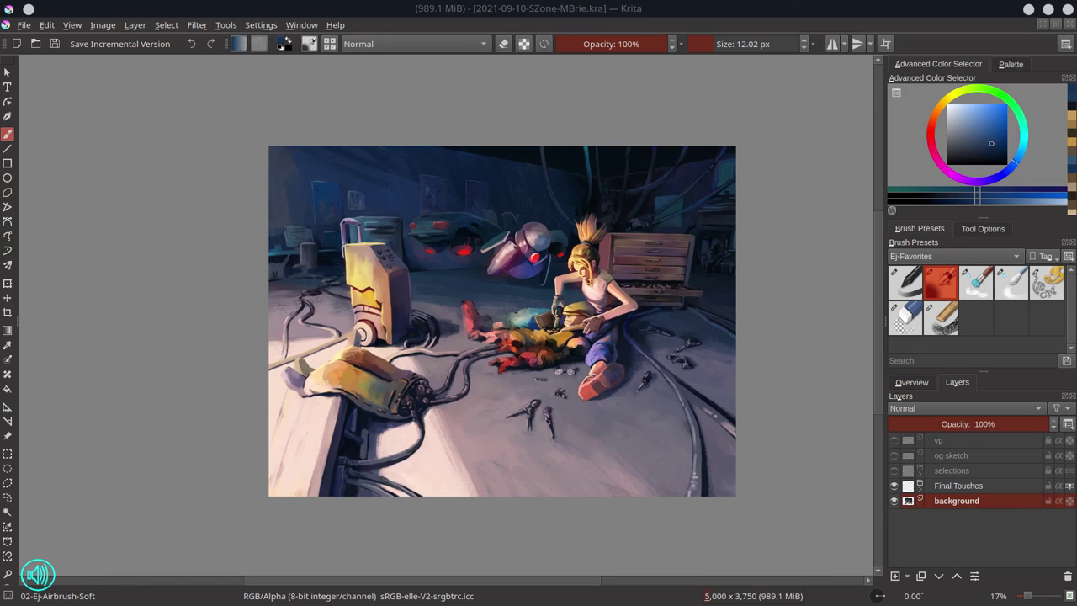
pyautogui.scroll(-1, 729, 441)
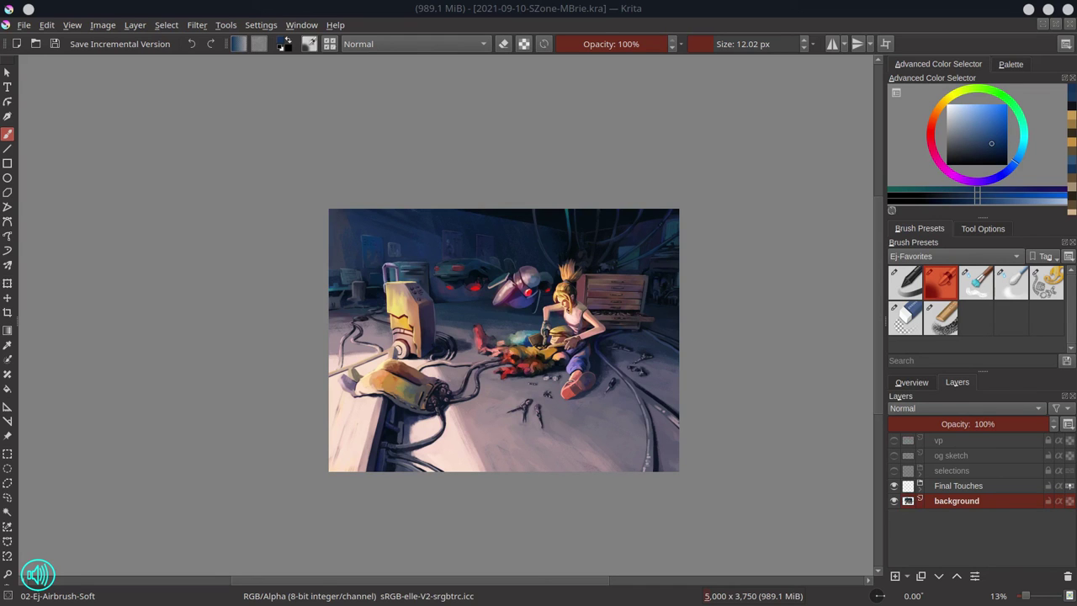
# Add cyan highlights to the robot's blue leg and a salmon edge on the red boot
pyautogui.click(911, 382)
pyautogui.scroll(5, 566, 342)
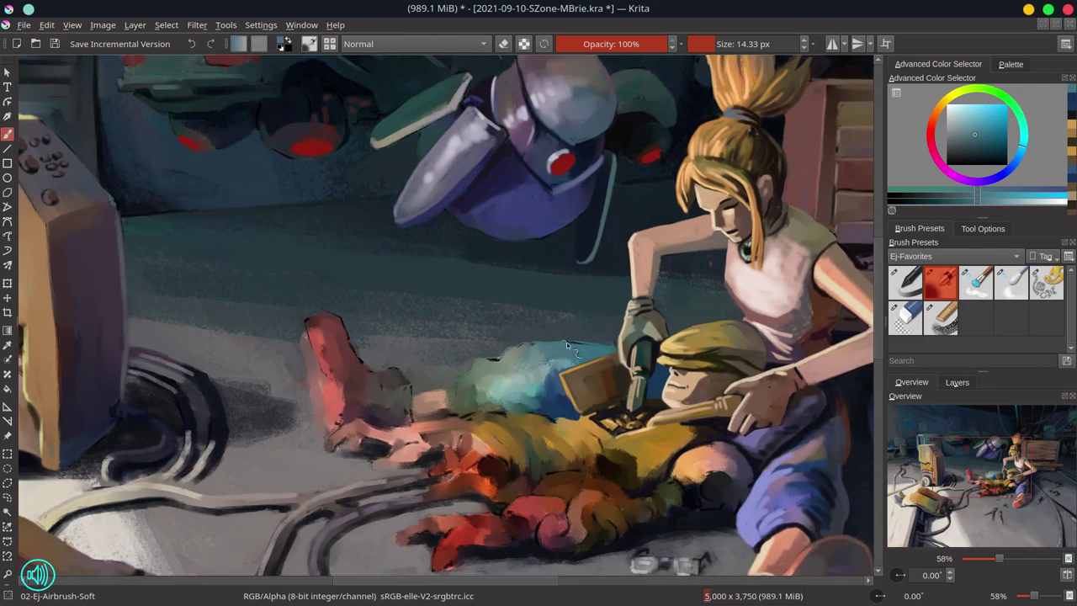
pyautogui.moveTo(446, 404); pyautogui.dragTo(473, 383)
pyautogui.keyDown('ctrl'); pyautogui.click(823, 307); pyautogui.keyUp('ctrl')
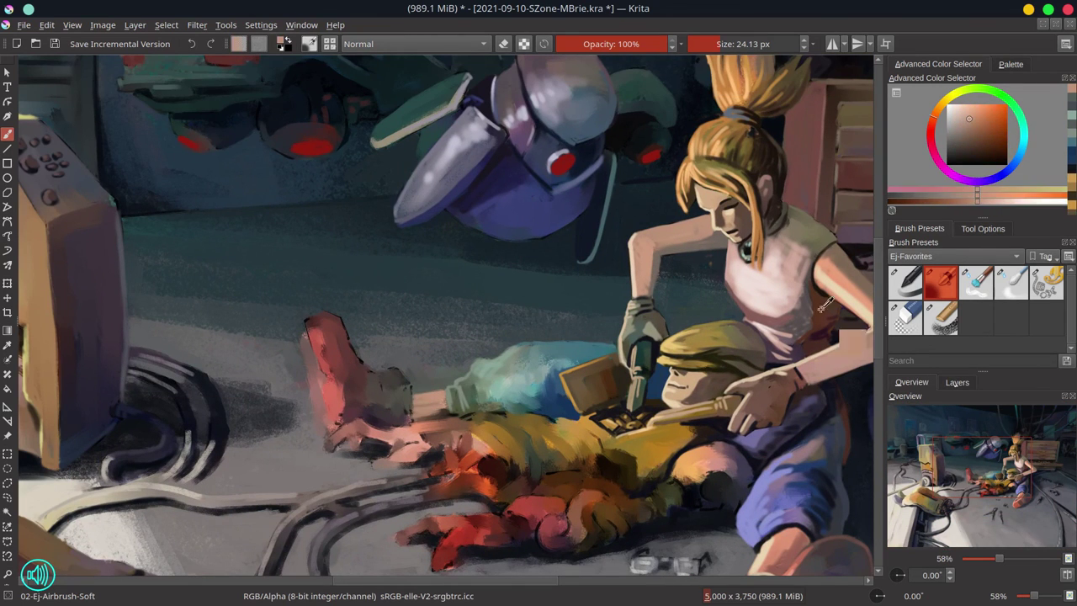
pyautogui.moveTo(309, 319)
pyautogui.mouseDown()
pyautogui.moveTo(331, 427)
pyautogui.moveTo(278, 406)
pyautogui.moveTo(336, 404)
pyautogui.mouseUp()
# Shade the floor beneath the boot and add a teal ankle detail
pyautogui.keyDown('ctrl'); pyautogui.click(290, 424); pyautogui.keyUp('ctrl')
pyautogui.keyDown('ctrl'); pyautogui.click(396, 419); pyautogui.keyUp('ctrl')
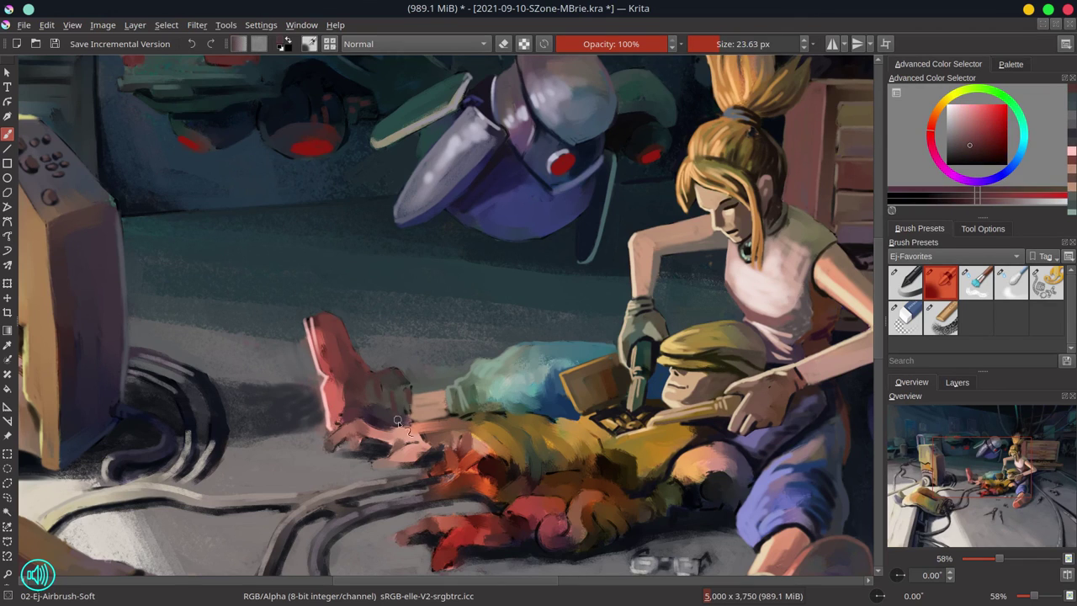
pyautogui.moveTo(397, 421); pyautogui.dragTo(375, 425)
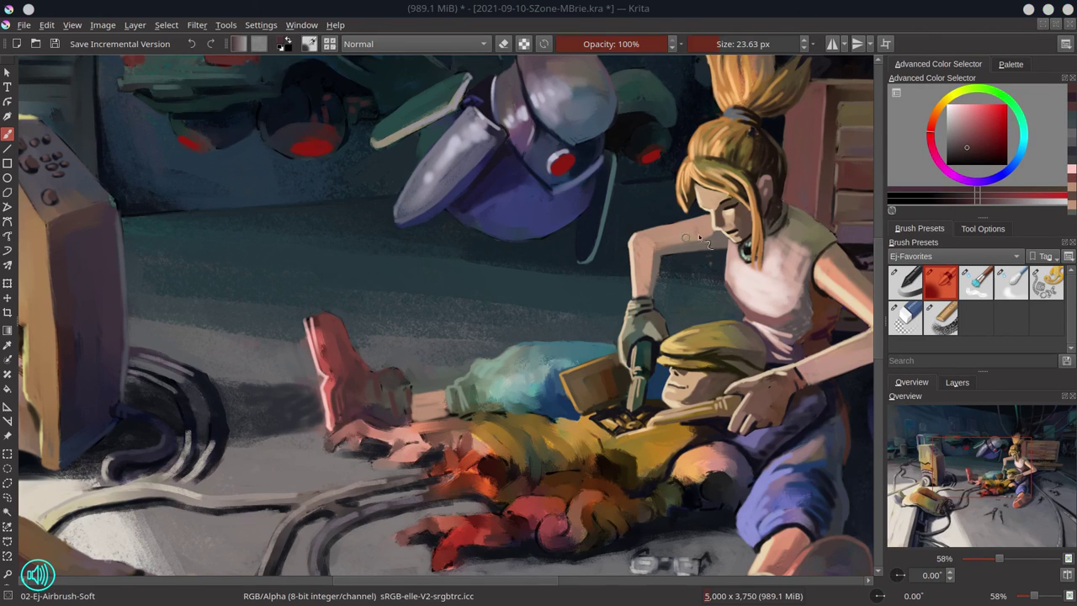
pyautogui.moveTo(698, 234); pyautogui.dragTo(674, 225)
pyautogui.keyDown('ctrl'); pyautogui.click(496, 371); pyautogui.keyUp('ctrl')
pyautogui.moveTo(385, 370); pyautogui.dragTo(392, 372)
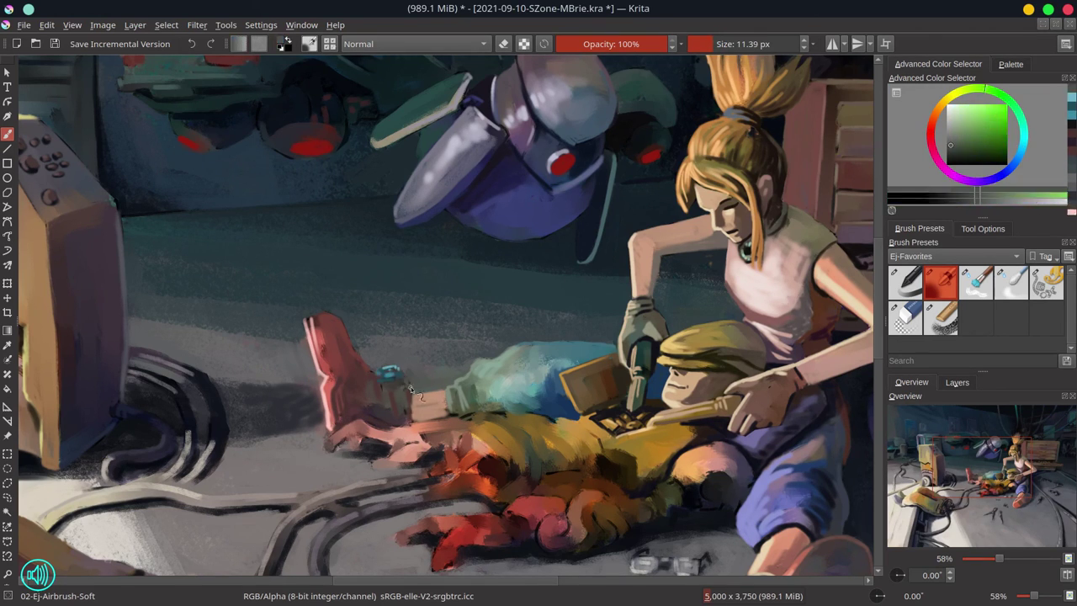
# Deepen the dark purple shadow under the boot and add a light green stroke
pyautogui.keyDown('ctrl'); pyautogui.click(411, 388); pyautogui.keyUp('ctrl')
pyautogui.moveTo(389, 425); pyautogui.dragTo(405, 430)
pyautogui.keyDown('ctrl'); pyautogui.click(544, 416); pyautogui.keyUp('ctrl')
pyautogui.keyDown('shift'); pyautogui.moveTo(544, 417); pyautogui.dragTo(556, 421); pyautogui.keyUp('shift')
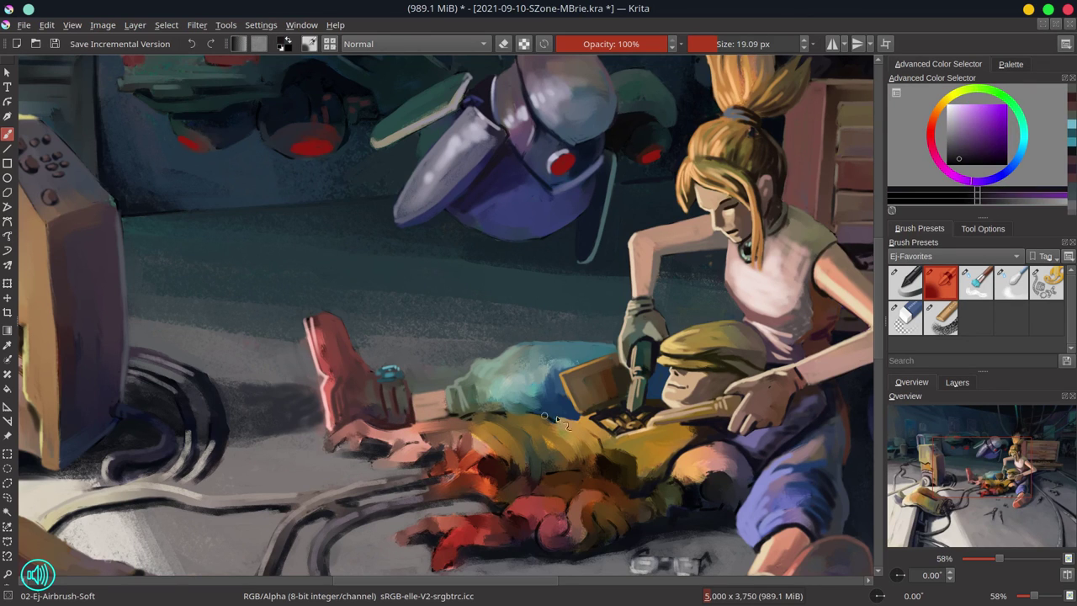
pyautogui.keyDown('ctrl'); pyautogui.click(474, 405); pyautogui.keyUp('ctrl')
pyautogui.keyDown('shift'); pyautogui.moveTo(474, 406); pyautogui.dragTo(461, 406); pyautogui.keyUp('shift')
# Save the garage painting
pyautogui.scroll(-5, 465, 560)
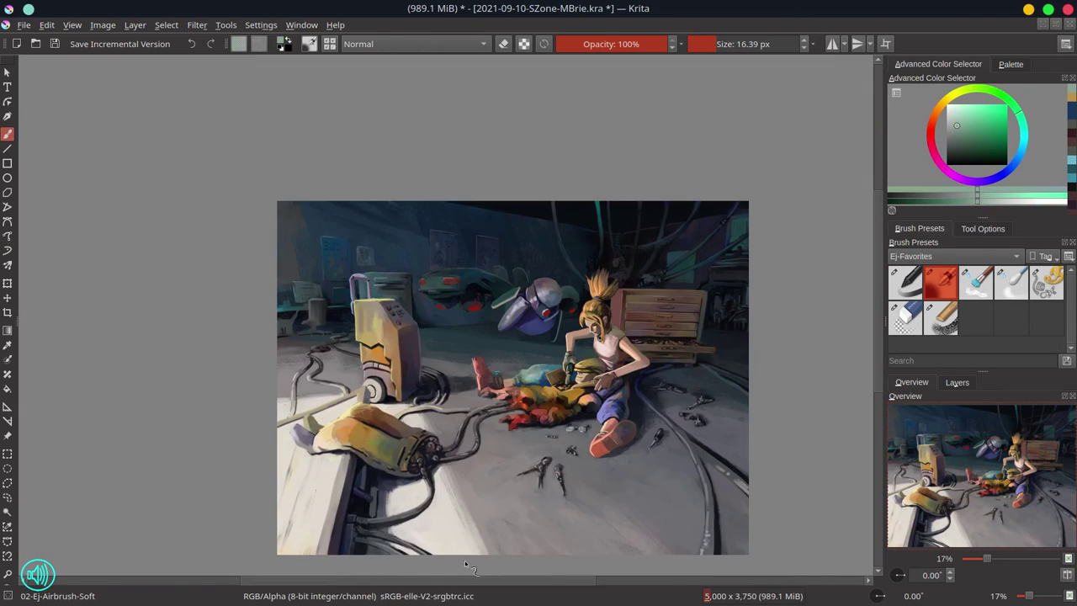
pyautogui.hotkey('ctrl', 's')
pyautogui.scroll(4, 475, 483)
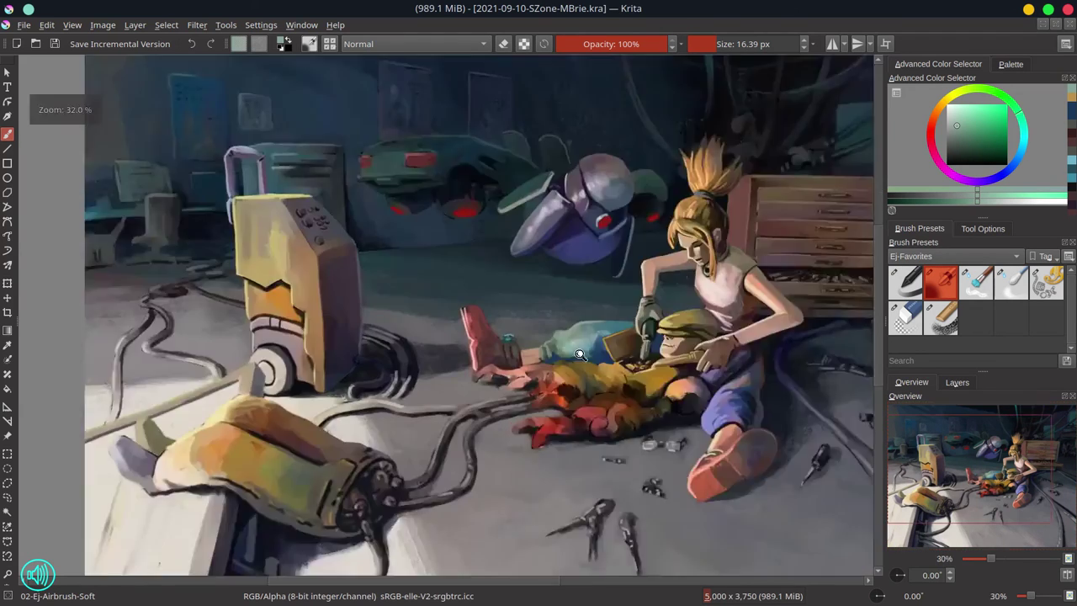
# Paint light red strokes and pink highlights over the lying robot's hand
pyautogui.keyDown('ctrl'); pyautogui.click(454, 478); pyautogui.keyUp('ctrl')
pyautogui.moveTo(347, 467); pyautogui.dragTo(461, 439)
pyautogui.moveTo(339, 434); pyautogui.dragTo(452, 419)
pyautogui.keyDown('ctrl'); pyautogui.click(437, 396); pyautogui.keyUp('ctrl')
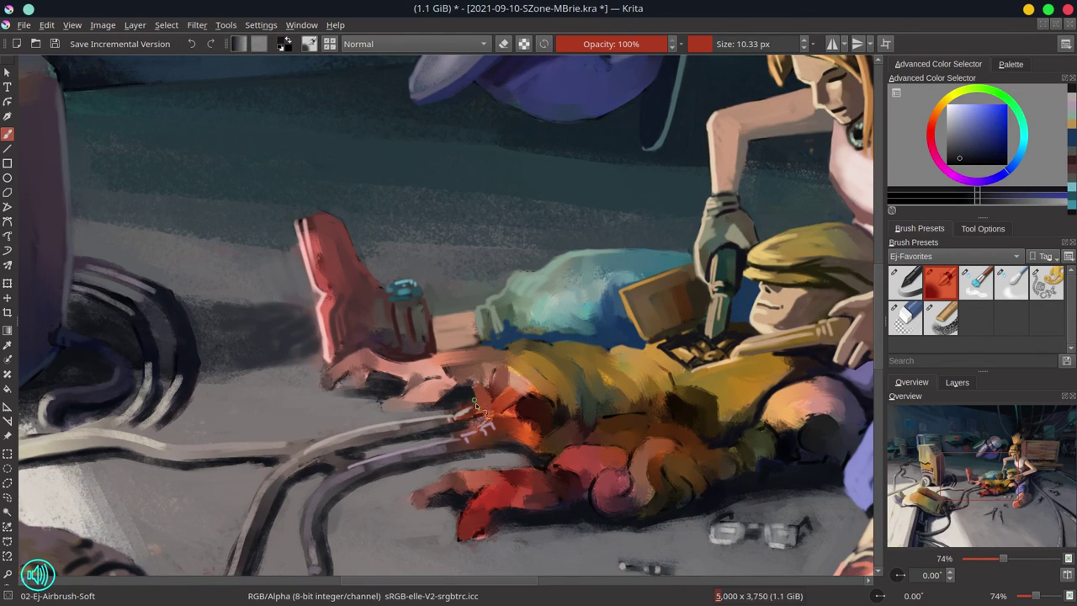
pyautogui.moveTo(430, 382)
pyautogui.mouseDown()
pyautogui.moveTo(388, 401)
pyautogui.moveTo(416, 383)
pyautogui.mouseUp()
# Add a near-black purple shadow under the hand and repaint its light pink strokes
pyautogui.keyDown('ctrl'); pyautogui.click(353, 387); pyautogui.keyUp('ctrl')
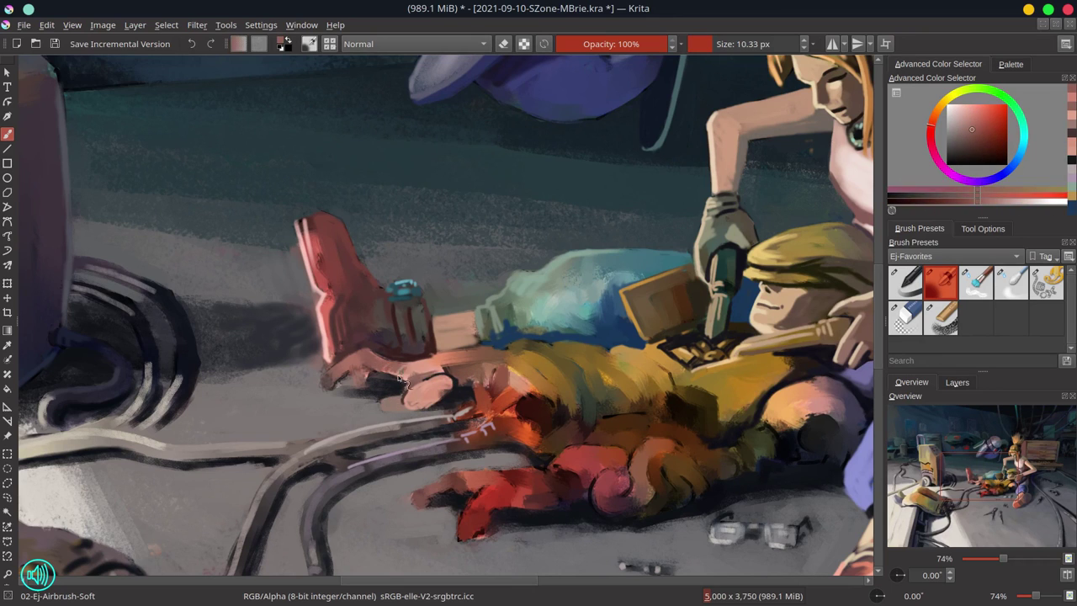
pyautogui.moveTo(334, 378)
pyautogui.mouseDown()
pyautogui.moveTo(393, 383)
pyautogui.moveTo(369, 399)
pyautogui.moveTo(366, 387)
pyautogui.moveTo(376, 388)
pyautogui.moveTo(358, 364)
pyautogui.moveTo(351, 393)
pyautogui.moveTo(416, 359)
pyautogui.moveTo(345, 400)
pyautogui.mouseUp()
pyautogui.keyDown('ctrl'); pyautogui.click(354, 391); pyautogui.keyUp('ctrl')
pyautogui.keyDown('ctrl'); pyautogui.click(437, 391); pyautogui.keyUp('ctrl')
pyautogui.keyDown('ctrl'); pyautogui.click(345, 389); pyautogui.keyUp('ctrl')
pyautogui.keyDown('ctrl'); pyautogui.click(420, 389); pyautogui.keyUp('ctrl')
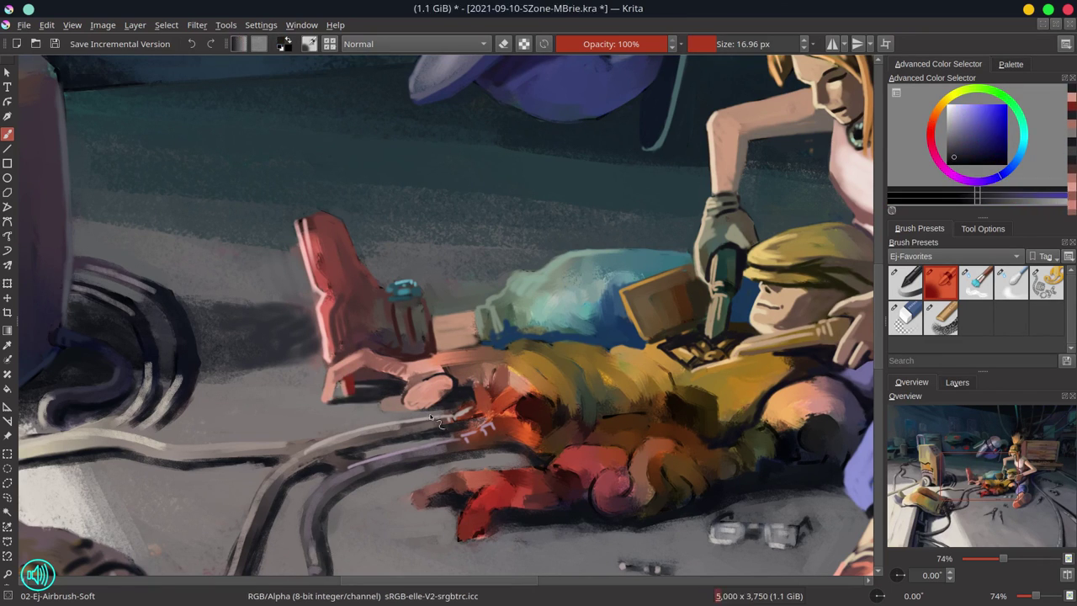
pyautogui.keyDown('ctrl'); pyautogui.click(412, 391); pyautogui.keyUp('ctrl')
pyautogui.moveTo(416, 391); pyautogui.dragTo(362, 377)
pyautogui.moveTo(454, 370); pyautogui.dragTo(443, 359)
# Outline the hand with dark near-black strokes after sampling blues and light oranges
pyautogui.keyDown('ctrl'); pyautogui.click(555, 377); pyautogui.keyUp('ctrl')
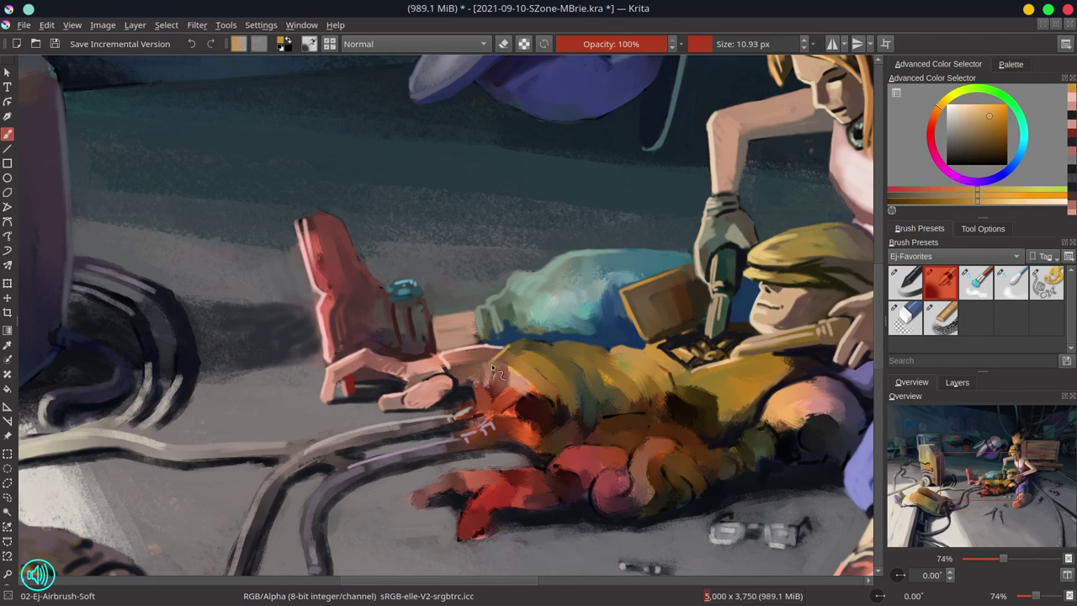
pyautogui.keyDown('ctrl'); pyautogui.click(591, 328); pyautogui.keyUp('ctrl')
pyautogui.keyDown('ctrl'); pyautogui.click(555, 345); pyautogui.keyUp('ctrl')
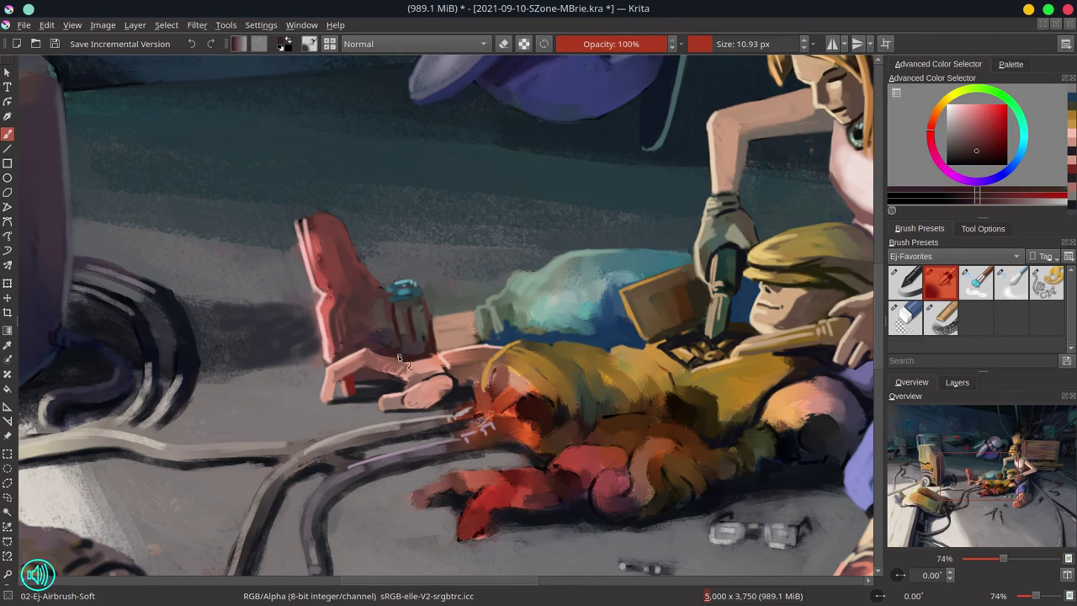
pyautogui.keyDown('ctrl'); pyautogui.click(529, 358); pyautogui.keyUp('ctrl')
pyautogui.keyDown('ctrl'); pyautogui.click(513, 364); pyautogui.keyUp('ctrl')
pyautogui.keyDown('ctrl'); pyautogui.click(502, 368); pyautogui.keyUp('ctrl')
pyautogui.keyDown('ctrl'); pyautogui.click(517, 408); pyautogui.keyUp('ctrl')
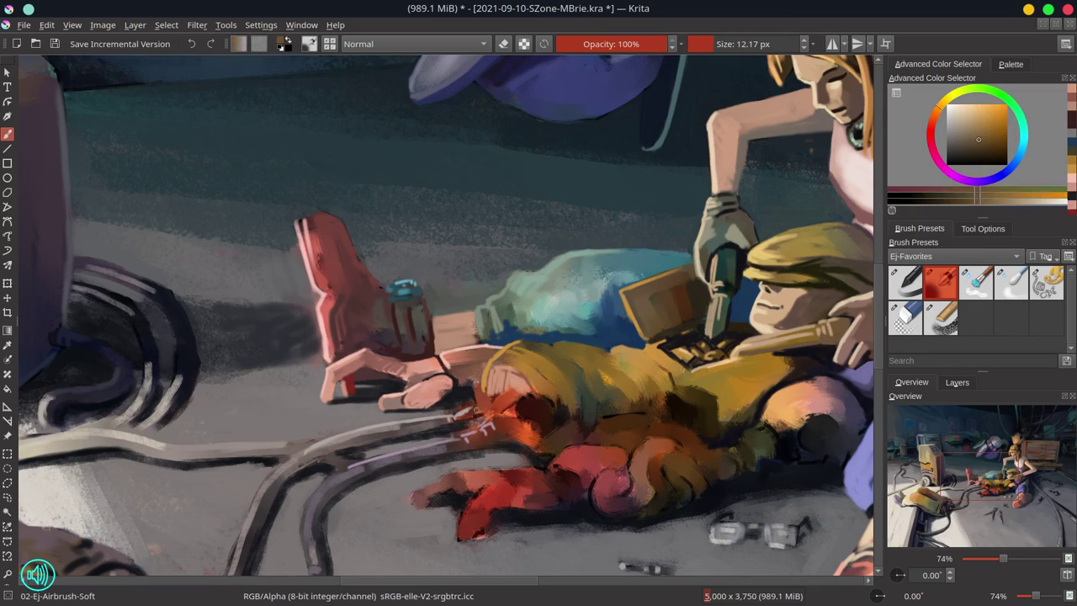
pyautogui.moveTo(479, 425); pyautogui.dragTo(518, 405)
pyautogui.moveTo(515, 446)
pyautogui.mouseDown()
pyautogui.moveTo(477, 425)
pyautogui.moveTo(495, 417)
pyautogui.mouseUp()
pyautogui.keyDown('ctrl'); pyautogui.click(521, 412); pyautogui.keyUp('ctrl')
# Paint light pink strokes on the orange glasses and a light rim along the helmet
pyautogui.moveTo(542, 388); pyautogui.dragTo(506, 405)
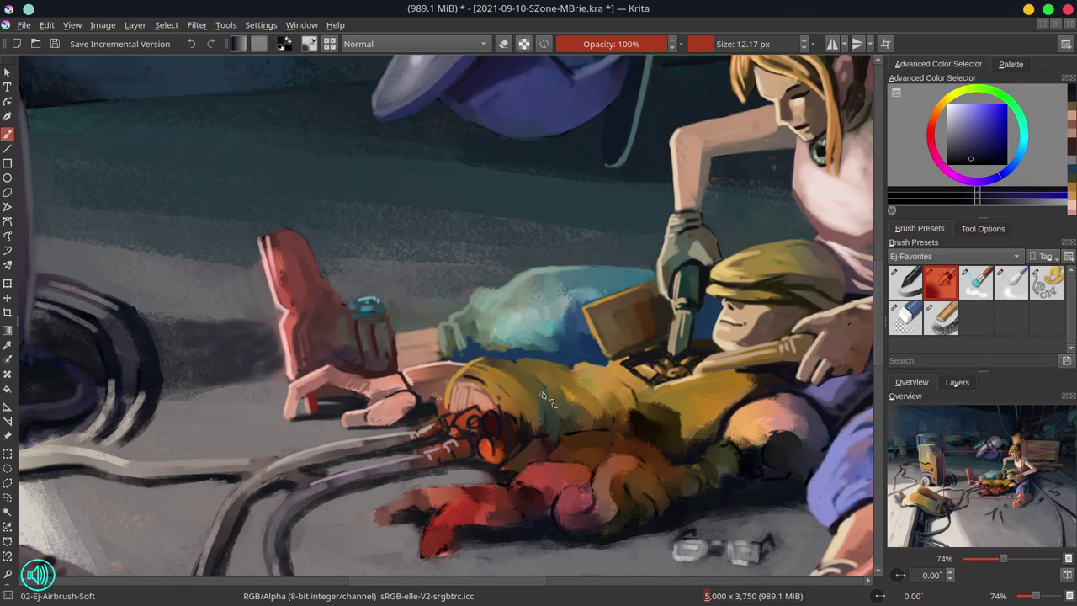
pyautogui.click(957, 382)
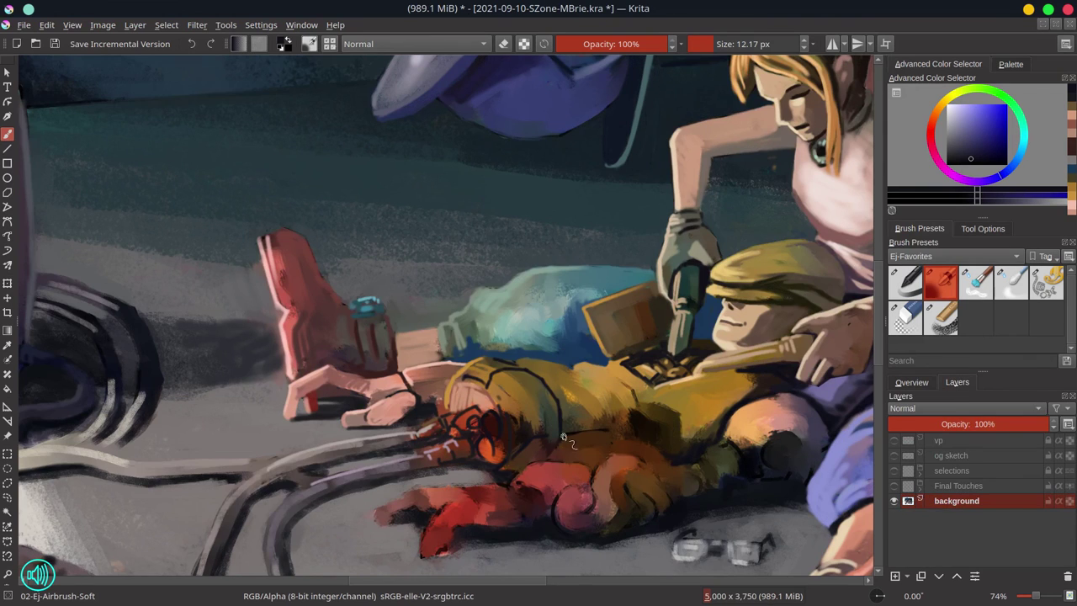
pyautogui.keyDown('ctrl'); pyautogui.click(590, 418); pyautogui.keyUp('ctrl')
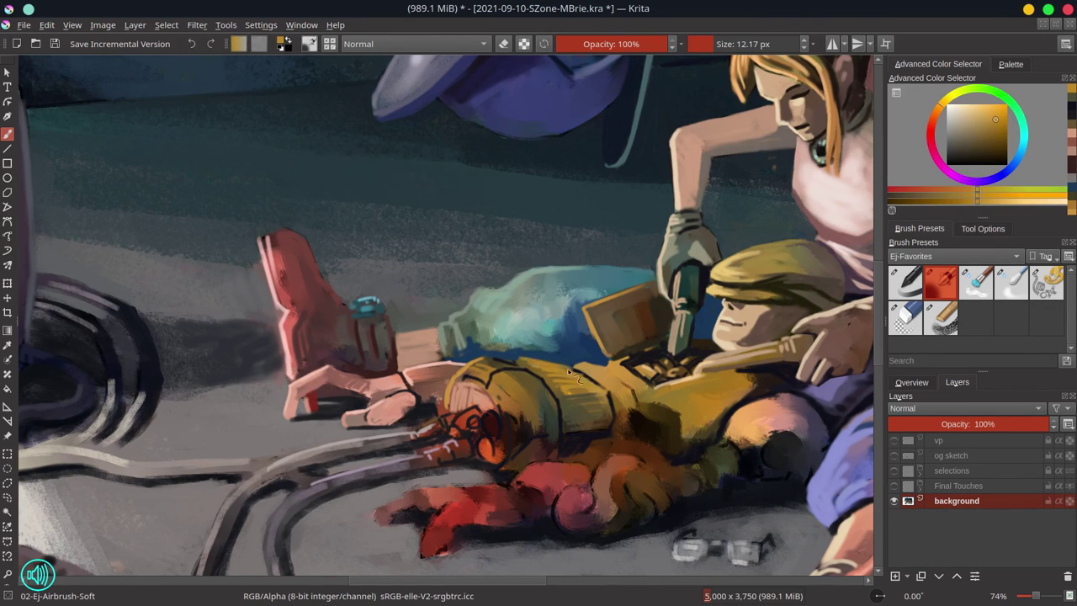
pyautogui.keyDown('ctrl'); pyautogui.click(495, 458); pyautogui.keyUp('ctrl')
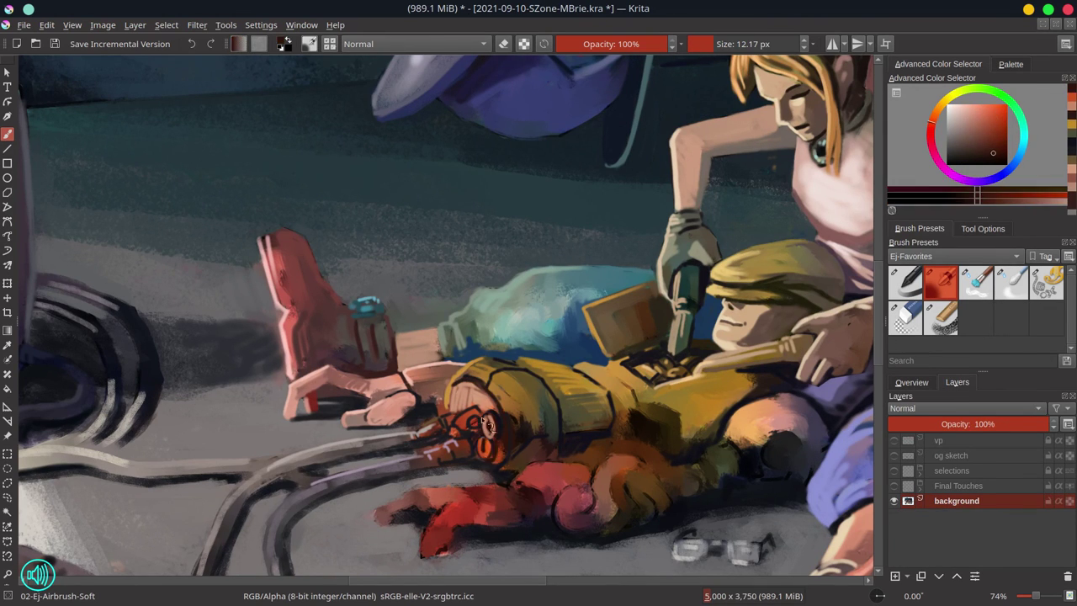
pyautogui.keyDown('ctrl'); pyautogui.click(491, 429); pyautogui.keyUp('ctrl')
pyautogui.moveTo(452, 420); pyautogui.dragTo(431, 451)
pyautogui.press(']')
pyautogui.moveTo(446, 391); pyautogui.dragTo(510, 454)
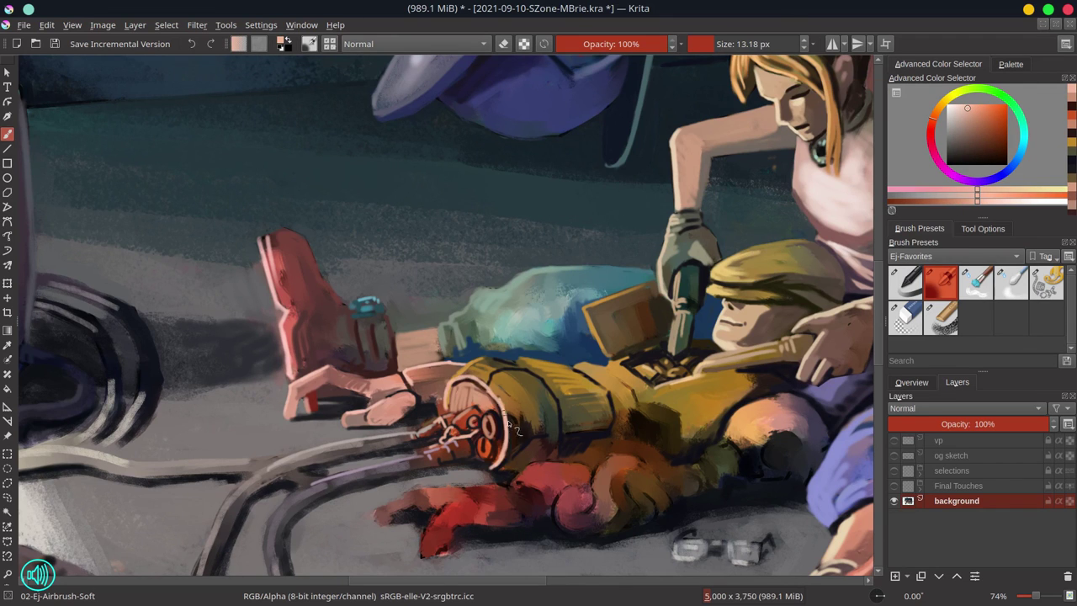
pyautogui.scroll(-5, 522, 446)
pyautogui.scroll(5, 549, 484)
pyautogui.press('[')
pyautogui.press('[')
# Paint a light orange stroke on the lower yellow-olive jacket
pyautogui.keyDown('ctrl'); pyautogui.click(566, 406); pyautogui.keyUp('ctrl')
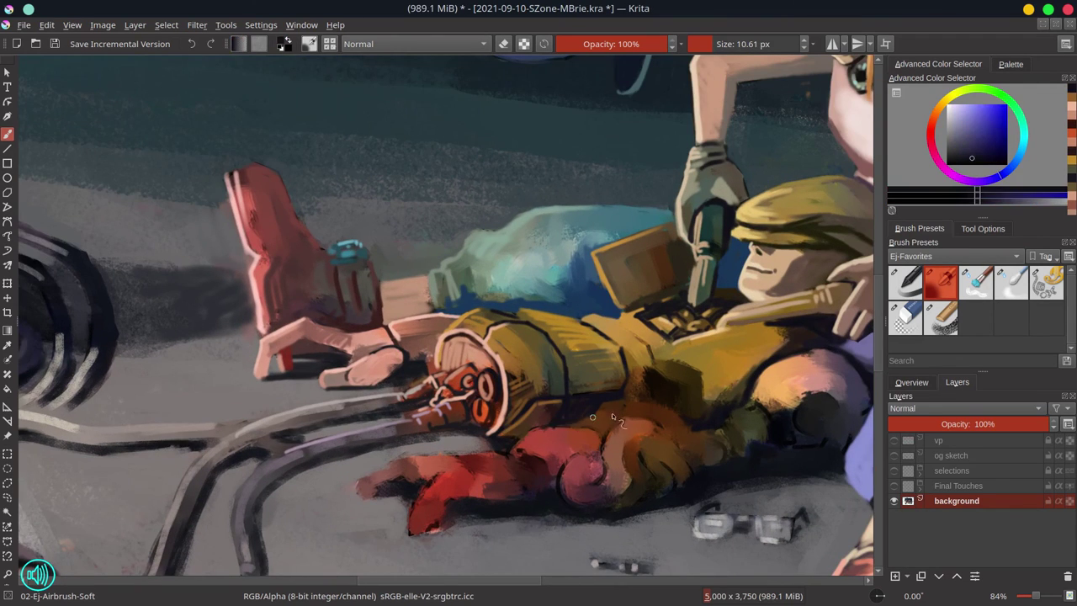
pyautogui.moveTo(565, 406); pyautogui.dragTo(464, 431)
pyautogui.keyDown('ctrl'); pyautogui.click(579, 391); pyautogui.keyUp('ctrl')
pyautogui.keyDown('ctrl'); pyautogui.click(589, 408); pyautogui.keyUp('ctrl')
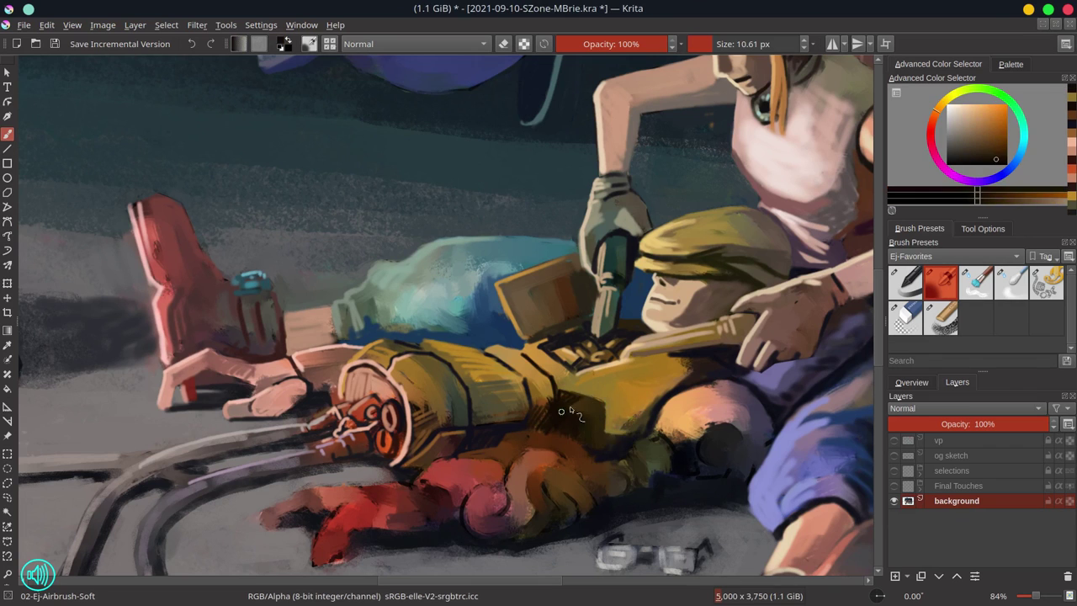
pyautogui.keyDown('ctrl'); pyautogui.click(599, 425); pyautogui.keyUp('ctrl')
pyautogui.scroll(-5, 598, 420)
pyautogui.scroll(5, 601, 416)
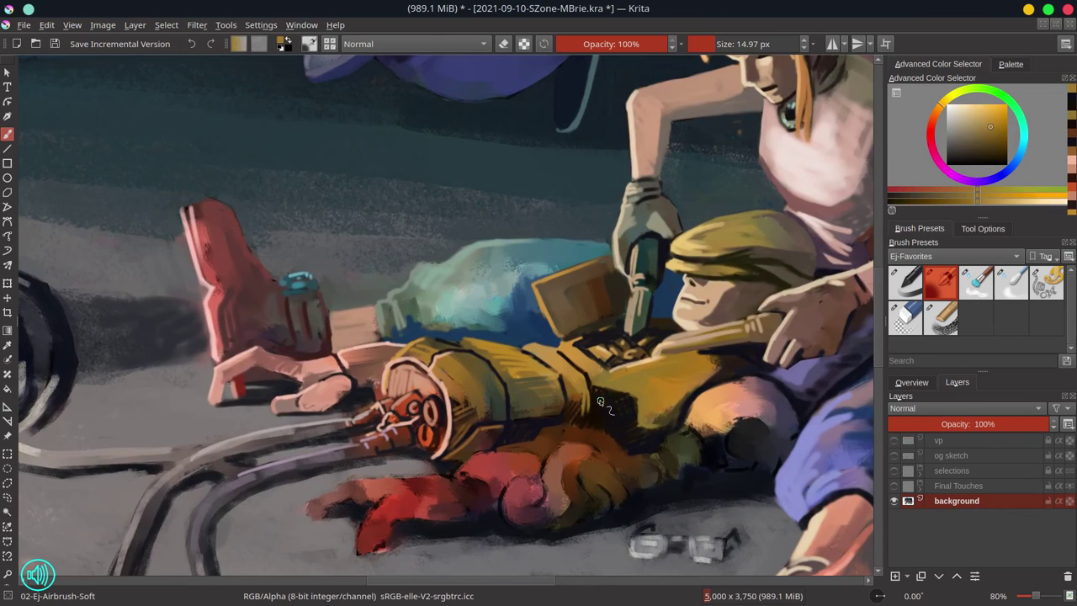
pyautogui.keyDown('ctrl'); pyautogui.click(621, 412); pyautogui.keyUp('ctrl')
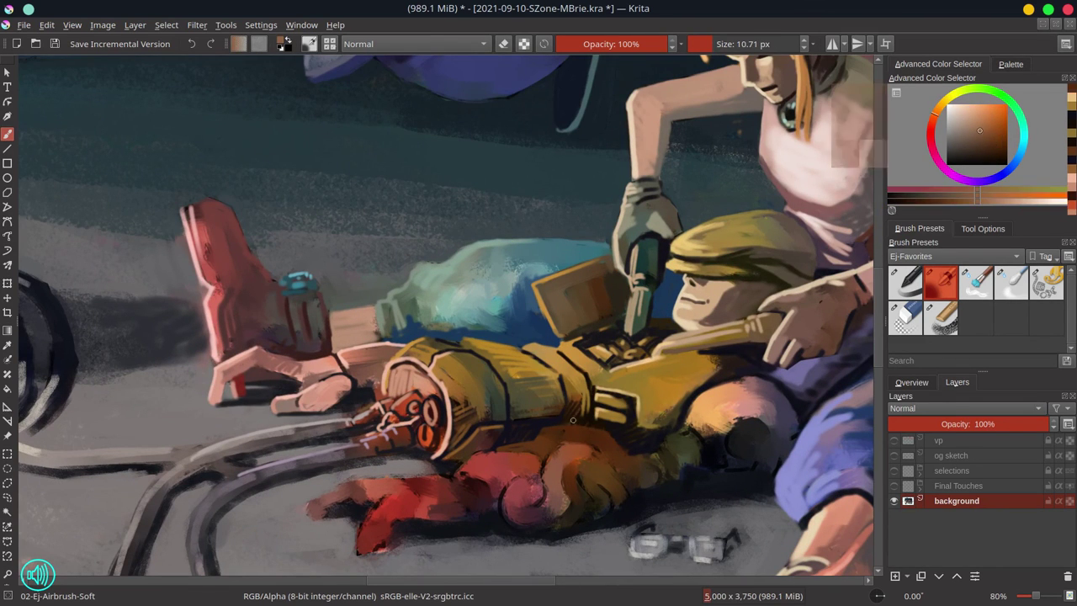
pyautogui.moveTo(564, 431)
pyautogui.mouseDown()
pyautogui.moveTo(475, 466)
pyautogui.moveTo(488, 482)
pyautogui.moveTo(519, 488)
pyautogui.moveTo(541, 517)
pyautogui.moveTo(599, 486)
pyautogui.moveTo(536, 509)
pyautogui.moveTo(612, 463)
pyautogui.mouseUp()
# Add dark blue-grey strokes on the red hand with a smaller brush, then view the whole painting
pyautogui.keyDown('ctrl'); pyautogui.click(481, 469); pyautogui.keyUp('ctrl')
pyautogui.keyDown('ctrl'); pyautogui.click(568, 443); pyautogui.keyUp('ctrl')
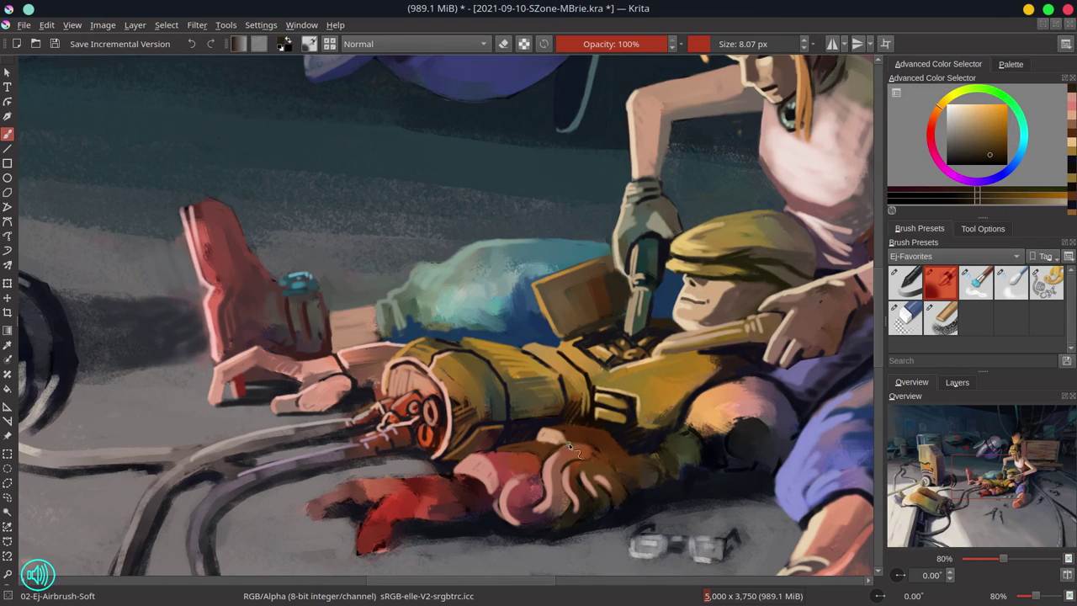
pyautogui.press('[')
pyautogui.press('[')
pyautogui.moveTo(564, 496)
pyautogui.mouseDown()
pyautogui.moveTo(531, 522)
pyautogui.moveTo(498, 510)
pyautogui.mouseUp()
pyautogui.keyDown('ctrl'); pyautogui.click(498, 510); pyautogui.keyUp('ctrl')
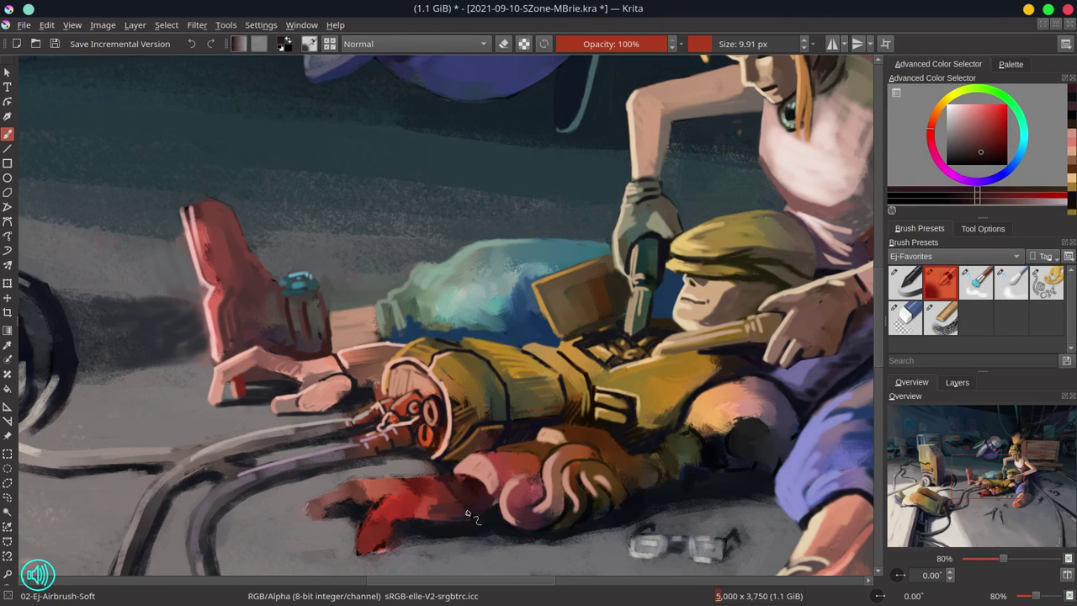
pyautogui.press('-')
pyautogui.press('-')
pyautogui.press('-')
pyautogui.press('-')
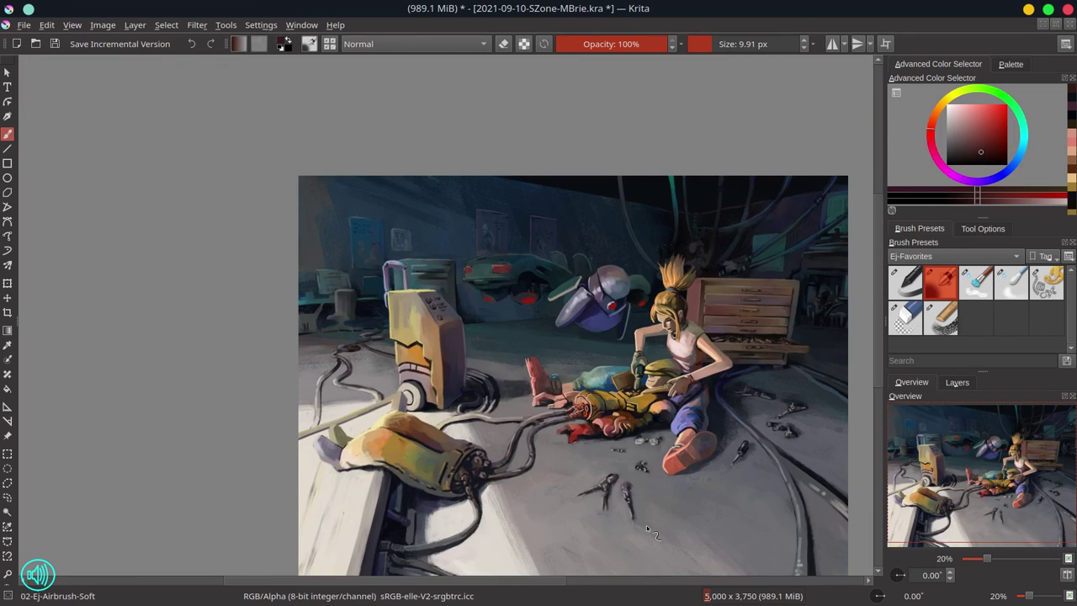
# Save, then paint light pink highlights on the hand's fingers with a larger brush
pyautogui.hotkey('ctrl', 's')
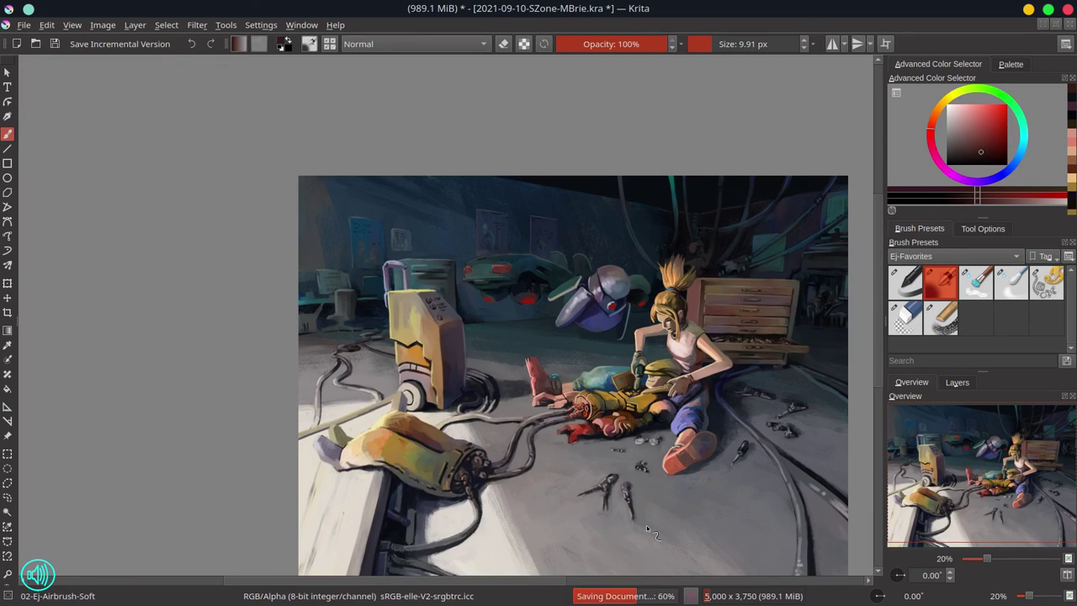
pyautogui.scroll(5, 646, 525)
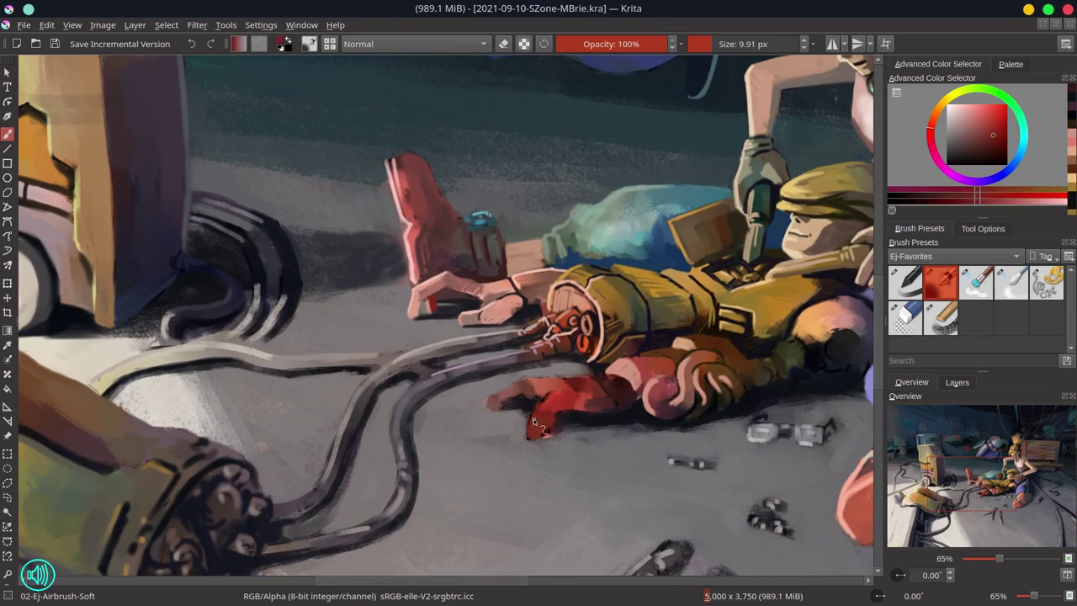
pyautogui.keyDown('ctrl'); pyautogui.click(533, 418); pyautogui.keyUp('ctrl')
pyautogui.press(']')
pyautogui.press(']')
pyautogui.moveTo(501, 402); pyautogui.dragTo(528, 385)
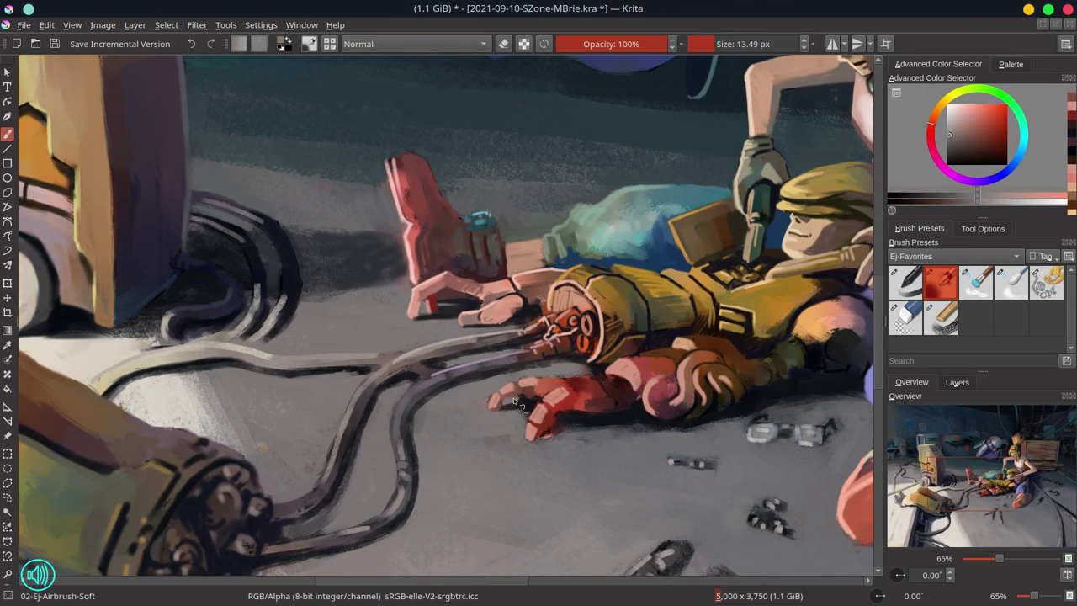
# Sample near-black blue, reds and orange-browns from the red hand while repositioning the view
pyautogui.keyDown('ctrl'); pyautogui.click(531, 419); pyautogui.keyUp('ctrl')
pyautogui.keyDown('ctrl'); pyautogui.click(542, 417); pyautogui.keyUp('ctrl')
pyautogui.keyDown('ctrl'); pyautogui.click(562, 411); pyautogui.keyUp('ctrl')
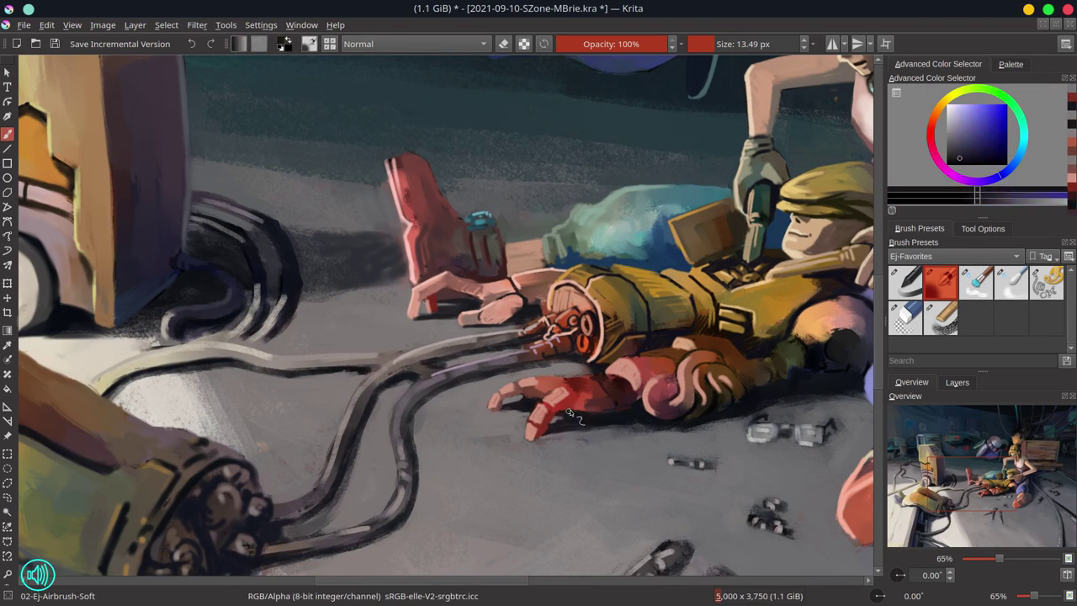
pyautogui.keyDown('ctrl'); pyautogui.click(593, 400); pyautogui.keyUp('ctrl')
pyautogui.keyDown('ctrl'); pyautogui.click(618, 415); pyautogui.keyUp('ctrl')
pyautogui.keyDown('ctrl'); pyautogui.click(587, 377); pyautogui.keyUp('ctrl')
pyautogui.keyDown('ctrl'); pyautogui.click(587, 387); pyautogui.keyUp('ctrl')
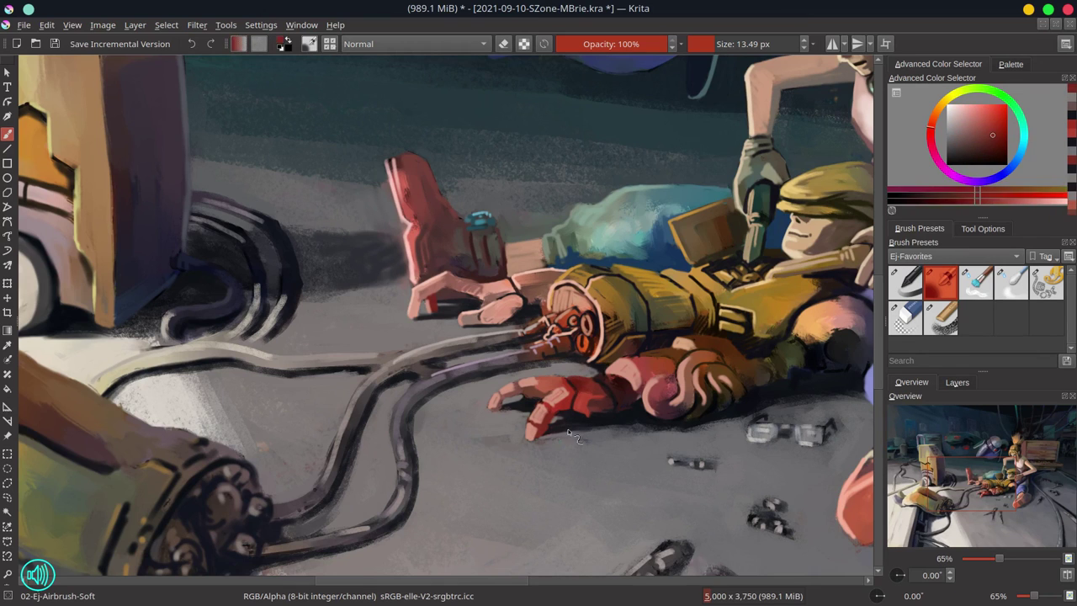
pyautogui.moveTo(767, 378); pyautogui.dragTo(565, 411)
# Pick lighter browns, pinks and dark blue near the hand, enlarge the brush, then view the whole painting
pyautogui.keyDown('ctrl'); pyautogui.click(566, 412); pyautogui.keyUp('ctrl')
pyautogui.keyDown('ctrl'); pyautogui.click(567, 384); pyautogui.keyUp('ctrl')
pyautogui.keyDown('ctrl'); pyautogui.click(580, 388); pyautogui.keyUp('ctrl')
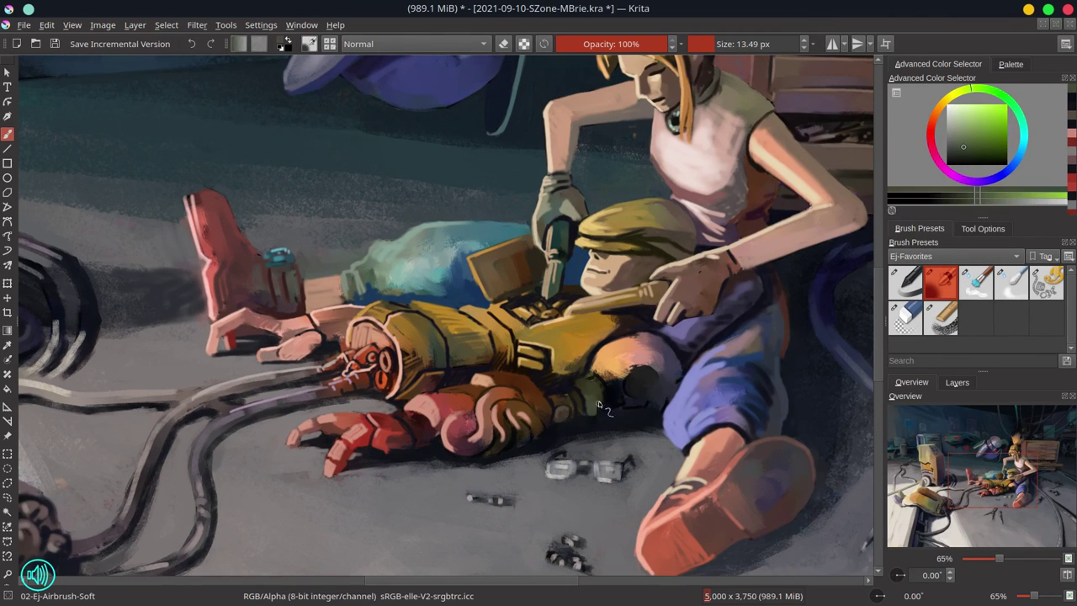
pyautogui.keyDown('ctrl'); pyautogui.click(594, 392); pyautogui.keyUp('ctrl')
pyautogui.keyDown('ctrl'); pyautogui.click(616, 386); pyautogui.keyUp('ctrl')
pyautogui.keyDown('ctrl'); pyautogui.click(617, 385); pyautogui.keyUp('ctrl')
pyautogui.keyDown('ctrl'); pyautogui.click(619, 387); pyautogui.keyUp('ctrl')
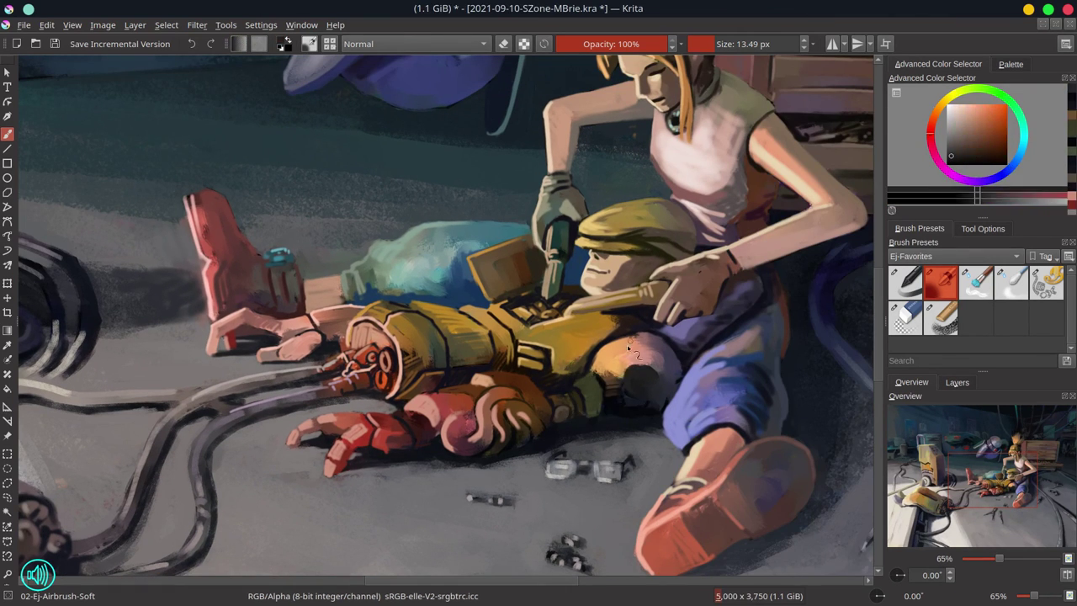
pyautogui.keyDown('ctrl'); pyautogui.click(618, 387); pyautogui.keyUp('ctrl')
pyautogui.keyDown('ctrl'); pyautogui.click(620, 389); pyautogui.keyUp('ctrl')
pyautogui.press(']')
pyautogui.keyDown('ctrl'); pyautogui.click(620, 394); pyautogui.keyUp('ctrl')
pyautogui.keyDown('ctrl'); pyautogui.click(622, 403); pyautogui.keyUp('ctrl')
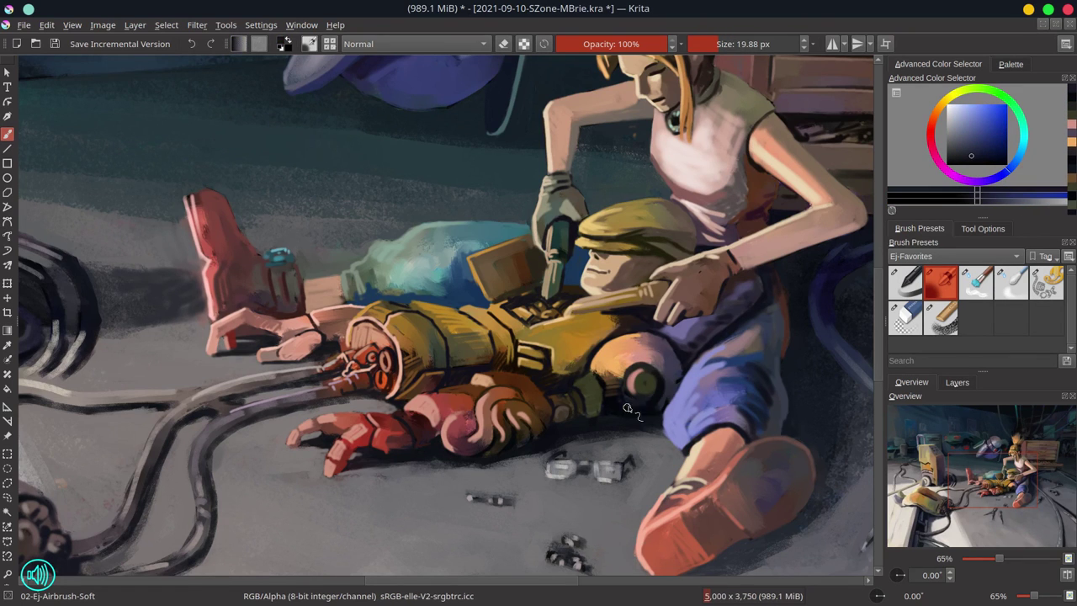
pyautogui.press('-')
pyautogui.press('-')
pyautogui.press('-')
pyautogui.press('-')
# Briefly show then hide the Final Touches layer to compare the result
pyautogui.click(957, 382)
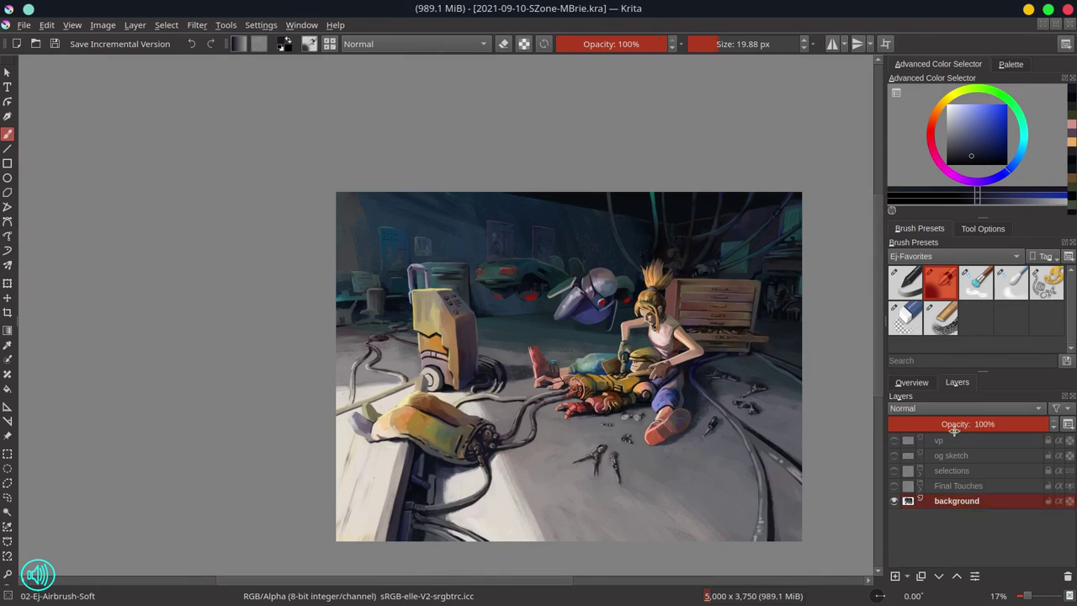
pyautogui.click(893, 486)
pyautogui.click(893, 486)
# Pick a skin-orange with a smaller brush and save the painting
pyautogui.scroll(5, 701, 456)
pyautogui.keyDown('ctrl'); pyautogui.click(561, 312); pyautogui.keyUp('ctrl')
pyautogui.press('[')
pyautogui.press('[')
pyautogui.press('[')
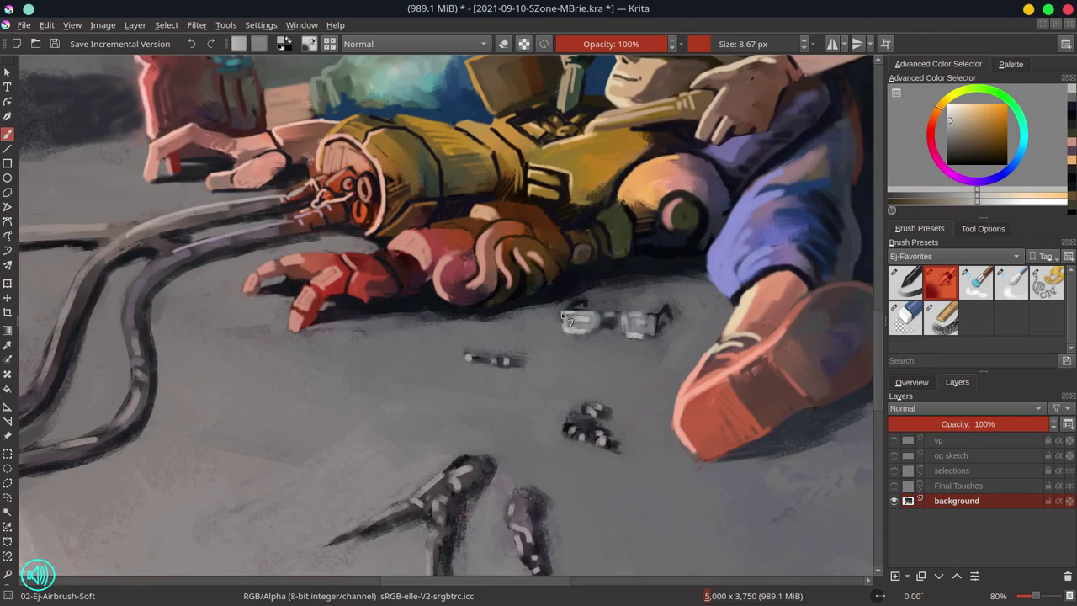
pyautogui.scroll(-5, 663, 196)
pyautogui.hotkey('ctrl', 's')
# Sample dark blue and light pink around the floor tools, then save the finished painting
pyautogui.scroll(5, 663, 196)
pyautogui.keyDown('ctrl'); pyautogui.click(629, 244); pyautogui.keyUp('ctrl')
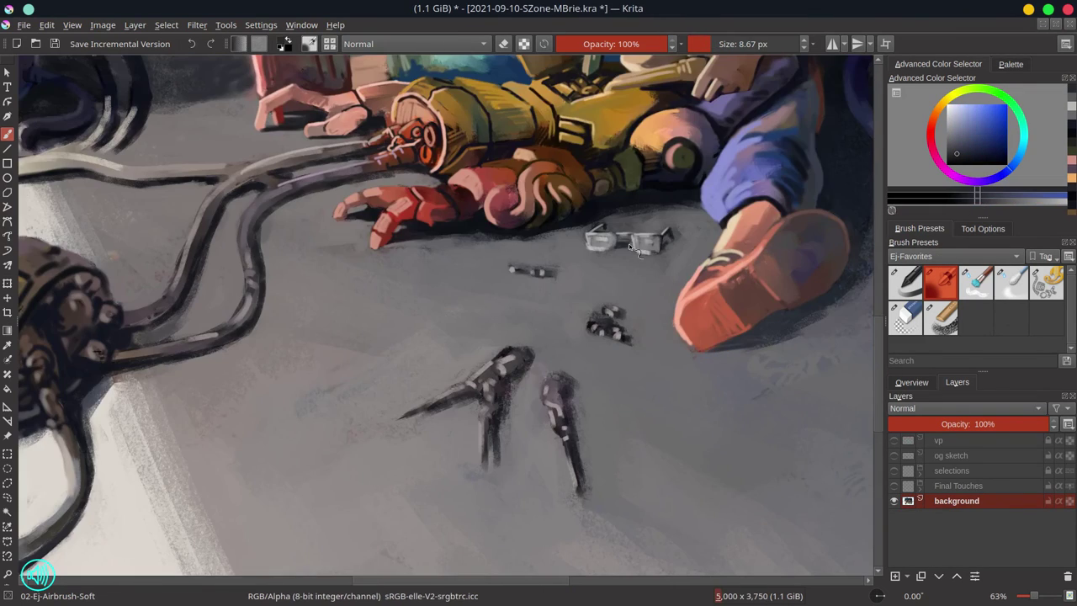
pyautogui.scroll(-3, 645, 245)
pyautogui.scroll(5, 642, 353)
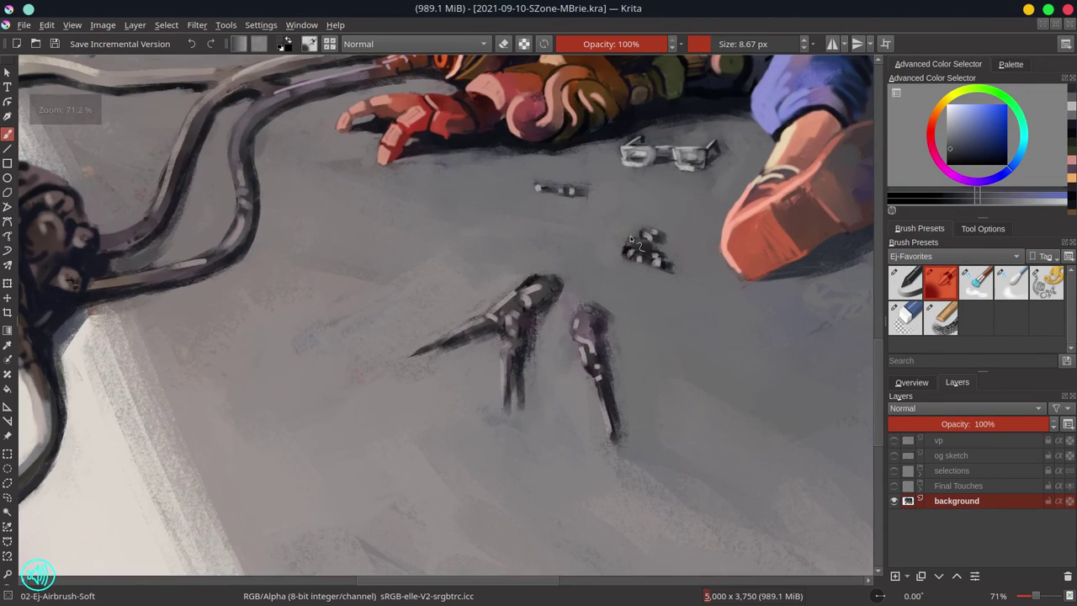
pyautogui.keyDown('ctrl'); pyautogui.click(645, 252); pyautogui.keyUp('ctrl')
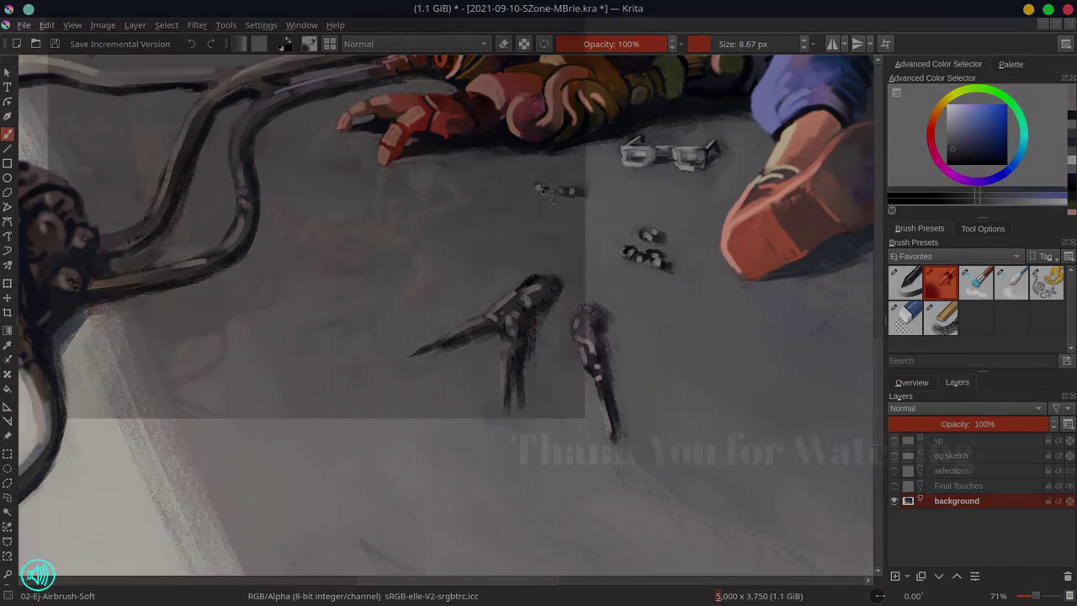
pyautogui.scroll(-8, 716, 317)
pyautogui.hotkey('ctrl', 's')
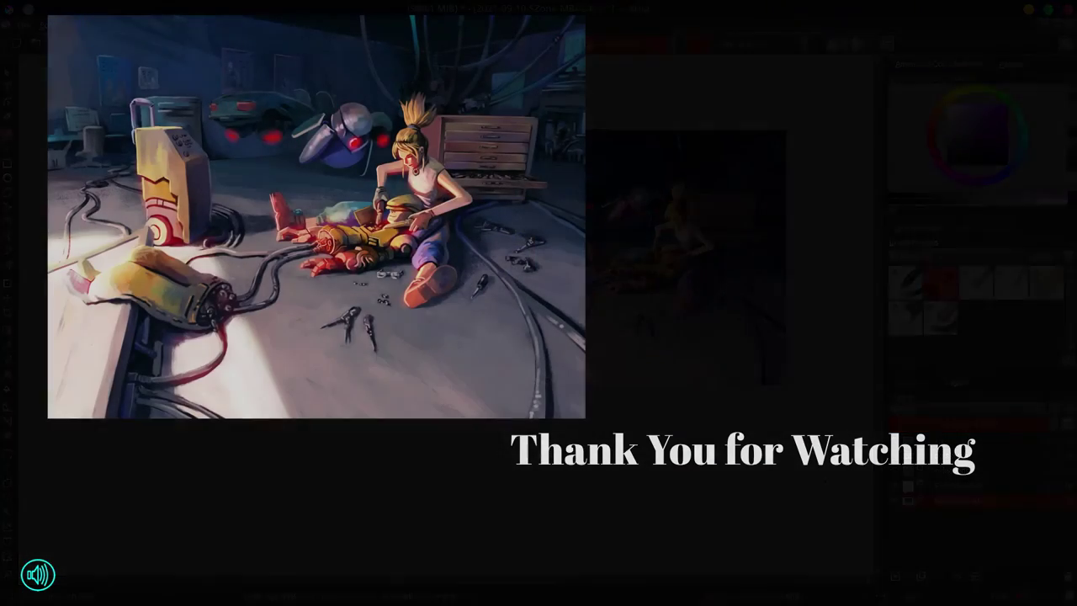